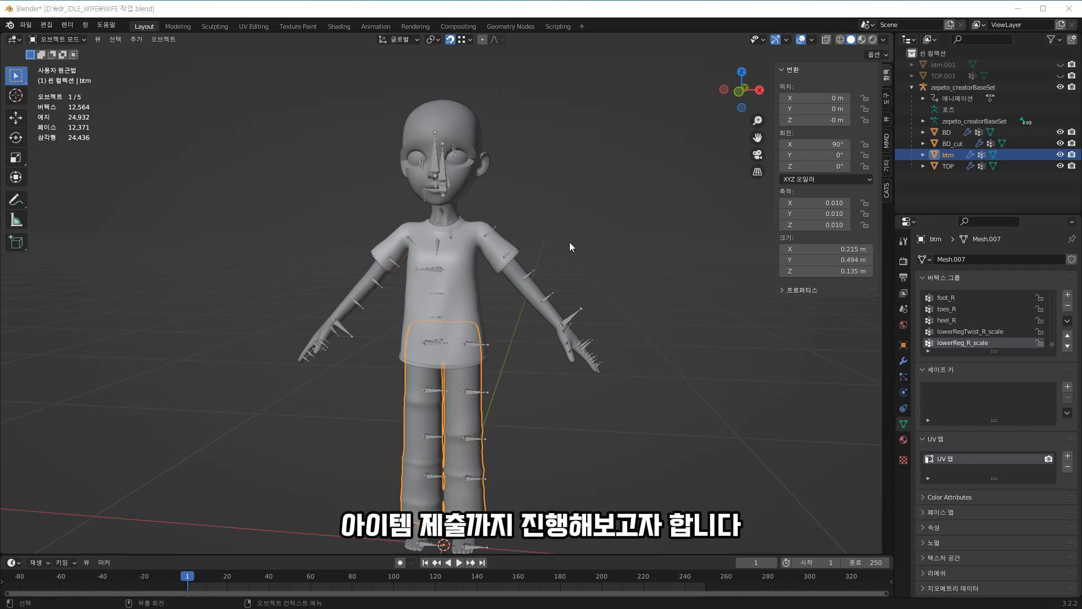
- Select the TOP shirt mesh on the character and look it over
mouse_move(569, 246)
middle_mouse_down()
mouse_move(595, 252)
mouse_move(579, 253)
middle_mouse_up()
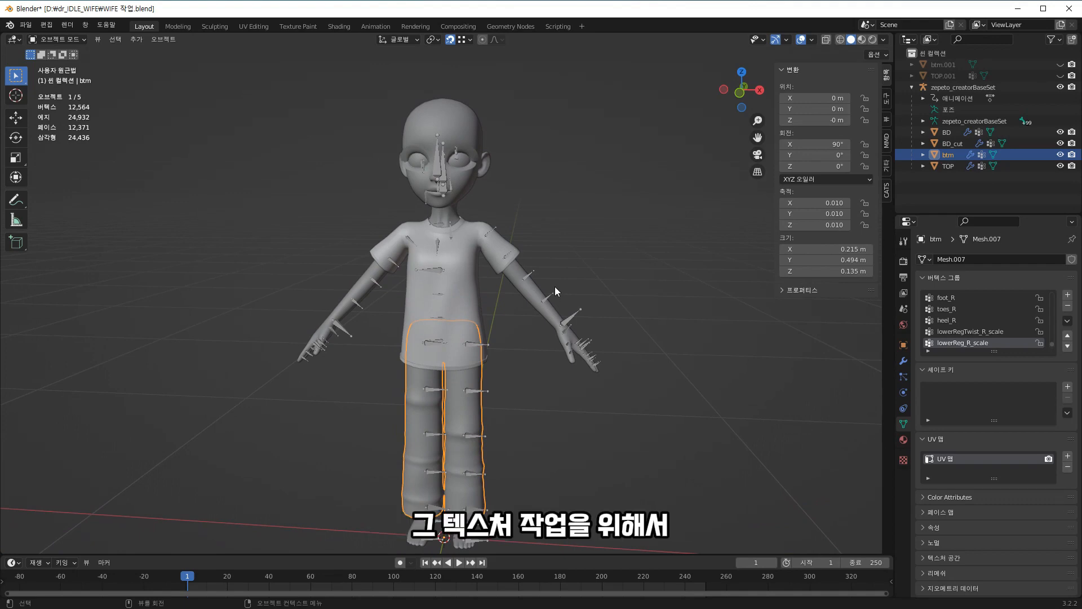
left_click(421, 254)
middle_click_drag(598, 312, 553, 319)
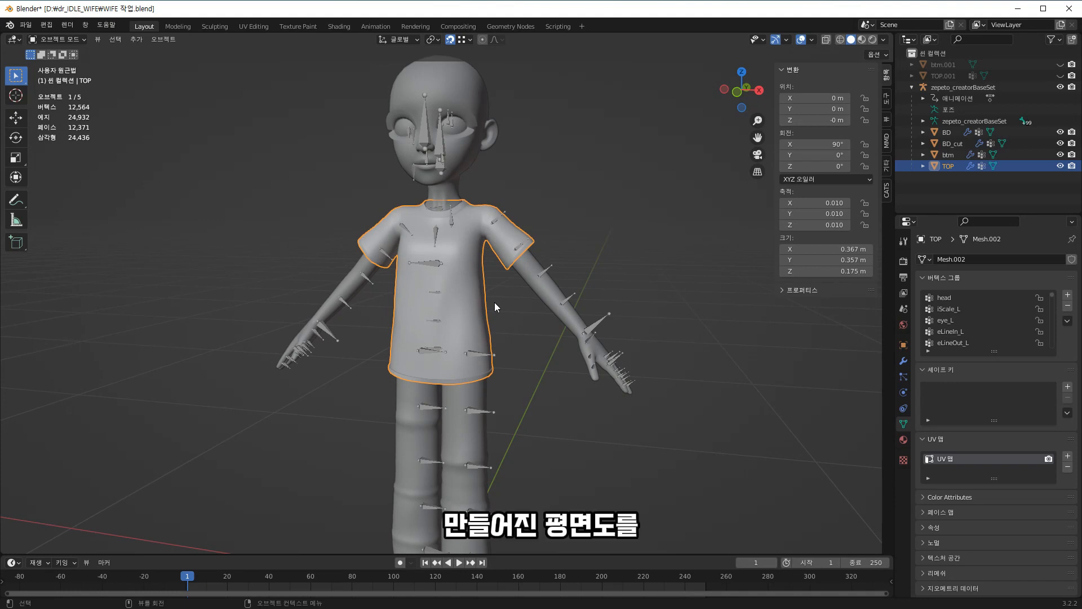
scroll(495, 302, "down", 5)
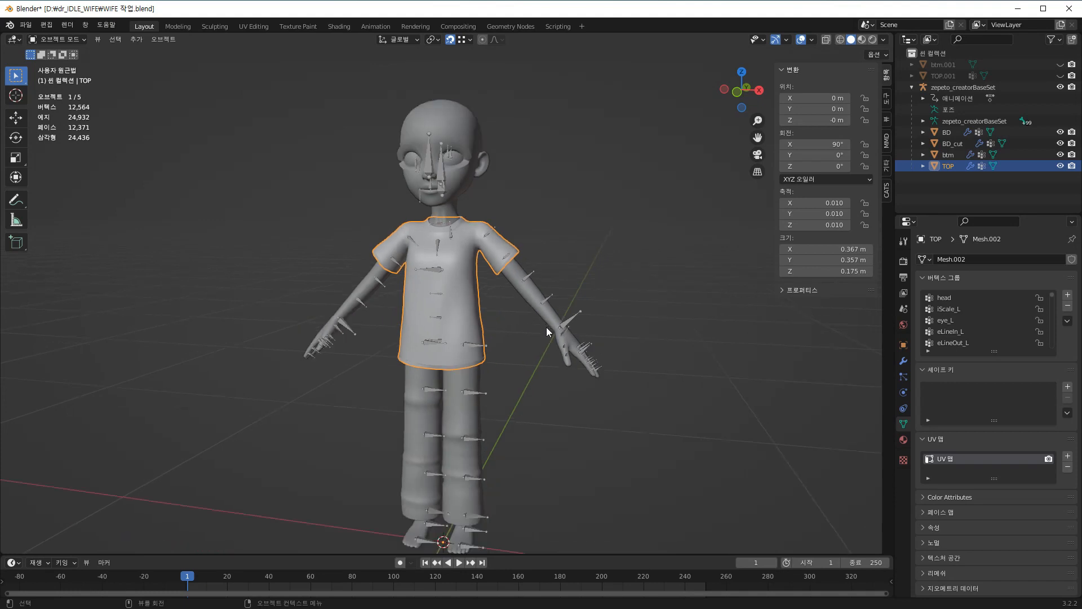
scroll(521, 329, "up", 5)
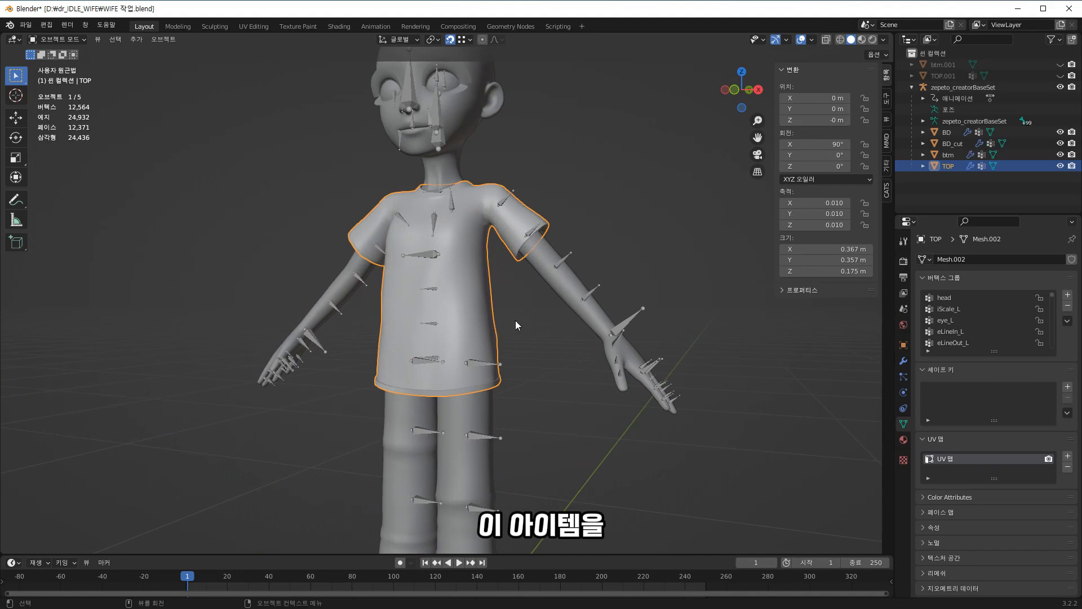
middle_click_drag(643, 468, 641, 401, "shift")
middle_click_drag(443, 272, 541, 389, "shift")
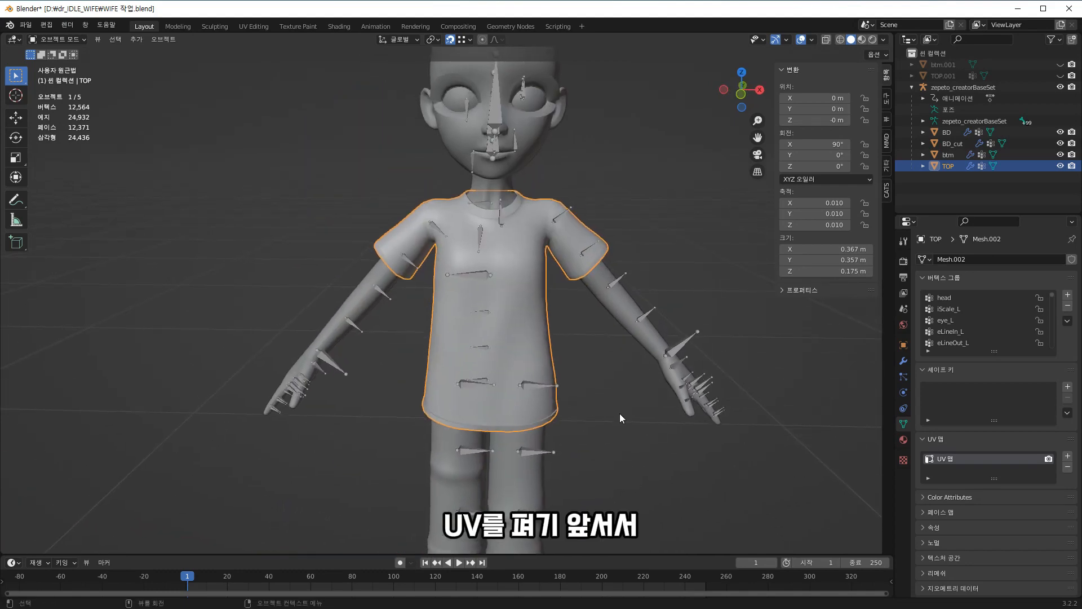
middle_click_drag(632, 410, 613, 413)
scroll(671, 437, "down", 1)
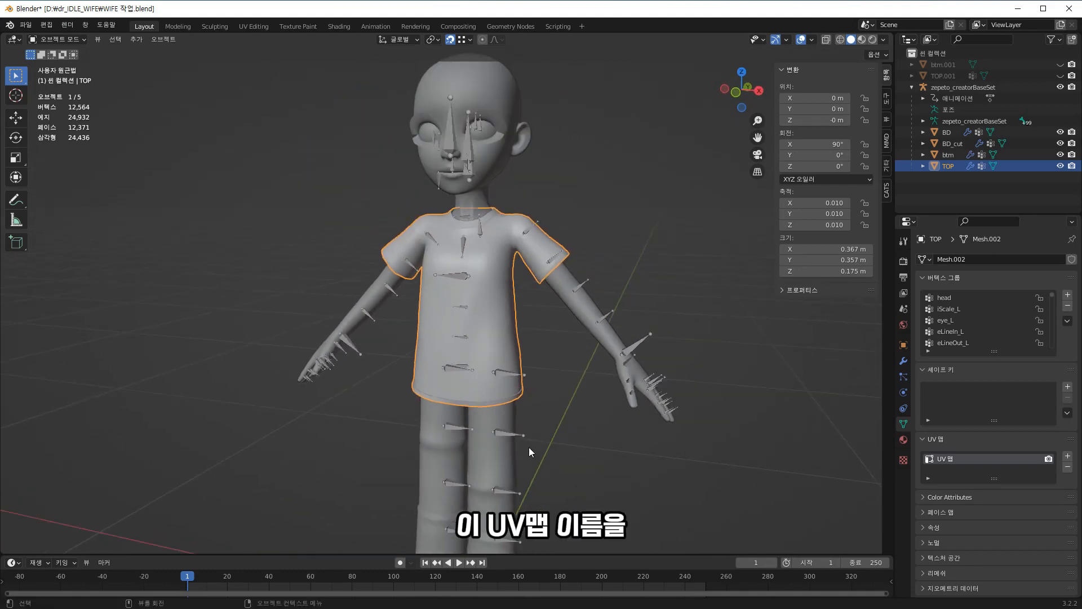
mouse_move(529, 448)
middle_mouse_down()
mouse_move(574, 433)
mouse_move(523, 430)
middle_mouse_up()
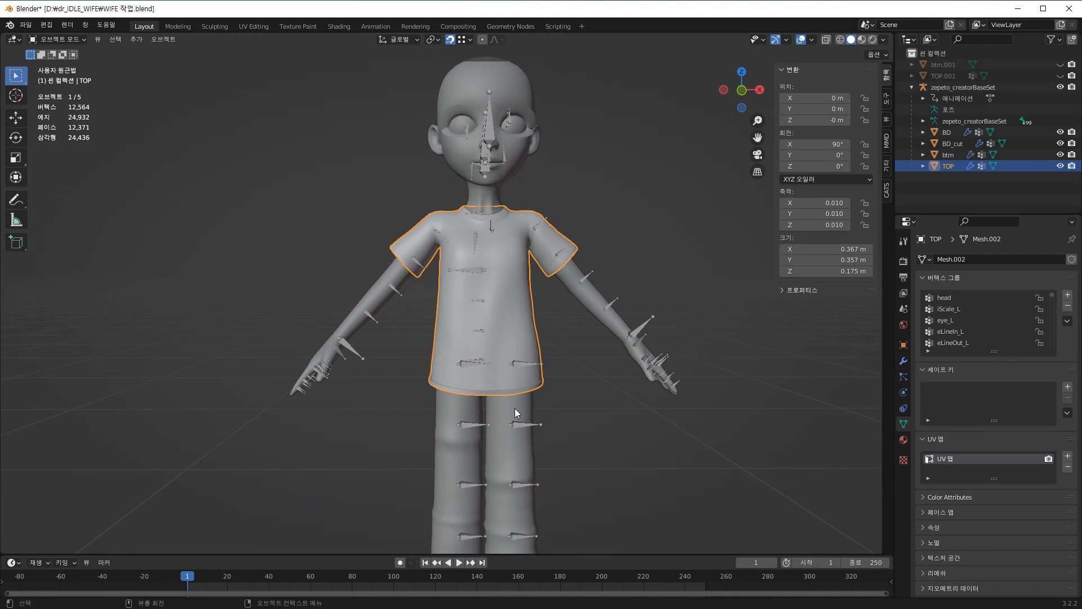
- Check the UV map names of the body, pants and shirt meshes by selecting each in turn
left_click(665, 337)
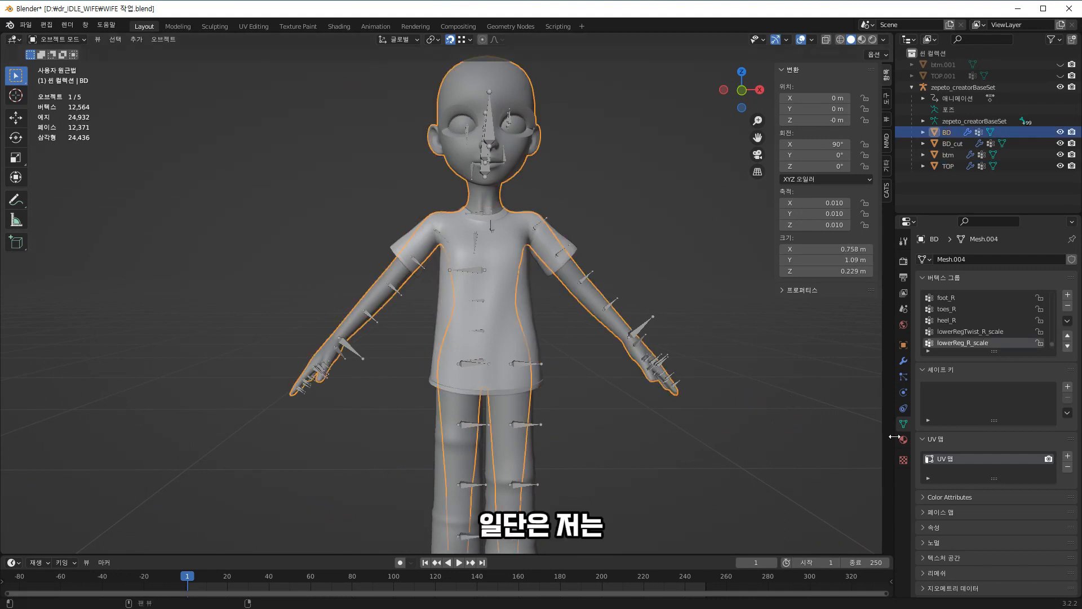
middle_click_drag(666, 339, 709, 397)
left_click(523, 417)
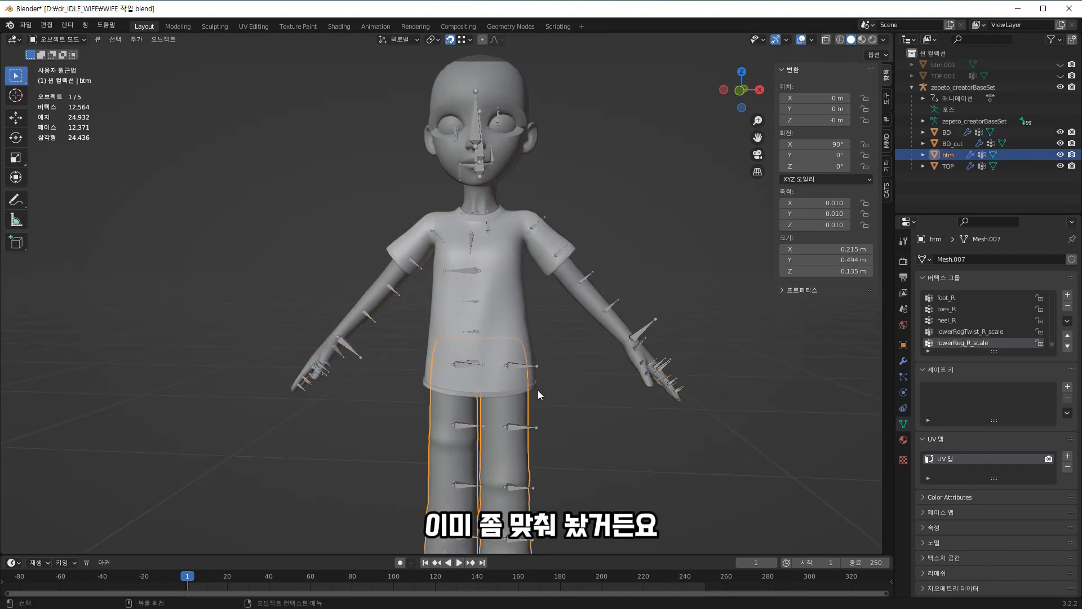
left_click(489, 314)
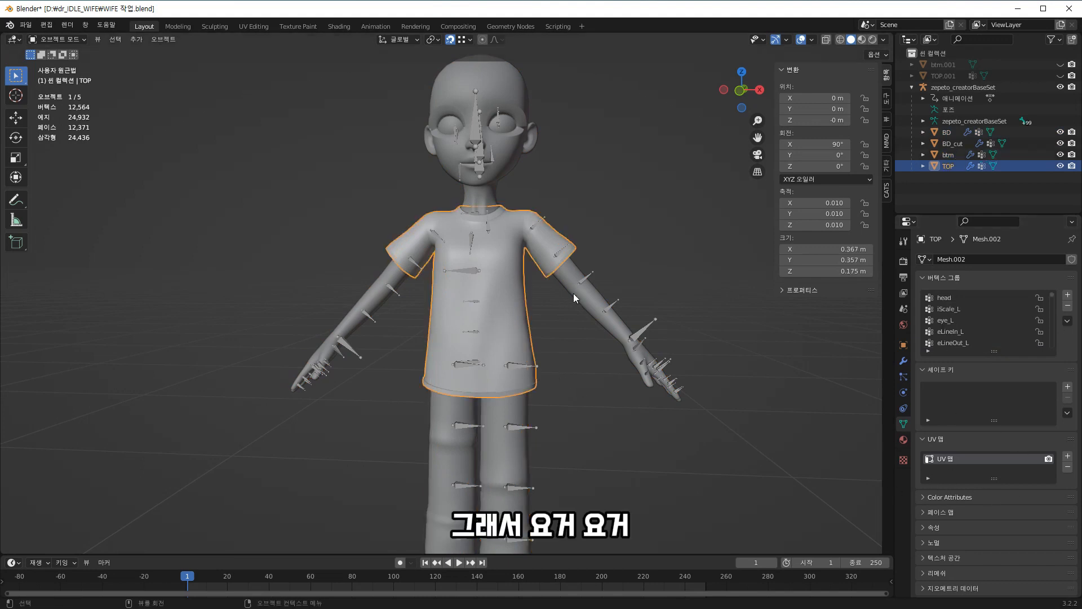
left_click(574, 294)
left_click(487, 251)
left_click(498, 409)
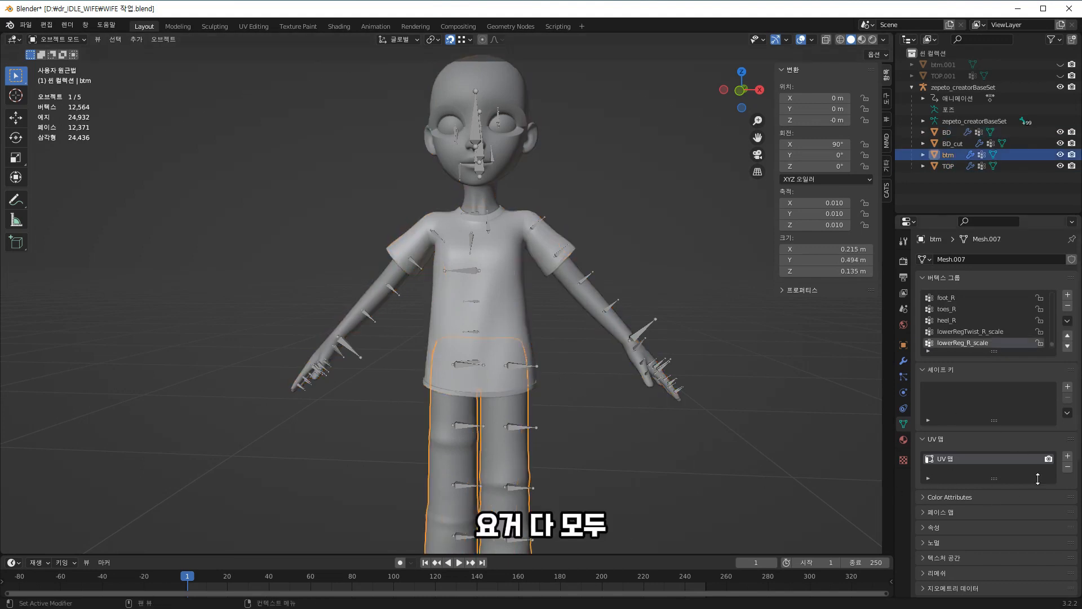
middle_click_drag(757, 416, 624, 389)
left_click(567, 310)
scroll(595, 390, "down", 1)
- Open the btm pants mesh for editing and isolate it in local view
left_click(499, 392)
scroll(645, 384, "up", 1)
key("Tab")
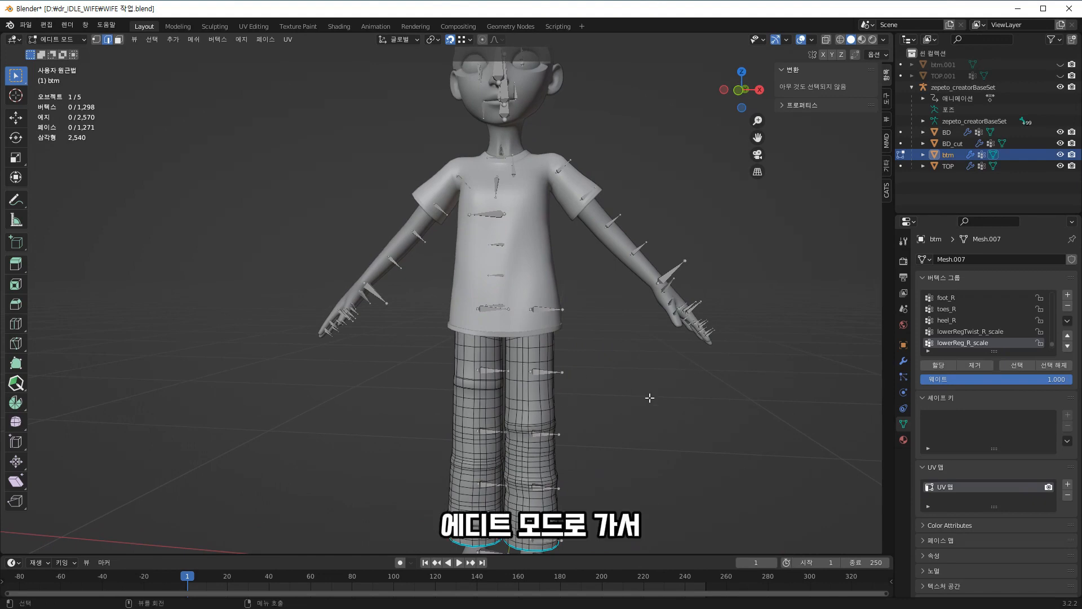
key("KP_Divide")
middle_click_drag(644, 276, 679, 344)
middle_click_drag(529, 270, 565, 333, "shift")
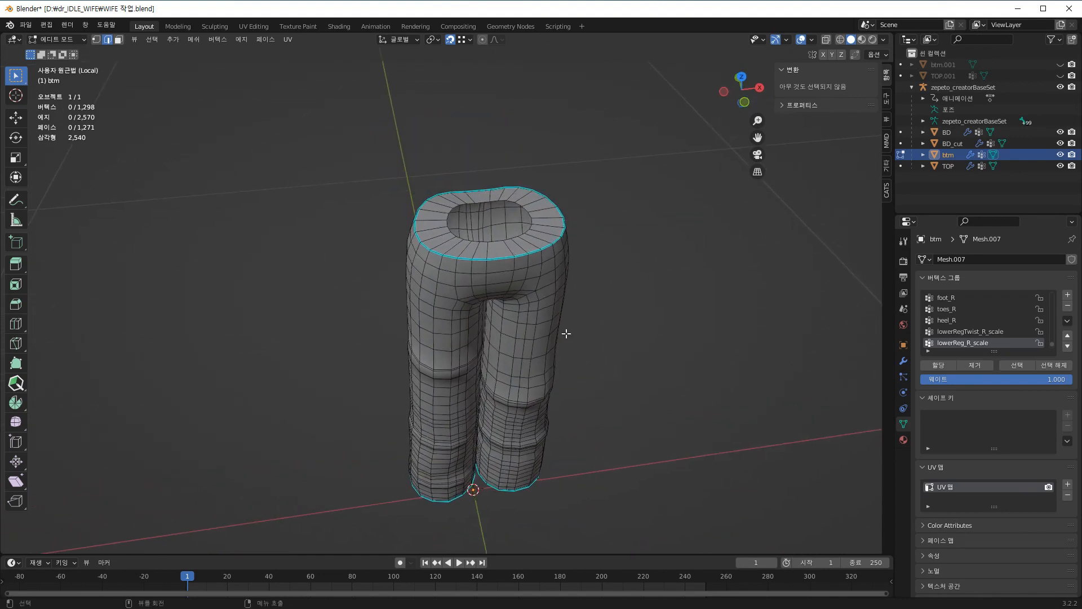
- Mark the inner edge loops of the pants' waist opening and both leg hems as seams
scroll(565, 334, "up", 4)
mouse_move(643, 344)
middle_mouse_down()
mouse_move(654, 350)
mouse_move(644, 365)
middle_mouse_up()
middle_click_drag(604, 262, 630, 179, "shift")
left_click(581, 333)
key("alt+a")
left_click(581, 333, "alt")
scroll(592, 341, "down", 3)
scroll(453, 265, "up", 5)
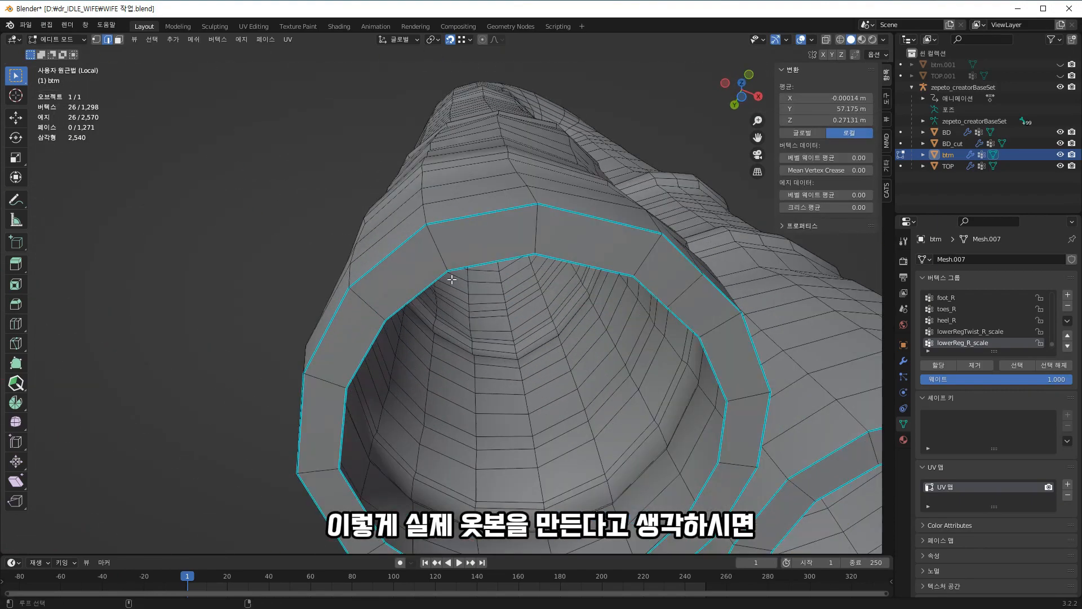
left_click(431, 283, "alt+shift")
scroll(430, 283, "down", 5)
middle_click_drag(623, 280, 555, 293)
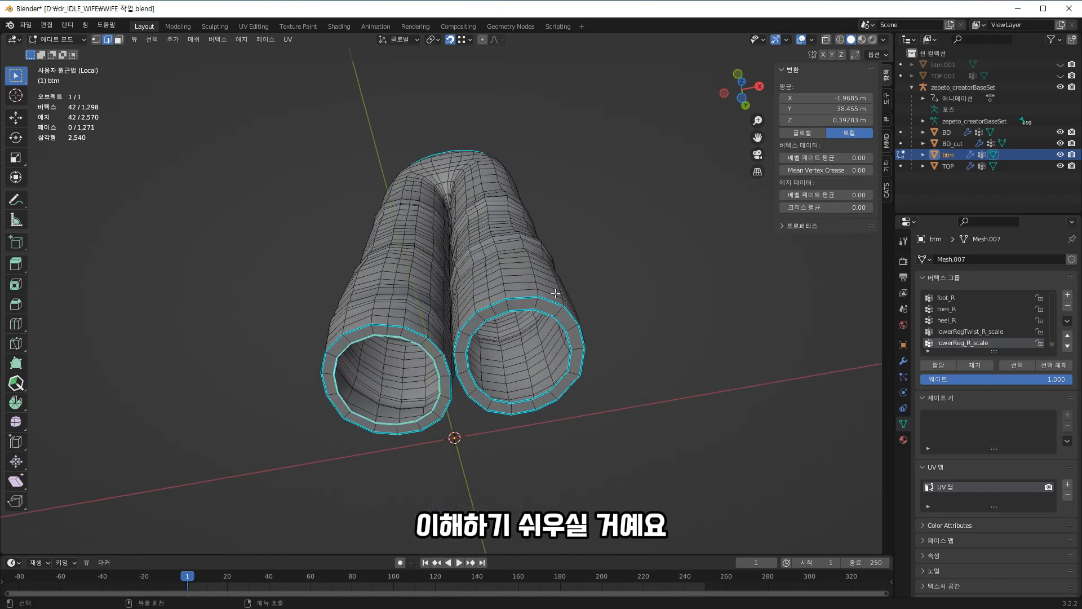
left_click(509, 313, "alt+shift")
right_click(509, 314)
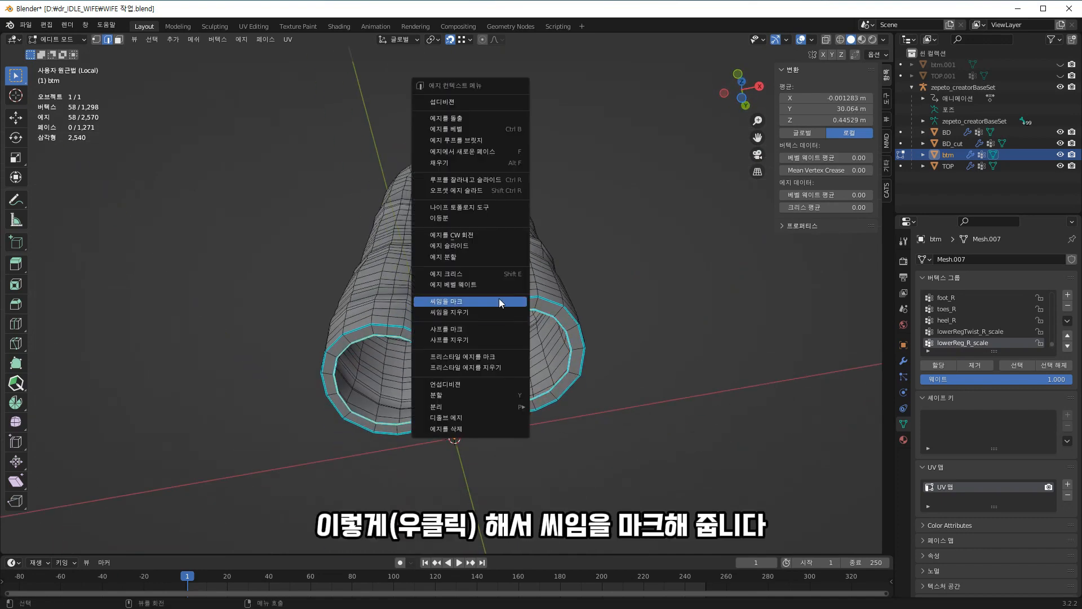
left_click(496, 367)
- Mark the edge loops running down the outer sides of both pant legs as seams
middle_click_drag(682, 359, 599, 181)
left_click(457, 346, "alt")
left_click(514, 242, "alt+shift")
right_click(539, 378)
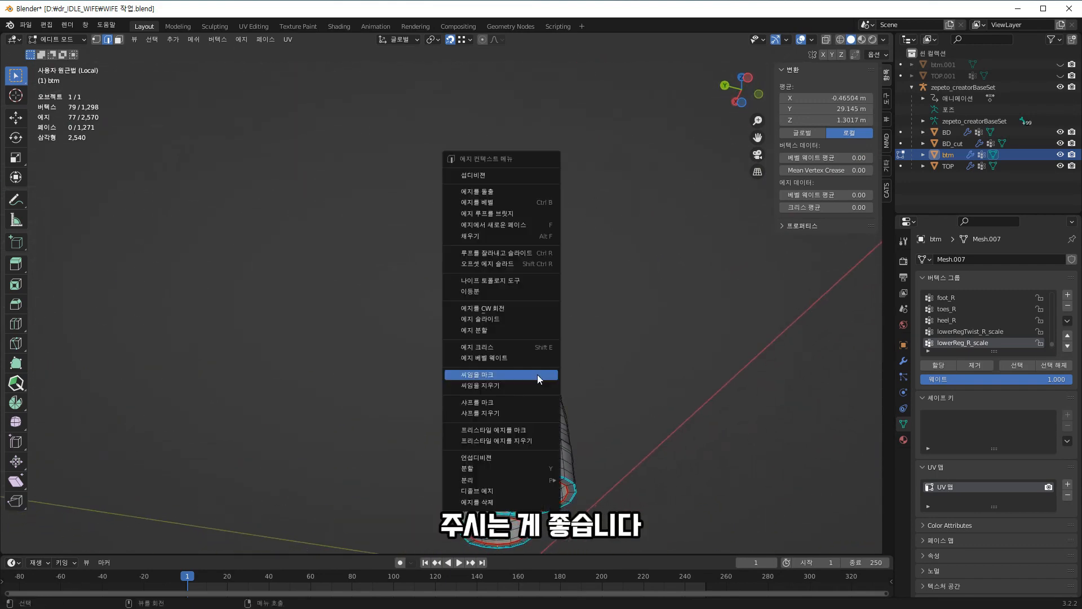
left_click(538, 375)
middle_click_drag(538, 376, 410, 423)
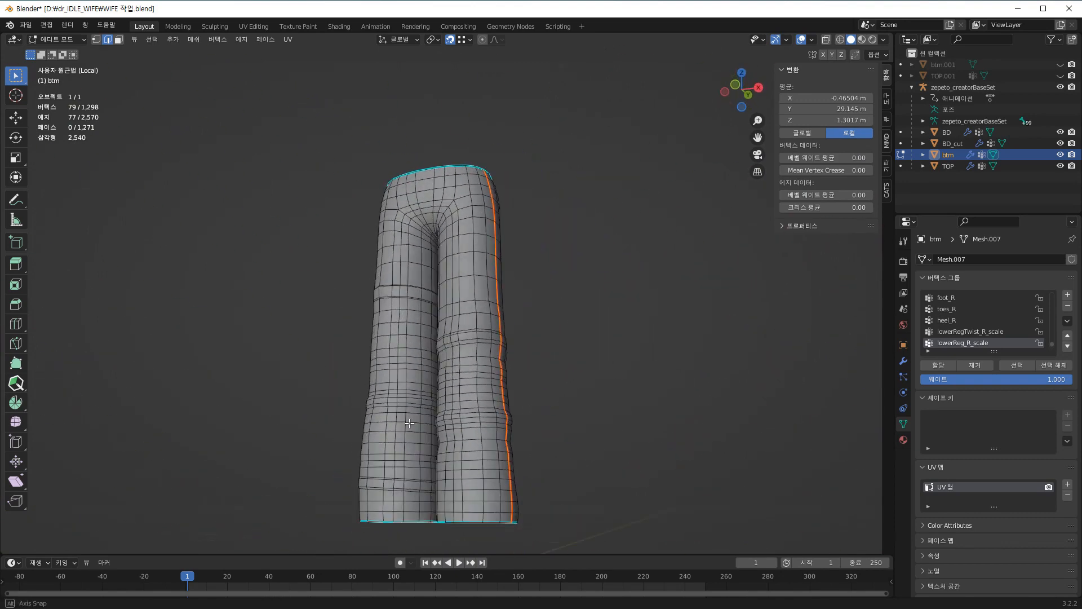
- Mark the edge loop along the inner legs and crotch of the pants as a seam
scroll(475, 253, "up", 4)
left_click(446, 136, "alt")
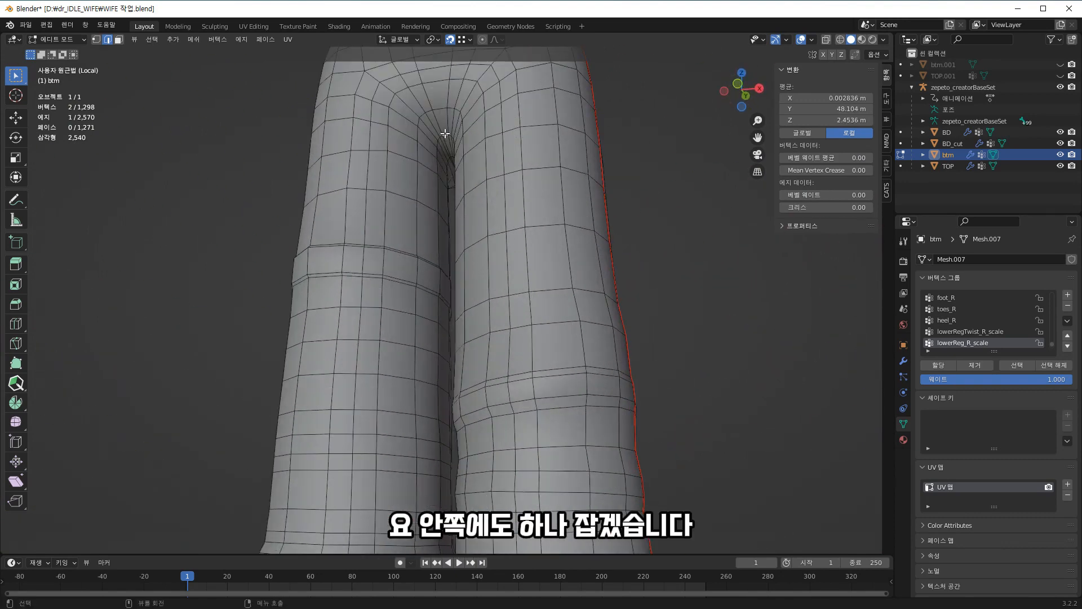
scroll(445, 137, "down", 5)
middle_click_drag(508, 236, 560, 257)
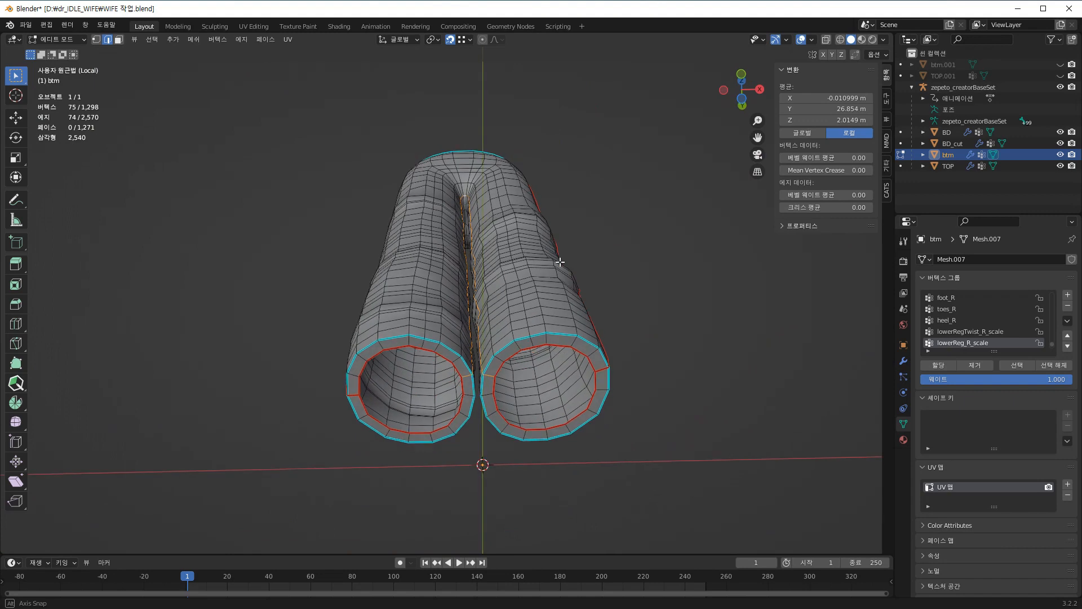
scroll(525, 324, "up", 2)
middle_click_drag(566, 296, 574, 277)
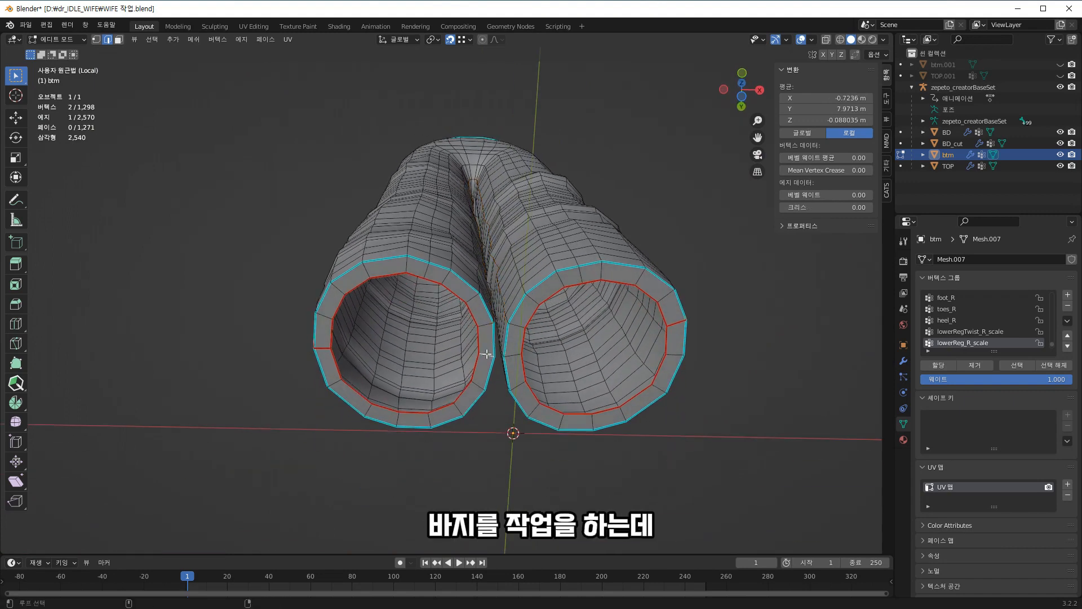
middle_click_drag(488, 351, 568, 302, "alt")
right_click(523, 274)
left_click(522, 274)
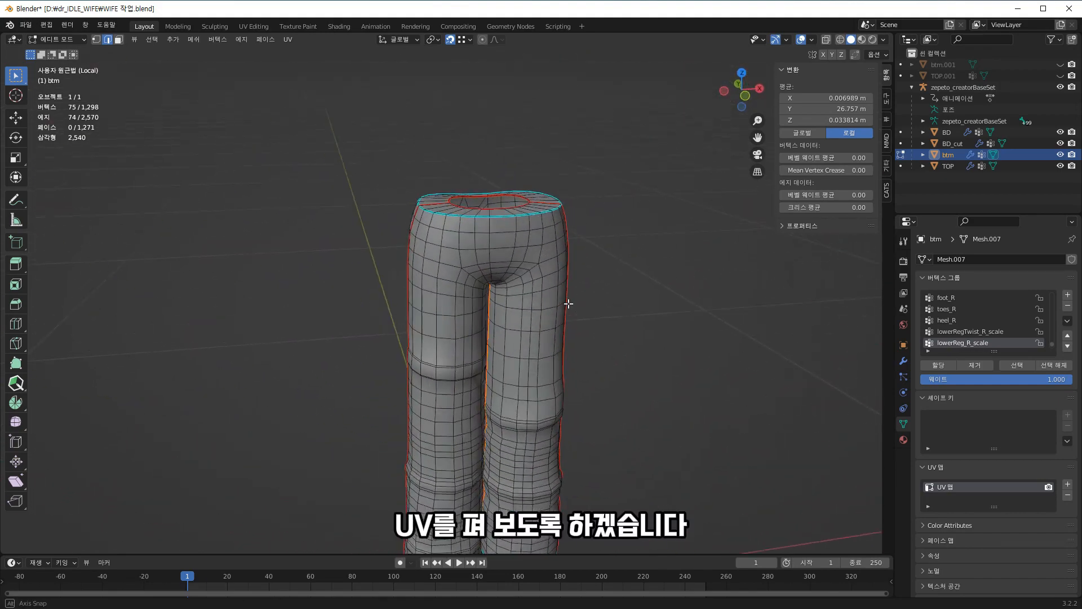
- Select the whole pants mesh and unwrap it in the UV Editing workspace
scroll(566, 303, "down", 3)
scroll(558, 296, "up", 2)
scroll(557, 296, "down", 2)
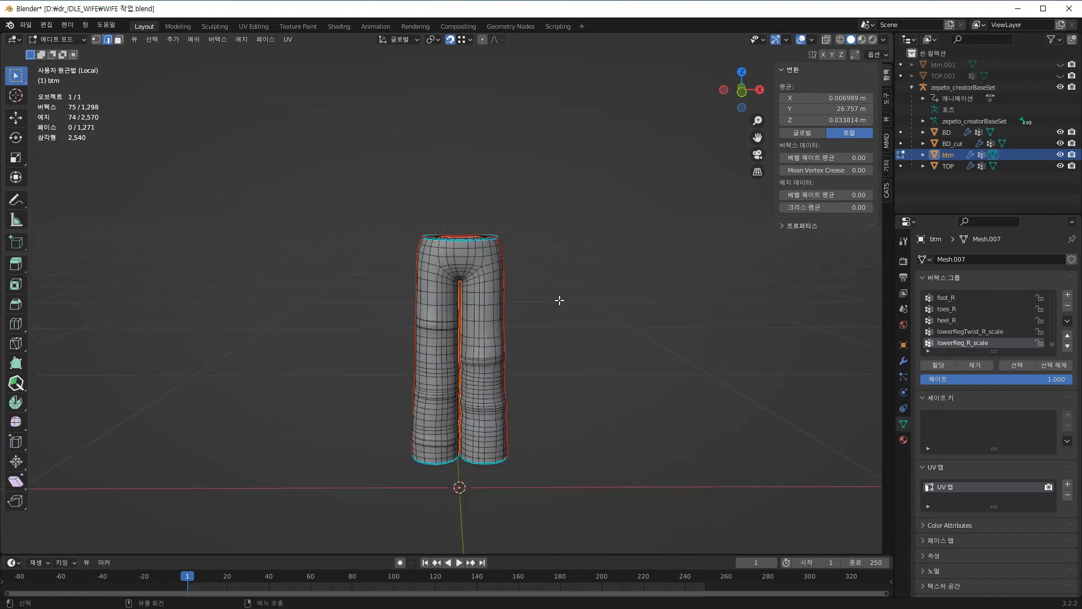
key("a")
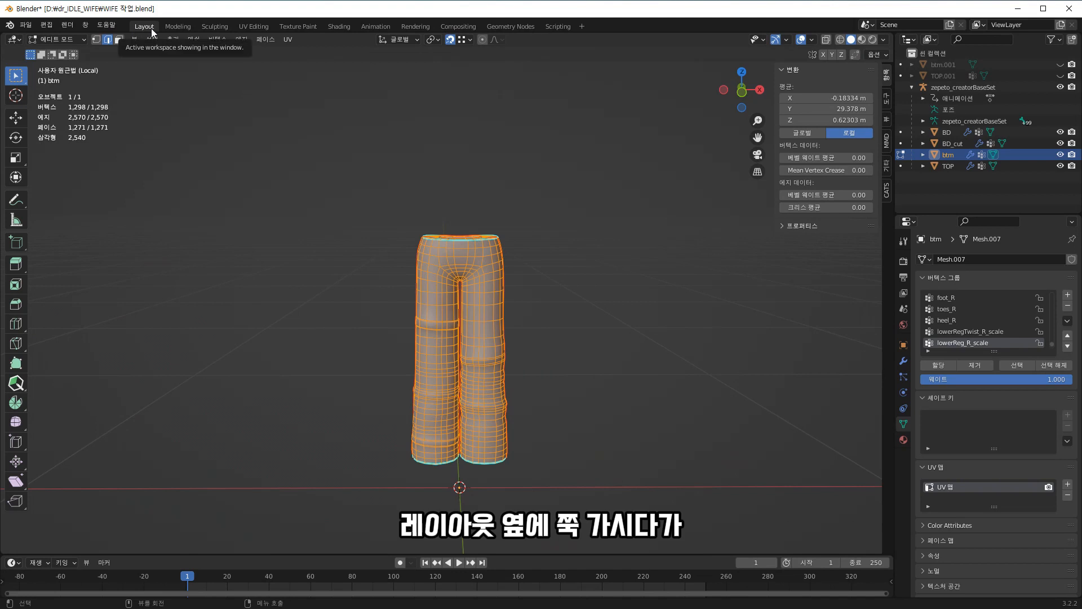
left_click(250, 26)
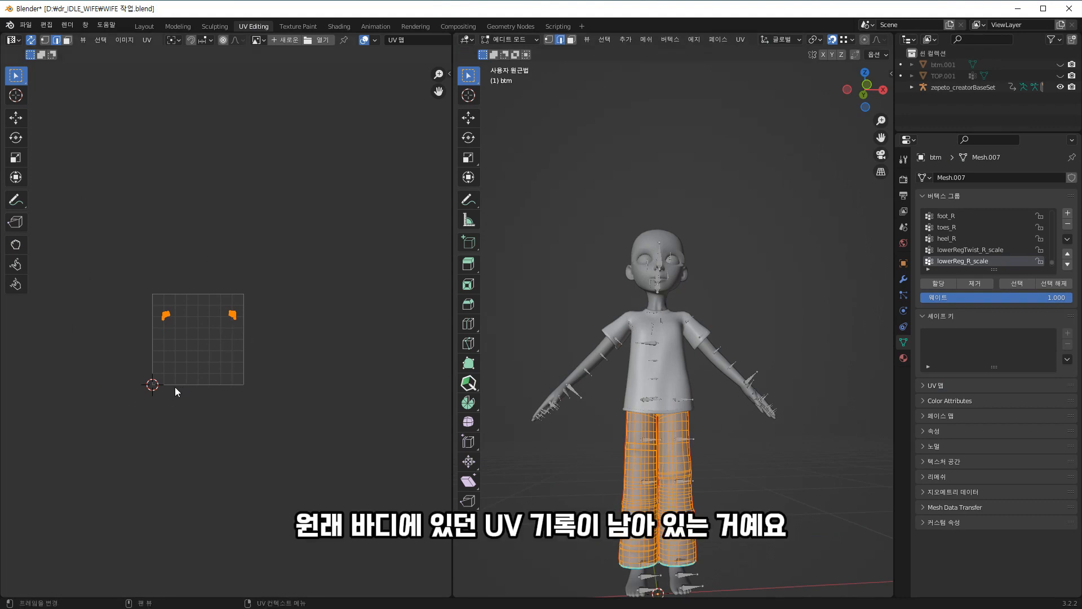
left_click(740, 45)
left_click(751, 52)
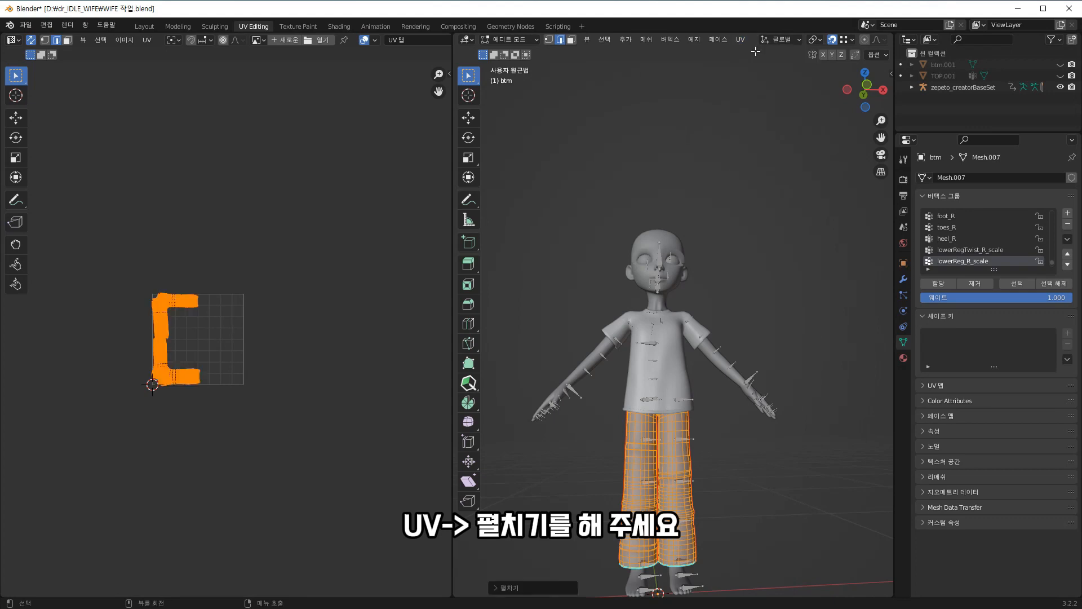
- Turn off UV sync selection, use island selection and select the whole pants mesh to display all its UVs
scroll(171, 310, "up", 3)
middle_click_drag(141, 286, 221, 287)
left_click_drag(145, 230, 286, 310)
scroll(231, 297, "up", 2)
left_click(31, 39)
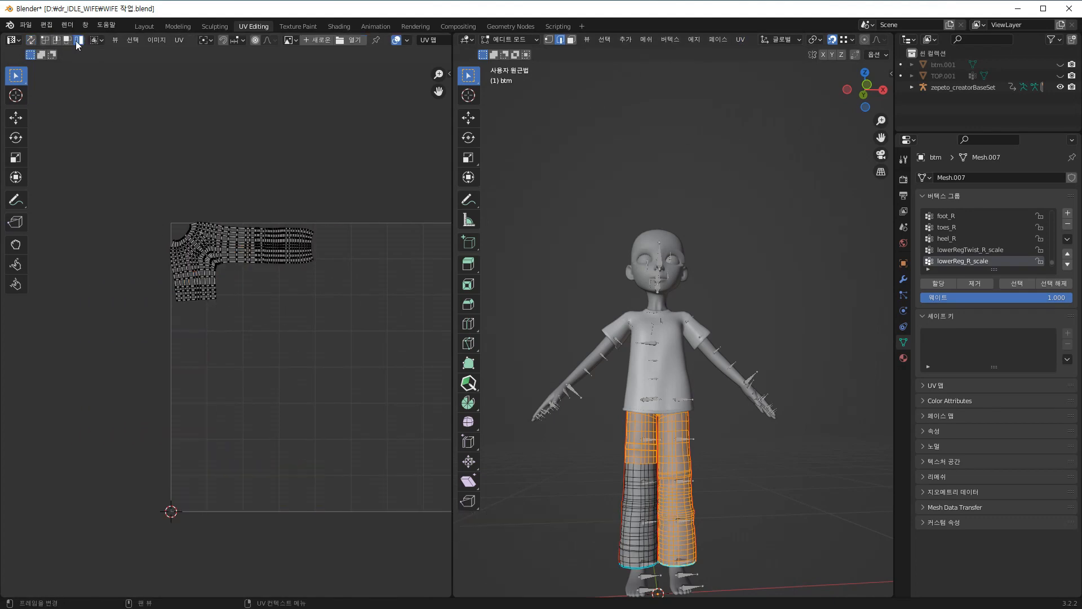
key("a")
key("a")
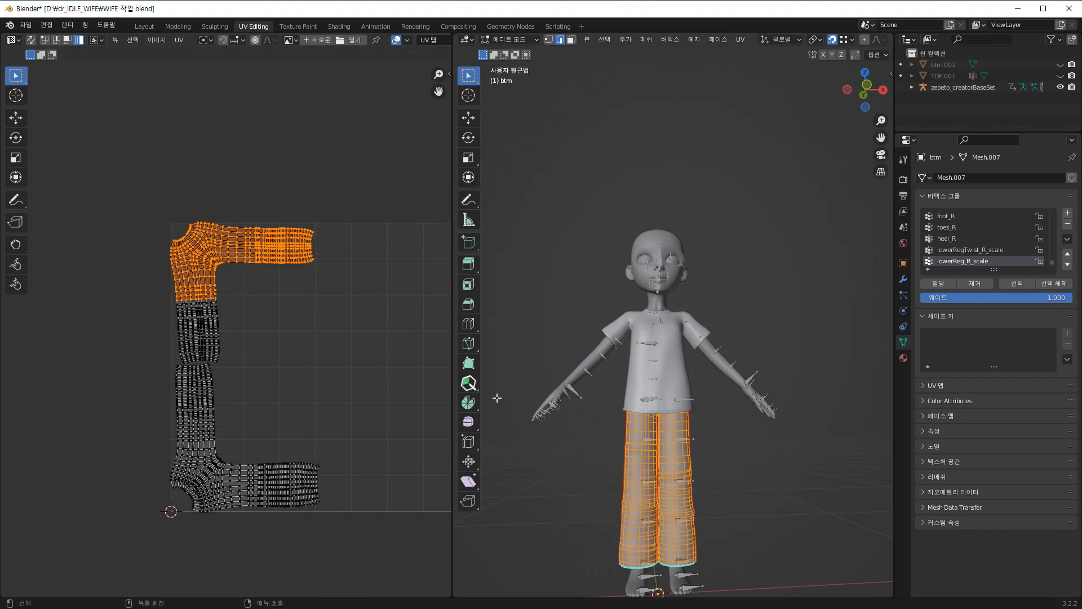
- Move the upper pants UV island out past the upper-left corner of the UV square
key("l")
key("g")
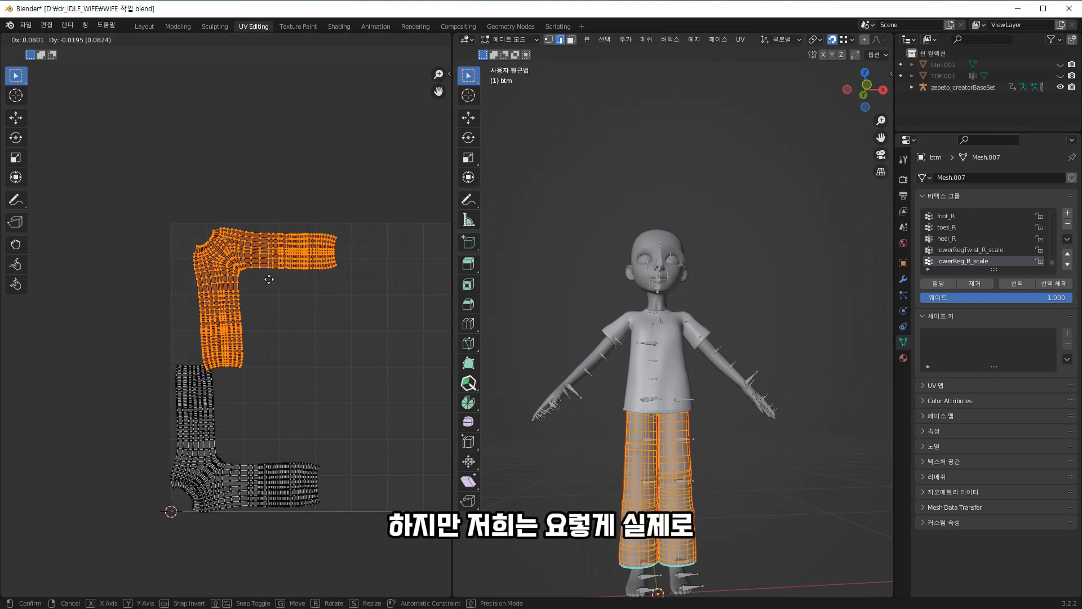
left_click(262, 281)
scroll(262, 295, "up", 2)
scroll(268, 304, "up", 1)
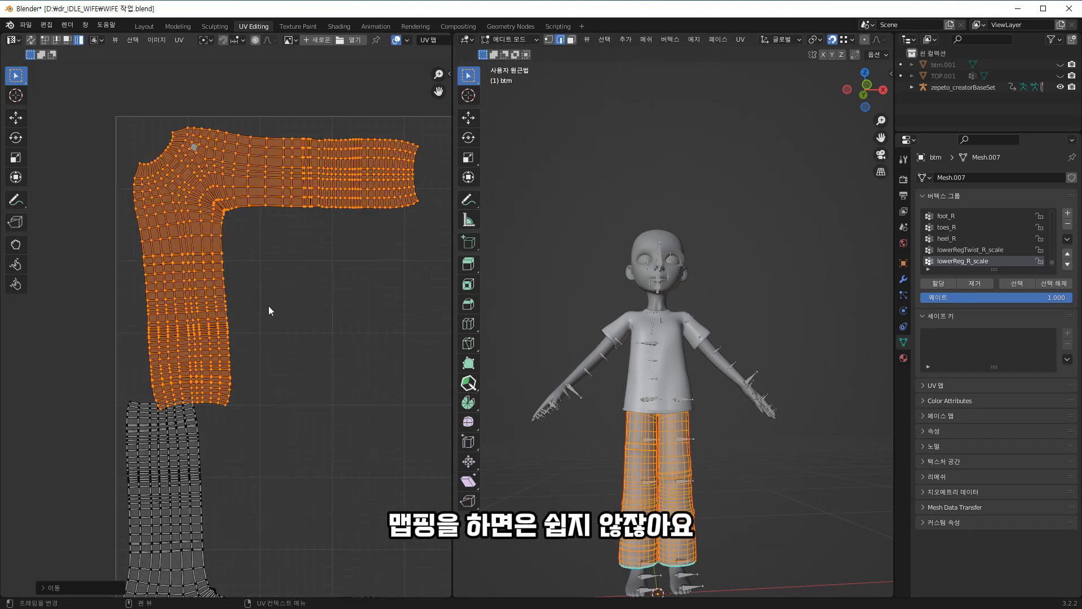
scroll(234, 308, "down", 2)
key("g")
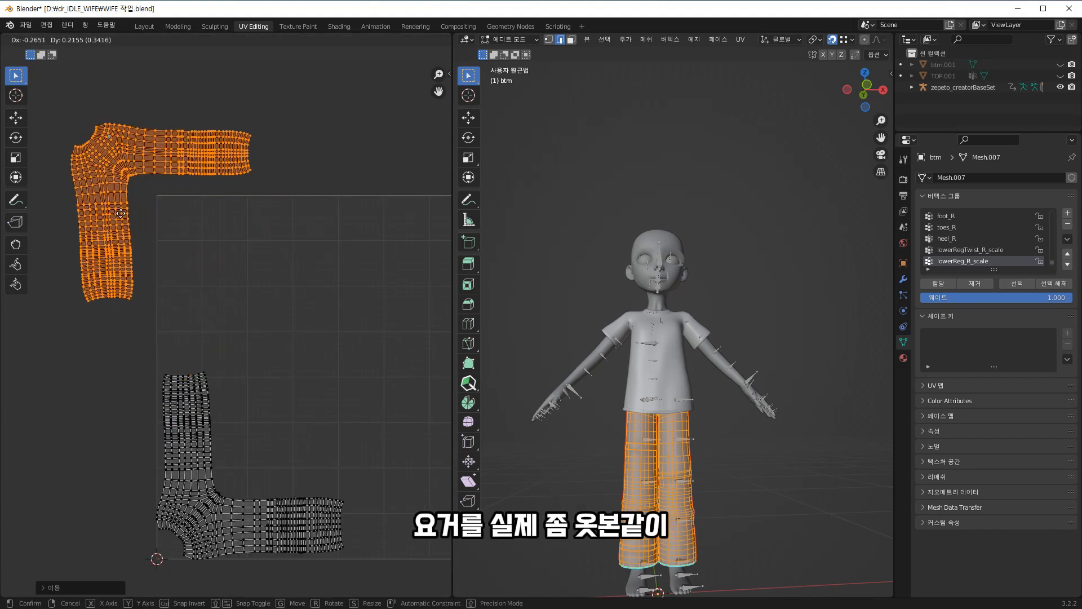
left_click(101, 188)
- Move the lower pants UV island out of the UV square, beyond its left edge
scroll(195, 394, "down", 2)
left_click(214, 431)
key("l")
key("g")
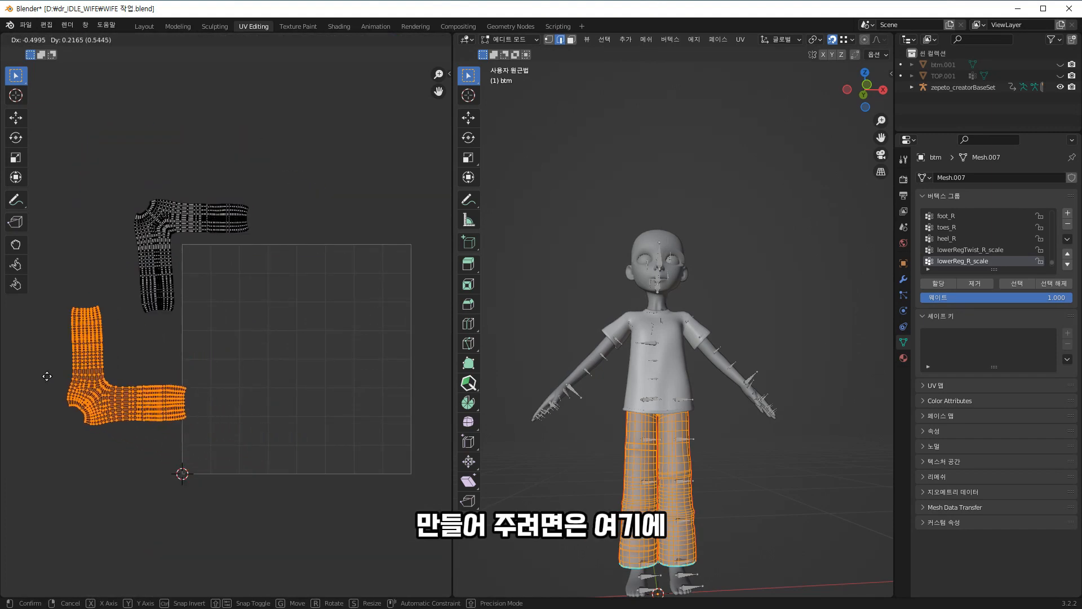
left_click(27, 371)
- Isolate the pants mesh in local view and show its front
scroll(677, 394, "up", 6)
middle_click_drag(666, 474, 588, 414)
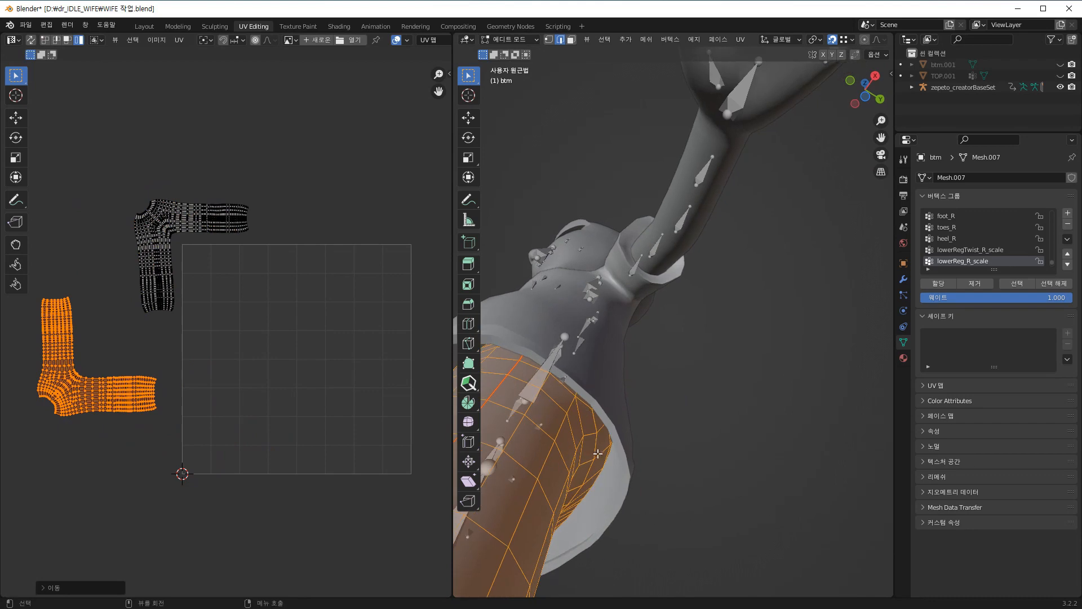
key("KP_Divide")
middle_click_drag(755, 314, 726, 353)
- Add a centred vertical edge loop through the middle of the pants' waist and crotch and mark it as a seam
key("ctrl+r")
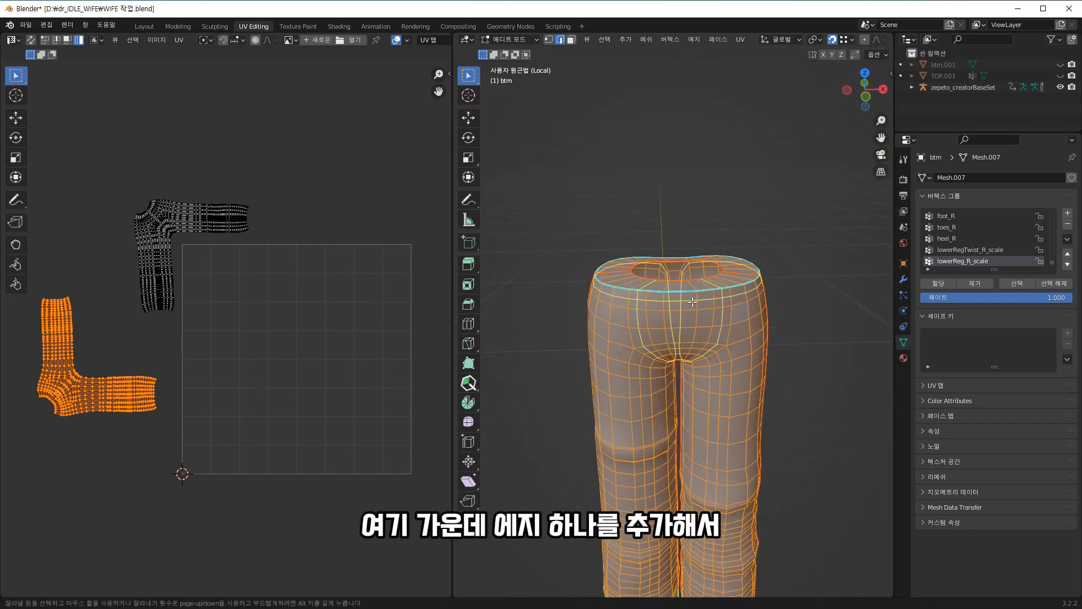
left_click(684, 299)
right_click(684, 298)
right_click(684, 299)
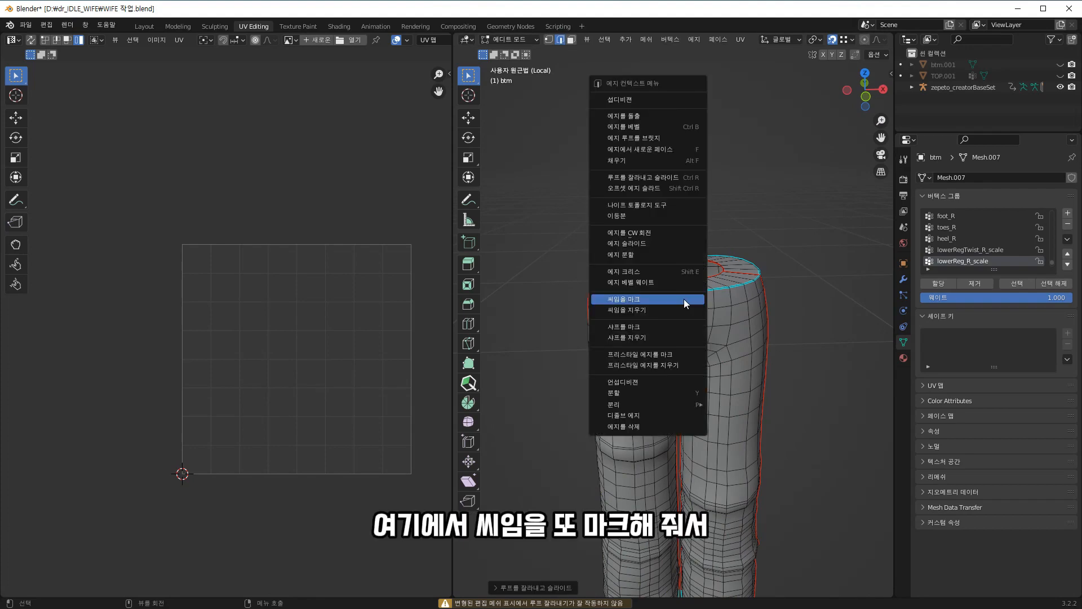
left_click(684, 299)
- Select the whole pants mesh and unwrap it again with the added centre seam
key("a")
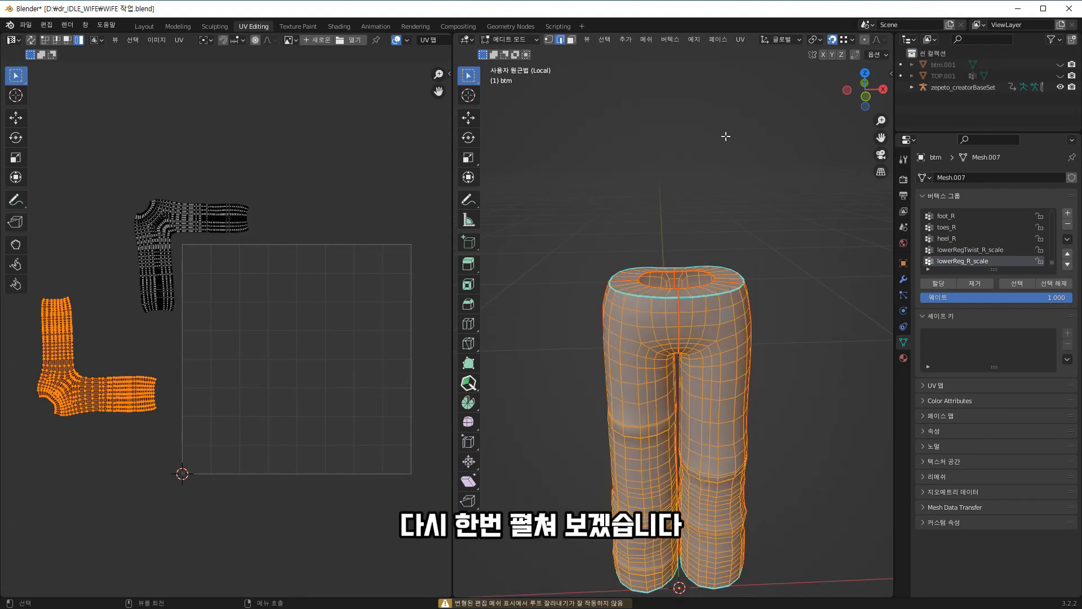
left_click(740, 39)
left_click(794, 52)
scroll(186, 325, "down", 2)
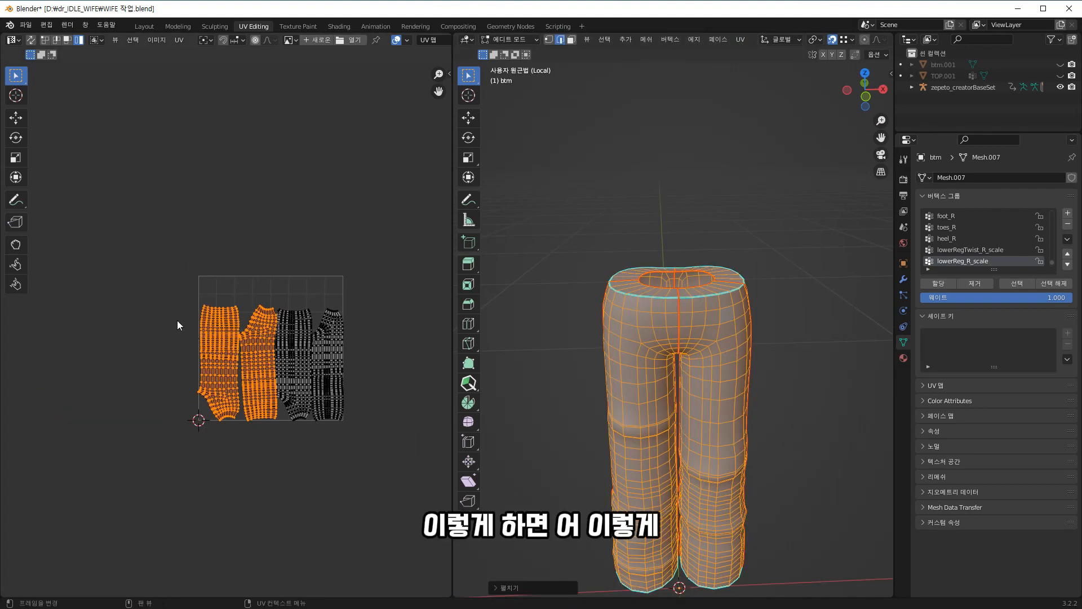
- Select all the pants UV islands and move them together out above the UV square
scroll(177, 320, "up", 2)
key("a")
key("g")
left_click(388, 192)
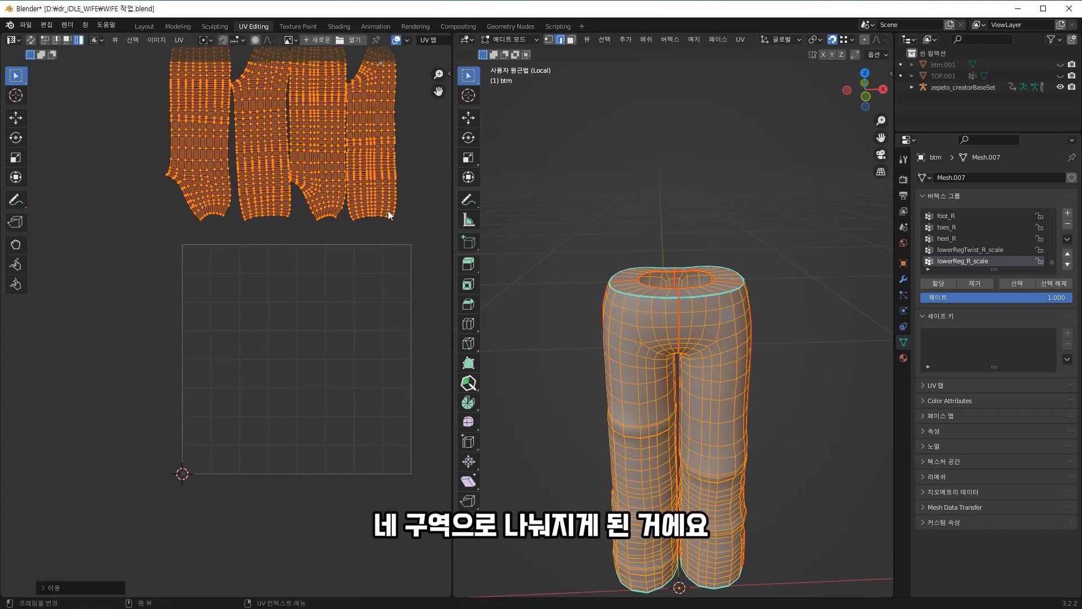
middle_click_drag(389, 205, 393, 248)
- Turn on UV sync selection and select the leftmost UV island to locate its panel on the pants
mouse_move(803, 437)
middle_mouse_down()
mouse_move(716, 433)
mouse_move(791, 434)
middle_mouse_up()
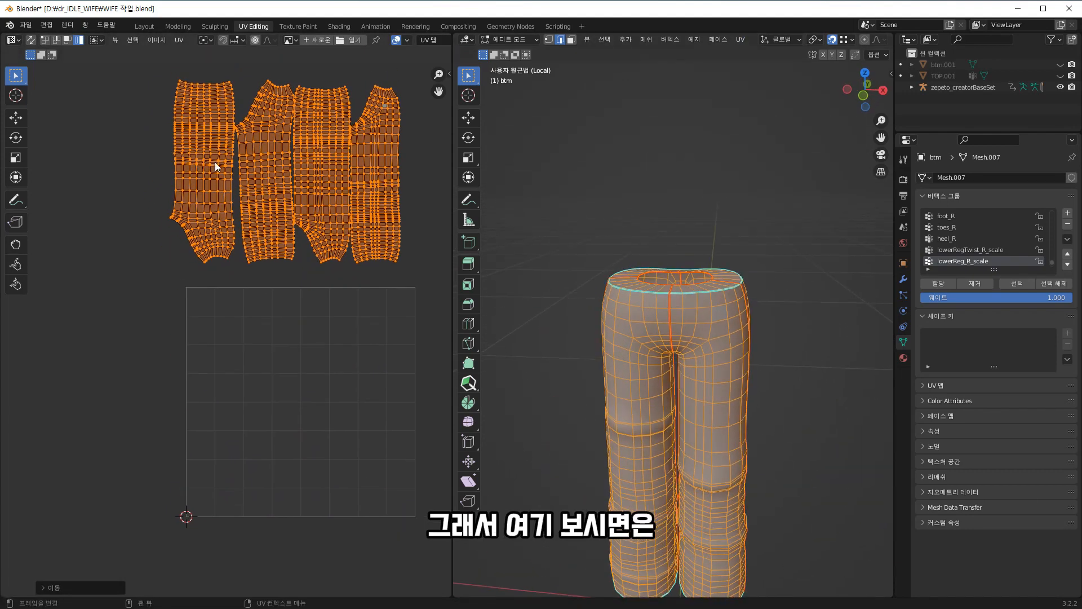
left_click(32, 43)
left_click(82, 119)
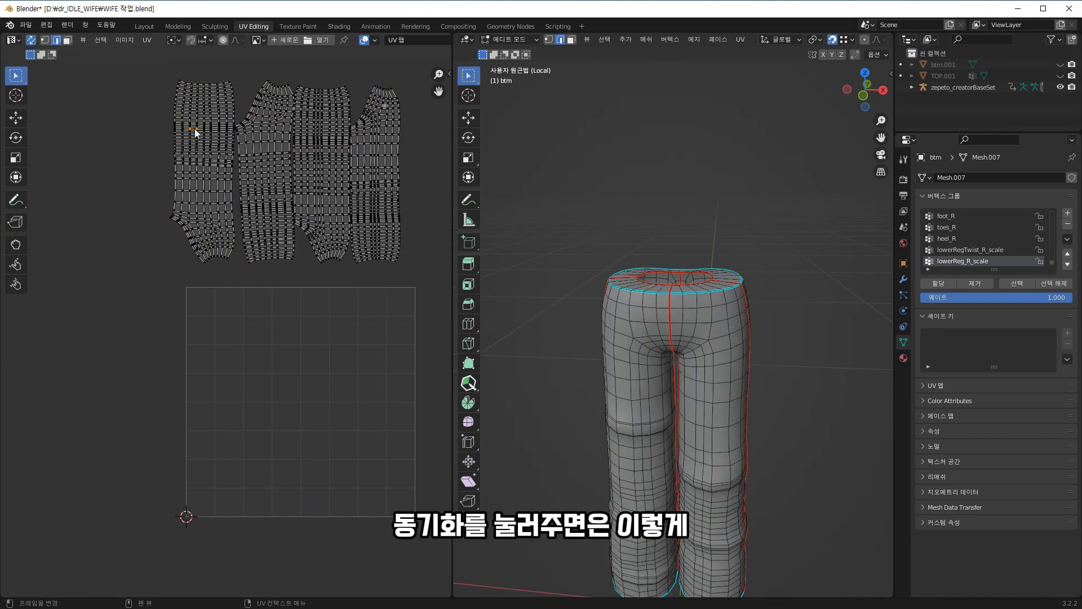
key("l")
middle_click_drag(800, 333, 885, 335)
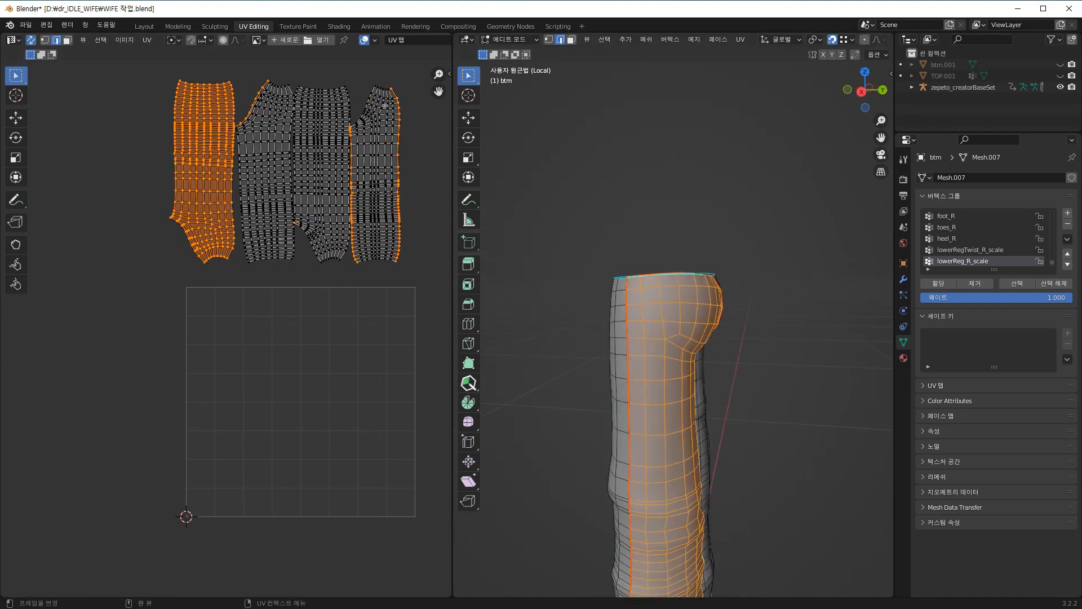
- Use face selection and select the second, third and fourth UV islands in turn to identify their matching pants panels
left_click(67, 41)
left_click(274, 163)
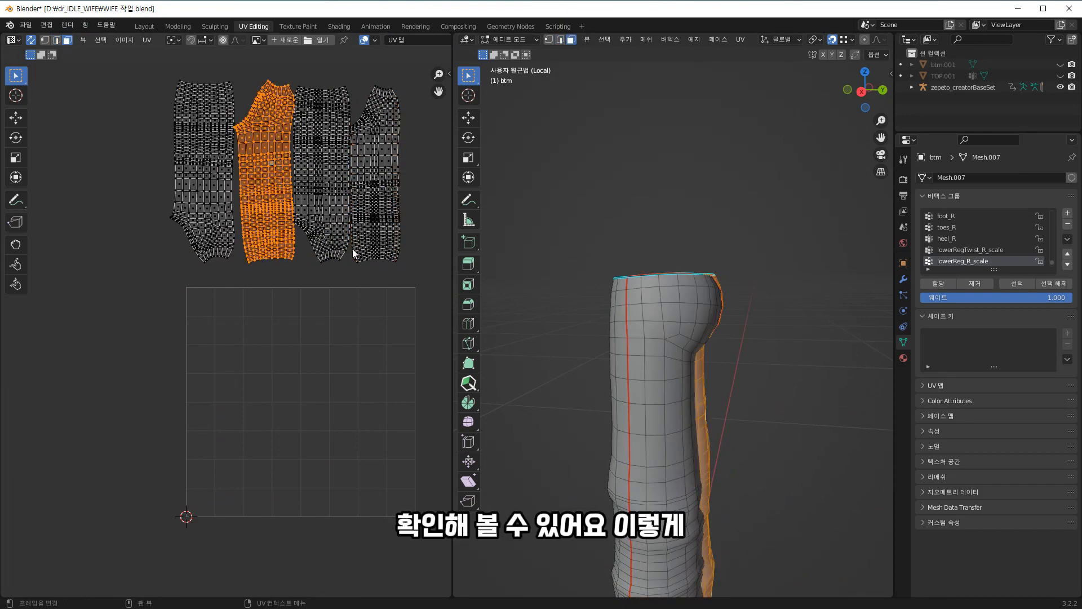
mouse_move(558, 317)
middle_mouse_down()
mouse_move(468, 318)
mouse_move(544, 323)
middle_mouse_up()
left_click(320, 166)
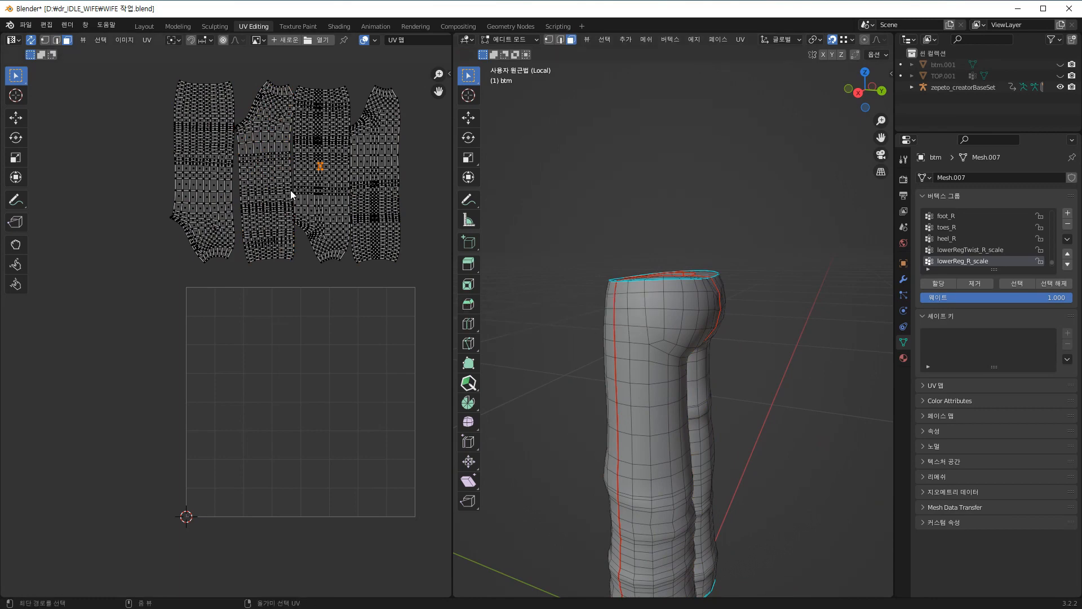
key("ctrl+l")
middle_click_drag(587, 250, 513, 160)
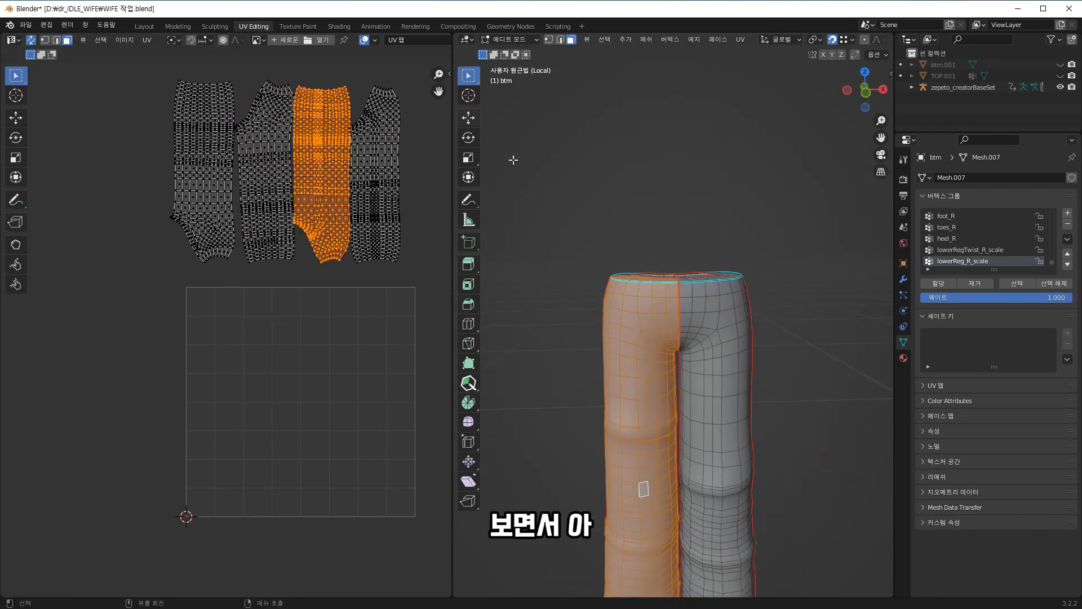
left_click(370, 224)
key("ctrl+l")
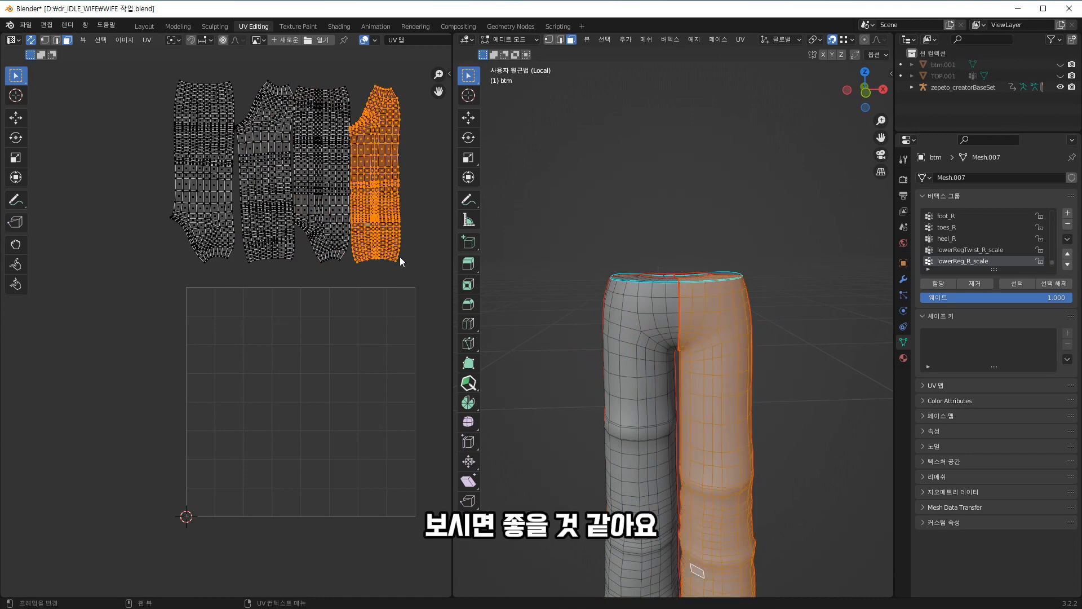
- Turn off UV sync selection, move the third island into the UV square and rotate it about 180 degrees so its waist points up
left_click(326, 195)
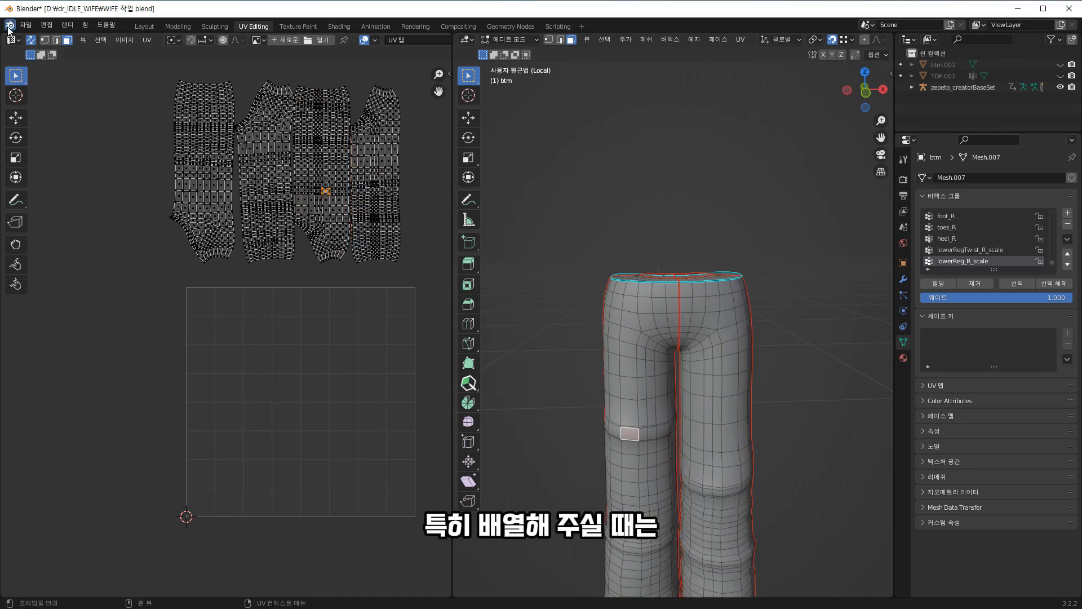
left_click(31, 39)
key("a")
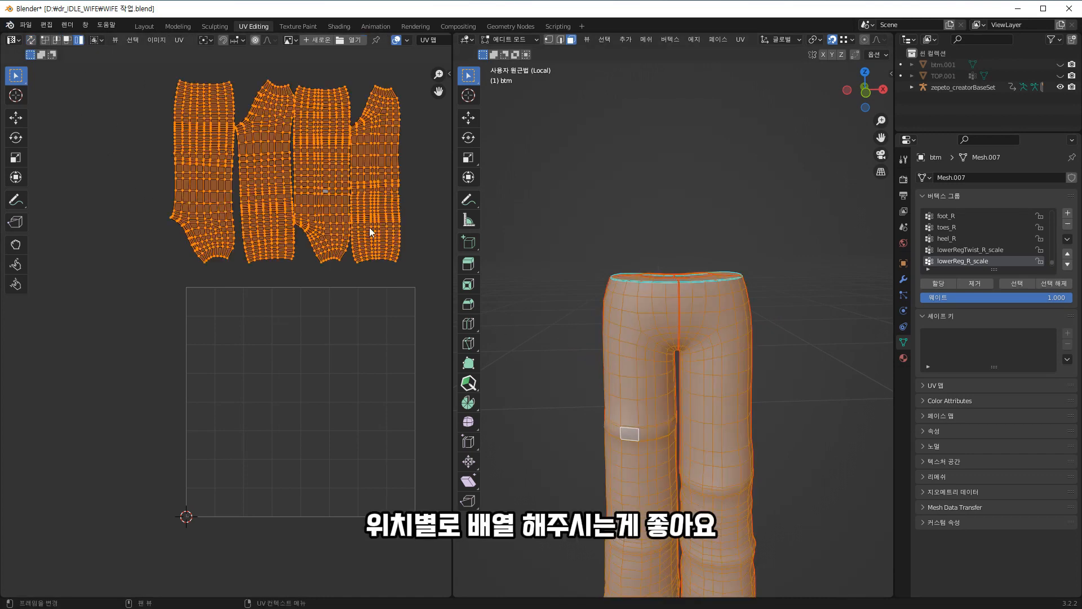
left_click(327, 209)
key("ctrl+l")
key("g")
key("Return")
key("r")
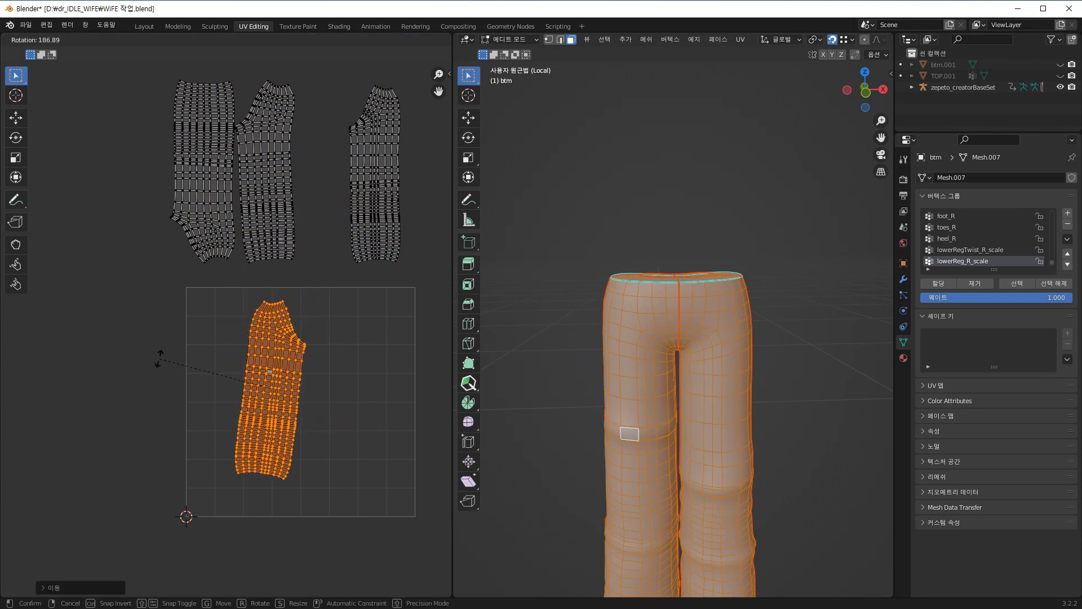
left_click(161, 369)
- Scale the upright island down and place it in the lower-left corner of the UV square
key("g")
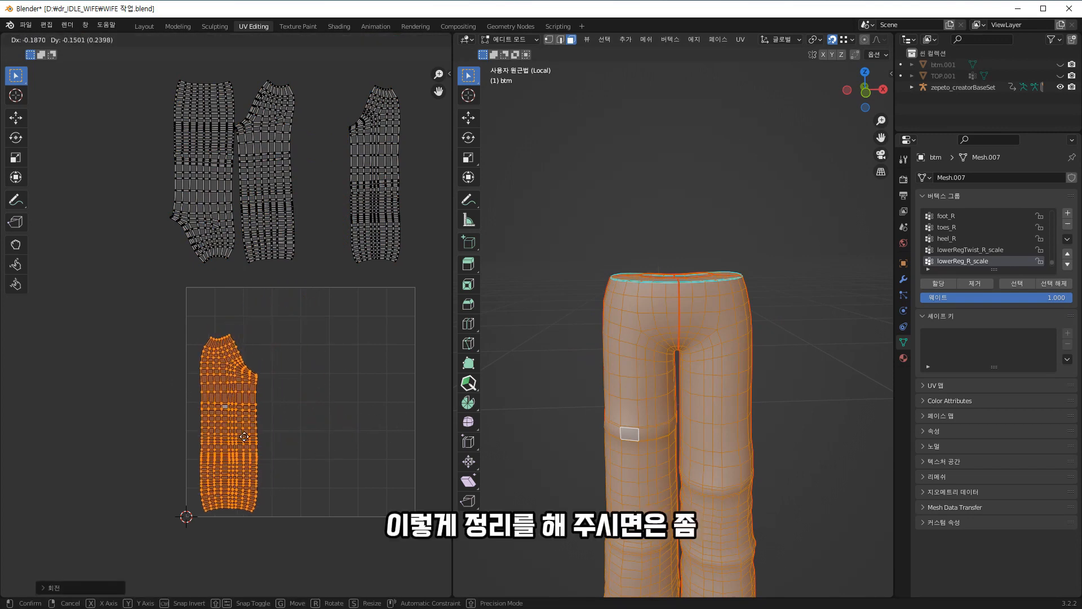
left_click(244, 437)
key("s")
left_click(299, 505)
key("g")
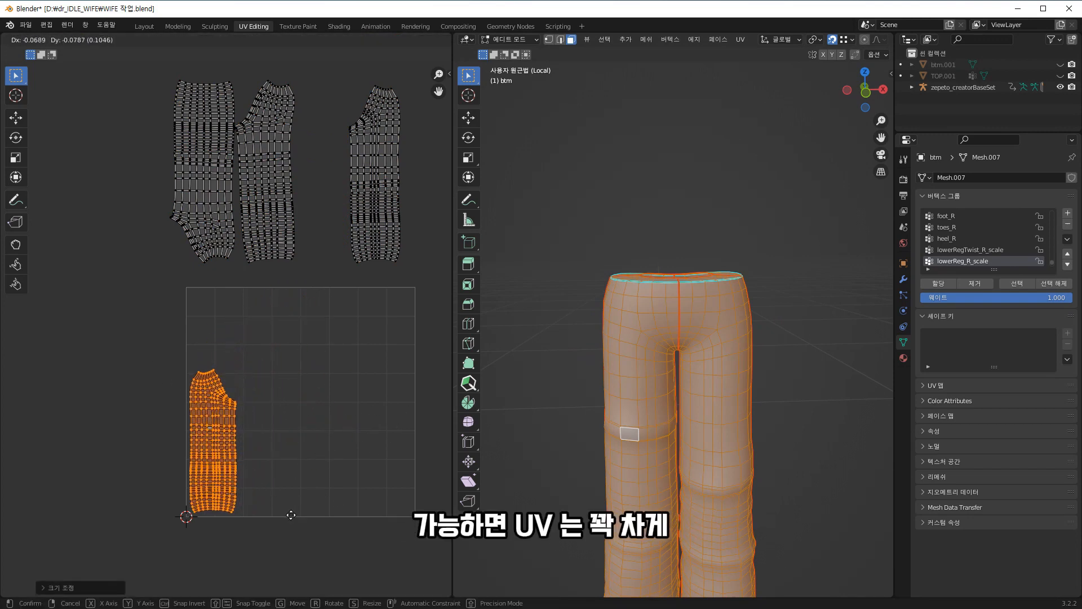
- Scale down the rightmost island above the UV square and place it beside the first placed leg, crotch curves facing each other
left_click(393, 194)
key("ctrl+l")
key("s")
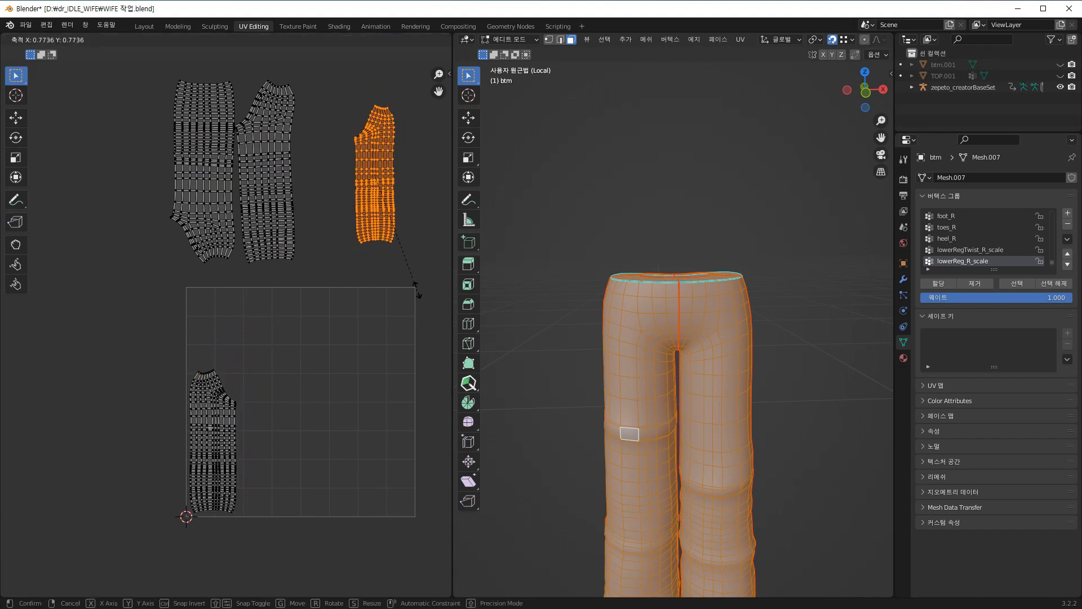
left_click(414, 287)
key("g")
left_click(299, 507)
key("s")
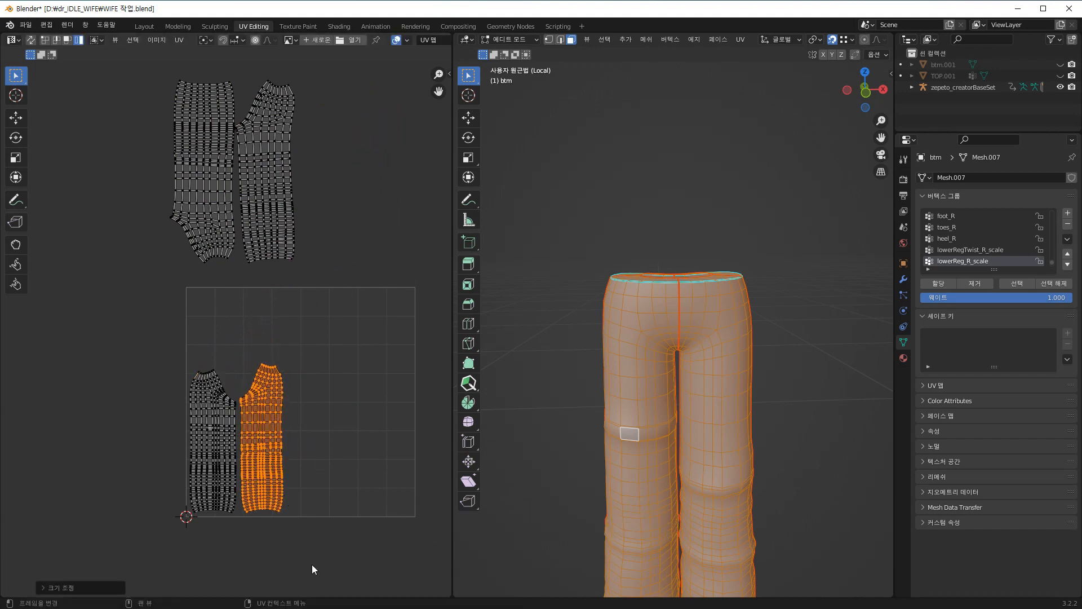
left_click(312, 564)
key("g")
left_click(313, 565)
- Move the island with the upward-pointing waist from above into the right half of the UV square
left_click(271, 234)
key("ctrl+l")
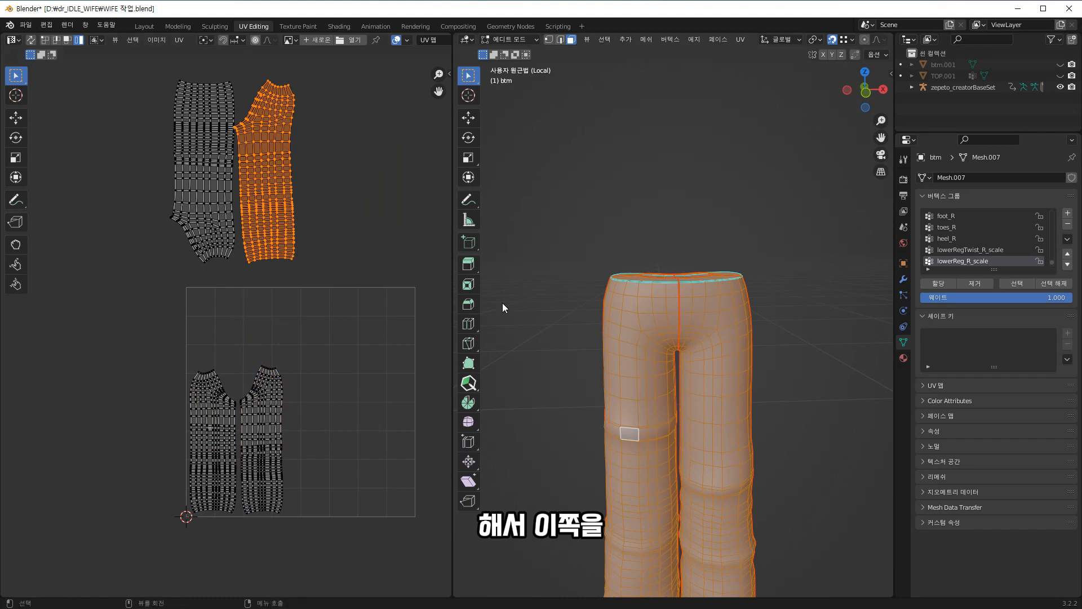
scroll(502, 304, "down", 2)
key("g")
left_click(410, 500)
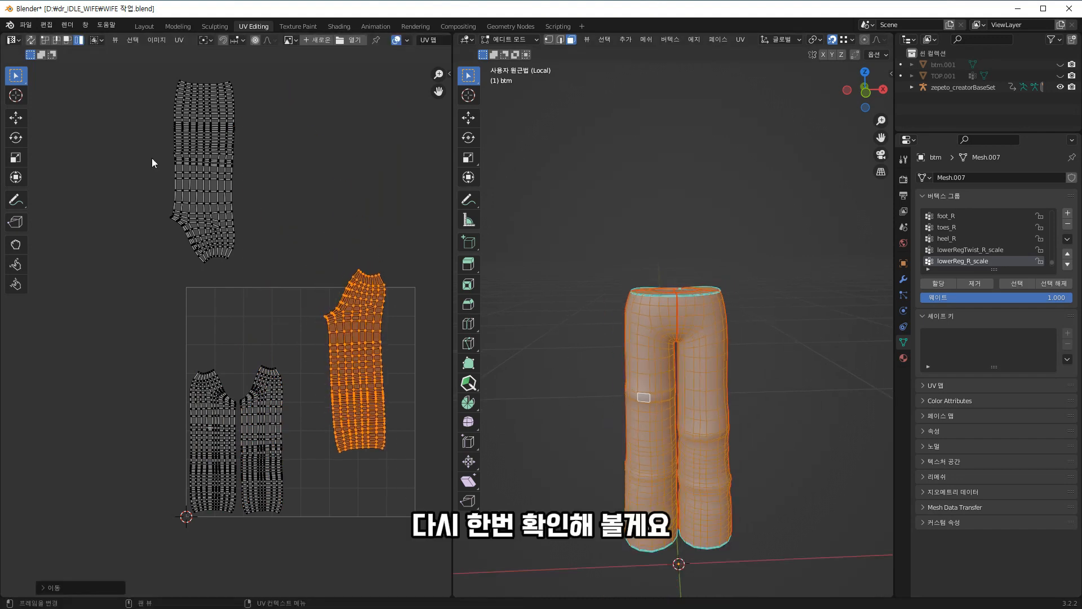
- Check with UV sync selection which side of the pants the newly moved island covers, then turn sync off again
left_click(31, 40)
left_click(371, 309)
key("ctrl+l")
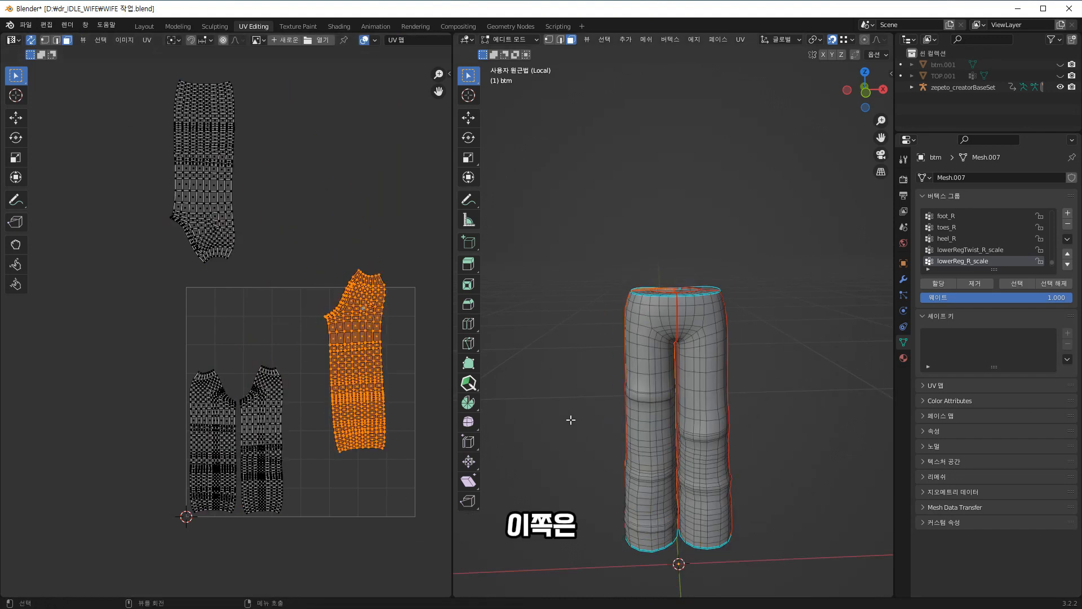
middle_click_drag(570, 420, 779, 416)
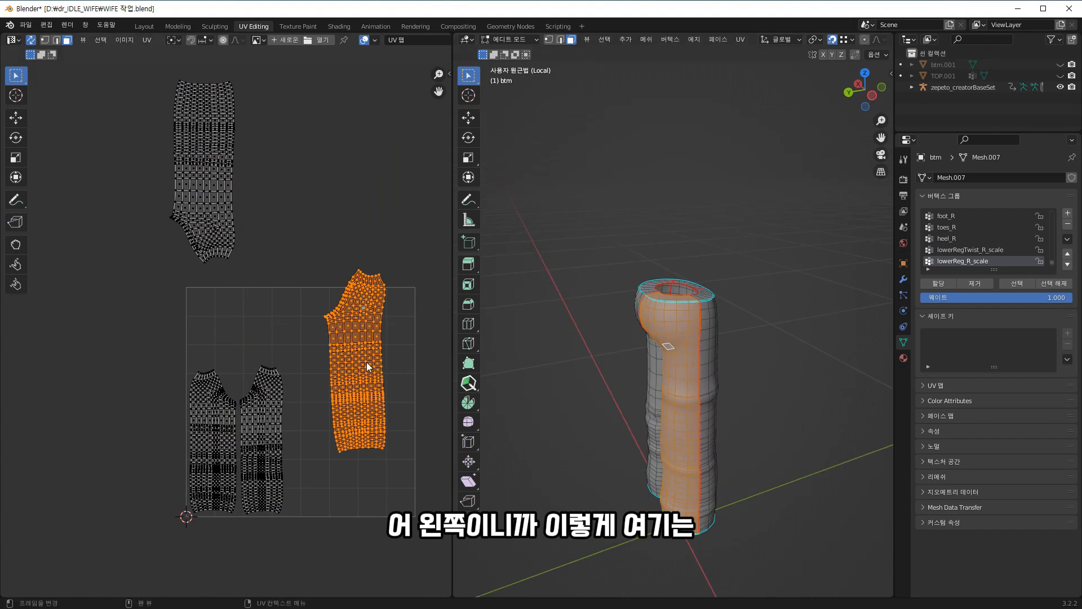
left_click(211, 164)
left_click(31, 40)
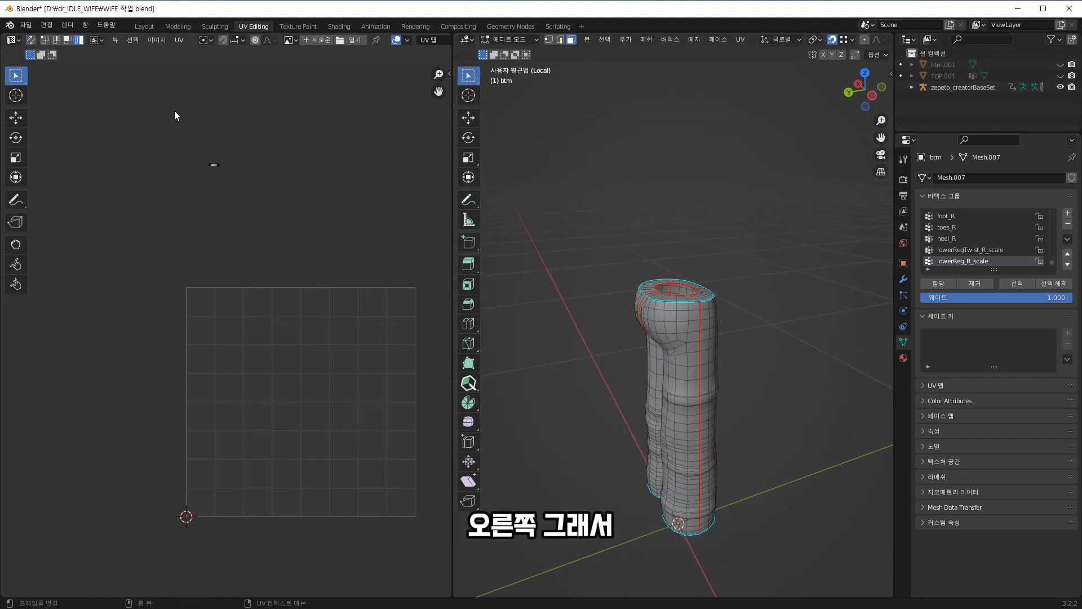
- Turn the last outside island upright, shrink it and place it beside the two small leg islands in the UV square
key("a")
left_click(228, 186)
key("r")
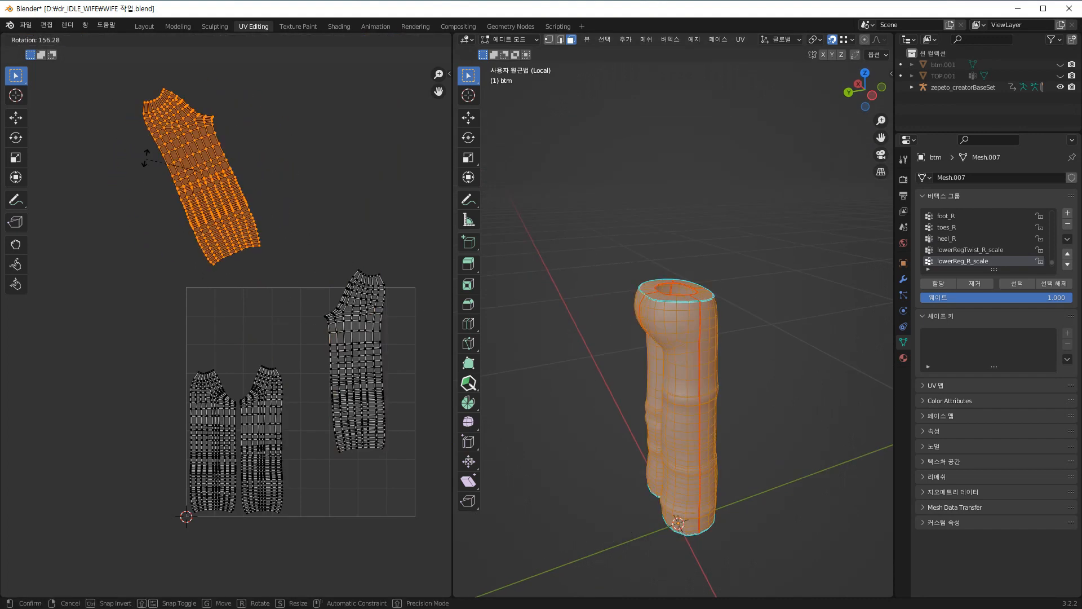
left_click(143, 136)
key("s")
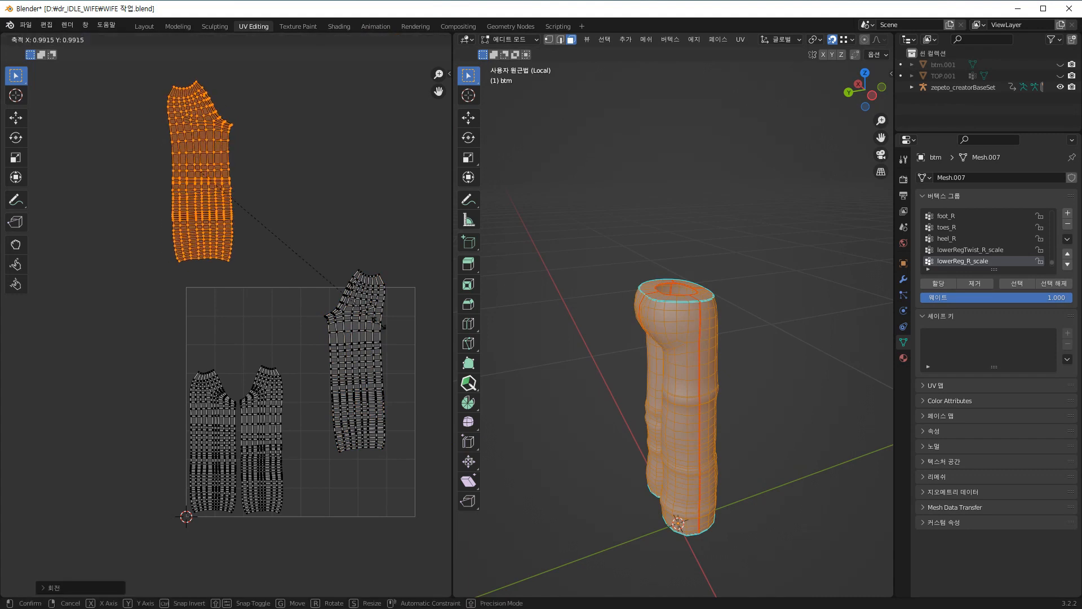
left_click(354, 316)
key("g")
left_click(22, 563)
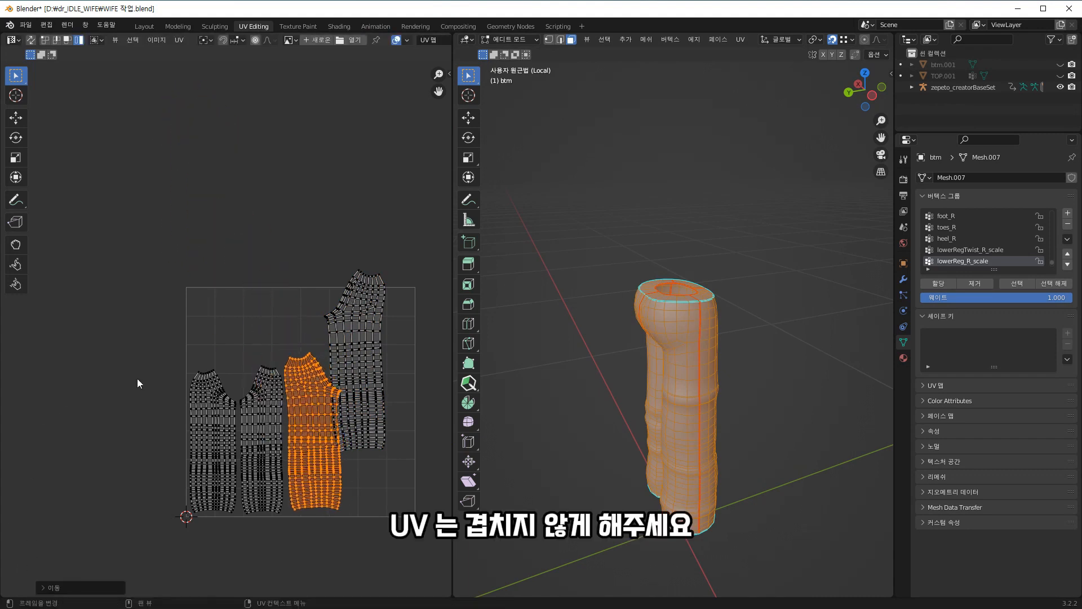
- Scale down and straighten the overlapping right-hand island and fit it into the lower-right corner of the UV square
left_click(371, 358)
key("g")
left_click(390, 423)
key("s")
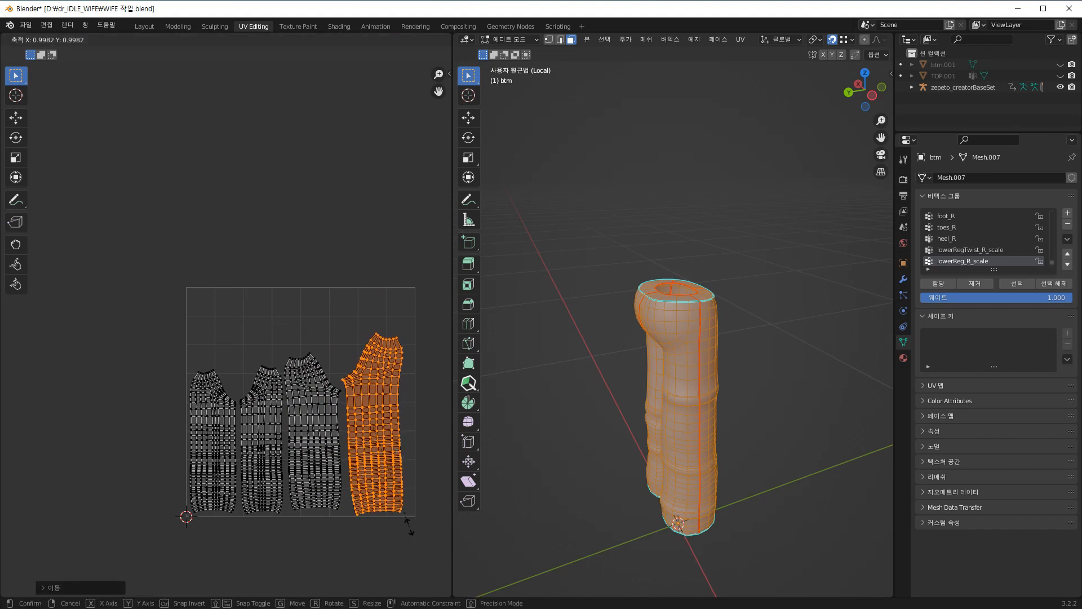
left_click(395, 516)
key("g")
left_click(406, 517)
key("r")
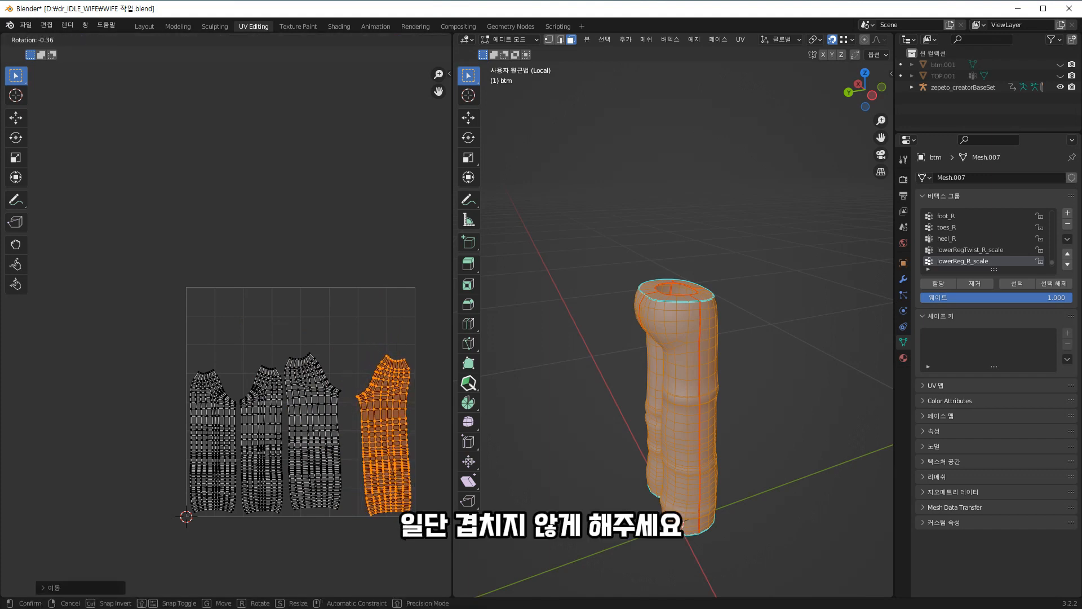
left_click(408, 540)
- Move the third island slightly to the right to open space beside the second island
left_click(334, 478)
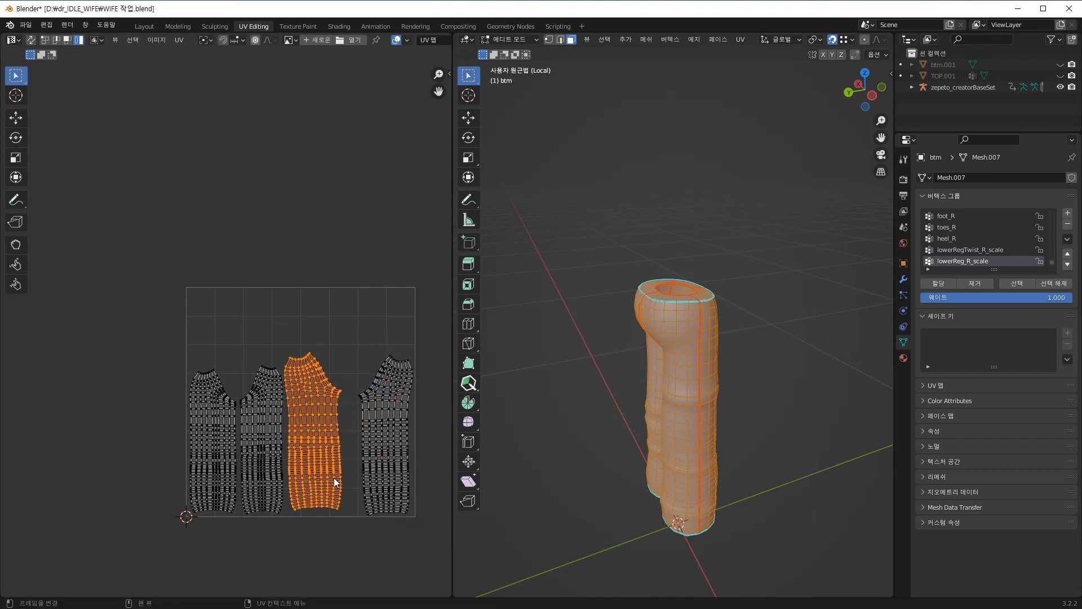
key("g")
left_click(344, 485)
- Enlarge the second island and position it close to the third island without overlapping
scroll(306, 479, "up", 5)
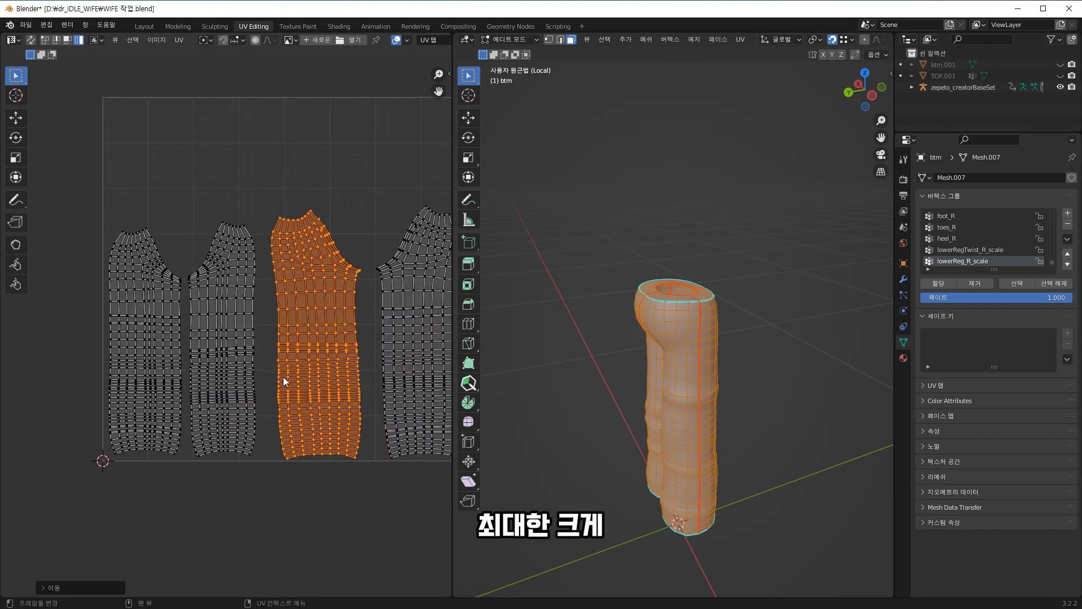
left_click(215, 321)
key("s")
left_click(304, 446)
key("g")
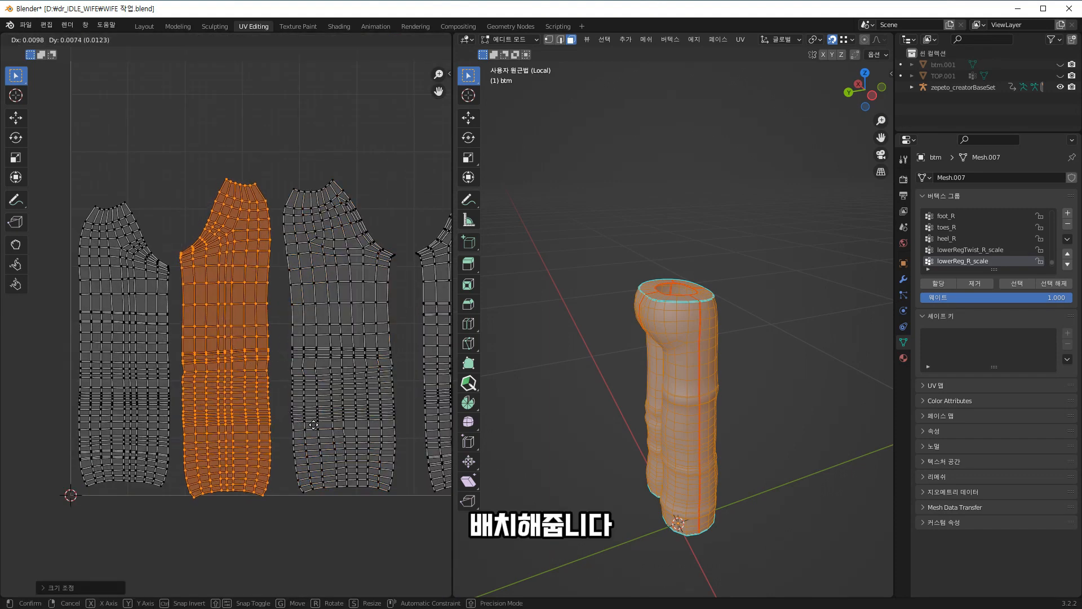
left_click(320, 422)
- Enlarge the first island and fit it into the lower-left corner of the UV square beside the second island
left_click(191, 418)
key("g")
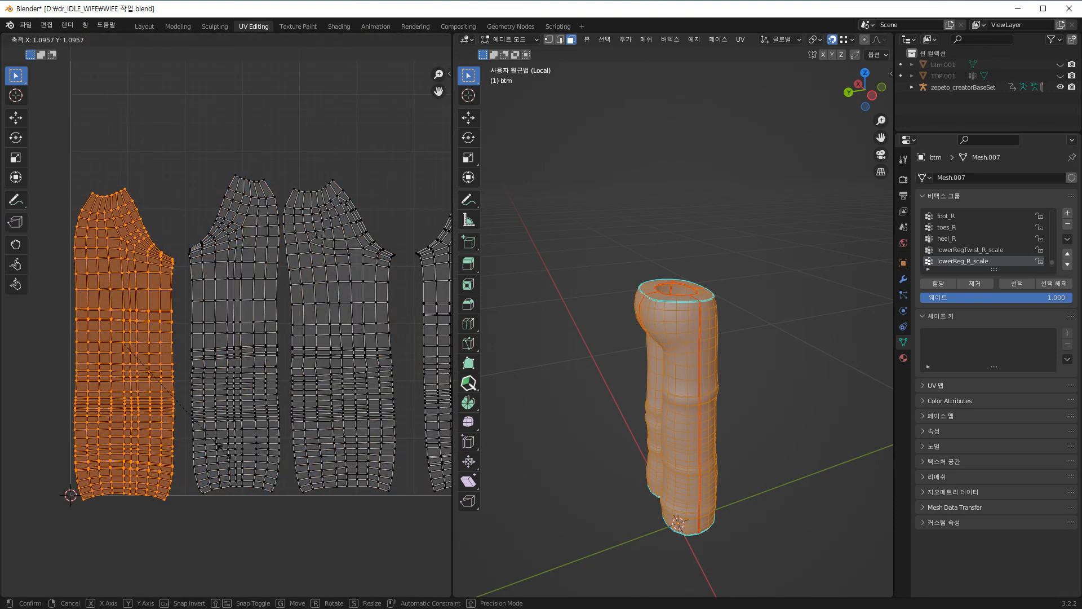
left_click(229, 442)
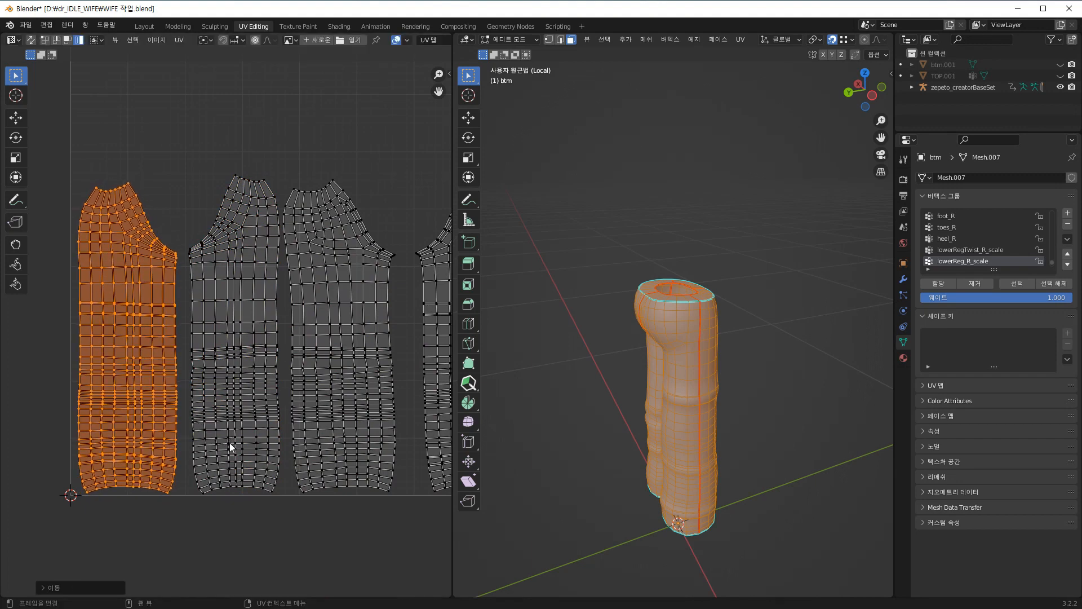
- Shift the second, third and fourth pants islands to the left so all four sit close together inside the UV square
left_click(253, 426)
key("g")
left_click(252, 425)
left_click(361, 427)
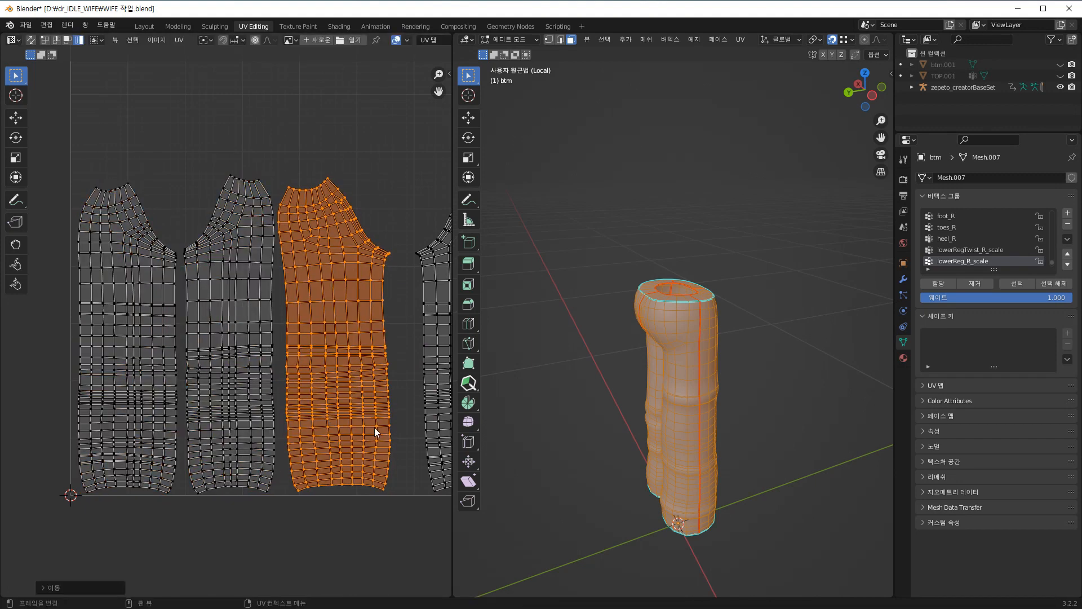
scroll(383, 418, "down", 1)
left_click(401, 396)
key("g")
left_click(381, 397)
scroll(372, 420, "down", 3)
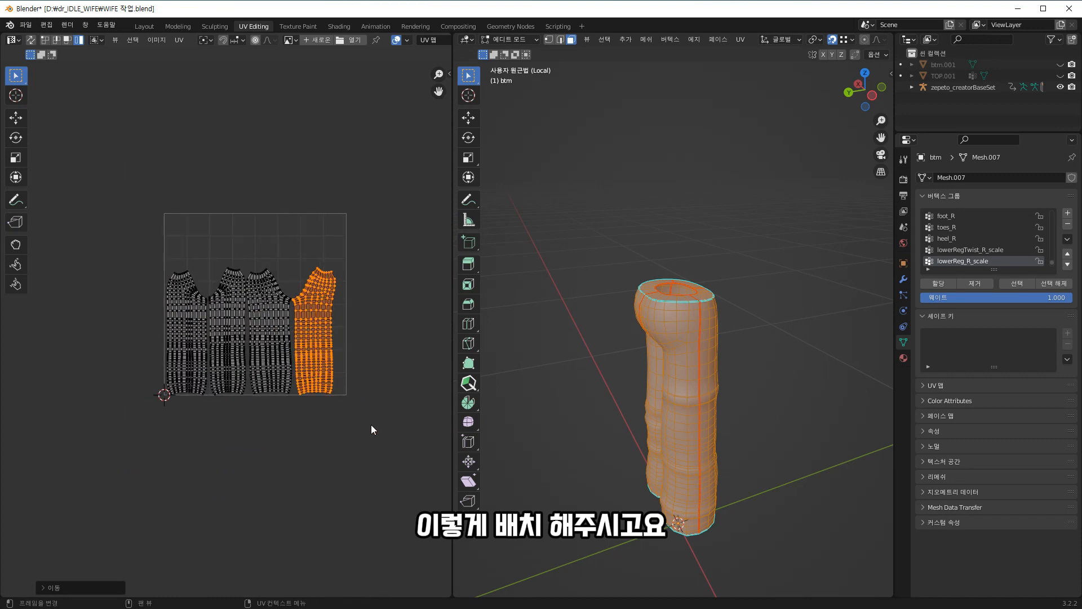
- Return to the Layout workspace, exit local view and select the TOP shirt object
left_click(143, 26)
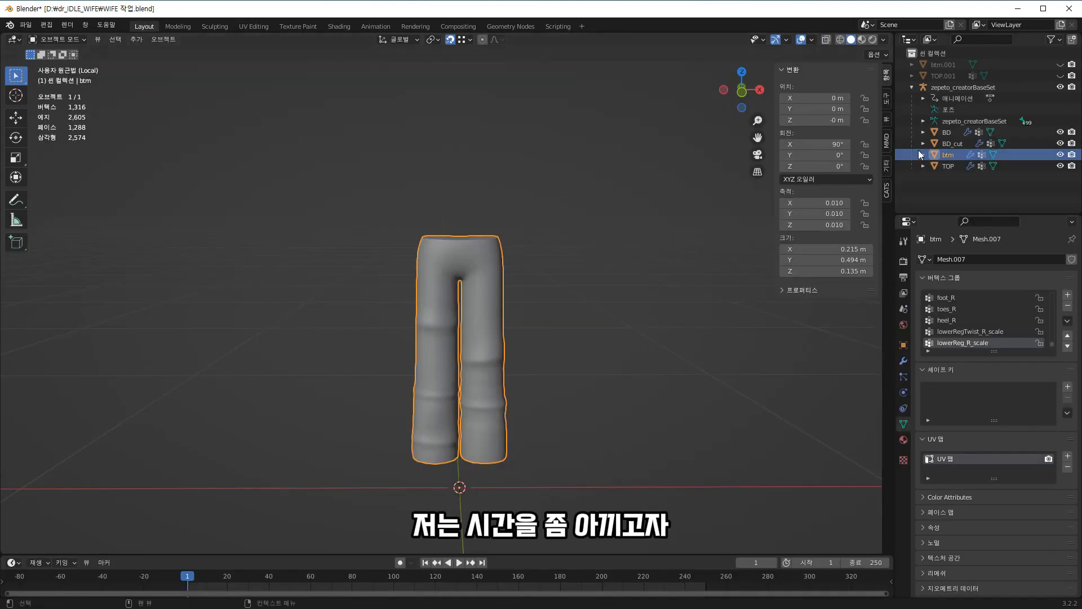
key("KP_Divide")
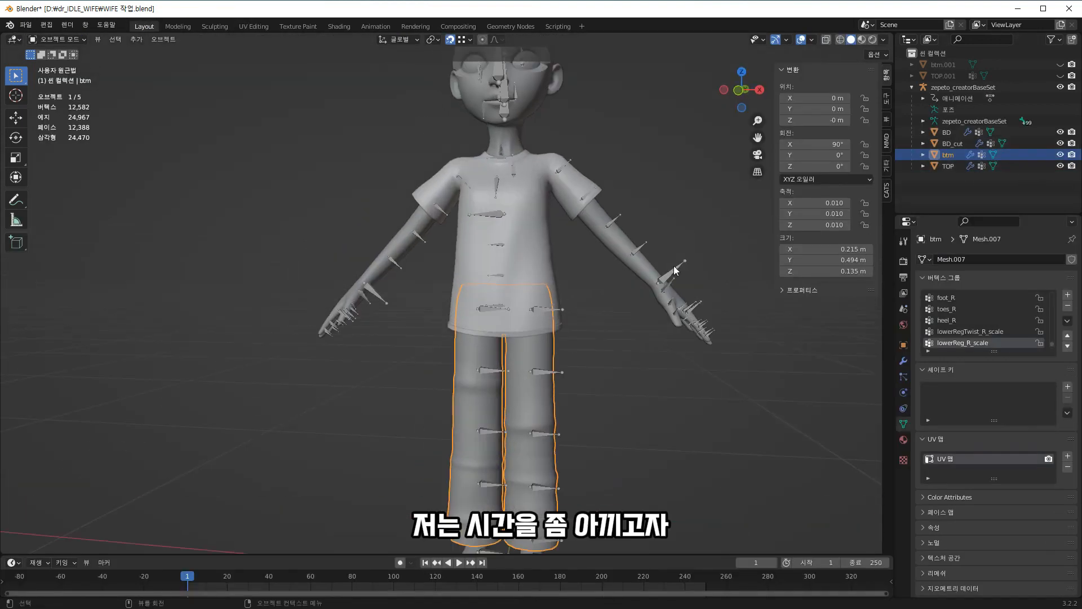
left_click(539, 253)
middle_click_drag(671, 344, 690, 333)
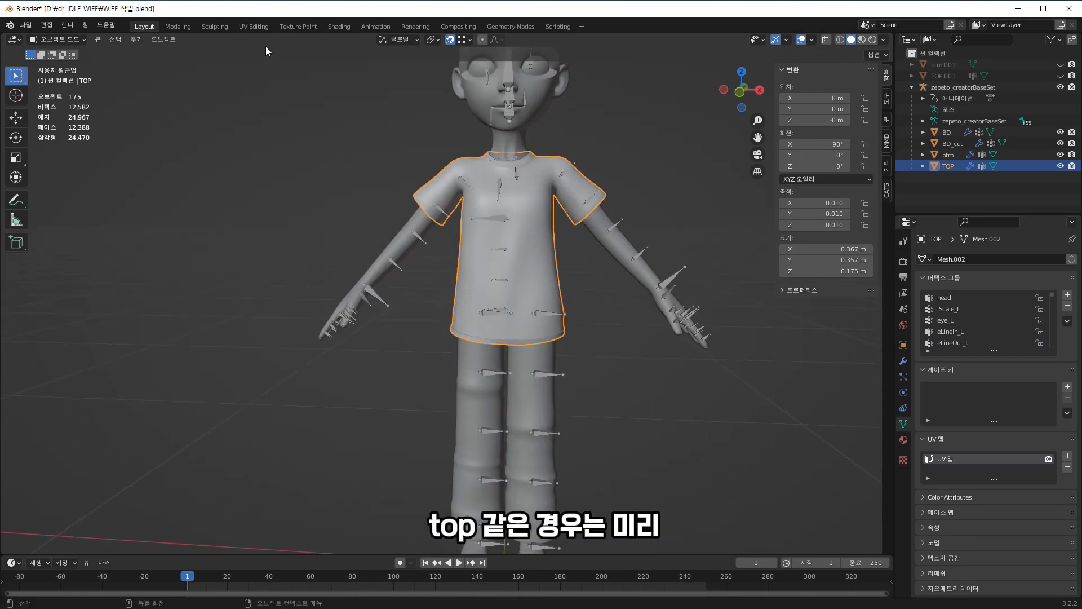
- Bring the whole character into view in the UV Editing workspace and select all shirt faces to display their UVs
left_click(253, 26)
key("KP_Divide")
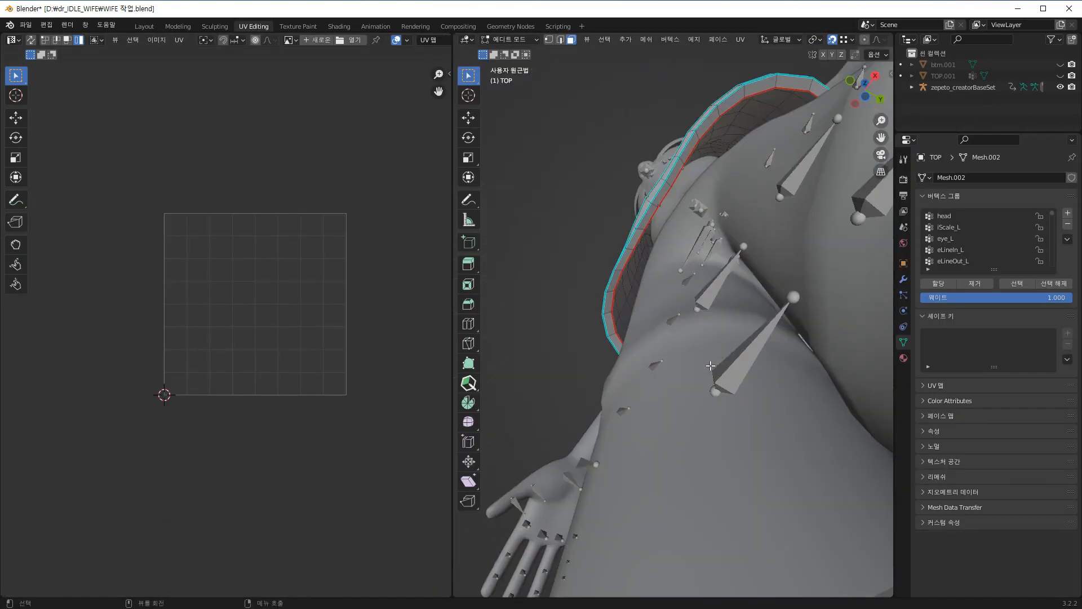
scroll(738, 306, "down", 7)
middle_click_drag(739, 307, 713, 413)
key("a")
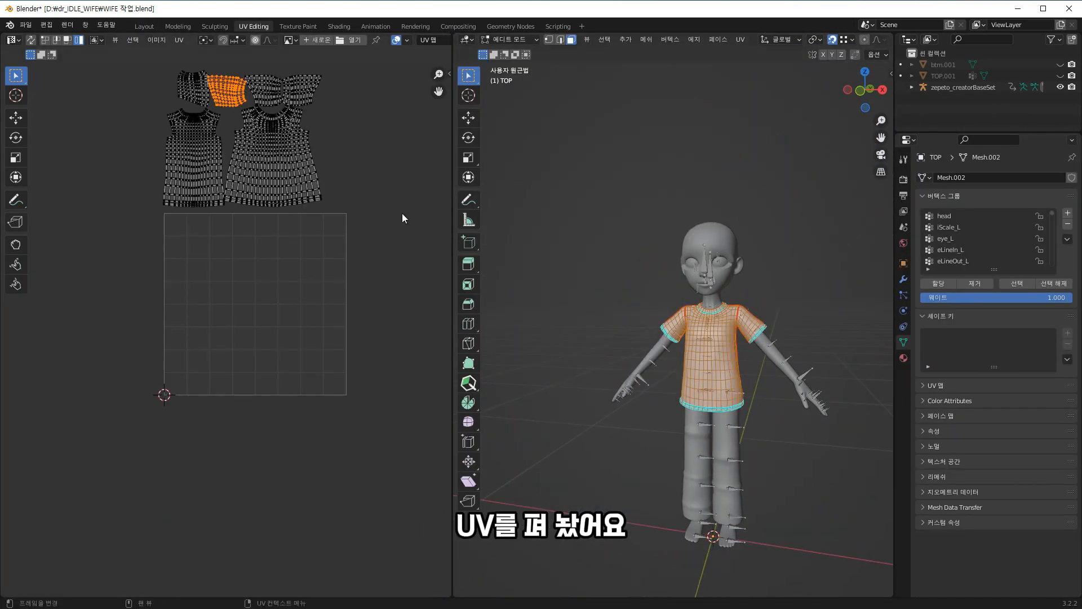
- Select the pants together with the shirt in Object Mode and enter Edit Mode on both
left_click(510, 40)
left_click(514, 54)
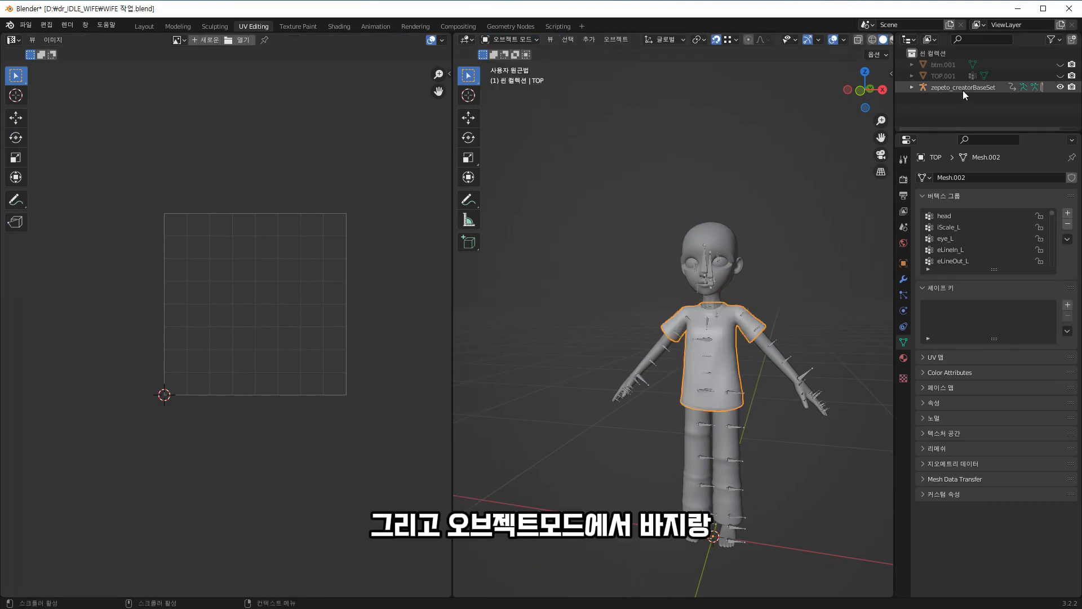
left_click(728, 434)
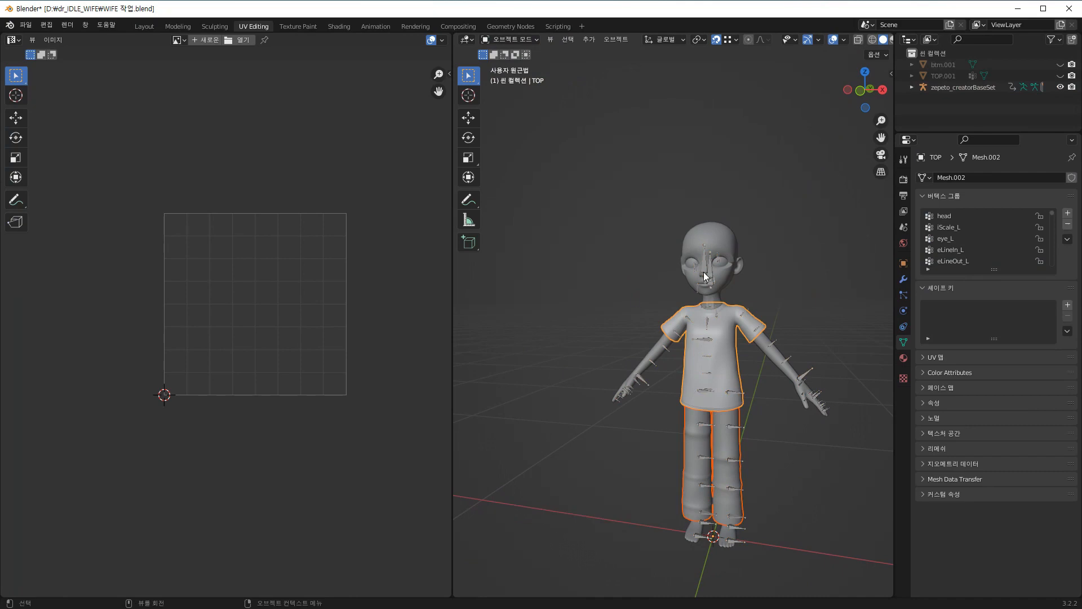
key("Tab")
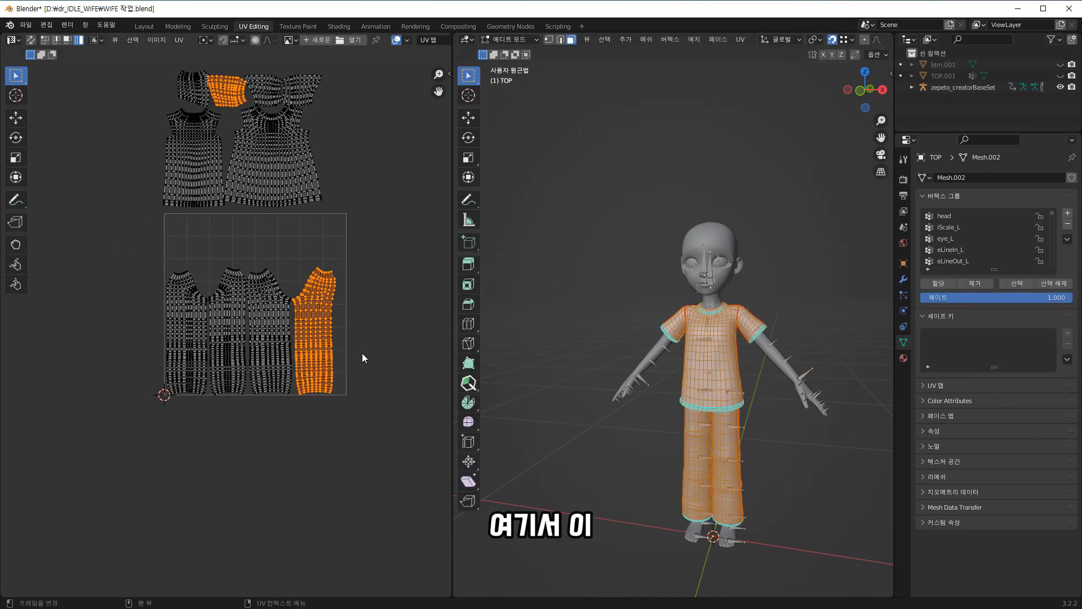
- Scale down all four pants islands together and place them in the lower-left corner of the UV square
scroll(310, 365, "down", 2)
scroll(191, 394, "up", 4)
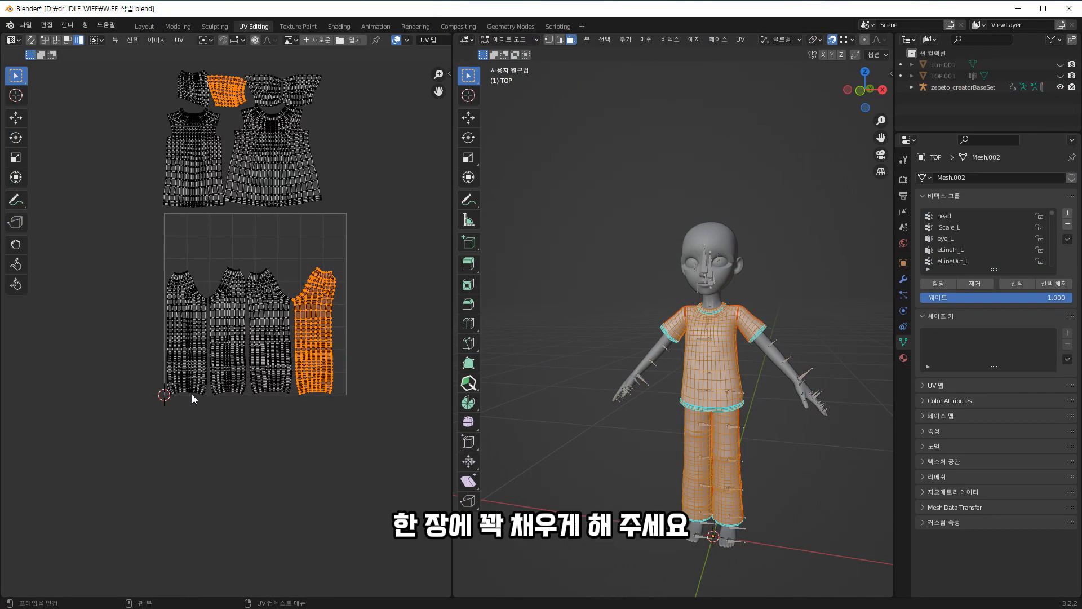
middle_click_drag(316, 385, 288, 414)
left_click_drag(92, 258, 409, 513)
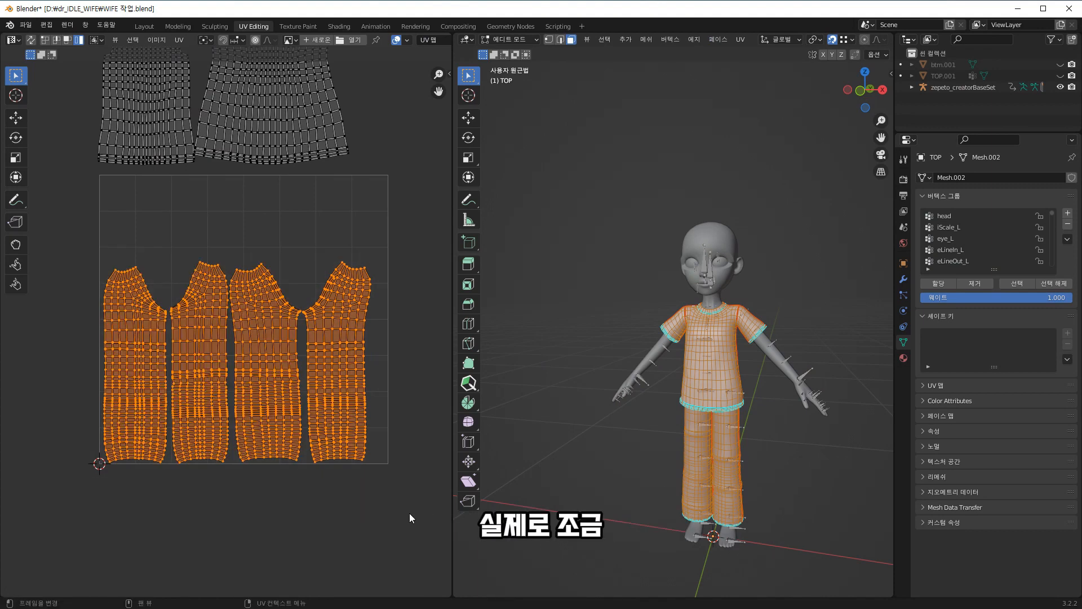
key("s")
left_click(390, 499)
key("g")
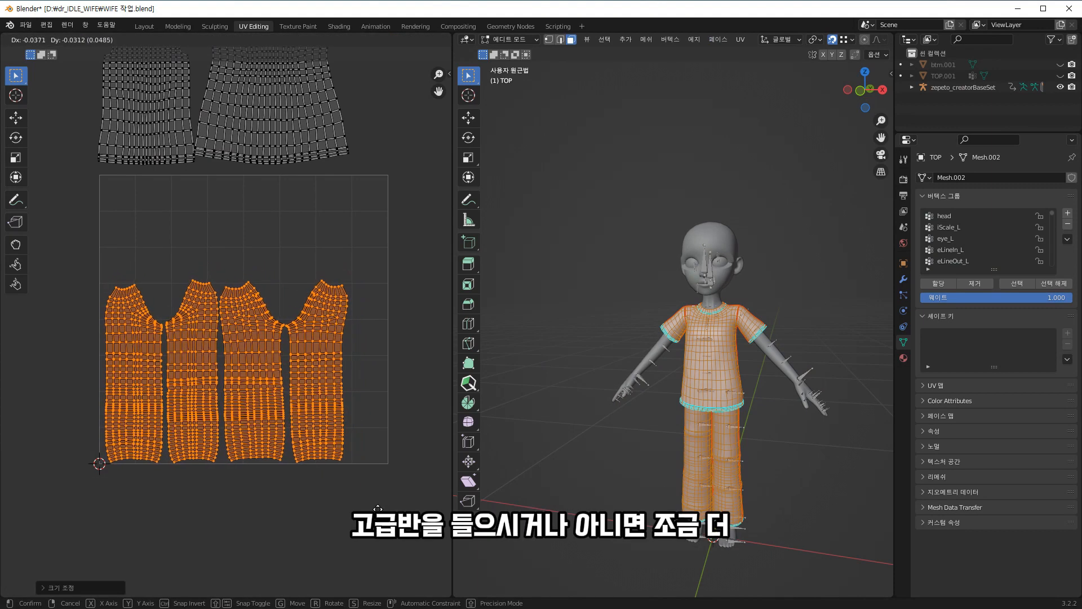
left_click(379, 511)
- Scale down the shirt's two body islands and move them into the UV square above the pants islands
scroll(343, 422, "down", 2)
middle_click_drag(344, 297, 348, 352, "shift")
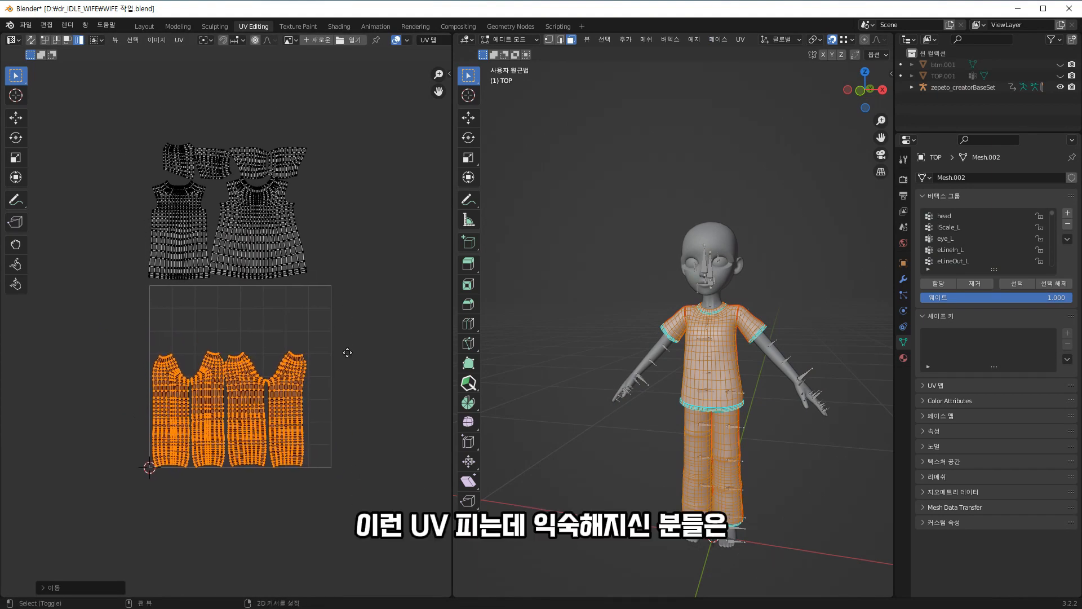
left_click_drag(115, 213, 319, 282)
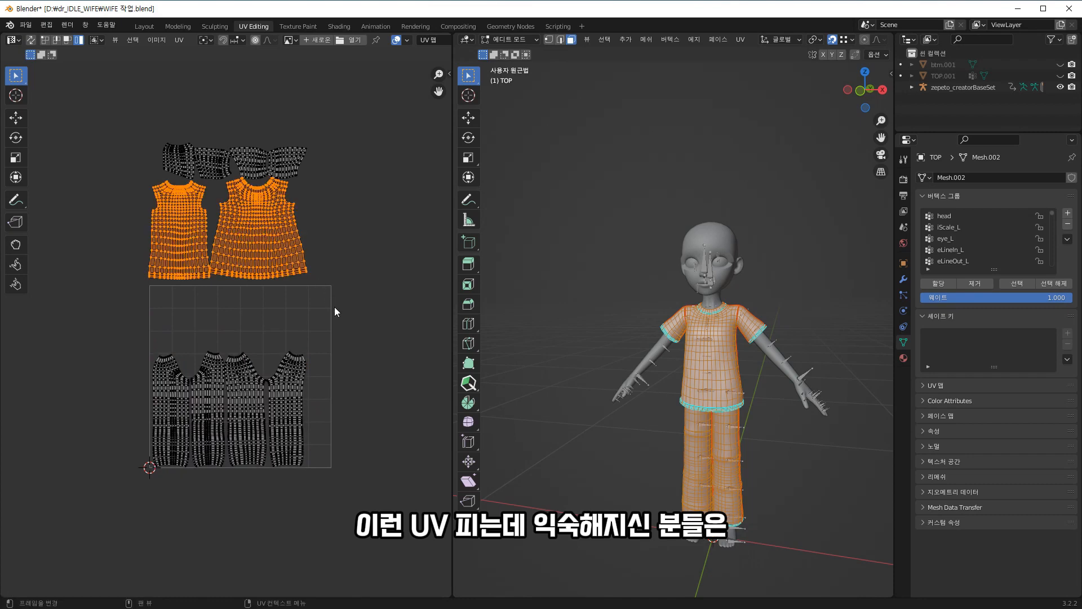
key("s")
left_click(326, 306)
key("g")
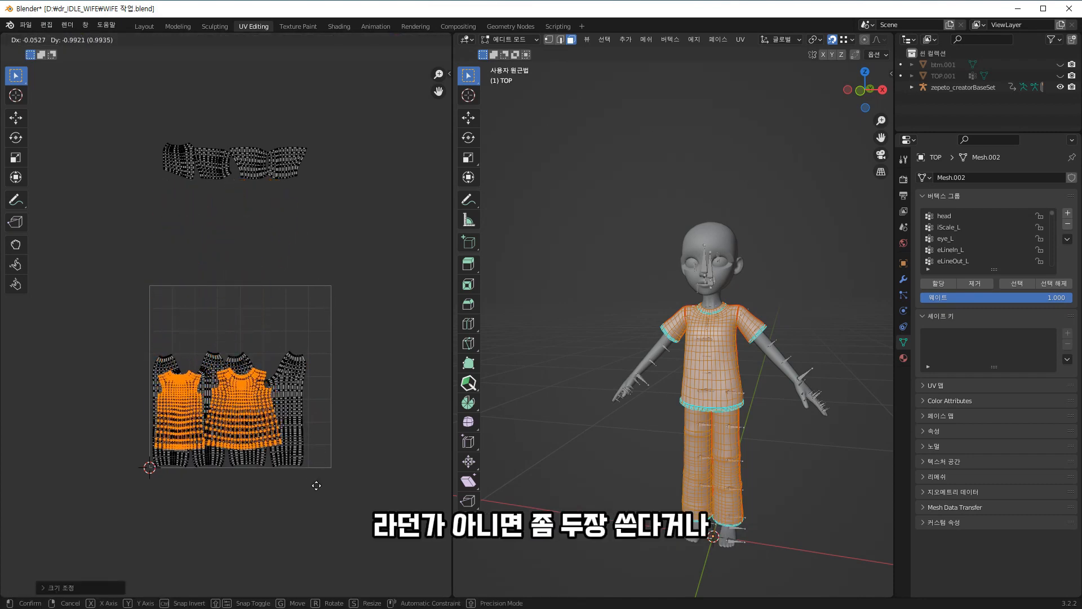
left_click(317, 401)
- Refine the size of the two shirt body islands and fit them into the upper-left corner of the UV square
scroll(322, 405, "up", 3)
scroll(309, 406, "up", 1)
middle_click_drag(307, 406, 387, 472)
key("s")
left_click(362, 458)
key("g")
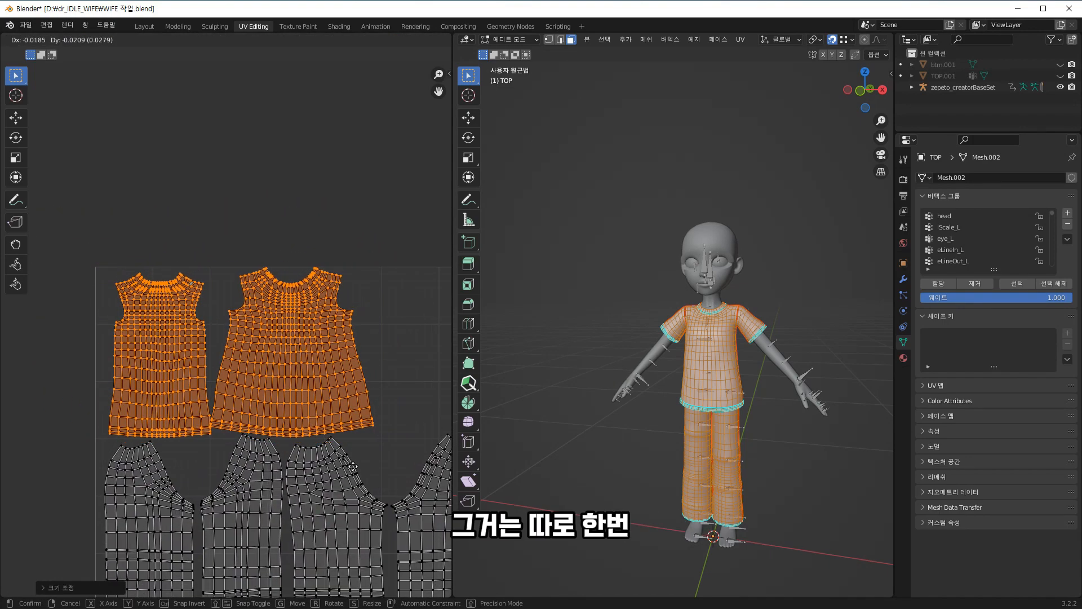
left_click(354, 464)
- Shrink the four pants islands further and move them back into the lower-left corner of the UV square
scroll(347, 463, "down", 3)
left_click_drag(154, 418, 443, 584)
key("s")
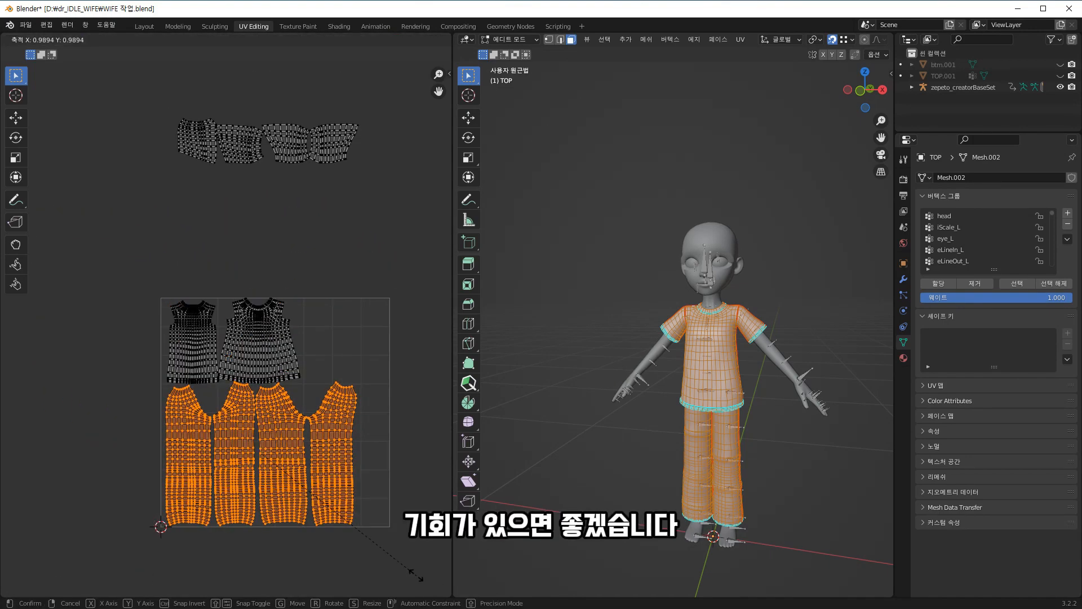
left_click(396, 562)
key("g")
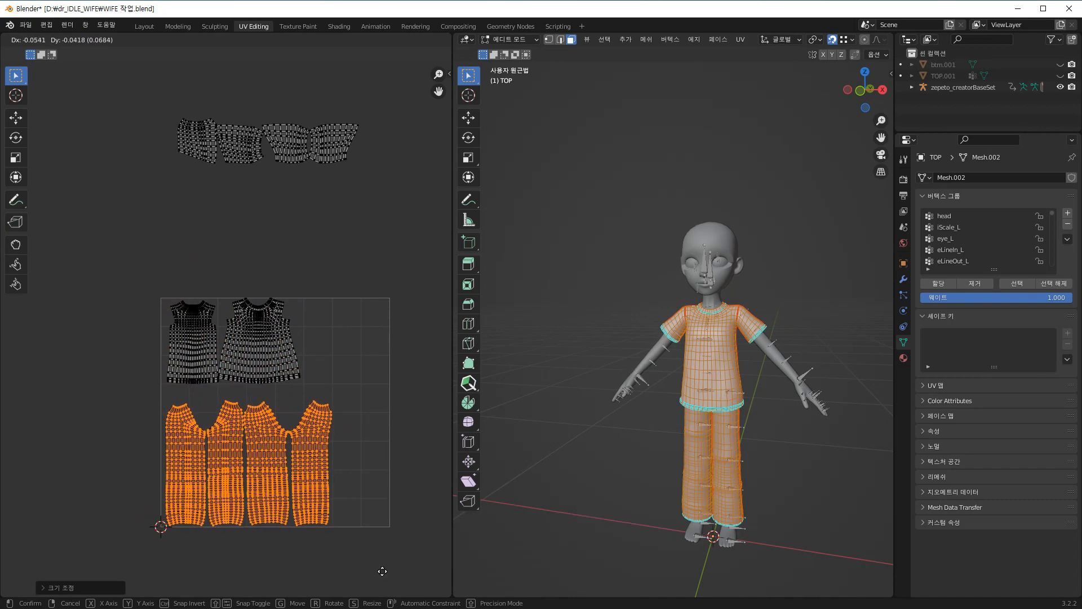
- Enlarge the two shirt body islands and move them inside the UV square above the pants islands
left_click_drag(160, 297, 299, 381)
key("s")
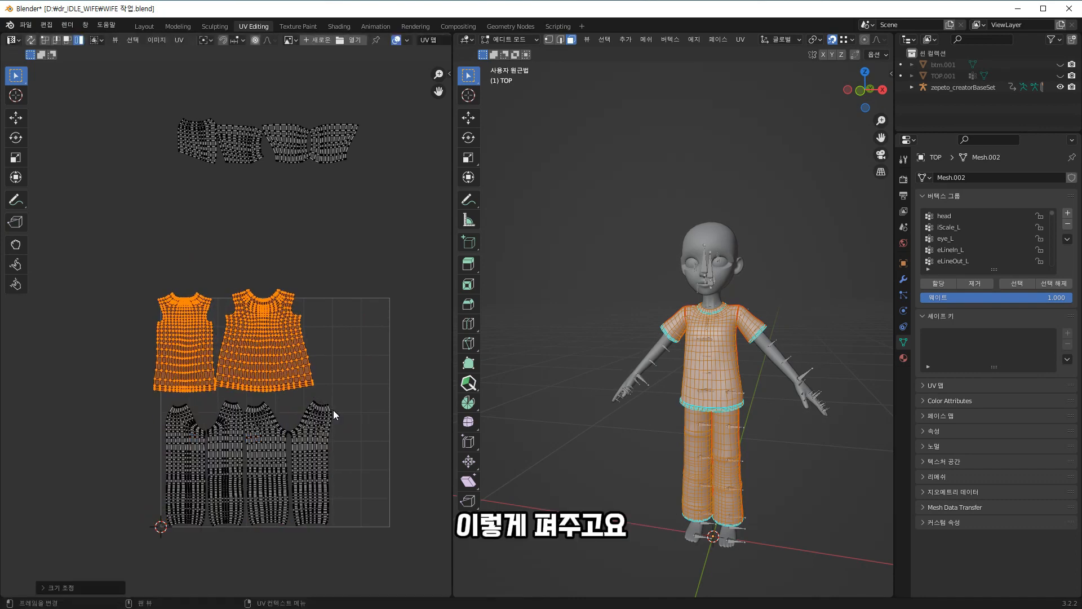
left_click(333, 410)
key("g")
left_click(344, 418)
- Nudge both shirt body islands slightly left, then adjust the wider one beside the narrower one
scroll(327, 431, "up", 4)
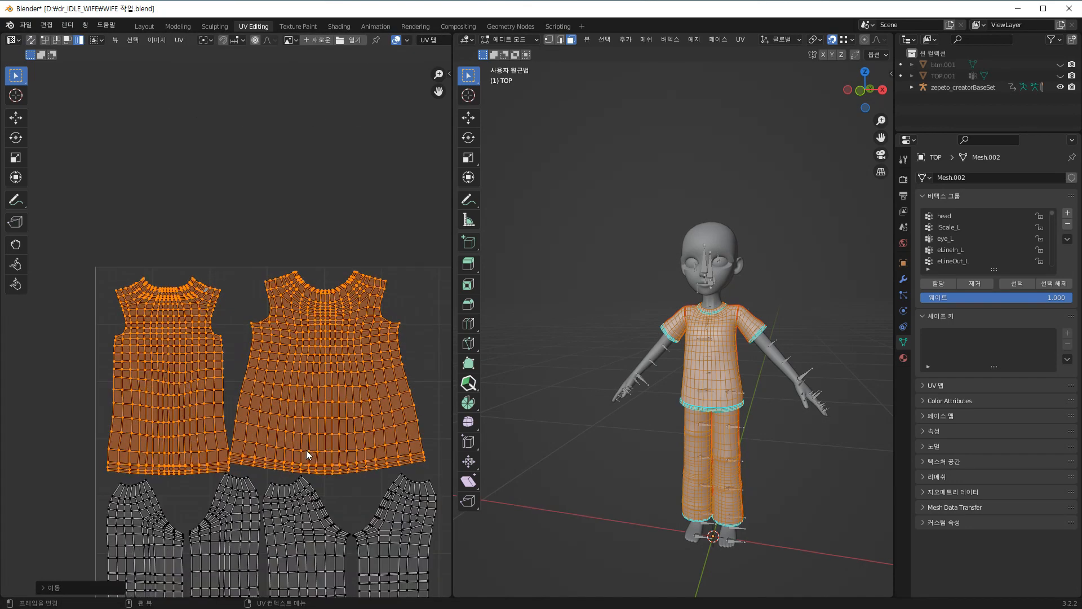
key("g")
left_click(305, 449)
left_click(306, 439)
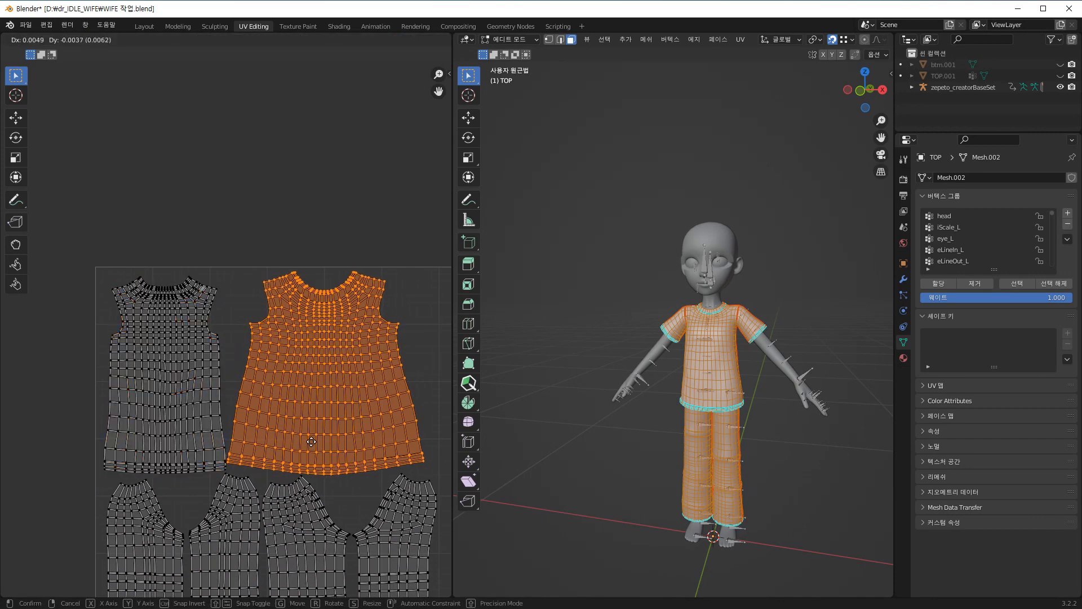
- Rotate the four sleeve islands about 90 degrees into a column and move them into the free strip at the UV square's right side
scroll(313, 442, "down", 4)
middle_click_drag(310, 444, 284, 443)
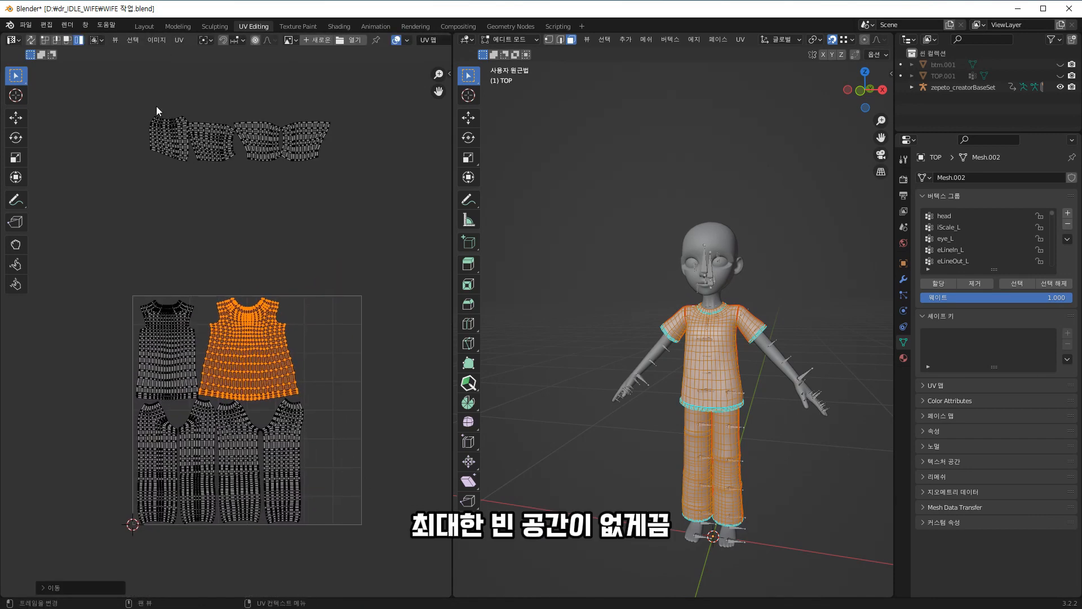
left_click_drag(157, 106, 373, 214)
key("r")
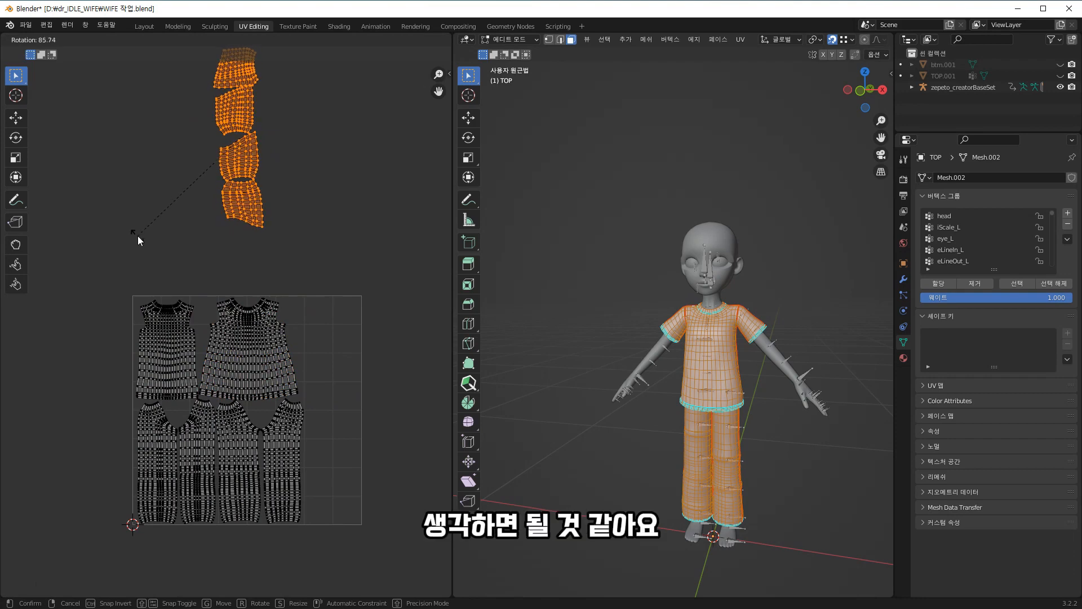
left_click(137, 236)
key("g")
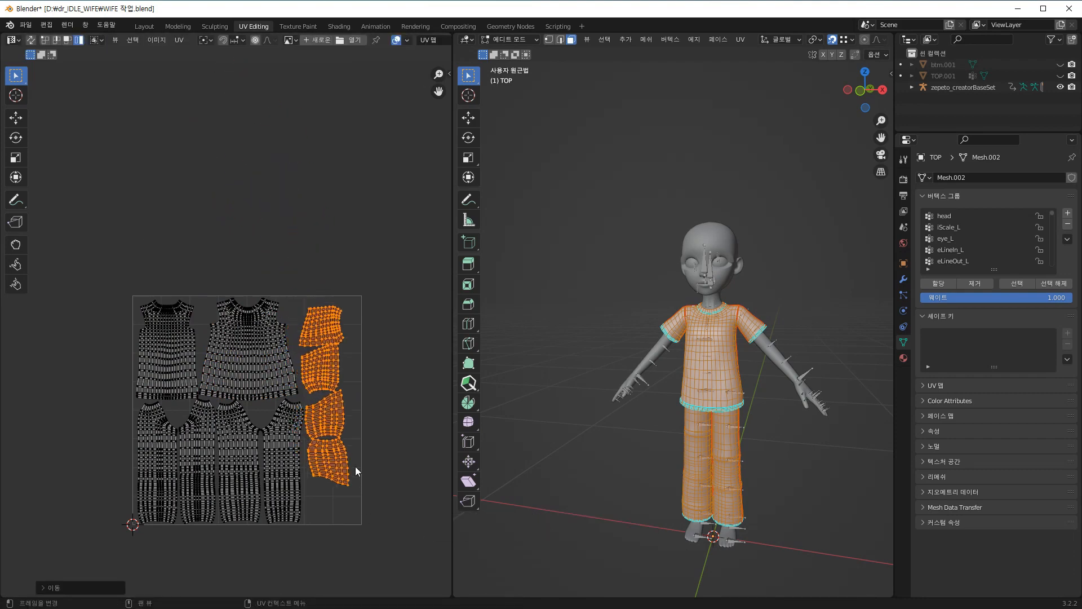
- Straighten and enlarge the sleeve column and fit it between the other islands and the right edge of the UV square
middle_click_drag(399, 502, 363, 449)
scroll(365, 457, "up", 2)
key("r")
left_click(391, 536)
key("g")
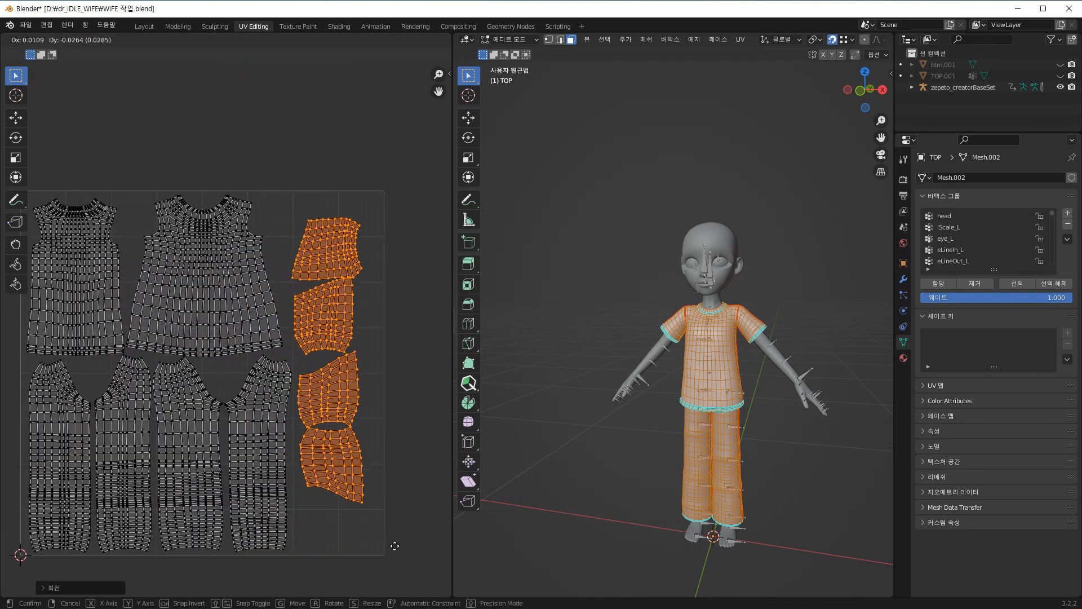
left_click(397, 582)
key("s")
left_click(407, 590)
key("g")
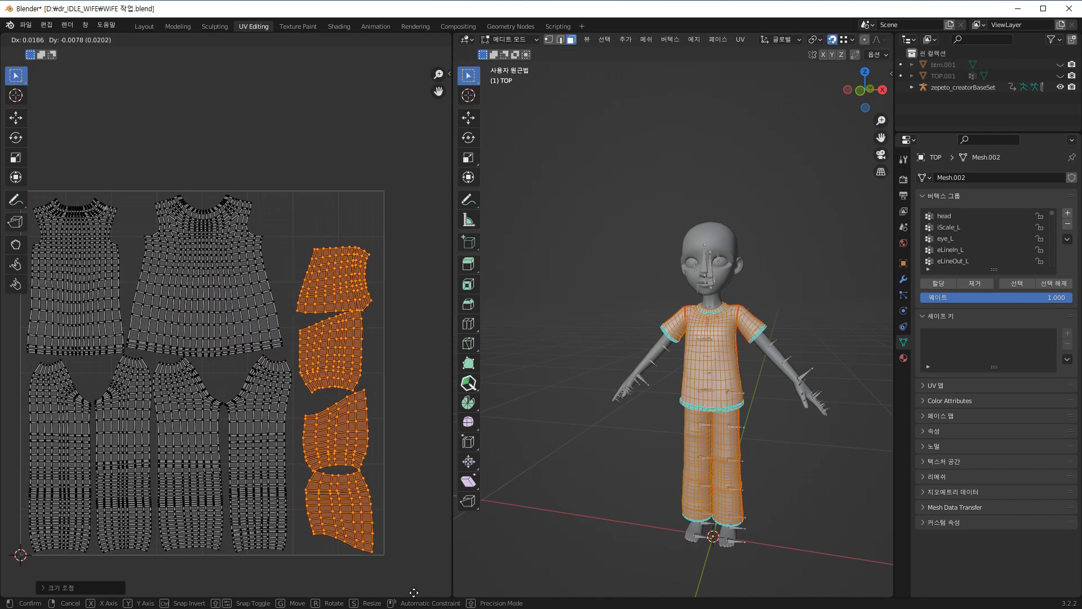
left_click(395, 570)
- Move the wider shirt body island slightly to the right and nudge the uppermost sleeve island to the right
left_click(263, 326)
key("g")
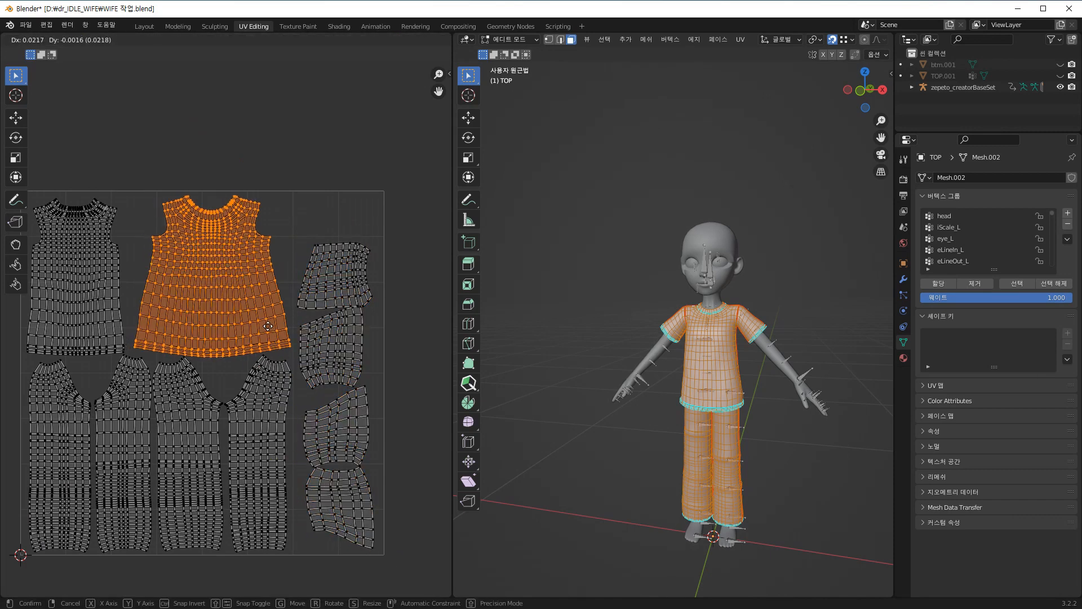
left_click(269, 325)
scroll(315, 336, "down", 1)
left_click(317, 294)
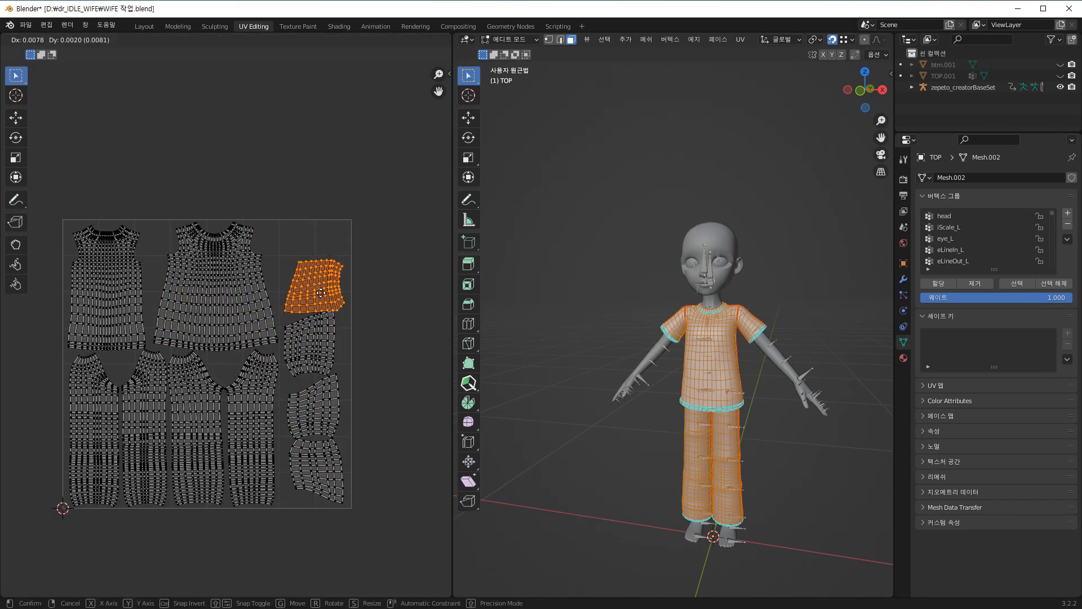
- Scale down the four sleeve islands slightly and move them down into the lower-right corner of the UV square
left_click_drag(286, 264, 373, 535)
key("s")
left_click(368, 528)
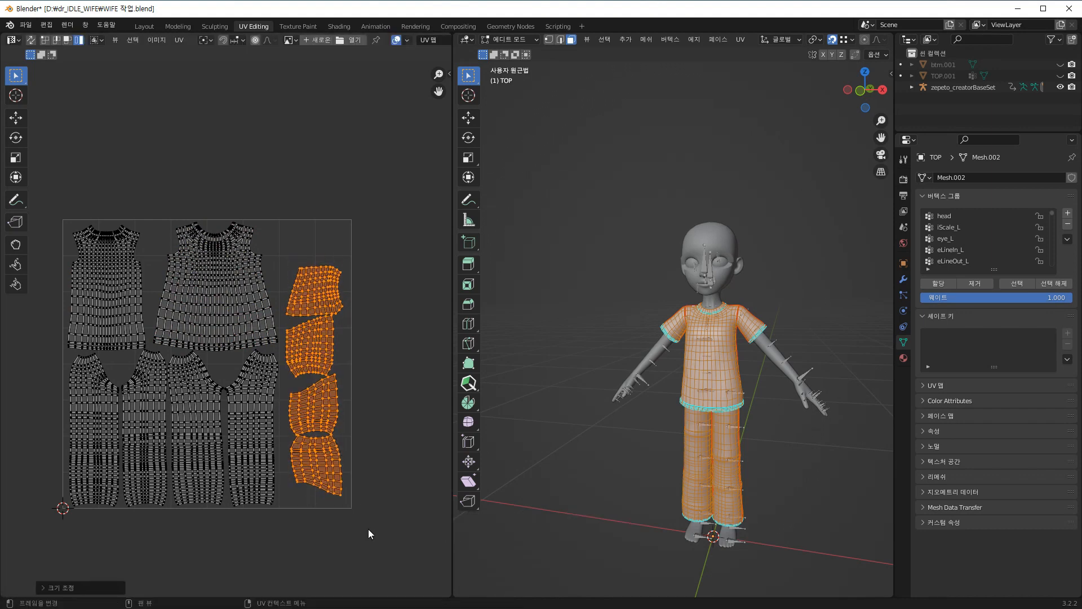
key("g")
left_click(367, 537)
- Select a rectangular block of faces in the middle of the shirt's chest
scroll(730, 391, "up", 1)
scroll(729, 390, "up", 4)
middle_click_drag(729, 390, 772, 448, "shift")
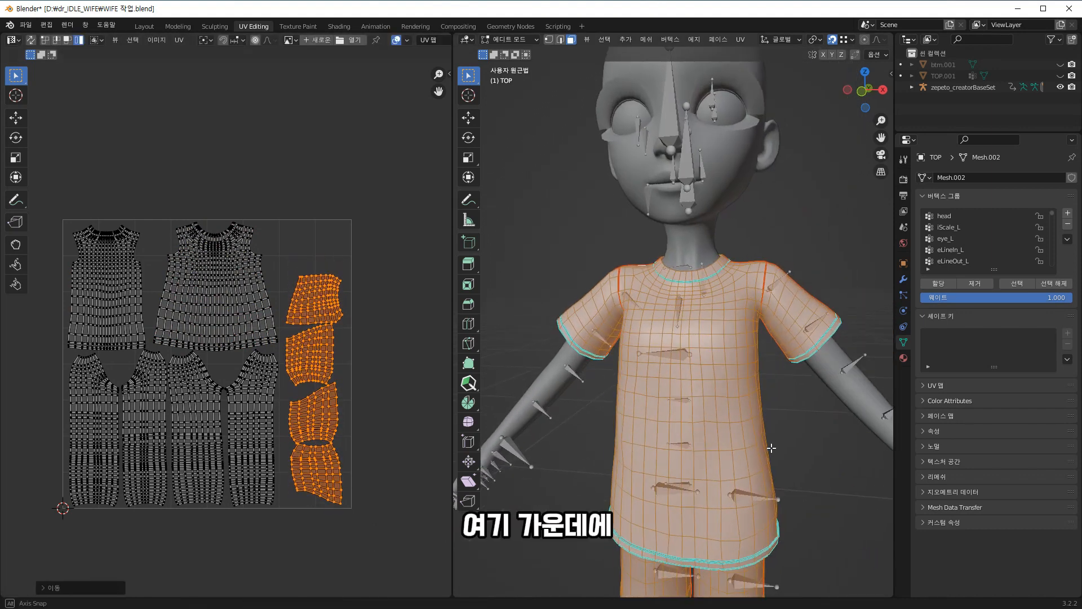
left_click_drag(726, 386, 744, 394)
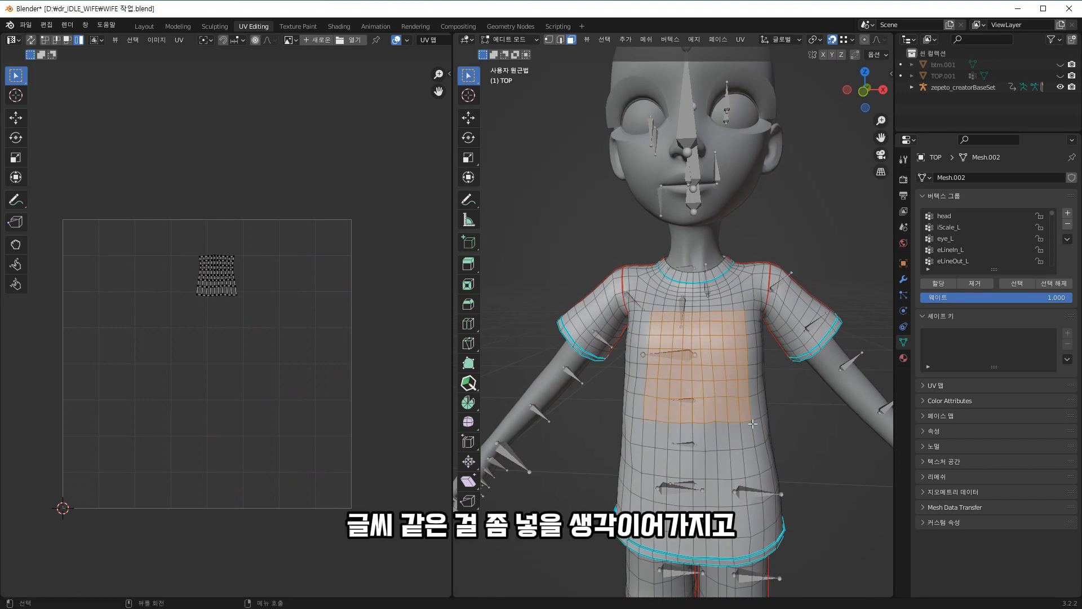
- Select a rectangular outline of edges around the middle of the shirt's chest and mark it as a seam
key("KP_1")
scroll(684, 282, "up", 5)
key("2")
key("alt+a")
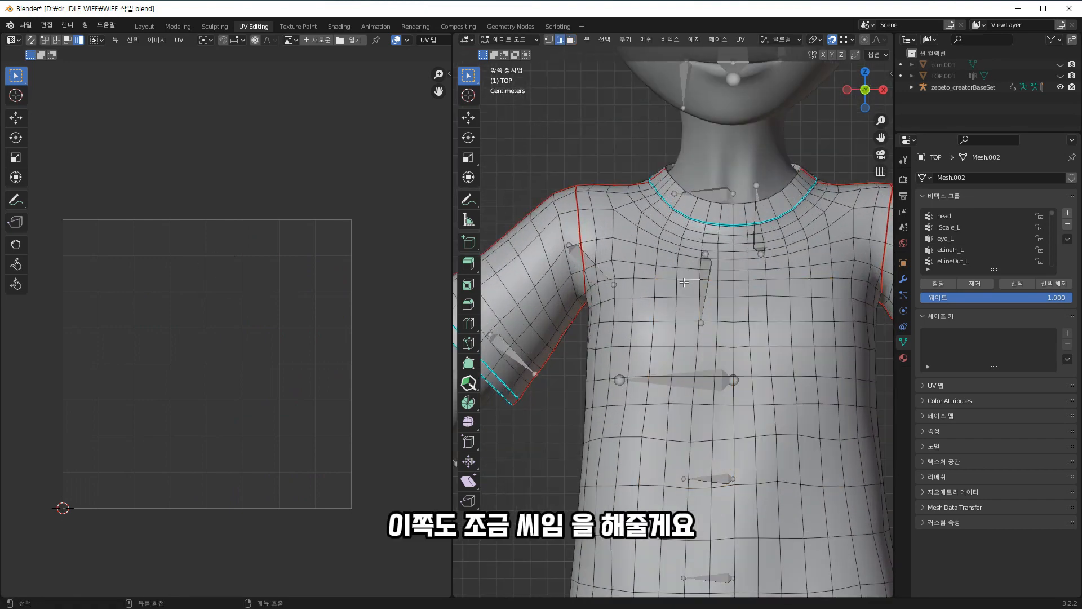
left_click(653, 313, "shift")
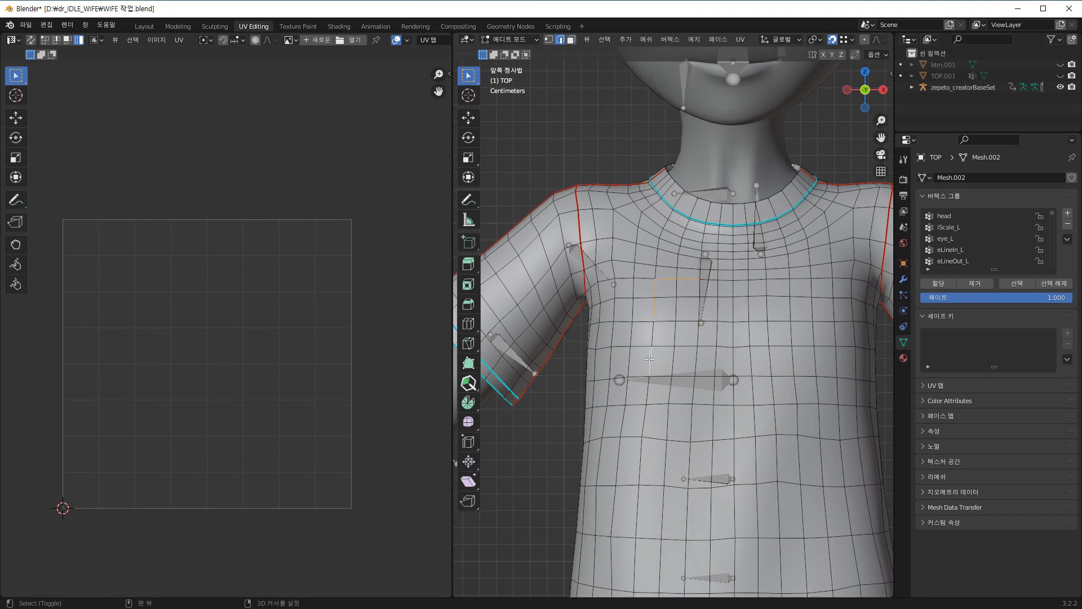
left_click(641, 451, "shift")
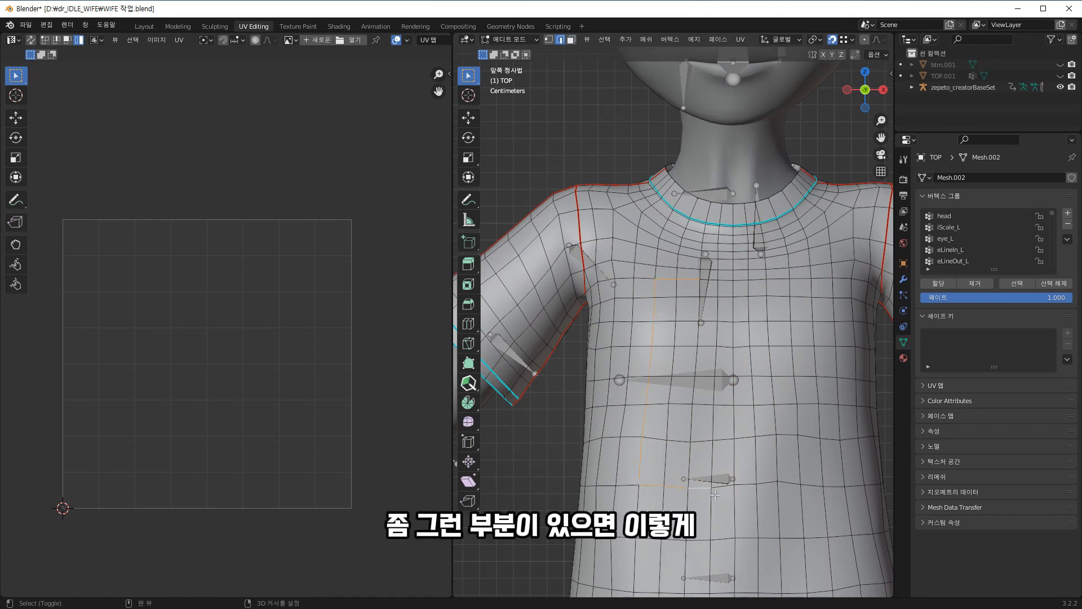
left_click(775, 484, "shift")
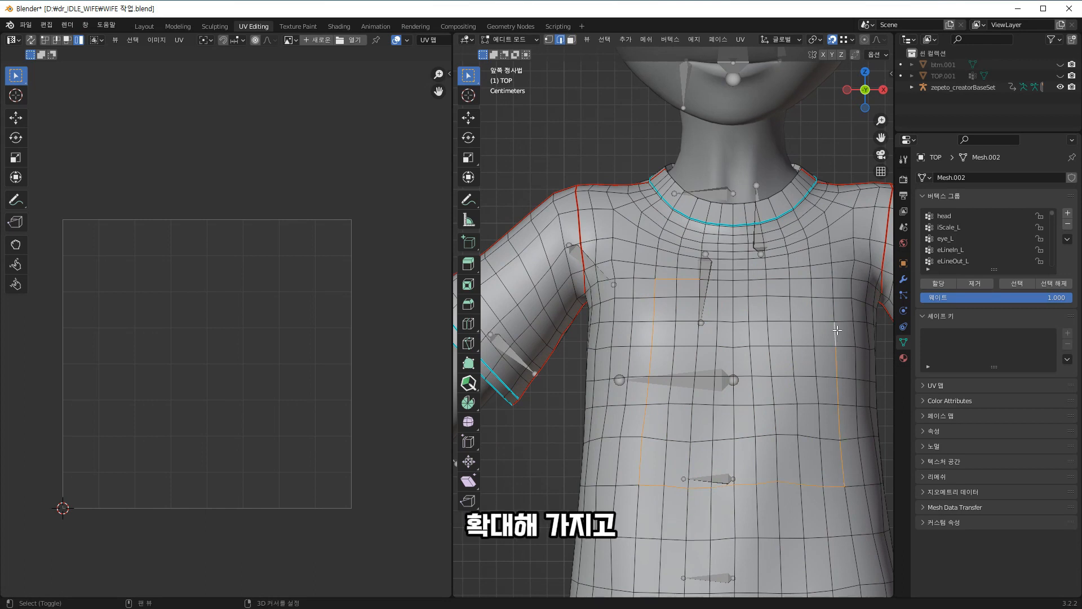
left_click(778, 279, "shift")
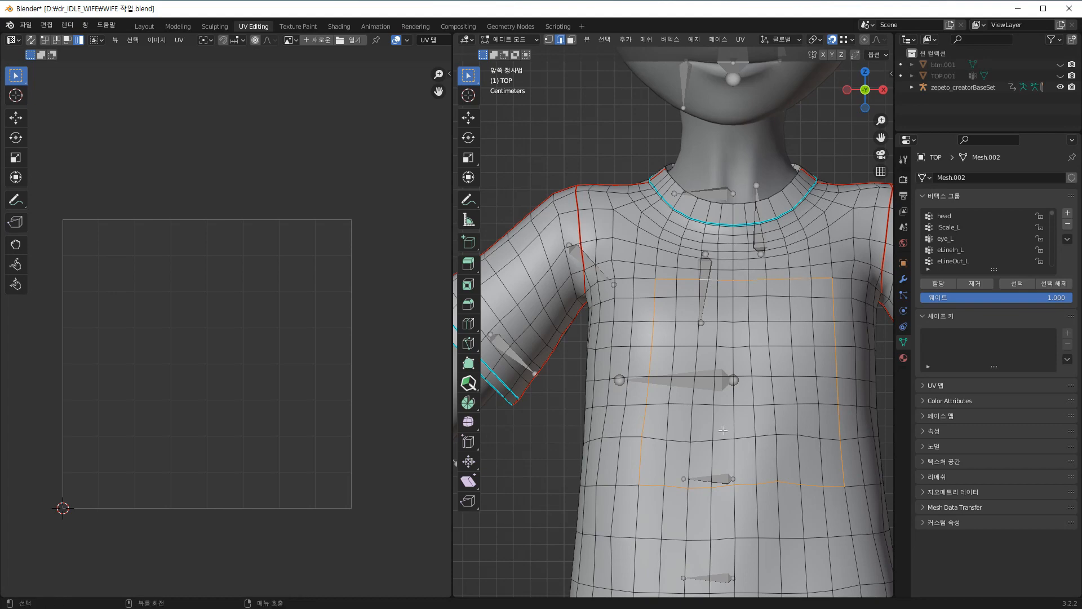
scroll(723, 430, "down", 3)
right_click(736, 409)
left_click(733, 298)
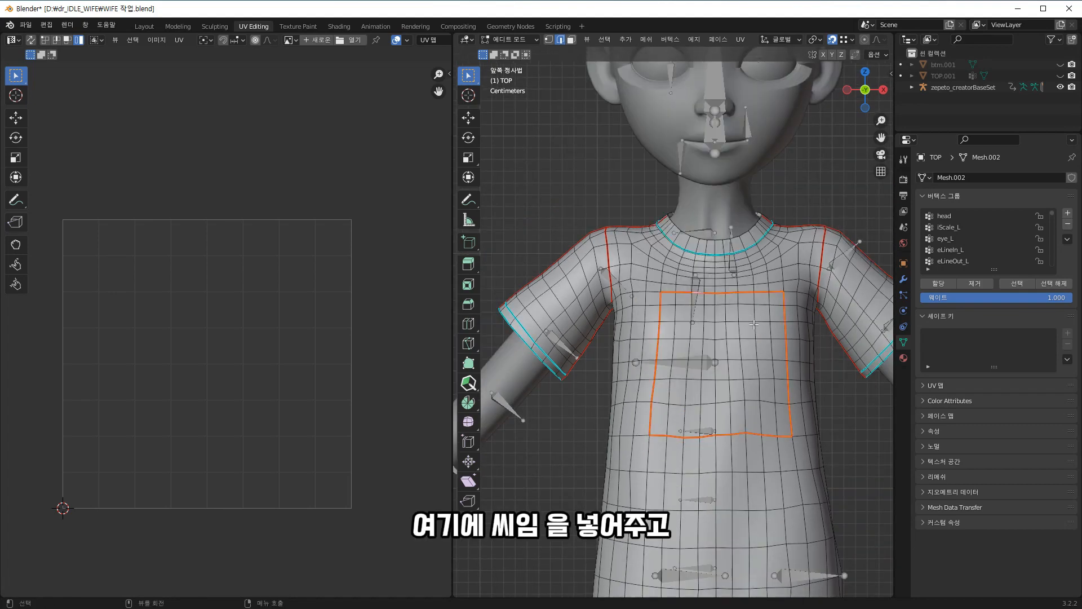
- Select the linked shirt faces and limit the selection by seam so only the chest rectangle is picked
key("ctrl+l")
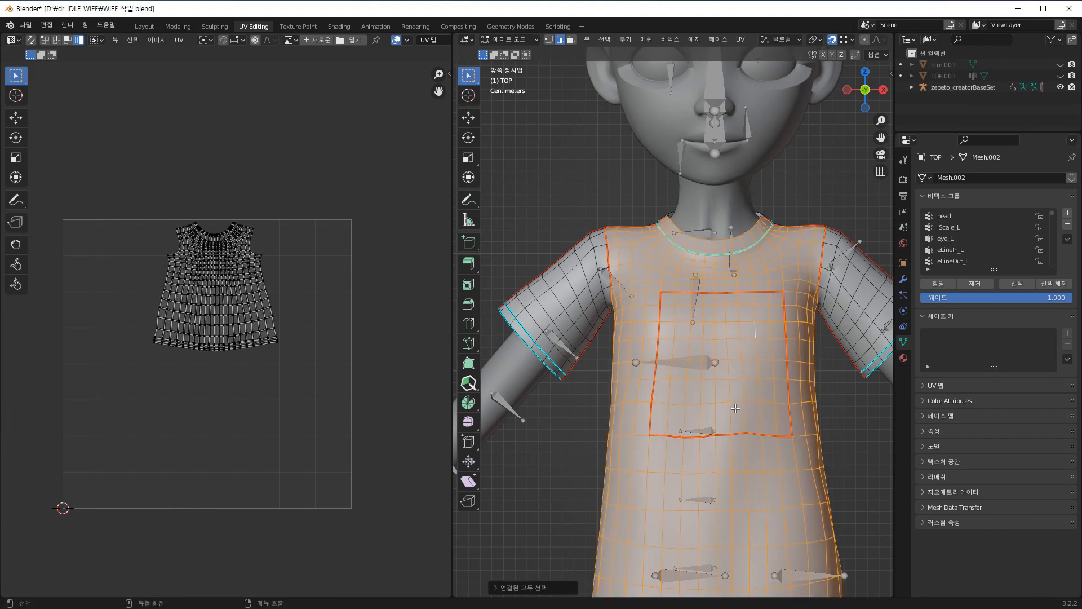
middle_click_drag(734, 314, 716, 363)
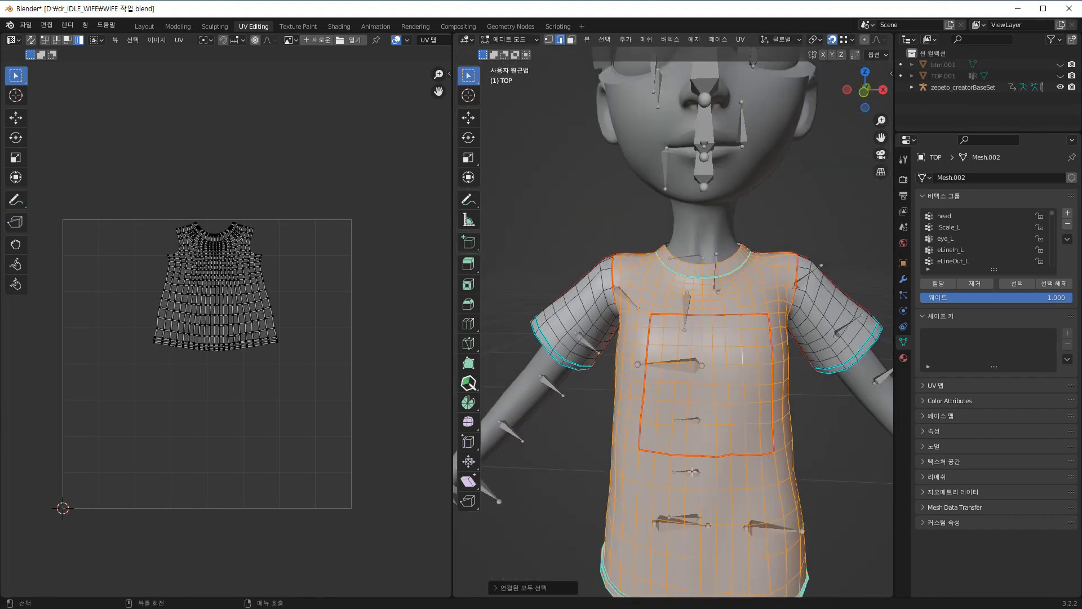
left_click(540, 598)
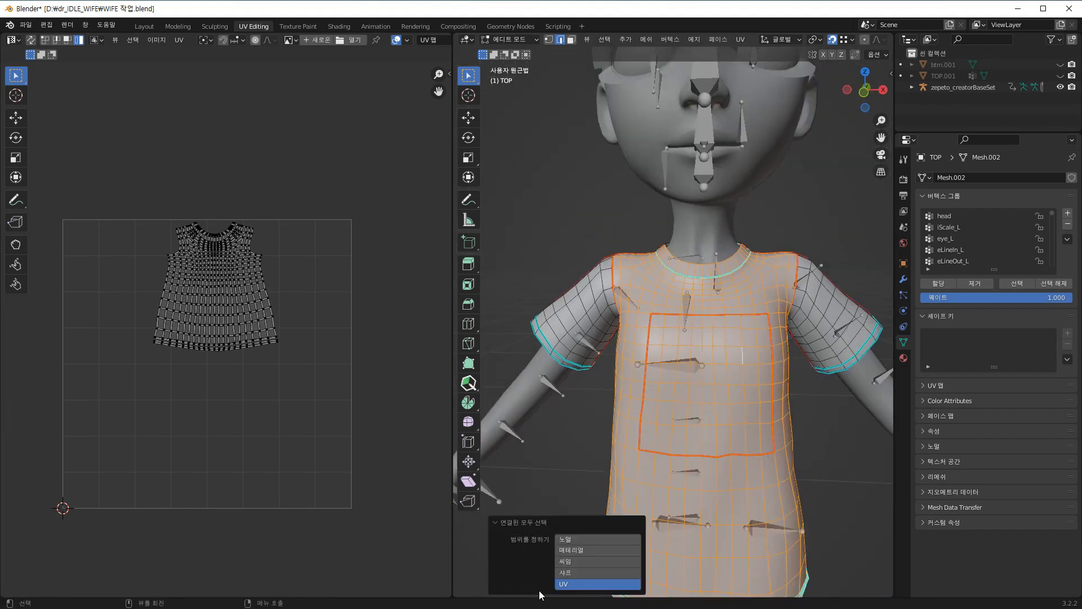
left_click(573, 560)
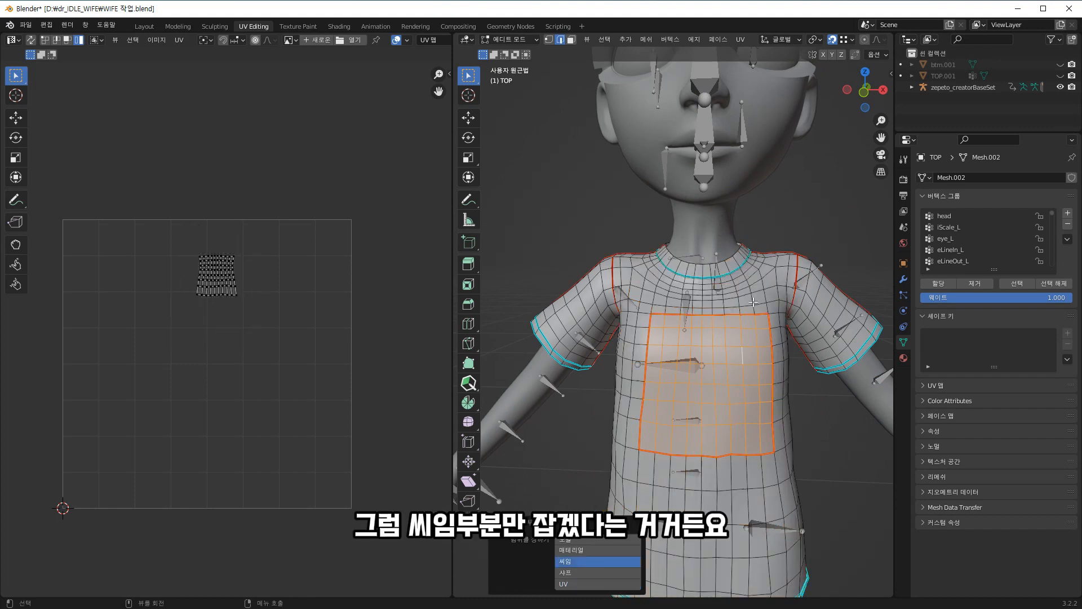
- Slide vertices on the lower edge of the chest panel's seam to even out the line
key("1")
key("shift+v")
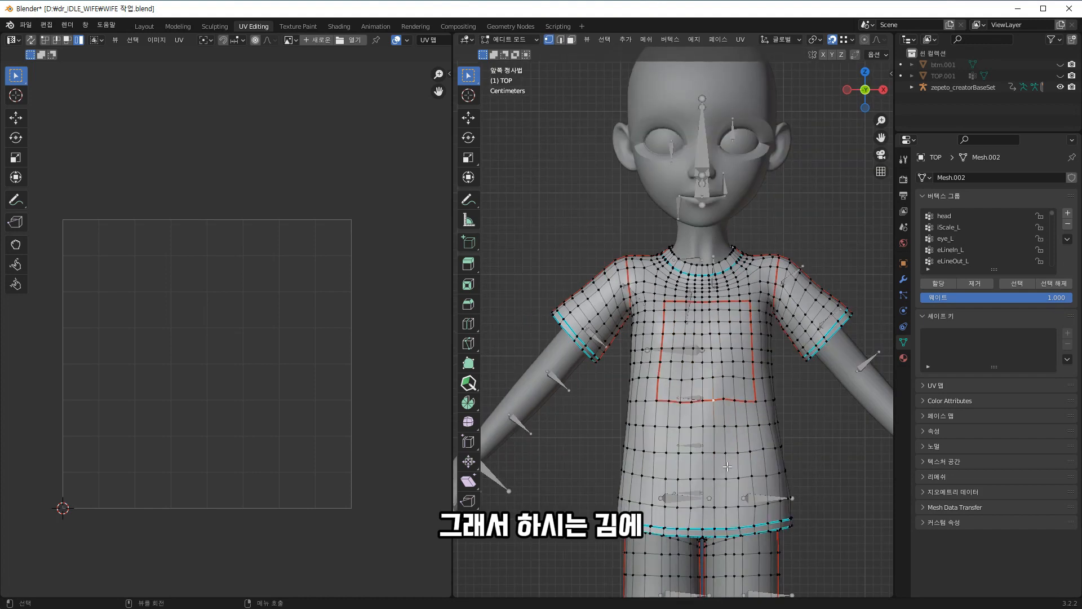
key("KP_1")
key("shift+v")
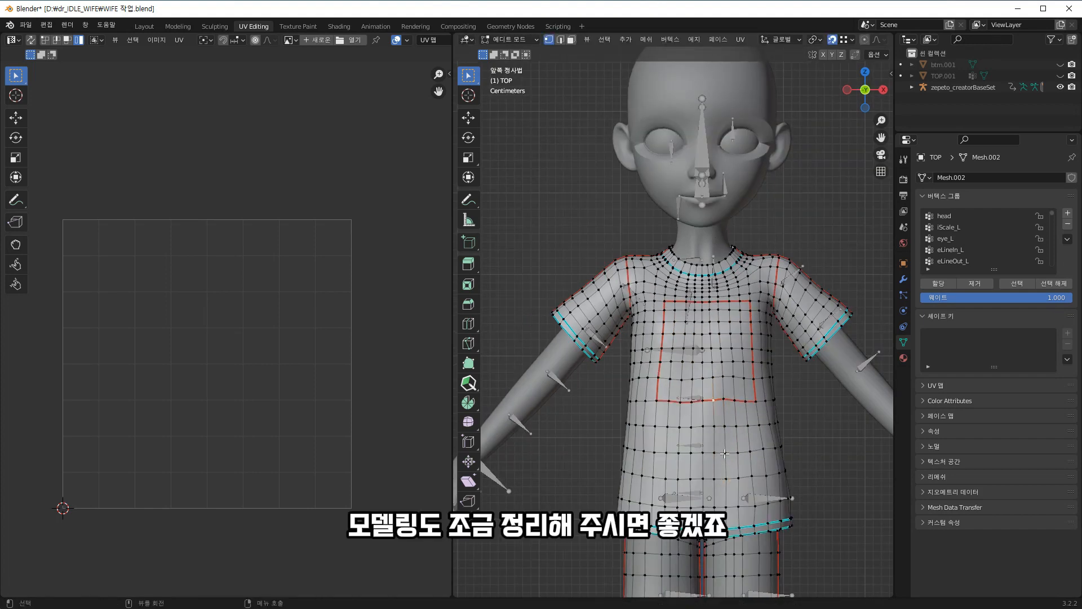
- Start from one face inside the chest panel and extend the selection to its linked faces, delimited by seam
scroll(725, 453, "up", 1)
key("a")
key("3")
left_click(732, 368)
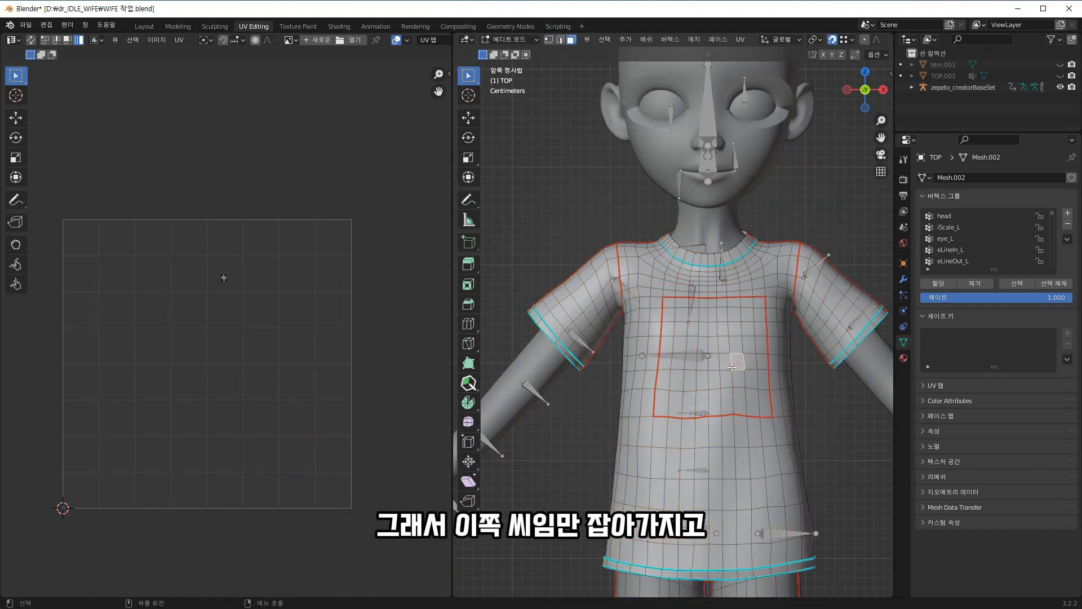
key("ctrl+l")
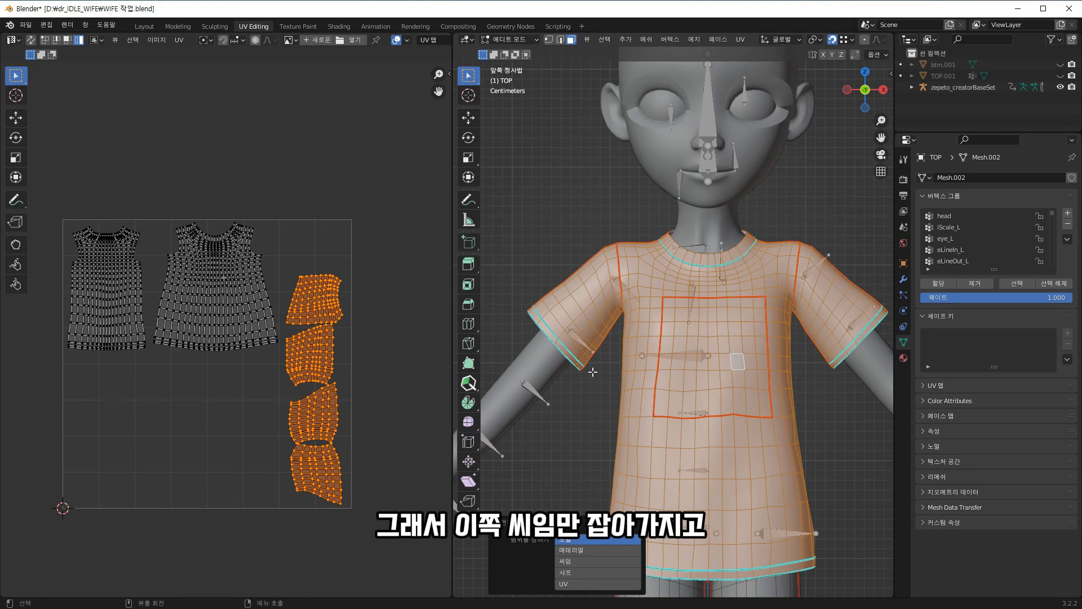
left_click(580, 571)
left_click(577, 562)
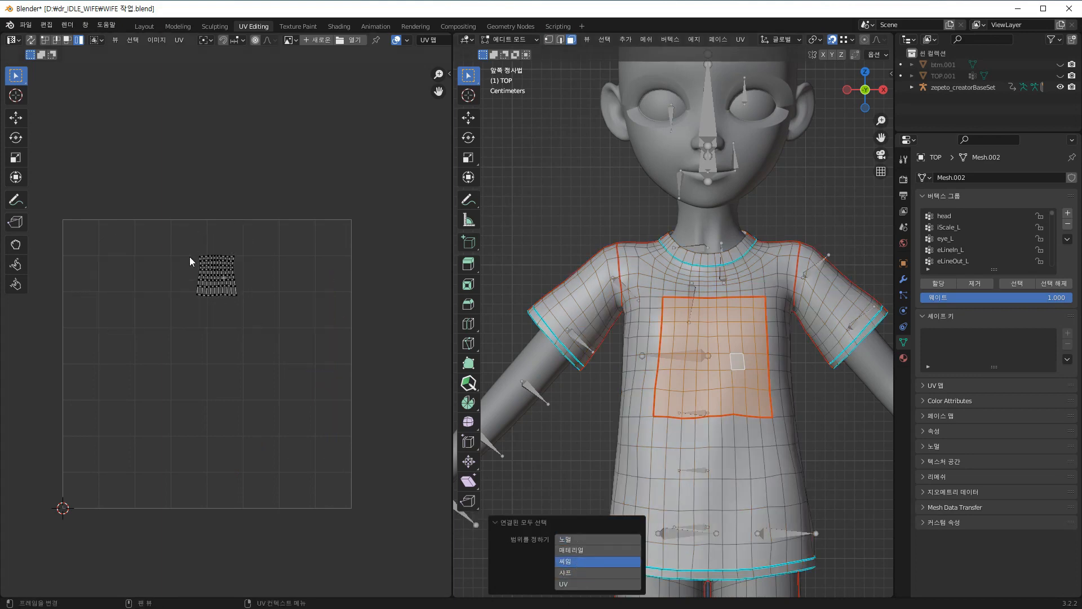
- Move the chest panel's UV island outside the right edge of the UV square and display the UVs of the whole mesh
left_click(216, 270)
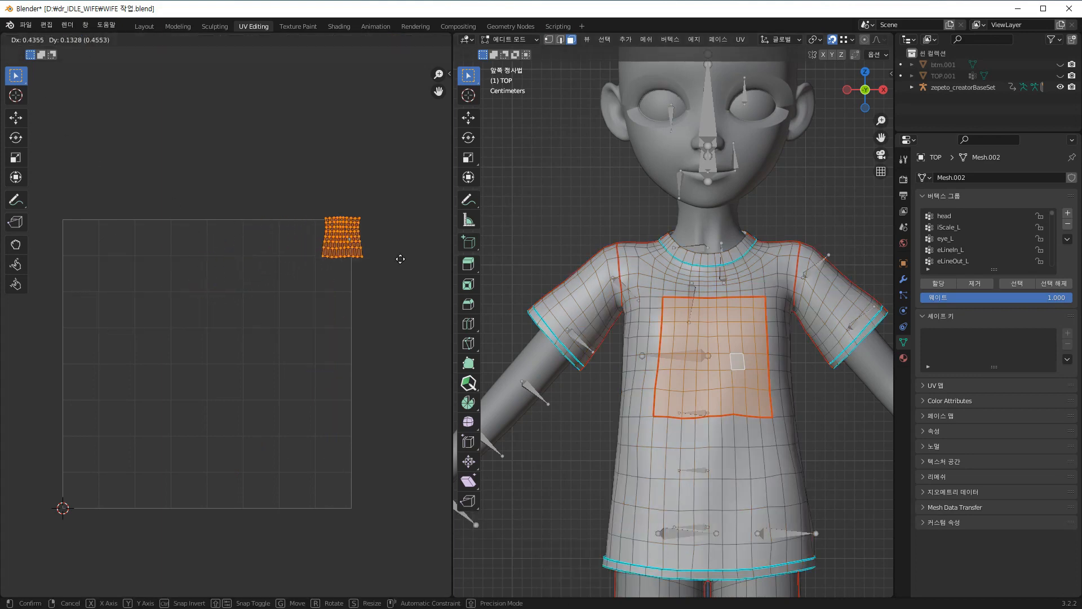
left_click(426, 291)
key("a")
scroll(186, 211, "up", 3)
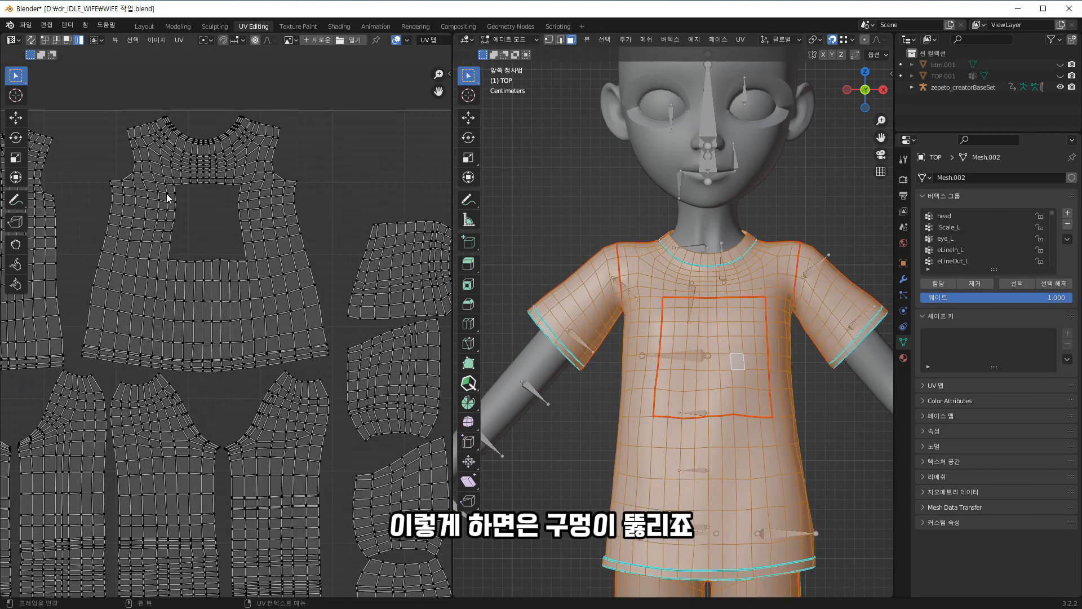
scroll(167, 194, "down", 2)
scroll(376, 327, "down", 2)
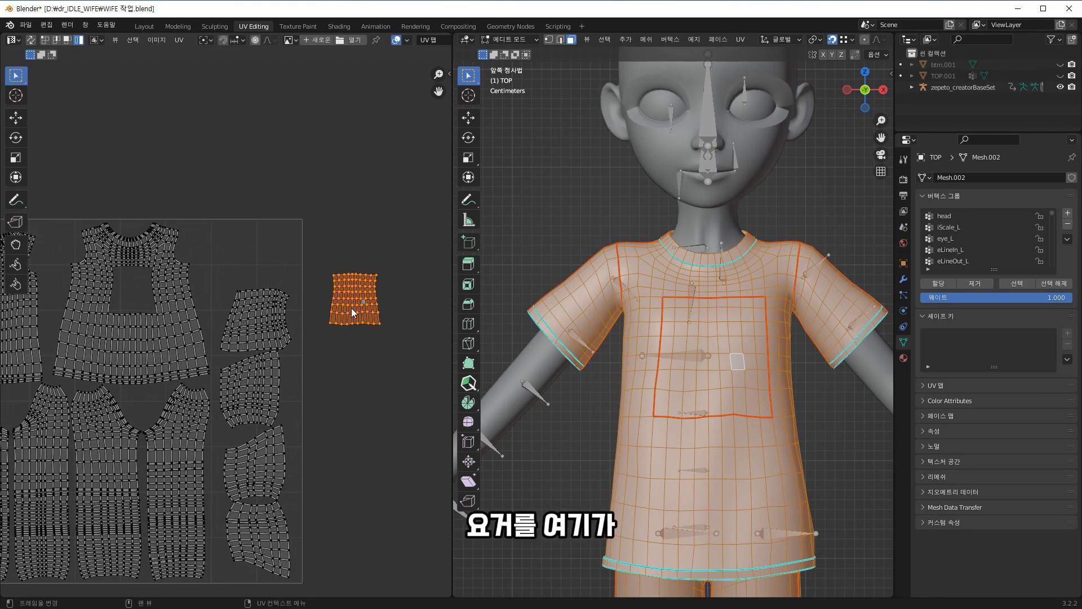
- Enlarge and rotate the chest panel island and move it to the upper-right corner of the UV square
key("g")
key("s")
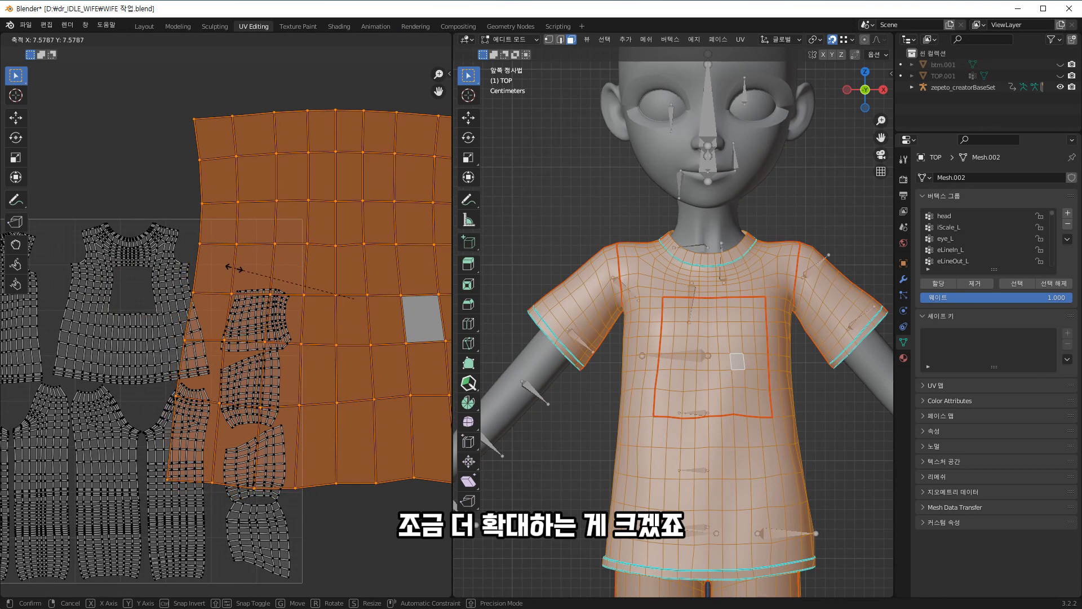
left_click(374, 311)
key("r")
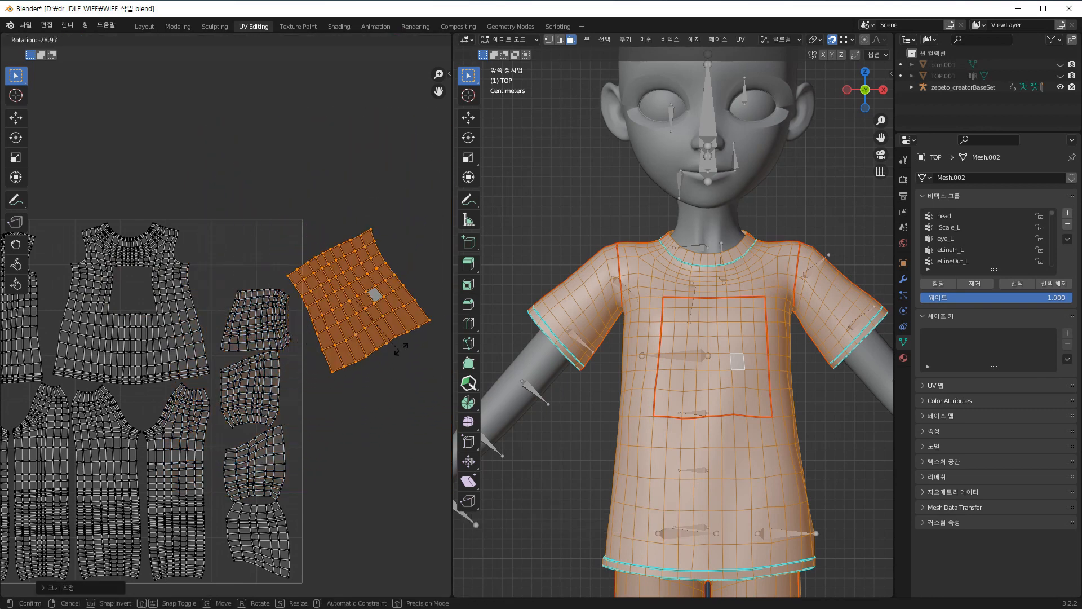
key("g")
left_click(374, 278)
- Rotate and scale down the chest panel island and fit it between the shirt body island and the sleeve islands
key("r")
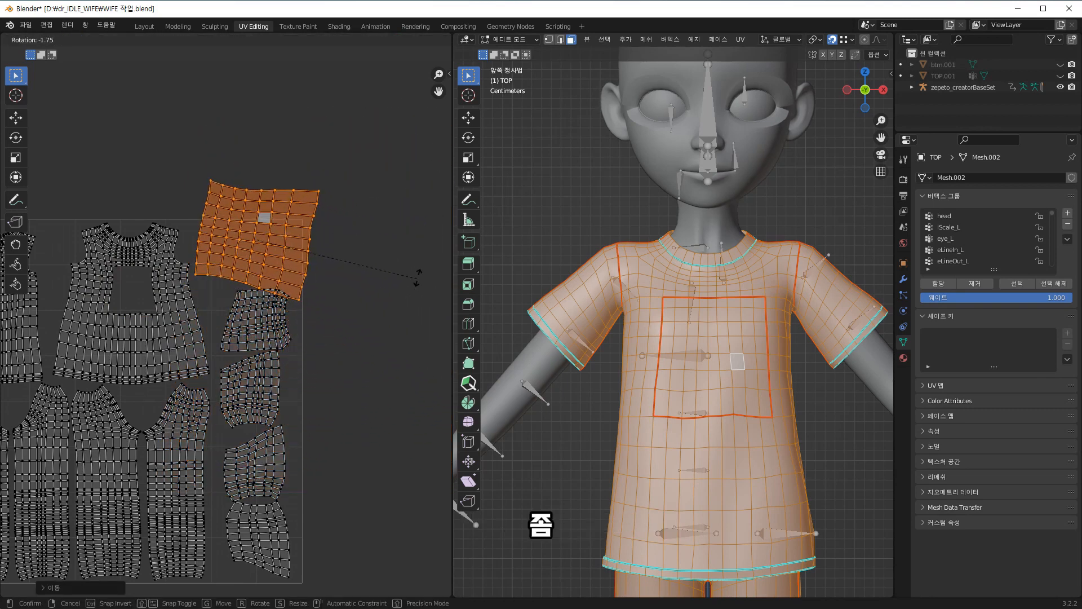
left_click(421, 247)
key("s")
left_click(367, 293)
key("g")
left_click(346, 320)
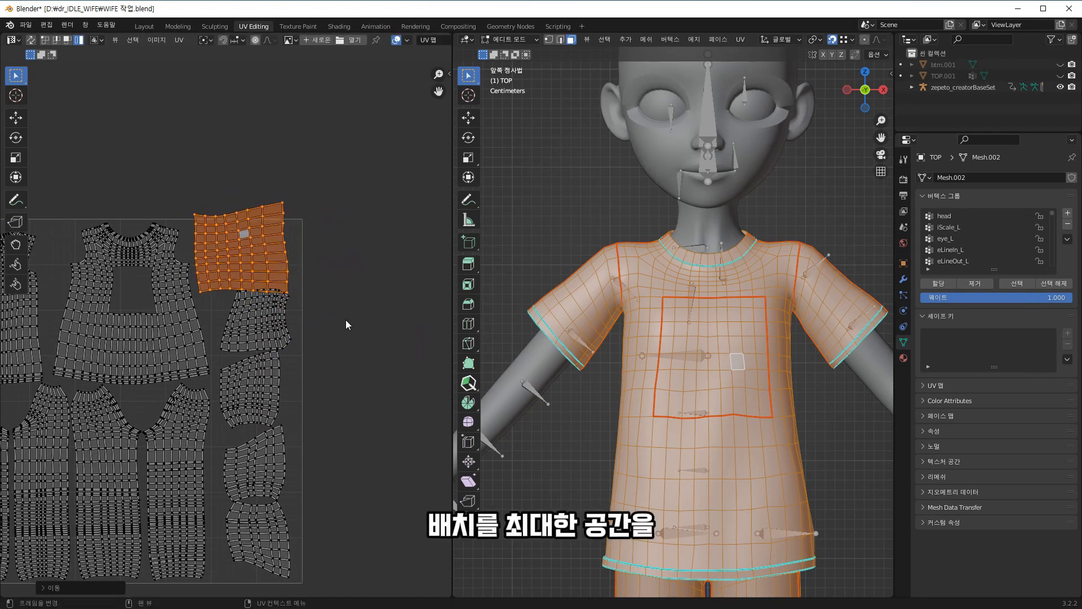
key("r")
scroll(292, 376, "down", 2)
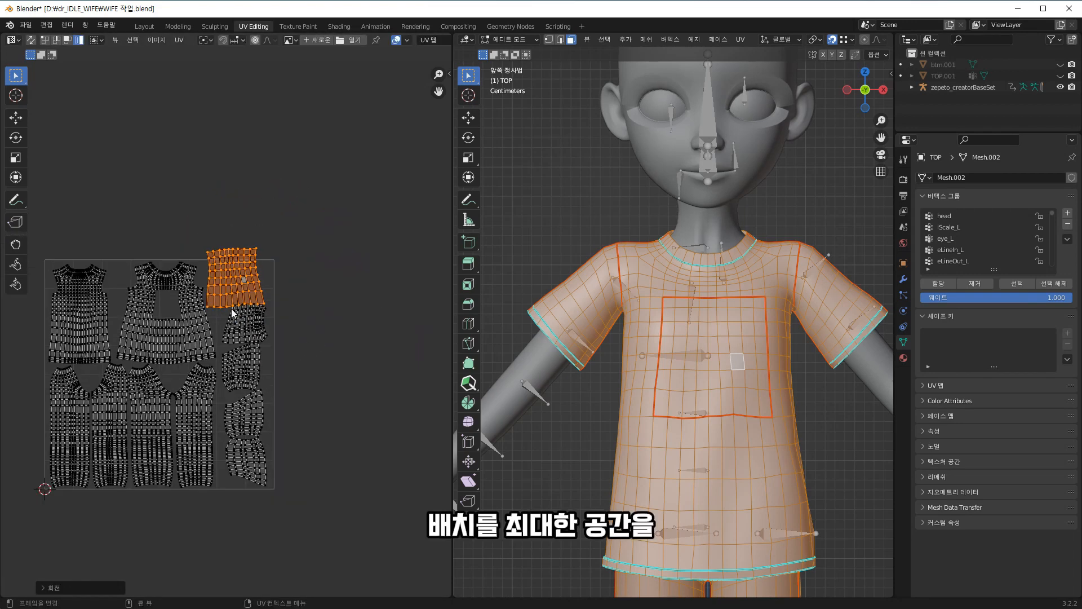
- Move the lowest sleeve island slightly down and rotate it in the lower-right corner of the UV square
scroll(276, 378, "up", 1)
key("g")
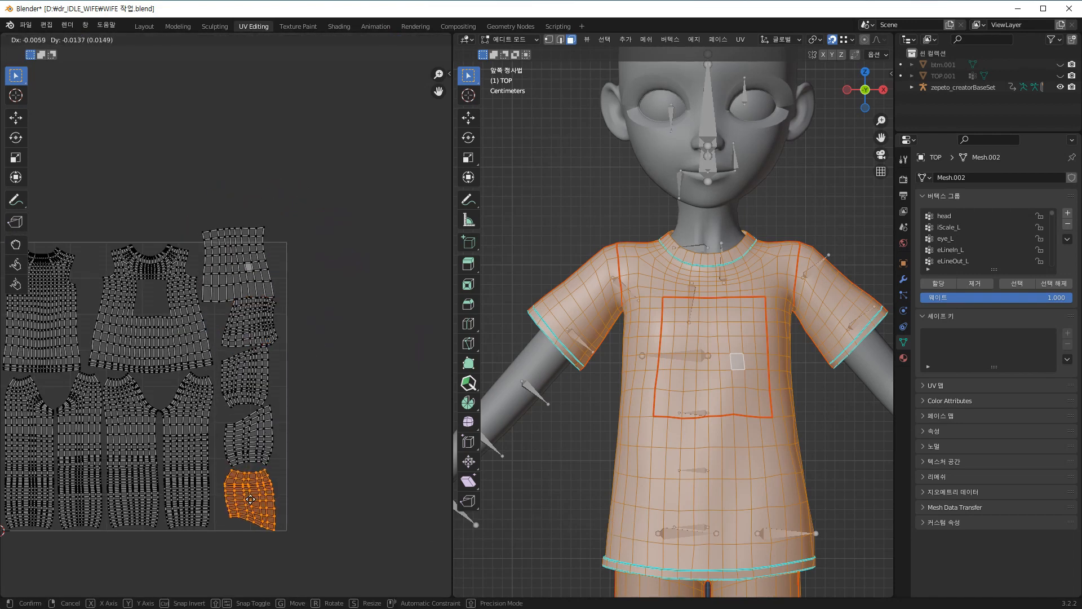
left_click(250, 503)
key("r")
left_click(293, 494)
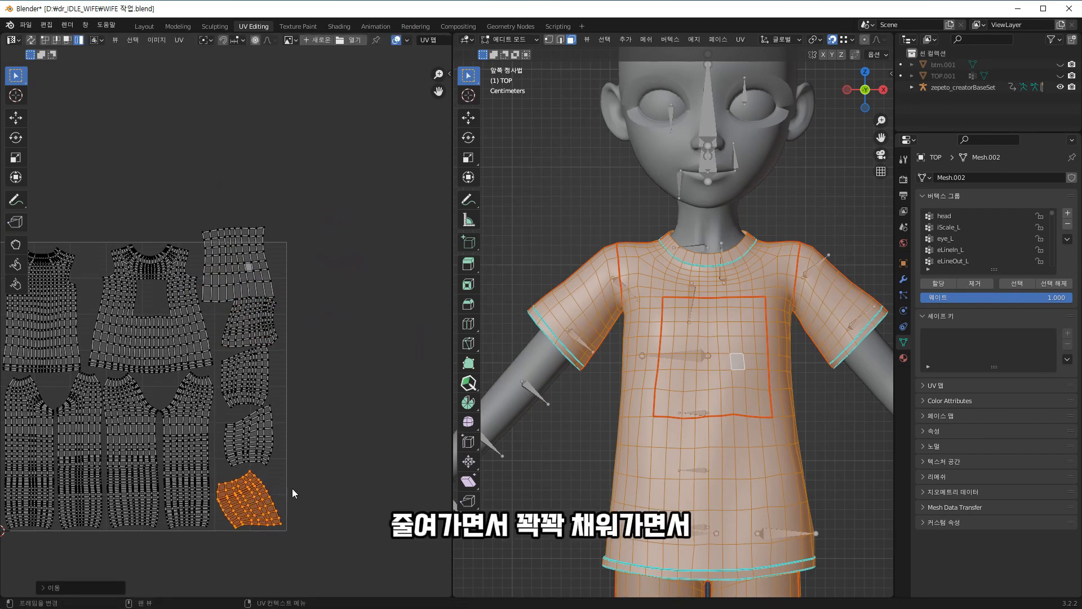
- Rotate the second-lowest sleeve island and place it just above the lowest one
key("g")
left_click(250, 464)
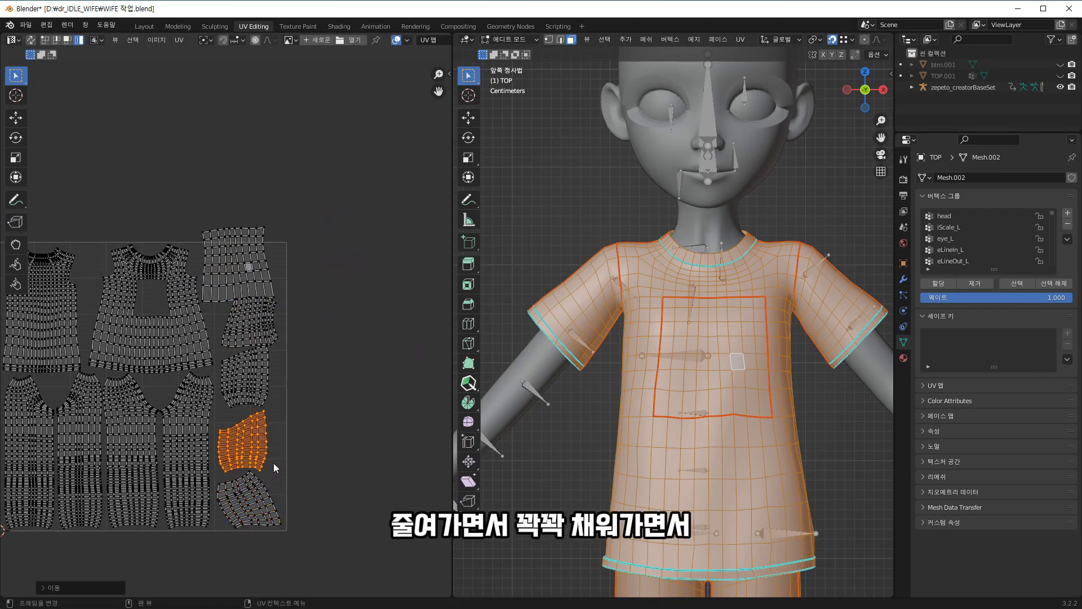
key("r")
left_click(219, 482)
key("g")
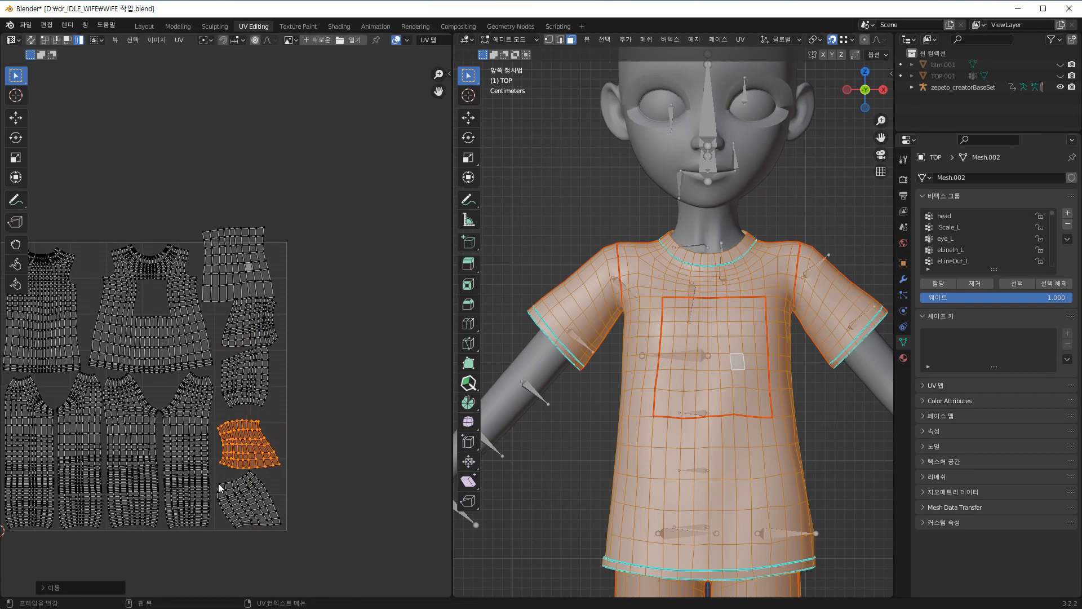
- Rotate the second sleeve island from the top and shift it down toward the two lower ones
left_click(265, 380)
key("r")
left_click(217, 435)
key("g")
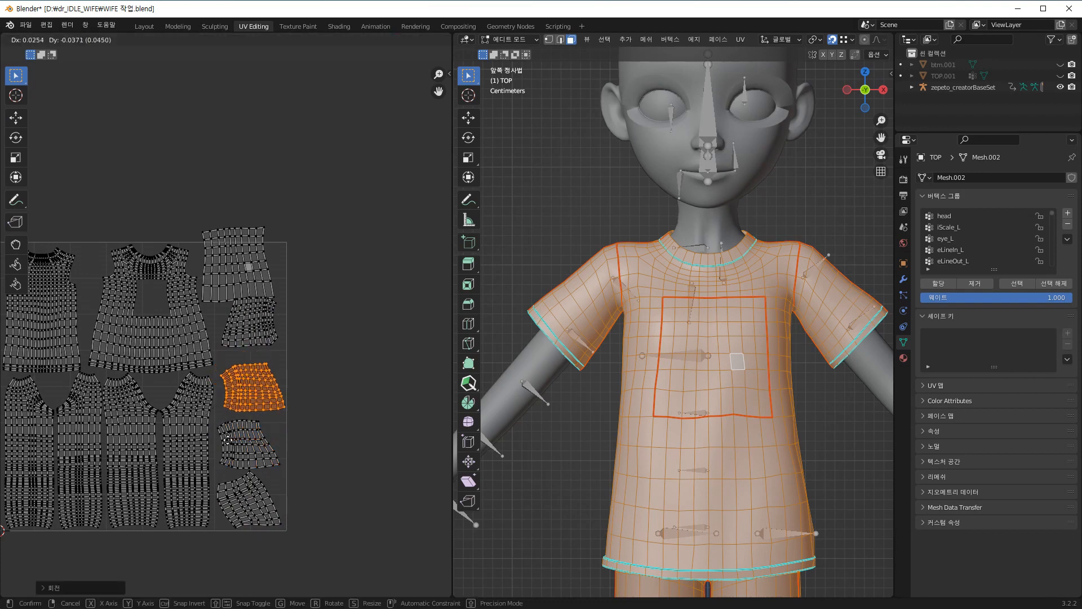
- Rotate the uppermost sleeve island and move it down, clear of the chest panel island
left_click(270, 337)
key("r")
left_click(316, 270)
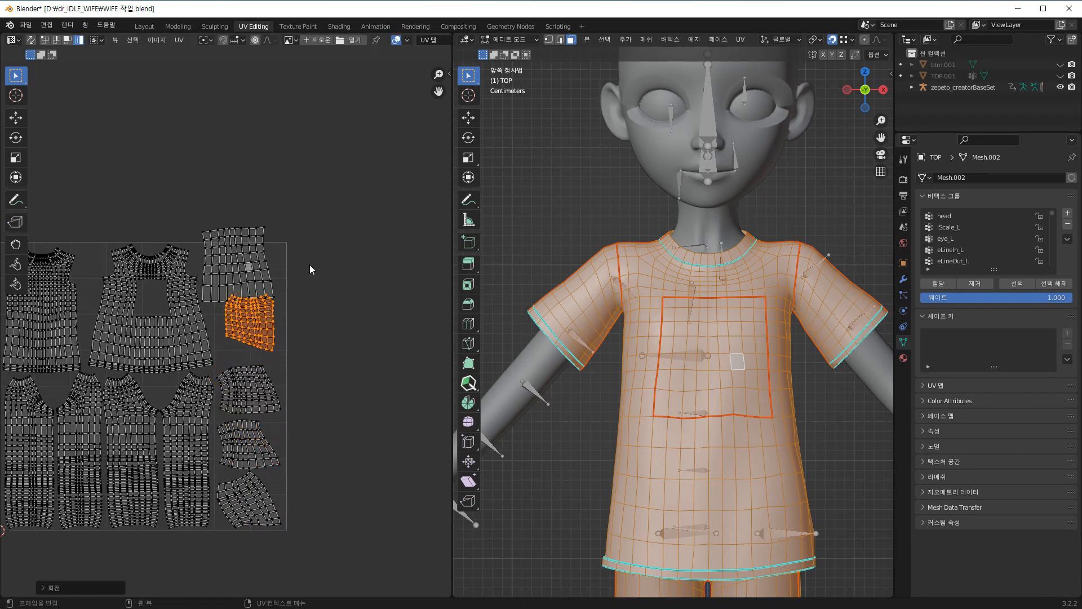
key("g")
left_click(291, 298)
key("r")
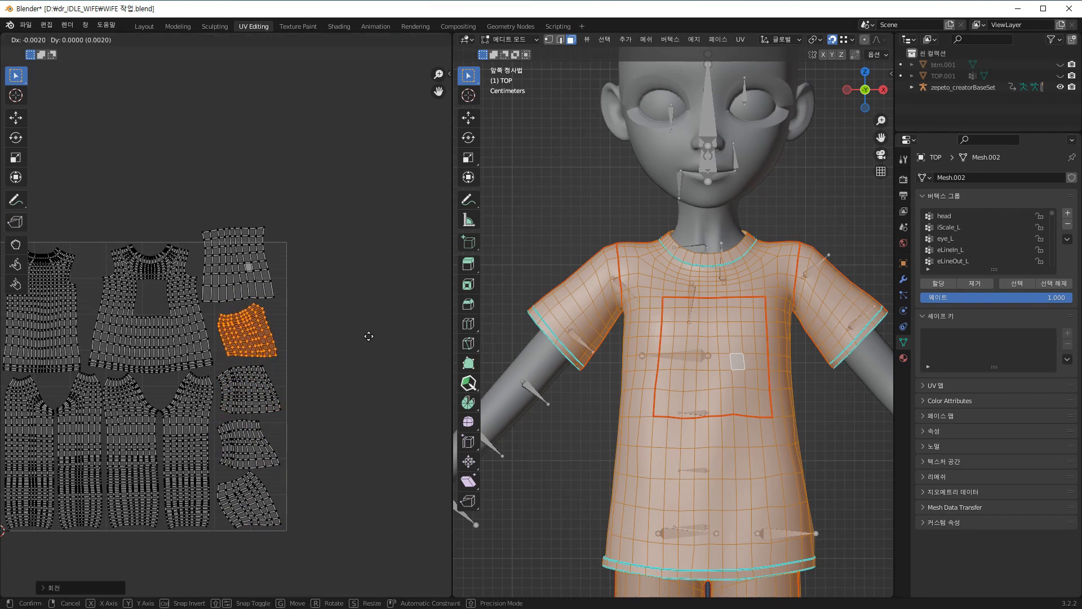
left_click(360, 266)
- Straighten and resize the chest panel island and move it fully inside the upper-right corner of the UV square
key("r")
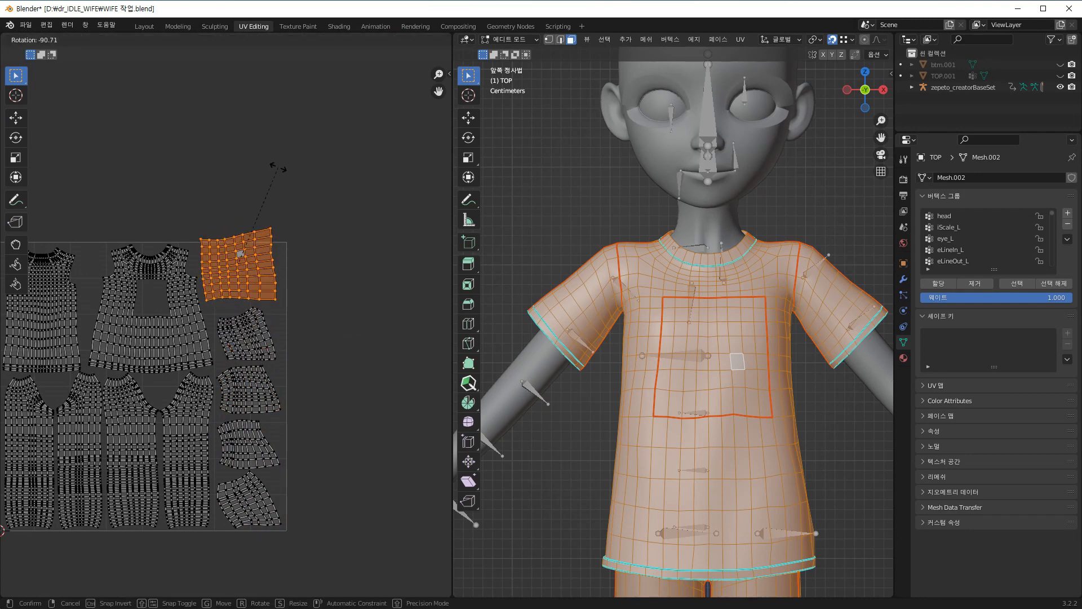
left_click(285, 172)
key("s")
left_click(334, 308)
key("g")
left_click(338, 316)
- Rotate the uppermost sleeve island more upright and nudge it into place below the chest panel island
scroll(289, 346, "up", 5)
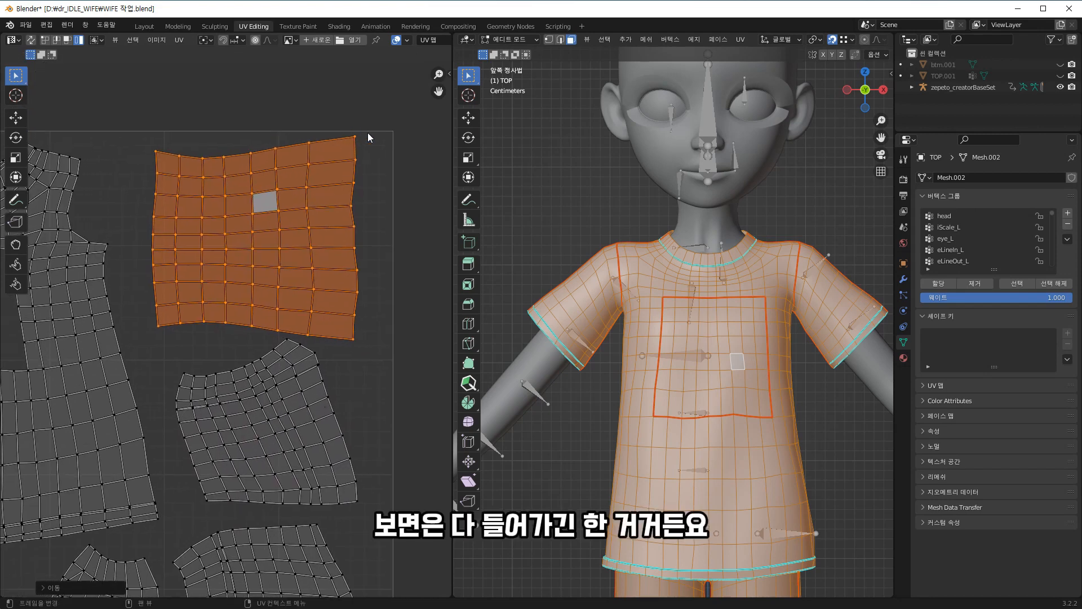
left_click(306, 394)
key("r")
left_click(302, 498)
key("g")
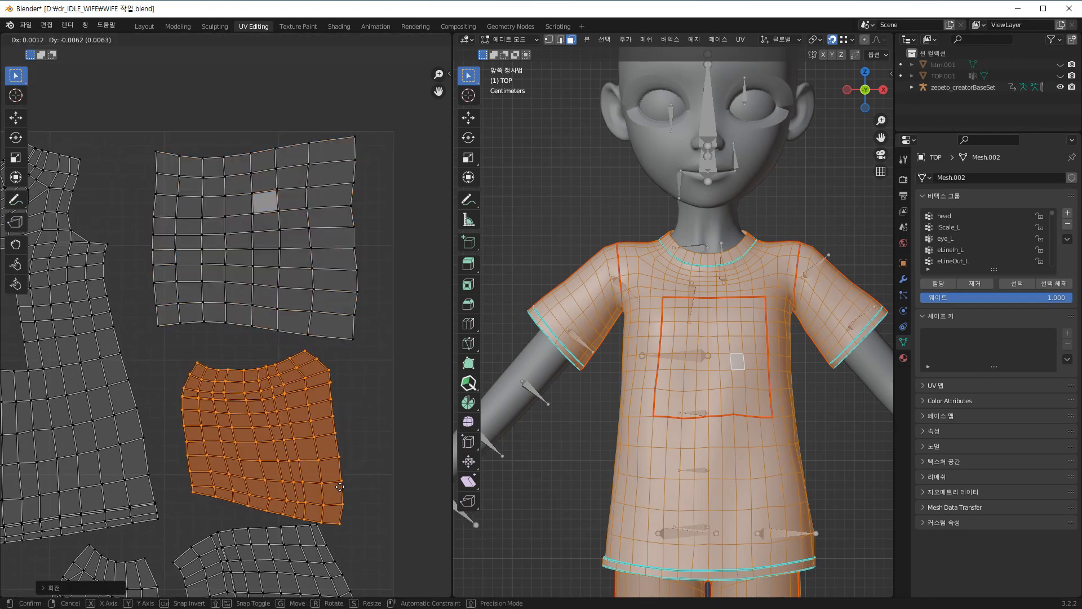
left_click(306, 506)
- Nudge the upper two sleeve islands and the chest panel island into their final spots near the right edge of the UV square
scroll(306, 505, "down", 2)
left_click(340, 553)
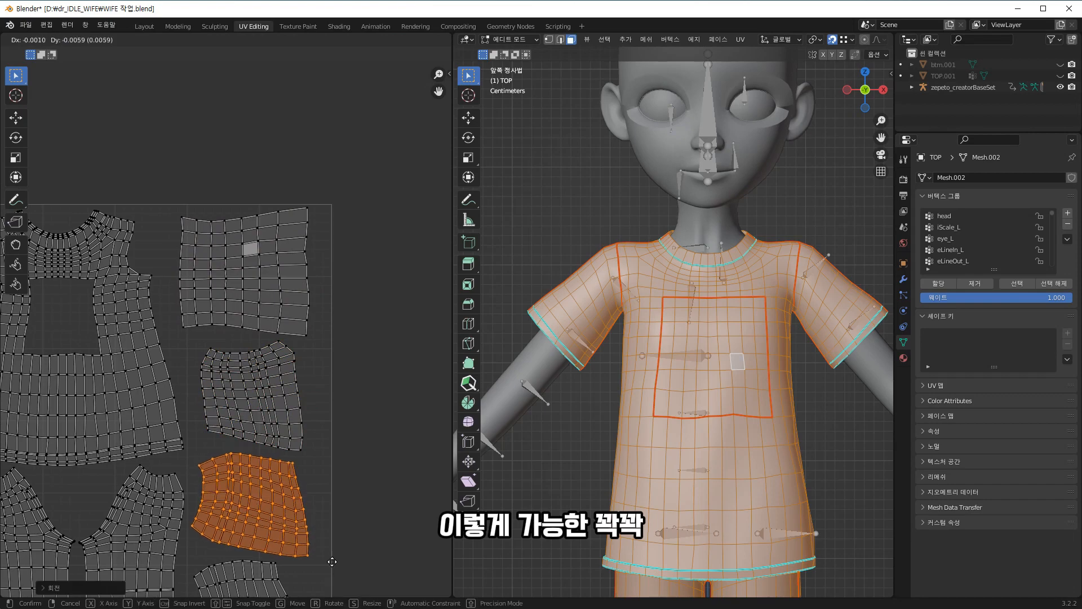
key("g")
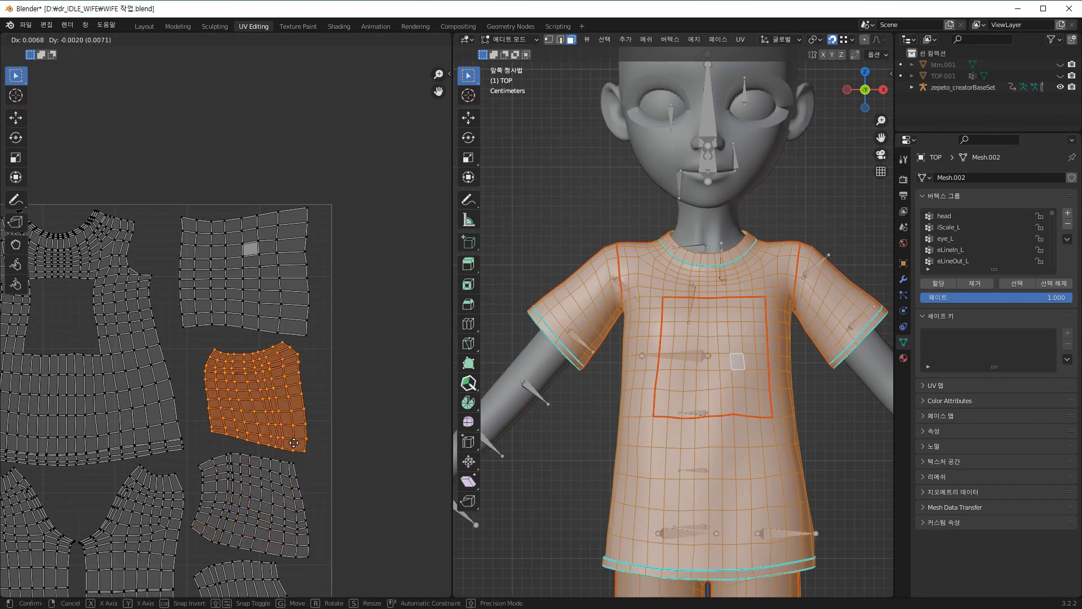
left_click(294, 443)
left_click(301, 310)
key("g")
left_click(300, 314)
scroll(310, 339, "down", 6)
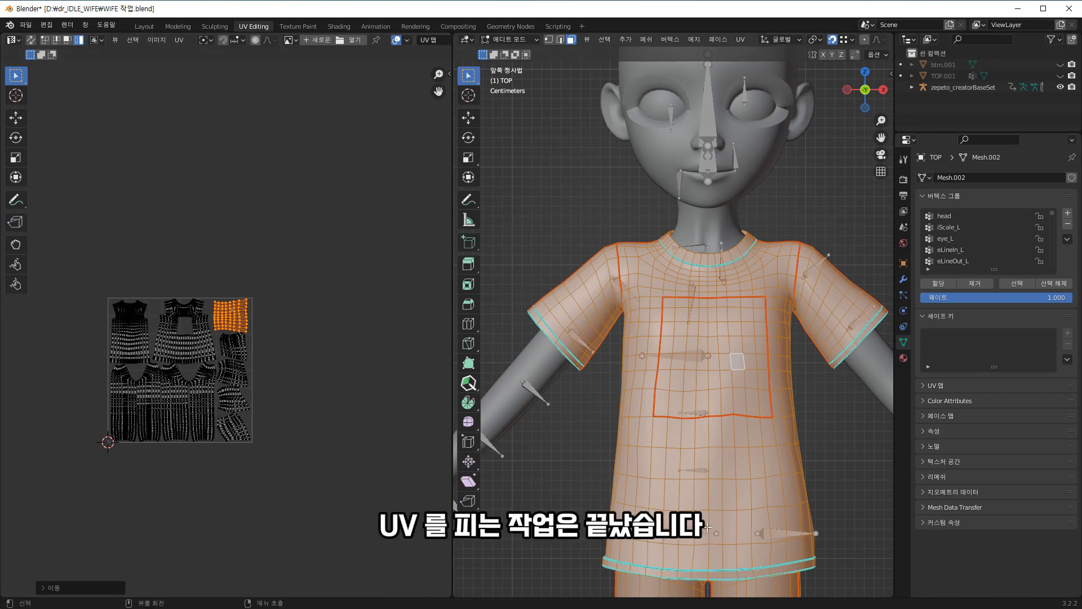
- Switch to the Layout workspace and hide the full body mesh BD
left_click(144, 24)
mouse_move(645, 386)
middle_mouse_down()
mouse_move(623, 379)
mouse_move(648, 383)
middle_mouse_up()
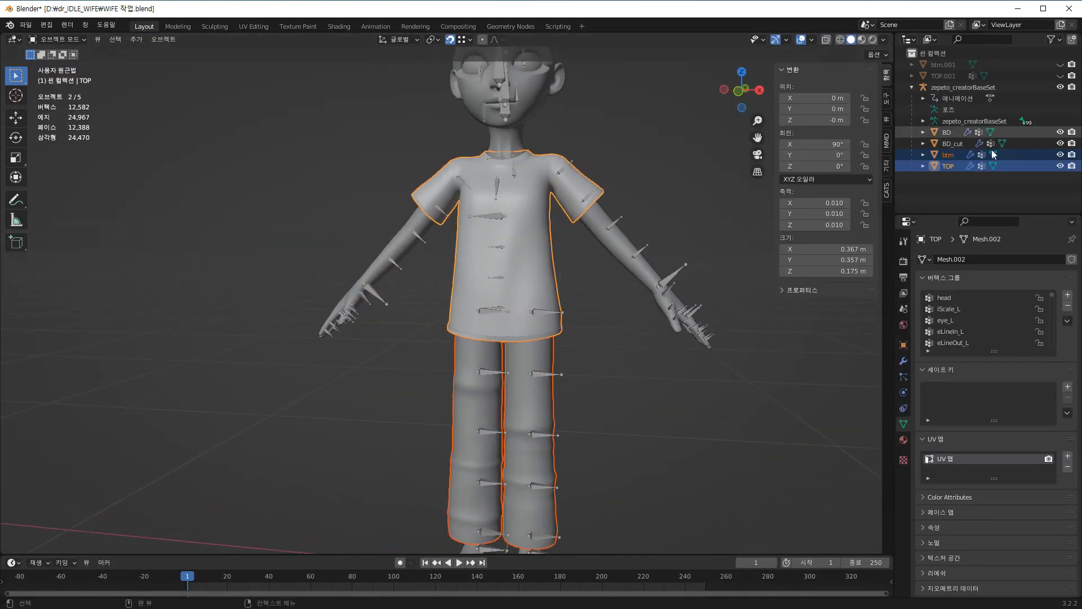
left_click(952, 144)
middle_click_drag(613, 154, 539, 274)
scroll(501, 253, "up", 5)
left_click(539, 176)
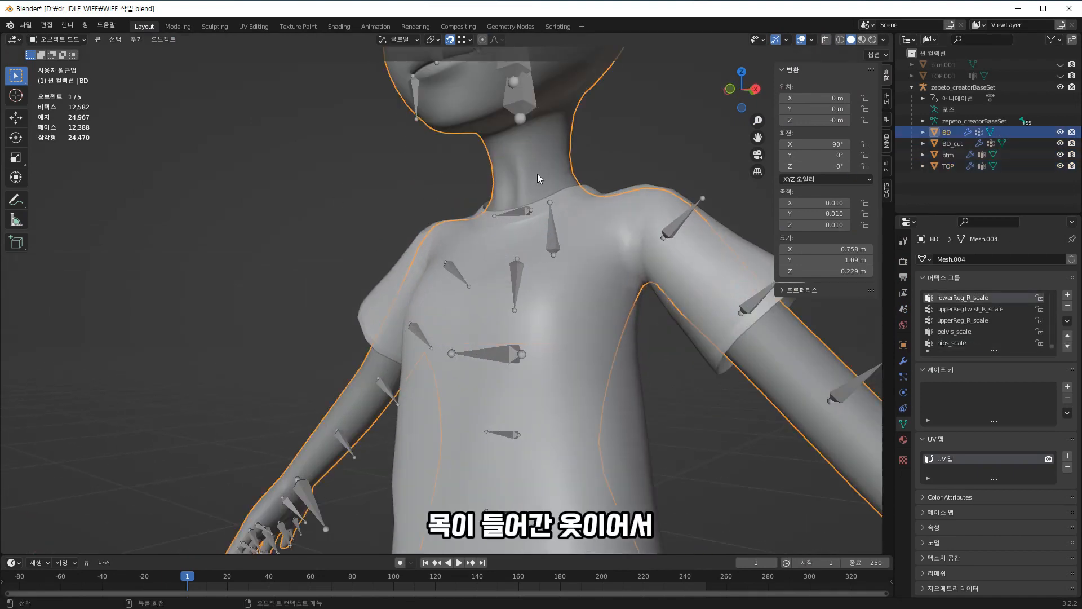
scroll(544, 192, "down", 3)
middle_click_drag(563, 233, 597, 237)
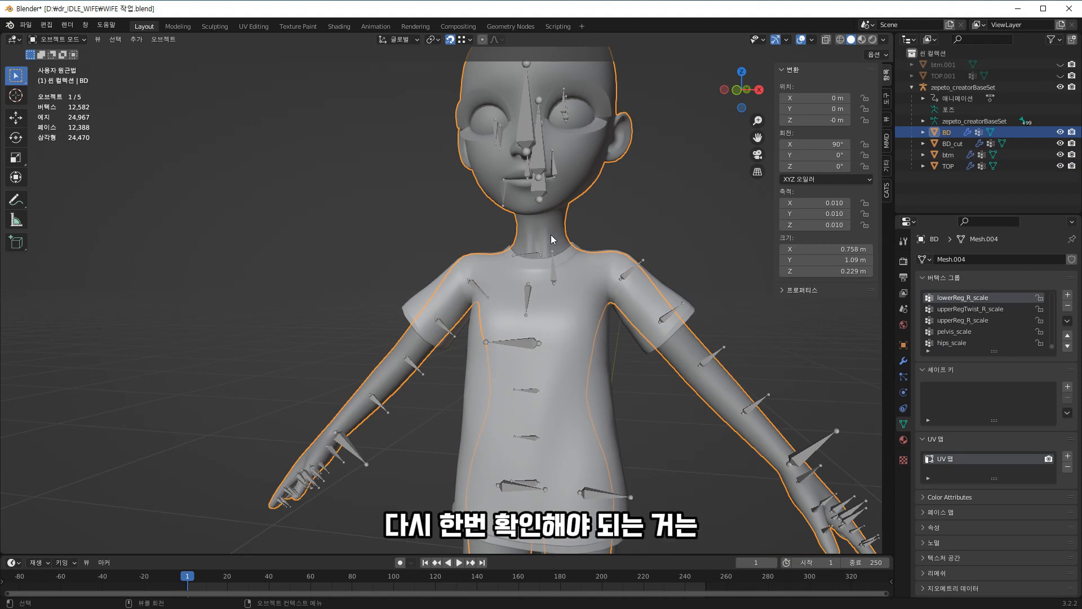
scroll(568, 328, "down", 3)
middle_click_drag(569, 327, 606, 344)
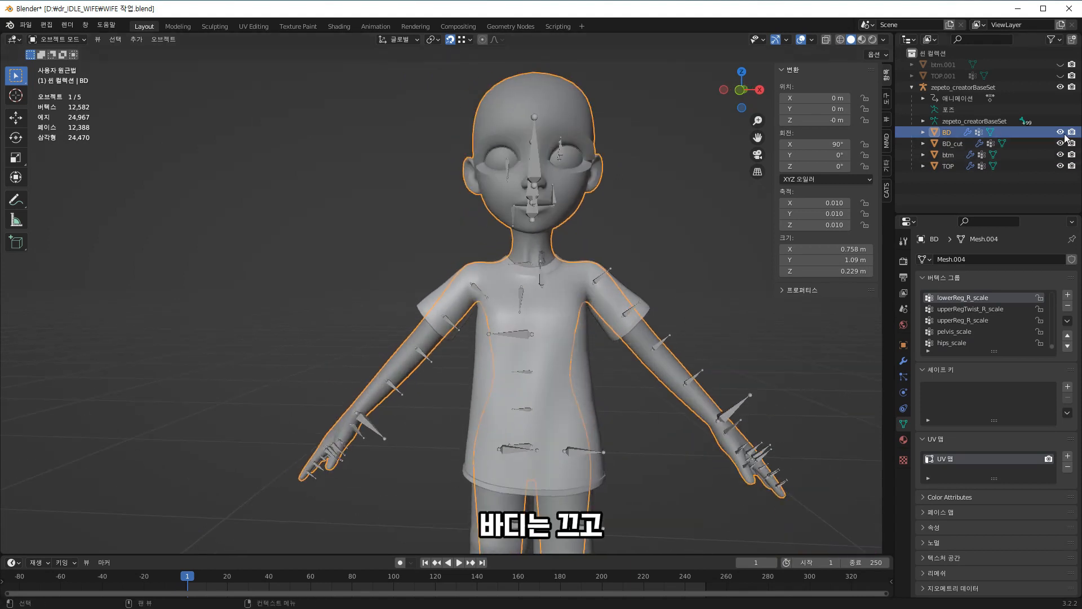
key("h")
- Select the cut body, shirt and pants in turn to compare their UV map names
left_click(537, 248)
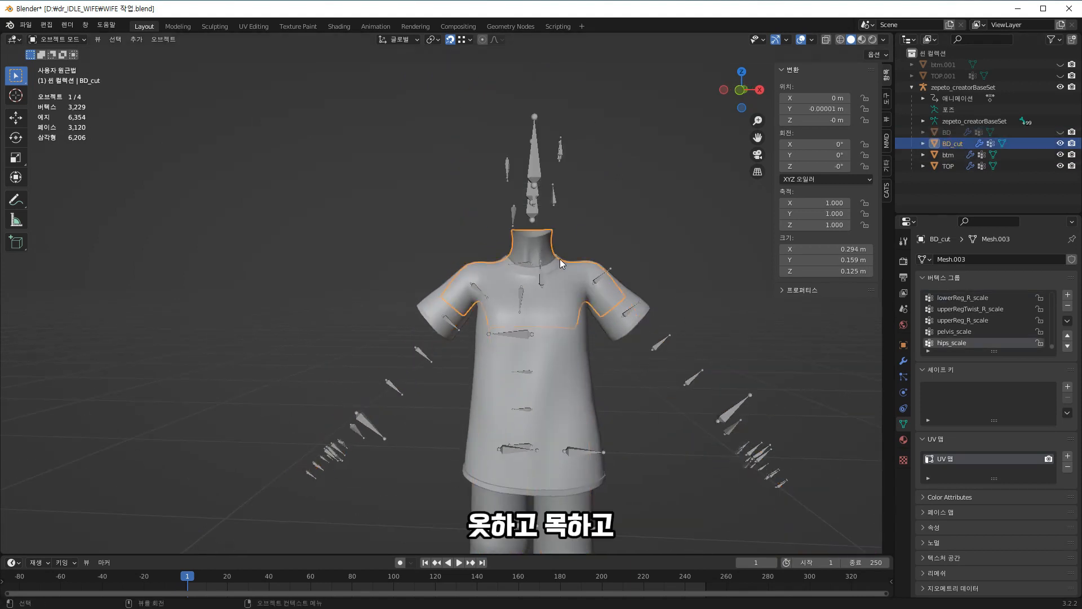
left_click(566, 293)
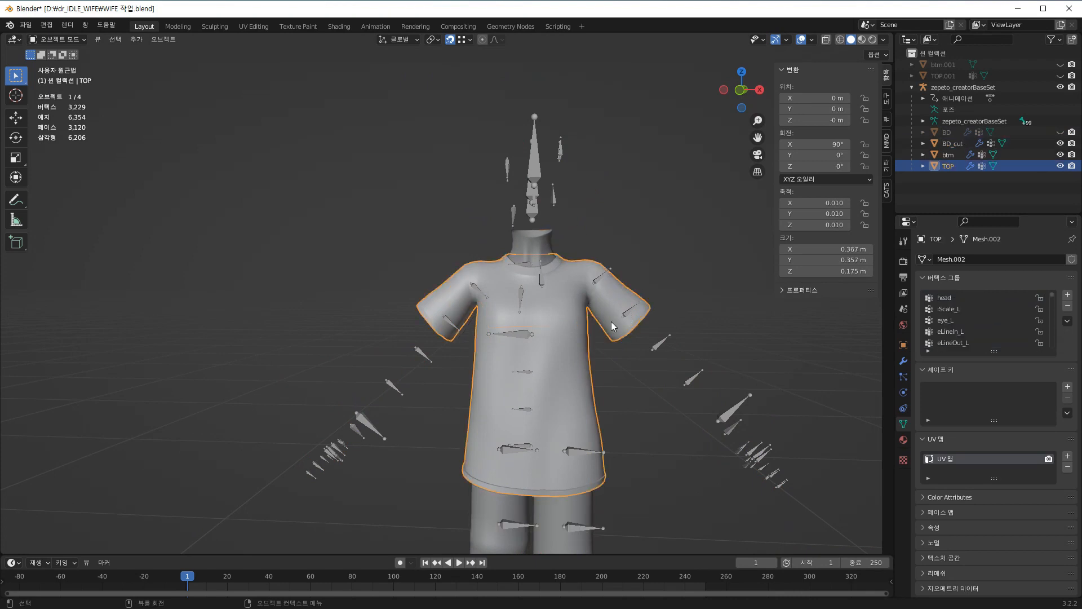
scroll(512, 405, "down", 2)
left_click(542, 443)
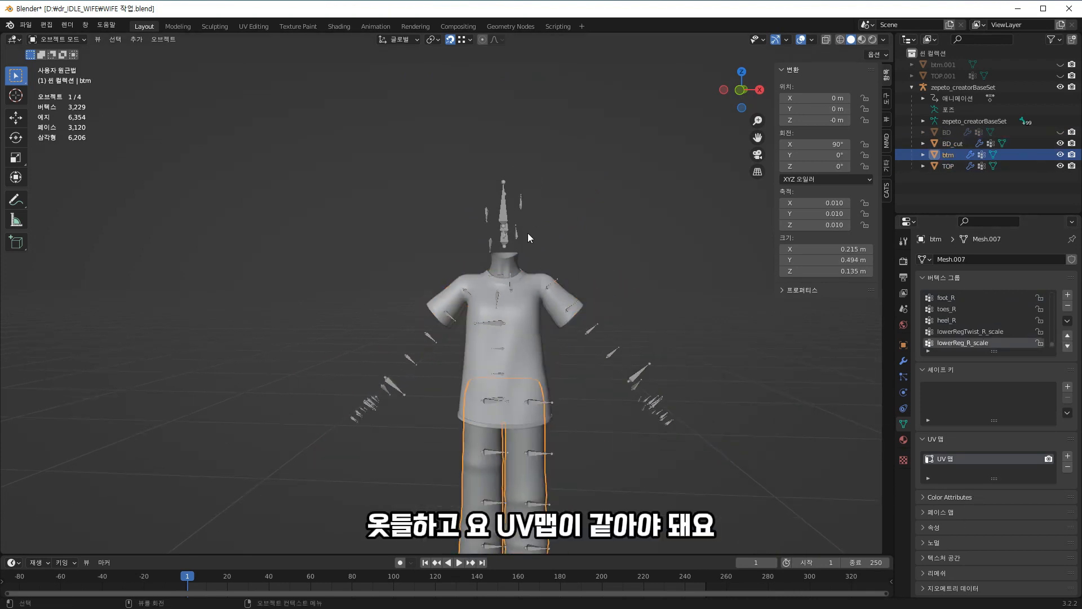
left_click(502, 271)
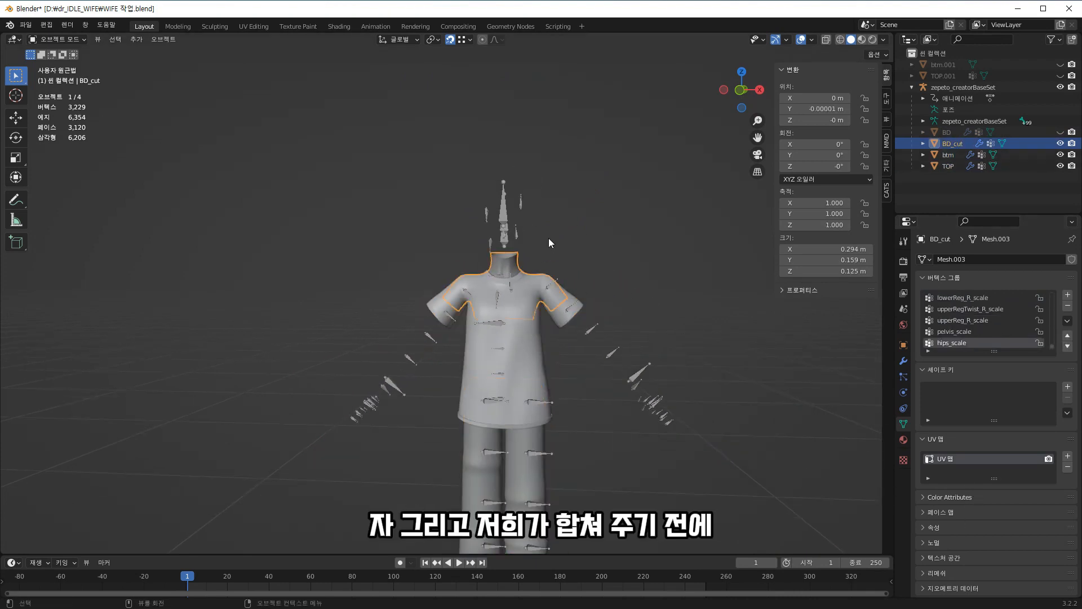
left_click(534, 327)
- Look over the shirt, pants and cut body as separate pieces, ending with the cut body selected
scroll(543, 326, "up", 2)
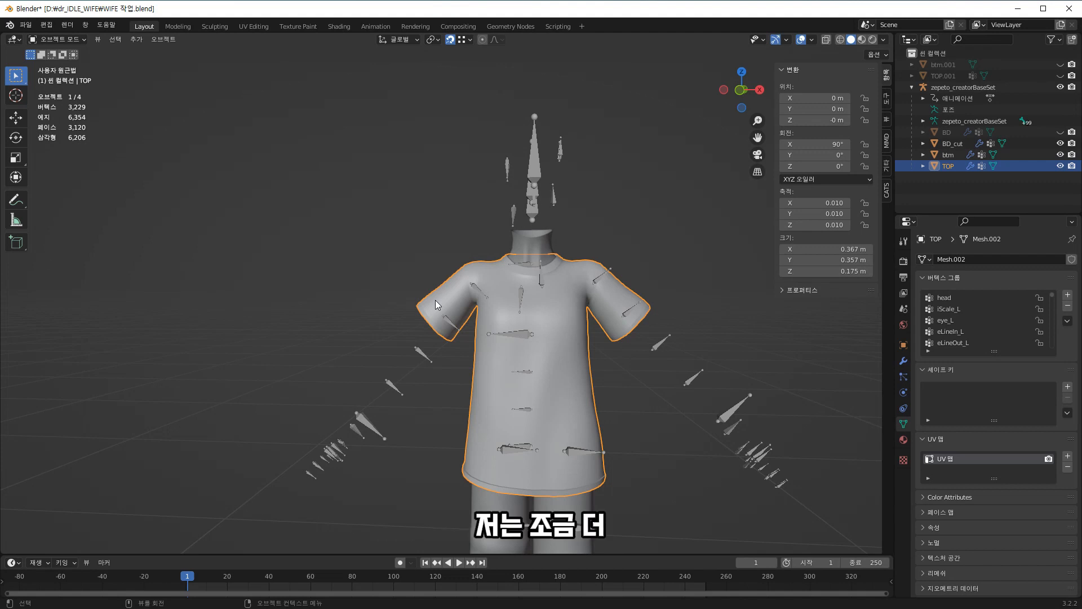
scroll(436, 300, "up", 1)
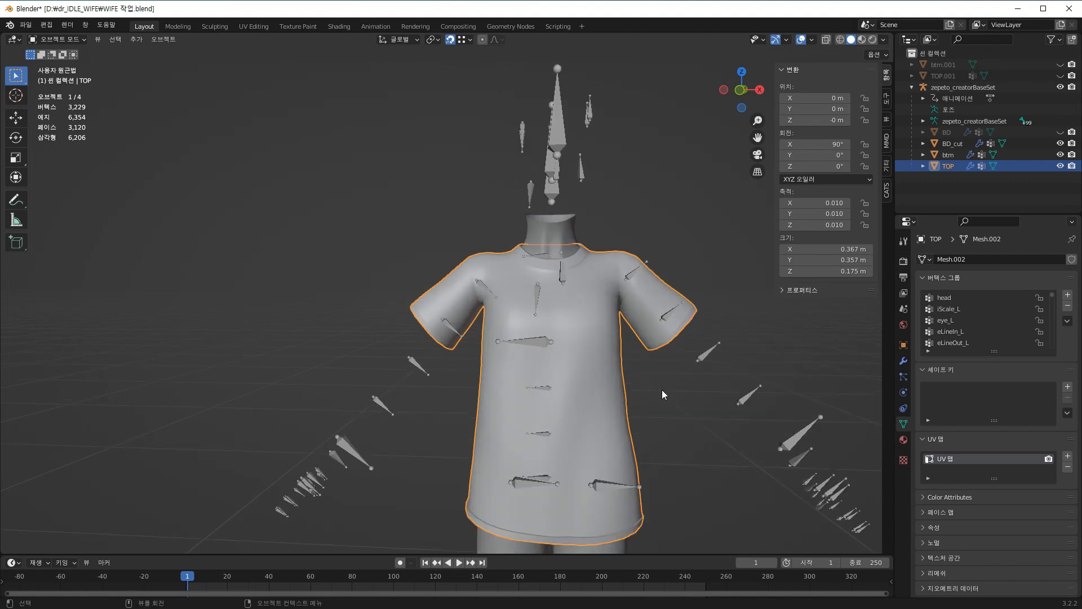
scroll(662, 395, "down", 4)
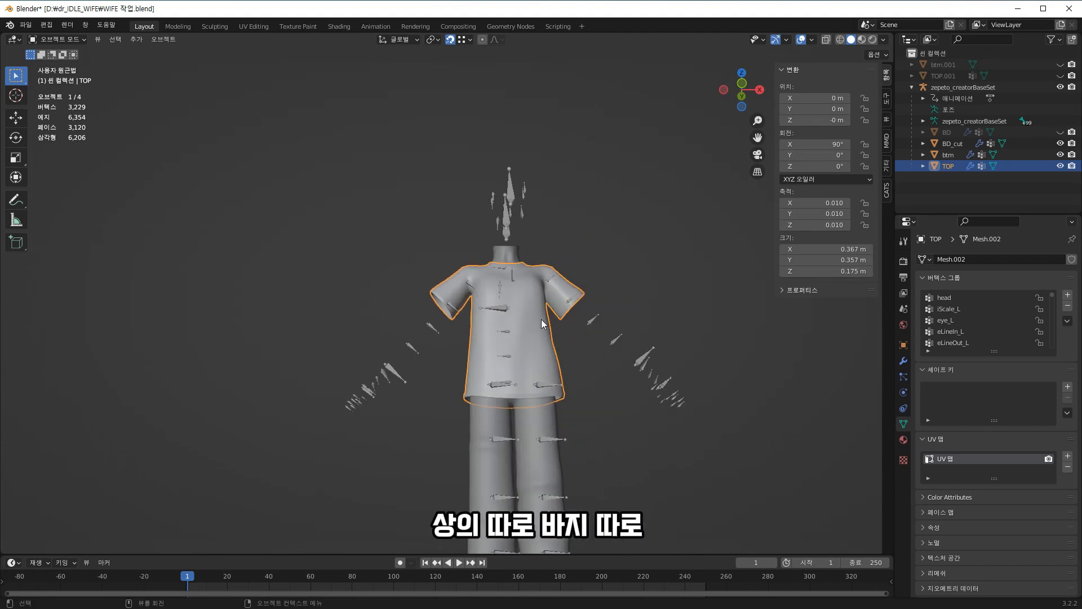
left_click(555, 419)
middle_click_drag(605, 378, 594, 413)
left_click(506, 267)
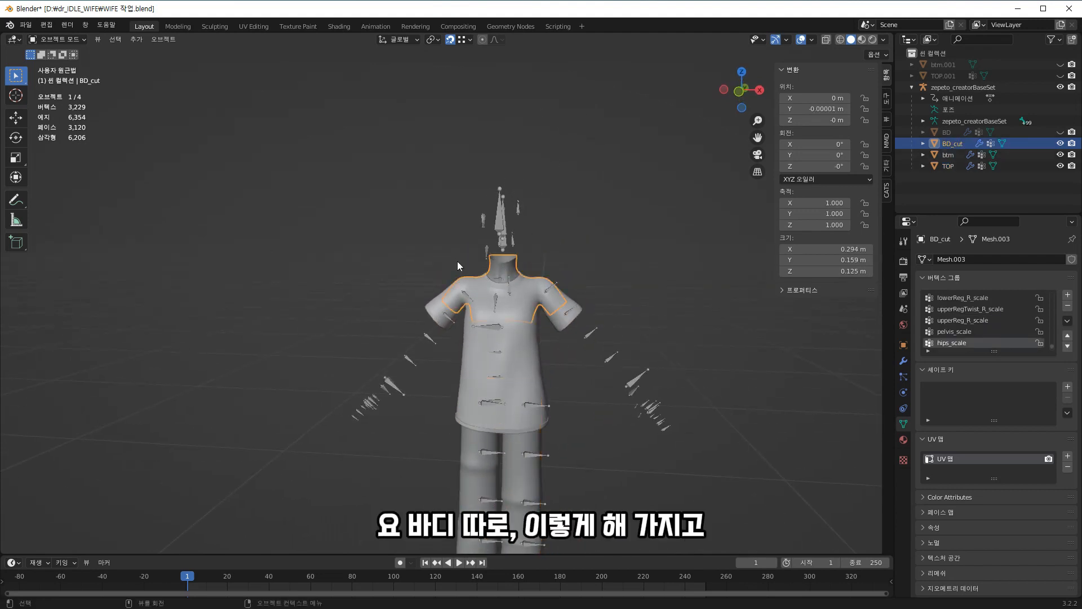
scroll(601, 339, "up", 2)
mouse_move(700, 387)
middle_mouse_down()
mouse_move(571, 370)
mouse_move(696, 391)
middle_mouse_up()
middle_click_drag(602, 380, 627, 371)
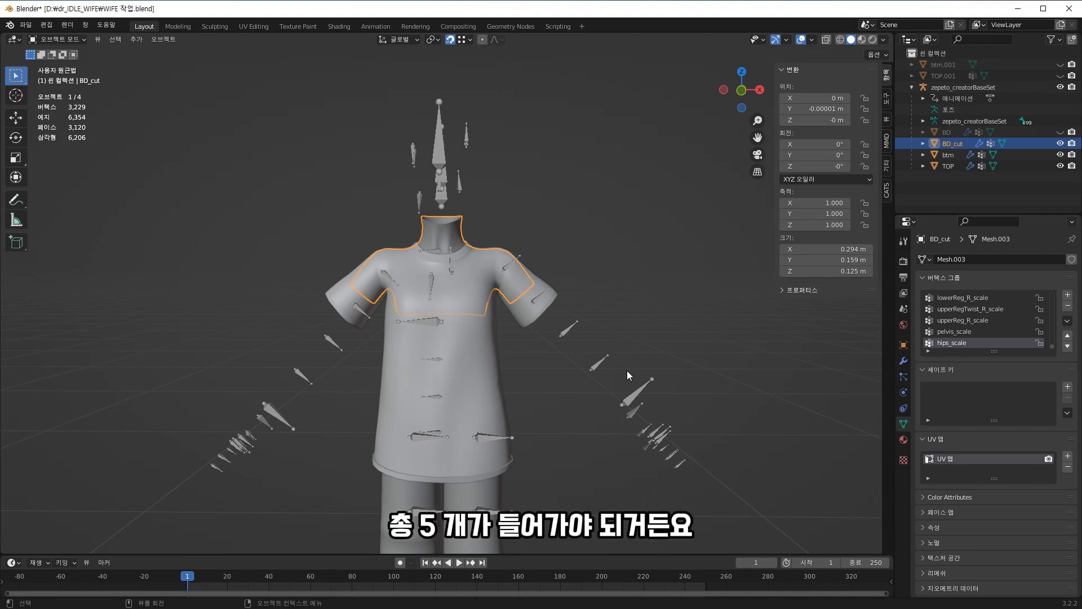
- Annotate a circled 5 beside the figure and an arrow from the neck labelled SKIN
left_click(15, 200)
mouse_move(583, 160)
left_mouse_down()
mouse_move(611, 158)
mouse_move(601, 202)
mouse_move(569, 160)
mouse_move(614, 228)
left_mouse_up()
mouse_move(438, 222)
left_mouse_down()
mouse_move(621, 275)
mouse_move(605, 283)
mouse_move(649, 279)
mouse_move(642, 286)
left_mouse_up()
mouse_move(659, 268)
left_mouse_down()
mouse_move(679, 283)
mouse_move(699, 266)
left_mouse_up()
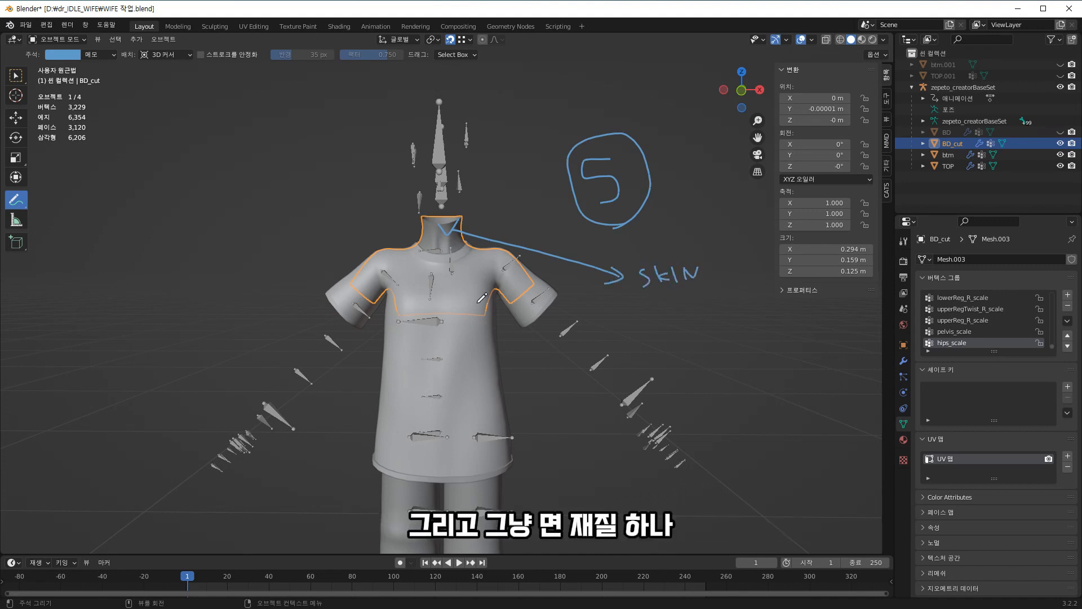
- Annotate a line from the shirt with the material types 면, 가죽, 털 and 반투명, and sweep a large curve around the notes
left_click_drag(463, 337, 629, 356)
left_click_drag(621, 357, 642, 351)
mouse_move(633, 343)
left_mouse_down()
mouse_move(645, 359)
mouse_move(637, 399)
left_mouse_up()
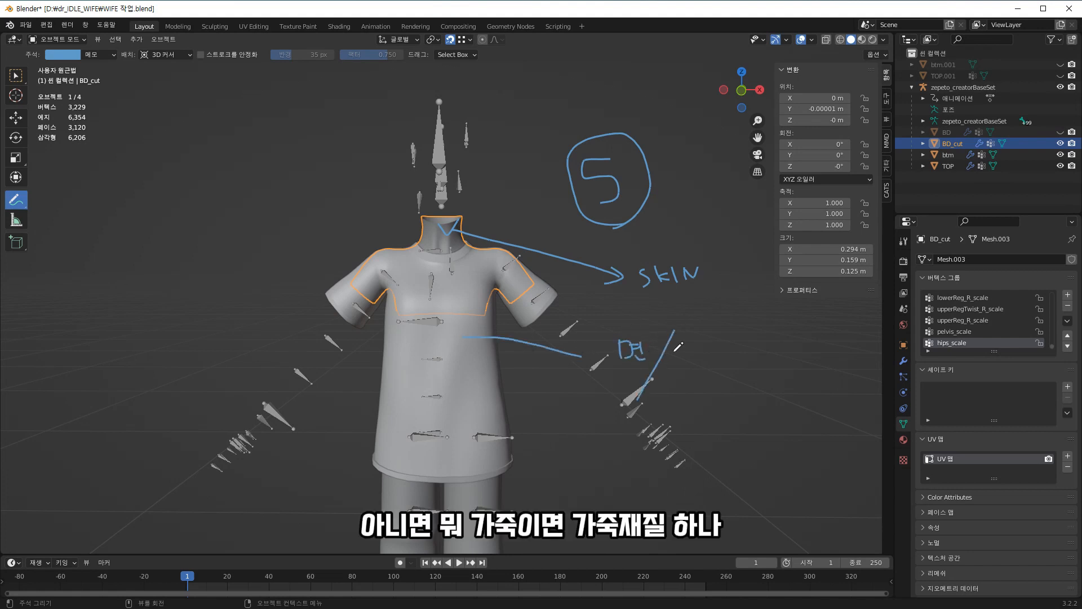
mouse_move(675, 352)
left_mouse_down()
mouse_move(680, 370)
mouse_move(694, 365)
left_mouse_up()
left_click(707, 359)
left_click_drag(695, 361, 714, 368)
left_click_drag(706, 371, 720, 370)
left_click_drag(712, 375, 716, 383)
left_click_drag(746, 341, 723, 423)
left_click_drag(736, 379, 734, 397)
left_click_drag(736, 389, 749, 376)
mouse_move(741, 388)
left_mouse_down()
mouse_move(754, 383)
mouse_move(758, 404)
left_mouse_up()
left_click_drag(786, 367, 767, 423)
left_click_drag(716, 450, 721, 474)
left_click_drag(723, 459, 736, 472)
mouse_move(737, 469)
left_mouse_down()
mouse_move(742, 484)
mouse_move(759, 456)
left_mouse_up()
mouse_move(753, 458)
left_mouse_down()
mouse_move(744, 470)
mouse_move(762, 470)
left_mouse_up()
left_click_drag(744, 475, 770, 480)
left_click_drag(770, 472, 785, 474)
mouse_move(787, 471)
left_mouse_down()
mouse_move(782, 480)
mouse_move(732, 260)
mouse_move(617, 448)
left_mouse_up()
- Erase all the annotation strokes and return to the Select Box tool
left_click(17, 203)
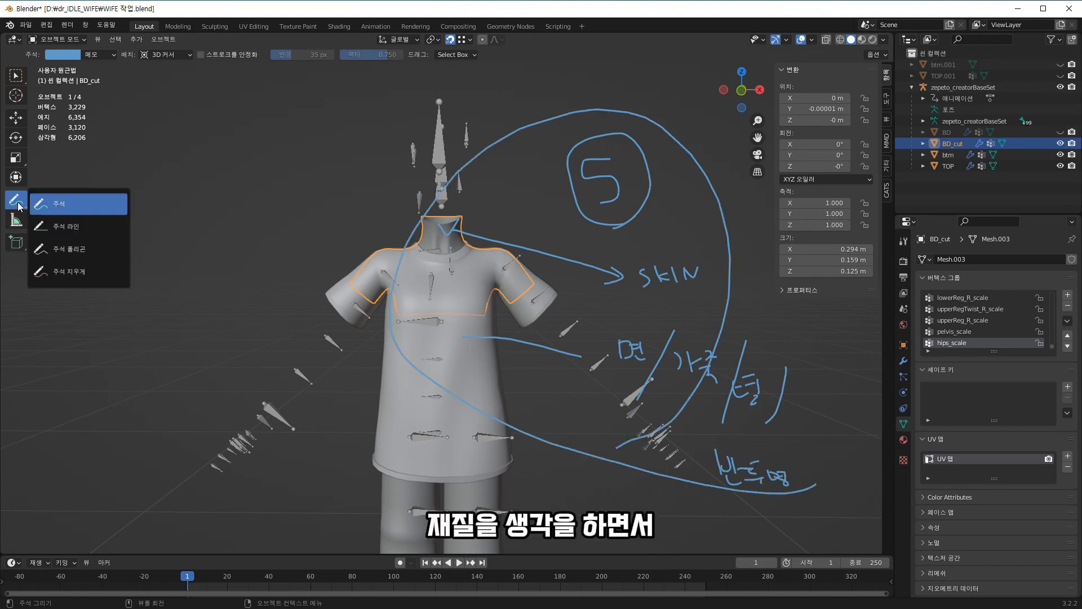
left_click(62, 271)
mouse_move(652, 118)
left_mouse_down()
mouse_move(286, 333)
mouse_move(720, 184)
left_mouse_up()
scroll(604, 350, "down", 8)
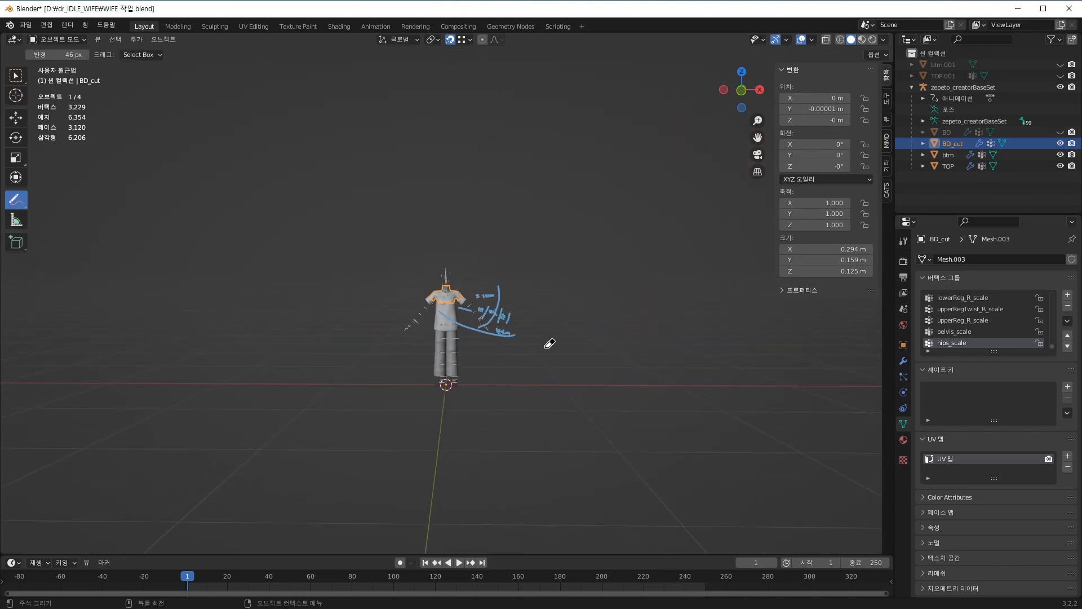
left_click_drag(551, 345, 510, 285)
scroll(454, 333, "up", 8)
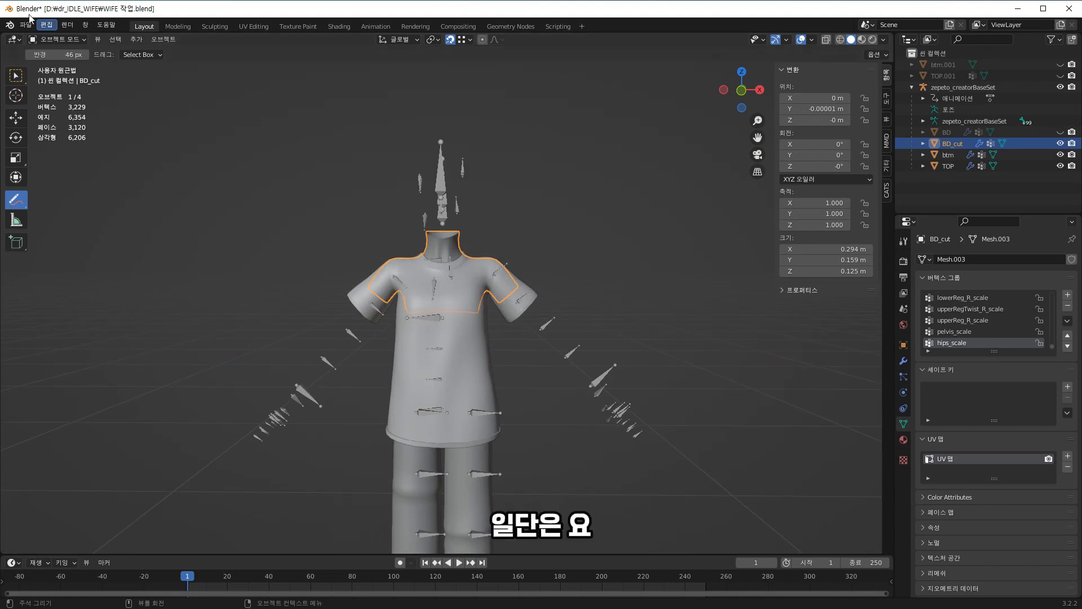
left_click(21, 74)
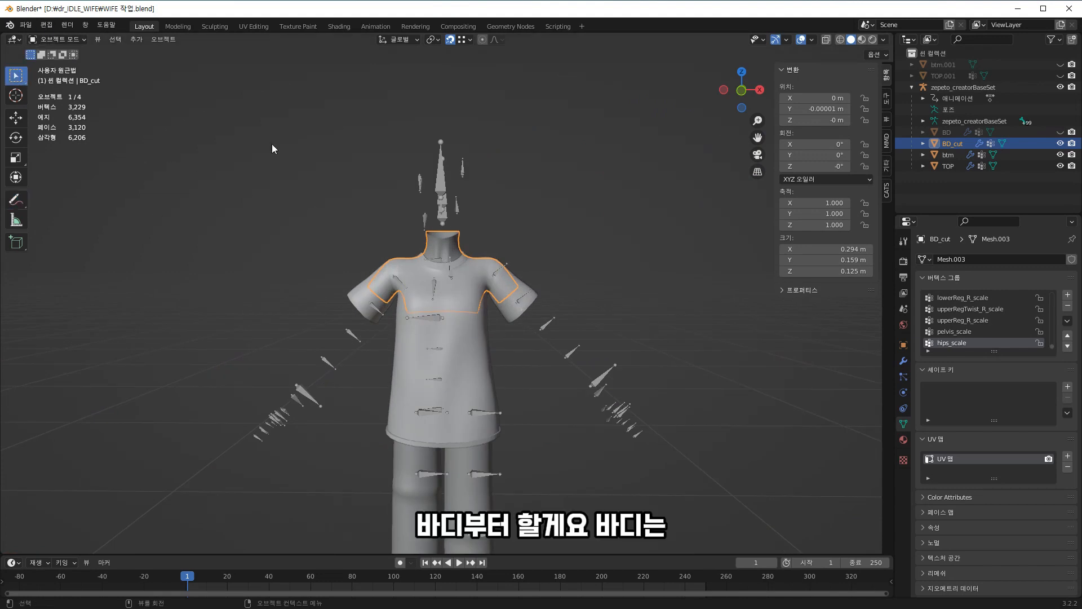
- Remove the lambert2.002 material from the cut body BD_cut and give it a new material named skin
left_click(904, 440)
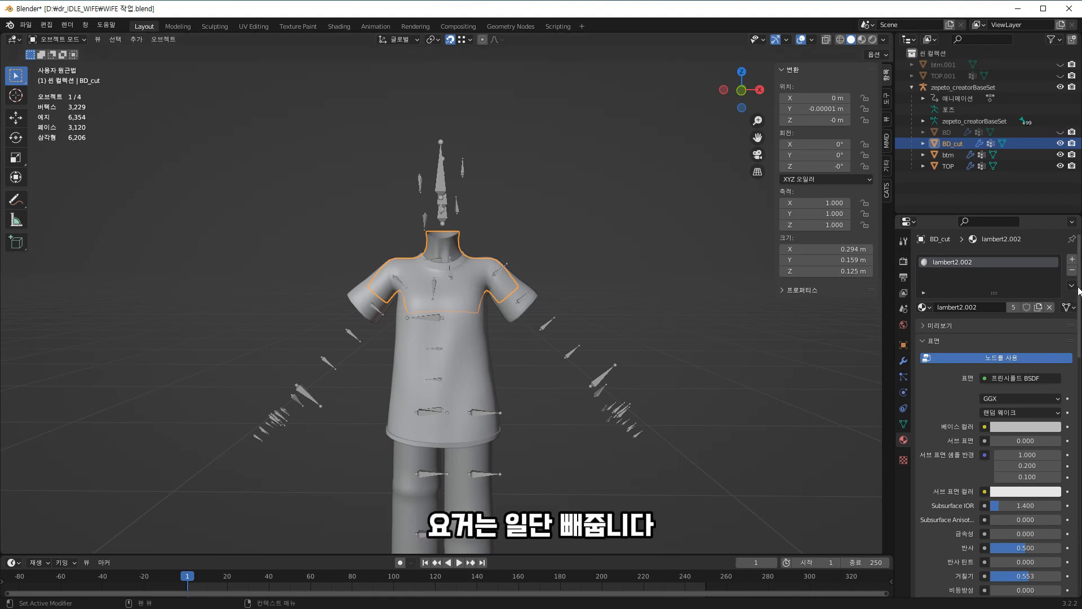
left_click(1072, 271)
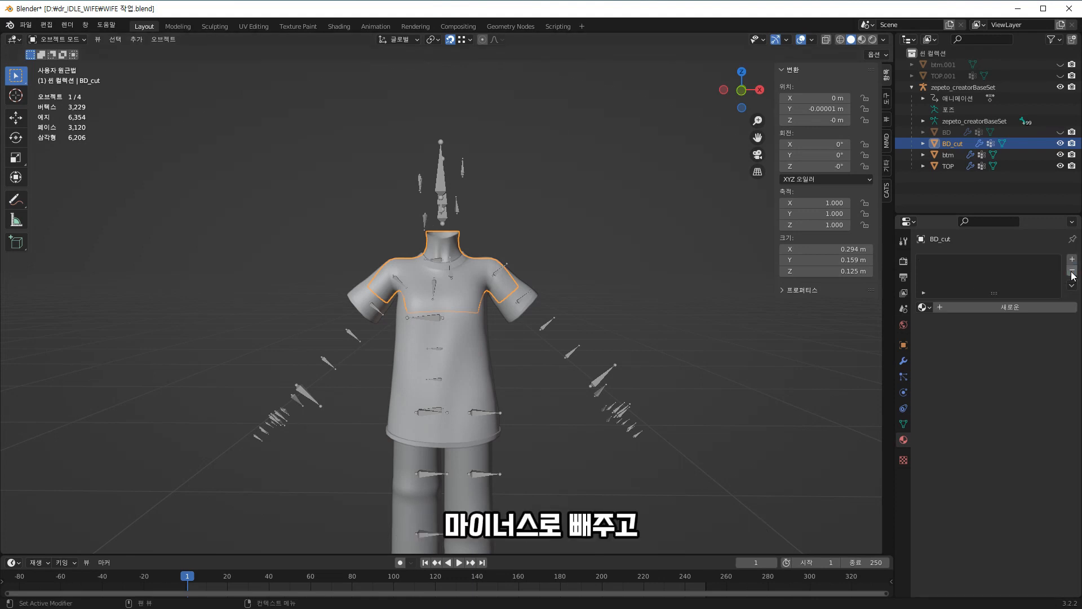
left_click(998, 307)
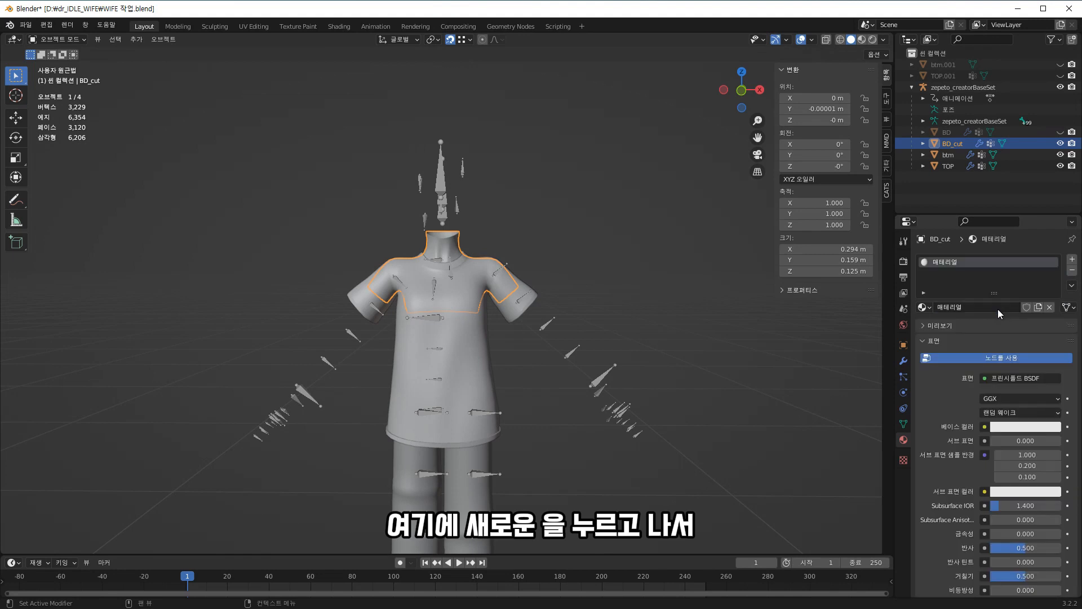
double_click(999, 309)
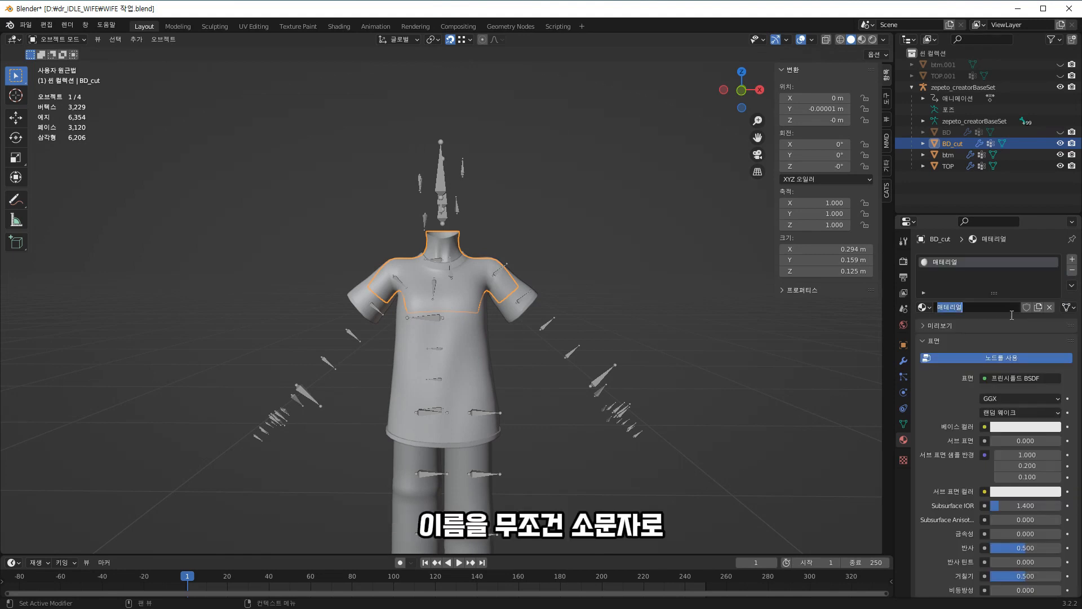
type("ㄴ")
type("s")
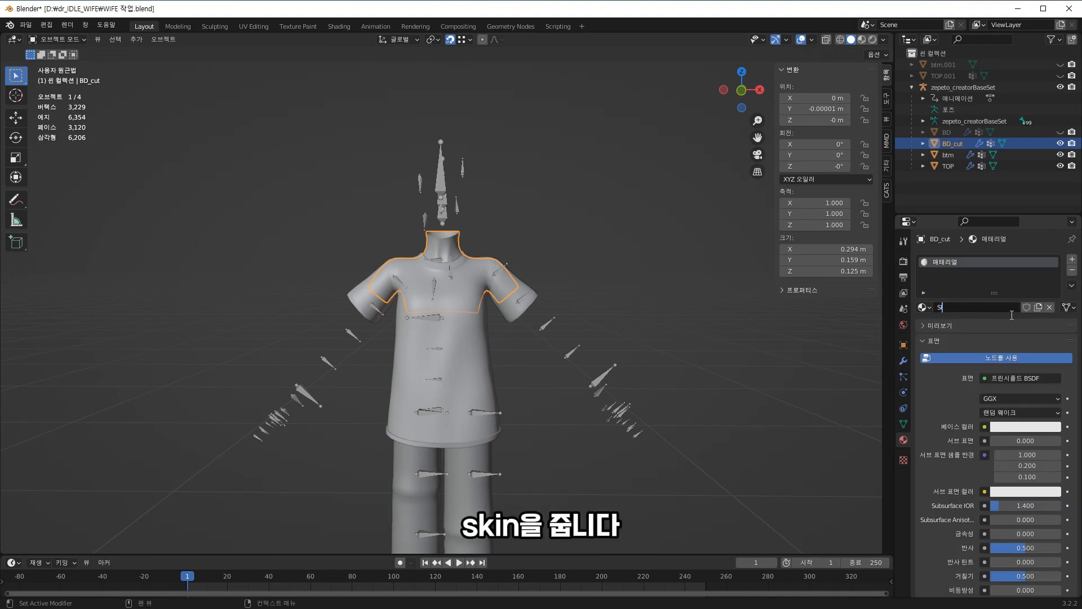
type("kin")
key("Return")
- Give the shirt TOP a new material named TOP_shd
scroll(490, 257, "up", 1)
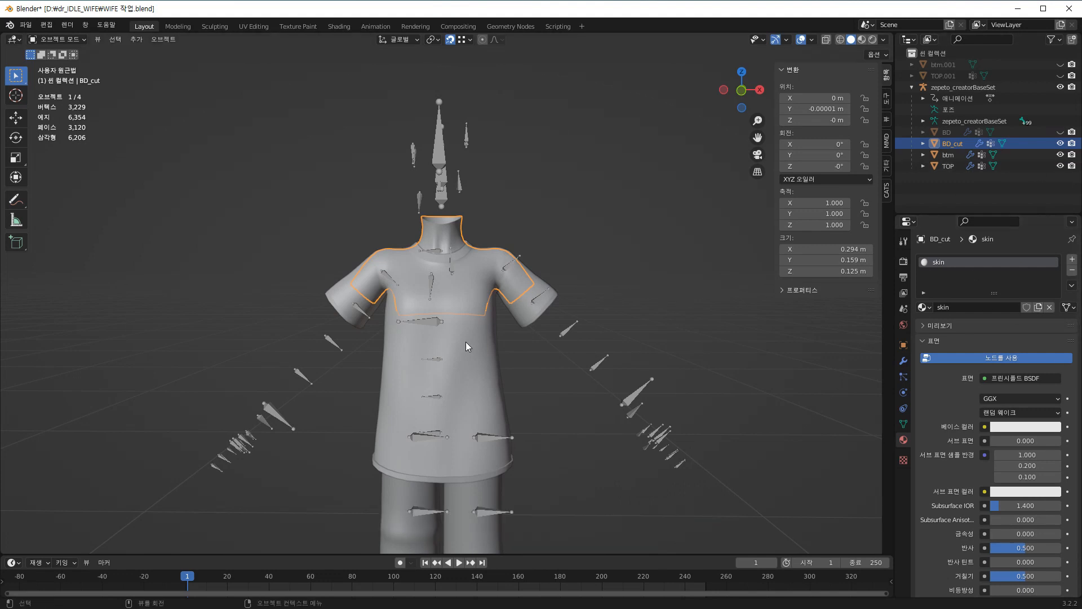
left_click(490, 336)
scroll(755, 370, "up", 1)
middle_click_drag(758, 371, 740, 377)
scroll(750, 378, "down", 4)
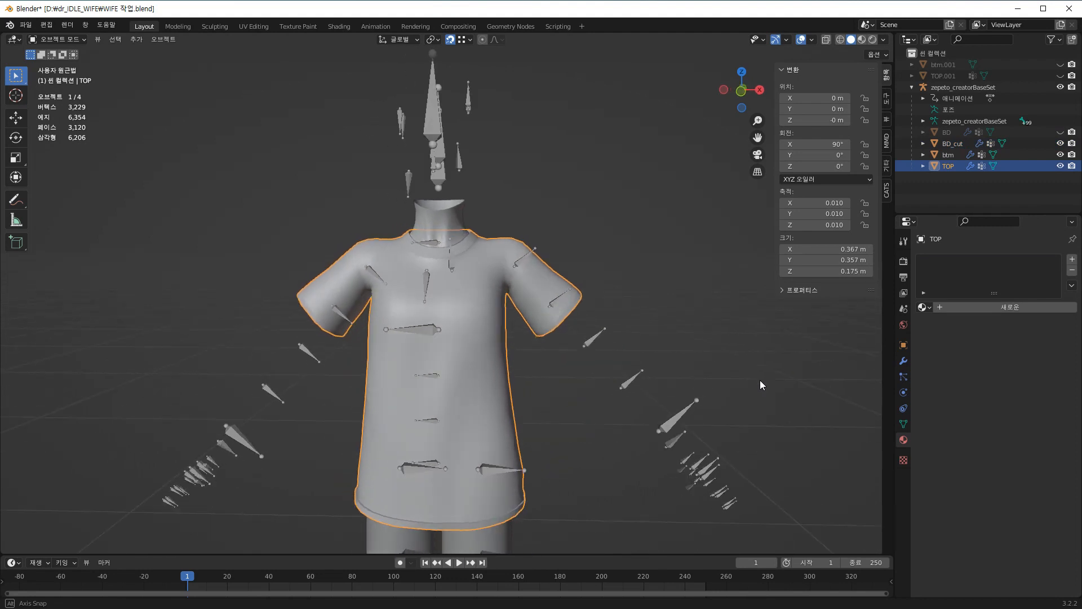
left_click(1013, 307)
double_click(988, 306)
type("Top")
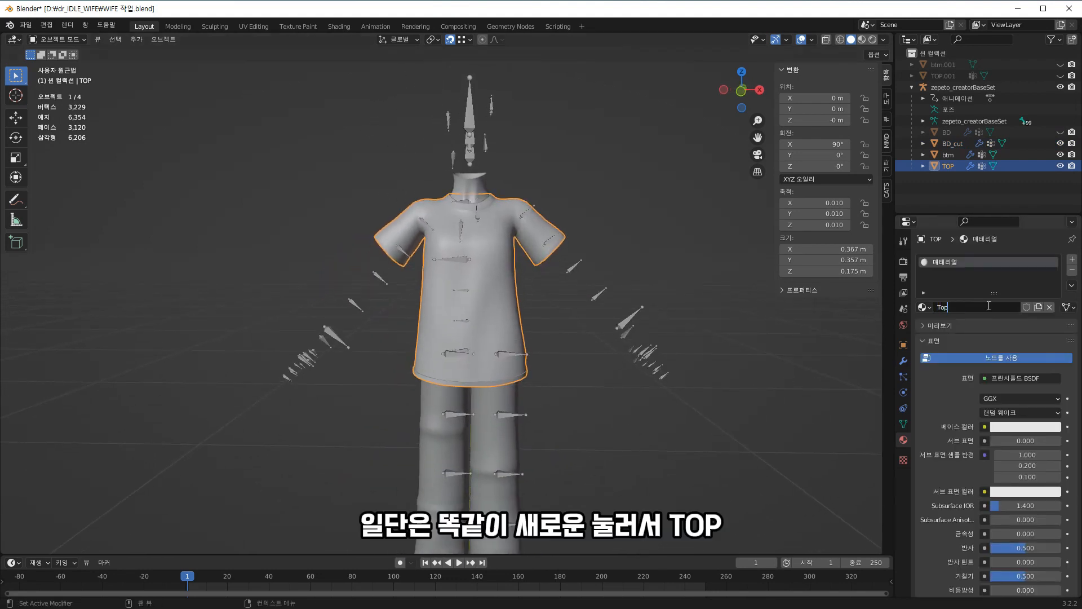
key("BackSpace")
key("BackSpace")
type("OP")
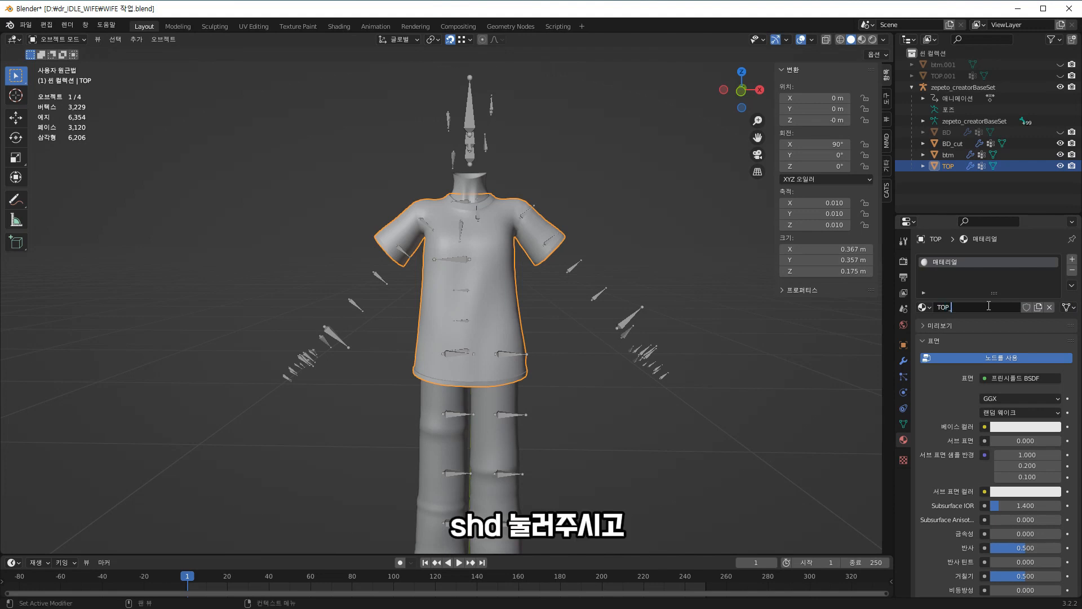
type("_shd")
key("Return")
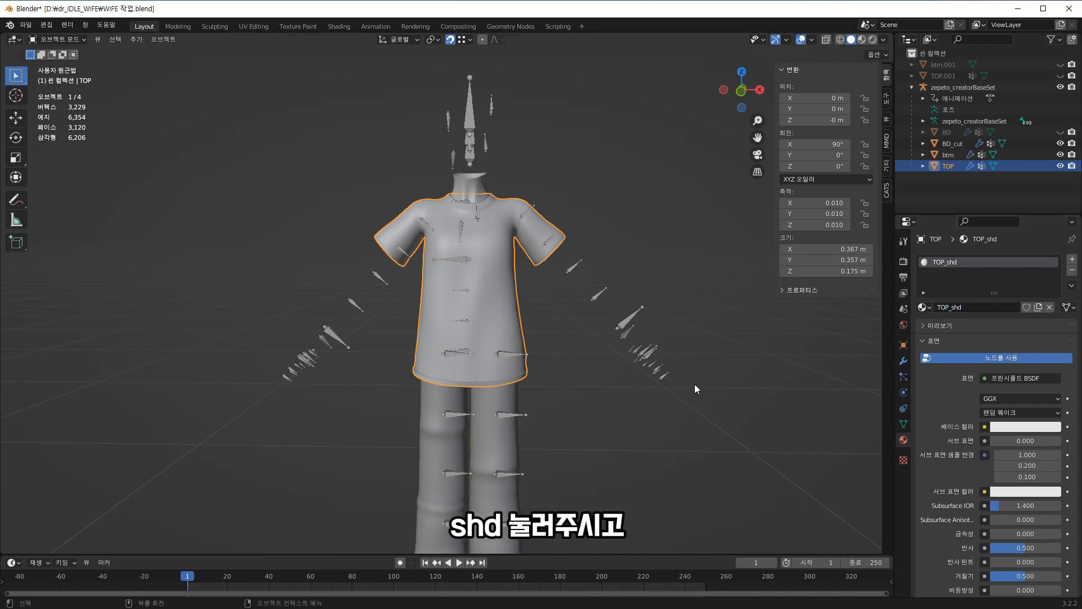
- Replace the lambert2.002 material on the pants btm with a new material named BTM_shd
left_click(948, 154)
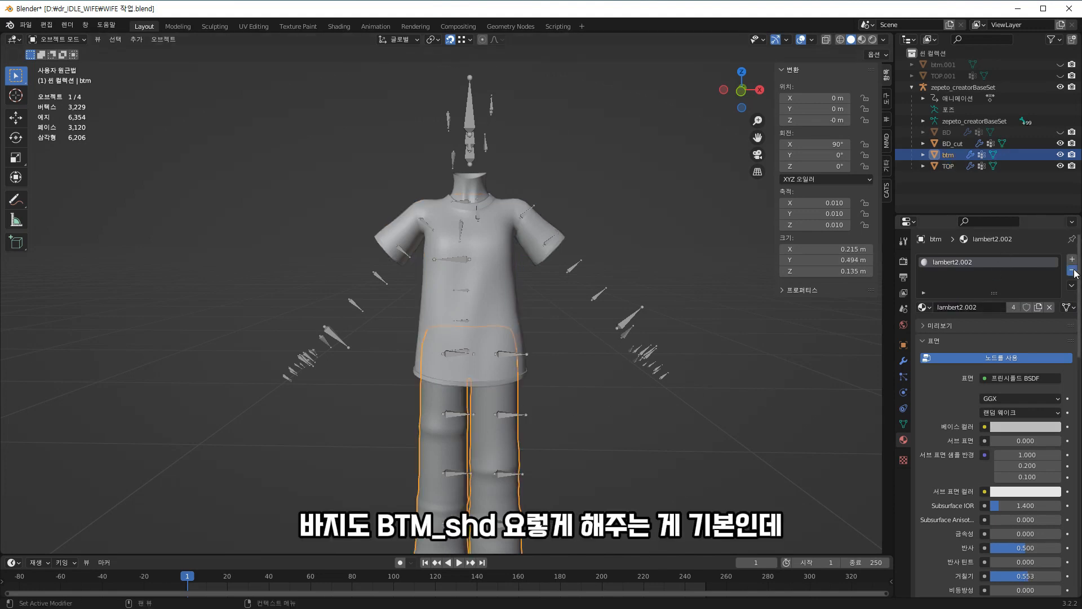
left_click(1049, 307)
left_click(971, 306)
double_click(988, 308)
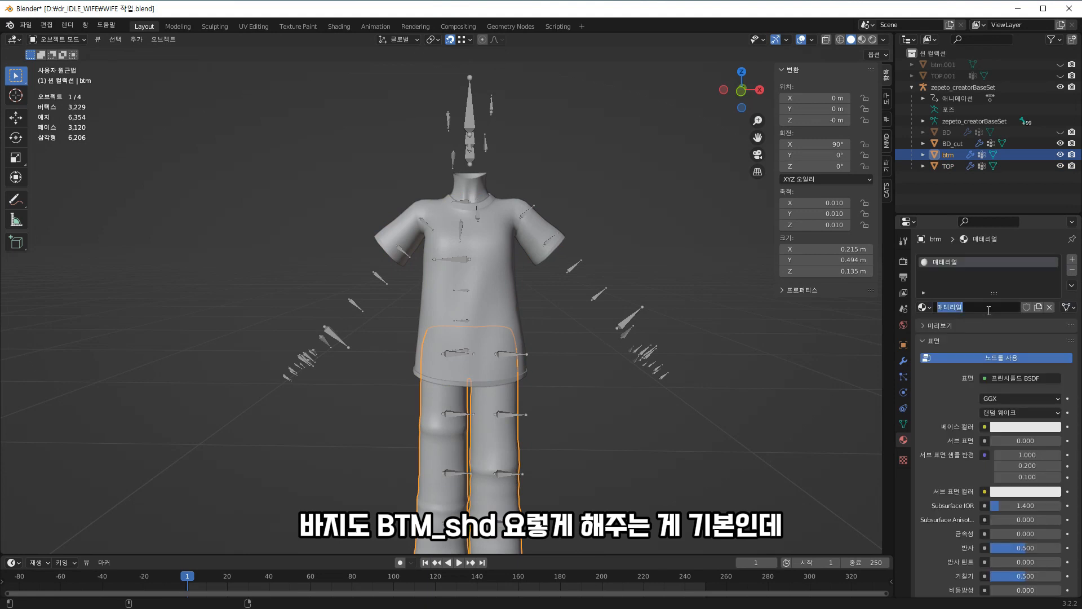
type("BTM_shd")
key("Return")
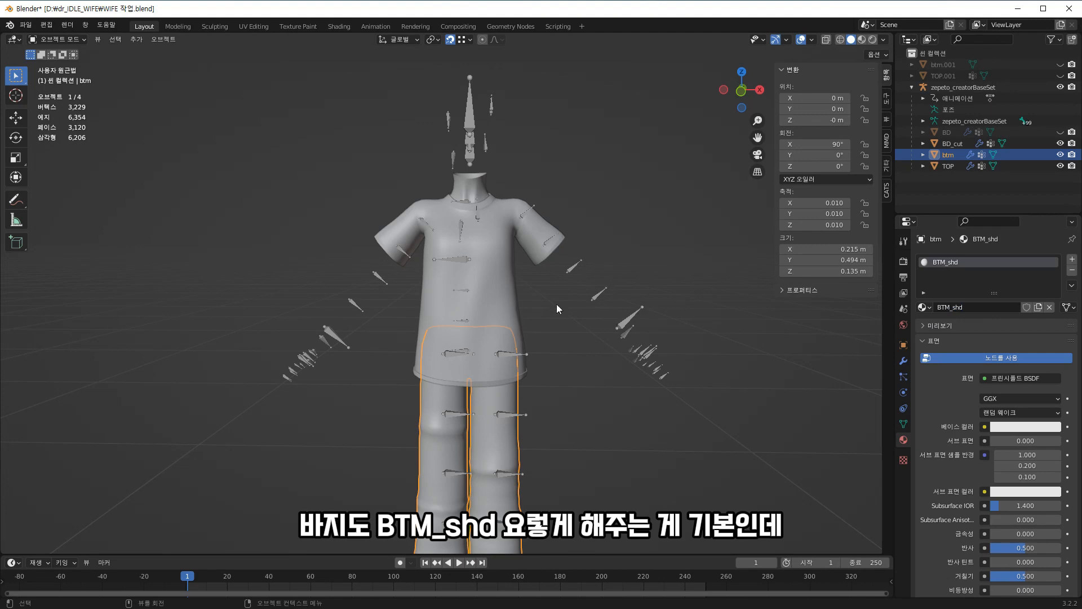
- Select the face loops around the inside and outside of the left sleeve cuff on the shirt TOP in Edit Mode
left_click(499, 304)
middle_click_drag(566, 316, 553, 364)
key("Tab")
scroll(572, 390, "up", 6)
key("alt+a")
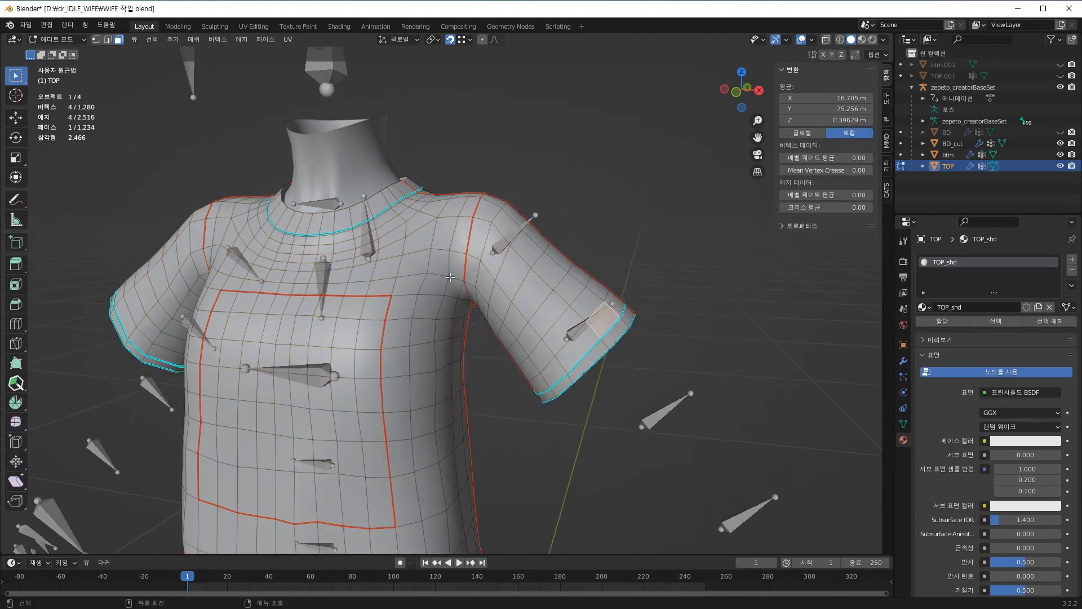
left_click(607, 346, "alt")
middle_click_drag(607, 347, 552, 245)
left_click(553, 245, "alt+shift")
left_click(561, 252, "alt+shift")
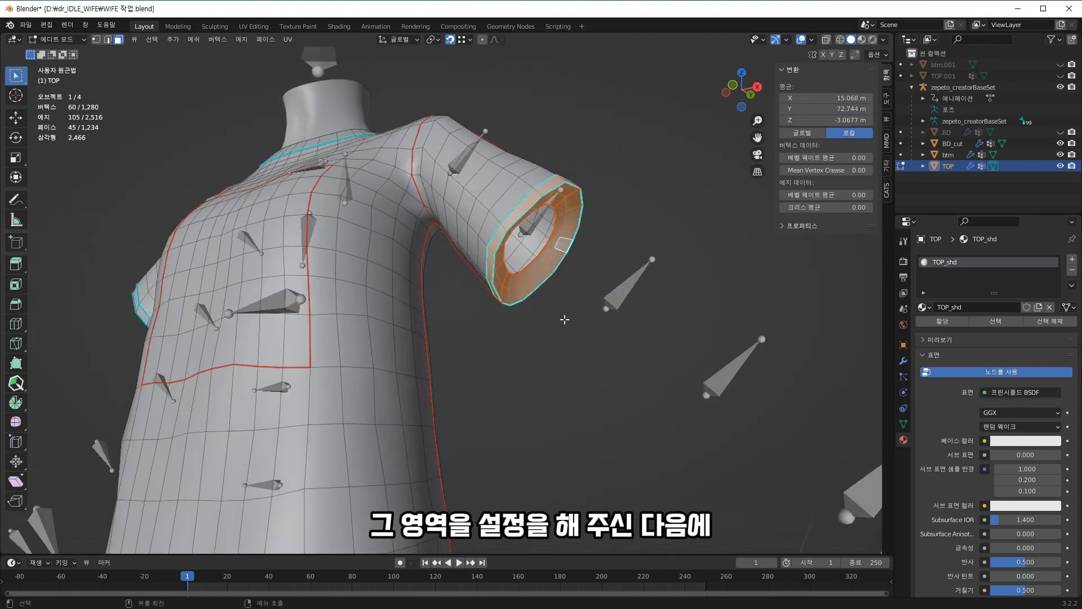
middle_click_drag(544, 207, 591, 357)
scroll(529, 221, "down", 3)
middle_click_drag(529, 221, 544, 231)
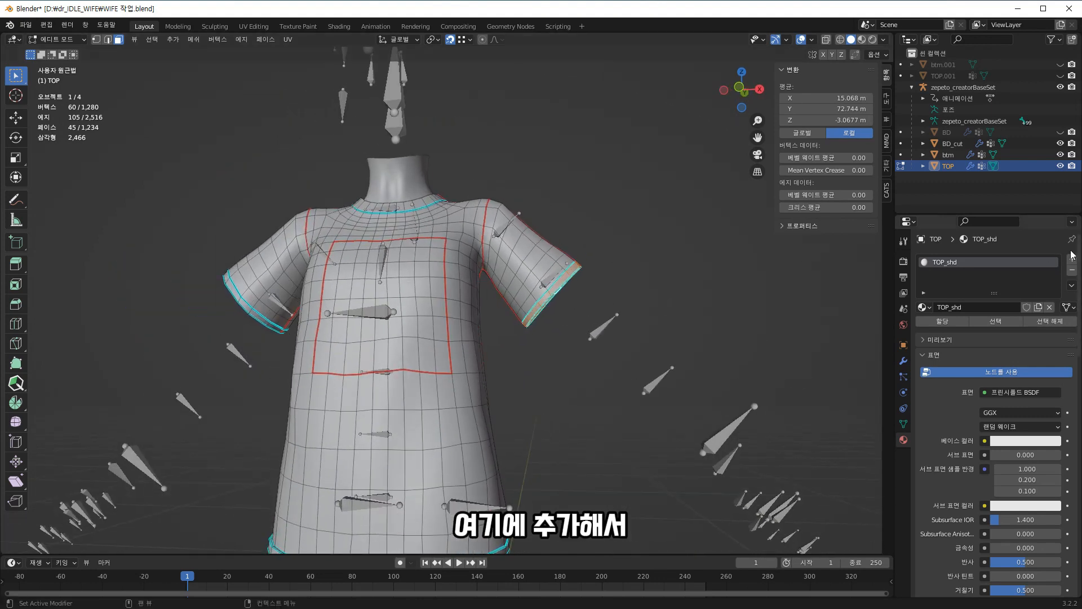
- Add a second material slot to the shirt TOP with a new material named fur
left_click(1072, 260)
left_click(975, 329)
left_click(980, 332)
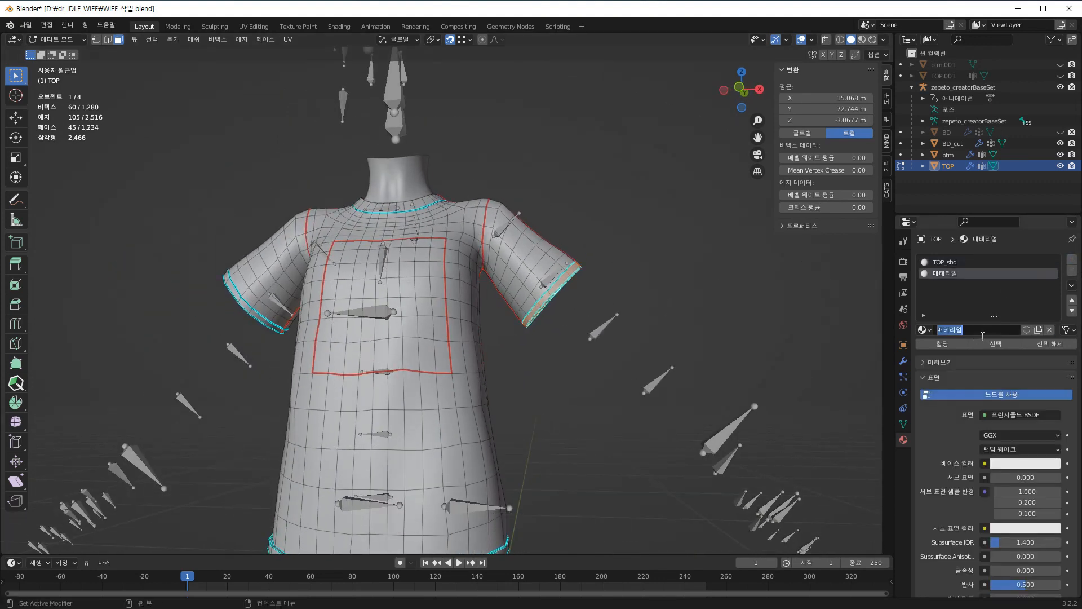
key("BackSpace")
type("fur")
key("Return")
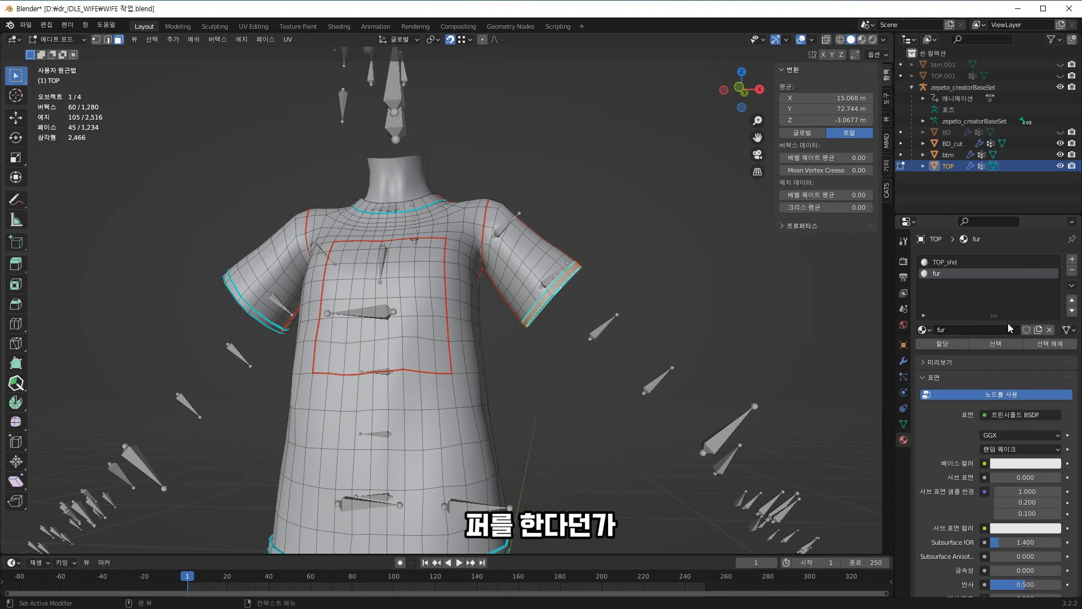
- Rename the shirt's fur material as trans
left_click(965, 329)
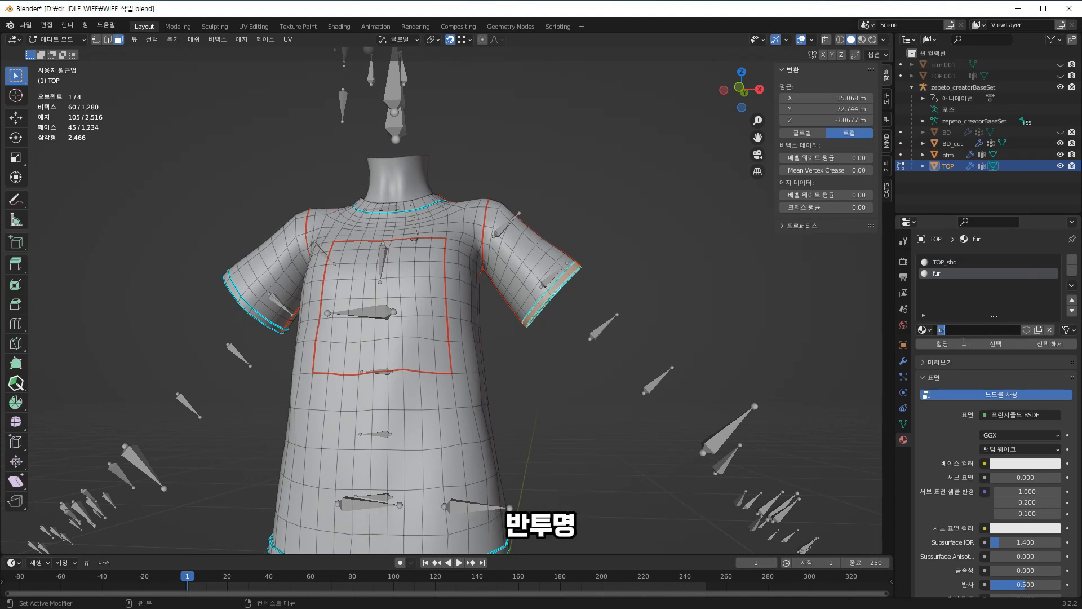
type("trans")
key("Return")
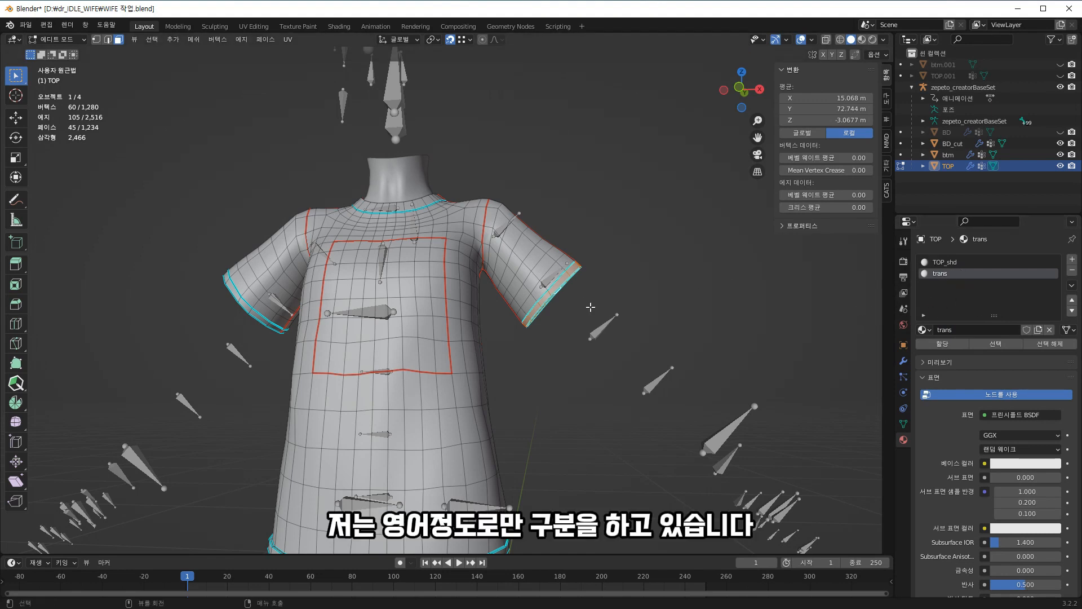
- Return the shirt to Object Mode and switch the viewport to Material Preview shading
middle_click_drag(658, 311, 715, 323)
scroll(715, 323, "down", 4)
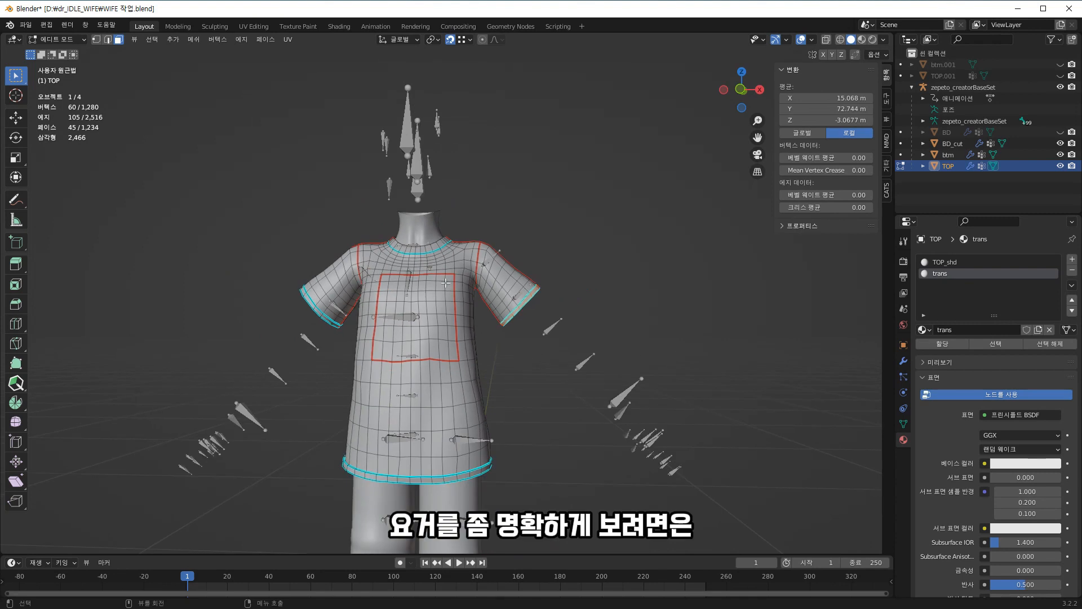
left_click(56, 39)
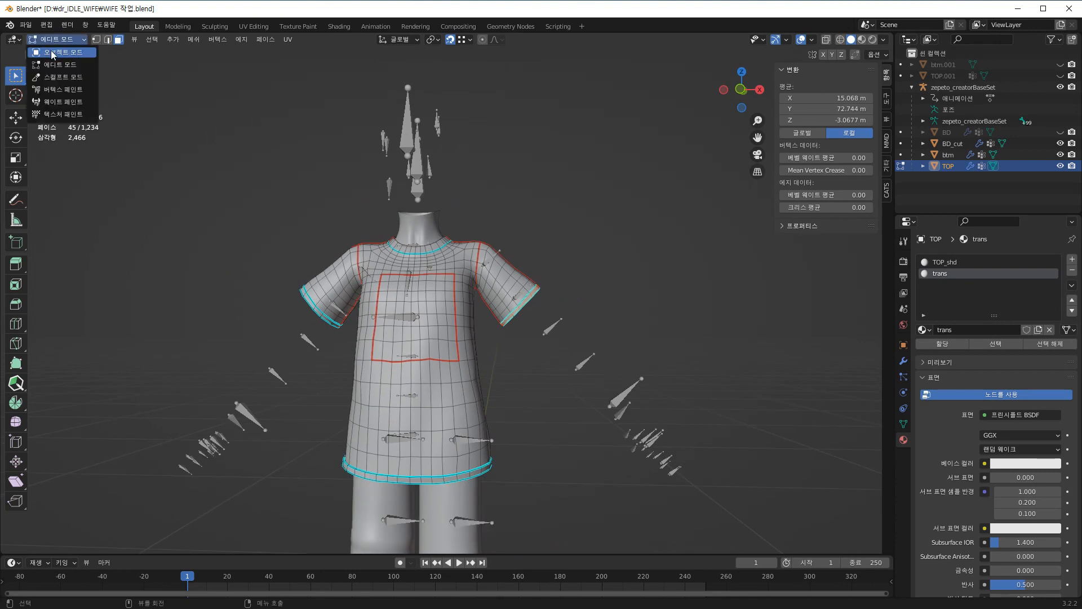
left_click(56, 53)
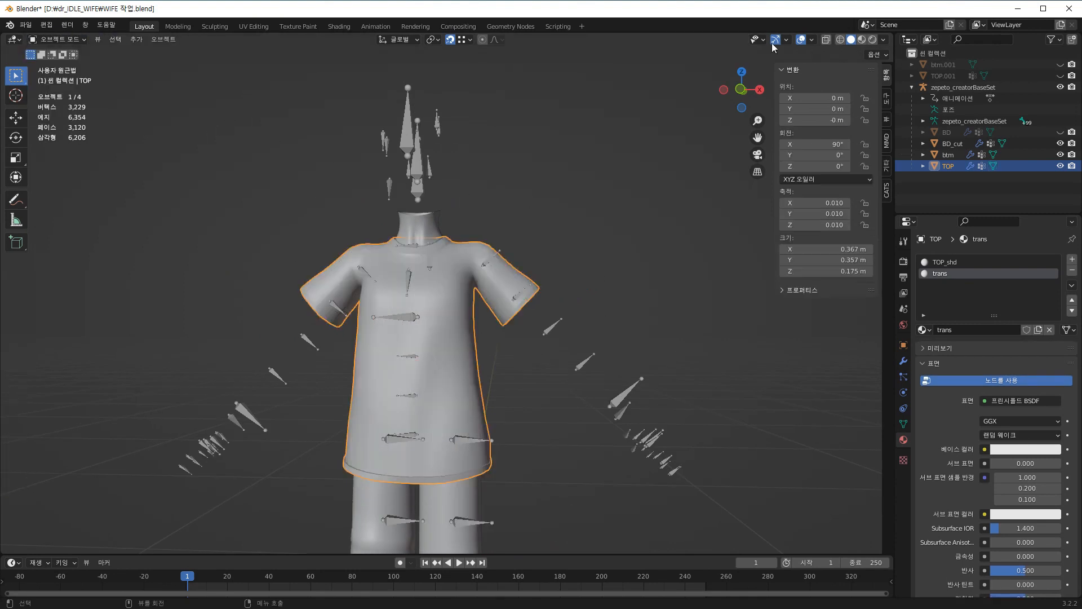
left_click(862, 40)
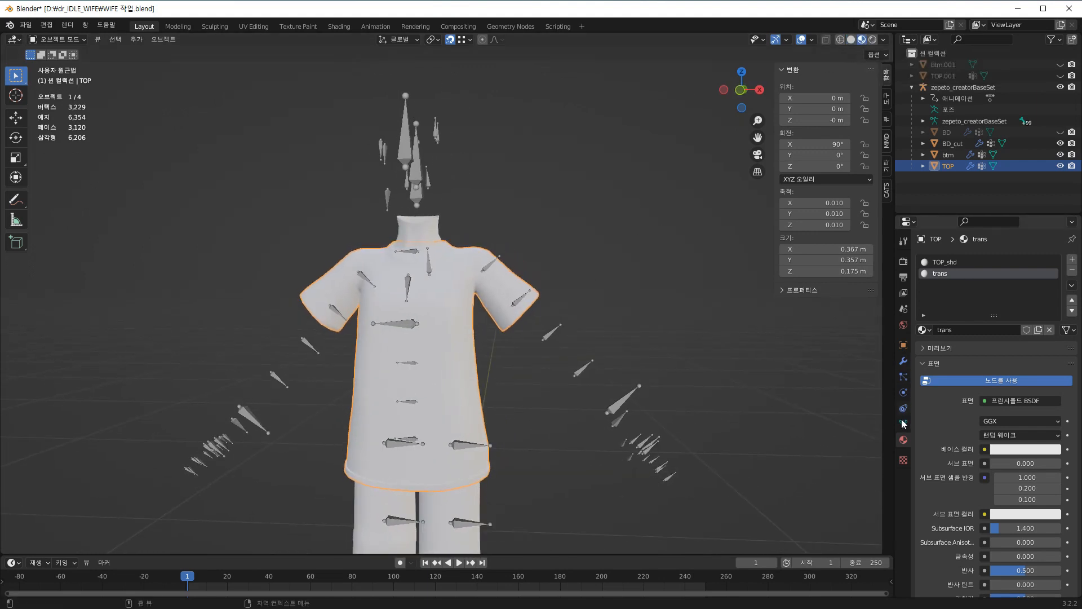
- Set the base color of the shirt's TOP_shd material to blue with hue 0.666 and saturation 1.000
left_click(952, 264)
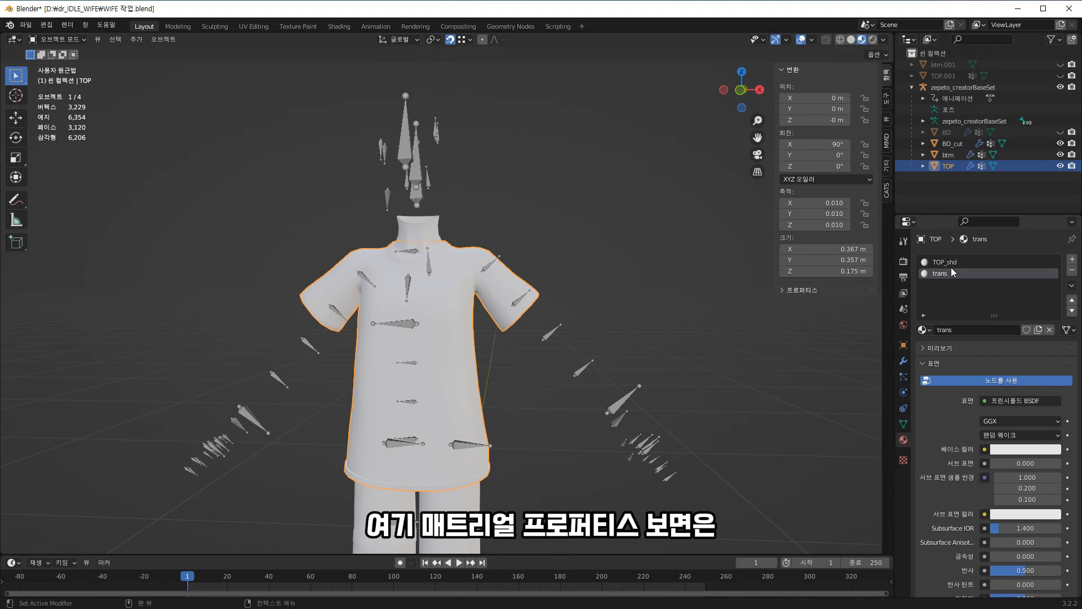
left_click(1021, 447)
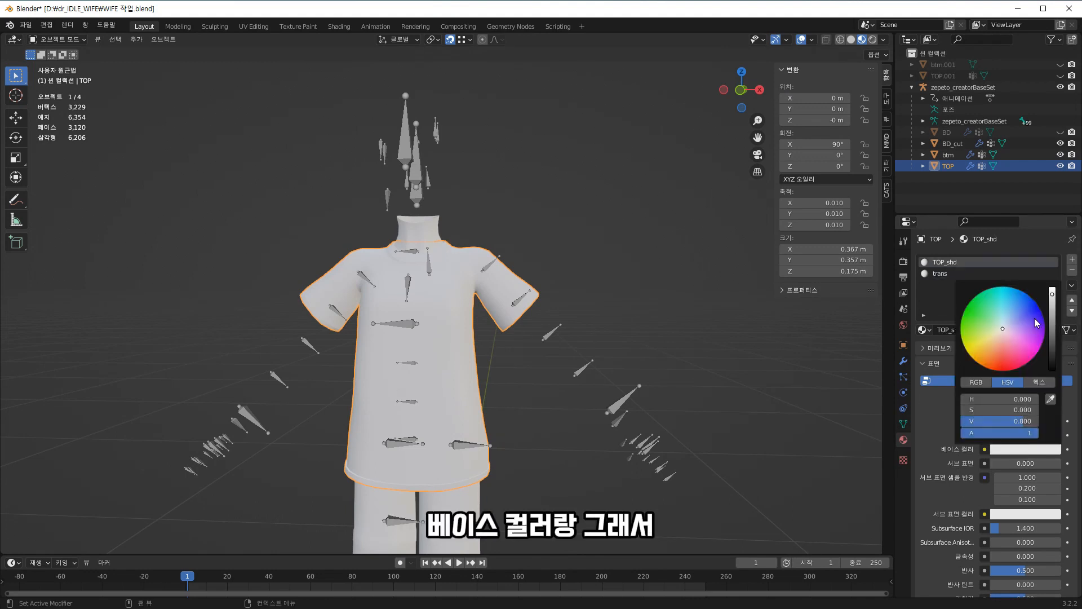
left_click(1026, 450)
left_click_drag(1014, 323, 1038, 306)
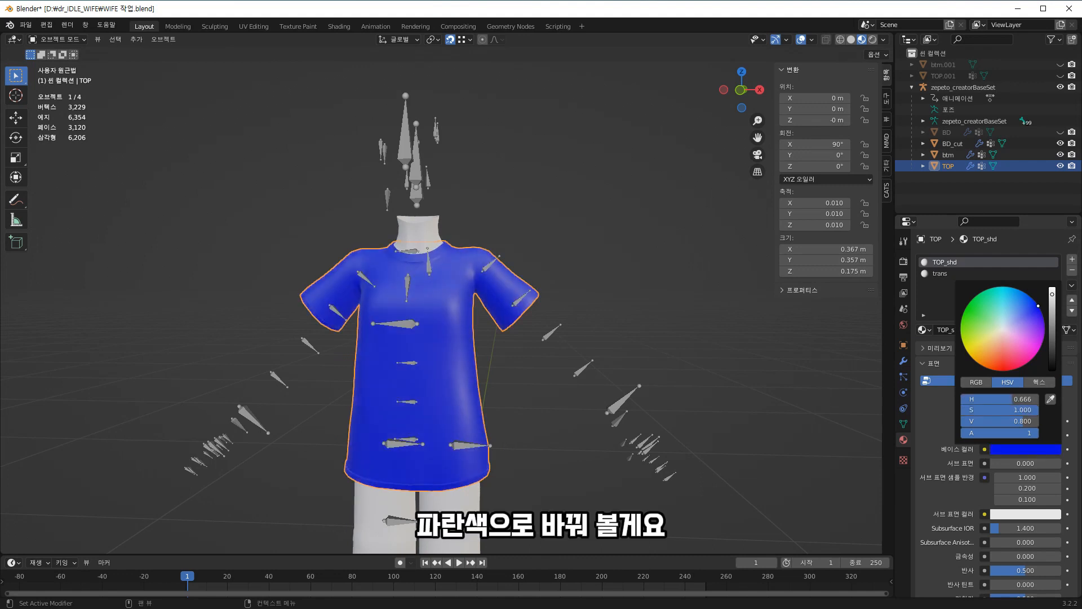
left_click(851, 373)
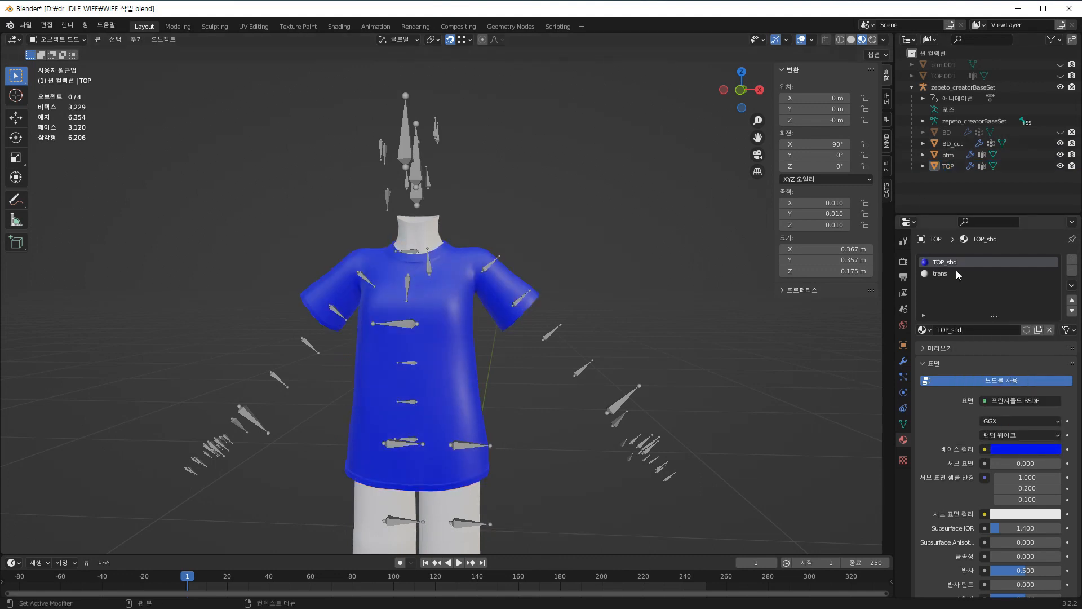
- Assign the trans material to the selected sleeve cuff faces of the shirt in Edit Mode
left_click(956, 273)
scroll(562, 326, "up", 3)
scroll(593, 355, "down", 2)
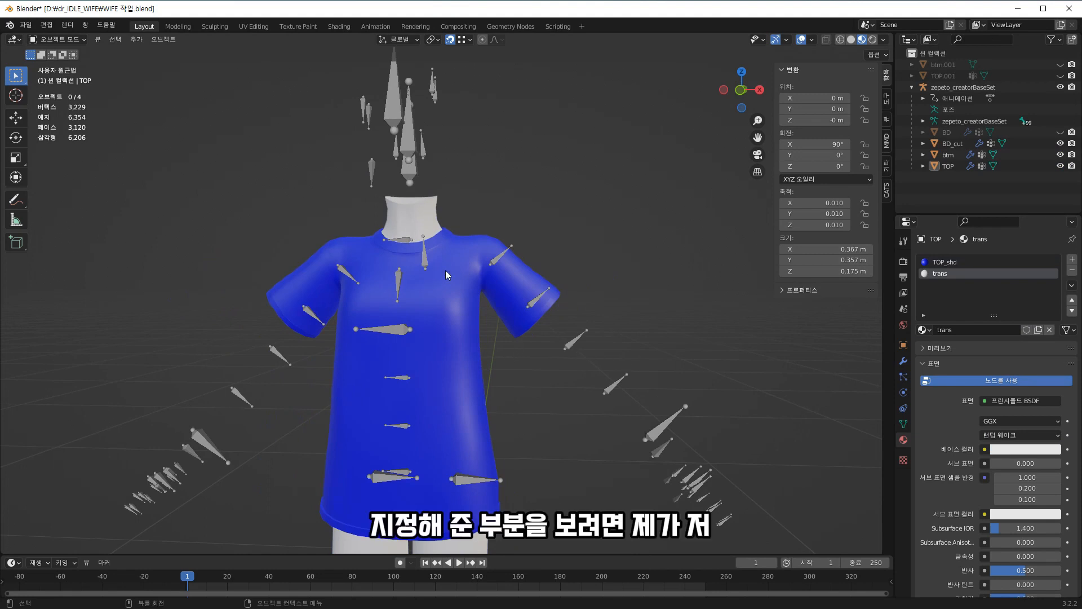
key("Tab")
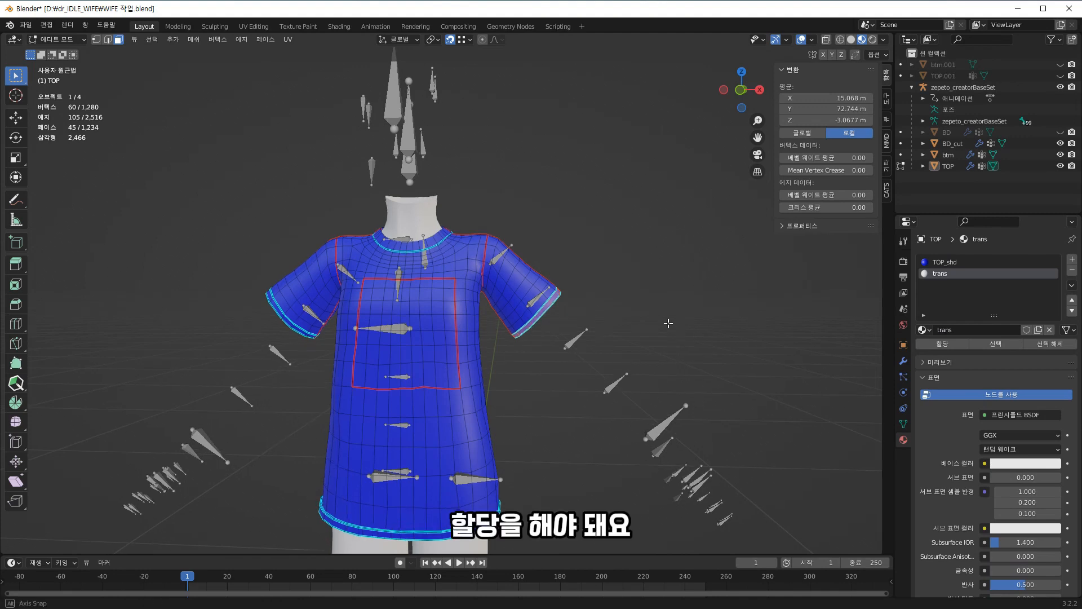
mouse_move(701, 325)
middle_mouse_down()
mouse_move(582, 334)
mouse_move(690, 327)
middle_mouse_up()
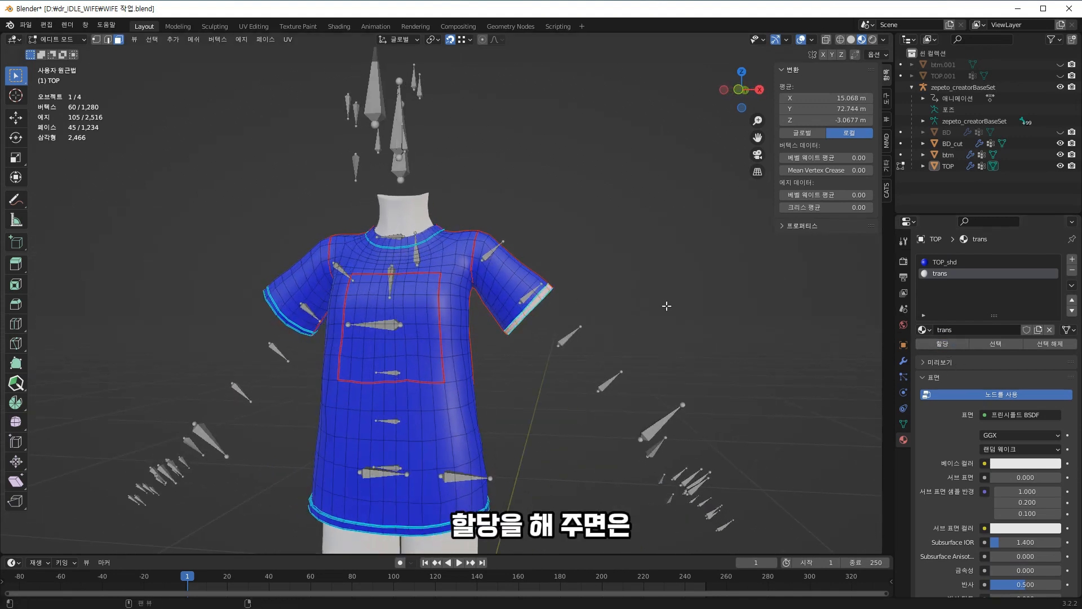
key("Tab")
scroll(664, 386, "up", 4)
key("Tab")
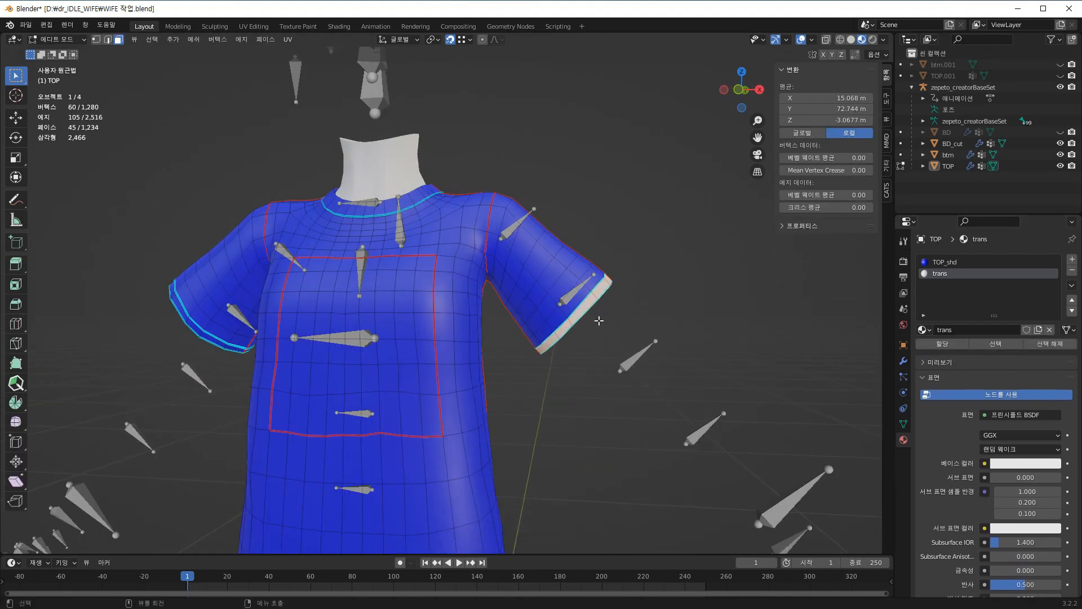
scroll(621, 296, "up", 3)
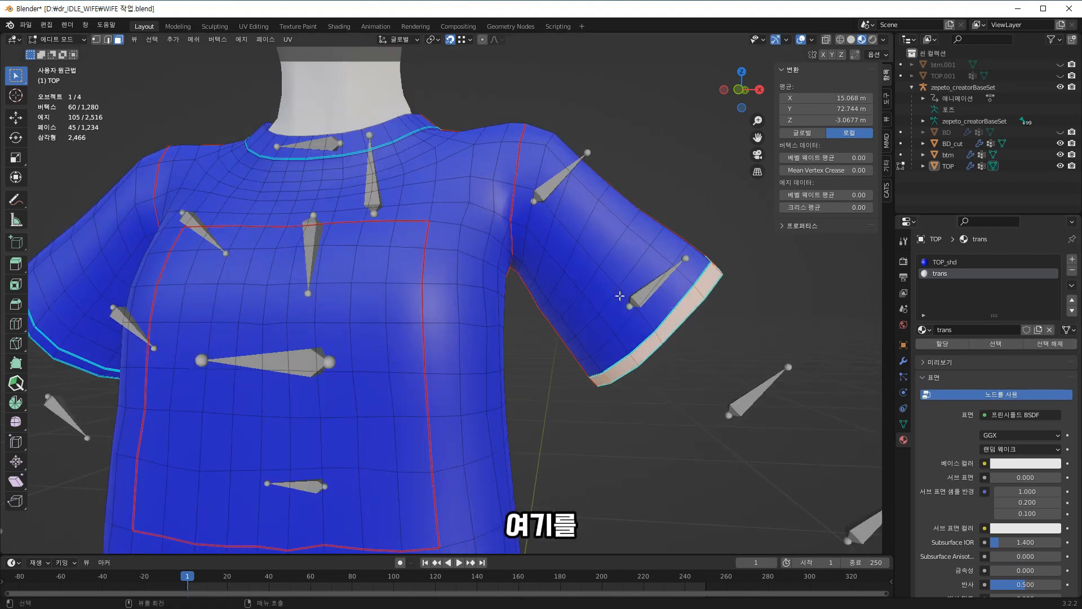
- Select the faces of the rectangular chest panel on the shirt and assign the trans material to them
scroll(661, 299, "down", 3)
middle_click_drag(394, 304, 416, 303)
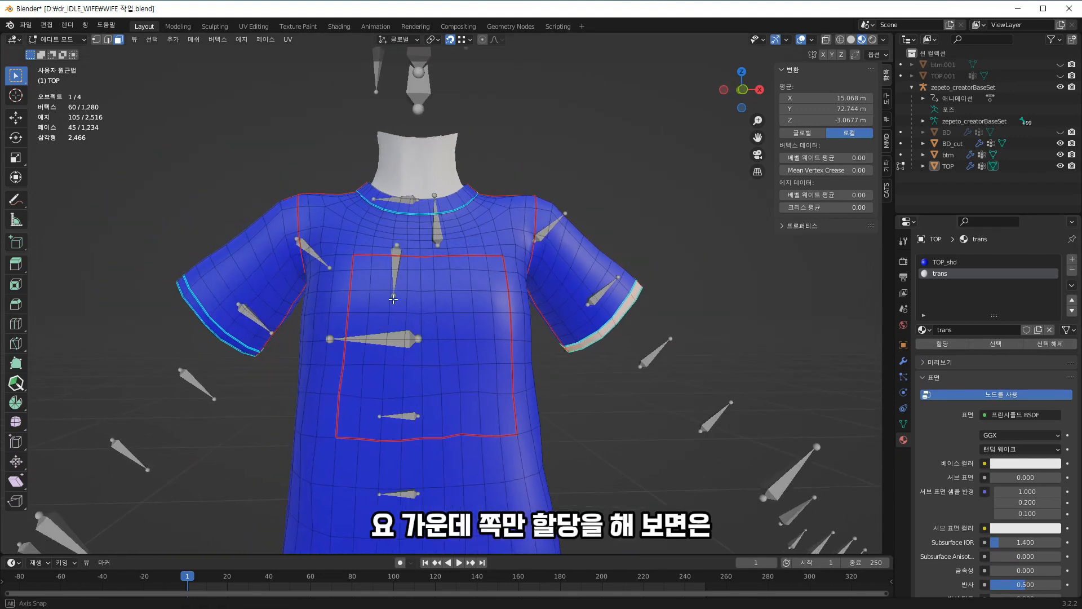
scroll(380, 286, "down", 1)
left_click_drag(384, 275, 494, 394)
left_click(375, 390, "shift")
left_click(945, 276)
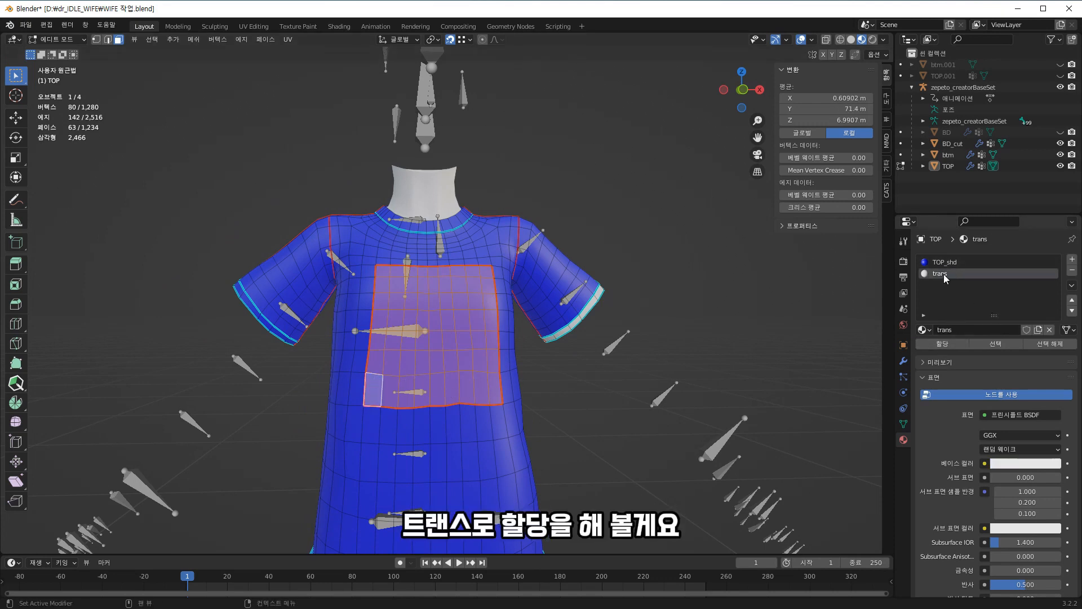
left_click(941, 344)
scroll(326, 341, "down", 1)
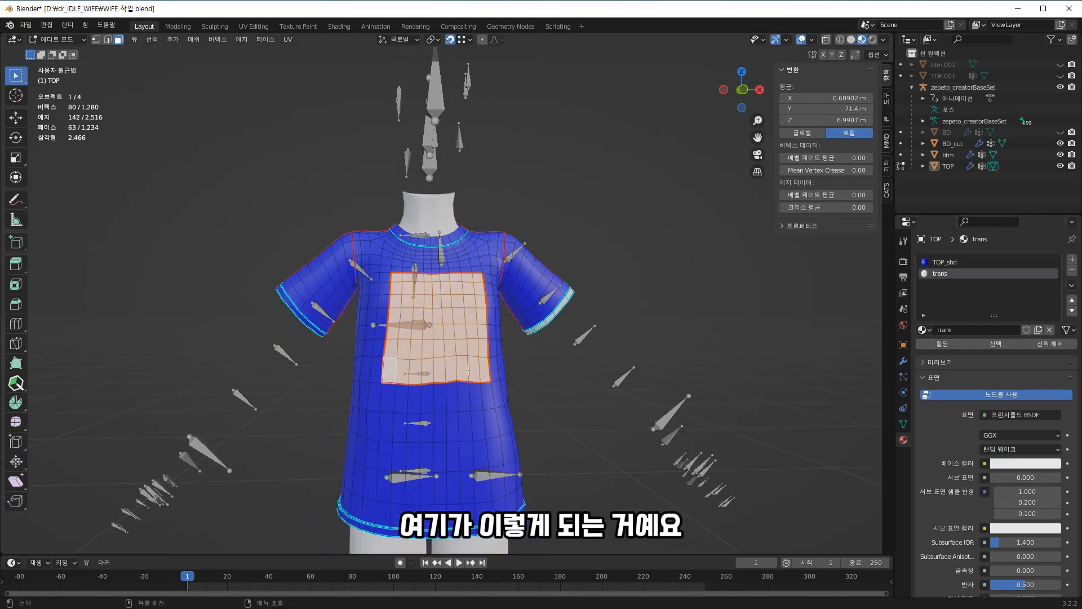
- Return to Object Mode and remove the trans material slot from the shirt
left_click(56, 39)
left_click(57, 53)
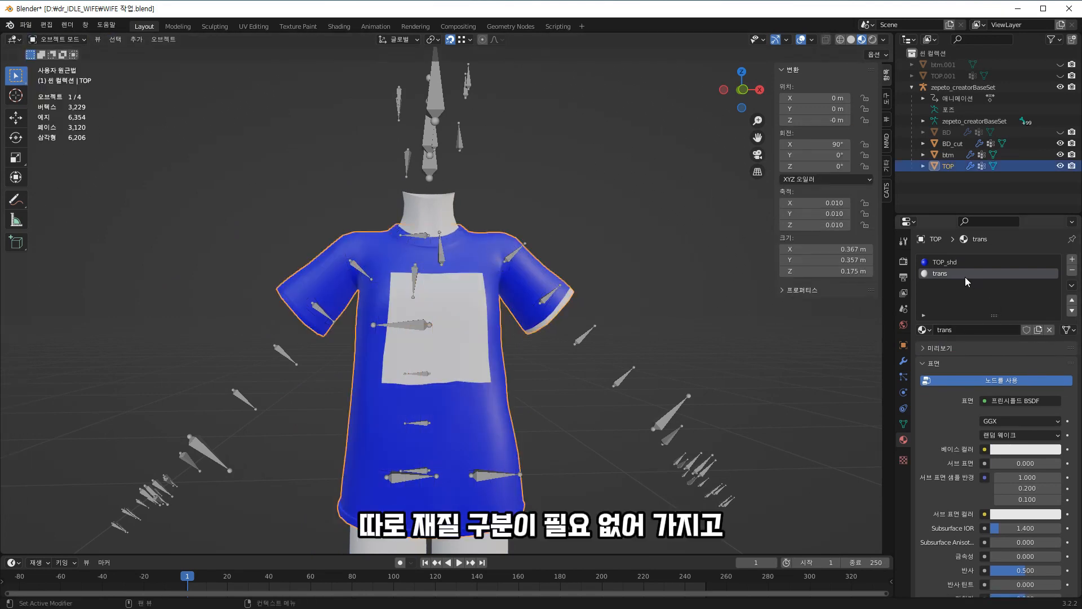
left_click(1073, 275)
scroll(634, 384, "down", 3)
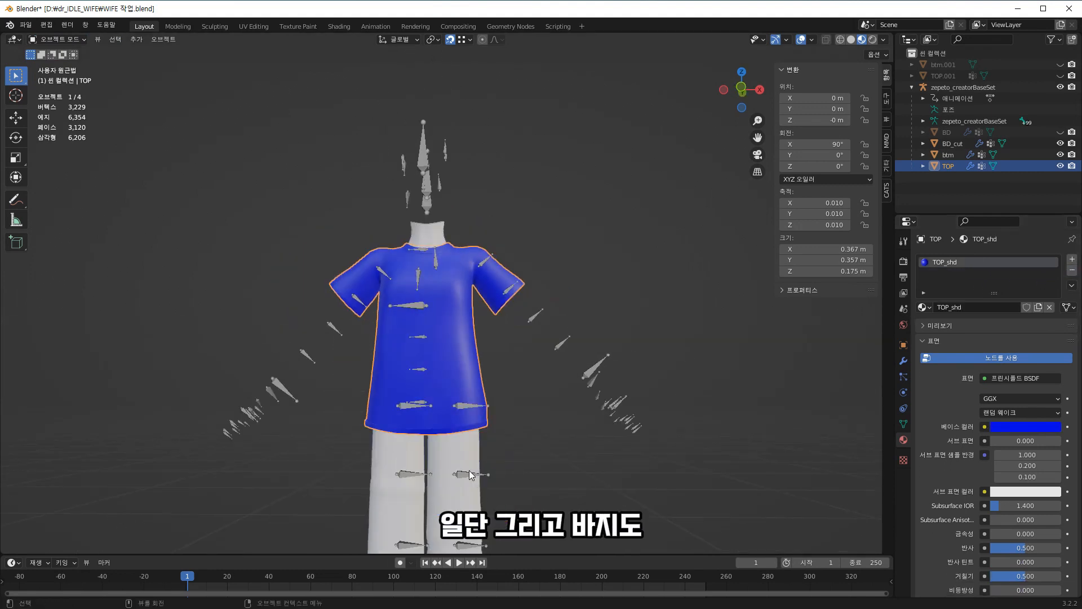
- Set the base color of the BTM_shd material on the pants btm to red
left_click(464, 461)
left_click(1039, 432)
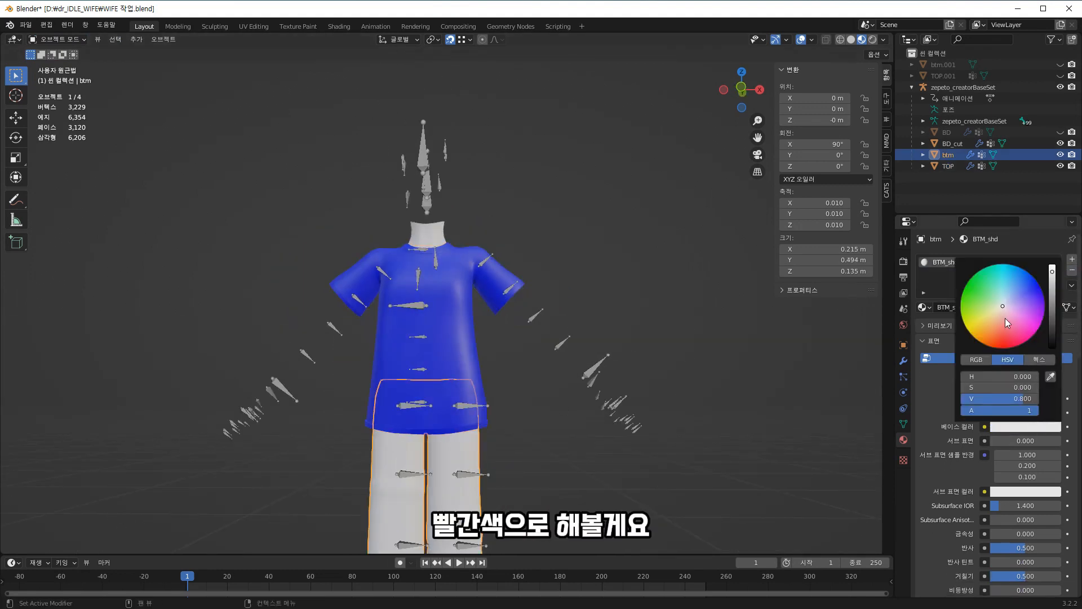
left_click_drag(1005, 319, 1004, 349)
left_click(594, 313)
middle_click_drag(670, 390, 692, 385, "shift")
scroll(692, 385, "down", 2)
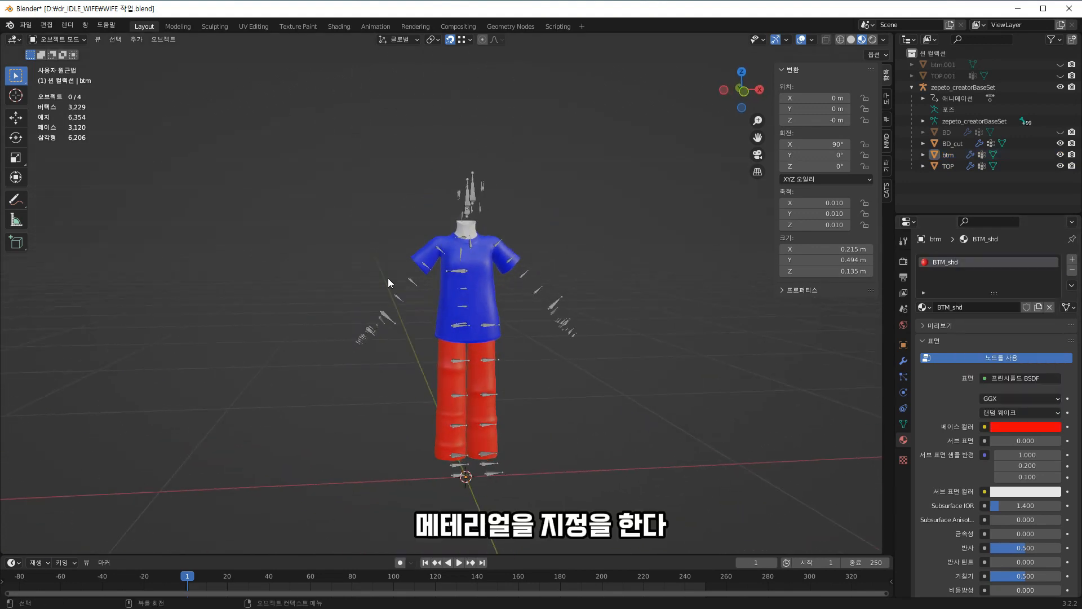
- Check the separate pieces BD_cut, btm and TOP by selecting them together and one at a time
mouse_move(677, 420)
middle_mouse_down()
mouse_move(639, 417)
mouse_move(676, 423)
middle_mouse_up()
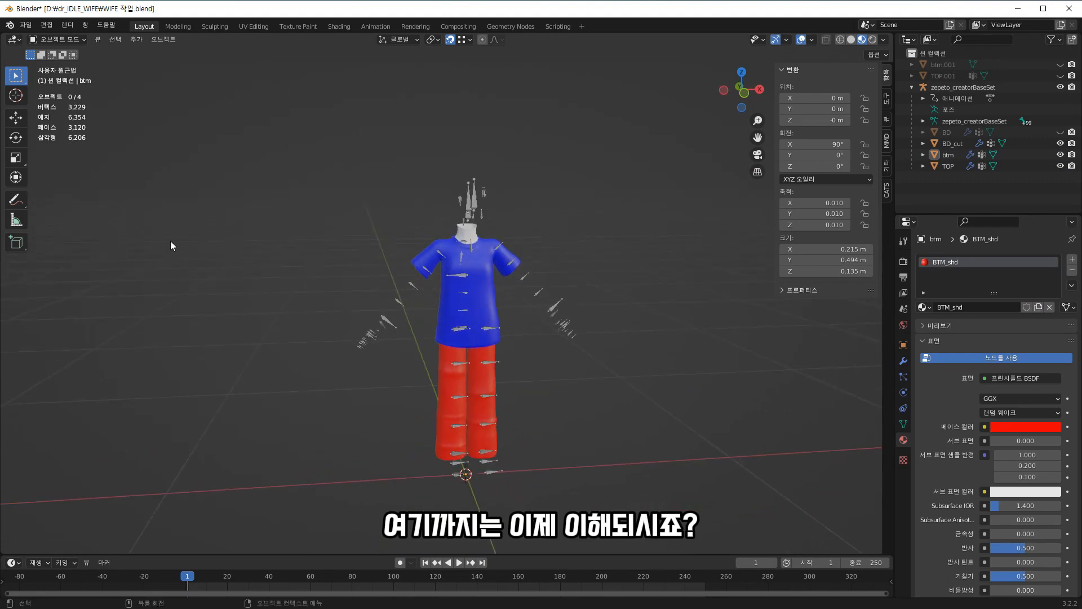
scroll(606, 372, "up", 2)
middle_click_drag(617, 398, 595, 396)
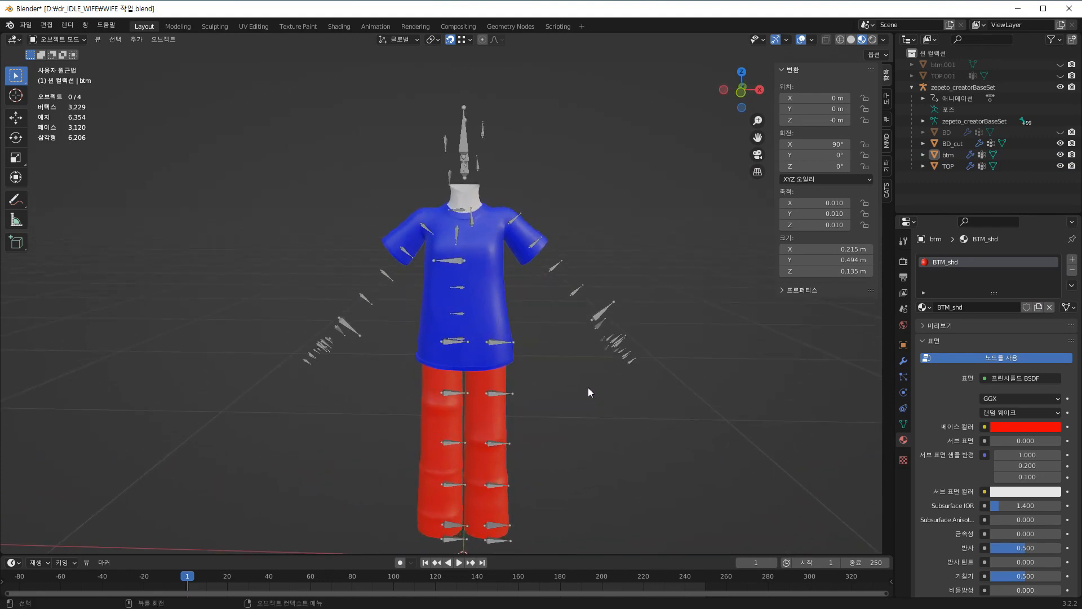
left_click(498, 377)
left_click(490, 279, "shift")
left_click(473, 195, "shift")
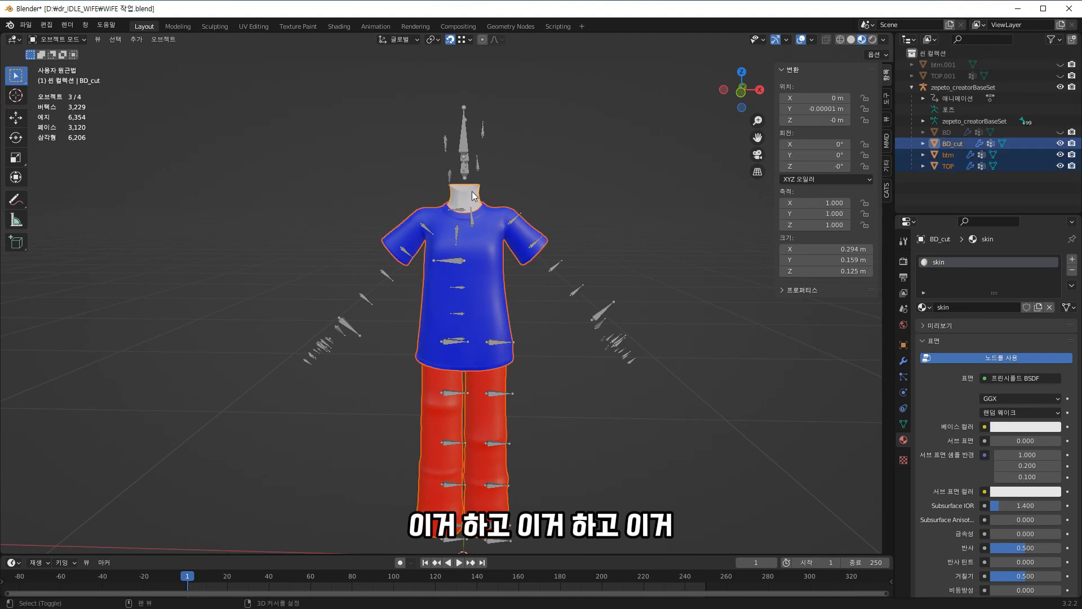
left_click(660, 174)
left_click(953, 144)
left_click(952, 167)
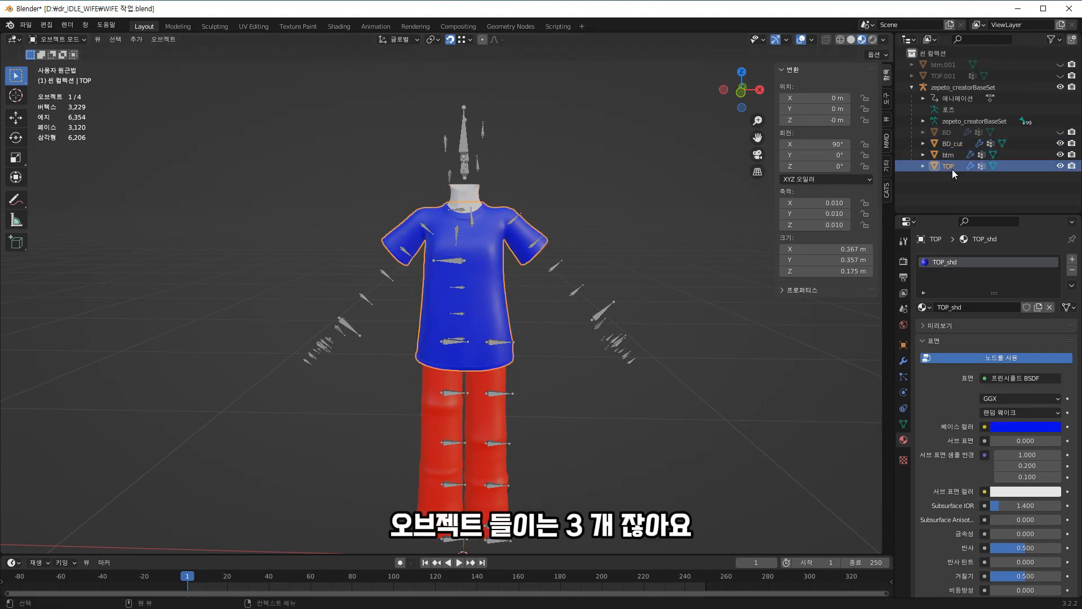
left_click(949, 144)
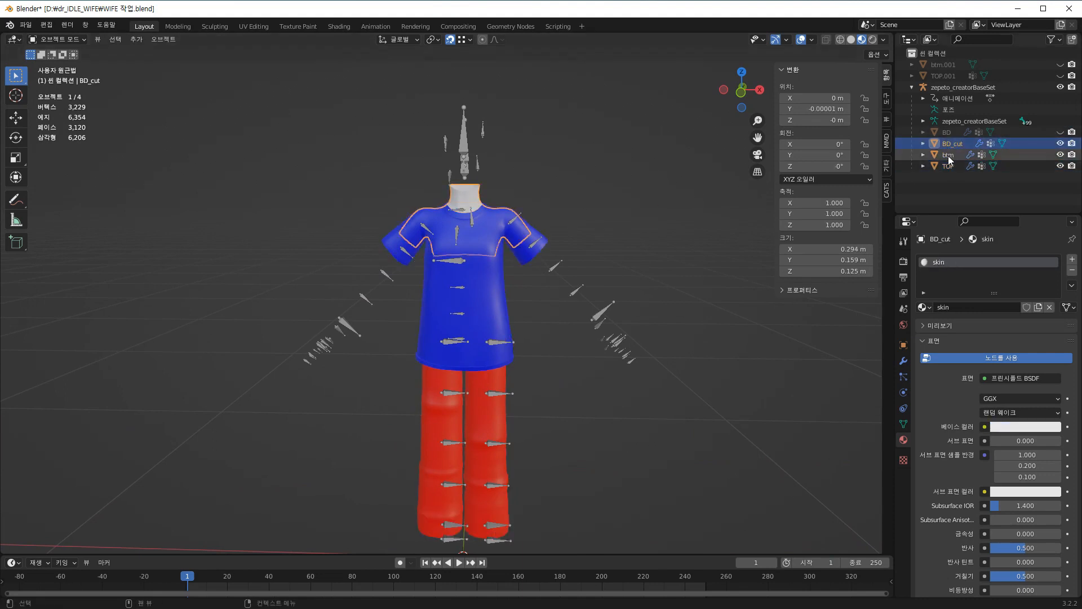
left_click(948, 155)
- Select TOP, btm and BD_cut with TOP as the active object and join them into one object
left_click(949, 165)
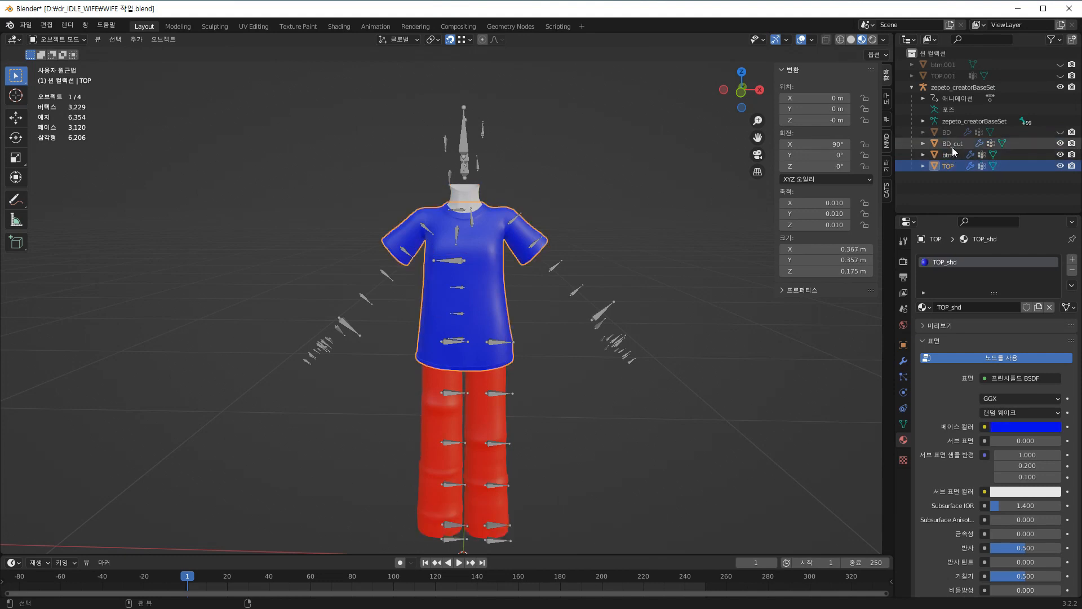
left_click(952, 145, "shift")
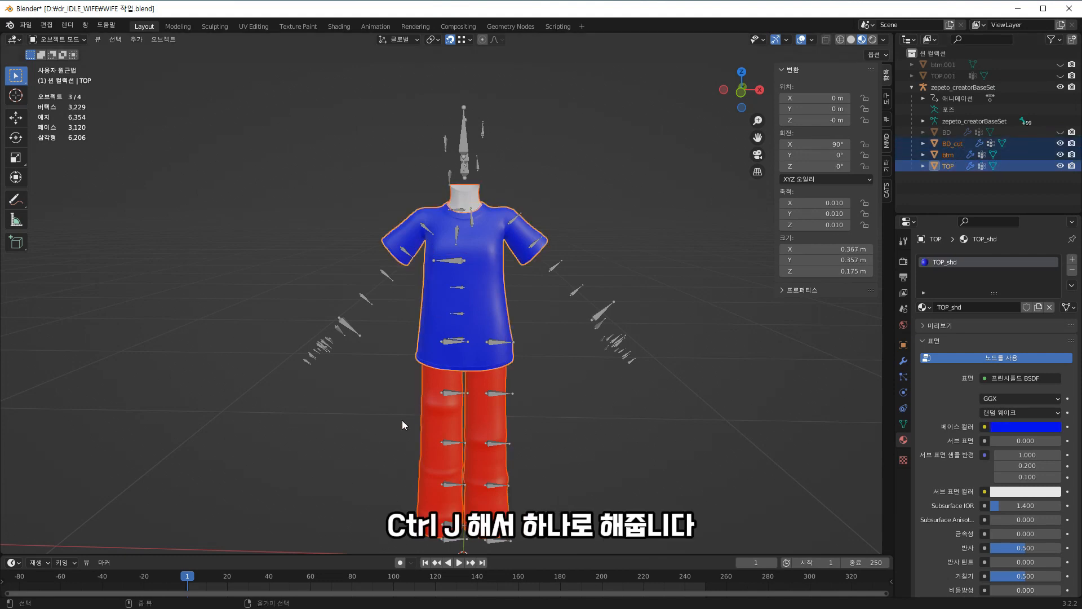
key("ctrl+j")
middle_click_drag(674, 391, 264, 331)
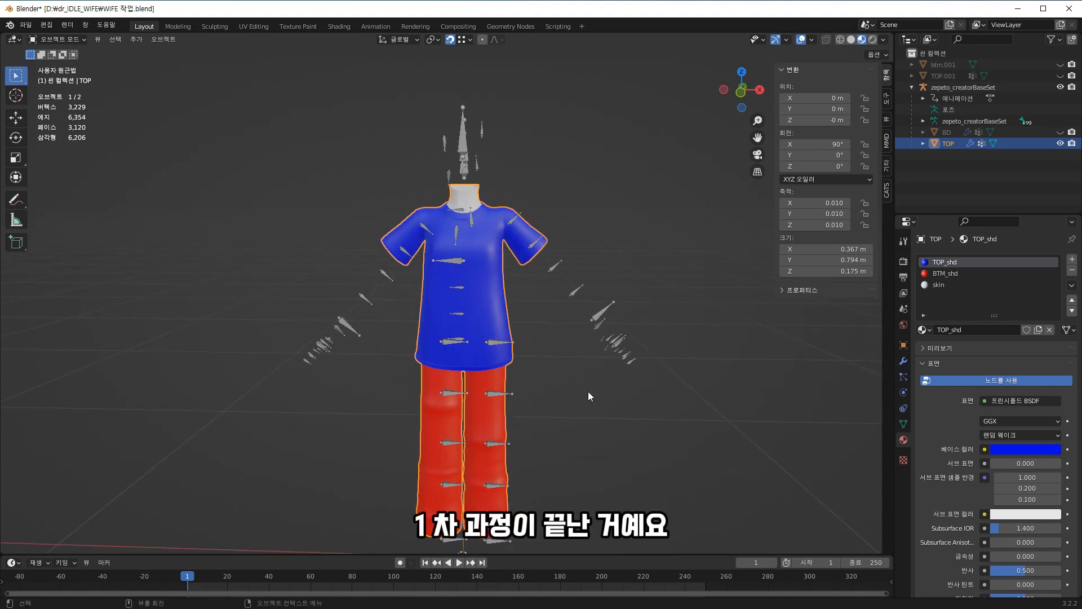
- Import the FBX file creatorBaseSet_zepeto from the bookmarked creatorBaseSet_zepeto folder to bring in the base mask
middle_click_drag(588, 391, 596, 423)
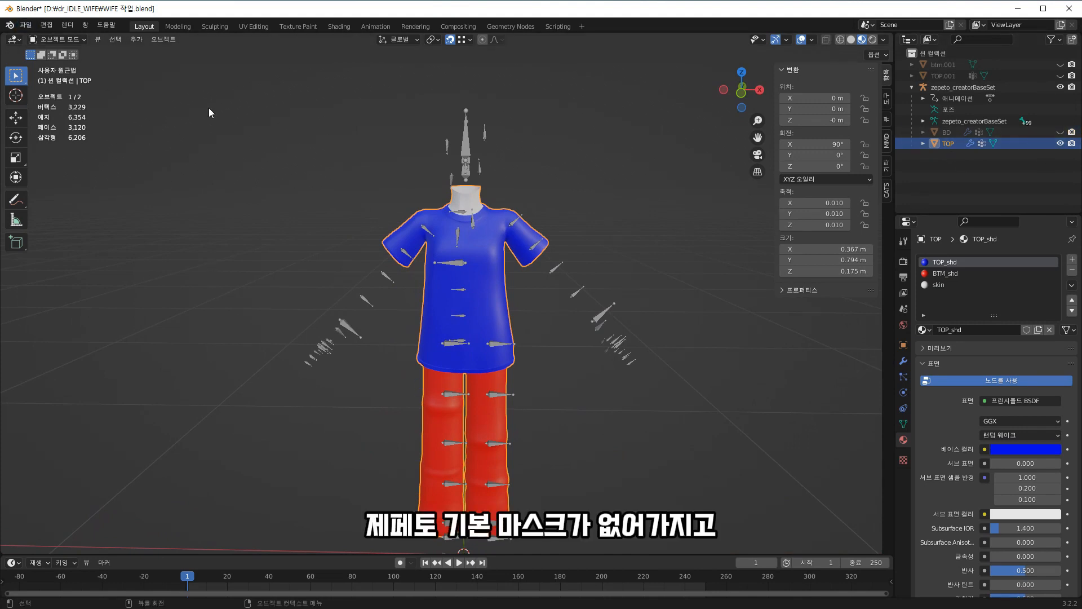
left_click(23, 25)
mouse_move(83, 175)
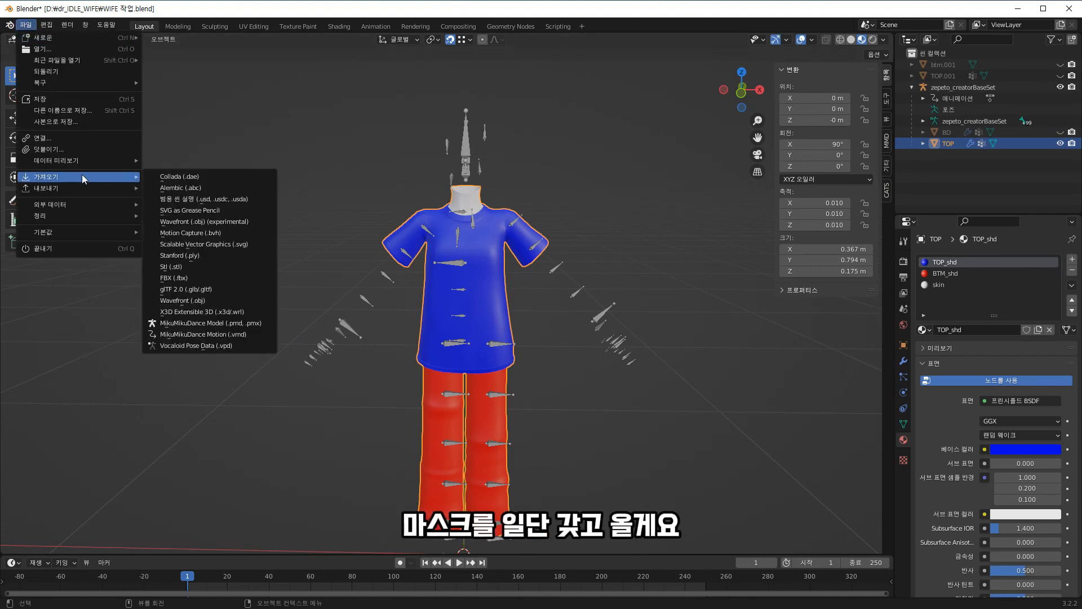
left_click(218, 279)
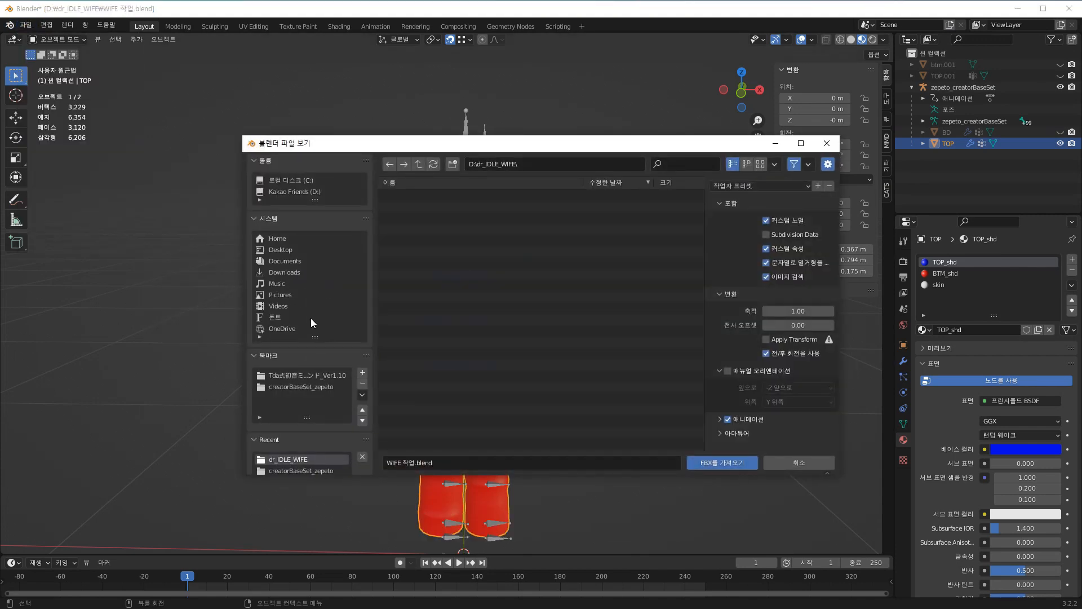
left_click(312, 386)
double_click(449, 197)
double_click(448, 198)
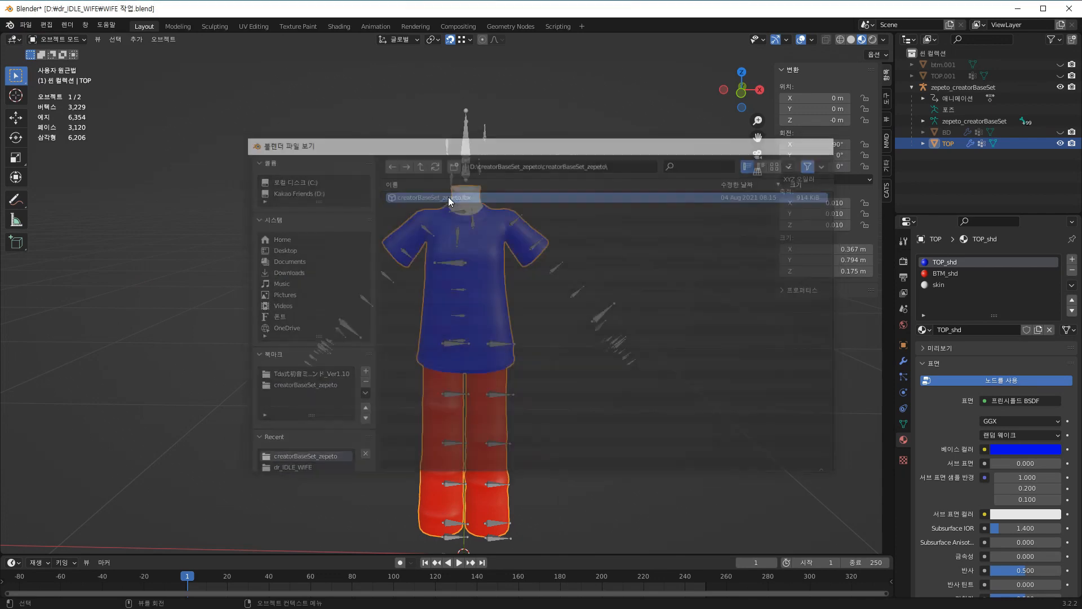
- Switch to solid shading in front view and compare the arm pose of the TOP outfit with the imported mask
key("KP_1")
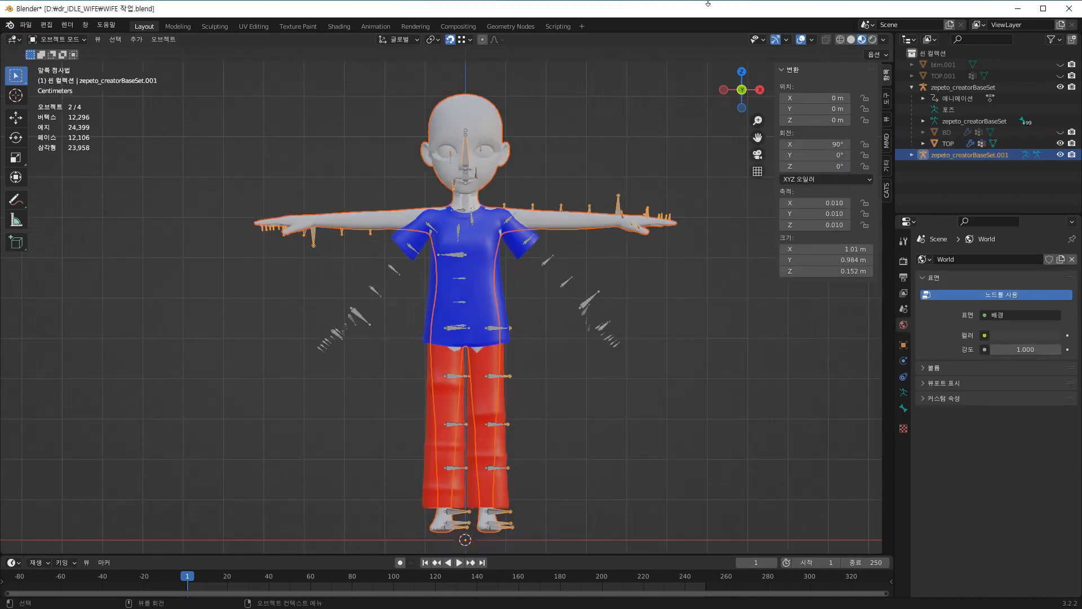
left_click(852, 40)
left_click(564, 158)
scroll(562, 197, "up", 3)
scroll(507, 233, "down", 2)
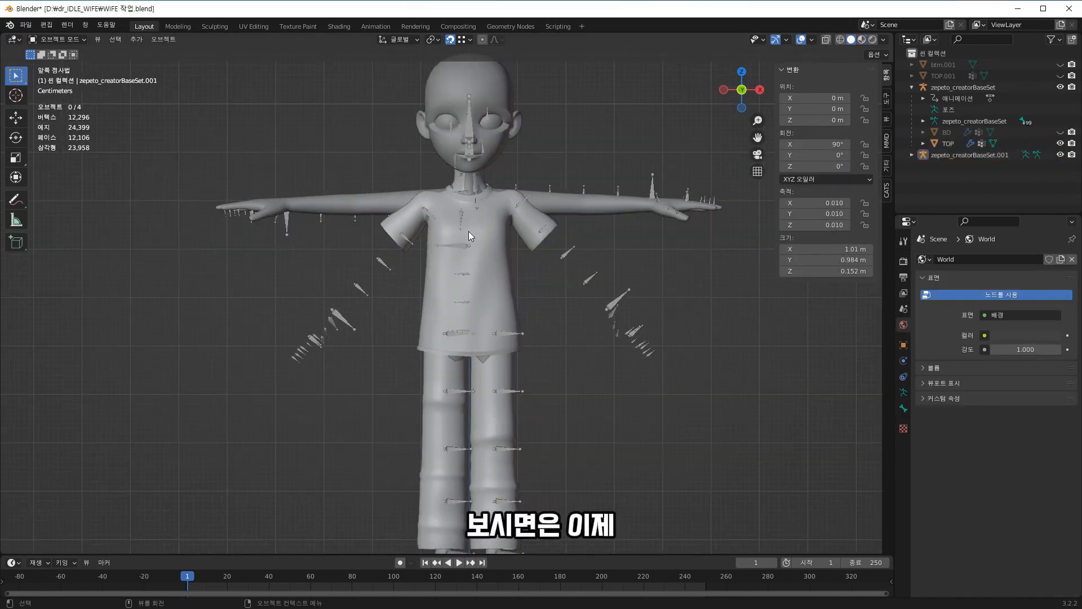
left_click(366, 210)
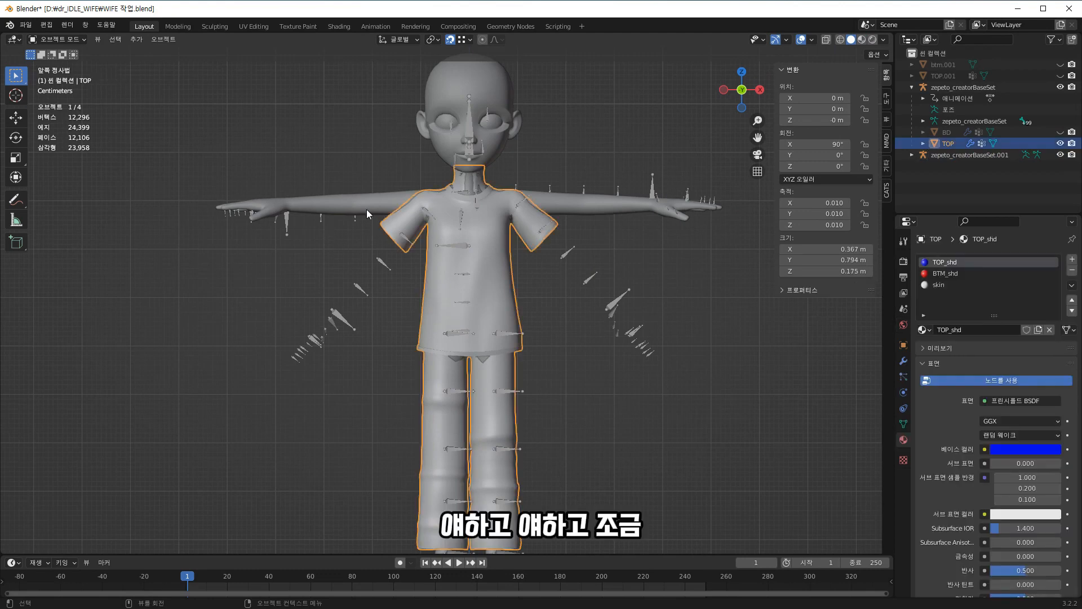
left_click(493, 235)
left_click(375, 194)
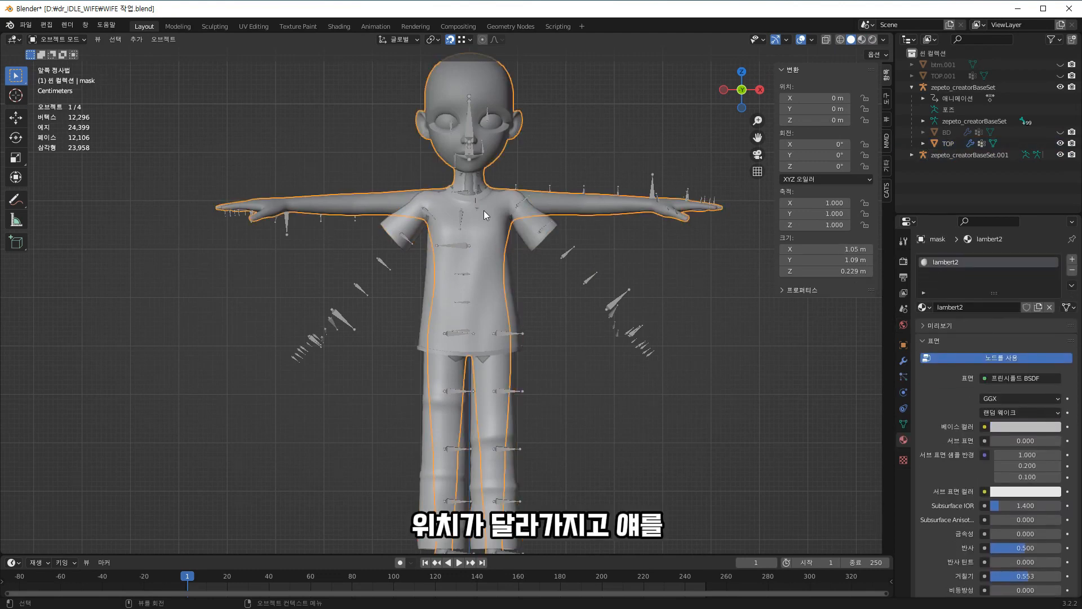
left_click(495, 225)
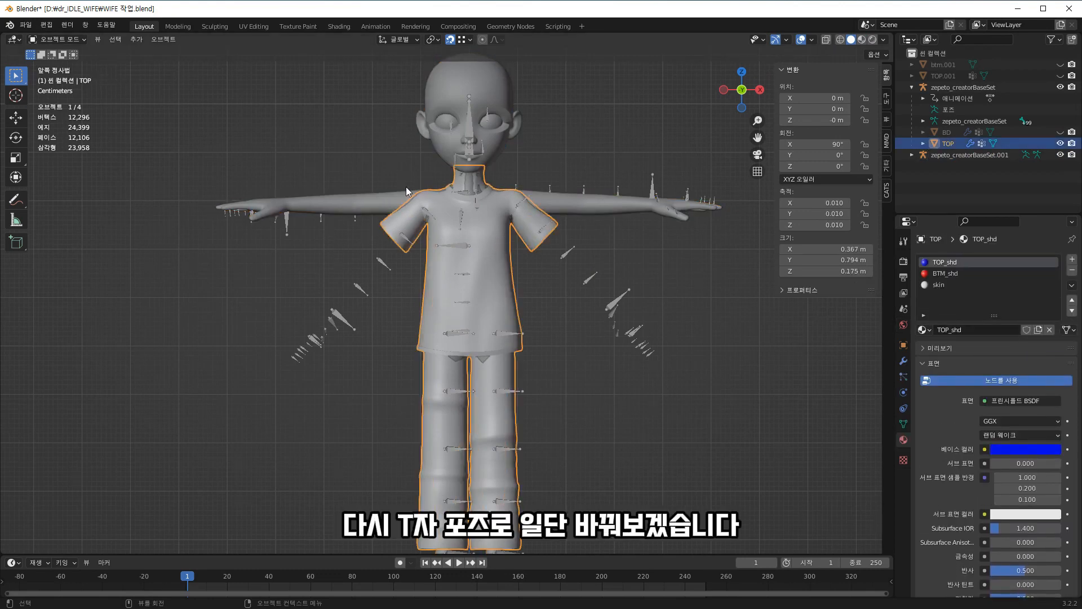
- Put the outfit's zepeto_creatorBaseSet armature in Pose Mode and rotate the shoulder_R bone by 7.5° in front view
left_click(433, 218)
left_click(48, 39)
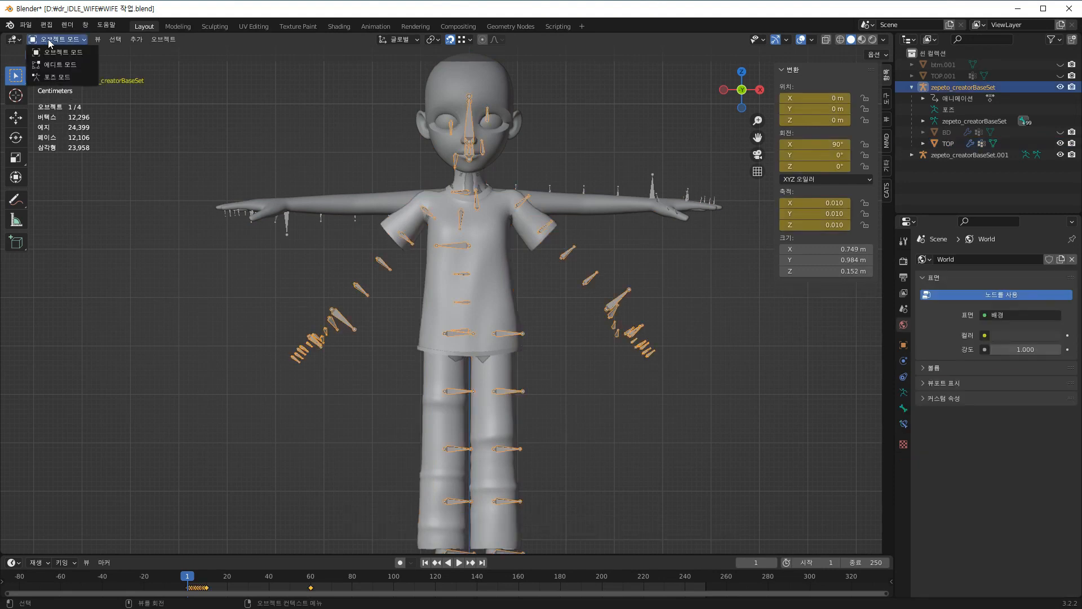
left_click(63, 77)
left_click(462, 213)
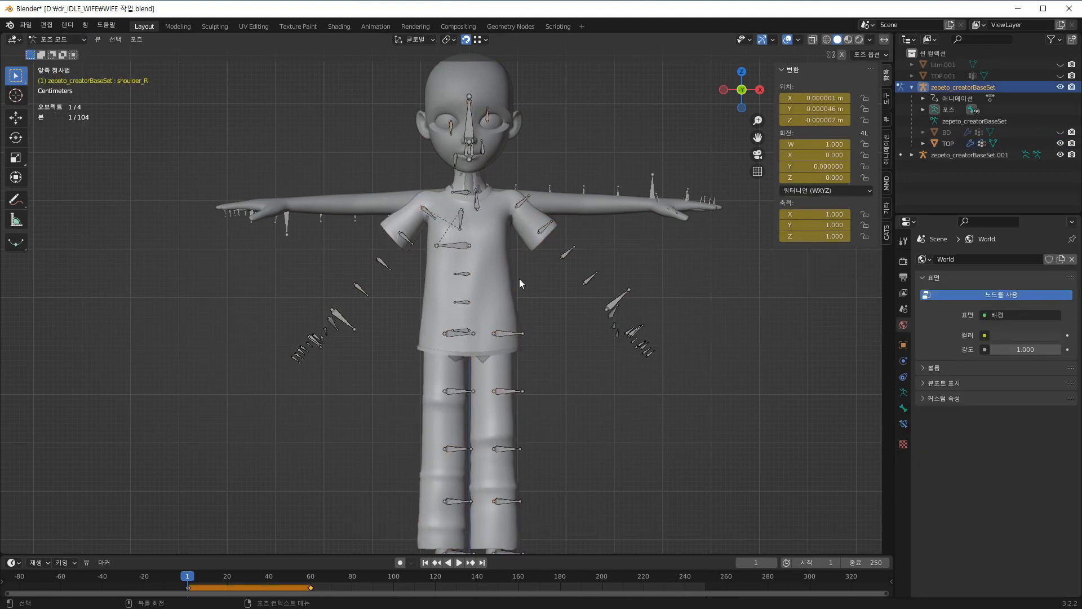
key("r")
left_click(491, 357)
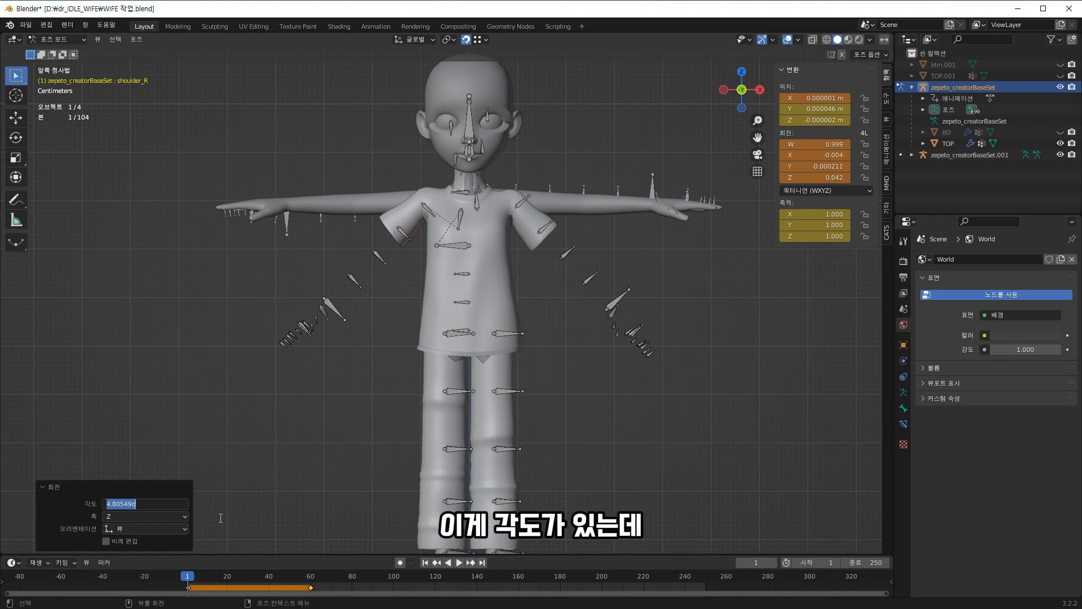
type("7.5")
key("Return")
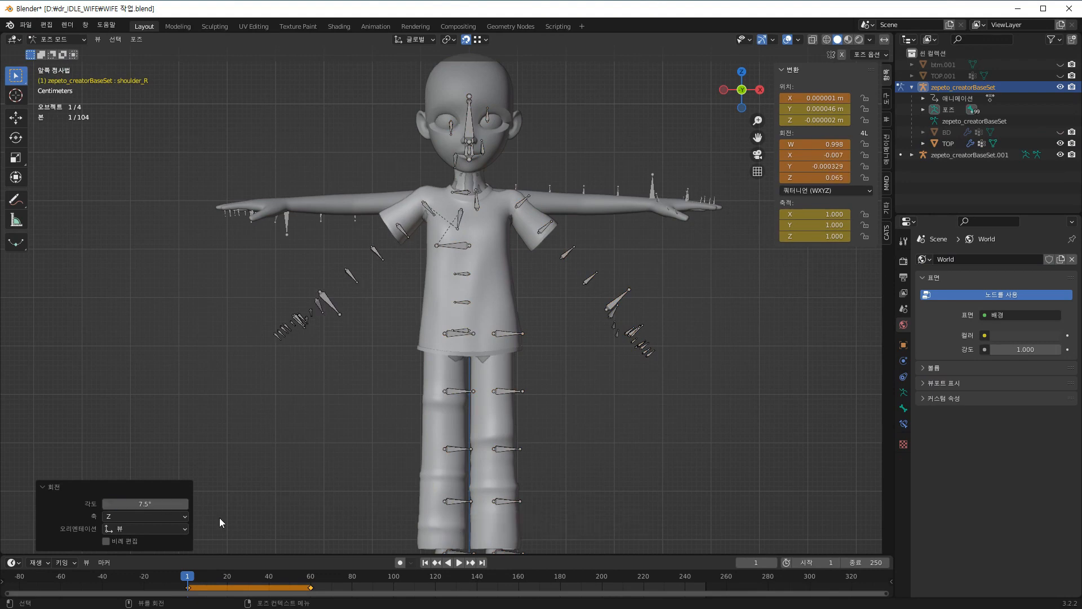
- Rotate the shoulder_L bone by -7.5° in front view
left_click(476, 204)
key("r")
left_click(566, 269)
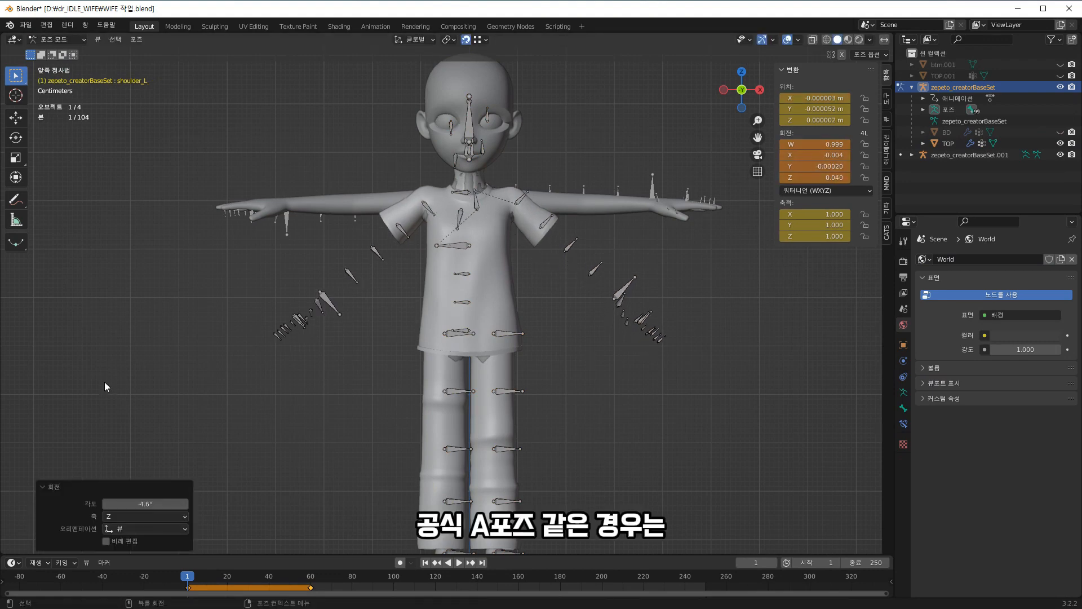
left_click(158, 501)
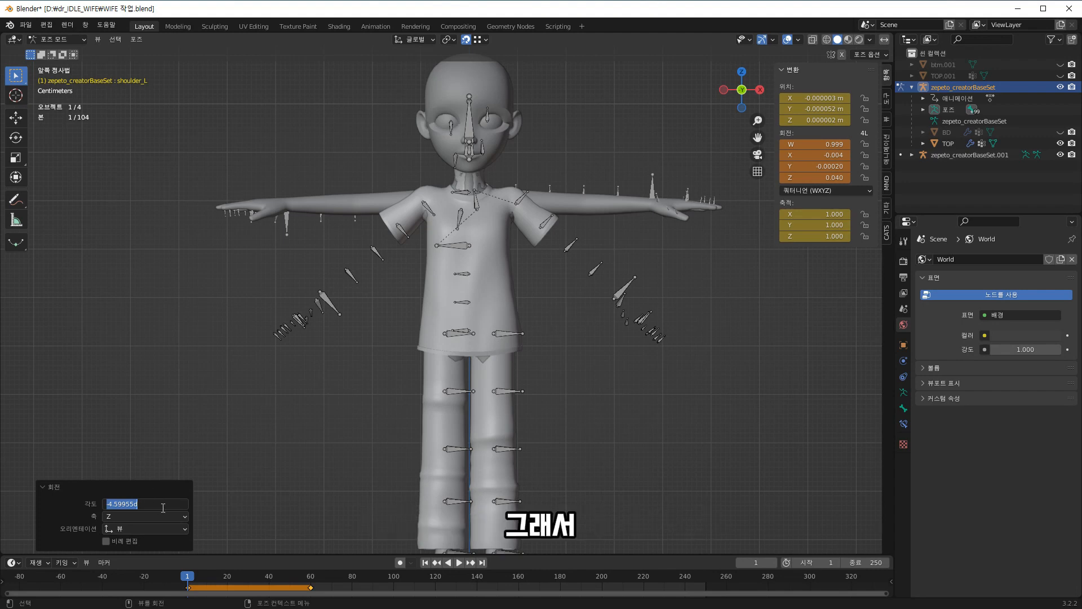
type("-7.5")
key("Return")
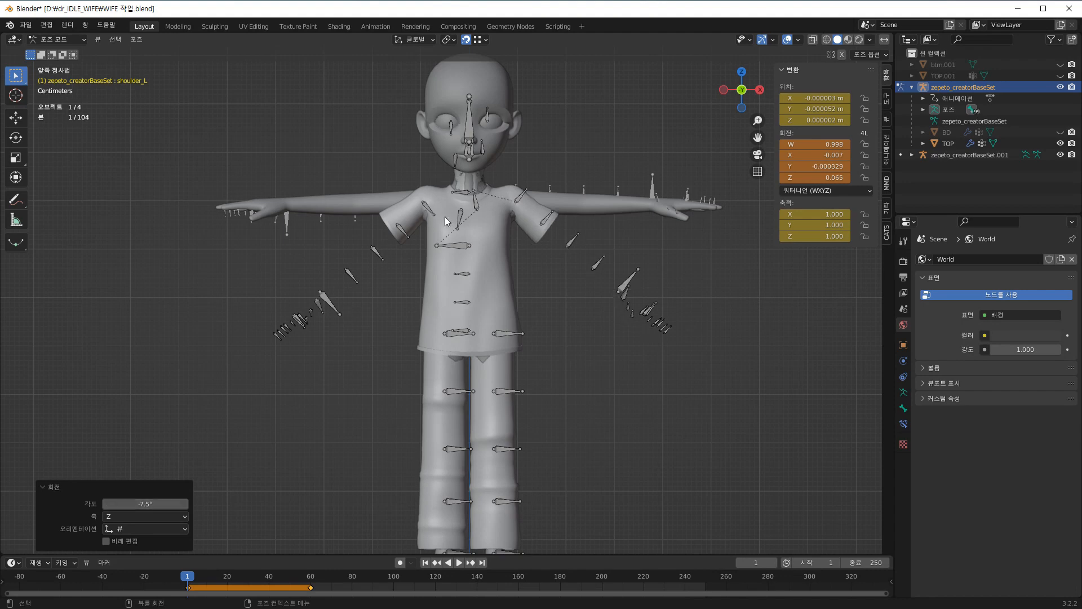
- Rotate the upperArm_R bone by 40° to raise that arm toward the T-pose
left_click(429, 205)
key("r")
left_click(382, 375)
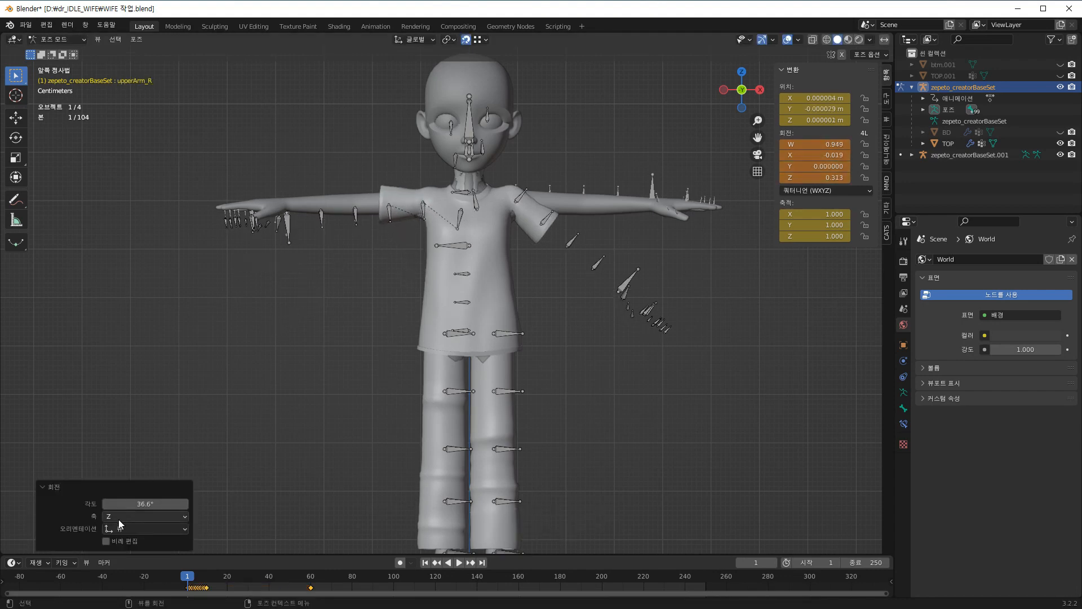
left_click(144, 504)
type("40")
key("Return")
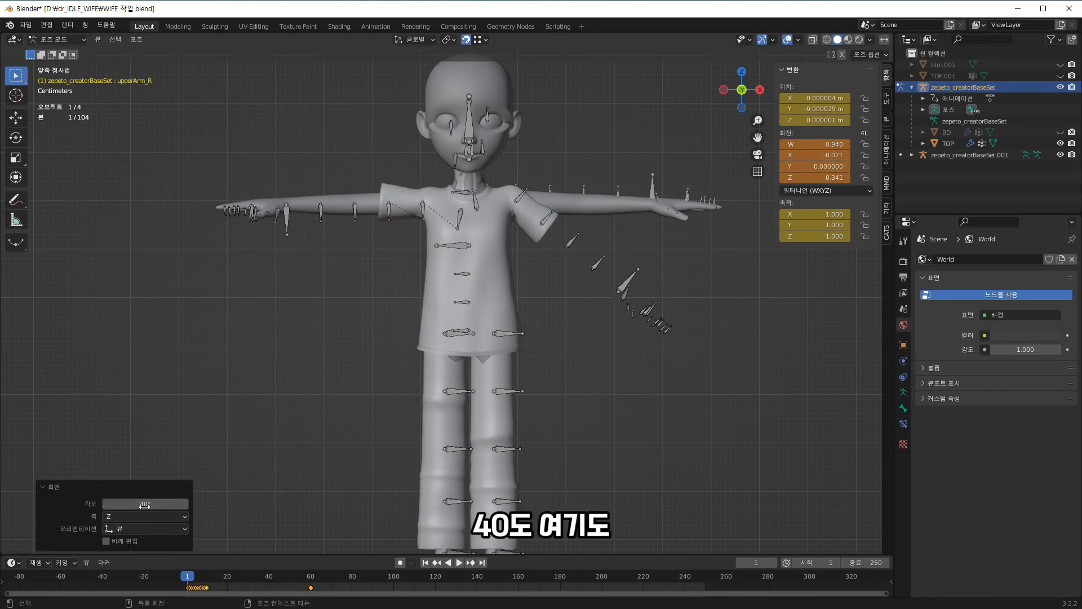
- Rotate the upperArm_L bone by -40° to match the other arm, and return the armature to Object Mode
left_click(520, 199)
key("r")
left_click(510, 338)
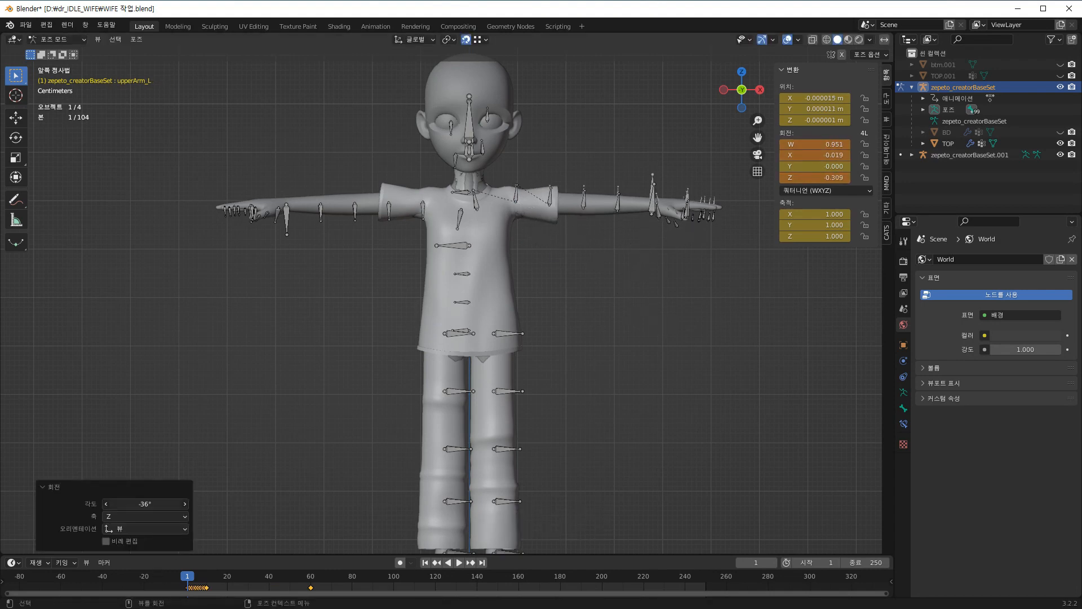
left_click(153, 499)
type("-40")
key("Return")
scroll(512, 310, "down", 2)
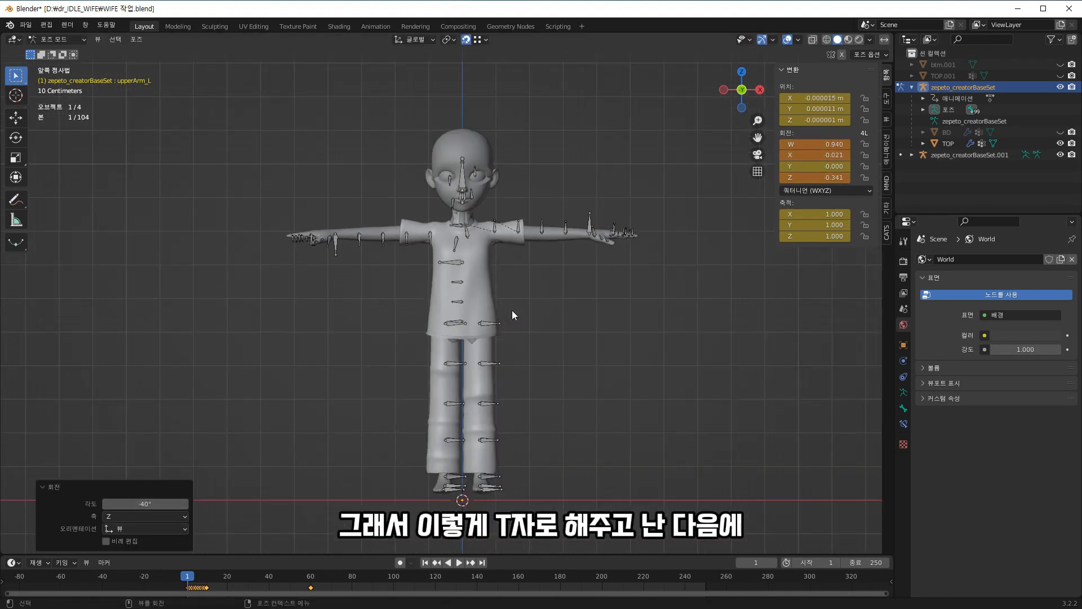
left_click(53, 42)
left_click(62, 28)
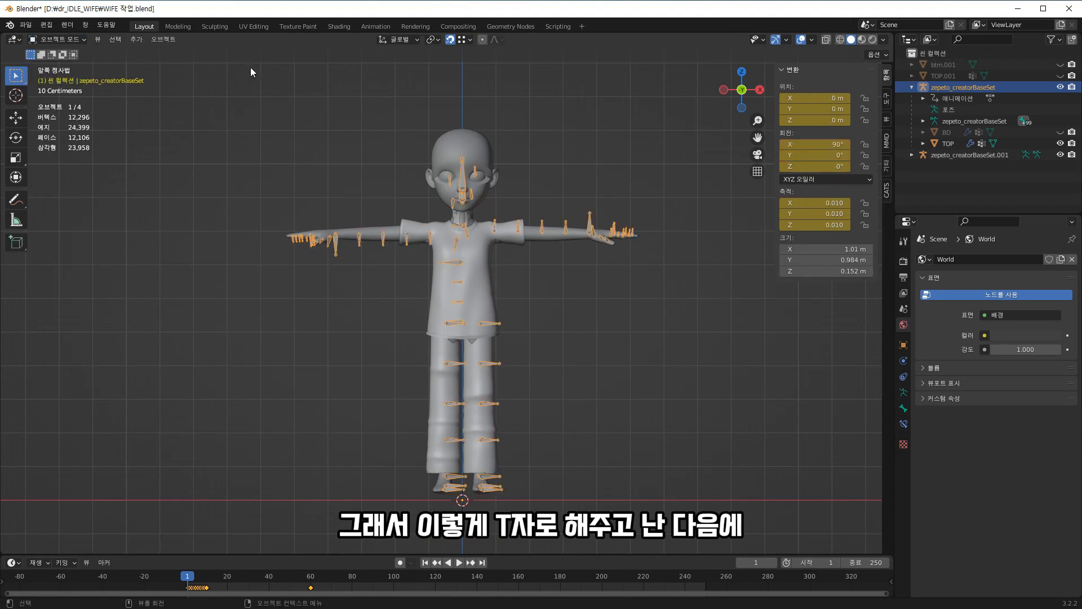
- Turn on X-ray display to view the mask body through the shirt around the torso and sleeves
left_click(458, 139)
scroll(577, 356, "up", 5)
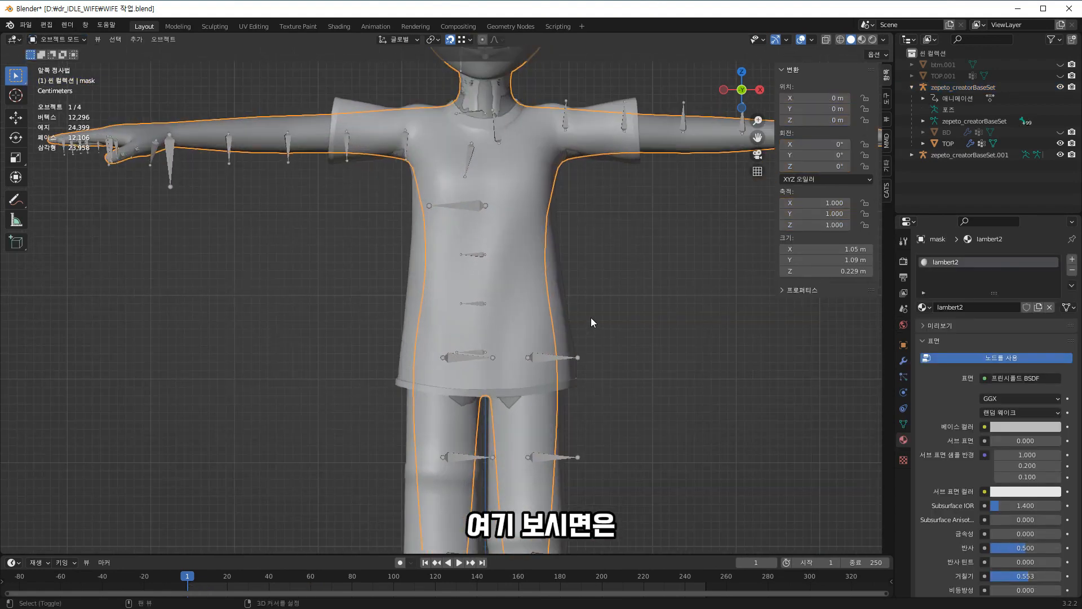
middle_click_drag(591, 317, 566, 394, "shift")
left_click(827, 43)
left_click(649, 305)
middle_click_drag(649, 304, 655, 369)
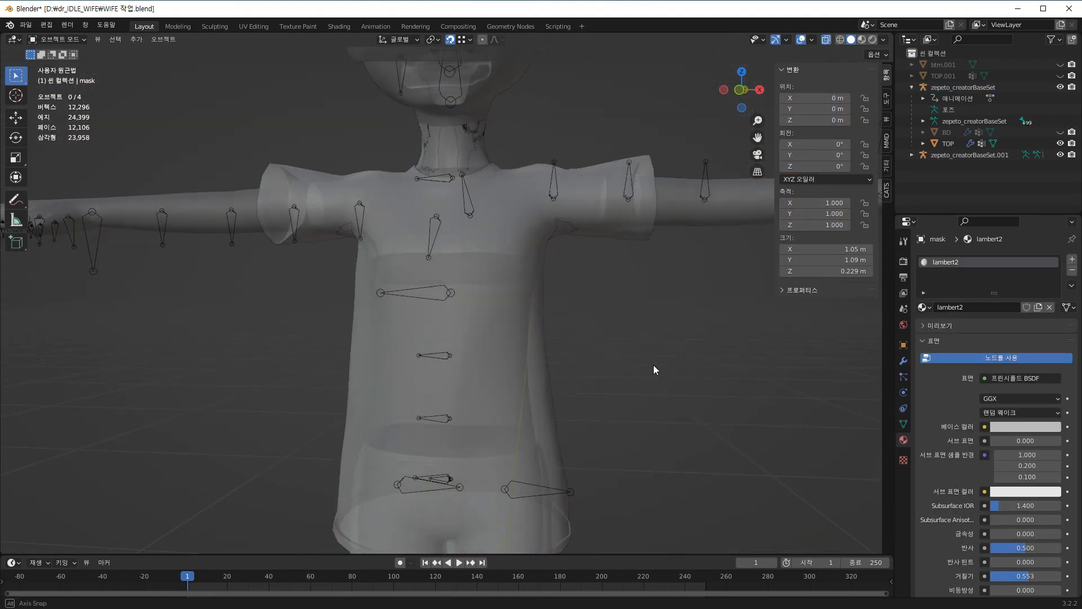
scroll(549, 333, "down", 3)
- Select TOP and mask alternately to examine where the outfit overlaps the base mask at the shoulders, torso and legs
left_click(520, 246)
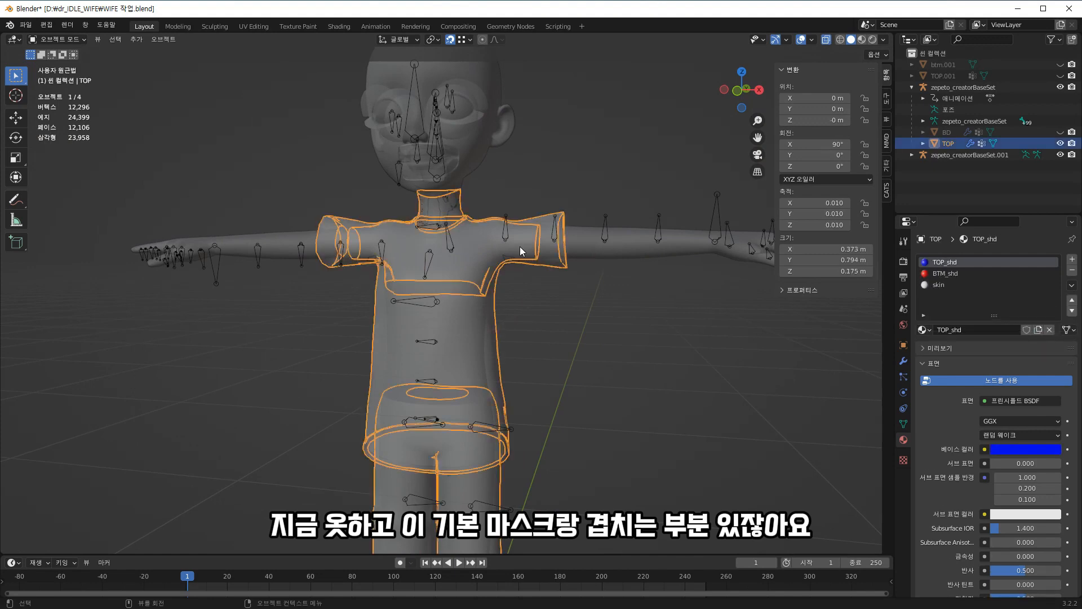
left_click(603, 245)
scroll(535, 255, "down", 2)
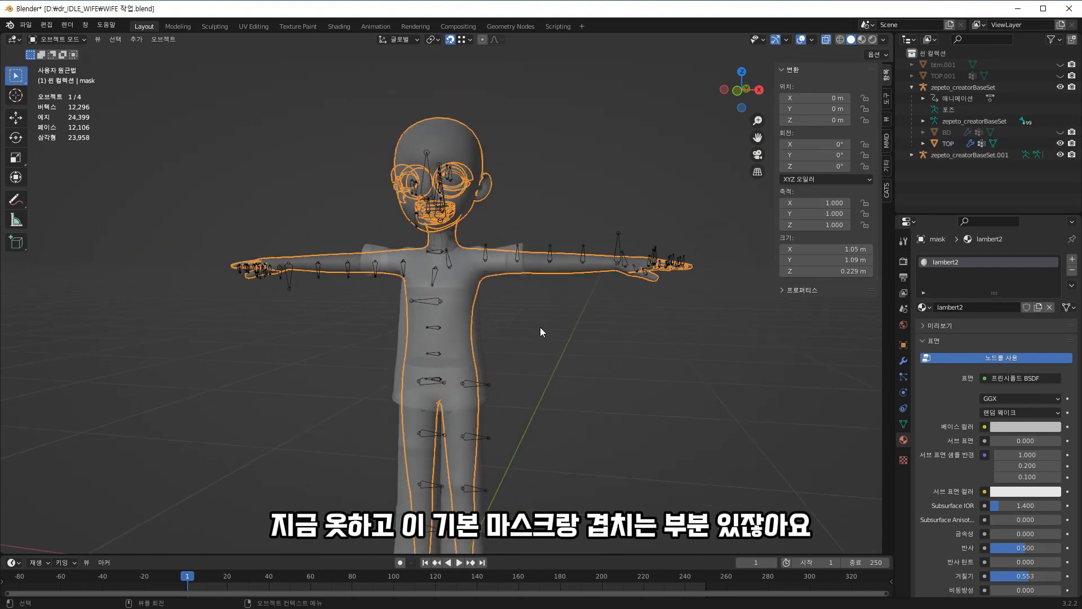
scroll(540, 327, "up", 2)
middle_click_drag(555, 317, 596, 325)
key("KP_1")
scroll(596, 323, "up", 4)
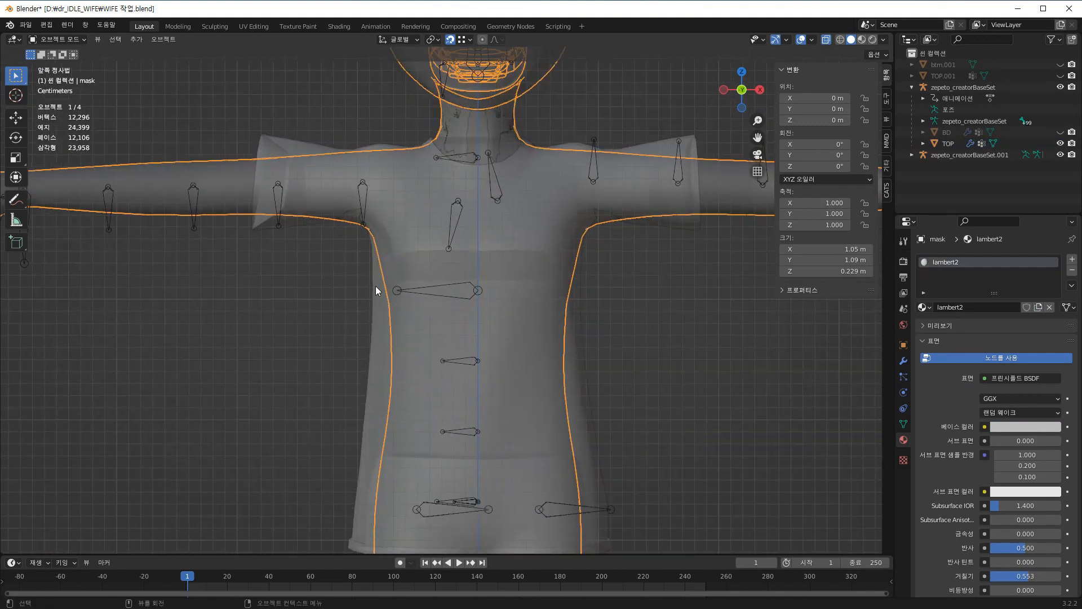
scroll(614, 211, "down", 2)
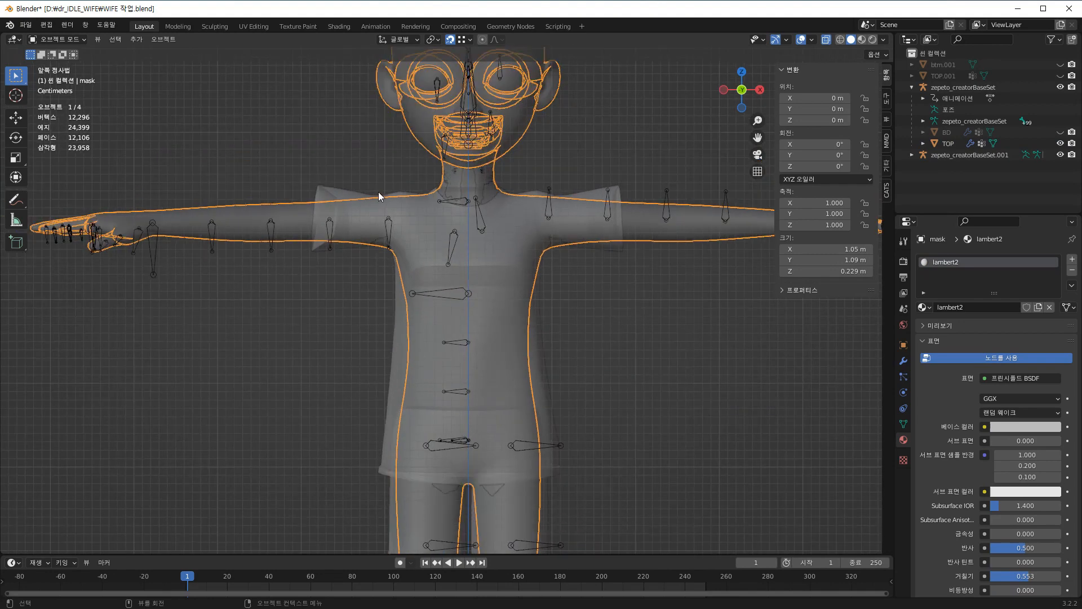
left_click(375, 197)
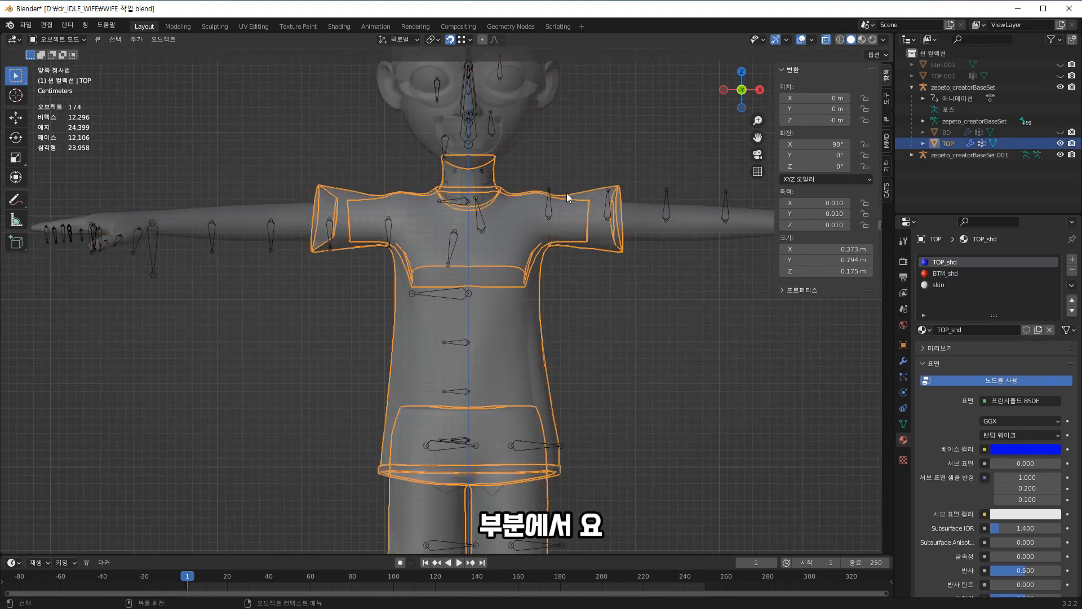
left_click(227, 224)
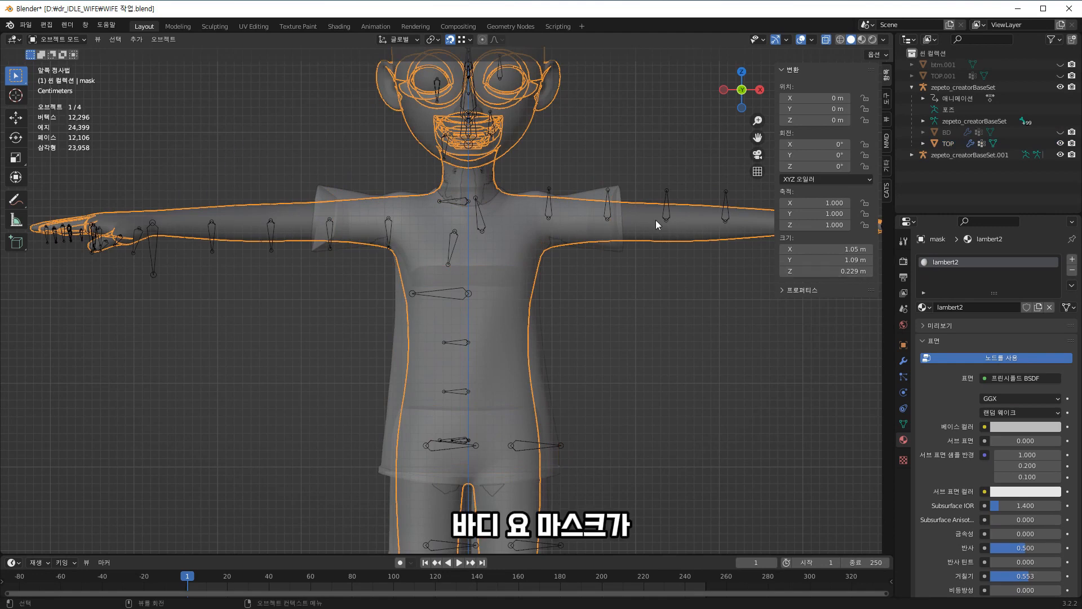
scroll(656, 220, "down", 3)
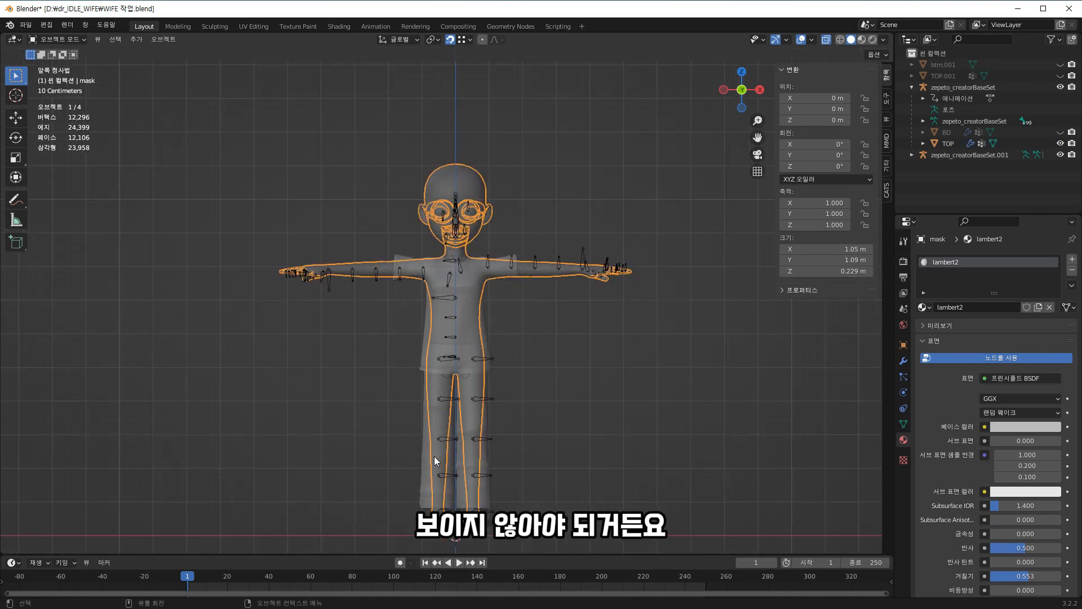
scroll(459, 433, "up", 4)
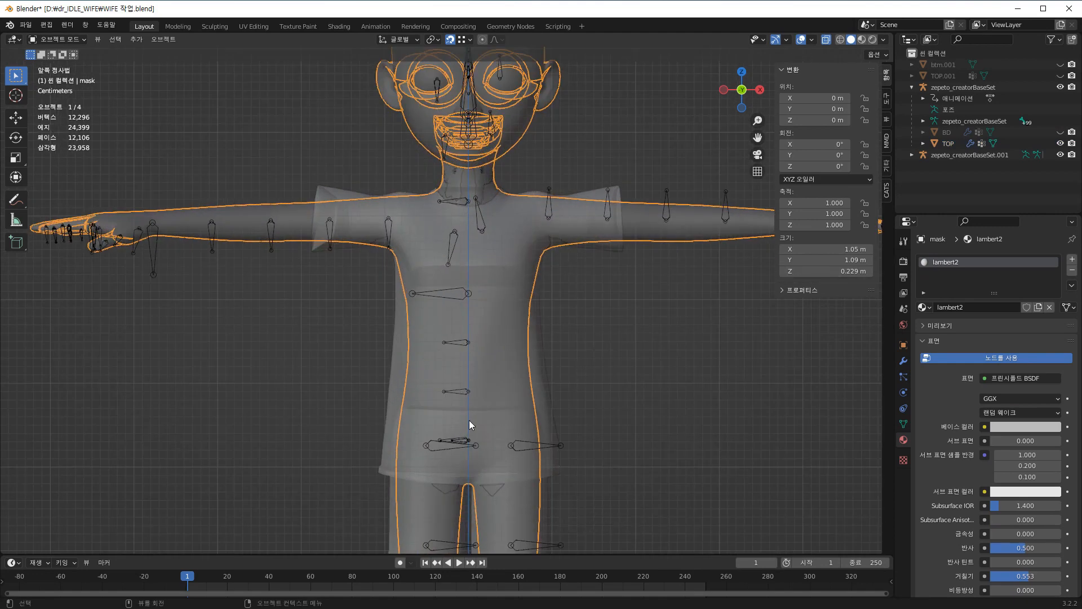
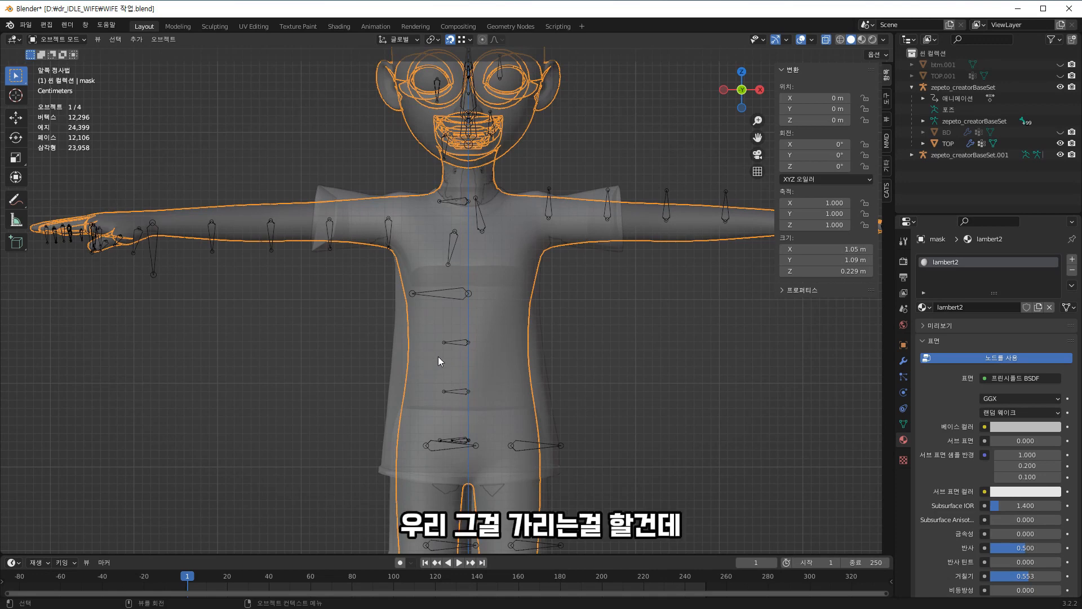
scroll(671, 108, "down", 1)
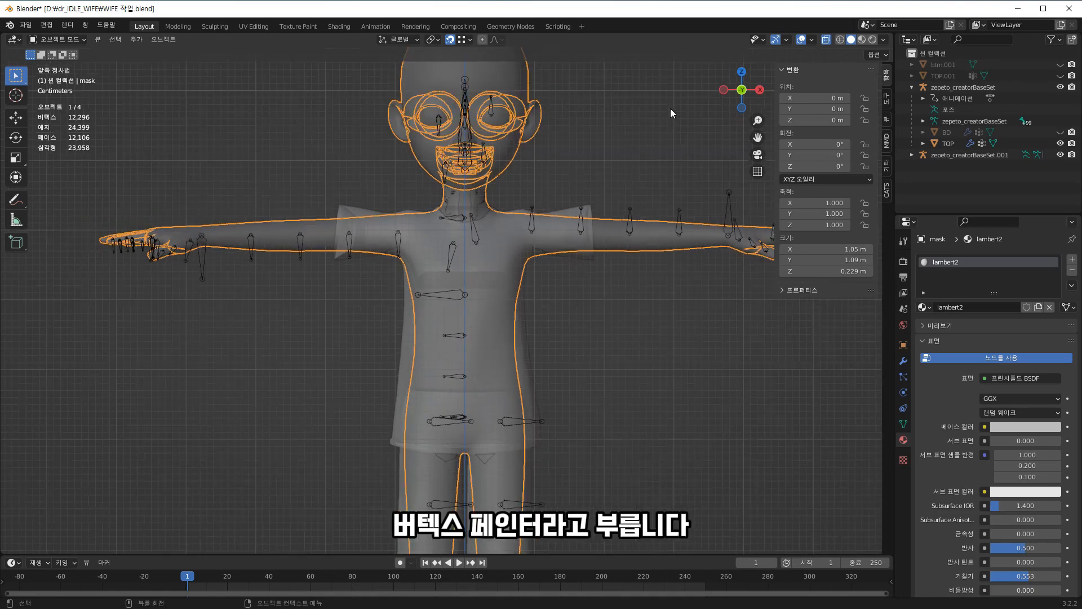
- Turn off X-ray display and inspect the overlap between the mask and the outfit around the neck
left_click(826, 38)
middle_click_drag(523, 85, 674, 250)
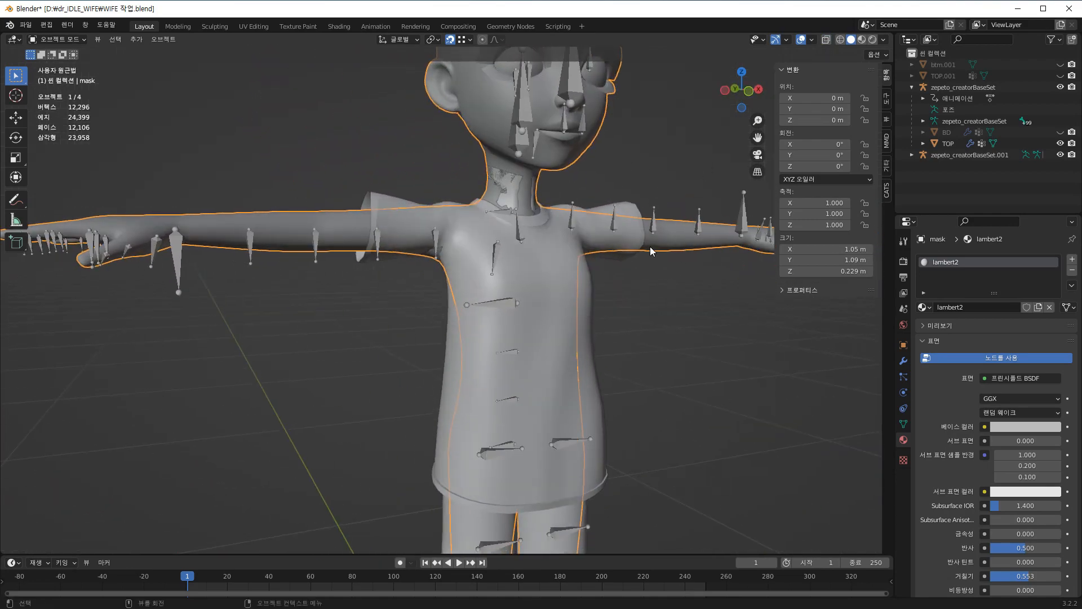
scroll(590, 232, "up", 6)
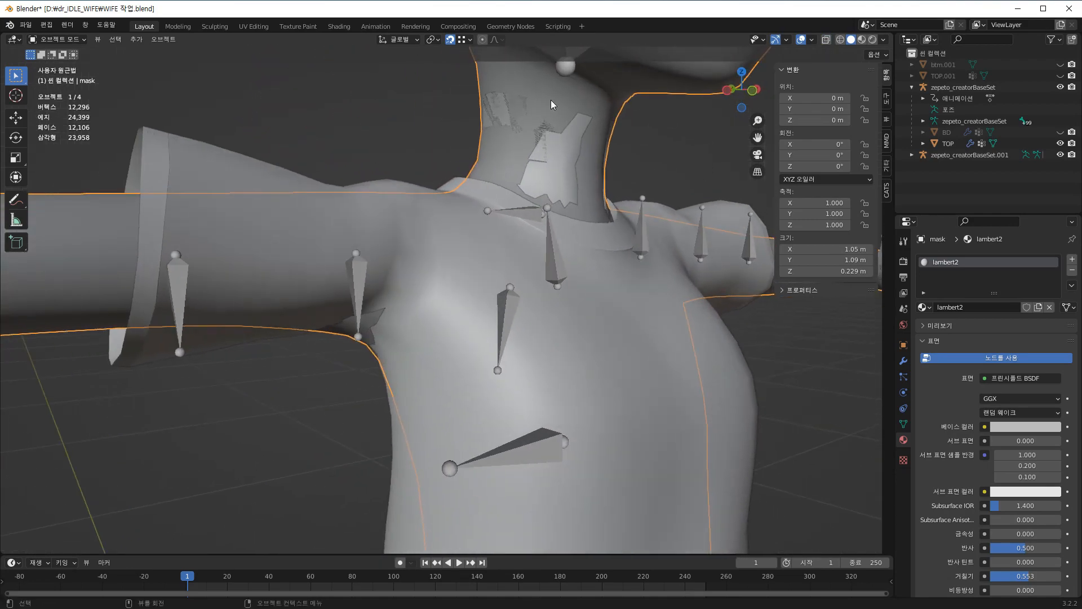
- Inspect where the mask body pokes through the outfit at the torso, hips and crotch, from below and from the front
scroll(535, 107, "down", 3)
scroll(575, 169, "down", 3)
middle_click_drag(597, 229, 533, 203)
middle_click_drag(479, 451, 591, 414, "shift")
middle_click_drag(612, 70, 598, 247, "shift")
middle_click_drag(620, 164, 604, 403, "shift")
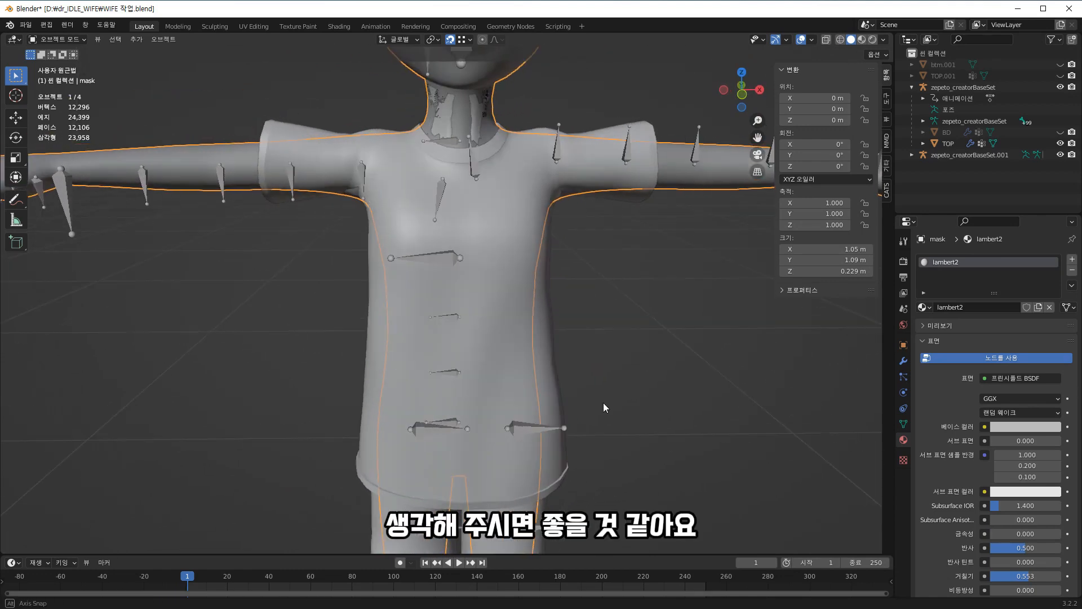
left_click(476, 334)
scroll(518, 345, "down", 2)
mouse_move(557, 356)
middle_mouse_down()
mouse_move(587, 306)
mouse_move(568, 298)
mouse_move(537, 351)
middle_mouse_up()
scroll(533, 362, "up", 2)
scroll(521, 301, "down", 3)
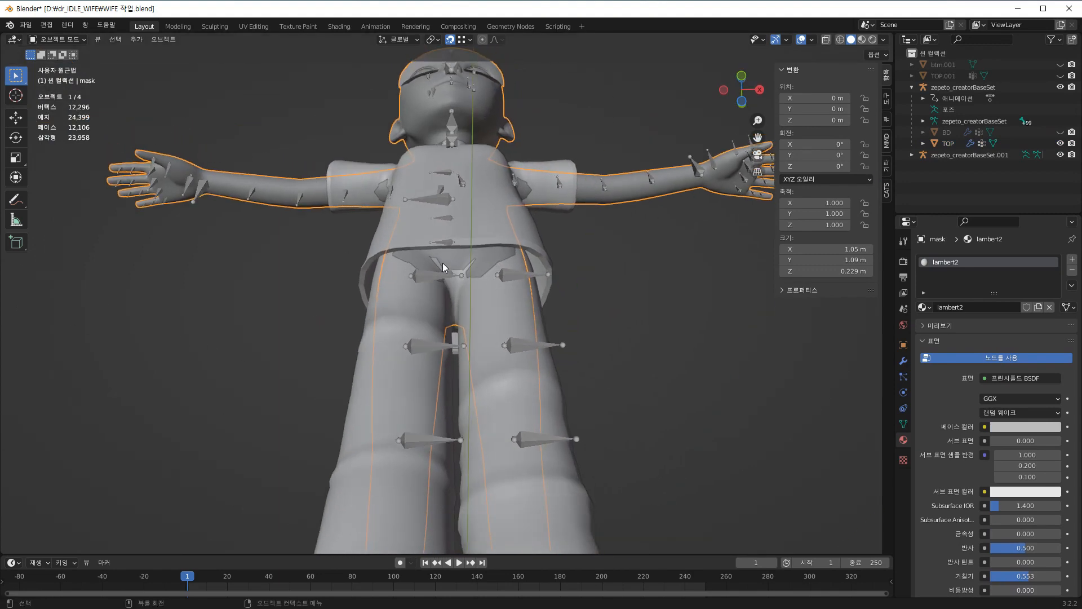
scroll(443, 263, "up", 3)
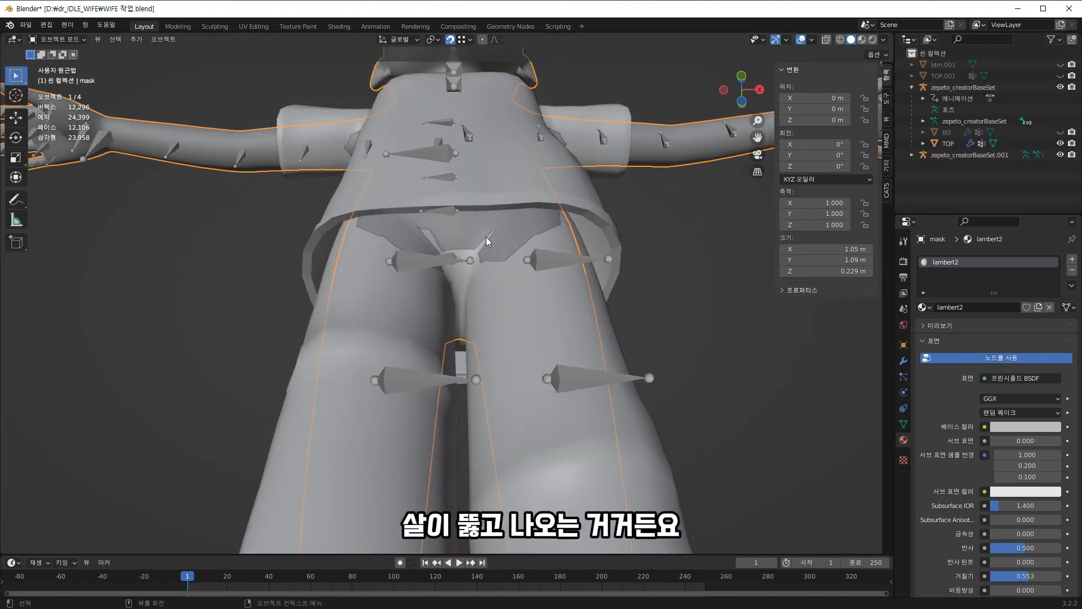
scroll(574, 274, "down", 1)
middle_click_drag(575, 275, 594, 366)
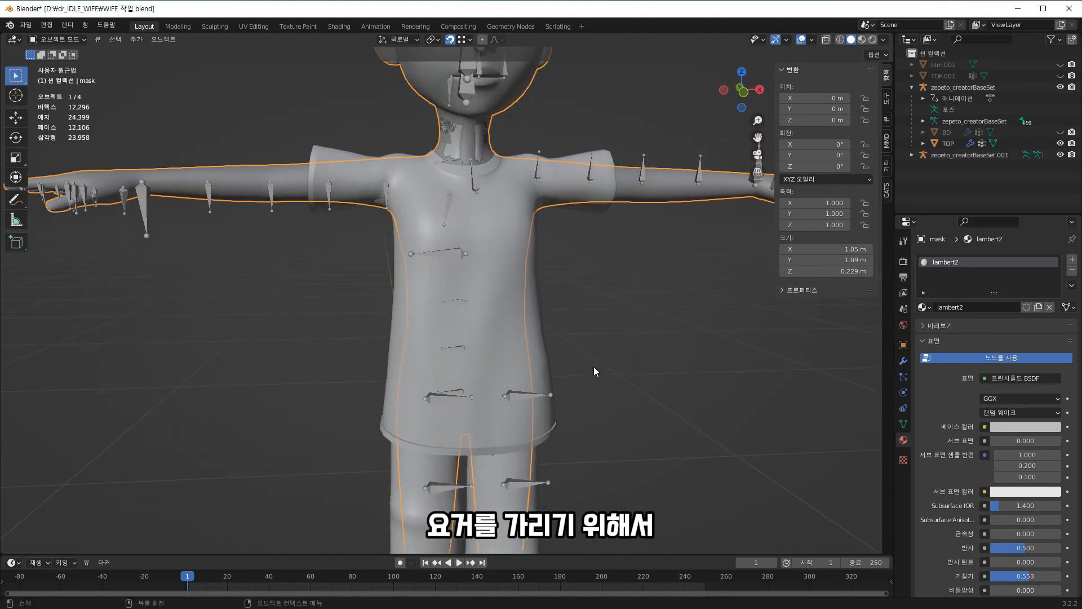
key("KP_1")
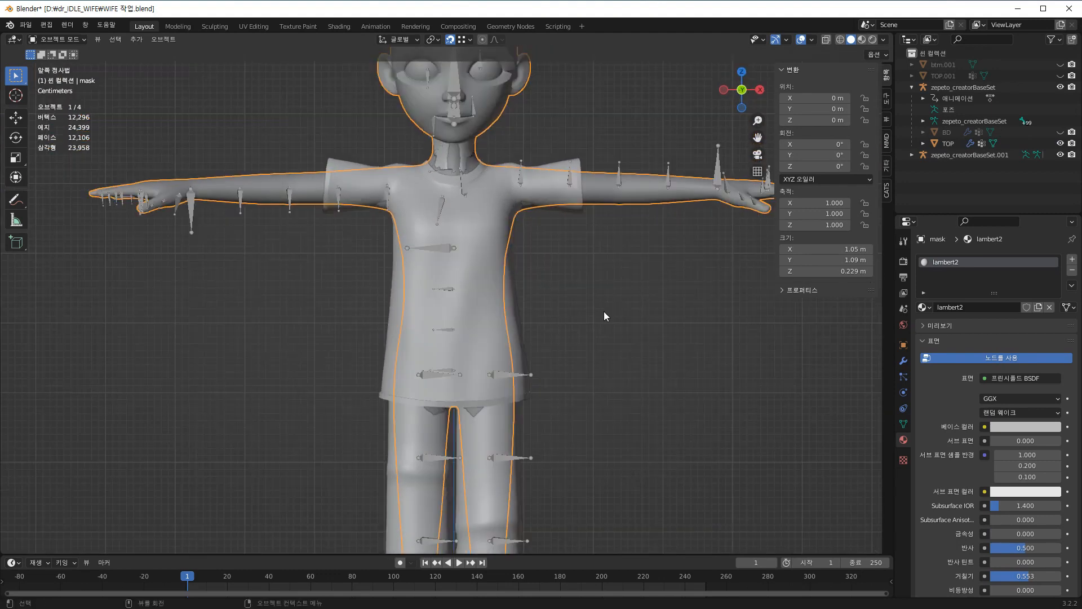
left_click(52, 39)
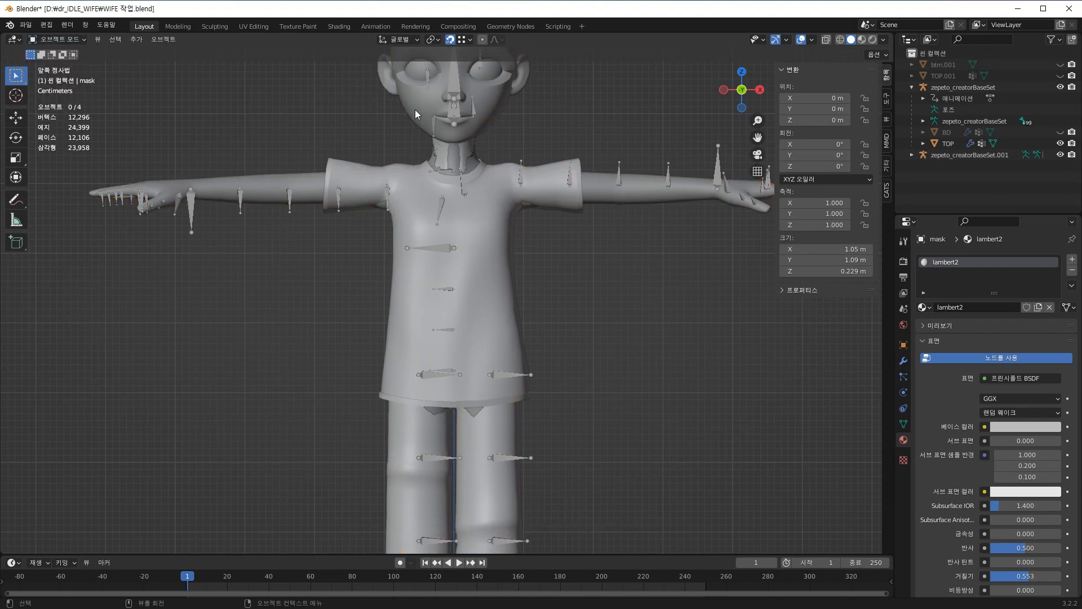
- Select the mask mesh under zepeto_creatorBaseSet.001 and examine its vertex groups and Armature modifier
left_click(912, 154)
left_click(959, 189)
middle_click_drag(554, 302, 534, 369, "shift")
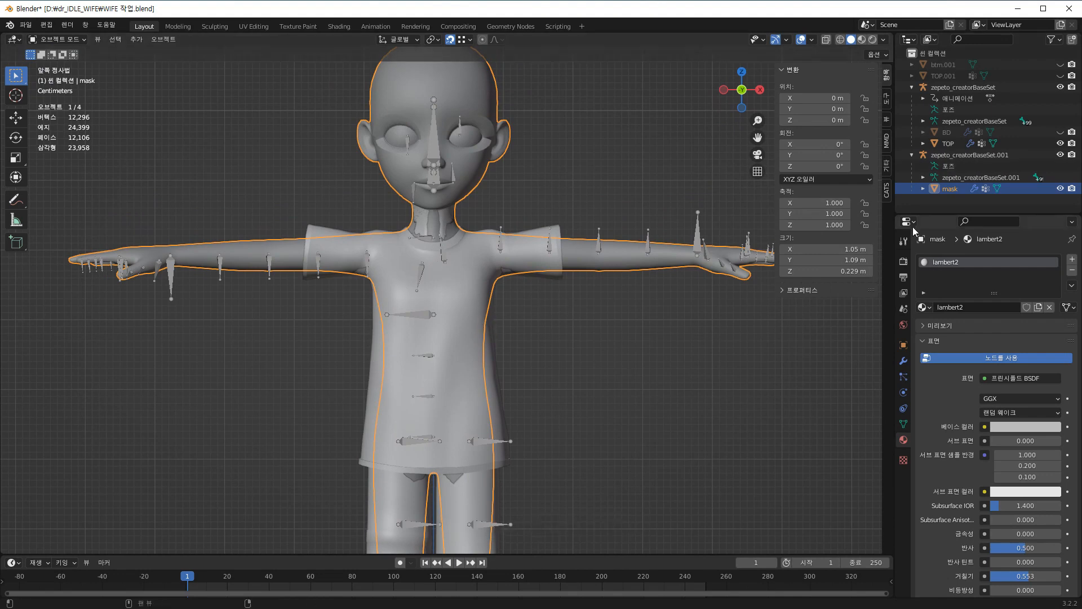
left_click(946, 166)
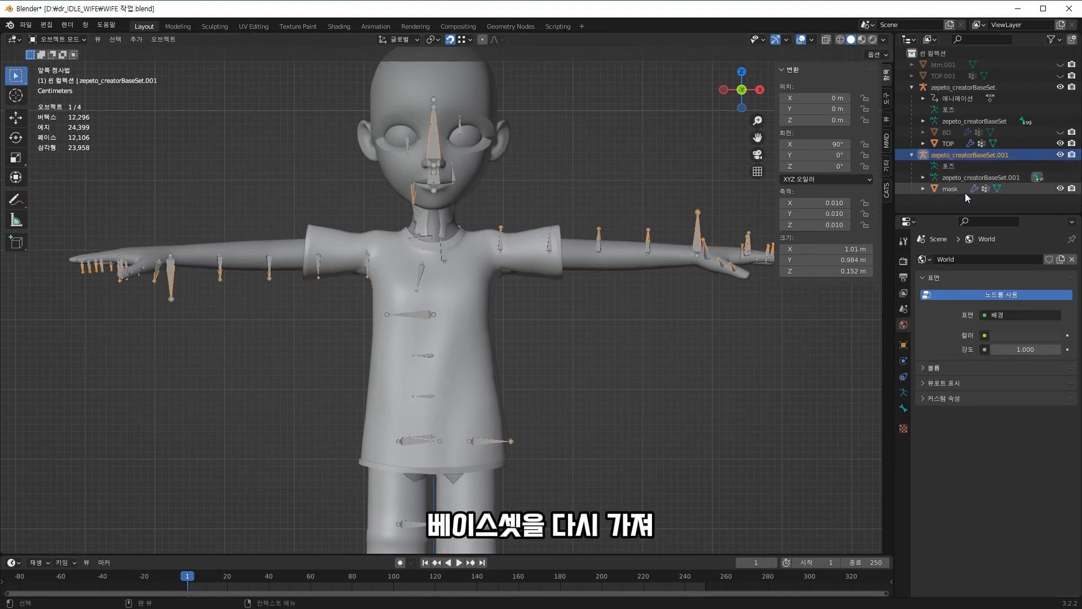
left_click(949, 190)
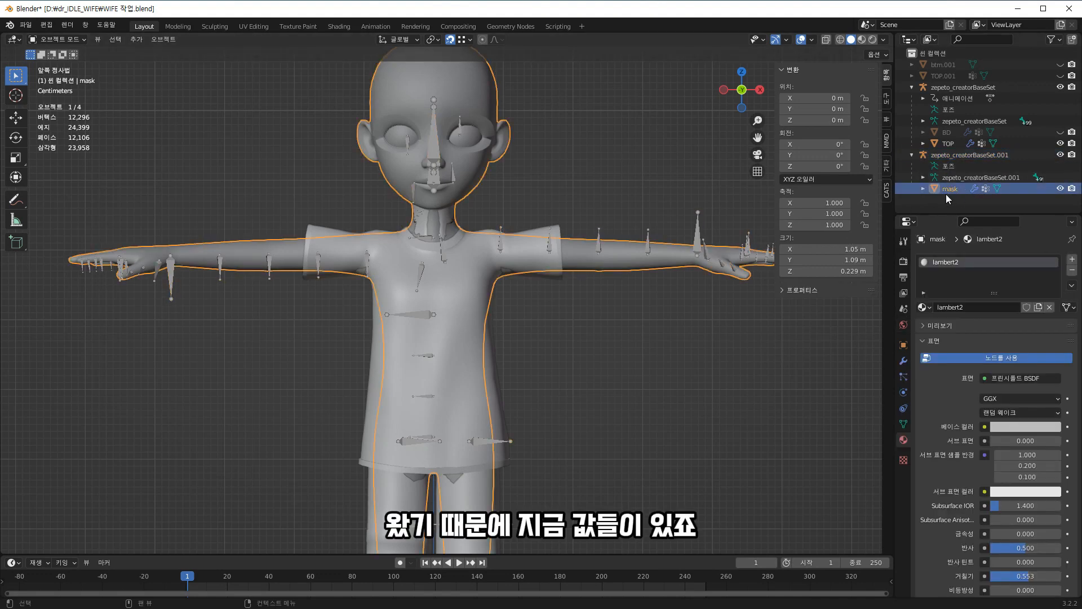
left_click(904, 424)
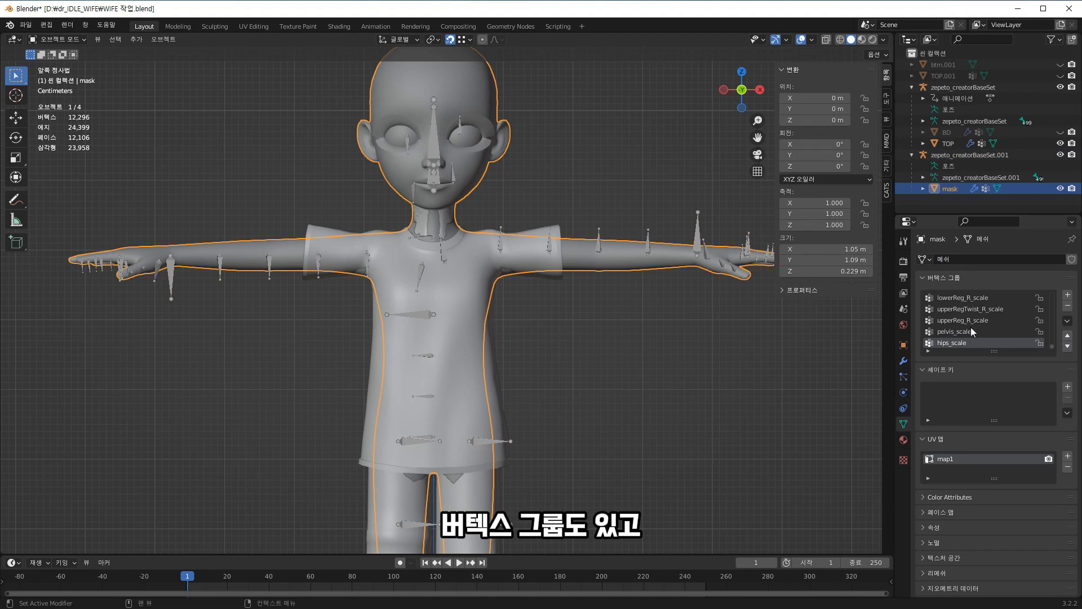
left_click(904, 362)
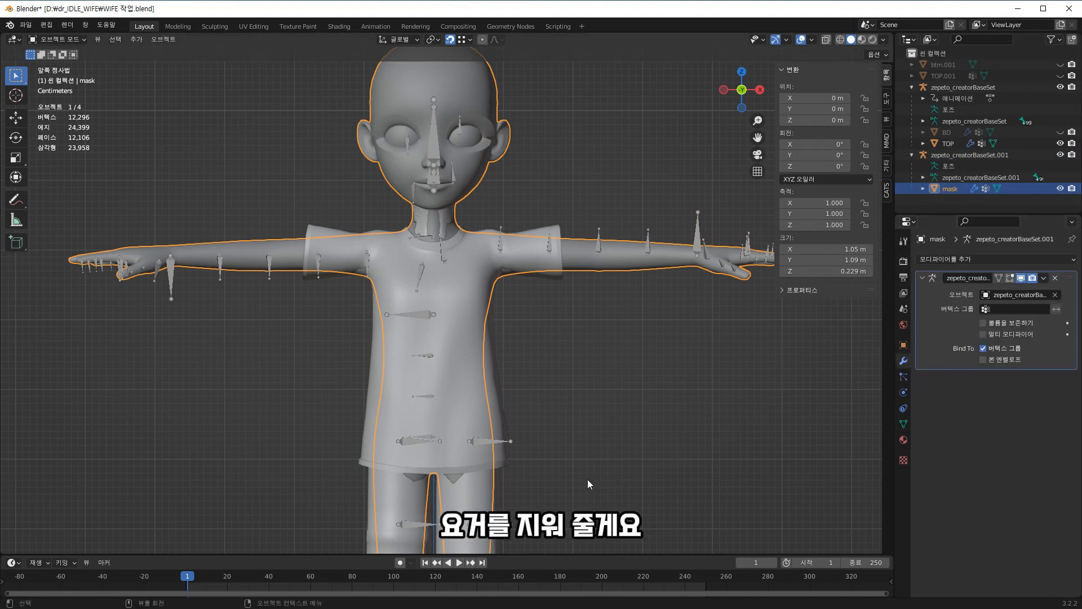
- Clear the mask's parent while keeping its transformation, and remove its Armature modifier
scroll(544, 440, "down", 2)
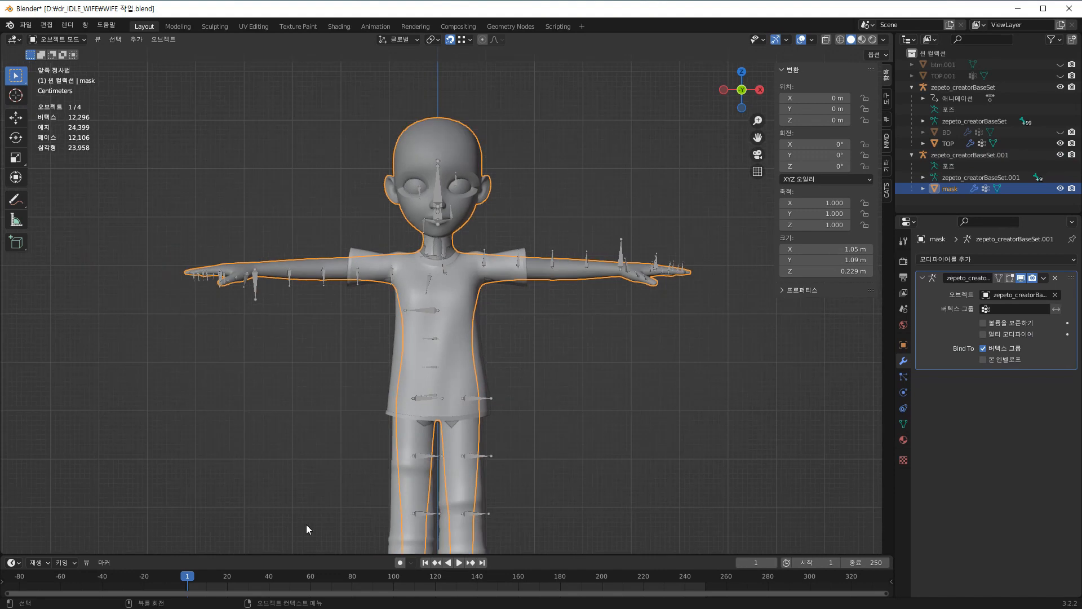
left_click(495, 320)
left_click(459, 141)
key("alt+p")
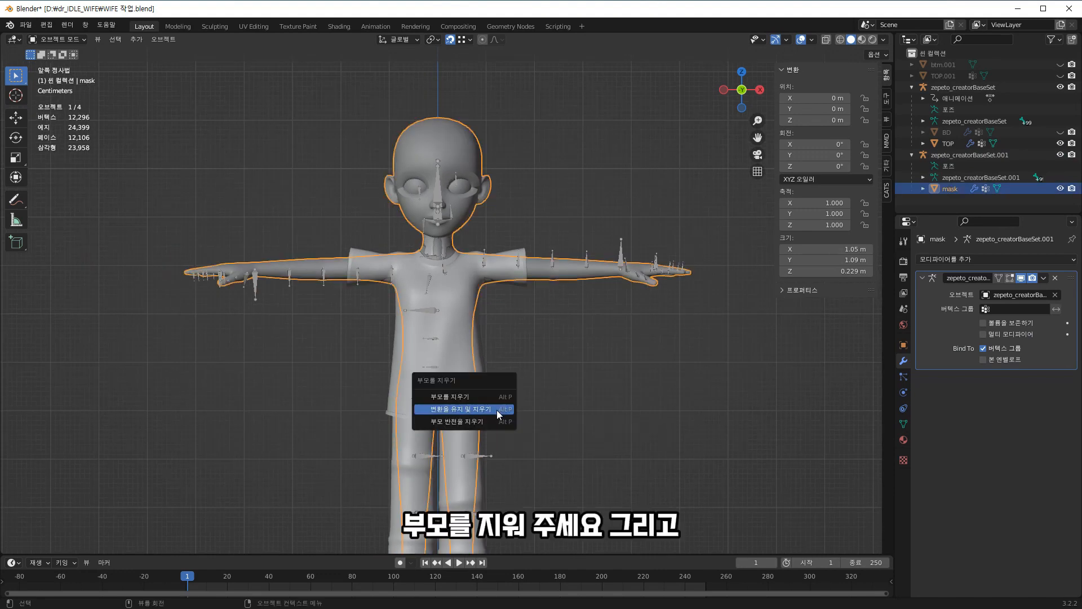
left_click(496, 411)
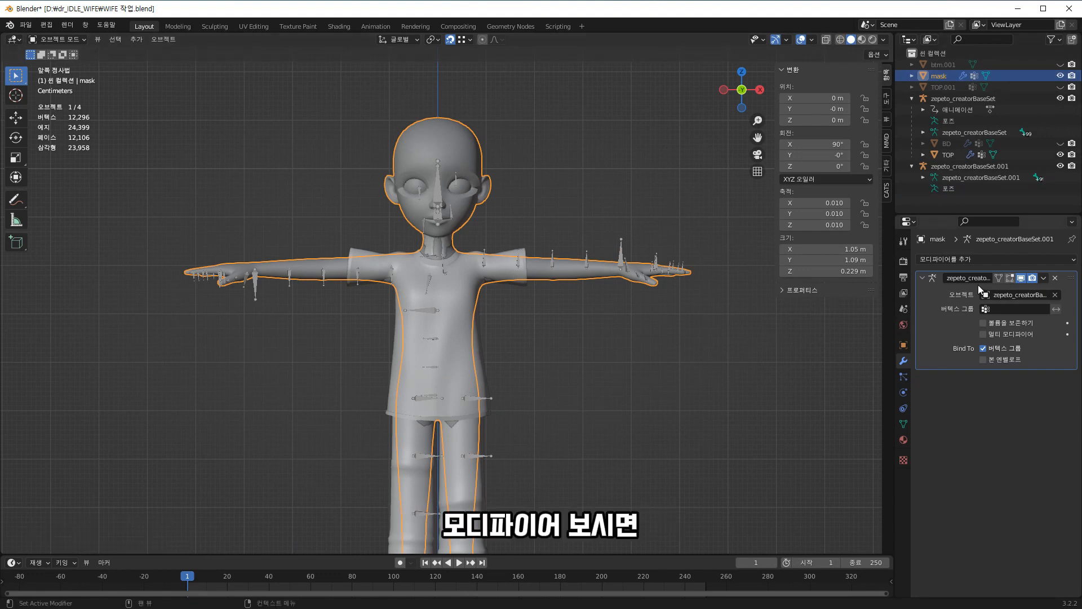
left_click(1055, 278)
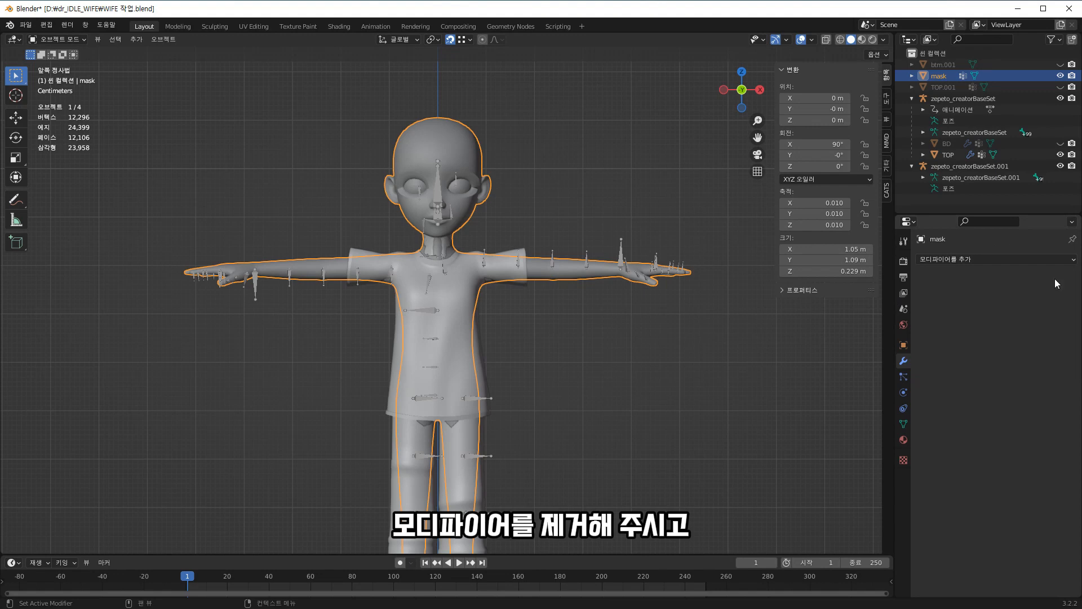
- Delete all vertex groups from the mask mesh
left_click(905, 422)
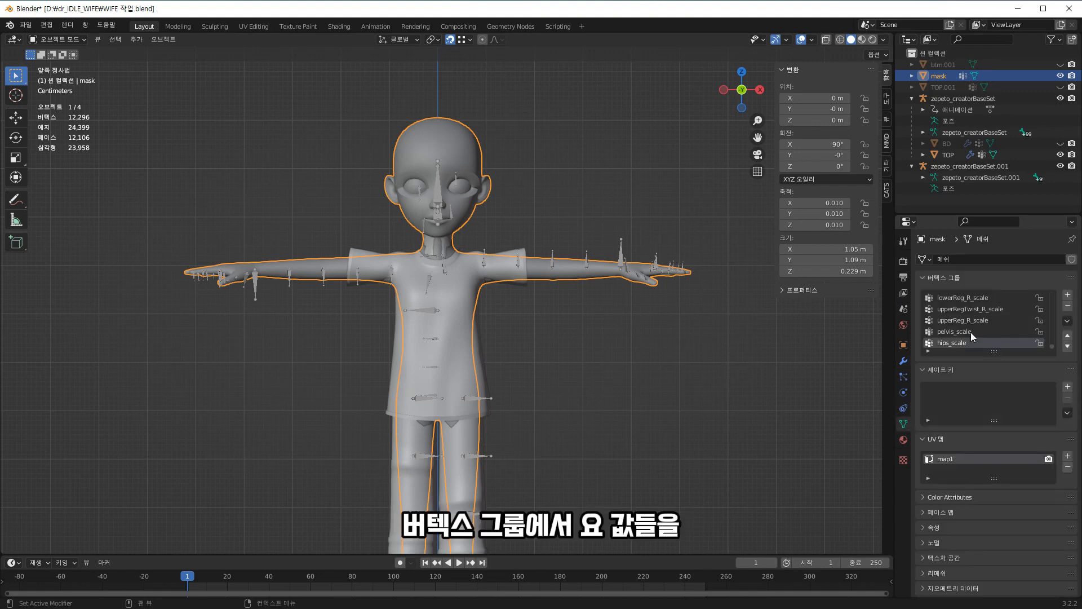
left_click(1068, 306)
left_click(1068, 306)
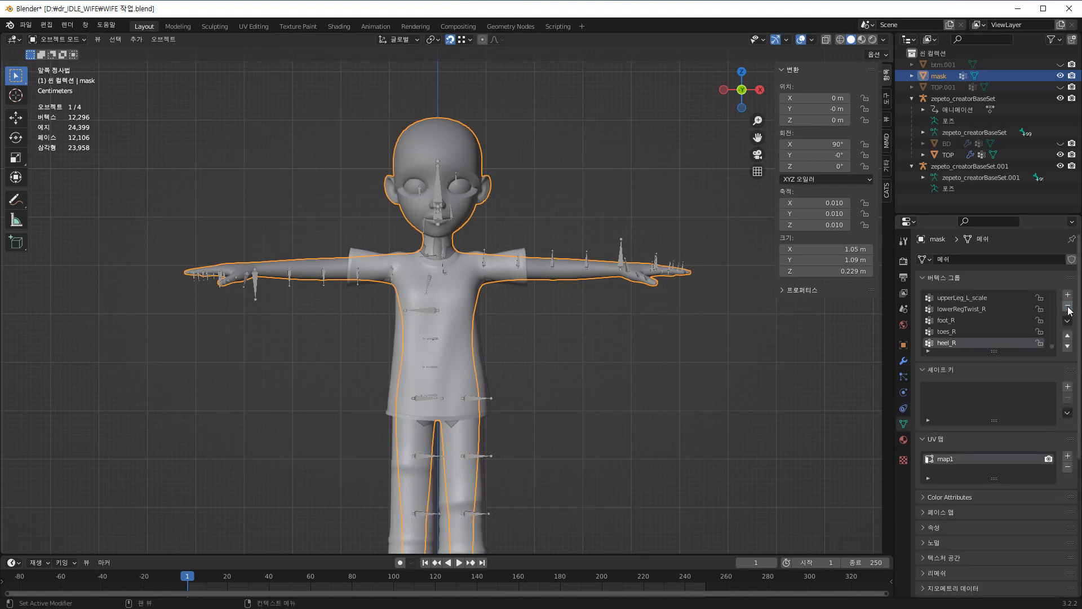
left_click(1068, 307)
left_click(1068, 306)
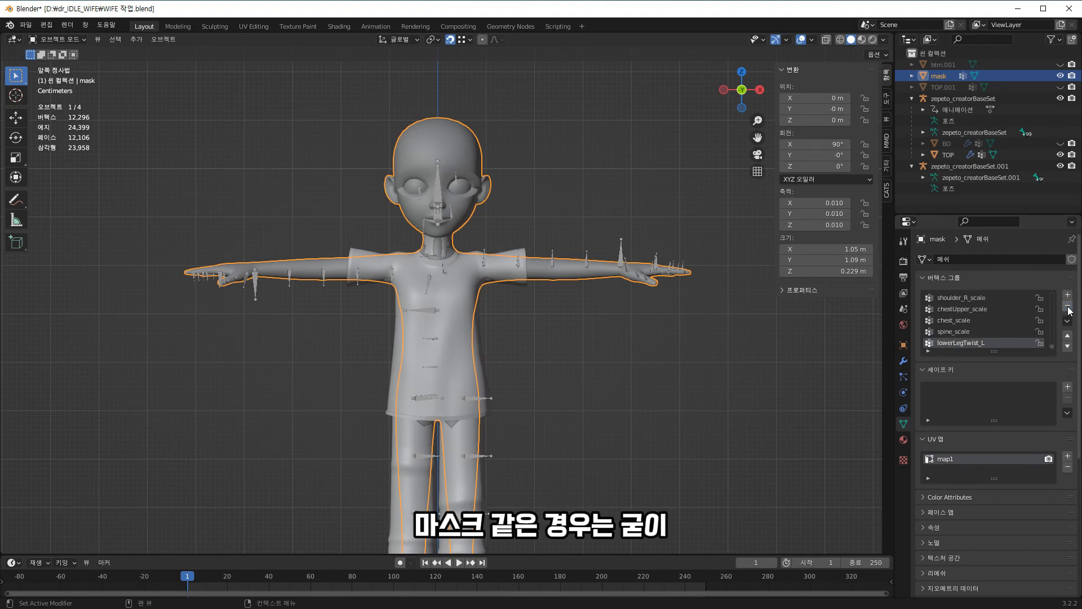
left_click(1068, 307)
left_click(1068, 306)
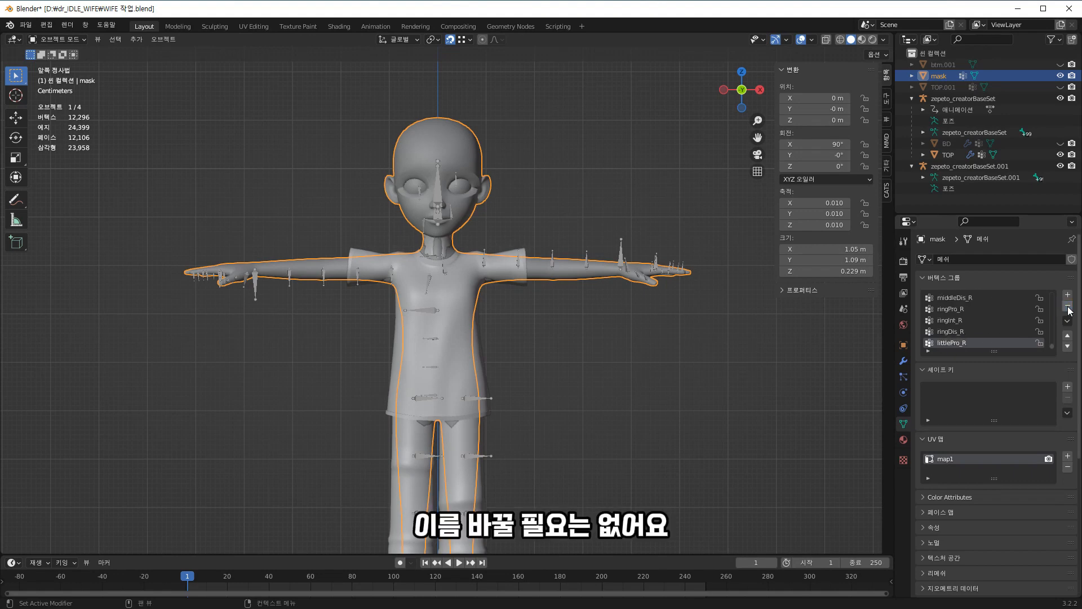
left_click(1067, 306)
left_click(1068, 306)
left_click(1068, 307)
left_click(1068, 307)
left_click(1068, 306)
left_click(1068, 306)
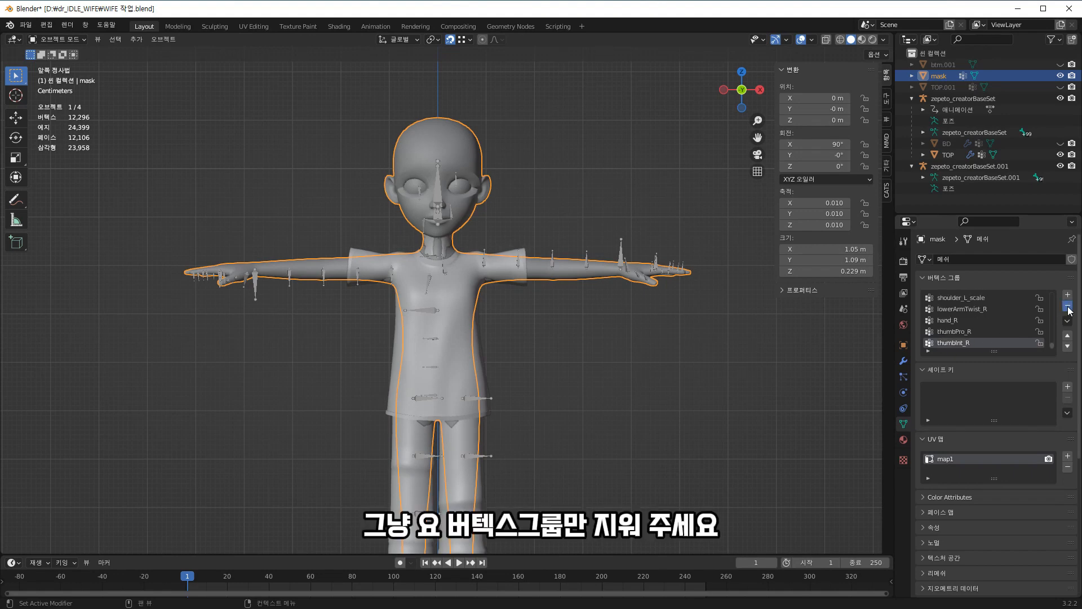
left_click(1068, 307)
left_click(1068, 307)
left_click(1068, 307)
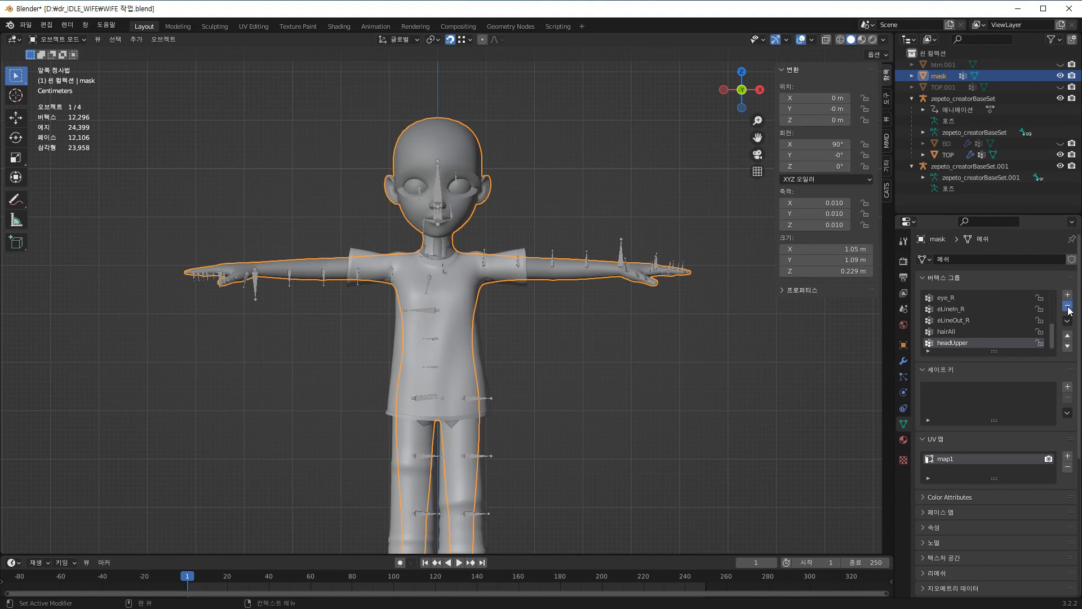
left_click(1067, 306)
left_click(1067, 306)
left_click(1068, 306)
left_click(1068, 306)
left_click(1068, 306)
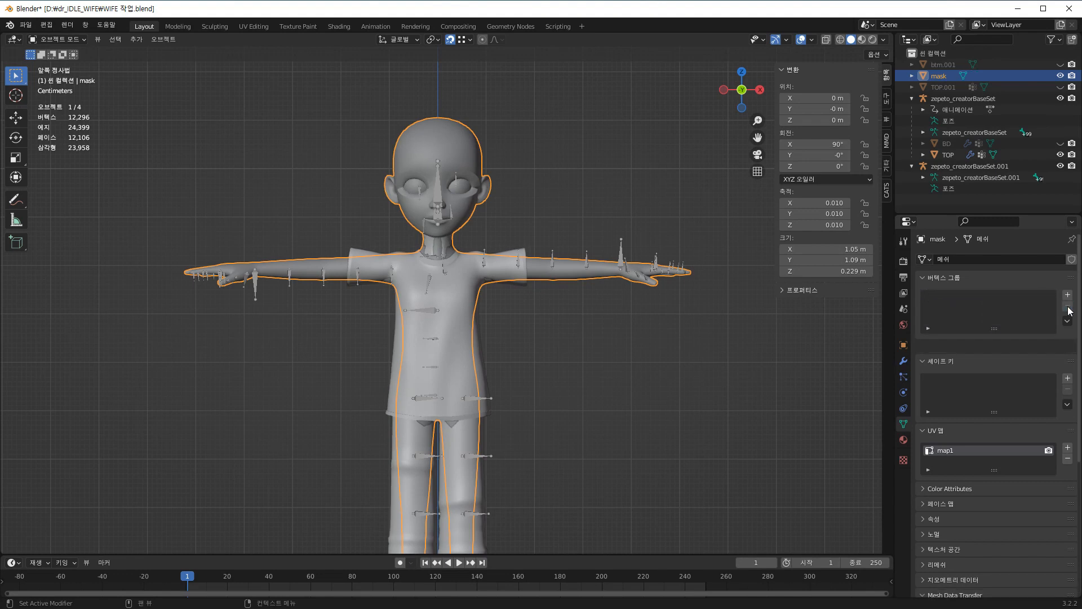
- Inspect the fit of the TOP outfit over the mask body at an angle and from the front
left_click(742, 368)
middle_click_drag(742, 368, 762, 379)
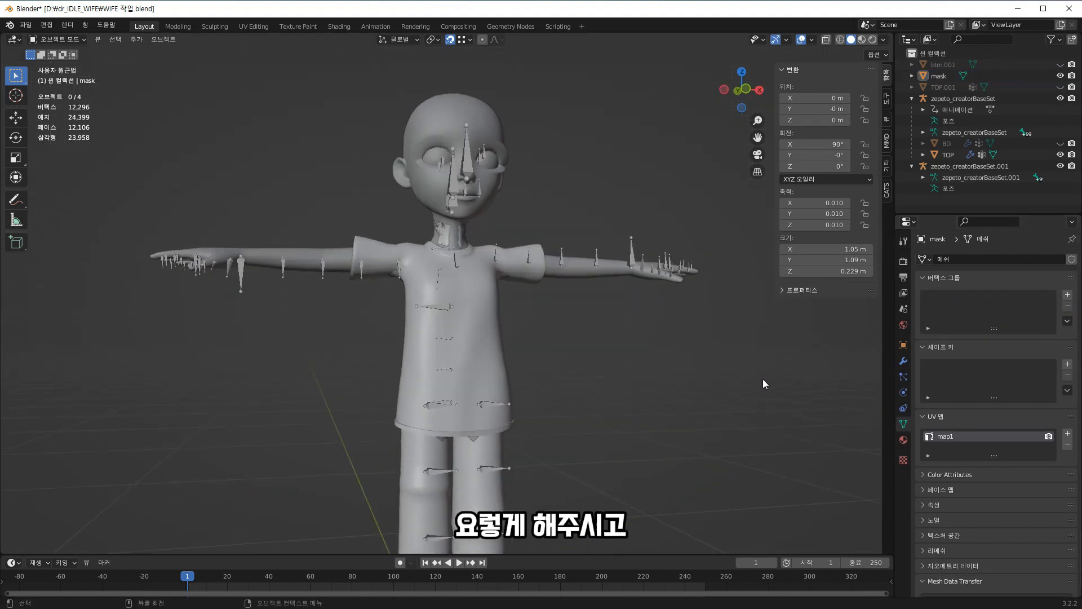
key("KP_1")
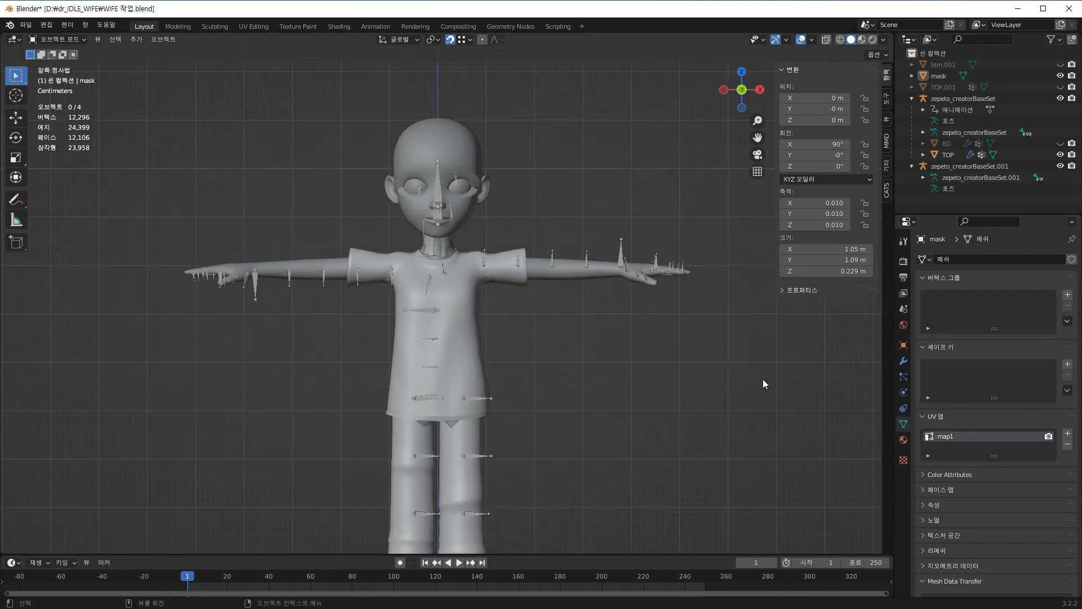
left_click(1061, 144)
left_click(488, 303)
middle_click_drag(488, 303, 658, 388)
scroll(489, 330, "up", 3)
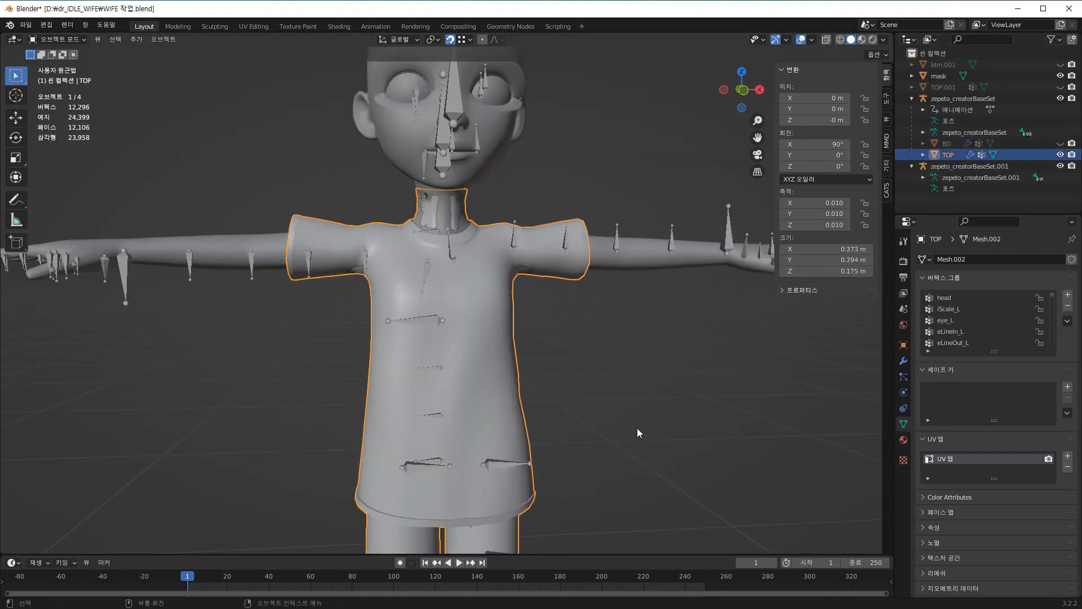
middle_click_drag(637, 428, 662, 432)
key("KP_1")
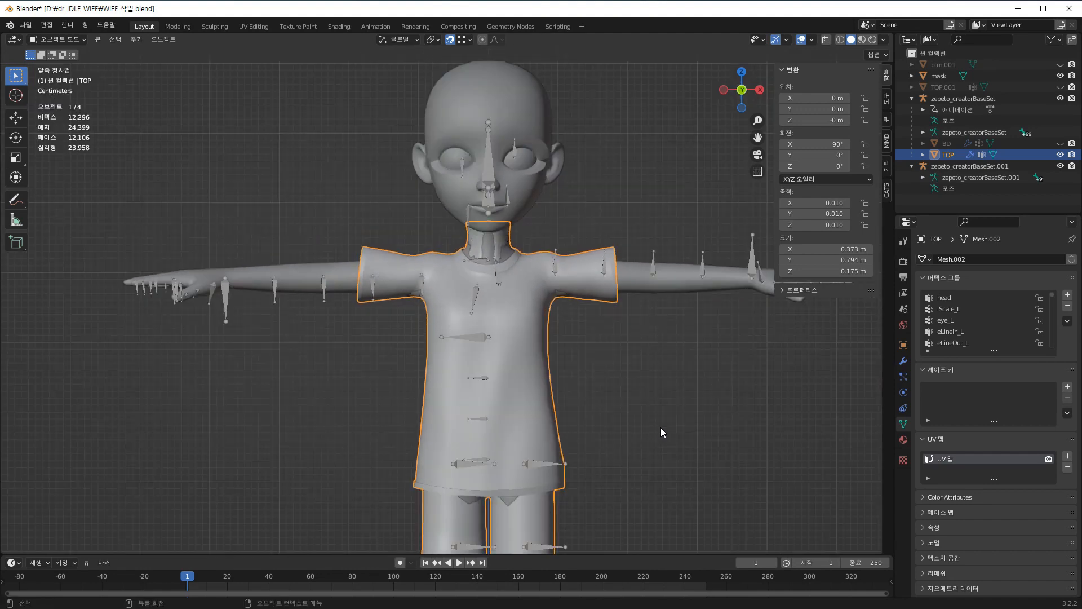
scroll(648, 422, "up", 2)
scroll(495, 378, "down", 2)
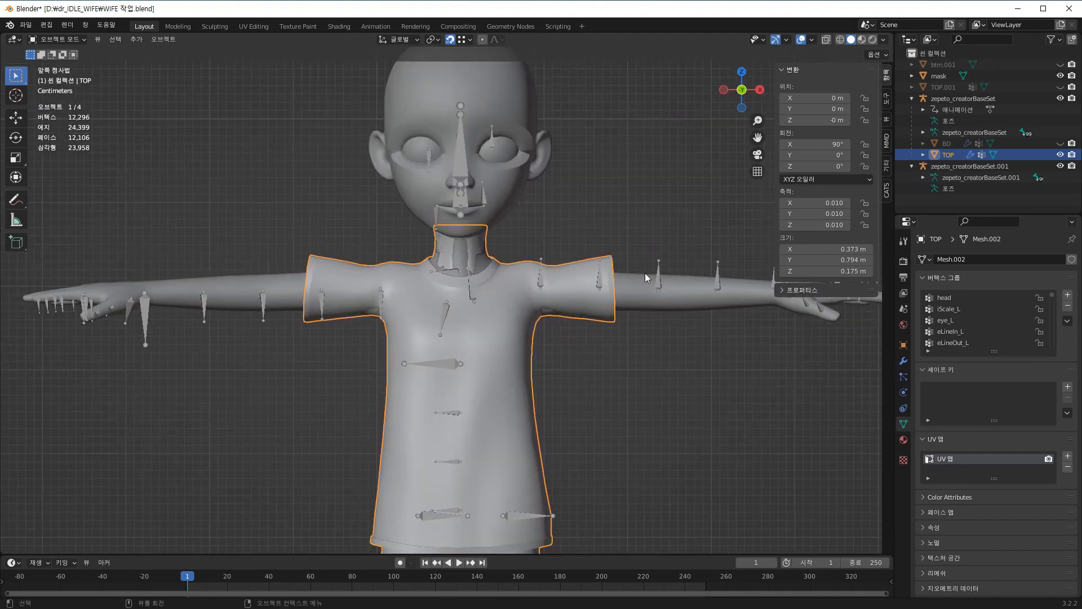
- Select the mask mesh and switch it to Vertex Paint mode, viewing the whole white body
left_click(939, 76)
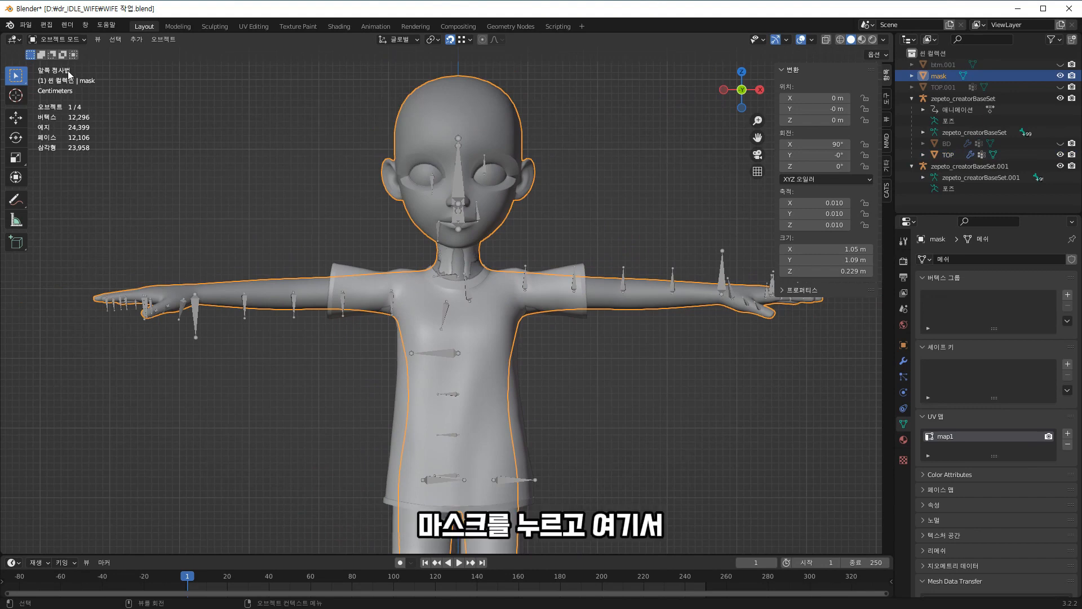
left_click(56, 39)
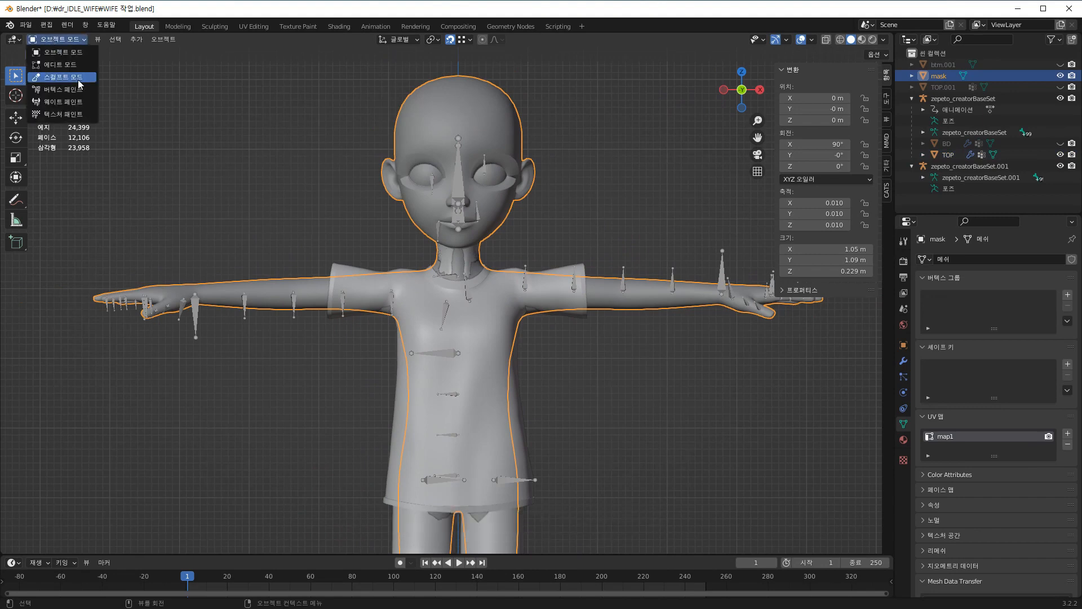
left_click(68, 89)
scroll(508, 198, "up", 4)
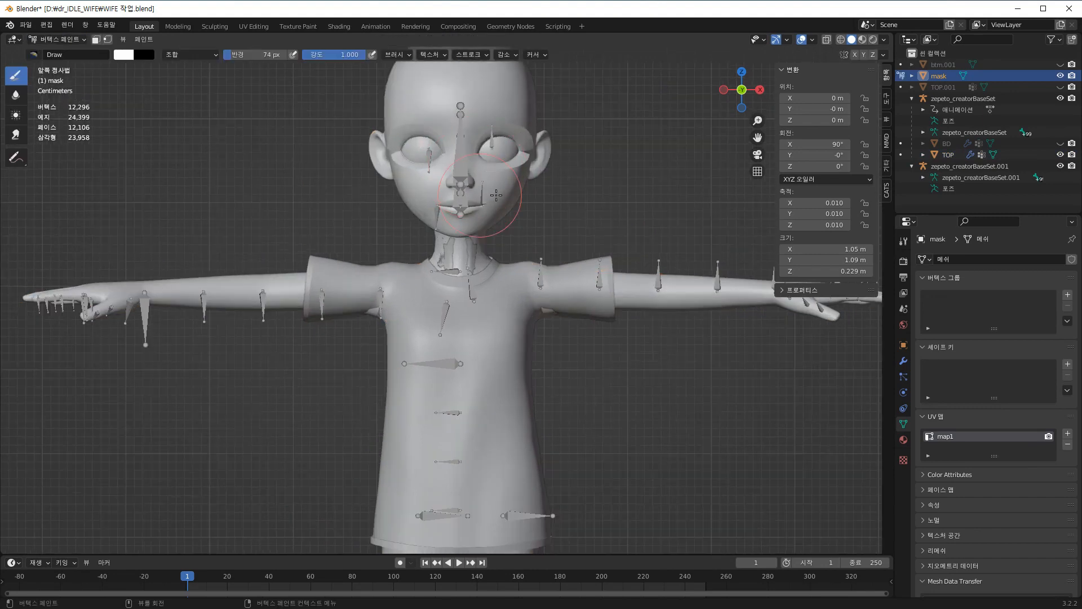
mouse_move(676, 165)
middle_mouse_down()
mouse_move(701, 248)
mouse_move(597, 263)
mouse_move(702, 268)
mouse_move(641, 293)
mouse_move(576, 289)
mouse_move(512, 158)
middle_mouse_up()
scroll(563, 259, "down", 3)
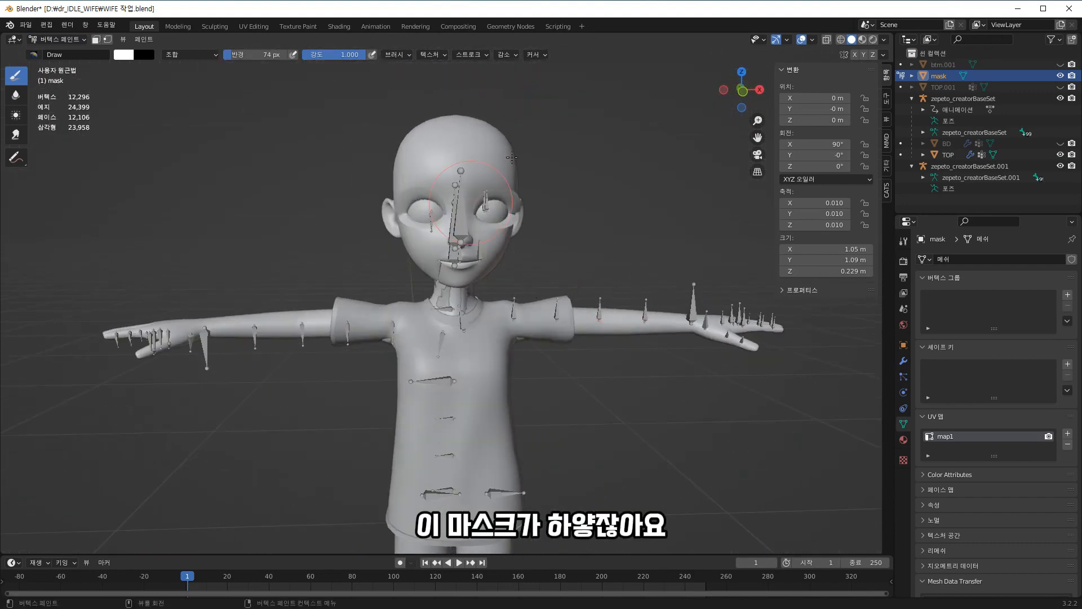
scroll(449, 303, "down", 1)
scroll(440, 287, "down", 1)
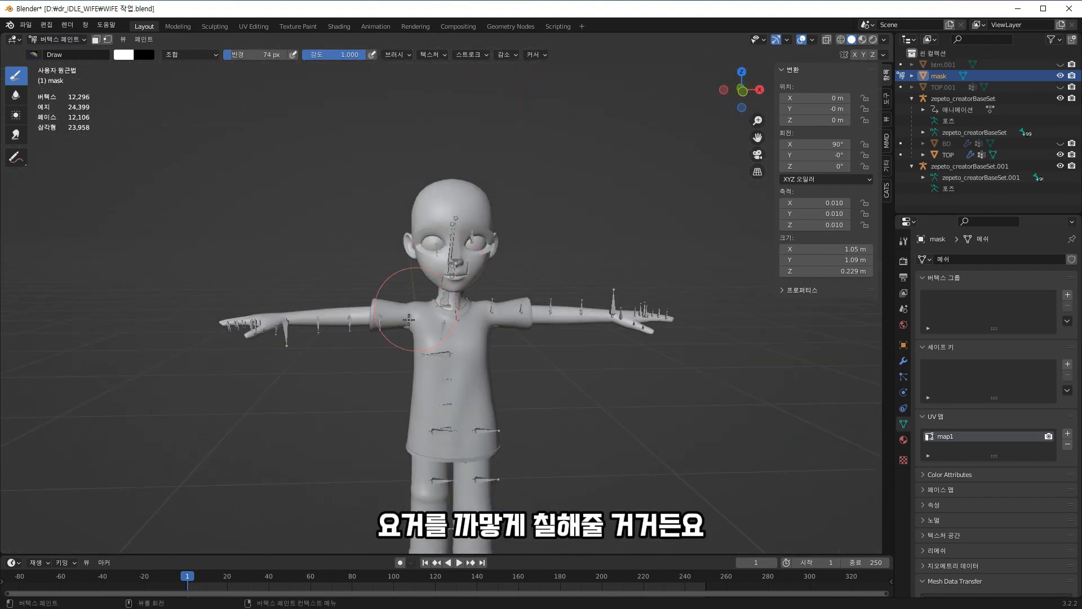
- Choose the Subtract brush for vertex painting around the neck and reduce its radius to 31 px
scroll(416, 321, "up", 3)
scroll(423, 324, "up", 1)
left_click(36, 57)
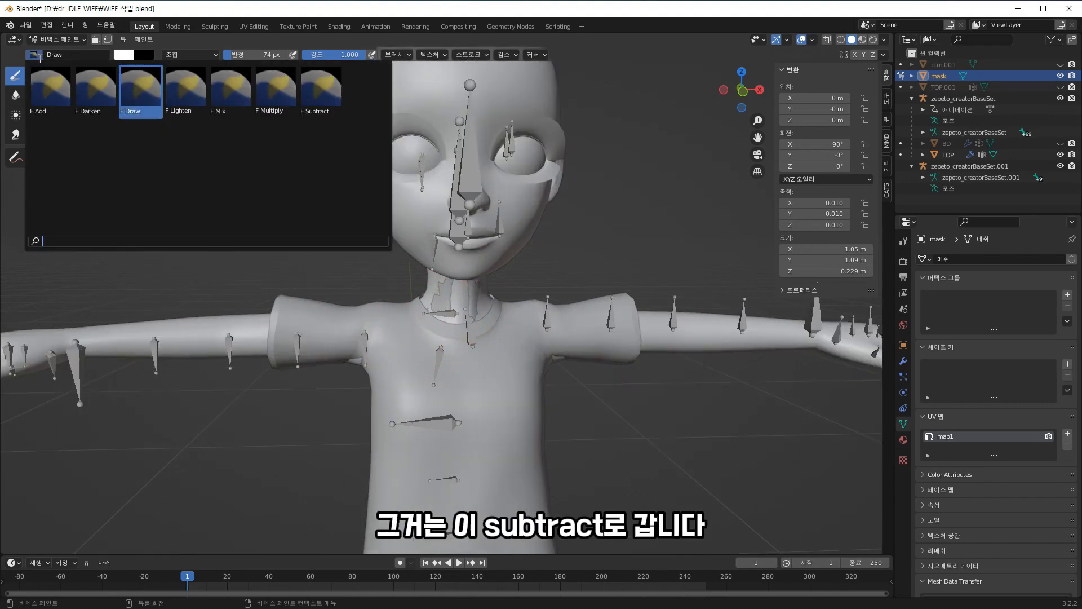
left_click(305, 109)
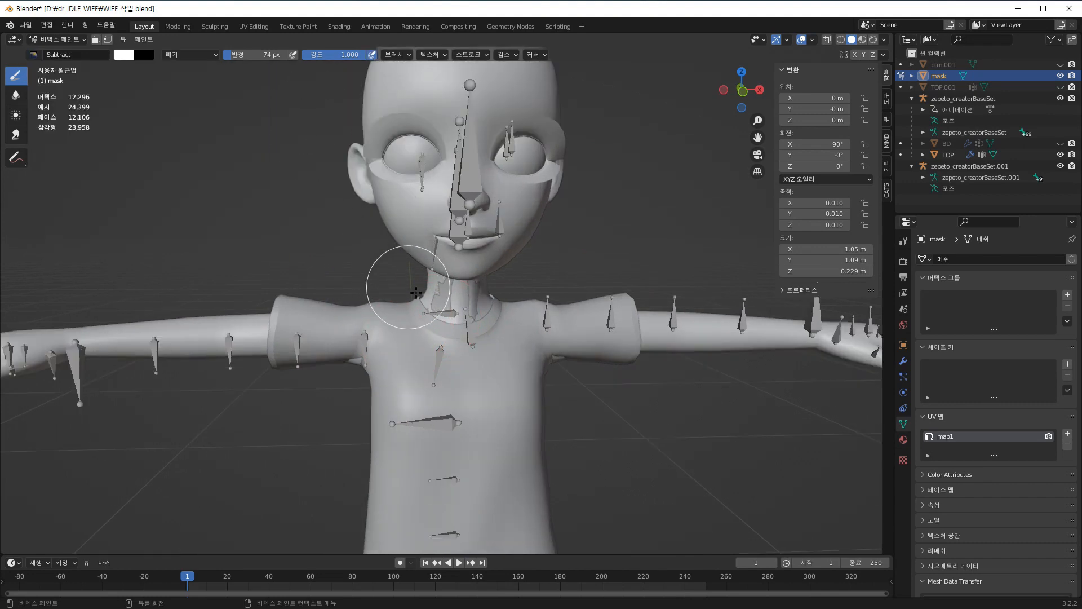
scroll(624, 164, "up", 2)
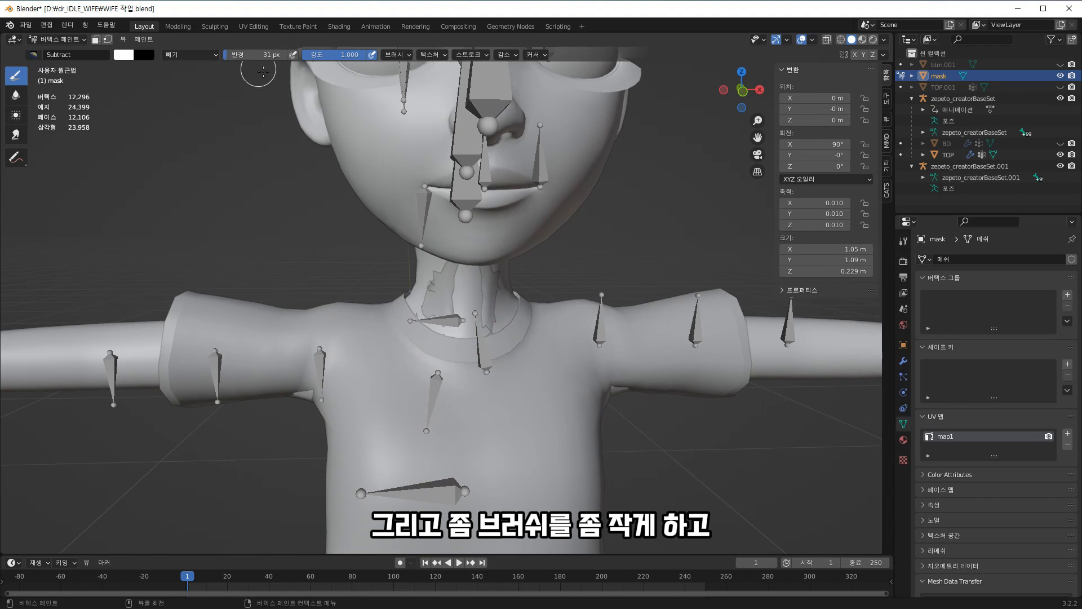
- Turn on the wireframe overlay so the mesh edges around the mask's neck can guide the painting
scroll(485, 225, "down", 4)
mouse_move(535, 242)
middle_mouse_down()
mouse_move(442, 246)
mouse_move(621, 208)
mouse_move(442, 230)
mouse_move(472, 196)
mouse_move(601, 231)
mouse_move(513, 274)
mouse_move(516, 223)
mouse_move(459, 324)
mouse_move(465, 203)
mouse_move(454, 282)
middle_mouse_up()
scroll(442, 246, "up", 4)
mouse_move(455, 282)
left_mouse_down()
mouse_move(411, 259)
mouse_move(516, 301)
left_mouse_up()
middle_click_drag(516, 301, 575, 300)
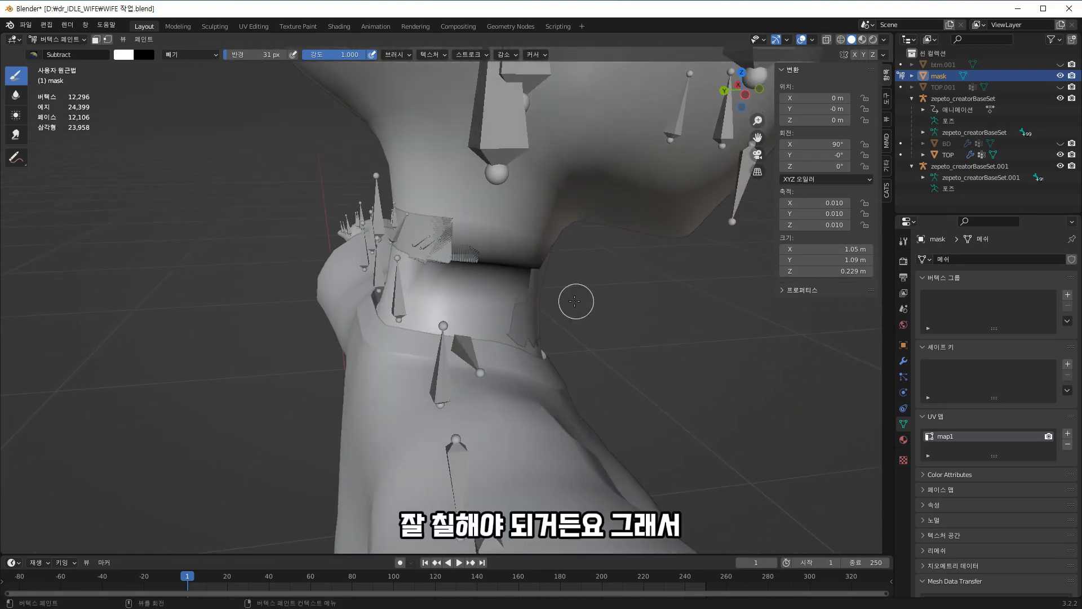
left_click(810, 40)
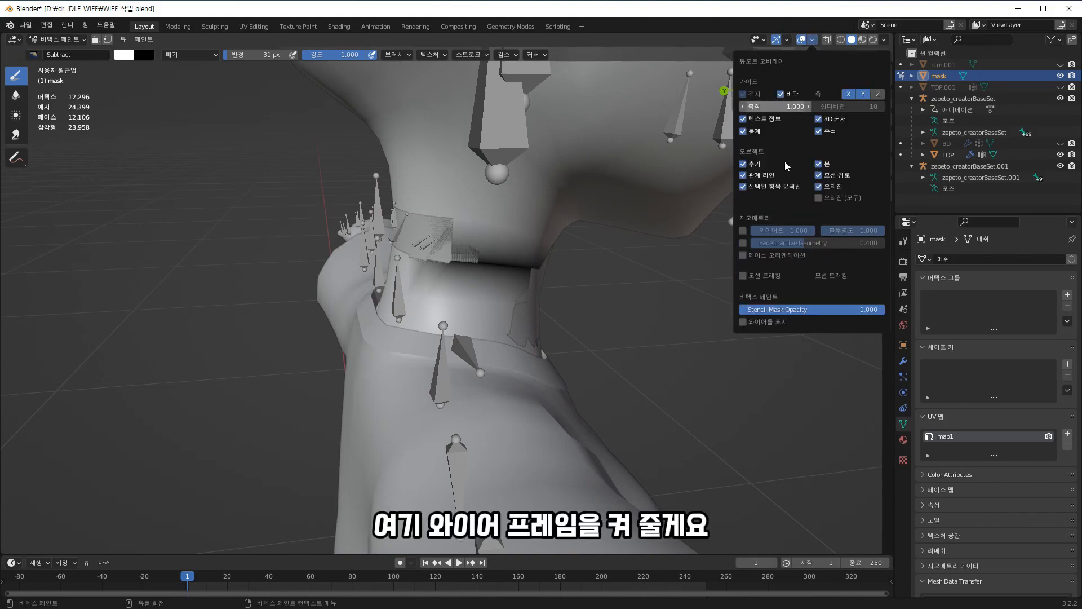
left_click(743, 231)
- Annotate the edge line across the back of the neck as the paint boundary and erase the annotation
scroll(532, 280, "up", 4)
mouse_move(532, 280)
middle_mouse_down()
mouse_move(607, 315)
mouse_move(401, 256)
middle_mouse_up()
scroll(400, 256, "down", 3)
left_click(19, 163)
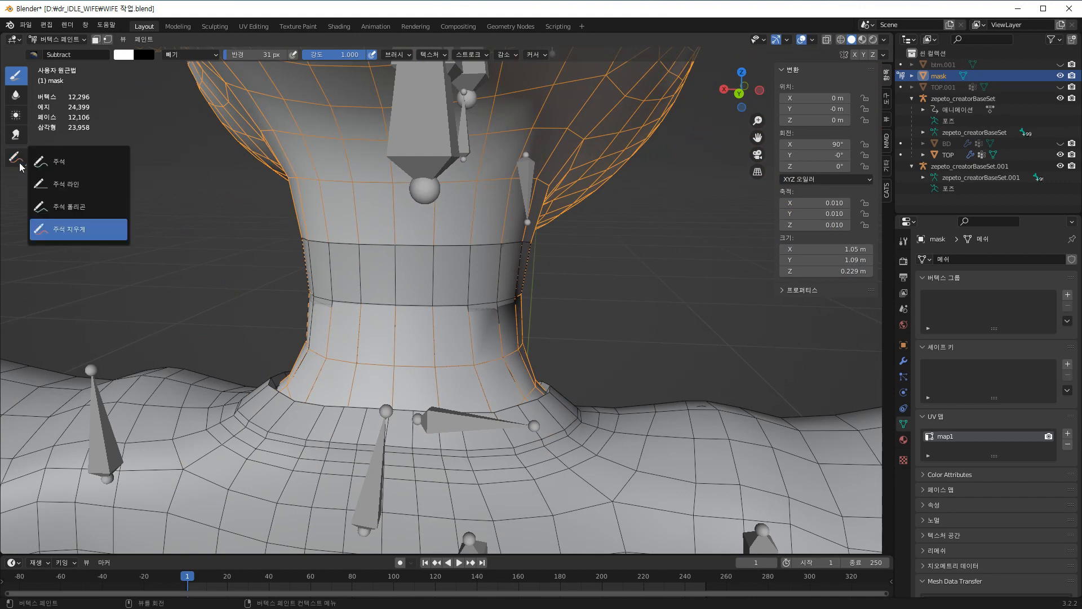
left_click(56, 162)
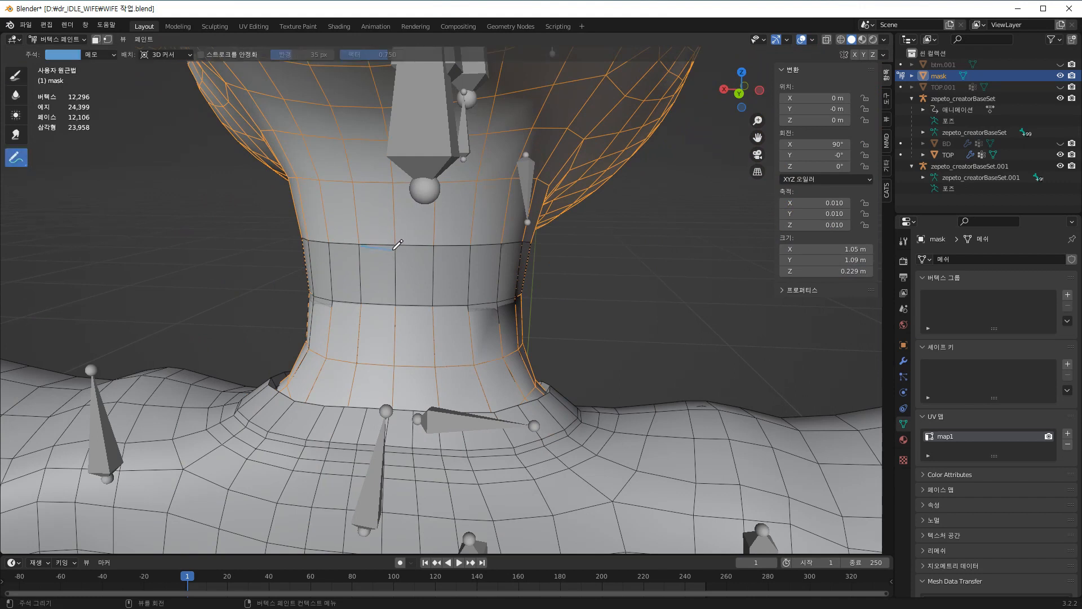
left_click_drag(388, 237, 403, 238)
left_click_drag(16, 158, 111, 230)
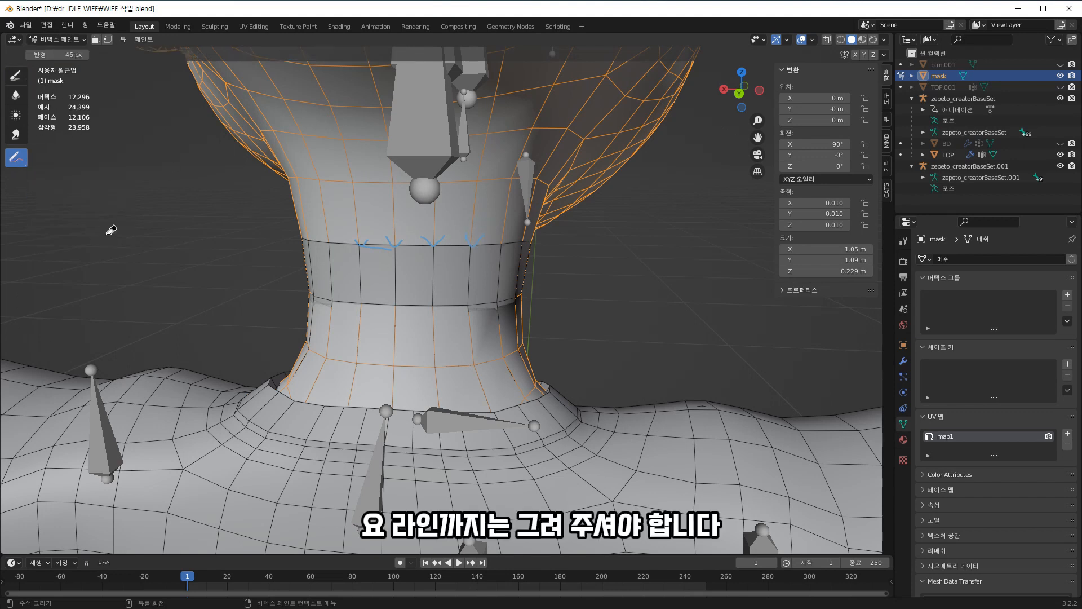
- Paint the back of the mask's neck black along the shirt's upper collar edge with the Subtract brush
left_click(16, 75)
left_click_drag(496, 247, 301, 252)
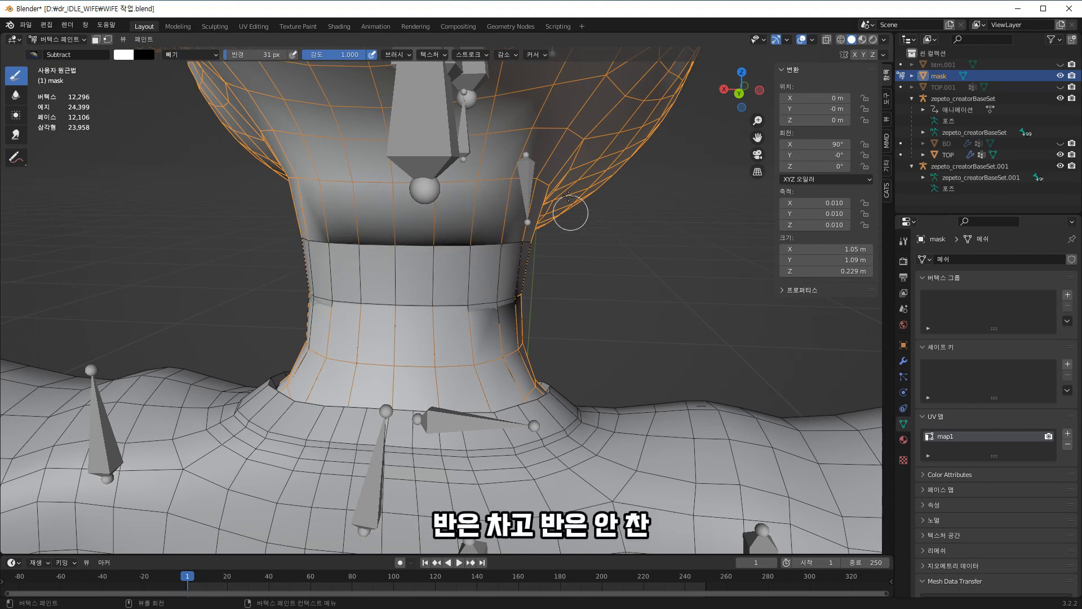
scroll(340, 201, "down", 2)
left_click_drag(477, 272, 498, 260)
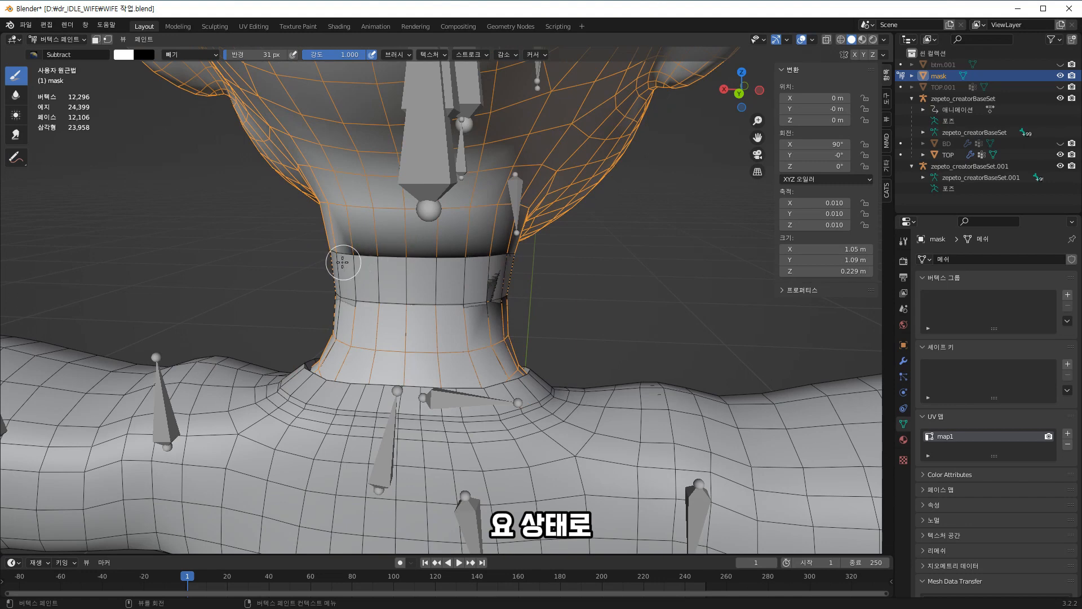
left_click_drag(343, 262, 372, 255)
- Enable X-axis mirroring and continue painting black the mask areas that poke through the shirt at the neck and armpits
scroll(417, 273, "down", 2)
left_click_drag(484, 301, 371, 306)
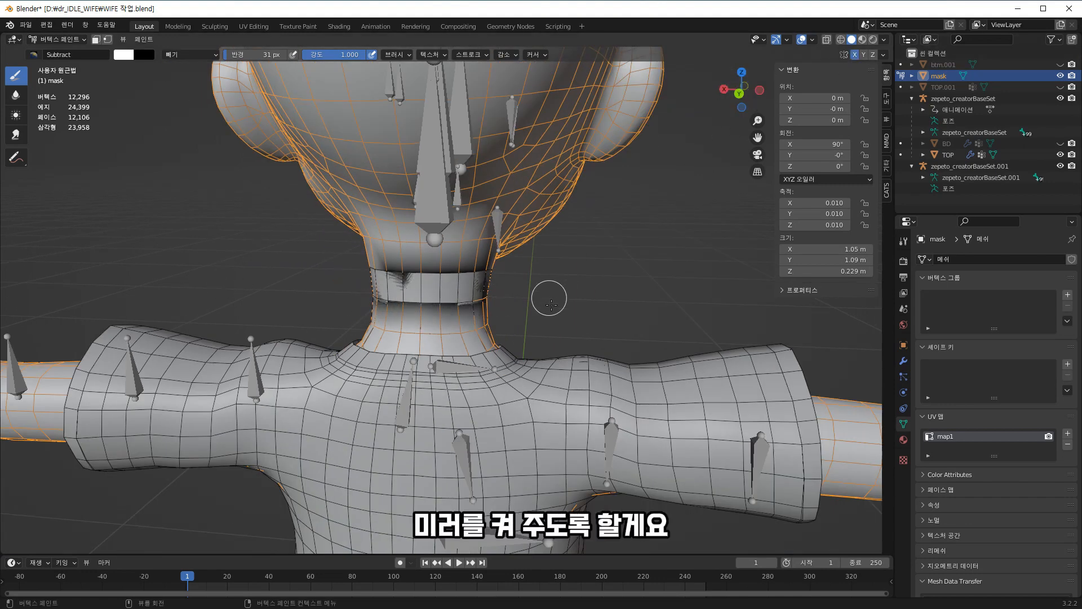
scroll(551, 305, "down", 2)
middle_click_drag(660, 408, 652, 379, "shift")
mouse_move(471, 300)
left_mouse_down()
mouse_move(429, 296)
mouse_move(465, 300)
left_mouse_up()
mouse_move(629, 397)
middle_mouse_down()
mouse_move(427, 366)
mouse_move(425, 319)
mouse_move(355, 338)
mouse_move(386, 327)
middle_mouse_up()
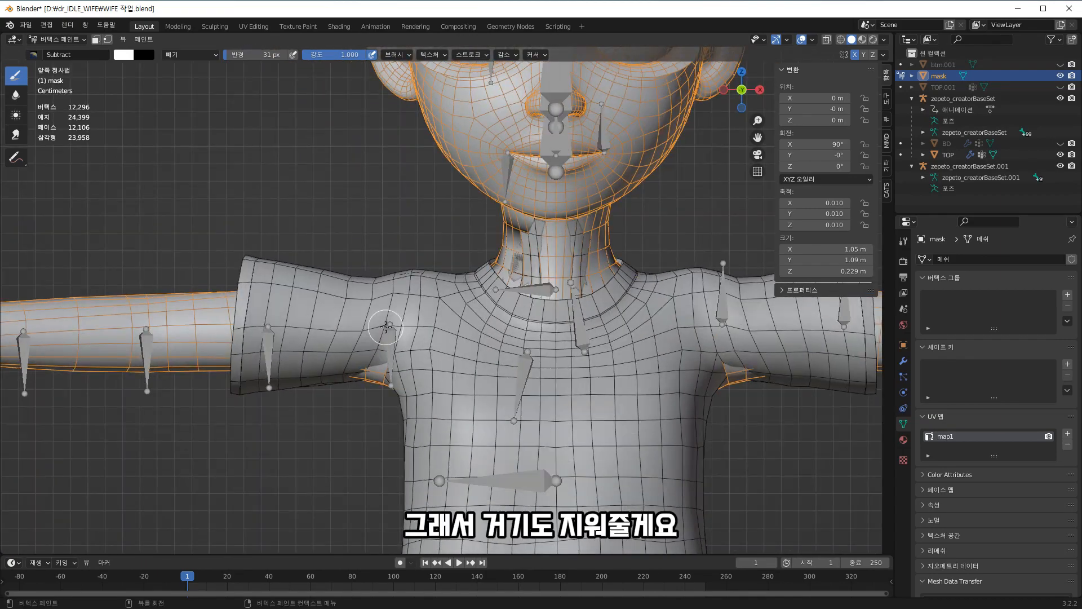
- Hide the TOP outfit to expose the mask's shoulders and neck for painting
scroll(386, 327, "down", 5)
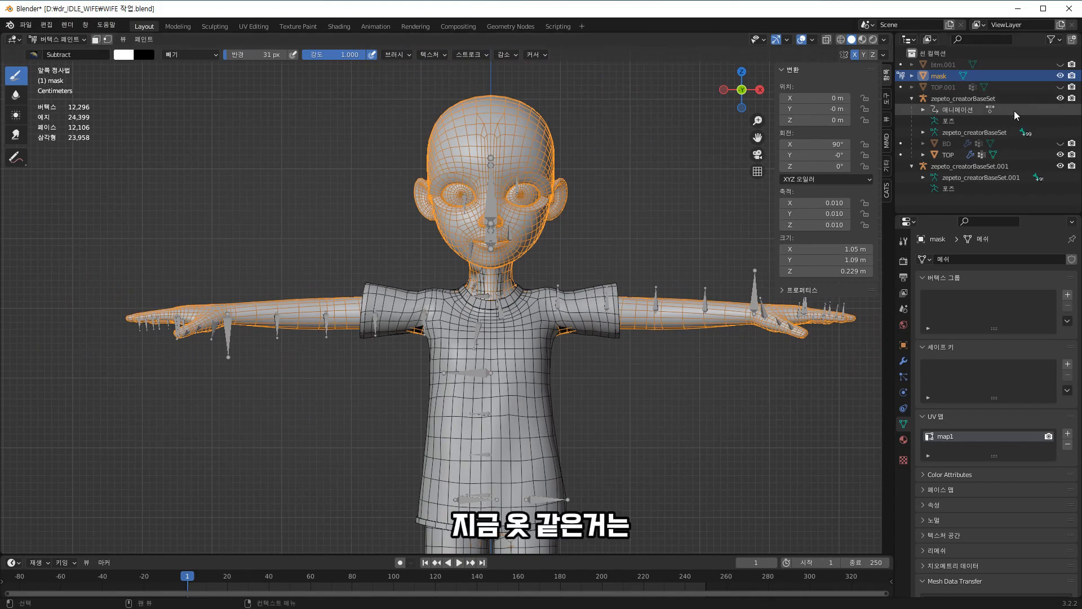
scroll(538, 331, "up", 5)
scroll(648, 428, "down", 6)
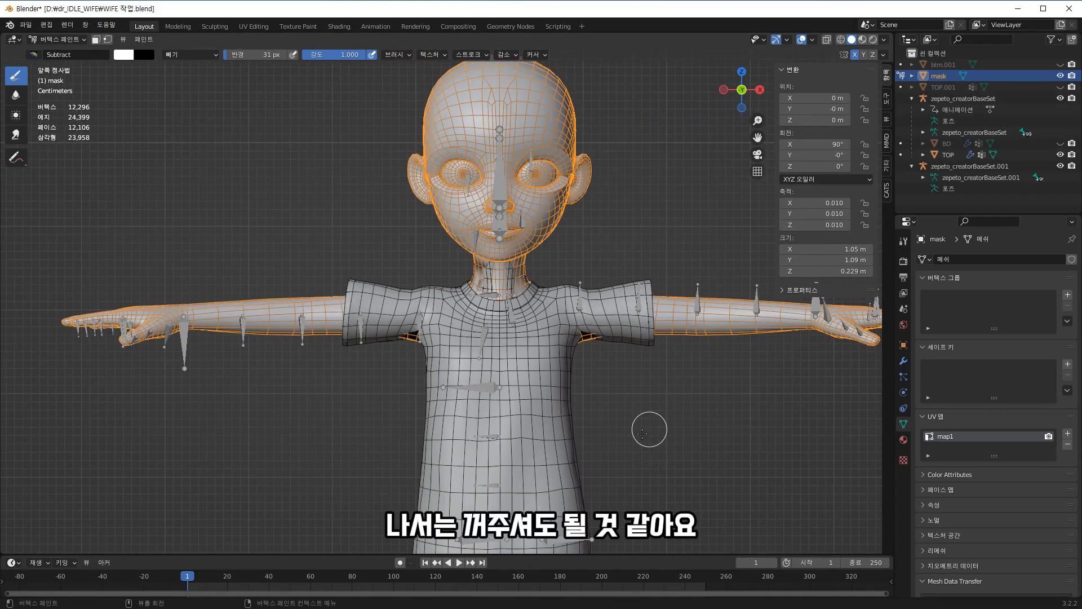
middle_click_drag(648, 427, 623, 225, "shift")
left_click(1061, 155)
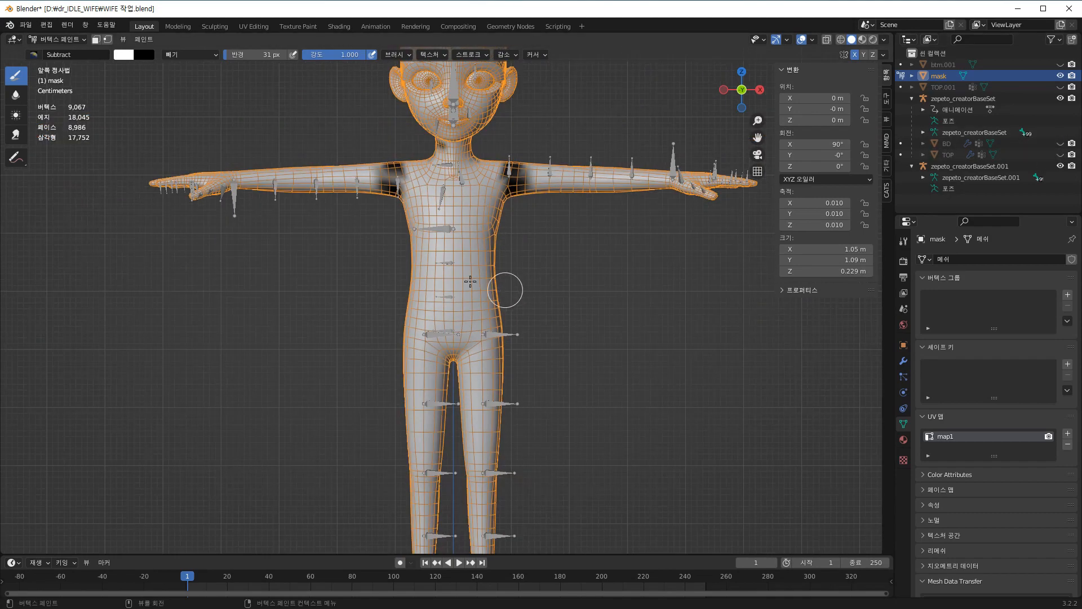
scroll(437, 218, "up", 6)
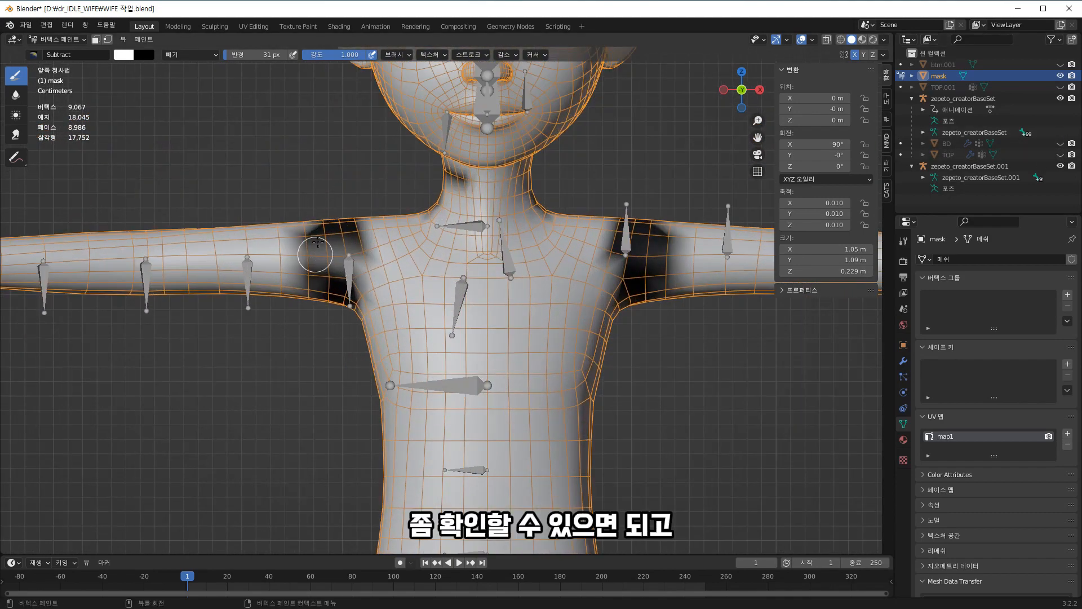
- Paint black bands around the mask's upper arms, covering the top and back of both arms
middle_click_drag(339, 253, 352, 375)
left_click_drag(351, 373, 292, 353)
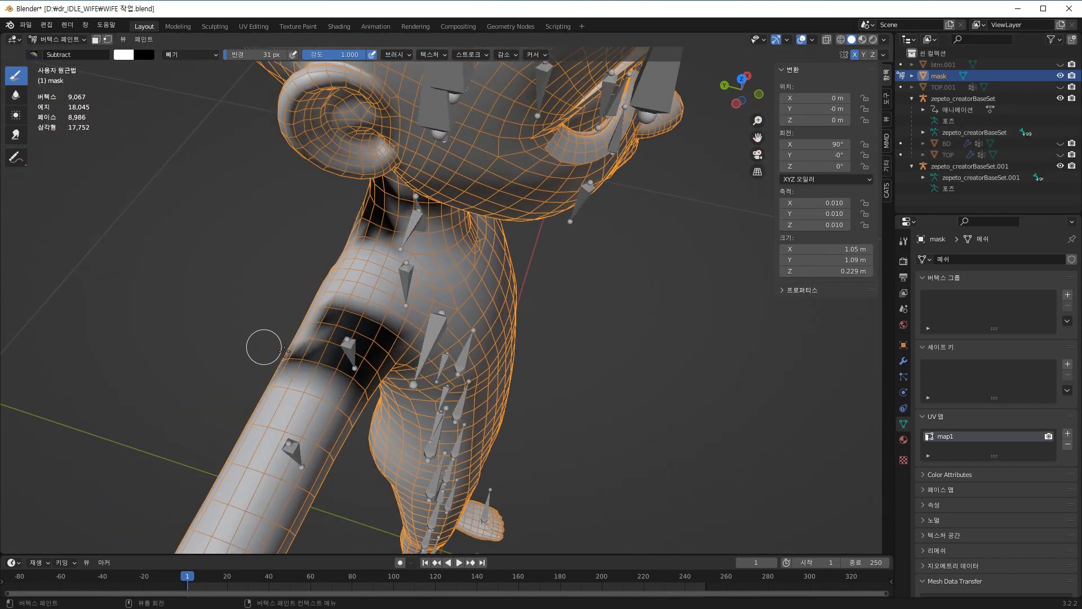
mouse_move(264, 345)
middle_mouse_down()
mouse_move(395, 296)
mouse_move(412, 274)
middle_mouse_up()
left_click_drag(589, 240, 580, 324)
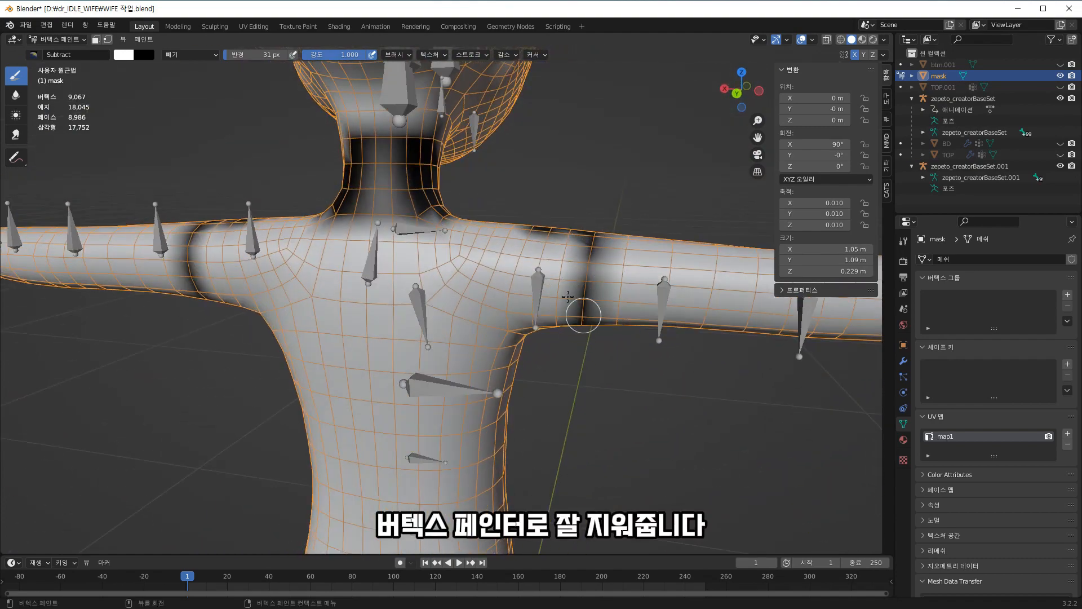
- Set the brush radius to 27 px and paint the side and front of the neck below the chin black
left_click_drag(235, 56, 241, 56)
scroll(372, 192, "down", 3)
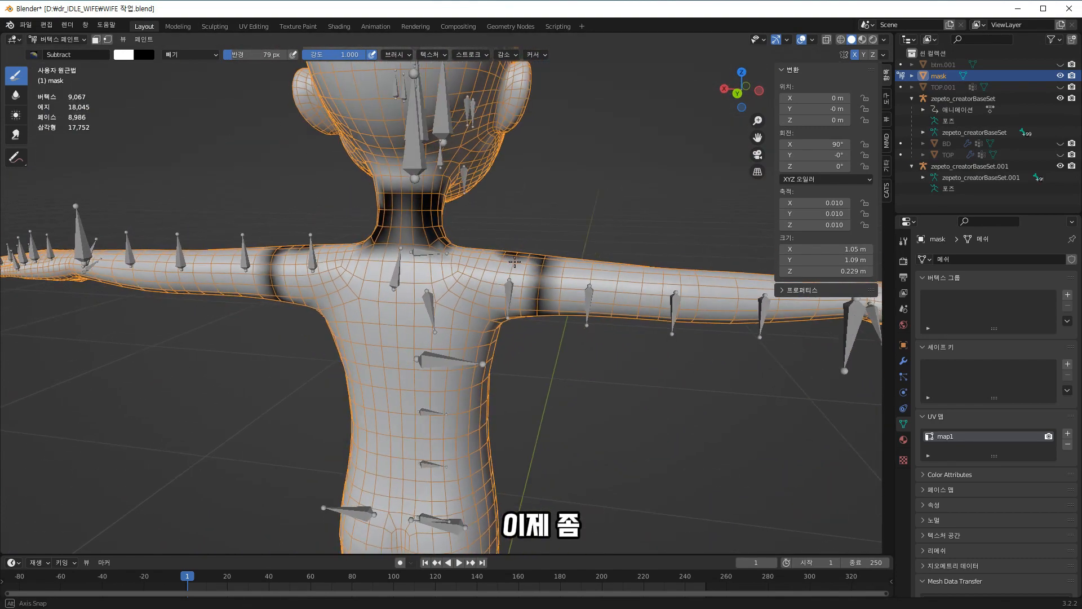
middle_click_drag(372, 186, 456, 194)
left_click_drag(242, 56, 234, 56)
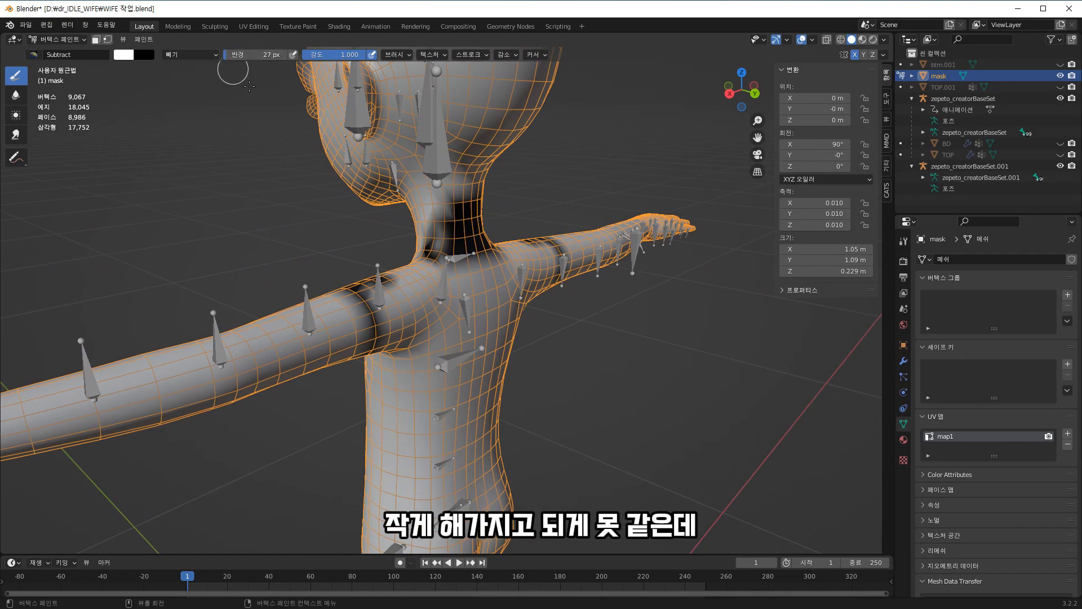
scroll(468, 212, "up", 3)
middle_click_drag(469, 213, 544, 216)
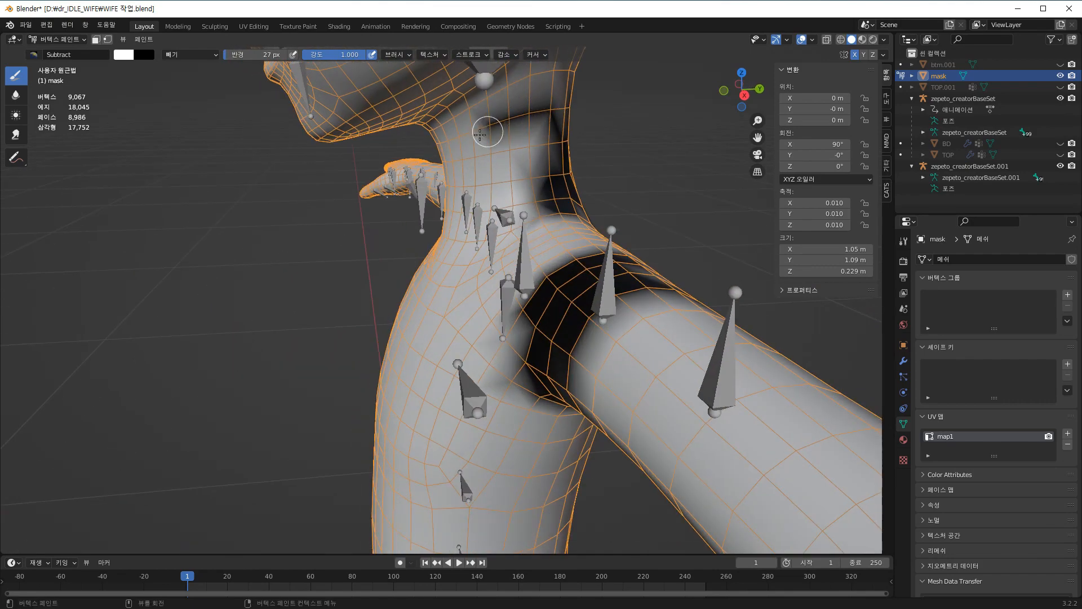
middle_click_drag(475, 135, 537, 135)
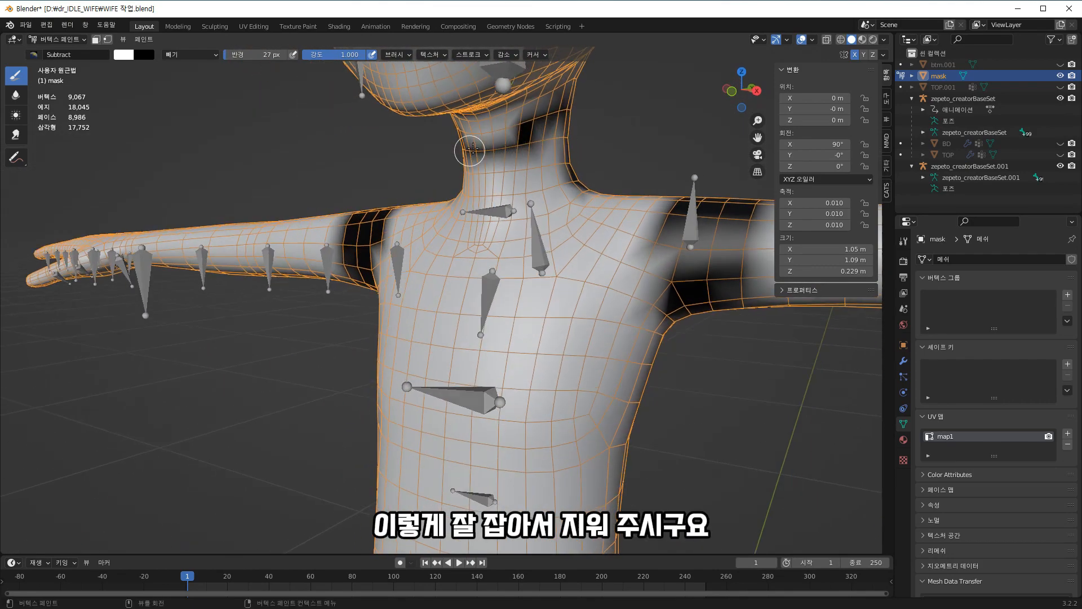
left_click_drag(528, 131, 486, 139)
- Blacken the remaining light patches around the back, side and lower front of the neck
mouse_move(572, 169)
middle_mouse_down()
mouse_move(507, 191)
mouse_move(455, 145)
middle_mouse_up()
left_click_drag(429, 143, 463, 138)
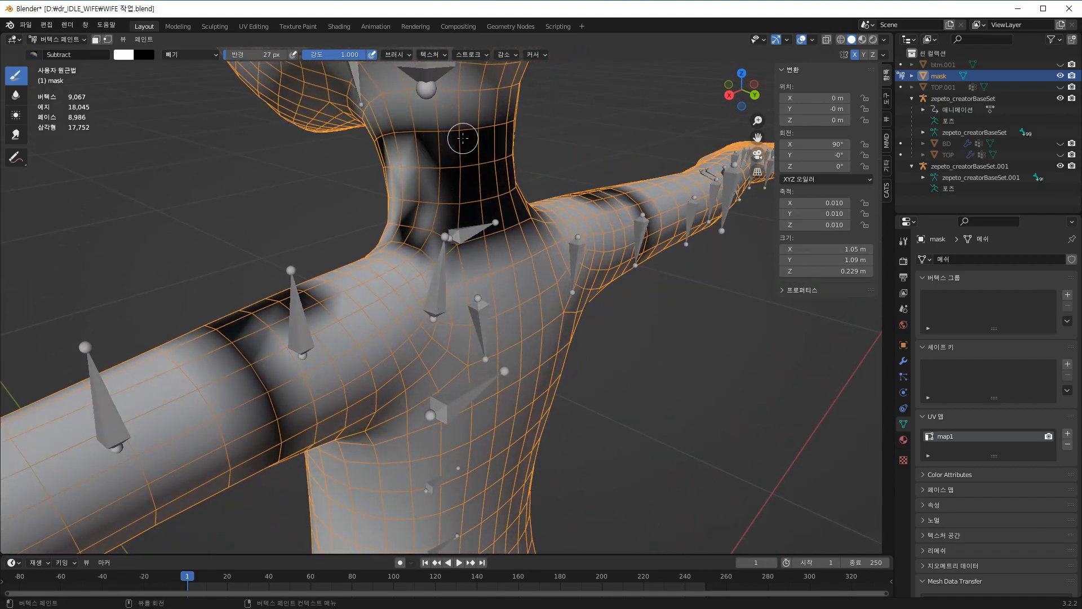
middle_click_drag(440, 172, 542, 133)
left_click_drag(541, 133, 471, 150)
middle_click_drag(549, 158, 631, 164)
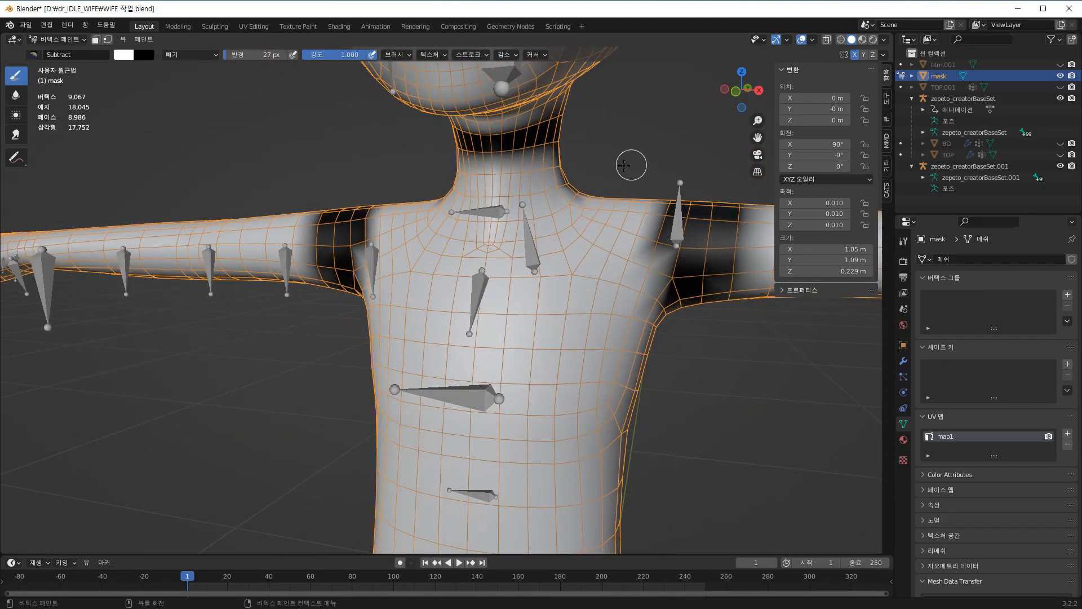
left_click_drag(569, 163, 498, 180)
- Enlarge the brush radius to 118 px and paint the mask's shoulders and upper chest black
scroll(640, 314, "down", 5)
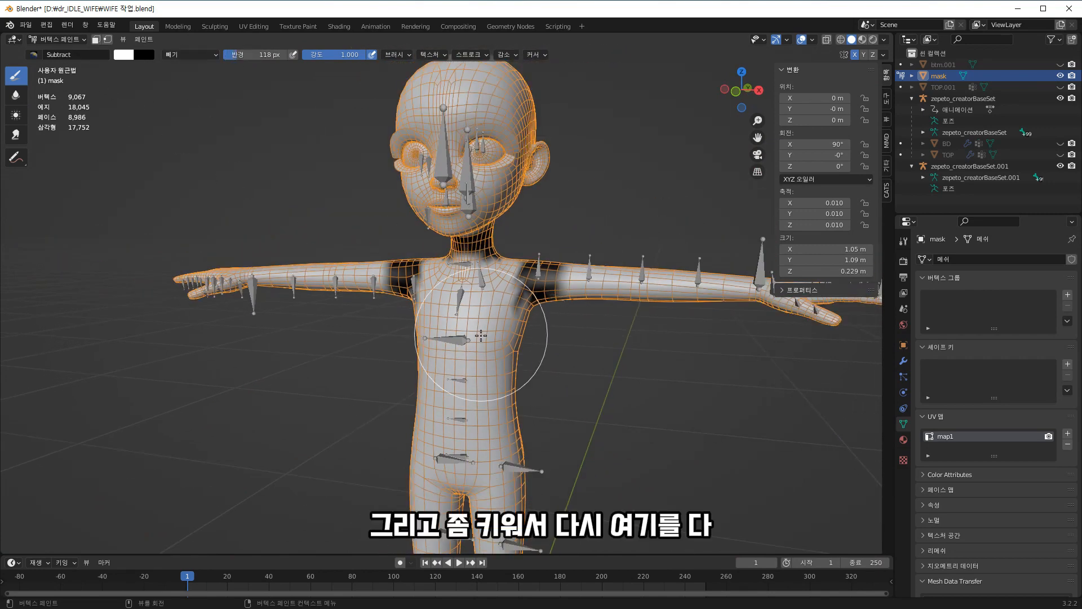
scroll(481, 336, "up", 2)
mouse_move(497, 334)
left_mouse_down()
mouse_move(526, 286)
mouse_move(537, 294)
mouse_move(503, 285)
left_mouse_up()
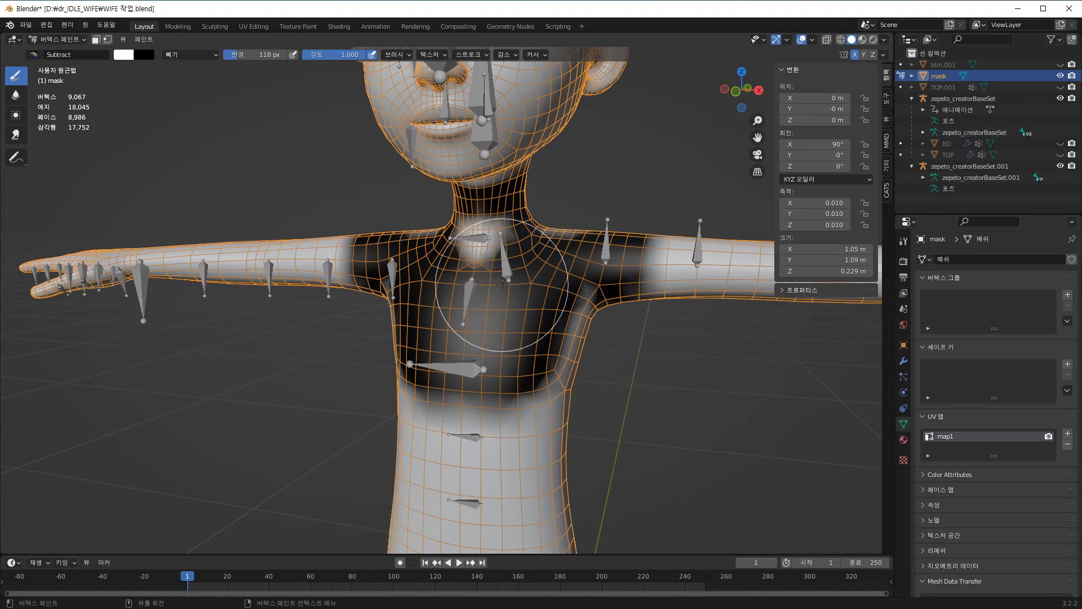
- Paint the mask mesh's shoulders, upper back, waist and hips black from behind with the Subtract brush at 118 px radius
scroll(502, 284, "up", 4)
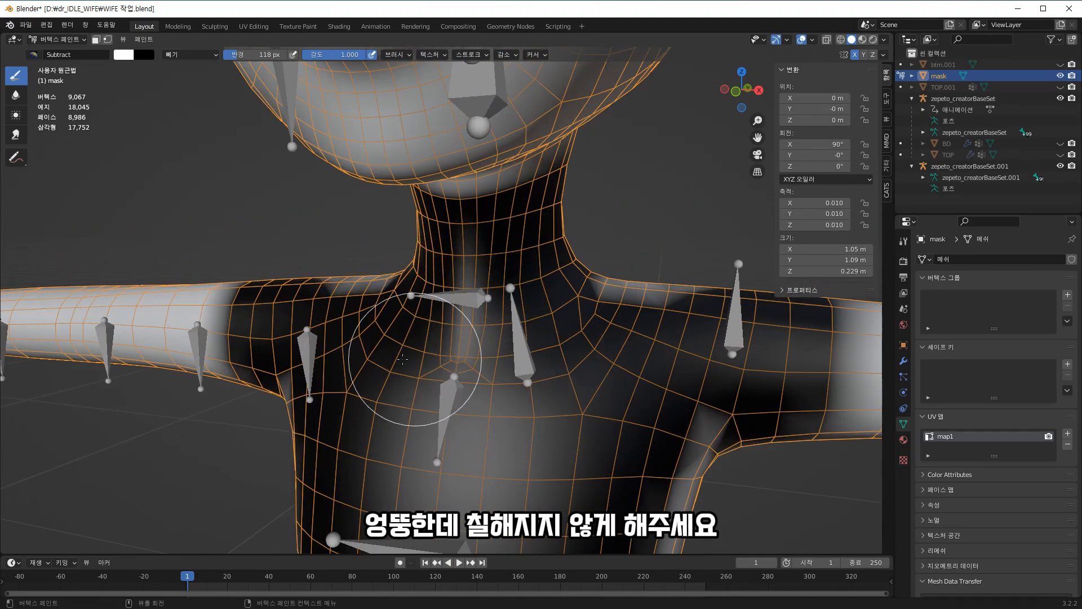
mouse_move(402, 358)
middle_mouse_down()
mouse_move(387, 430)
mouse_move(395, 378)
mouse_move(531, 406)
middle_mouse_up()
scroll(360, 384, "down", 2)
mouse_move(590, 319)
left_mouse_down()
mouse_move(573, 436)
mouse_move(620, 314)
left_mouse_up()
mouse_move(535, 338)
left_mouse_down()
mouse_move(447, 387)
mouse_move(455, 447)
left_mouse_up()
scroll(483, 309, "down", 3)
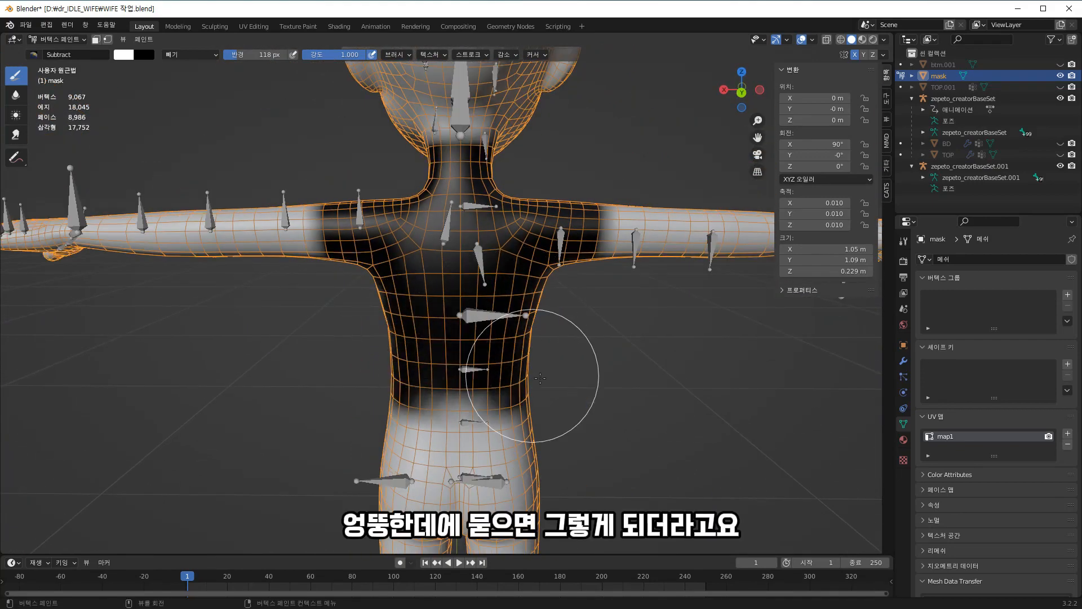
left_click_drag(551, 452, 514, 468)
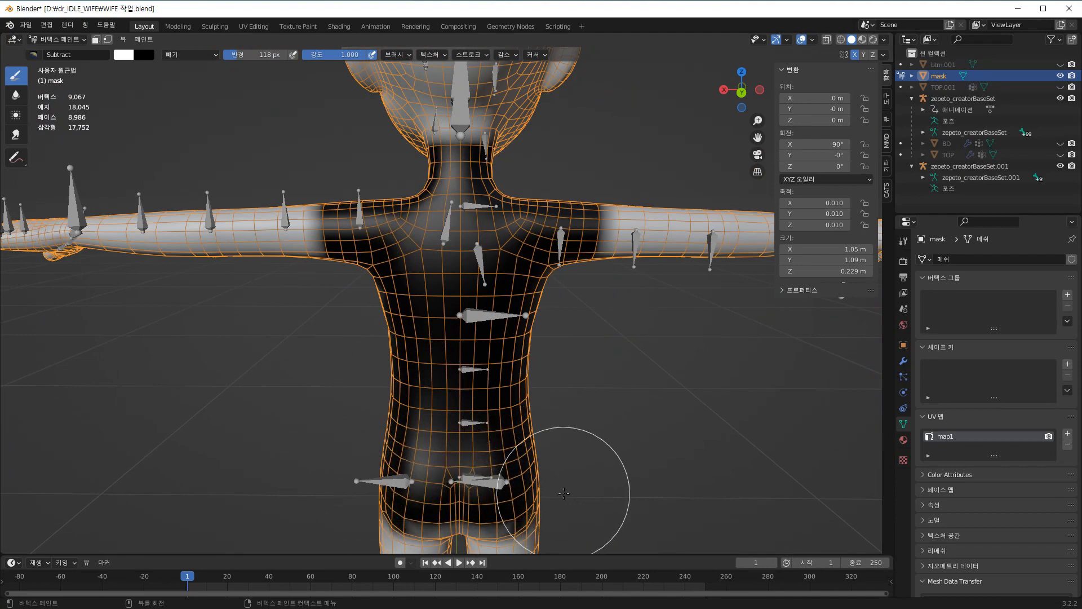
- Subtract-paint the grey patches on the front of the torso, from the chest down to the armpit side
scroll(533, 491, "down", 3)
middle_click_drag(533, 491, 319, 451)
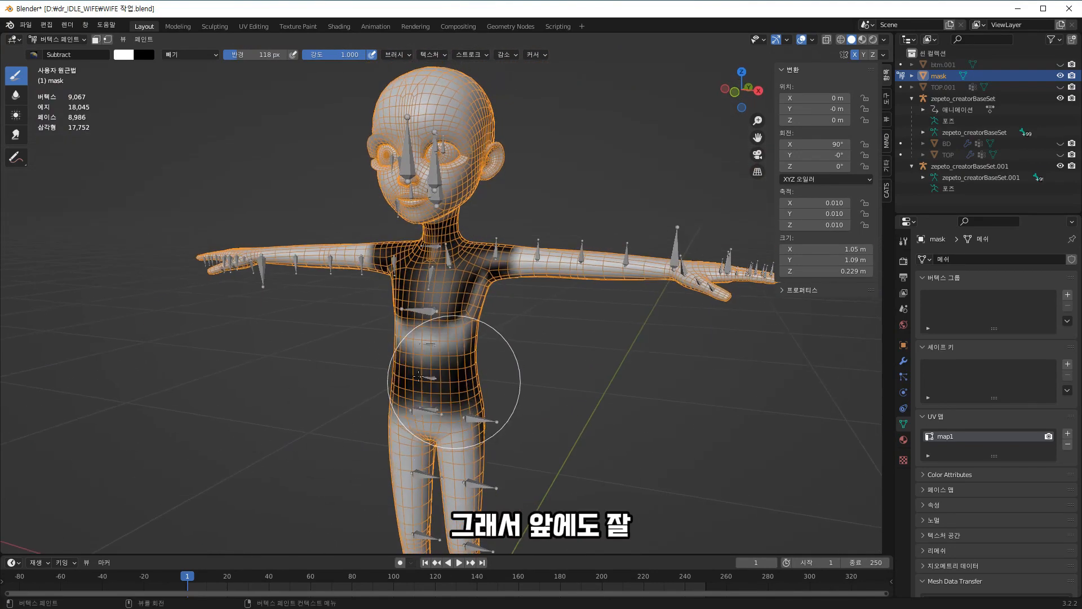
scroll(460, 376, "up", 3)
middle_click_drag(567, 362, 499, 335)
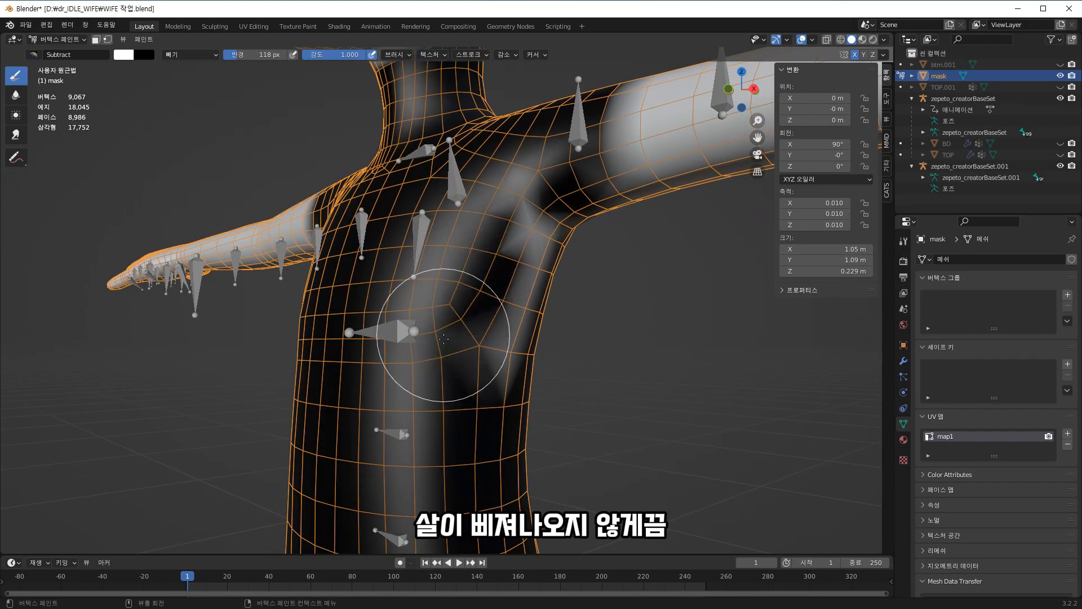
left_click_drag(497, 236, 488, 368)
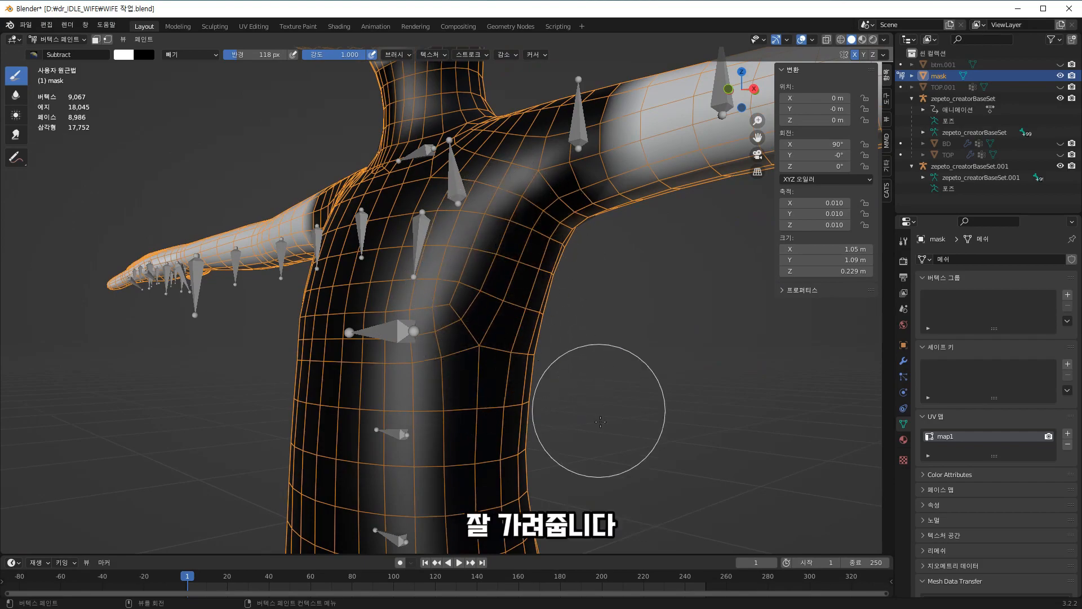
- Paint the underside of the upper arm and the armpit black up to the sleeve boundary
middle_click_drag(600, 421, 541, 399)
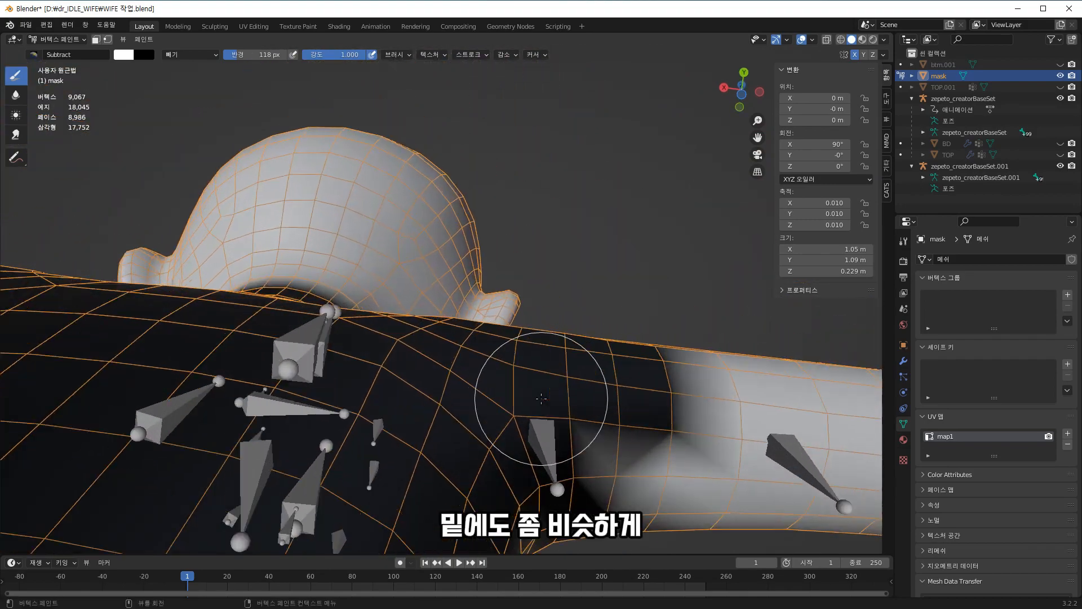
left_click_drag(541, 399, 607, 477)
left_click_drag(636, 443, 632, 412)
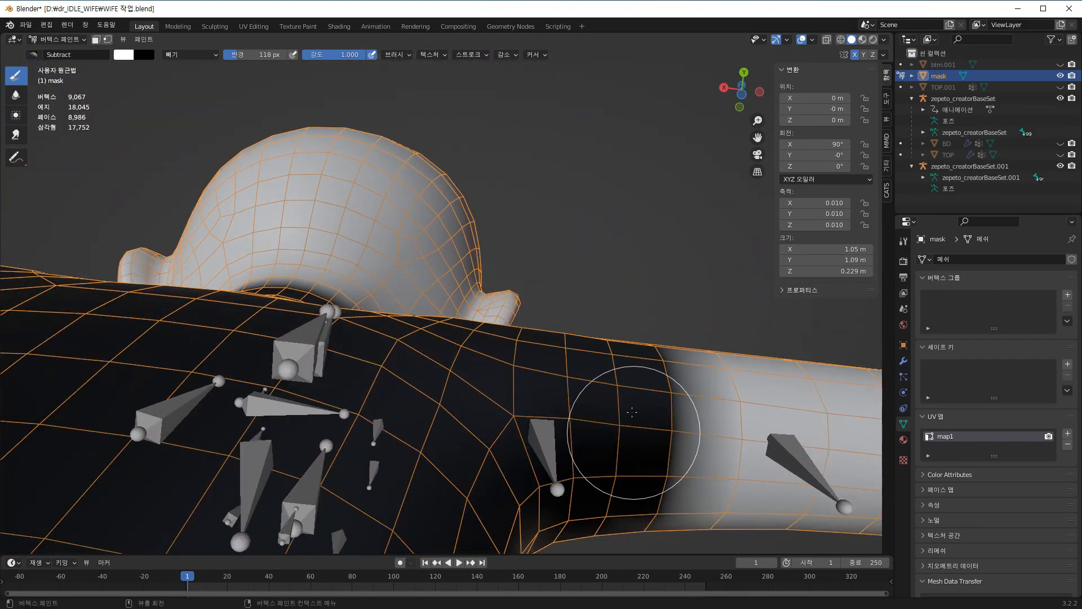
middle_click_drag(616, 543, 535, 415)
scroll(566, 381, "up", 4)
scroll(602, 491, "down", 5)
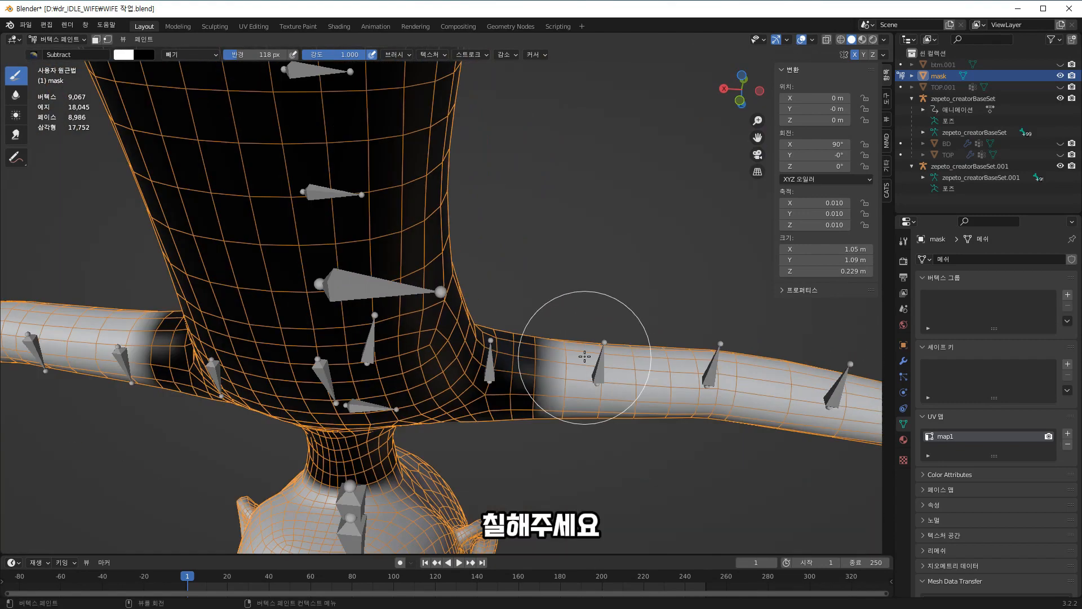
- Check the painted mask from the back and front, return to Object Mode and unhide the TOP shirt mesh
middle_click_drag(551, 326, 555, 504)
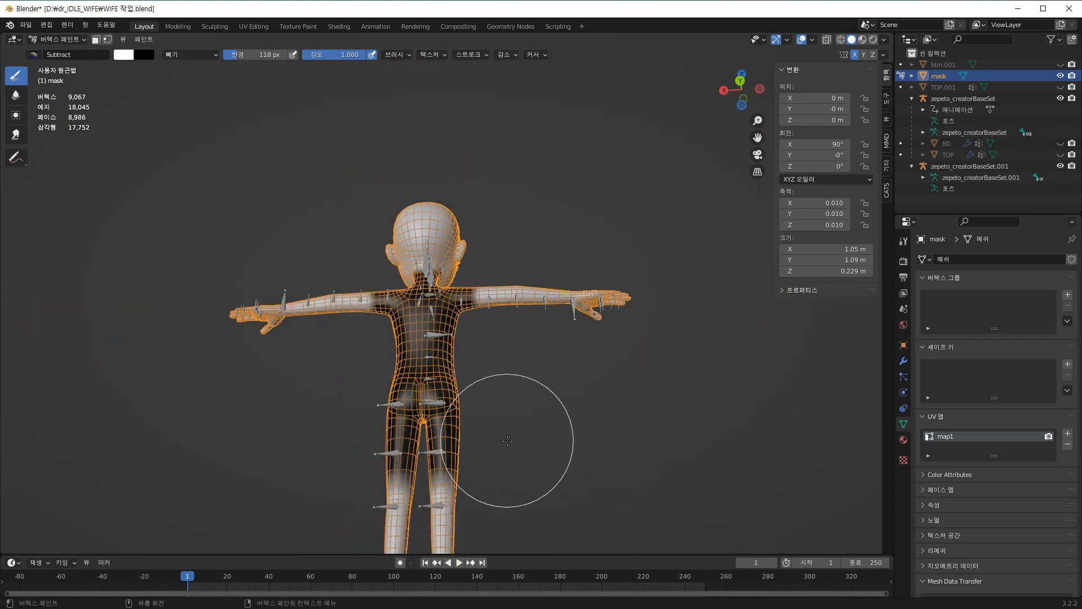
middle_click_drag(598, 474, 530, 467)
middle_click_drag(439, 463, 358, 464)
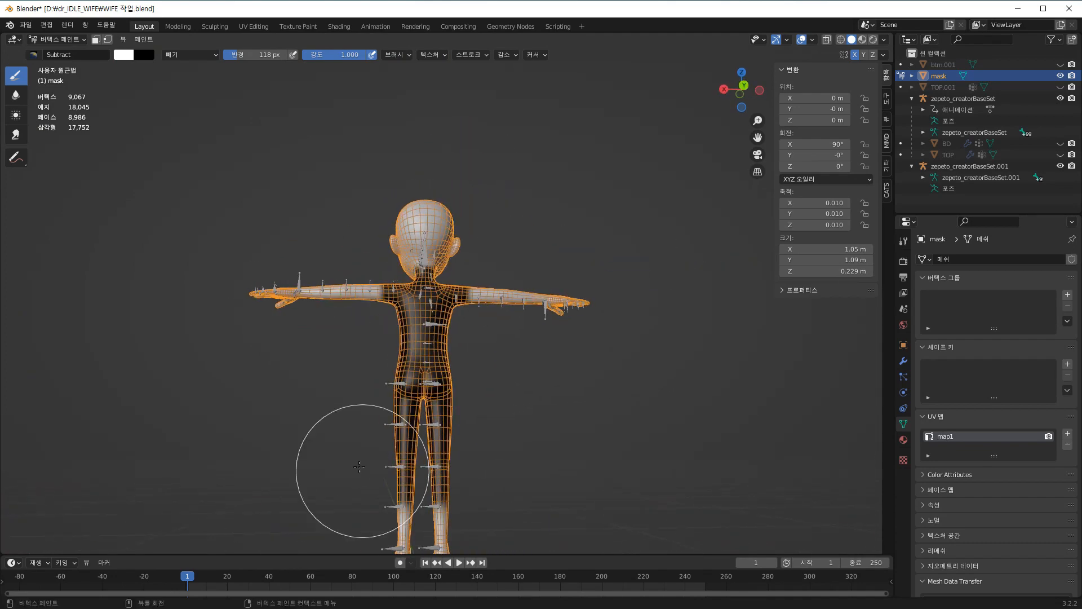
mouse_move(418, 448)
middle_mouse_down()
mouse_move(651, 482)
mouse_move(582, 467)
middle_mouse_up()
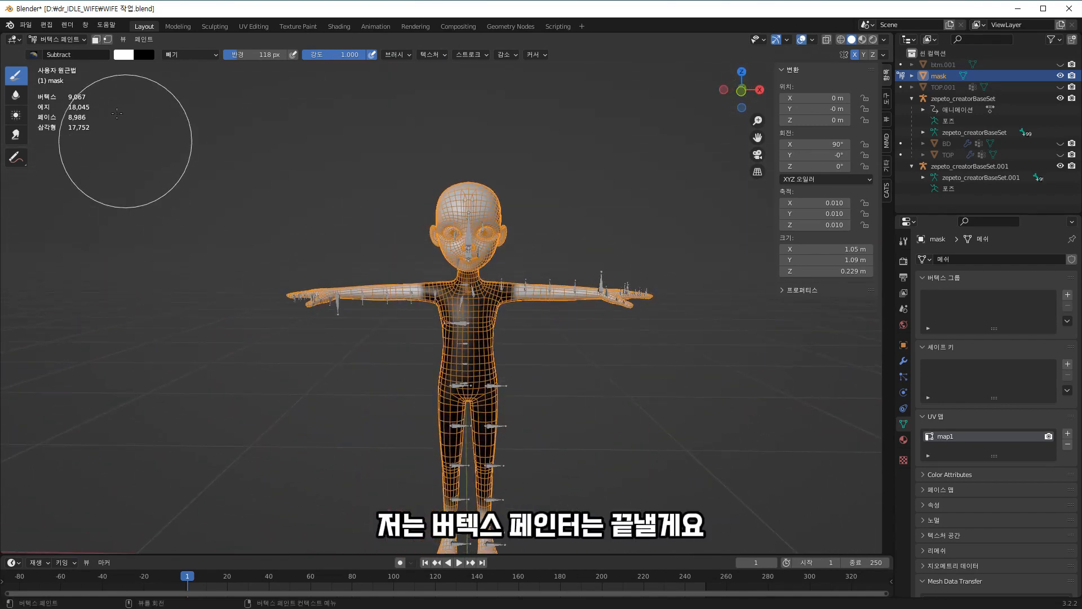
left_click(74, 40)
left_click(63, 52)
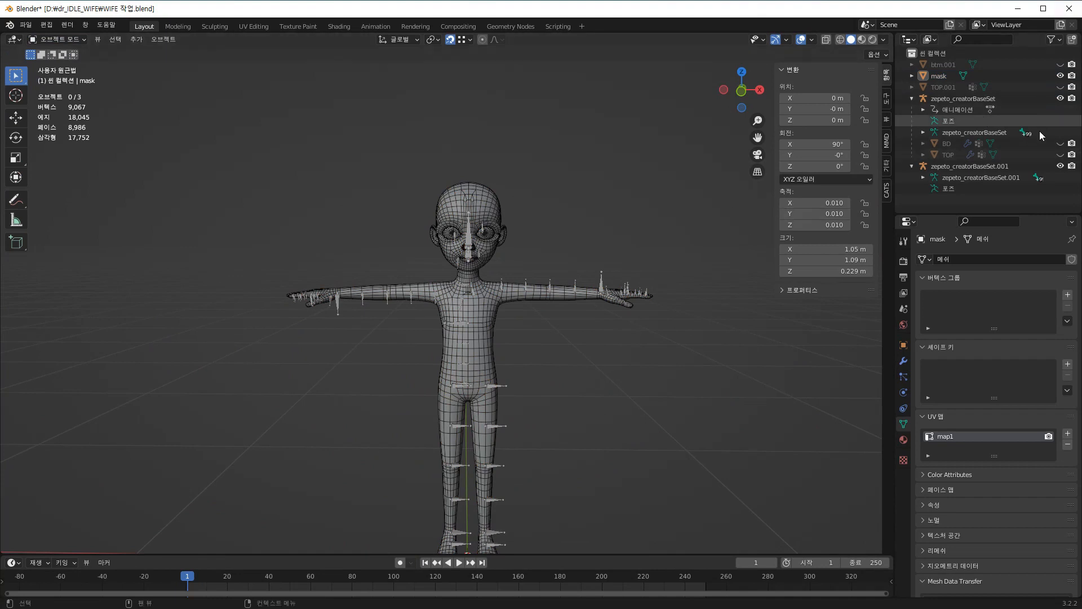
left_click(1061, 155)
scroll(726, 293, "up", 2)
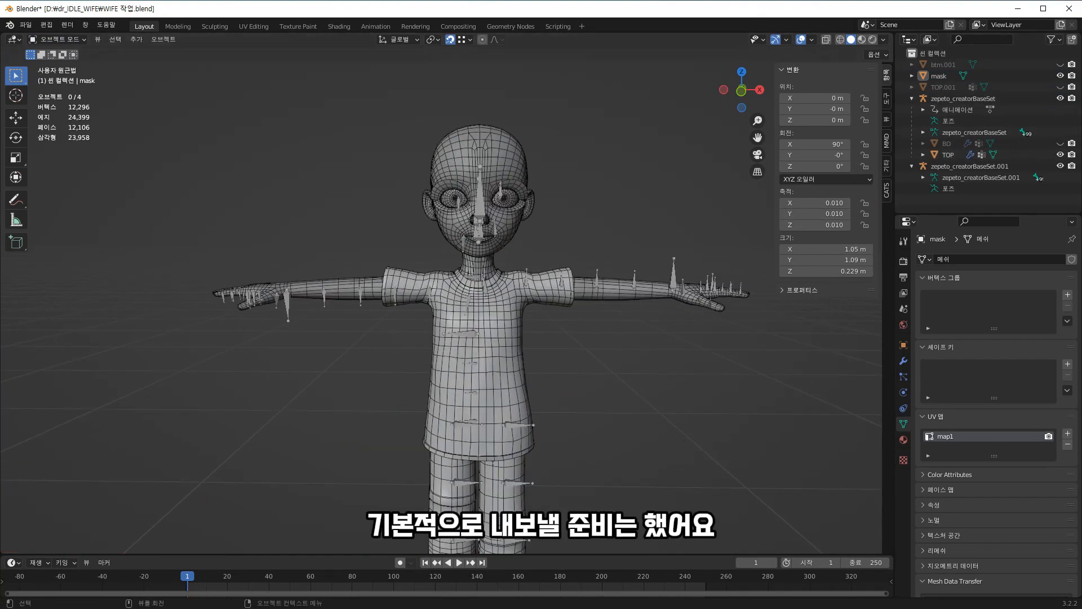
- Turn off the wireframe overlay in the viewport
left_click(812, 40)
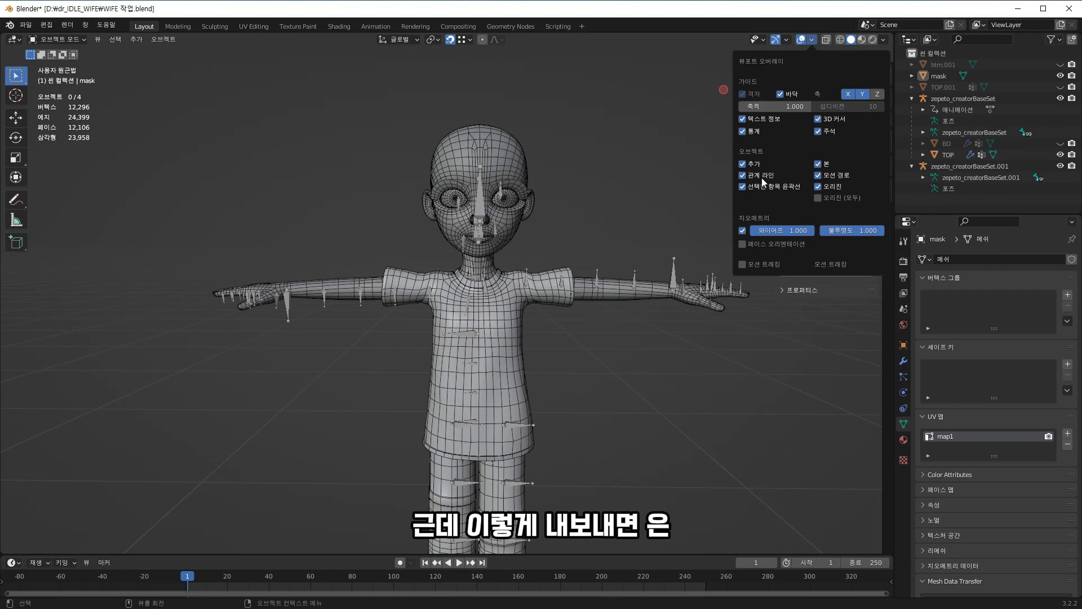
left_click(743, 231)
scroll(614, 243, "up", 3)
middle_click_drag(614, 242, 615, 205)
scroll(615, 205, "up", 2)
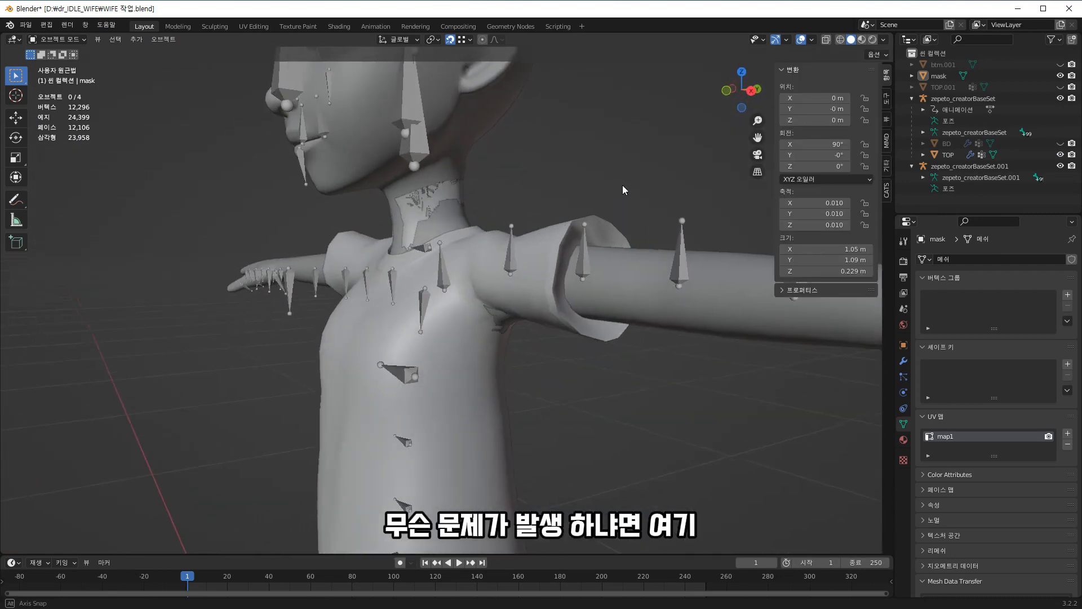
- Select the TOP shirt mesh and examine where its neck surface overlaps the body
left_click(431, 197)
middle_click_drag(418, 224, 522, 173)
scroll(522, 174, "up", 3)
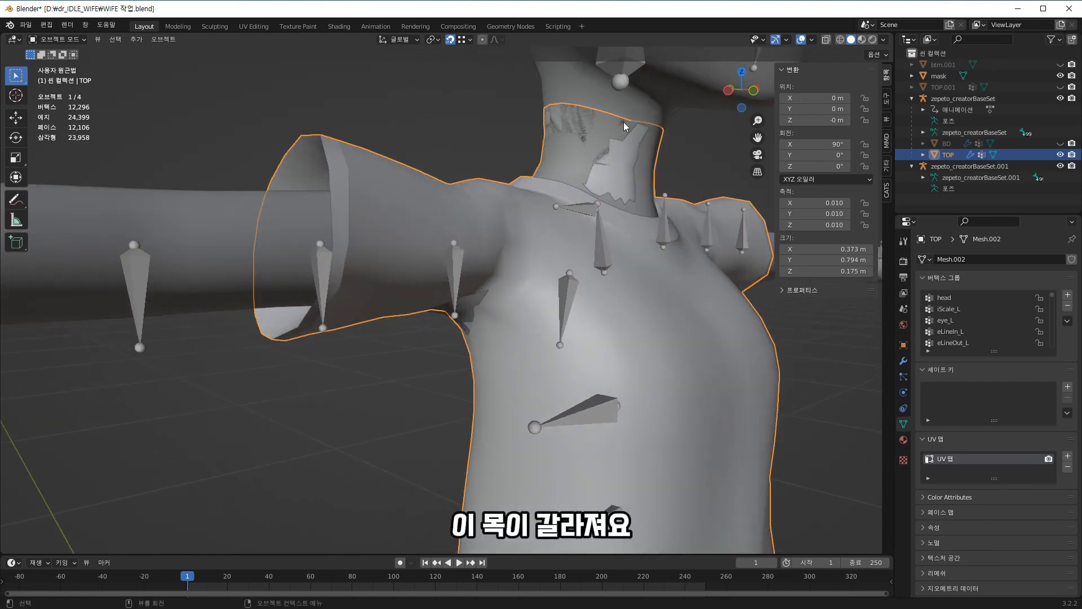
scroll(624, 122, "down", 2)
middle_click_drag(624, 121, 573, 272)
scroll(490, 255, "up", 3)
scroll(531, 231, "down", 2)
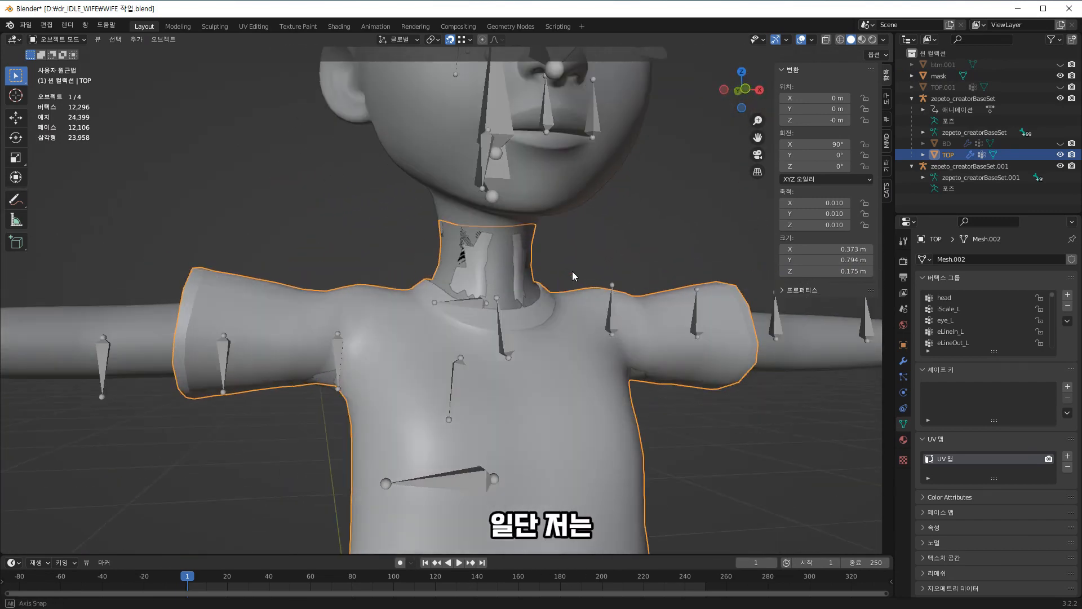
key("Tab")
scroll(632, 245, "up", 2)
left_click(466, 203)
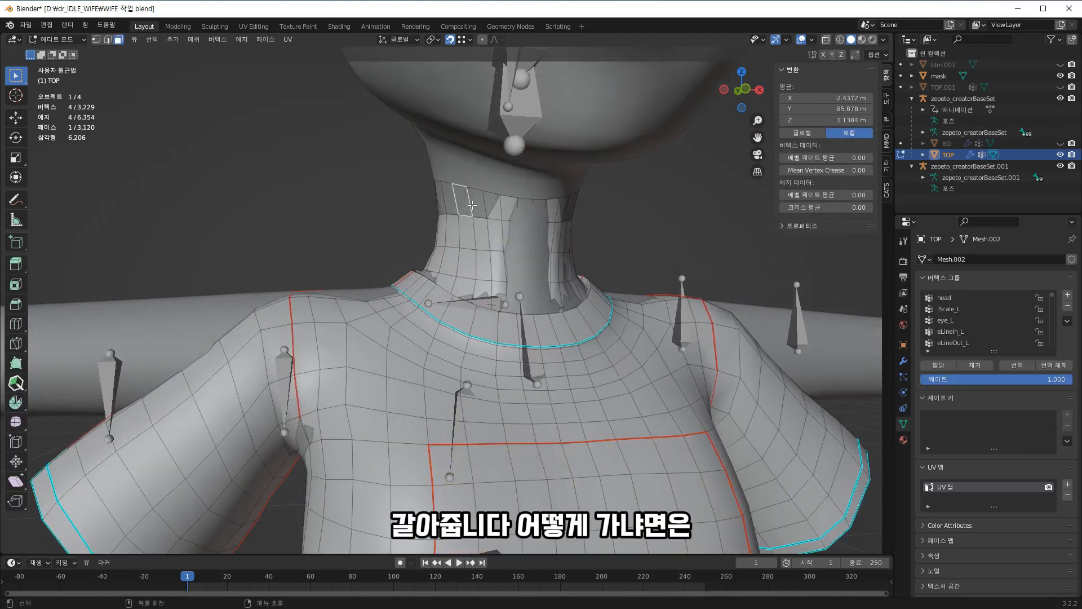
left_click(703, 224)
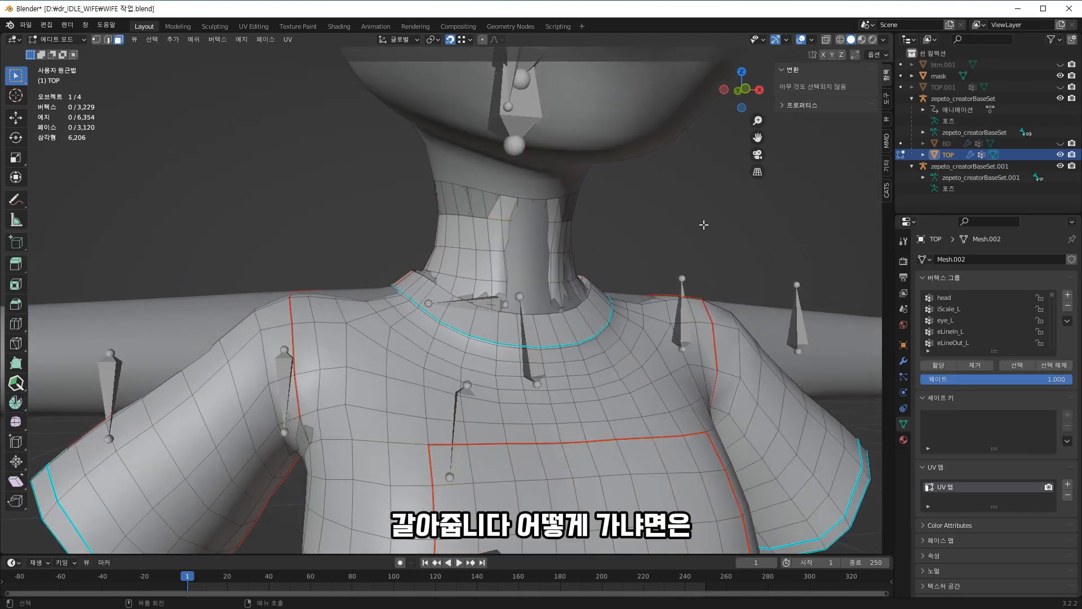
- Unhide the BD body mesh and return the animation to its first frame
left_click(1061, 145)
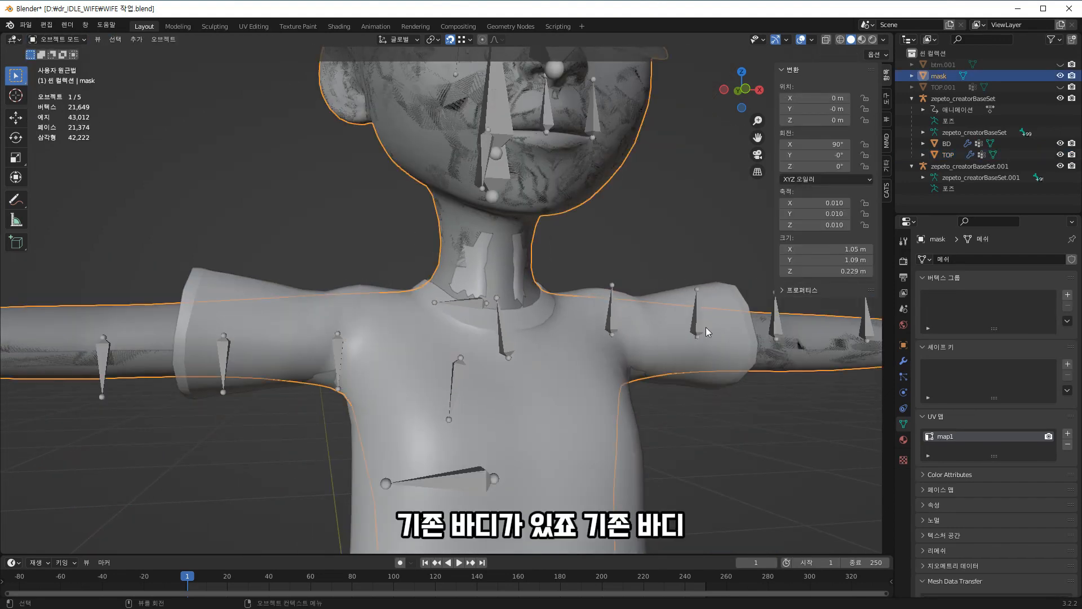
scroll(705, 328, "down", 8)
left_click(425, 563)
scroll(474, 312, "up", 10)
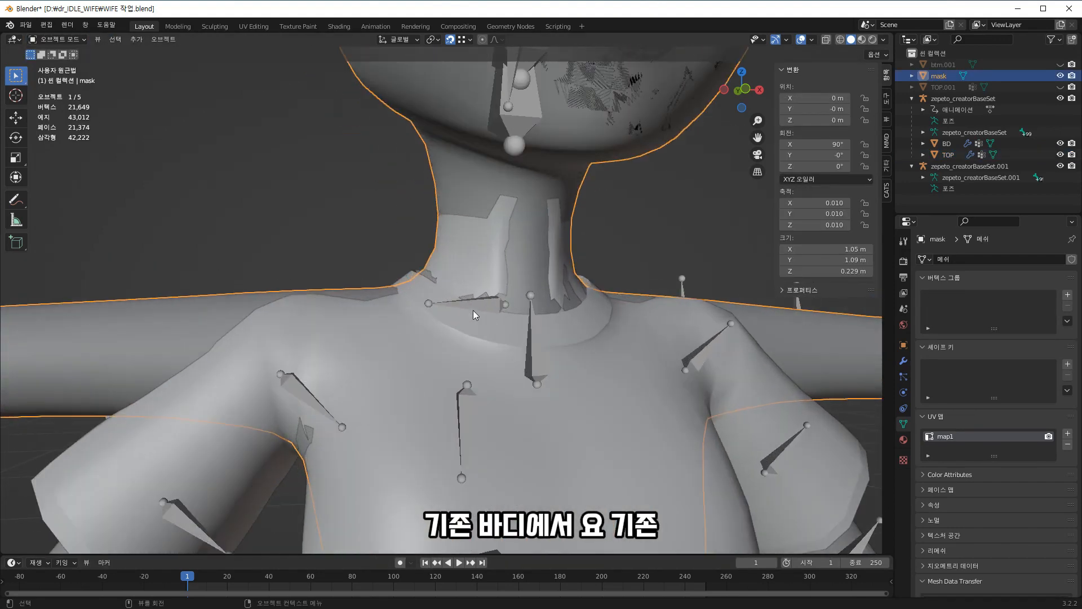
- Select the BD body mesh and examine its neck area against the shirt collar
left_click(463, 250)
middle_click_drag(464, 250, 557, 294)
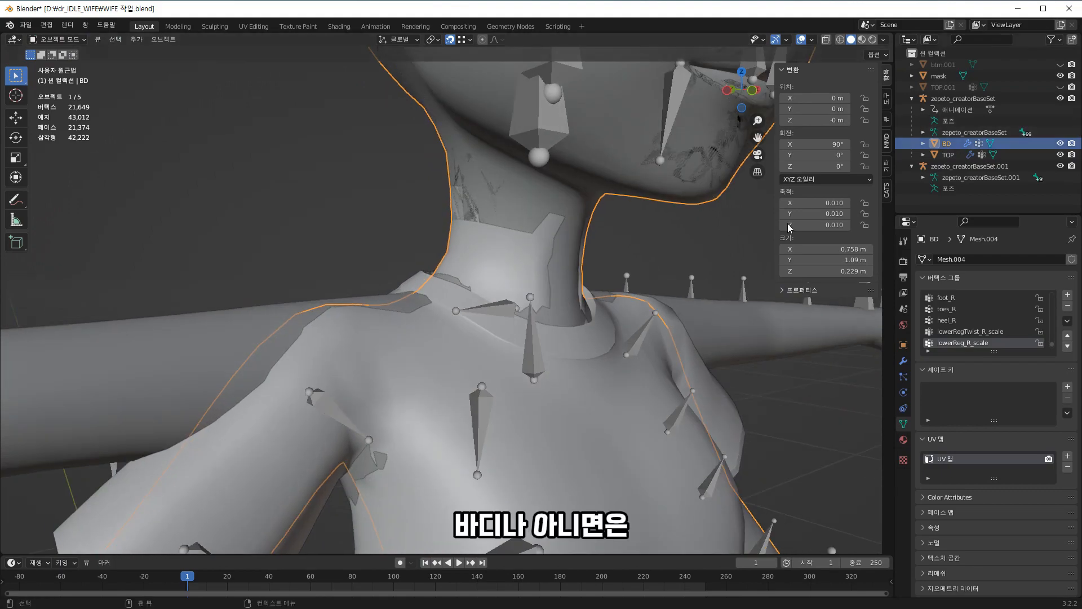
scroll(570, 350, "down", 4)
middle_click_drag(560, 356, 496, 256)
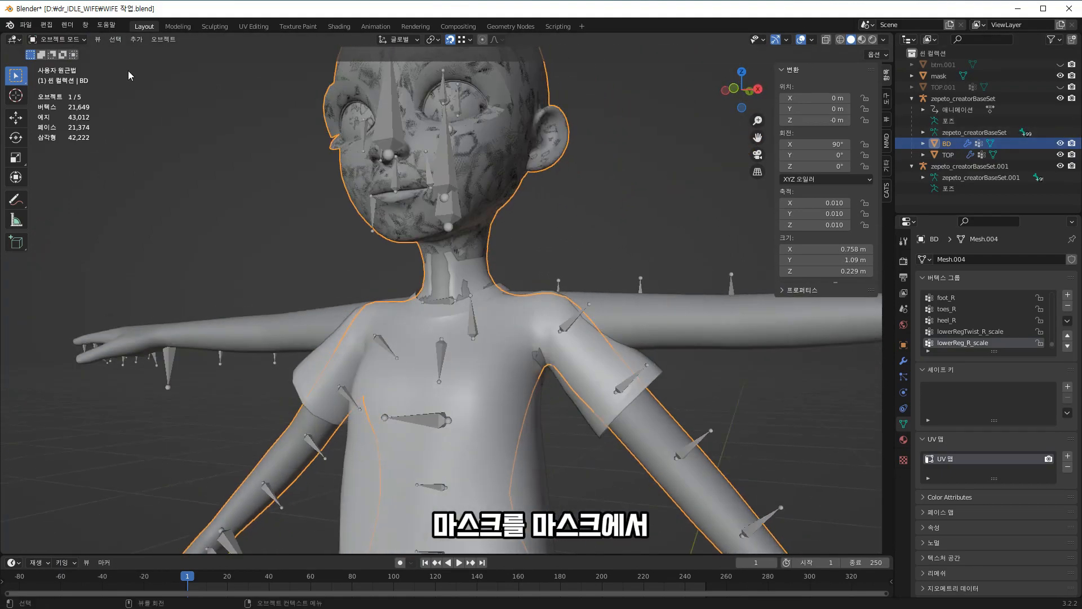
- Import the Zepeto creator base set FBX file into the scene
left_click(25, 25)
mouse_move(62, 177)
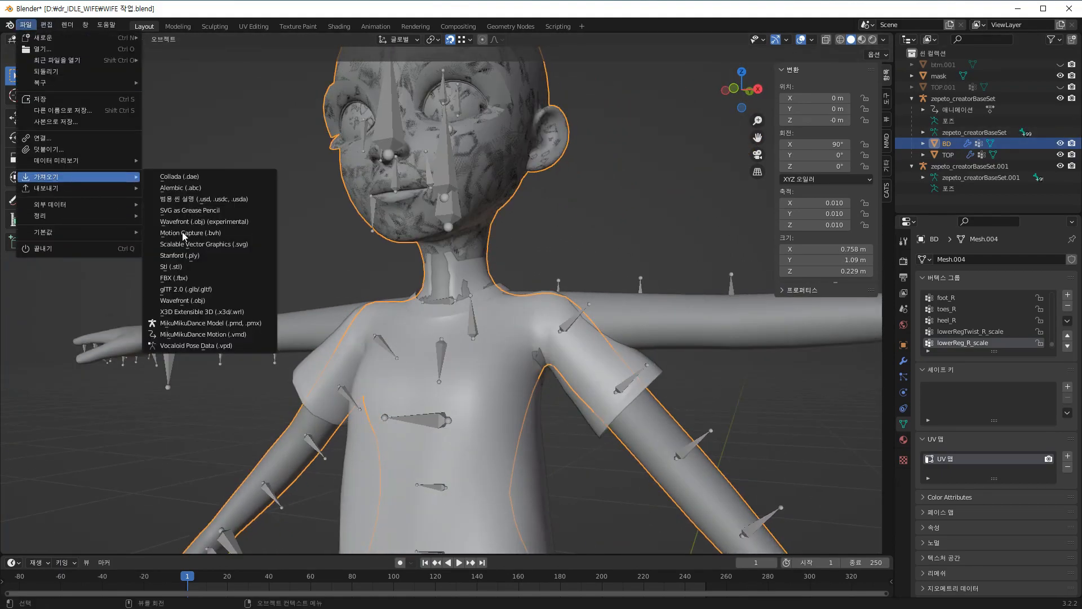
left_click(208, 274)
double_click(421, 192)
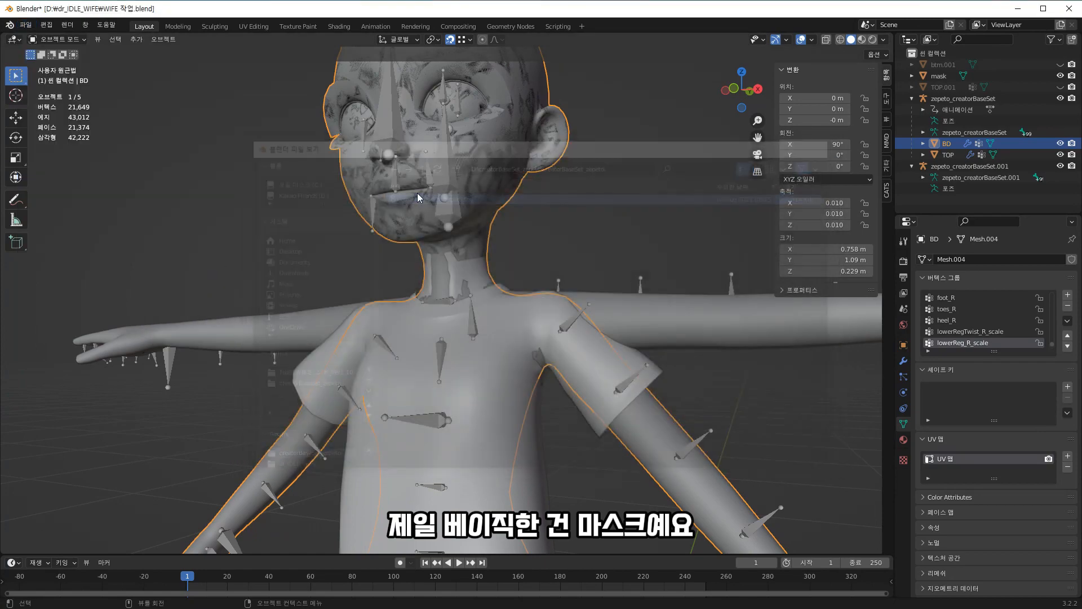
middle_click_drag(511, 267, 620, 278)
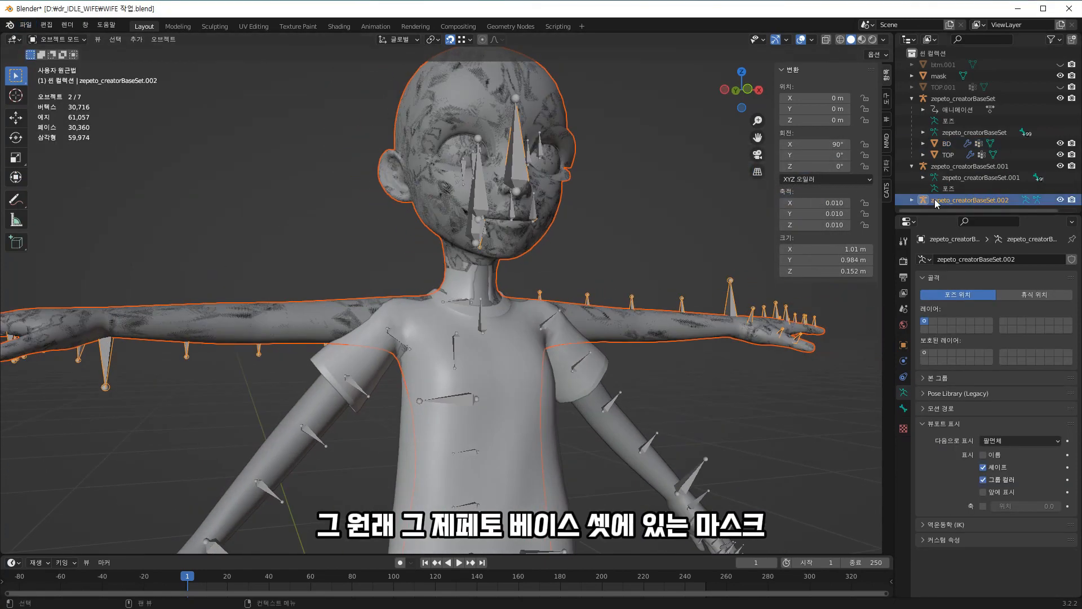
- Expand the newly imported zepeto_creatorBaseSet.002 armature in the outliner and select its mask.001 mesh
left_click(914, 200)
scroll(920, 195, "down", 2)
left_click(954, 204)
scroll(512, 291, "up", 1)
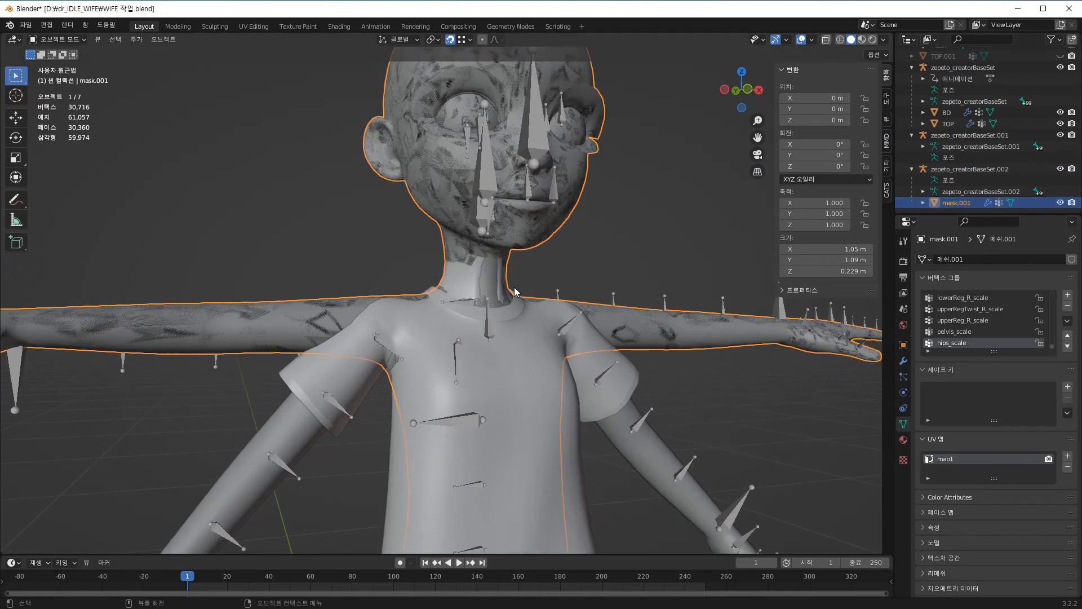
- Delete the zepeto_creatorBaseSet.001 armature
scroll(621, 294, "down", 2)
left_click(992, 136)
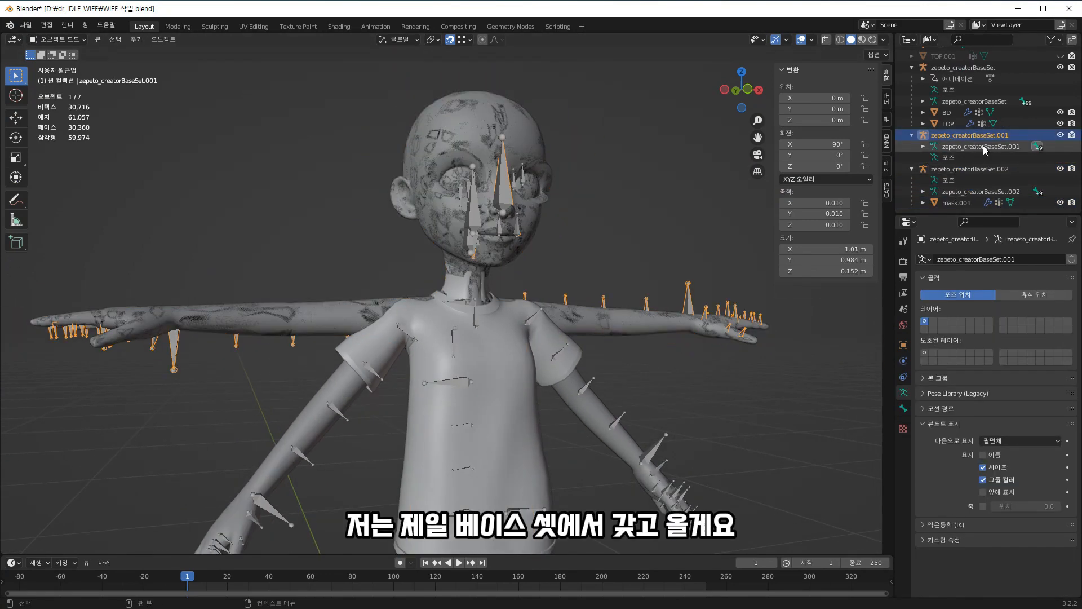
key("Delete")
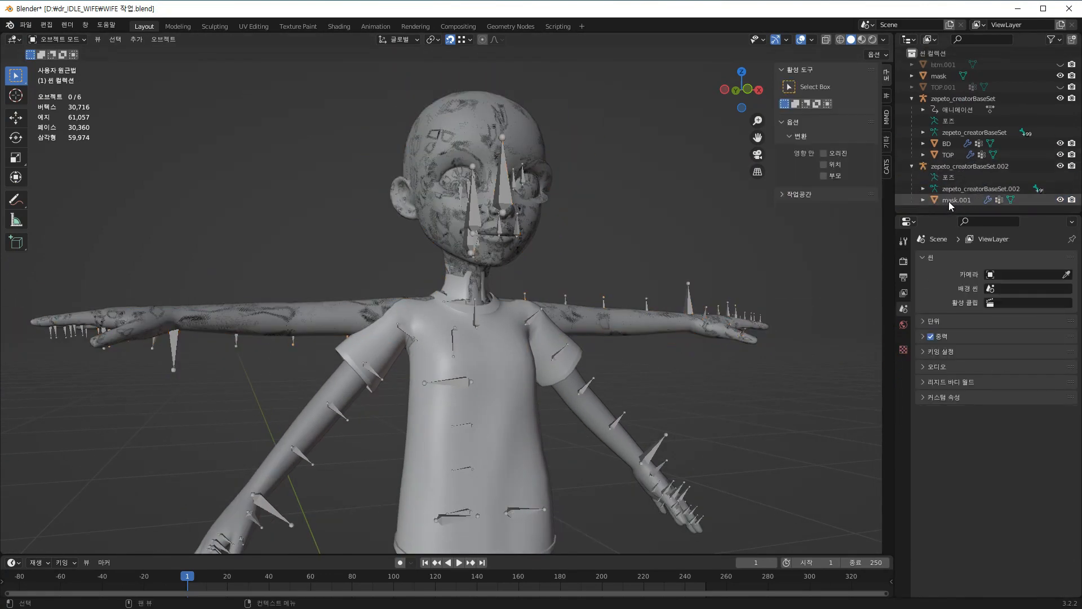
- In Edit Mode on mask.001, select the ring of faces around the upper neck and duplicate it in place
left_click(953, 200)
key("Tab")
scroll(495, 277, "up", 5)
left_click(501, 191)
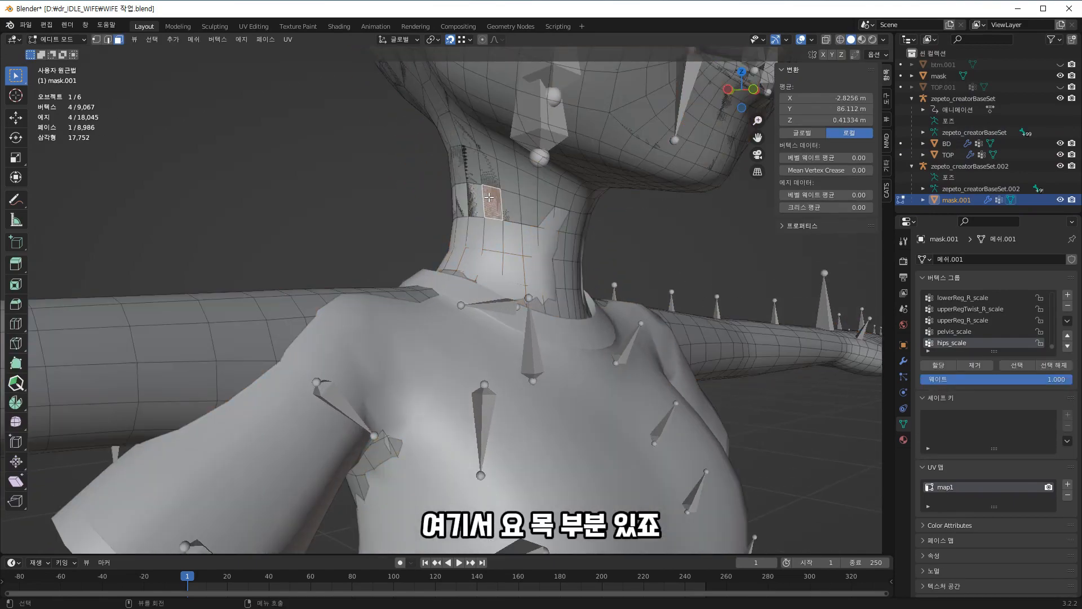
middle_click_drag(500, 191, 587, 249)
key("shift+d")
right_click(497, 246)
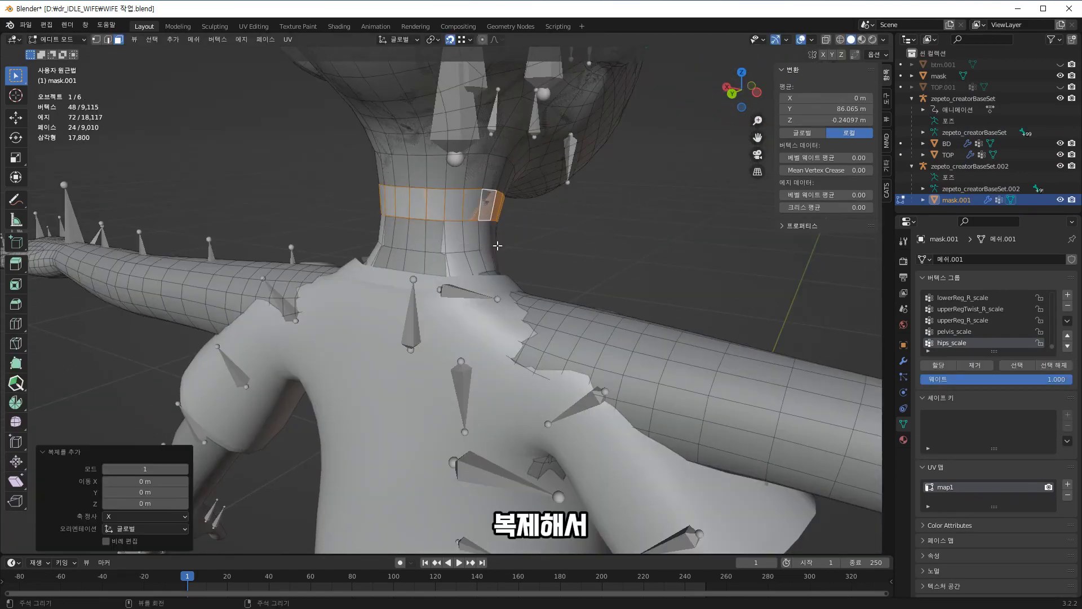
- Separate the duplicated neck ring into its own object and return to Object Mode
key("p")
left_click(512, 253)
key("Tab")
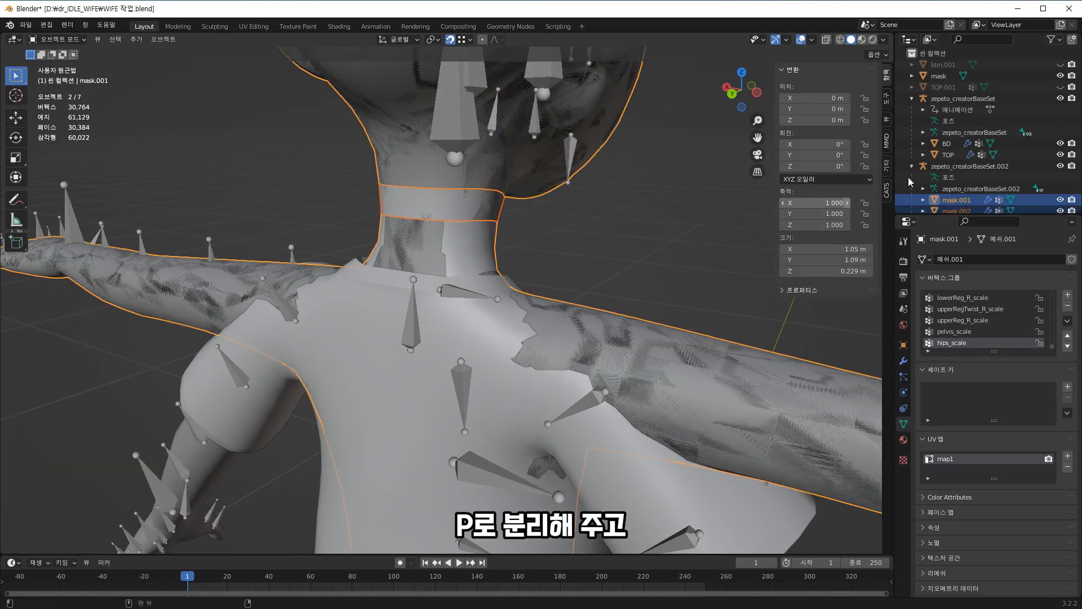
- Clear the parent of the separated neck ring mask.002 while keeping its transformation
left_click(972, 211)
scroll(517, 225, "down", 1)
middle_click_drag(516, 220, 413, 209)
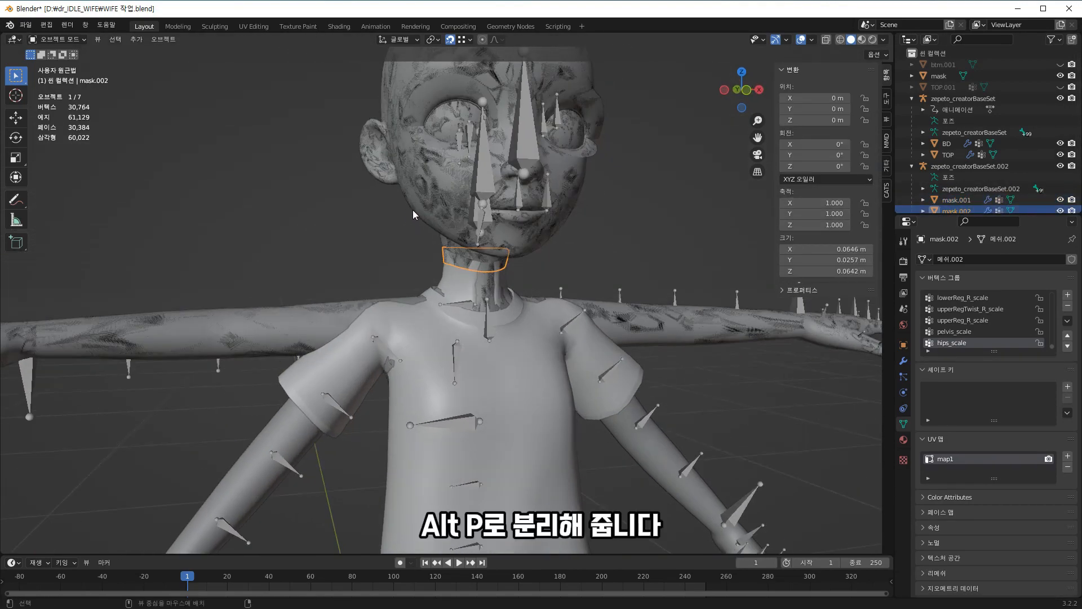
key("alt+p")
left_click(413, 210)
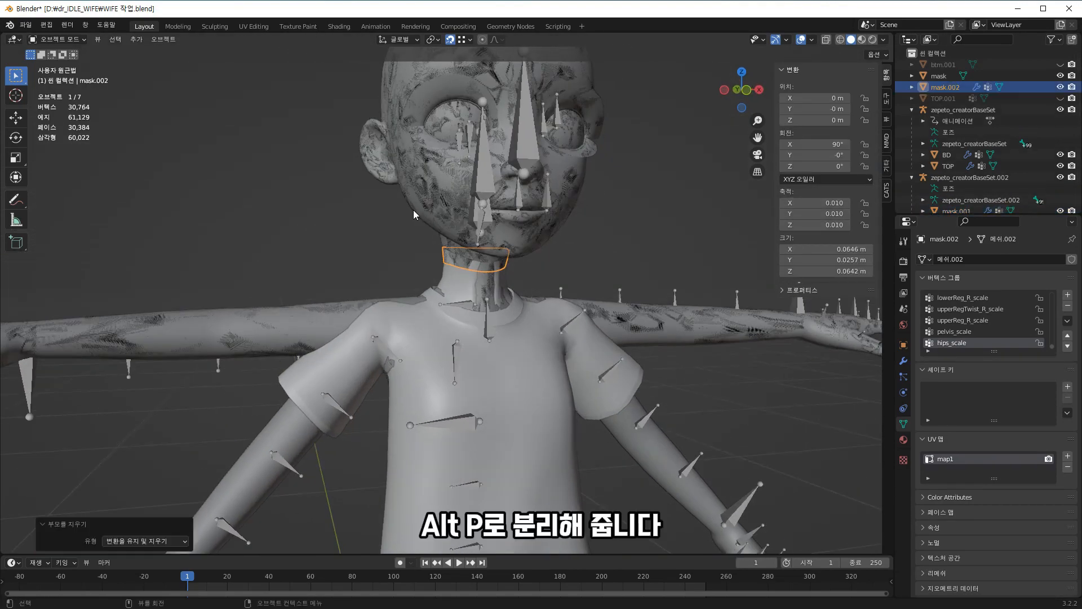
- Rename the UV map of mask.002 to UV 맵
left_click(958, 88)
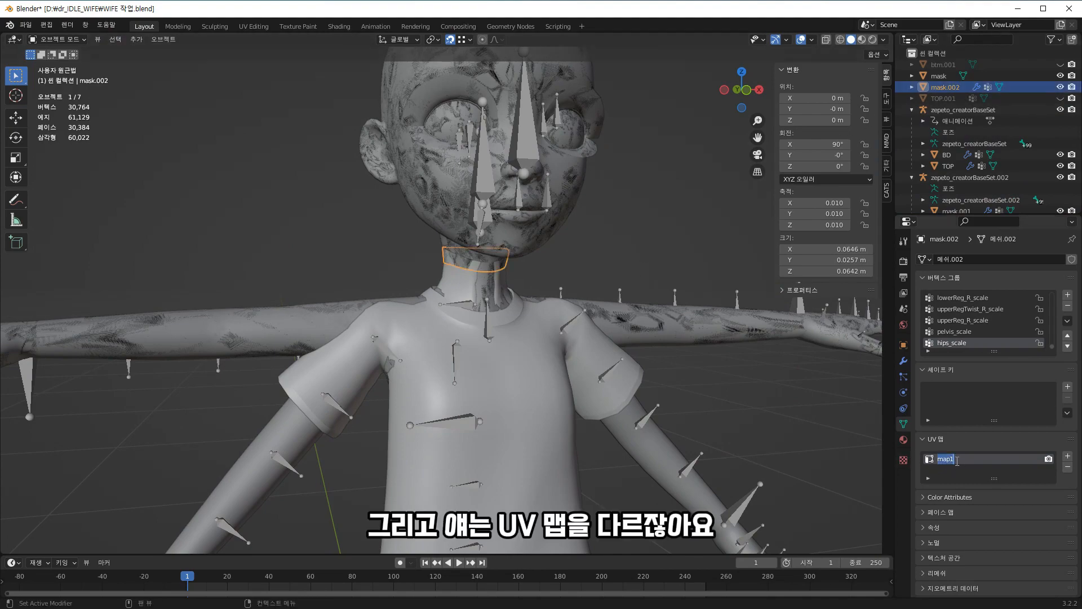
key("BackSpace")
middle_click_drag(603, 360, 484, 283)
- Hide mask.001, the zepeto_creatorBaseSet.002 armature and the mask object, leaving the neck ring in view
scroll(1014, 169, "down", 1)
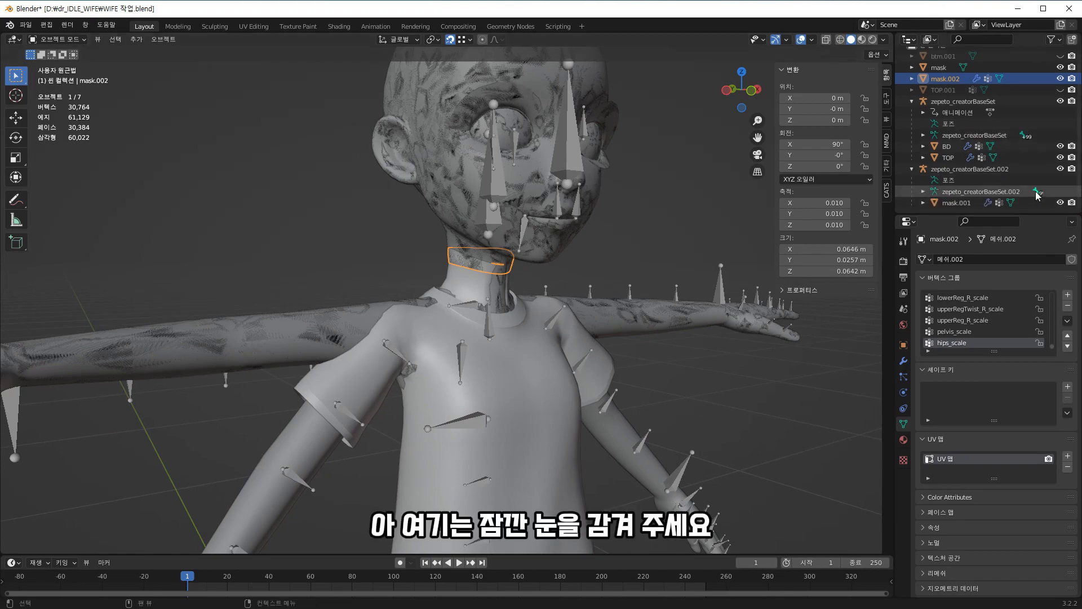
left_click(1060, 202)
left_click(1060, 169)
middle_click_drag(648, 282, 485, 257)
left_click(1060, 67)
scroll(529, 253, "down", 1)
scroll(435, 267, "up", 5)
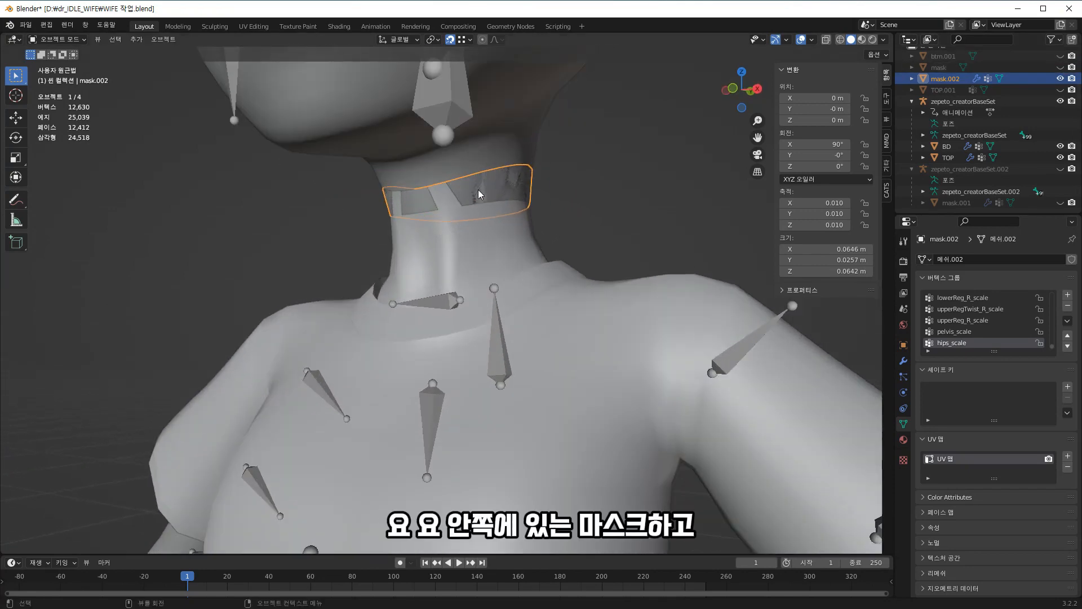
scroll(507, 202, "down", 5)
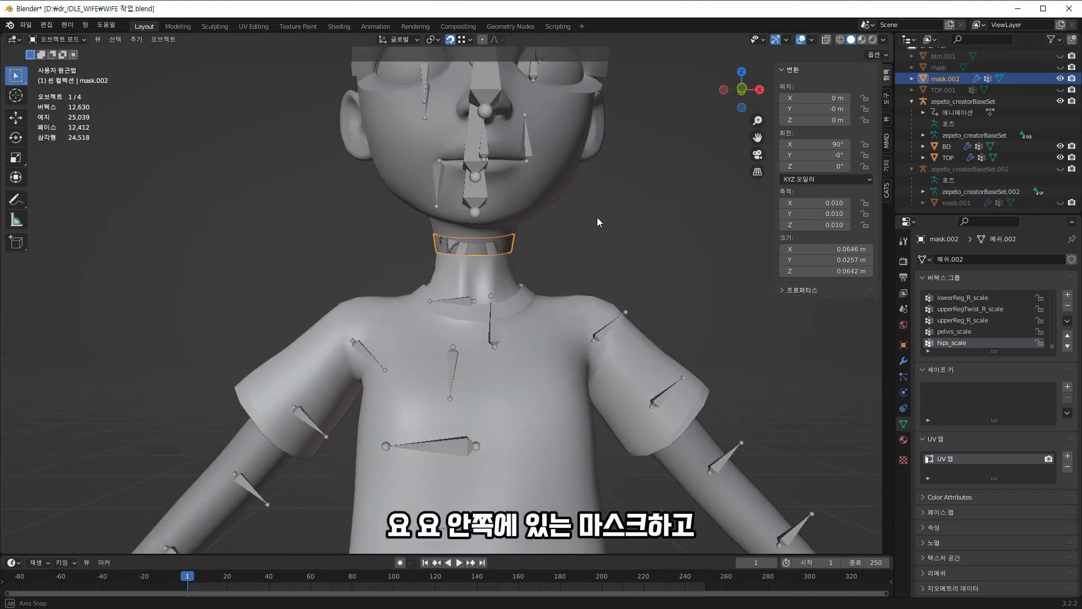
- Select the TOP shirt and, in Edit Mode, delete the uppermost ring of faces on its neck
middle_click_drag(612, 228, 581, 315)
left_click(488, 292)
left_click(506, 317)
scroll(474, 310, "up", 5)
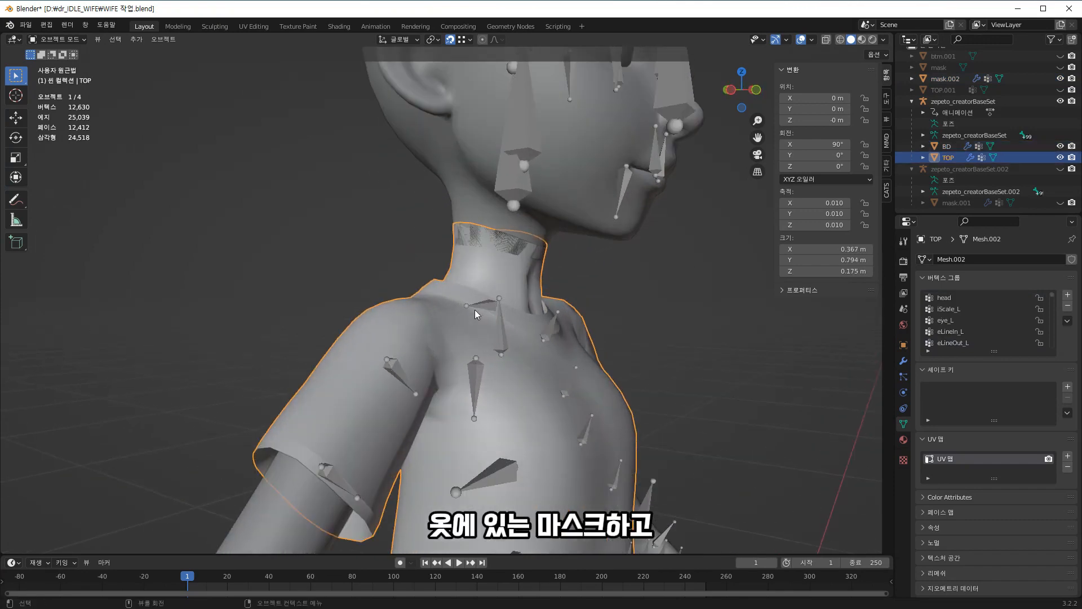
middle_click_drag(500, 267, 524, 263)
left_click(523, 262)
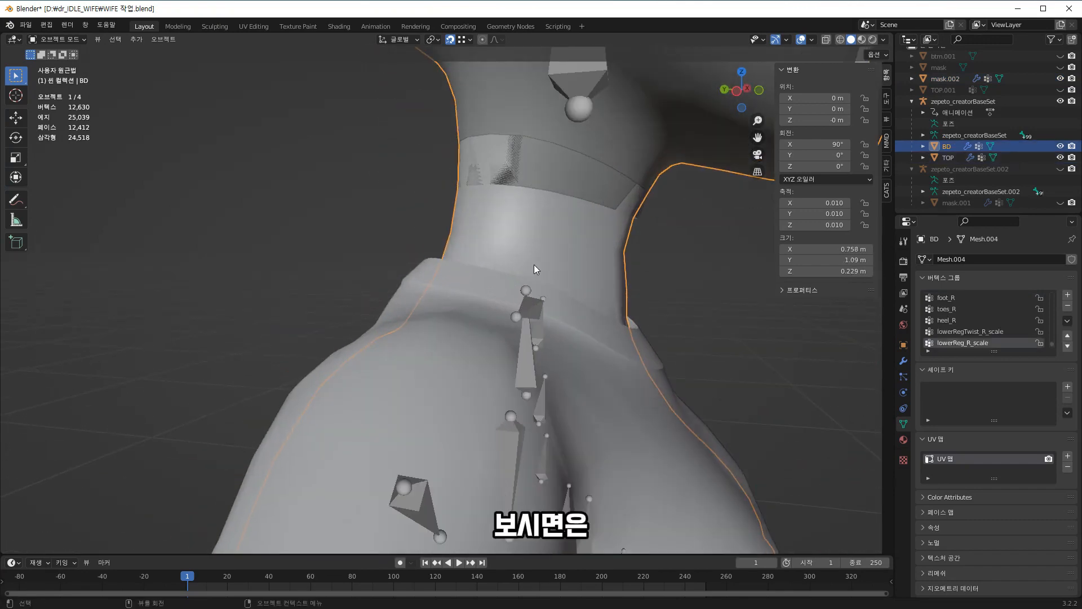
left_click(411, 308)
key("Tab")
middle_click_drag(442, 339, 621, 265)
left_click(536, 172, "alt")
key("x")
left_click(422, 278)
- Return to Object Mode and parent the mask.002 neck ring to the zepeto_creatorBaseSet armature with Armature Deform
left_click(957, 77)
middle_click_drag(648, 304, 113, 195)
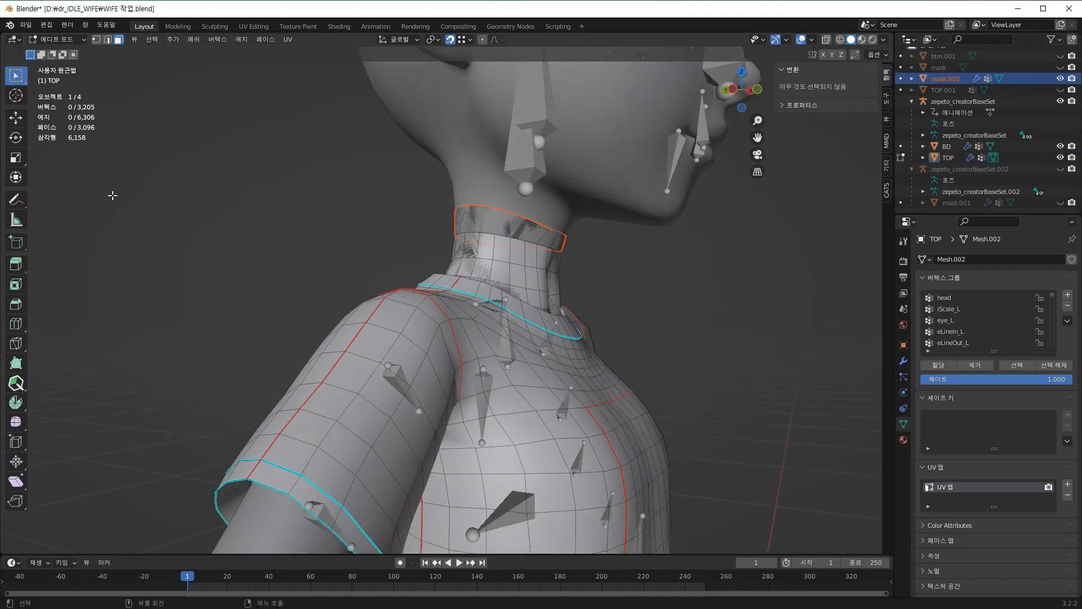
left_click(57, 39)
left_click(63, 55)
left_click(497, 218)
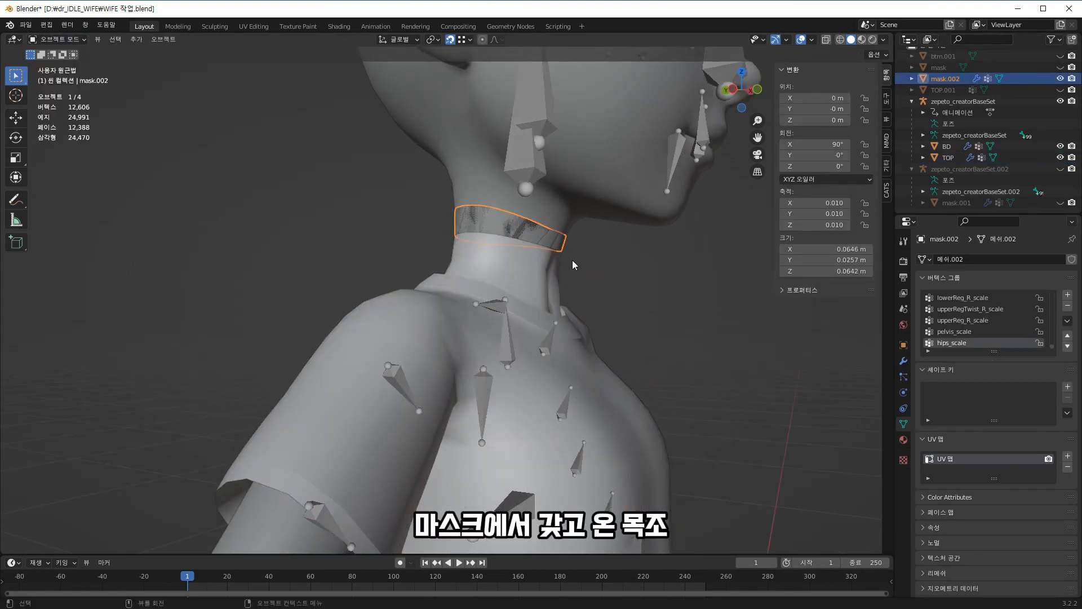
middle_click_drag(573, 259, 520, 299)
left_click(490, 320, "shift")
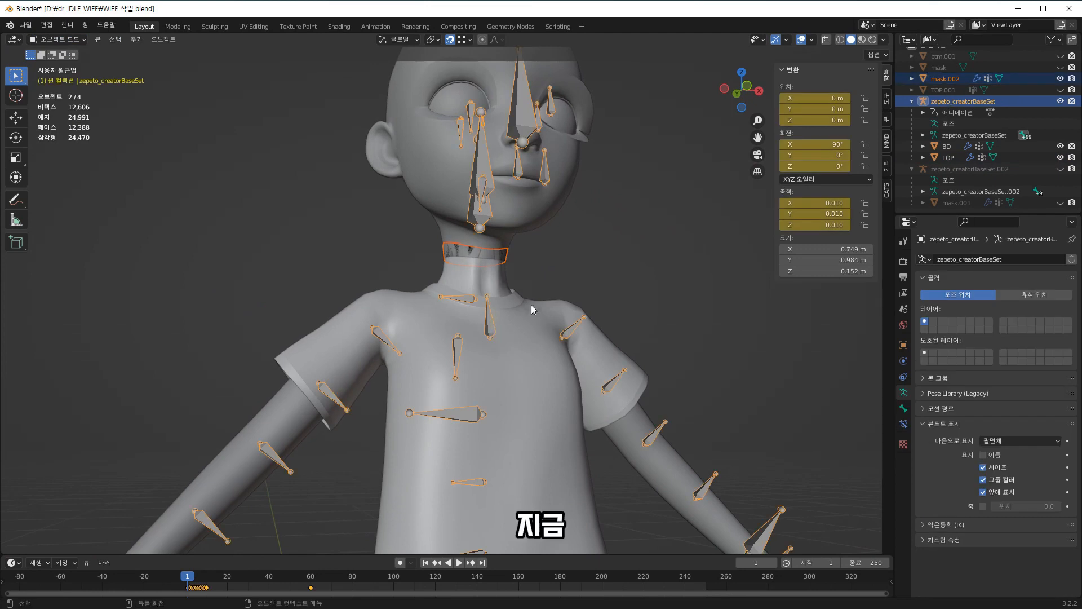
key("ctrl+p")
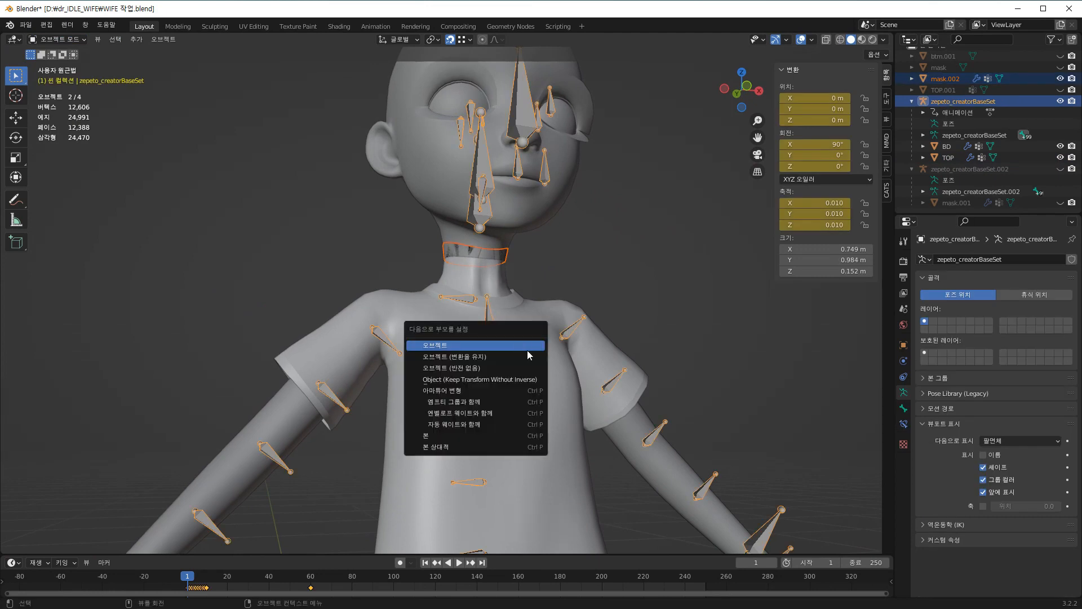
left_click(477, 390)
left_click(647, 278)
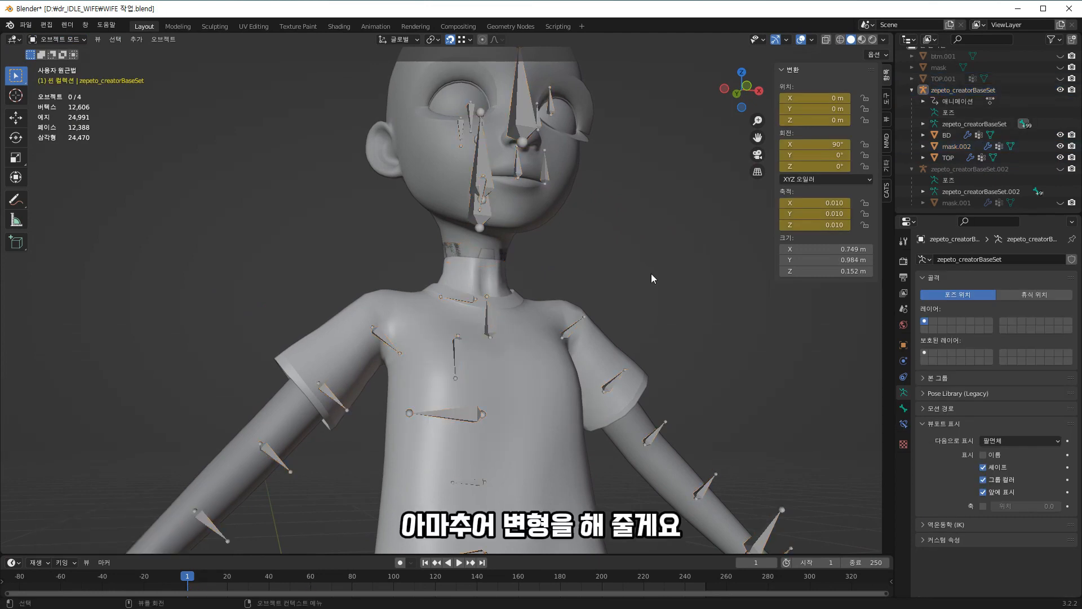
- Rename the mask.002 neck ring to Bd2 and assign it the skin material
left_click(953, 146)
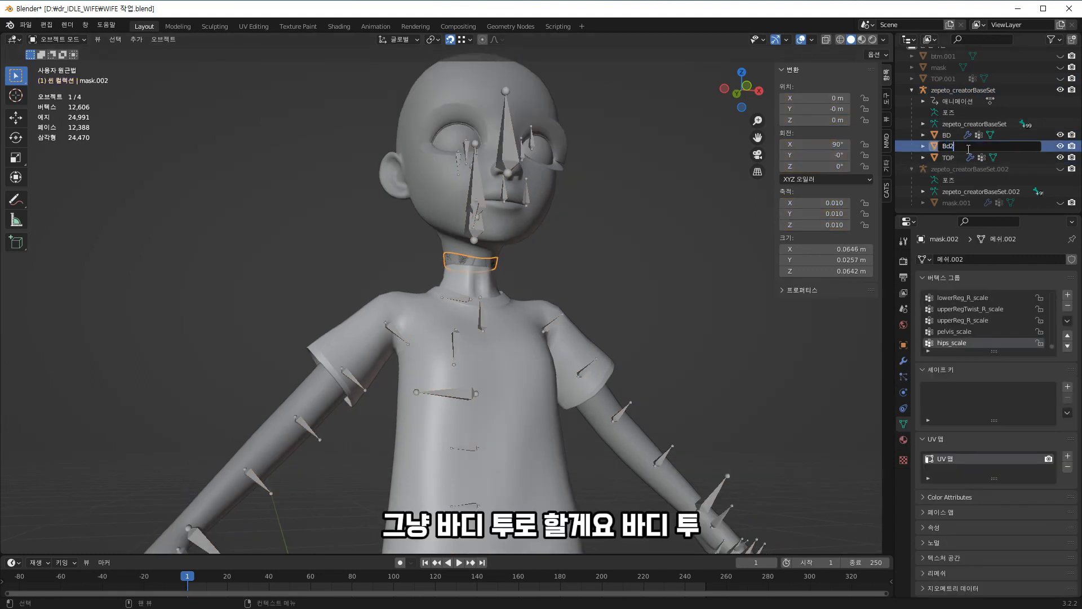
key("Return")
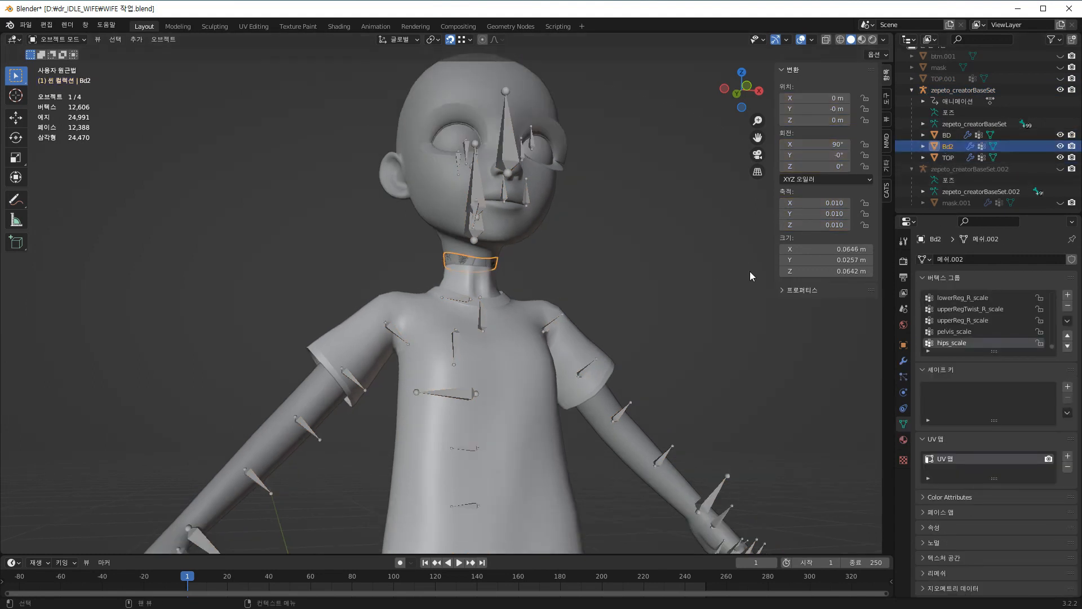
middle_click_drag(750, 277, 778, 309)
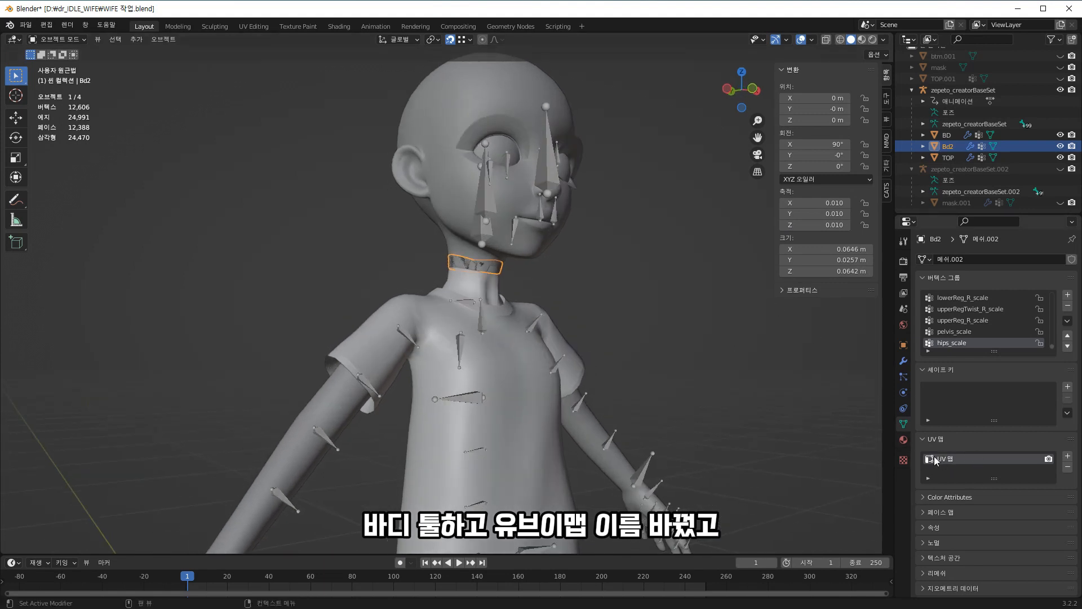
left_click(904, 441)
left_click(923, 307)
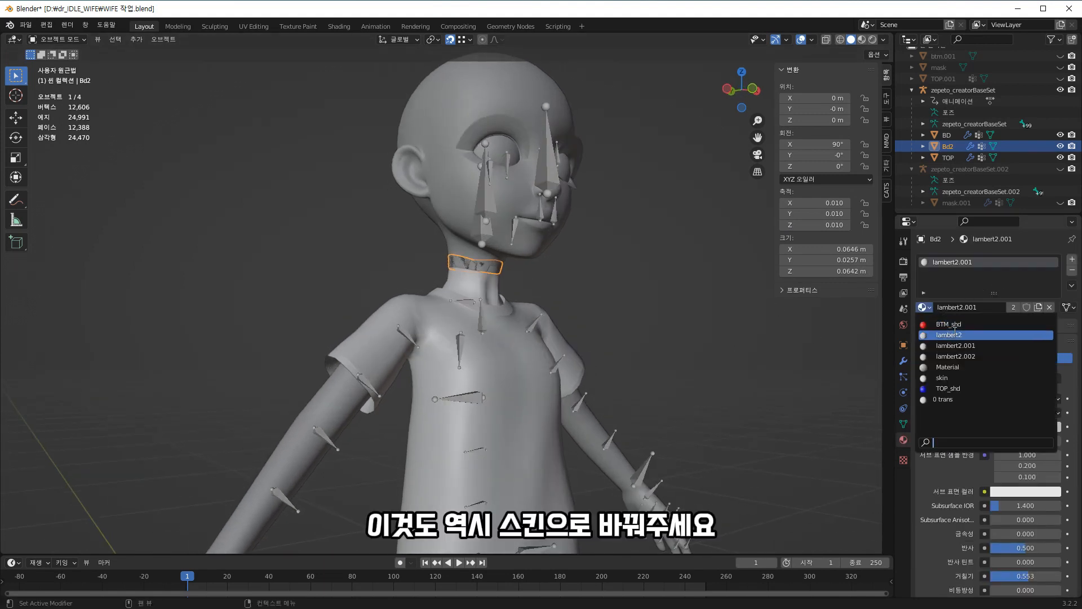
left_click(942, 378)
left_click(737, 335)
- Hide the BD body and join the Bd2 neck ring into the TOP shirt
mouse_move(738, 335)
middle_mouse_down()
mouse_move(573, 330)
mouse_move(727, 344)
middle_mouse_up()
scroll(677, 333, "up", 6)
middle_click_drag(612, 310, 486, 313)
left_click(474, 246, "shift")
scroll(485, 256, "down", 1)
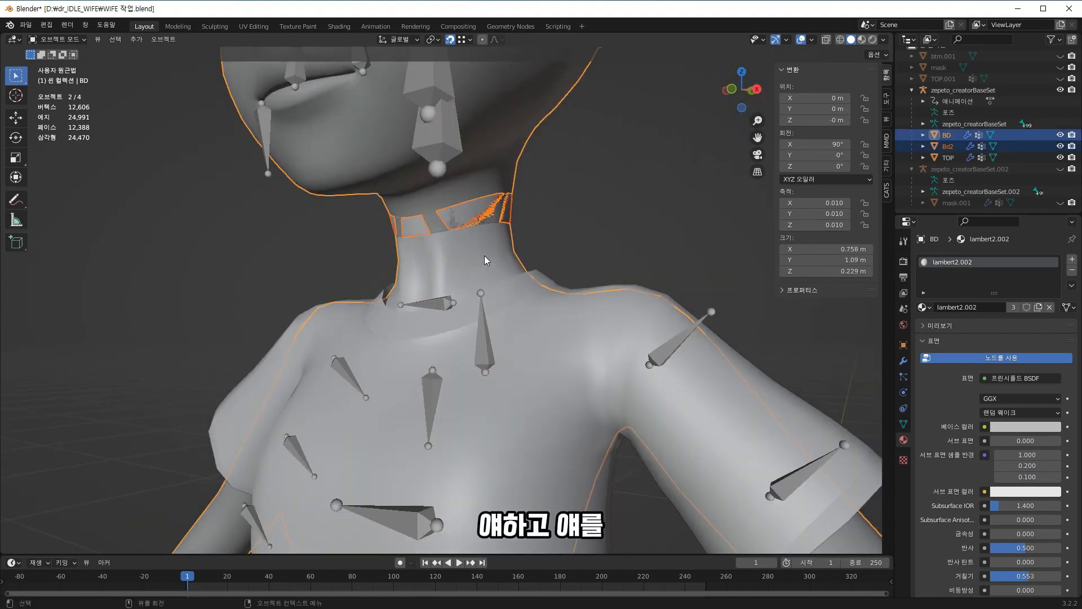
middle_click_drag(485, 255, 505, 253)
left_click(502, 222)
left_click(1060, 135)
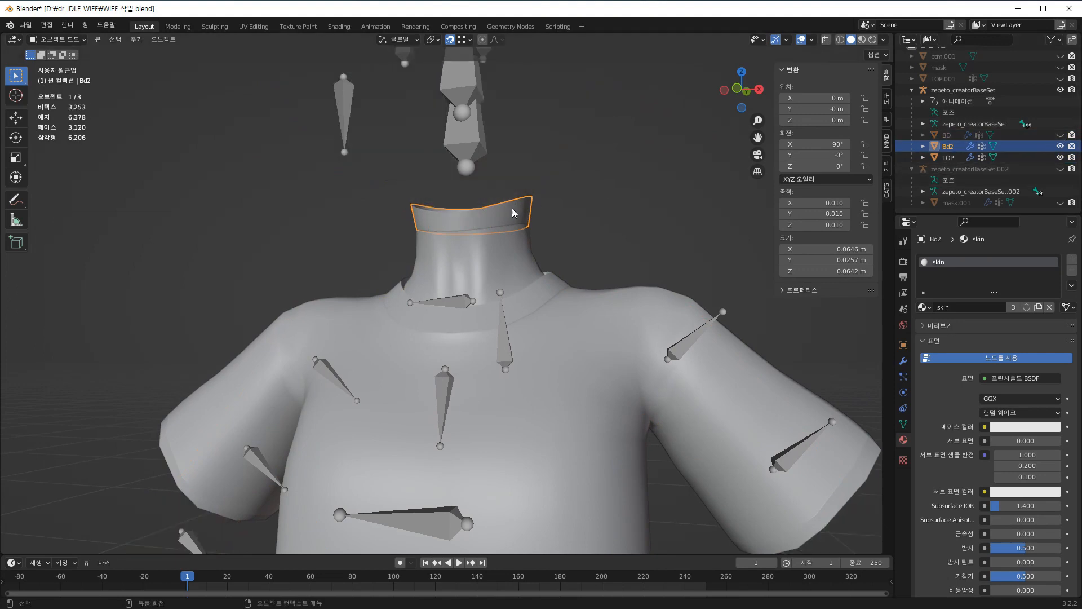
left_click(516, 272, "shift")
middle_click_drag(517, 273, 597, 293)
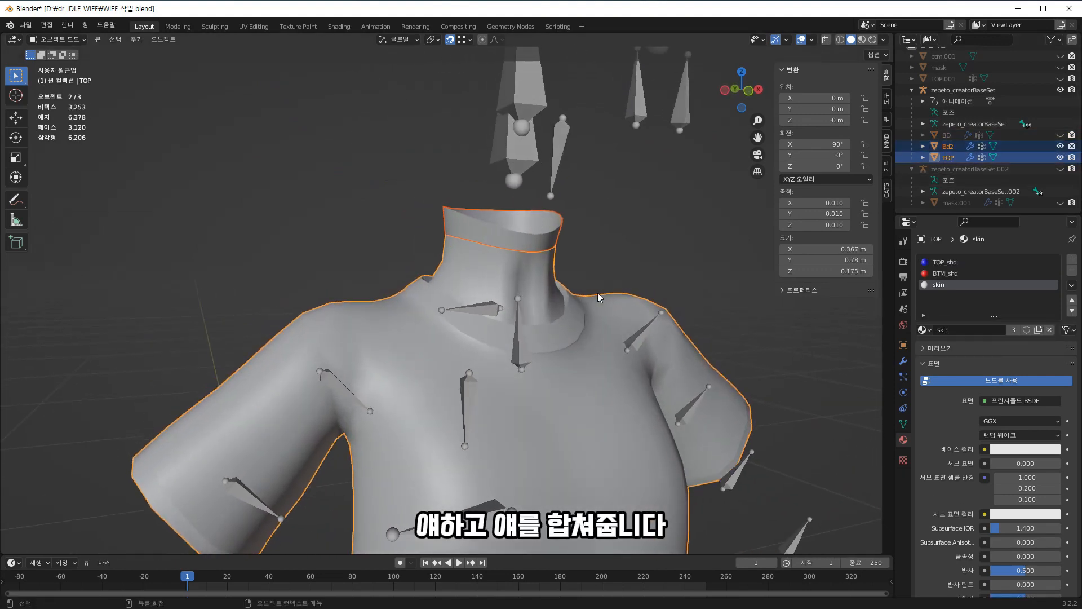
key("ctrl+j")
- In Edit Mode with vertex selection, select the whole edge loop at the seam between the shirt neck and the added ring
key("Tab")
scroll(603, 292, "up", 3)
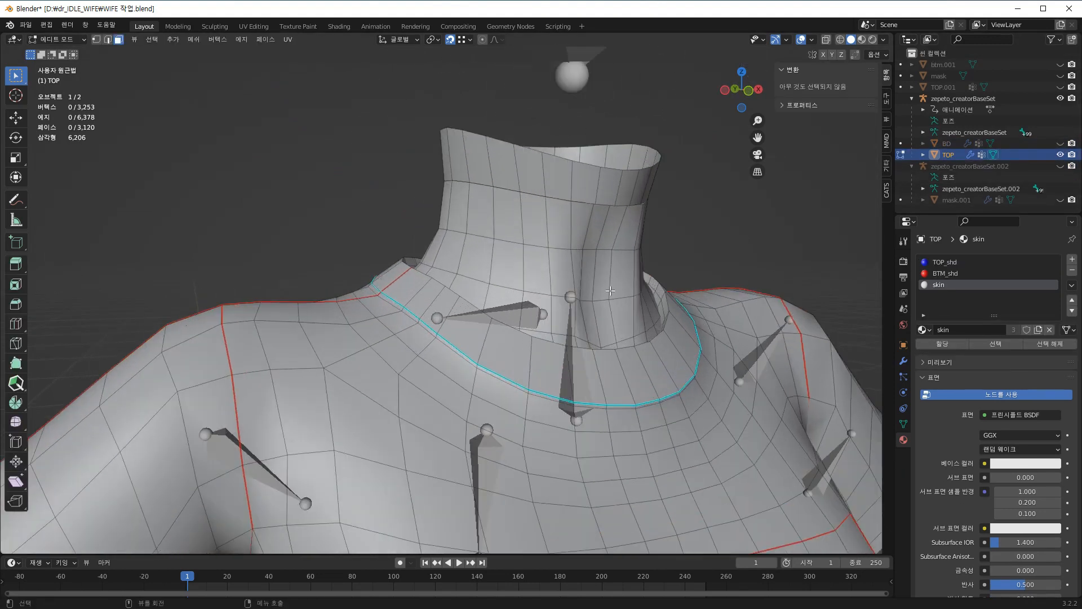
key("1")
middle_click_drag(610, 291, 506, 291)
left_click(469, 278, "alt")
left_click(443, 319)
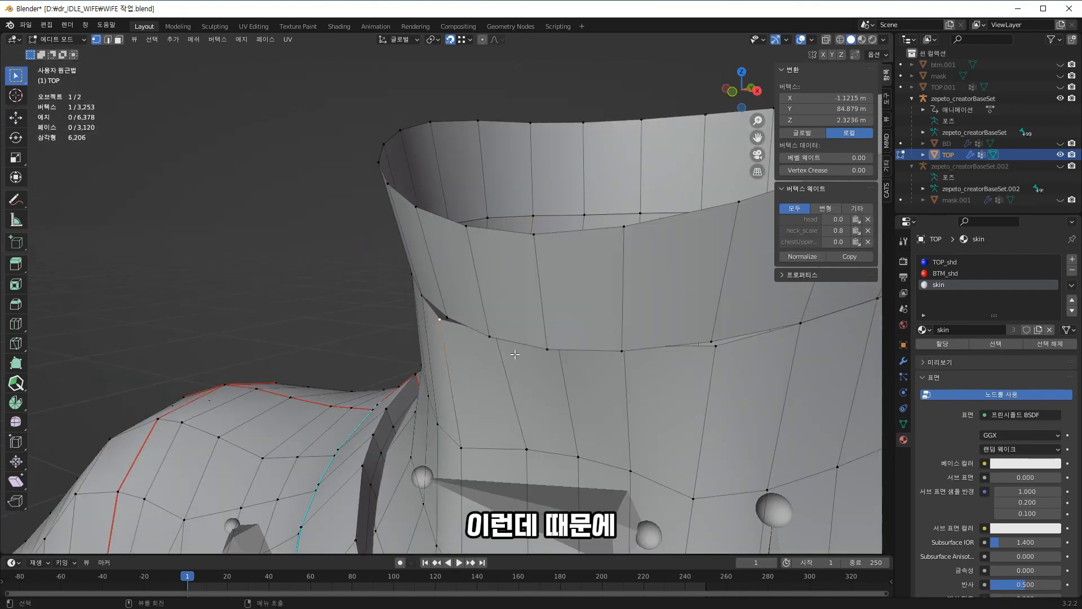
mouse_move(638, 376)
middle_mouse_down()
mouse_move(552, 376)
mouse_move(657, 378)
middle_mouse_up()
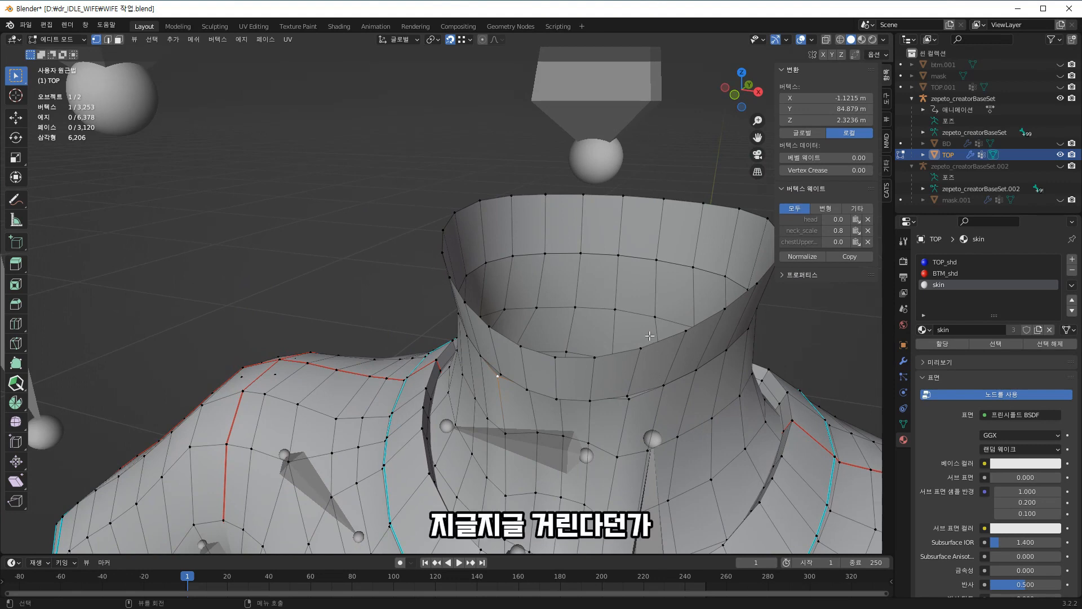
middle_click_drag(589, 286, 619, 293)
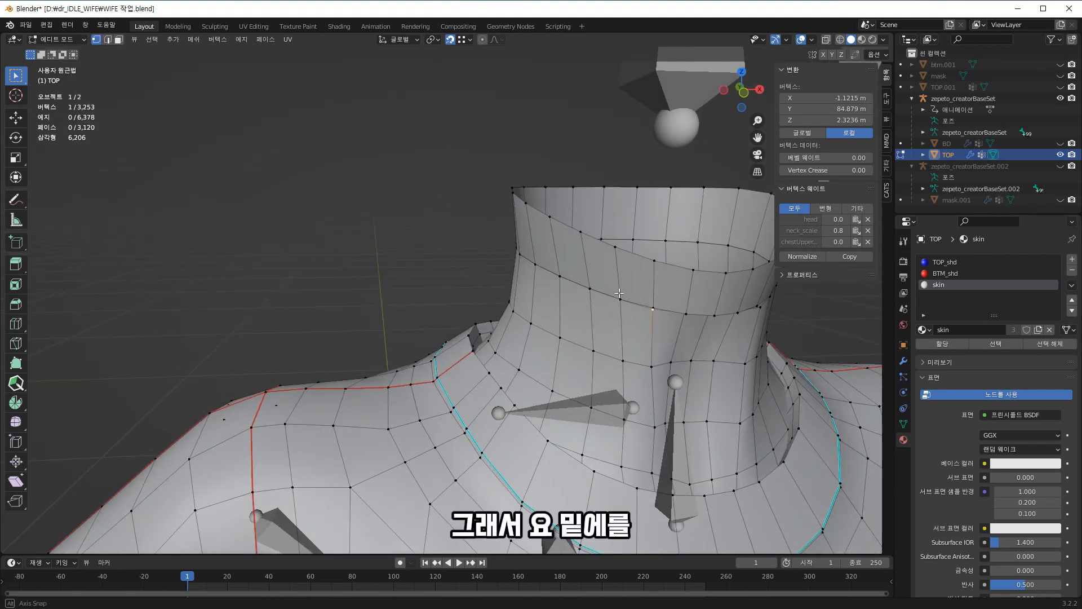
left_click(652, 312, "alt")
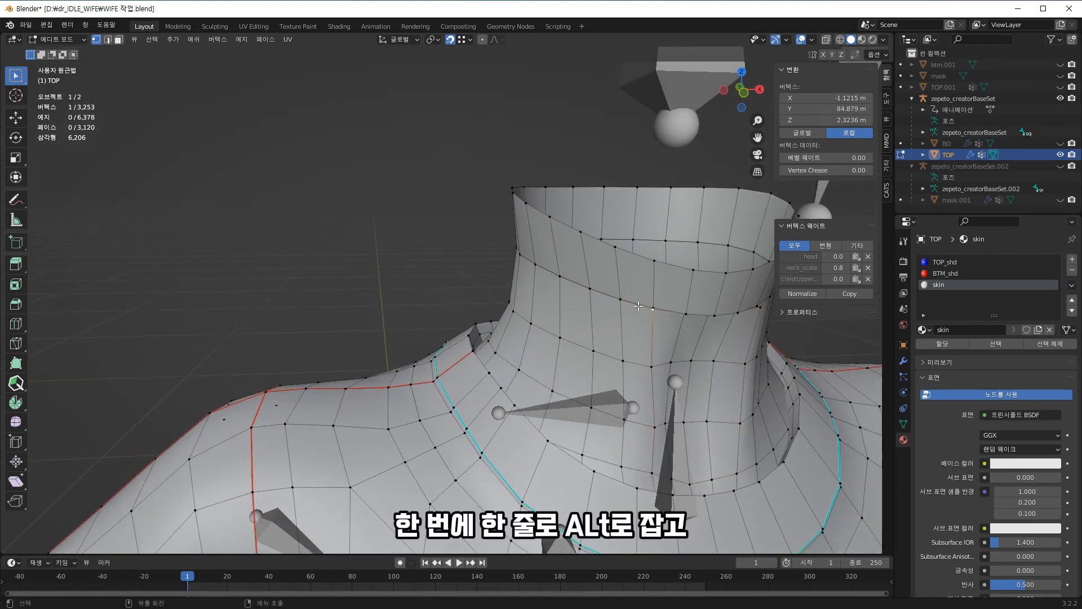
left_click(638, 306, "alt")
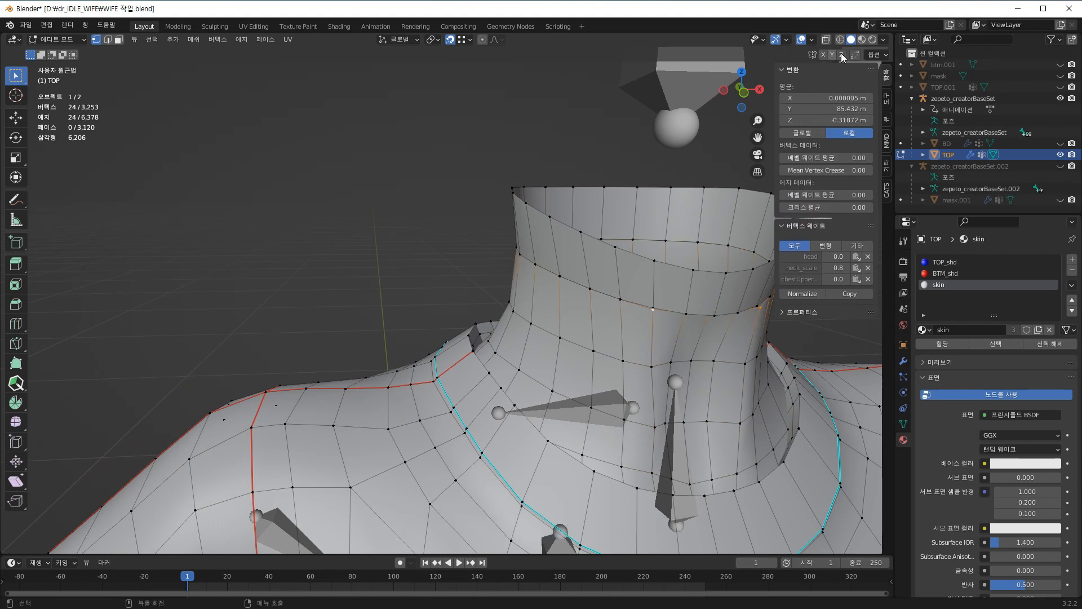
- Set snapping to Vertex and enable Auto Merge Vertices
left_click(792, 70)
left_click(451, 40)
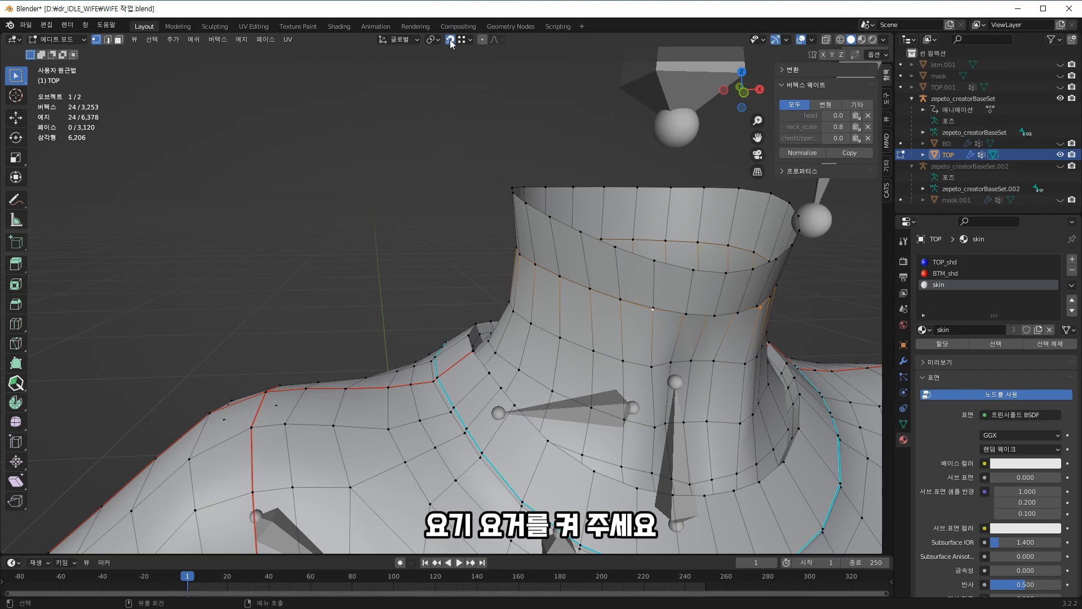
left_click(470, 40)
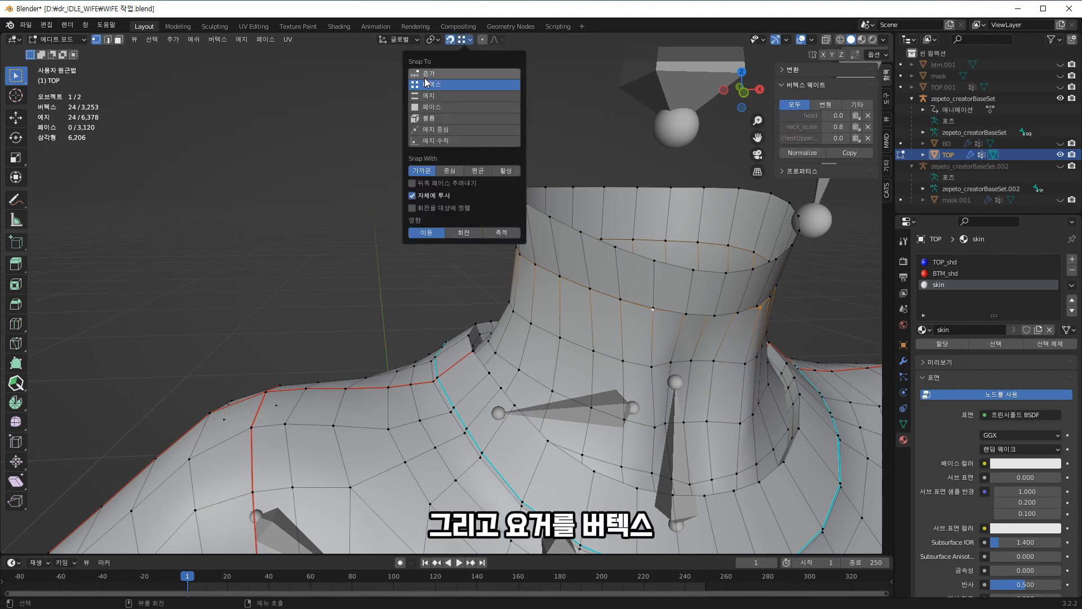
left_click(462, 40)
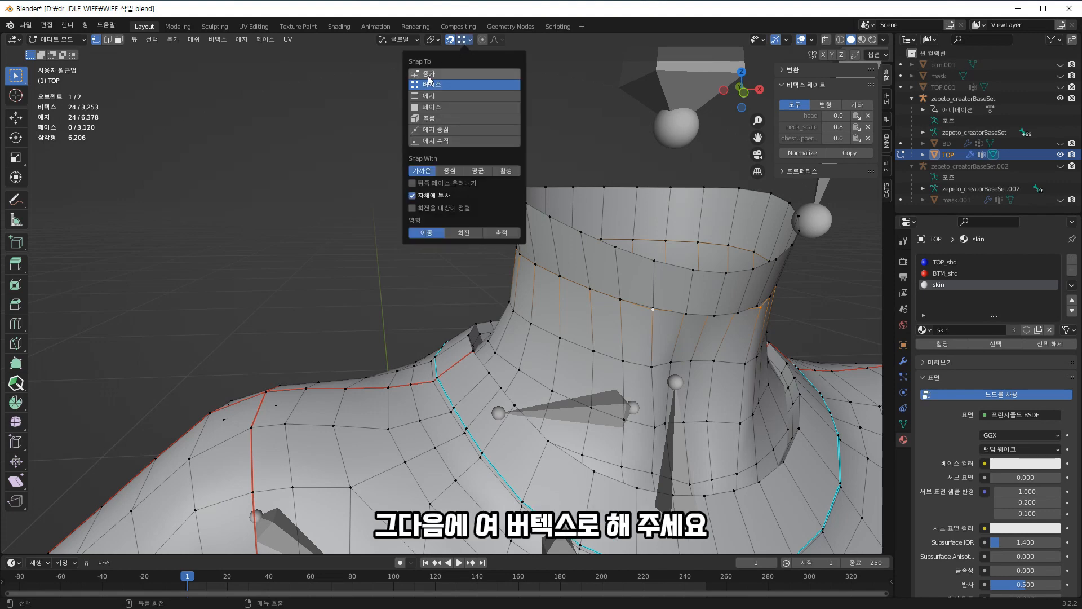
left_click(462, 40)
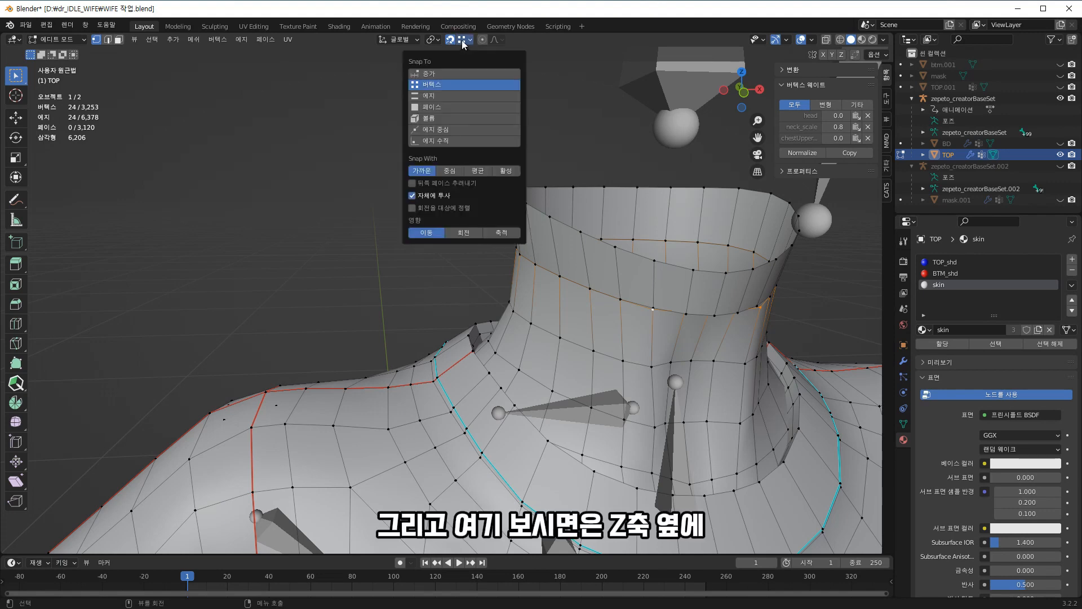
left_click(853, 59)
- Move the selected neck seam loop repeatedly, snapping it to nearby vertices so the two rings merge around the neck
scroll(750, 105, "up", 2)
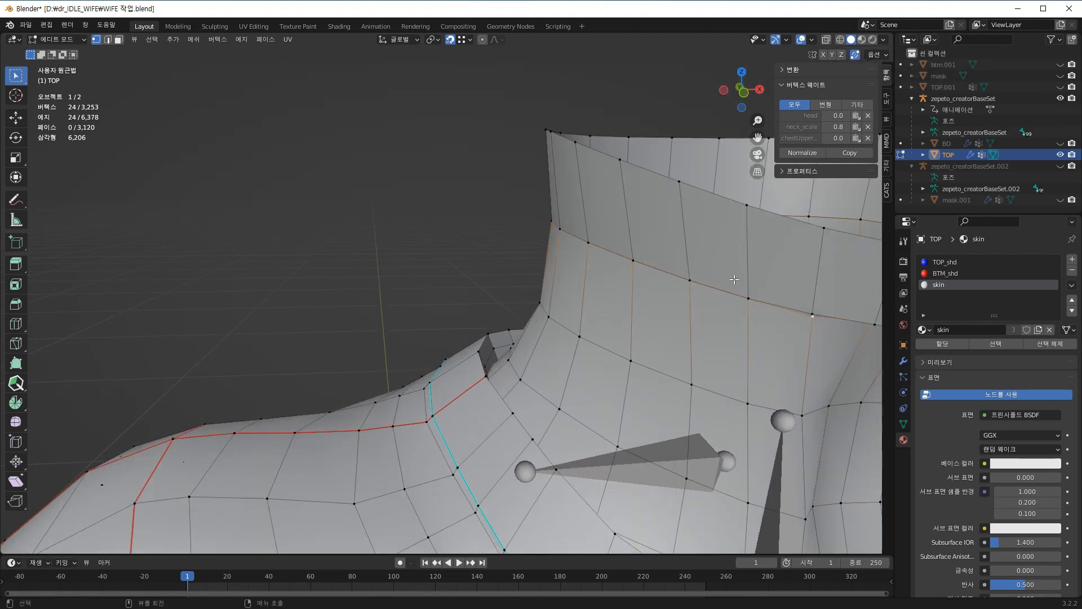
middle_click_drag(734, 280, 575, 243, "shift")
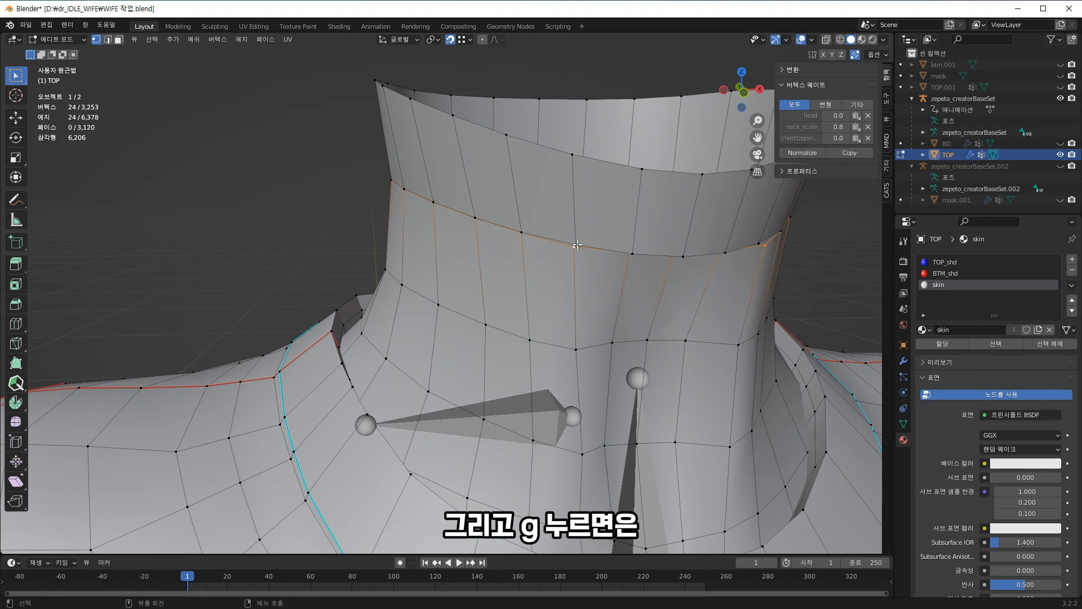
key("g")
left_click(577, 245)
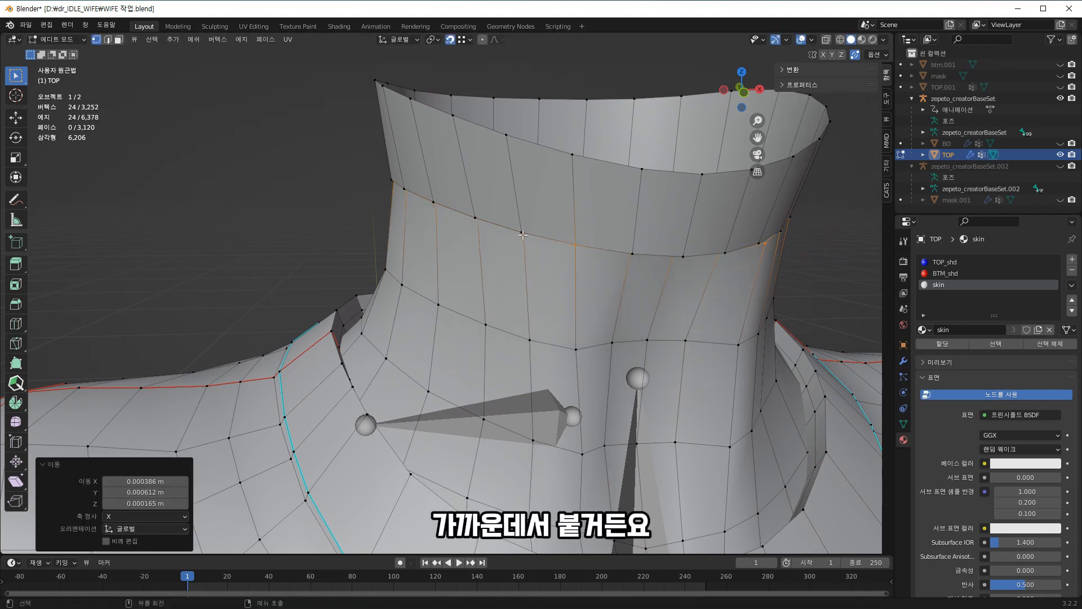
key("g")
left_click(633, 257)
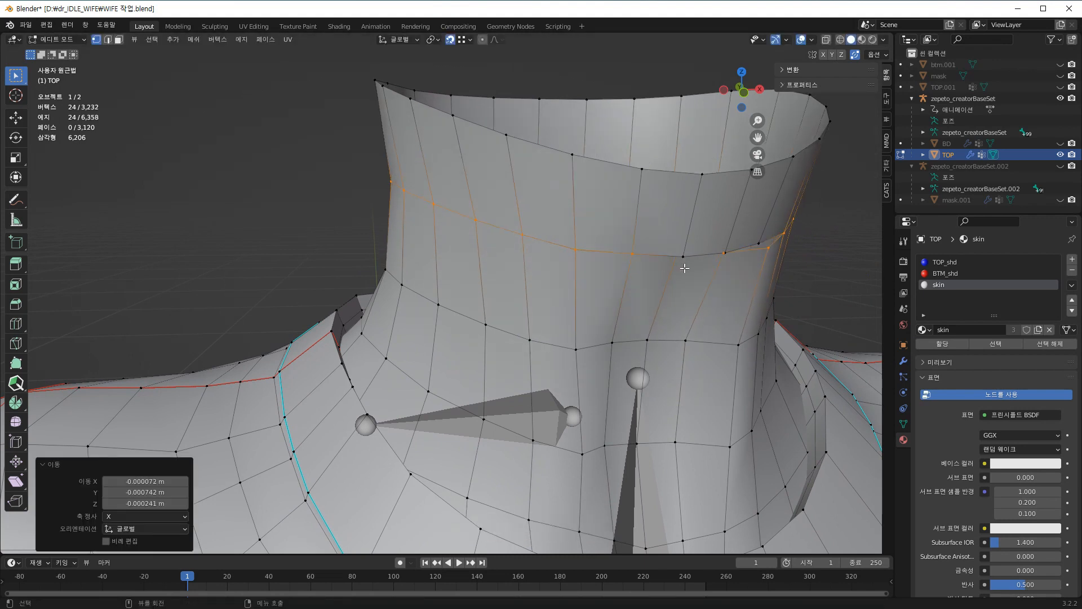
key("g")
left_click(764, 241)
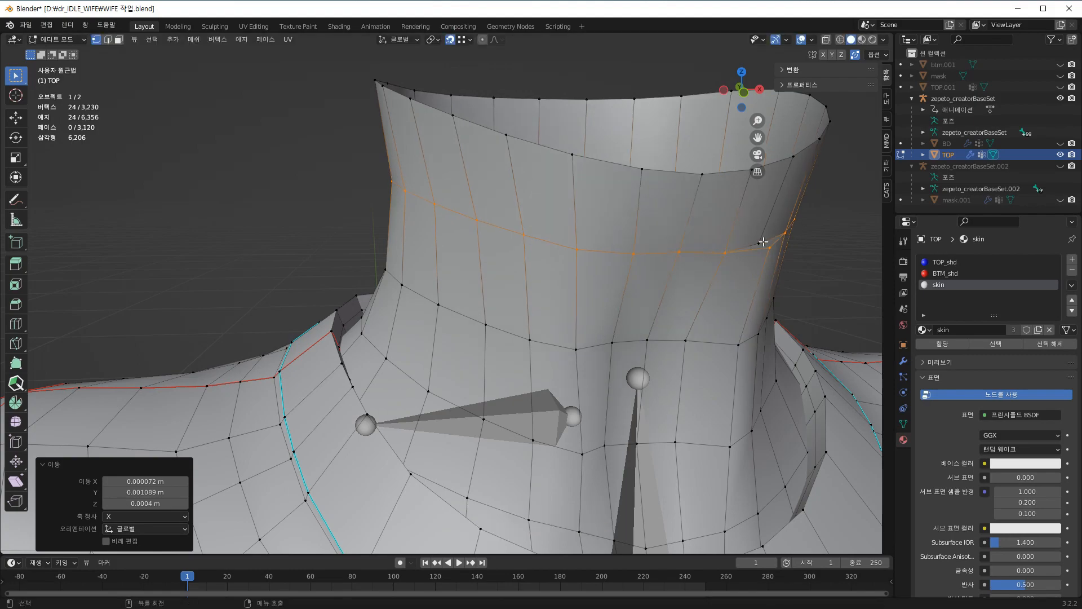
key("g")
left_click(763, 242)
- Turn off snapping and Auto Merge Vertices, clear the selection and switch to face selection
middle_click_drag(762, 243, 127, 76)
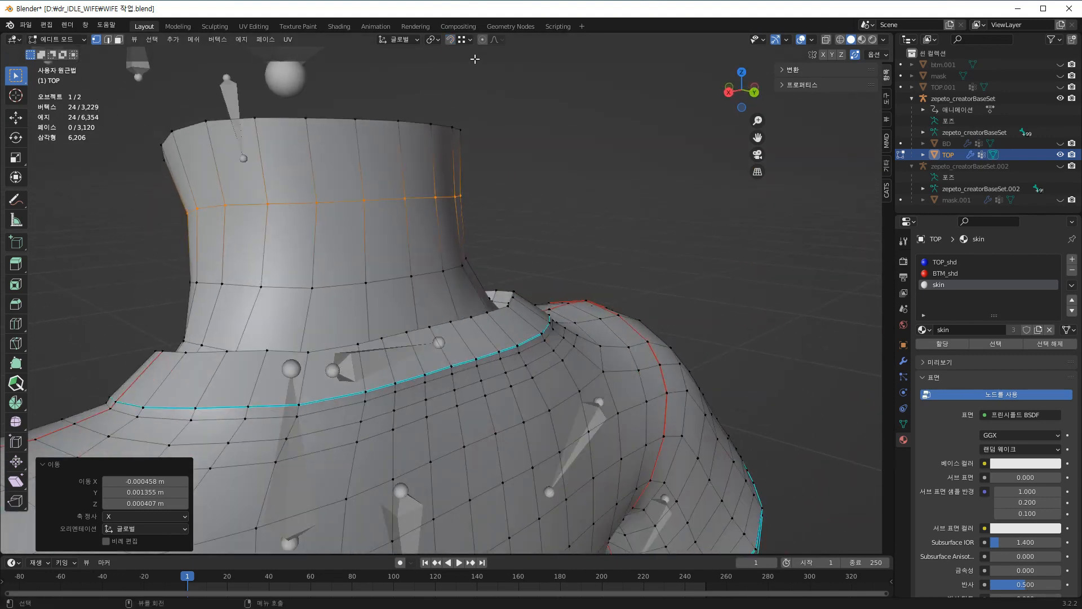
left_click(857, 58)
scroll(407, 172, "down", 2)
key("3")
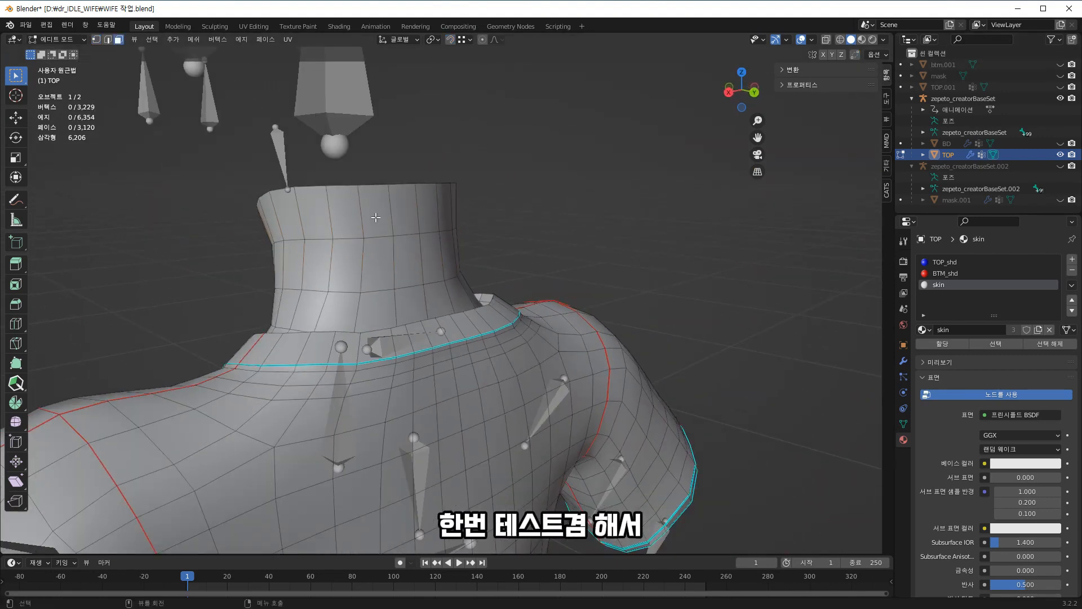
- Select a loop of faces around the upper neck and try moving it, including along Z, to test the merged join
left_click(378, 218, "shift")
left_click(377, 219, "shift")
left_click(377, 218, "alt+shift")
scroll(479, 237, "down", 1)
scroll(510, 242, "down", 4)
middle_click_drag(510, 242, 466, 262)
key("g")
key("z")
right_click(625, 212)
key("g")
left_click(469, 225)
middle_click_drag(469, 224, 294, 243)
- Return to Object Mode, view the shirt from the front and select the TOP mesh
left_click(56, 39)
left_click(62, 52)
scroll(552, 268, "down", 3)
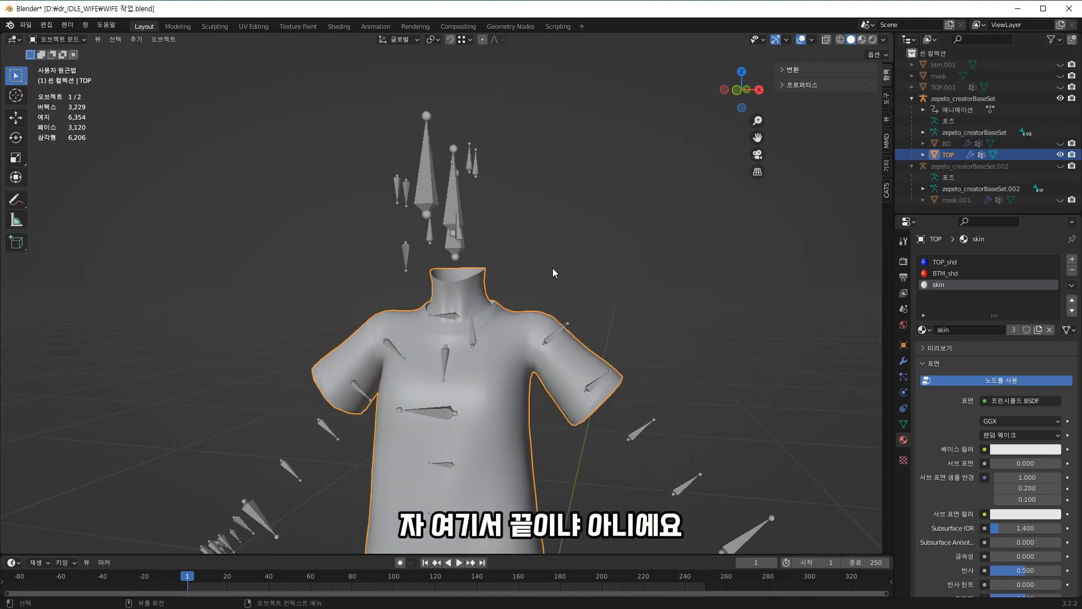
scroll(549, 268, "up", 2)
left_click(584, 276)
left_click(947, 155)
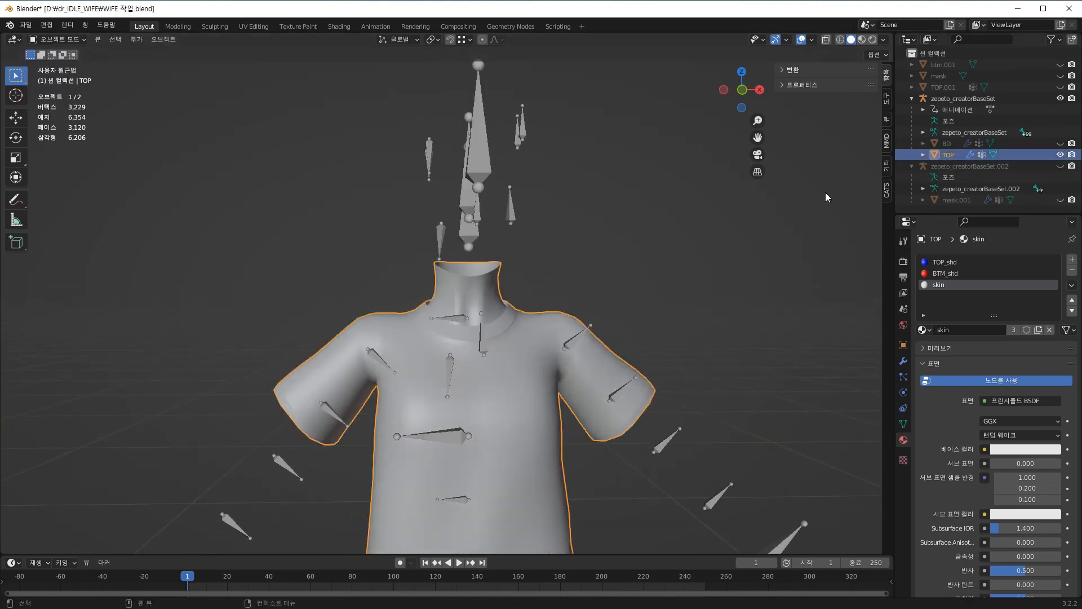
- In Edit Mode with edge selection, select the neck's open top edge loop and assign it to a new vertex group named line
key("Tab")
scroll(558, 242, "up", 5)
middle_click_drag(540, 270, 532, 227)
key("2")
left_click(532, 228)
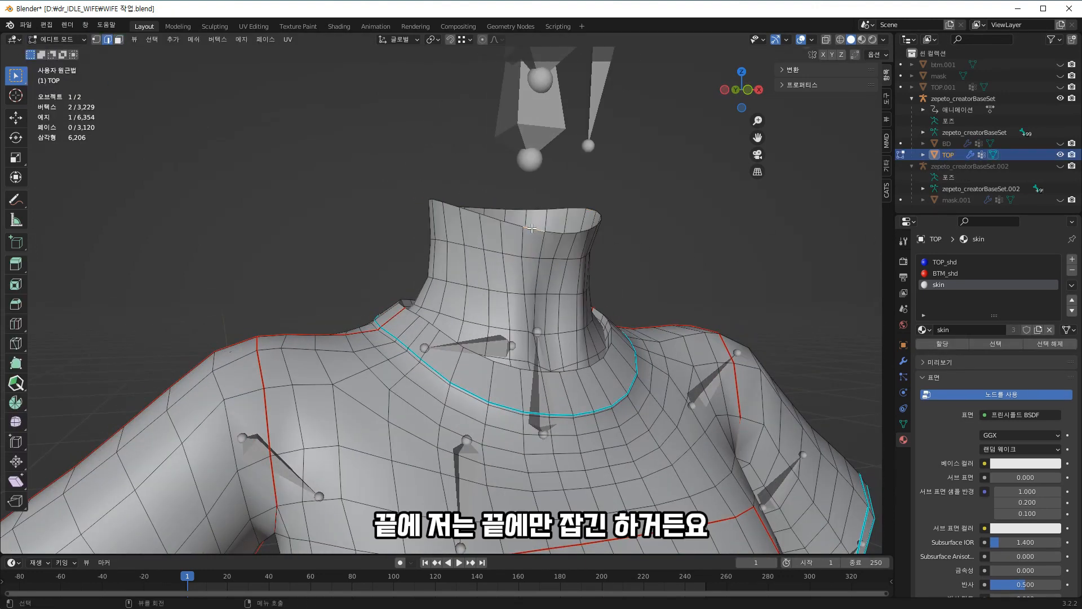
scroll(557, 278, "up", 1)
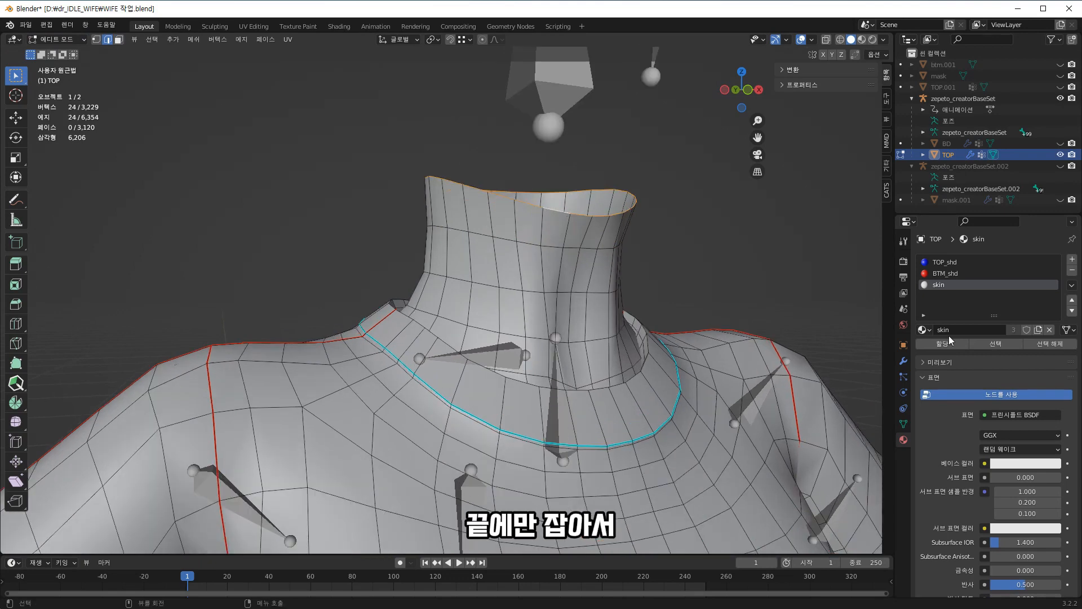
left_click(904, 426)
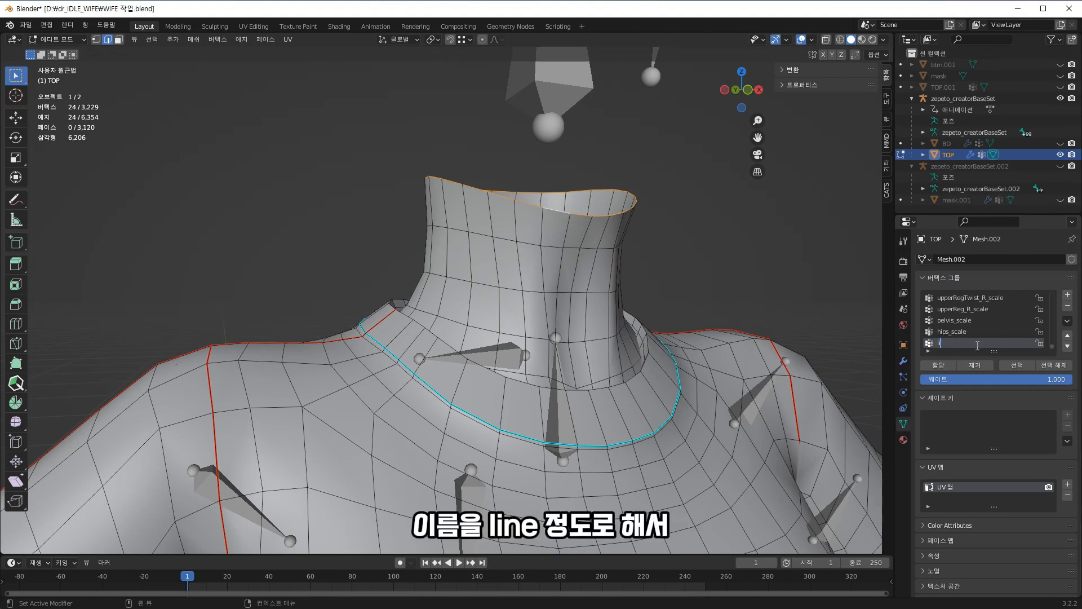
left_click(947, 363)
- Check the line vertex group's assignment by deselecting its vertices and selecting them again
scroll(685, 249, "down", 3)
middle_click_drag(685, 250, 694, 288)
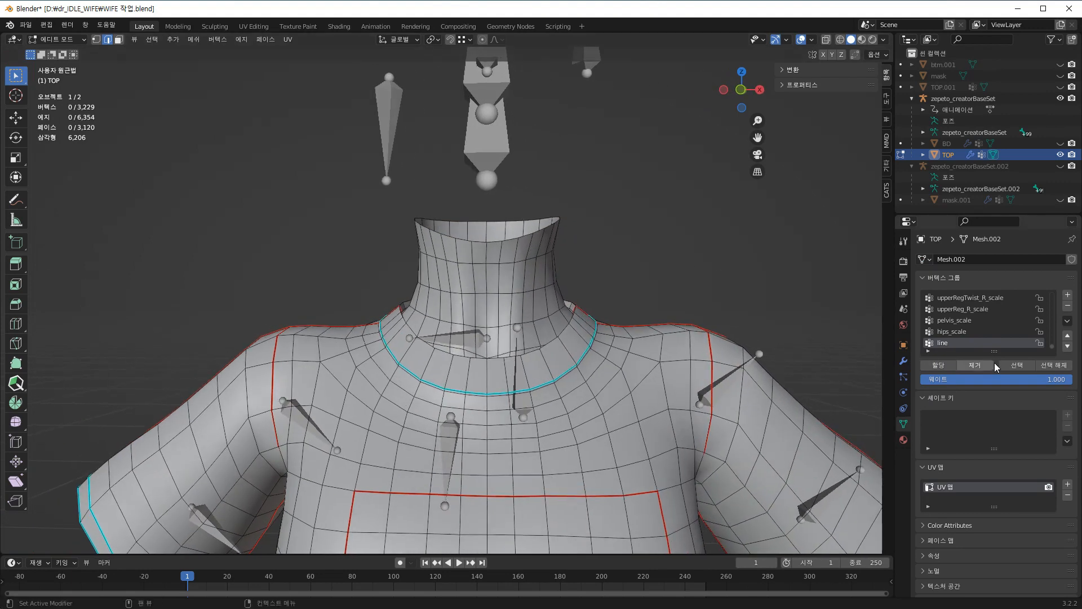
left_click(1053, 365)
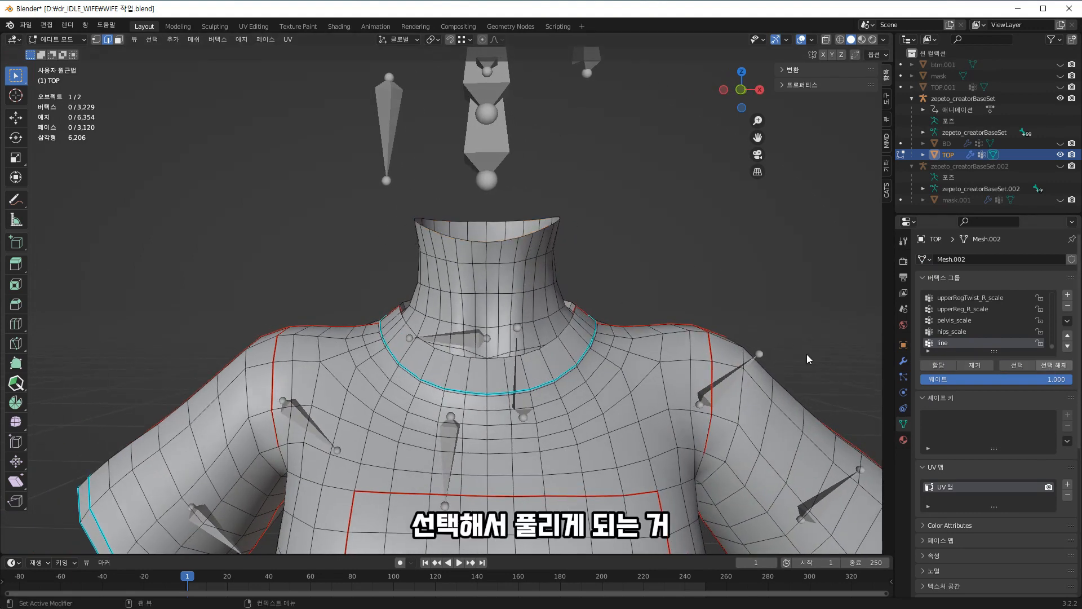
left_click(1021, 365)
scroll(621, 323, "down", 3)
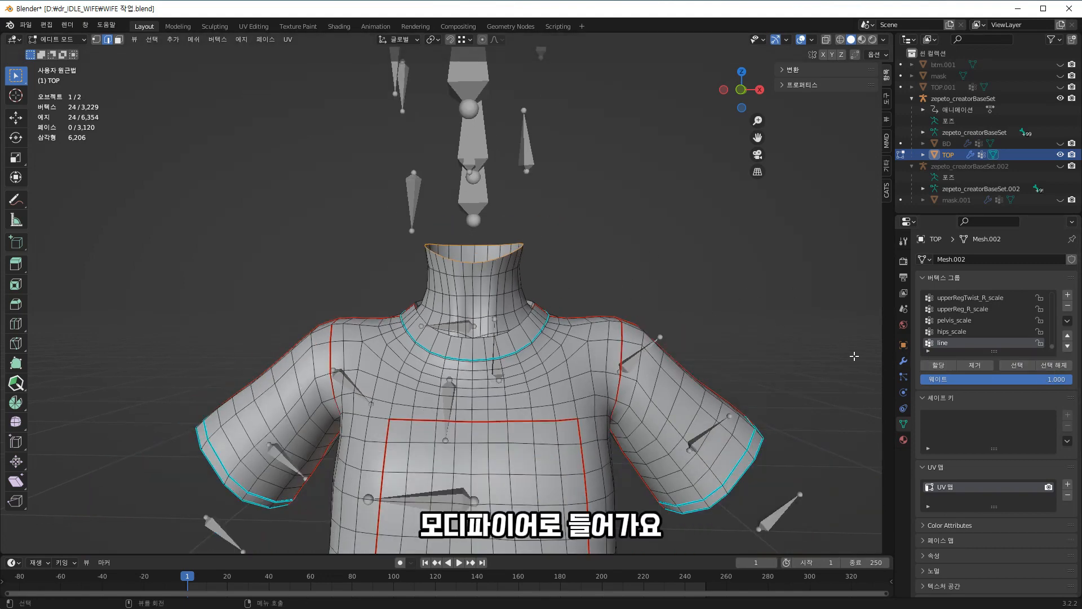
- Add a Data Transfer modifier to the TOP mesh
left_click(903, 361)
left_click(996, 260)
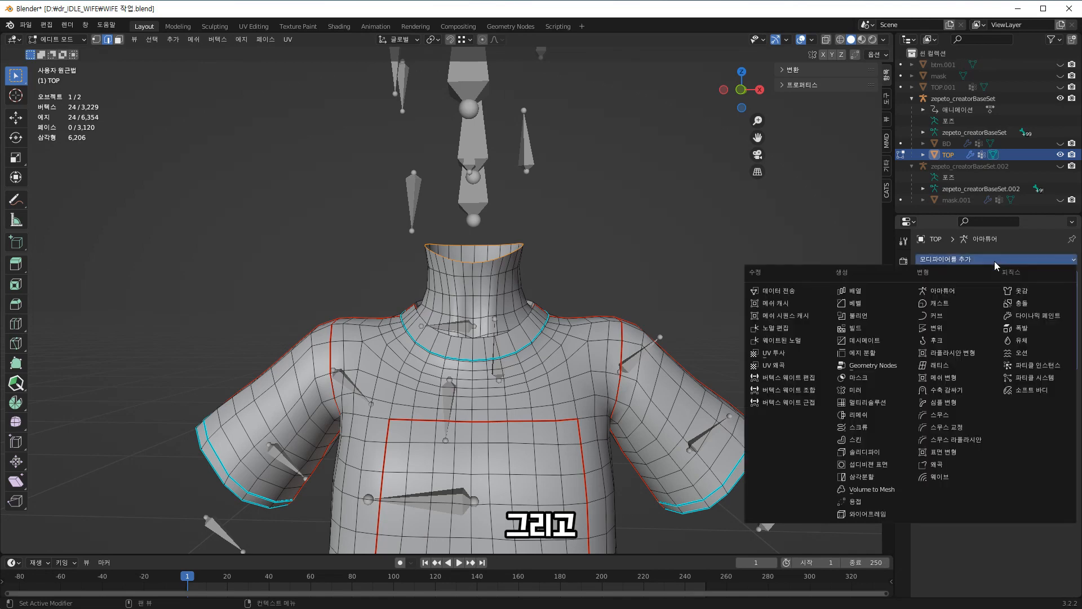
left_click(795, 291)
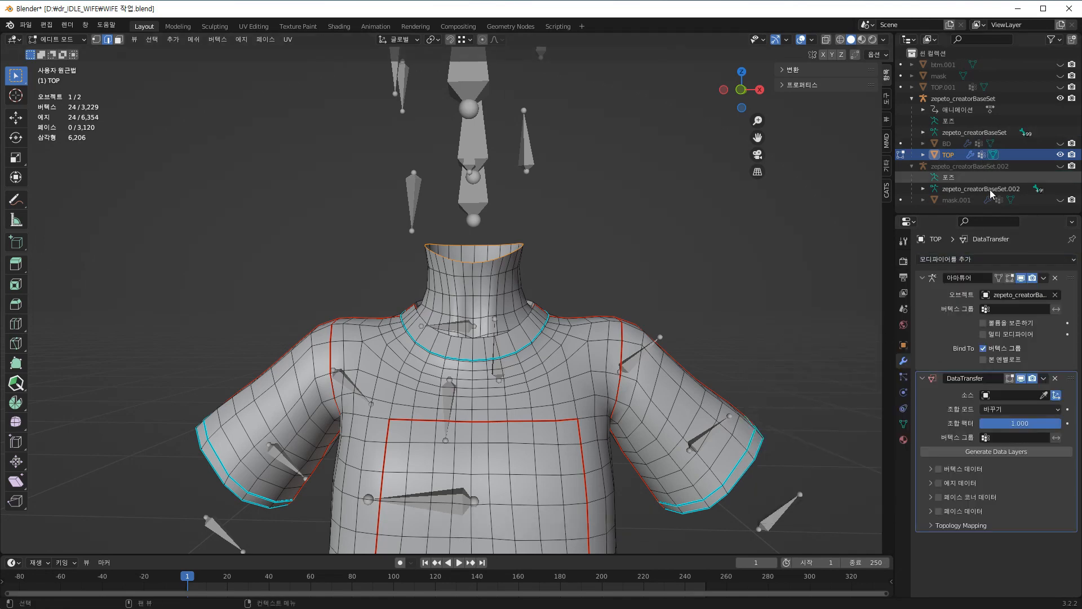
- Unhide the mask body mesh and make TOP the active selection again
middle_click_drag(504, 259, 645, 306)
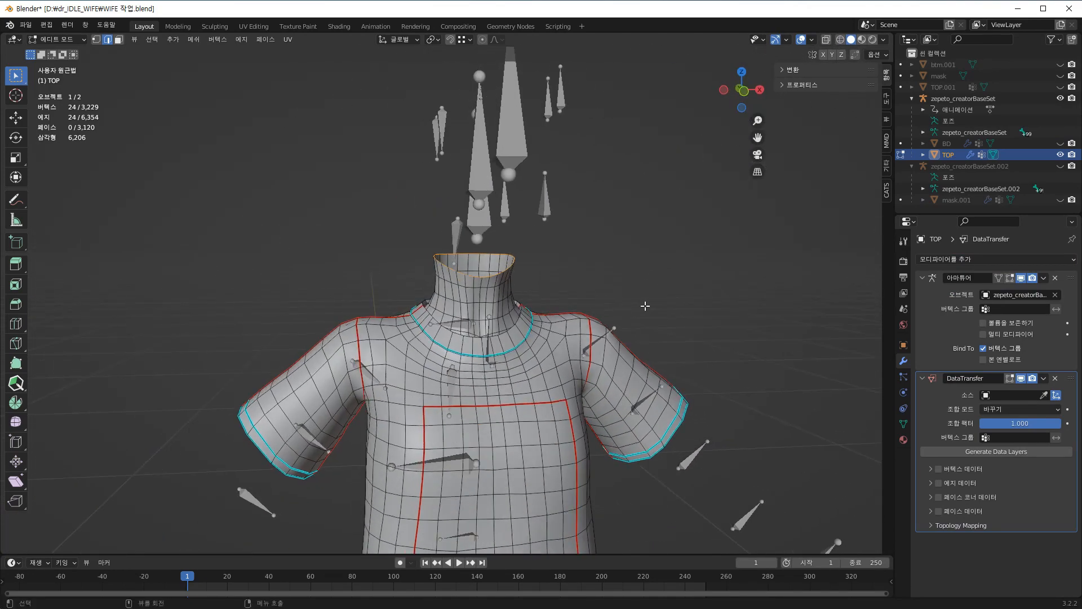
left_click(1060, 75)
left_click(1035, 77, "ctrl")
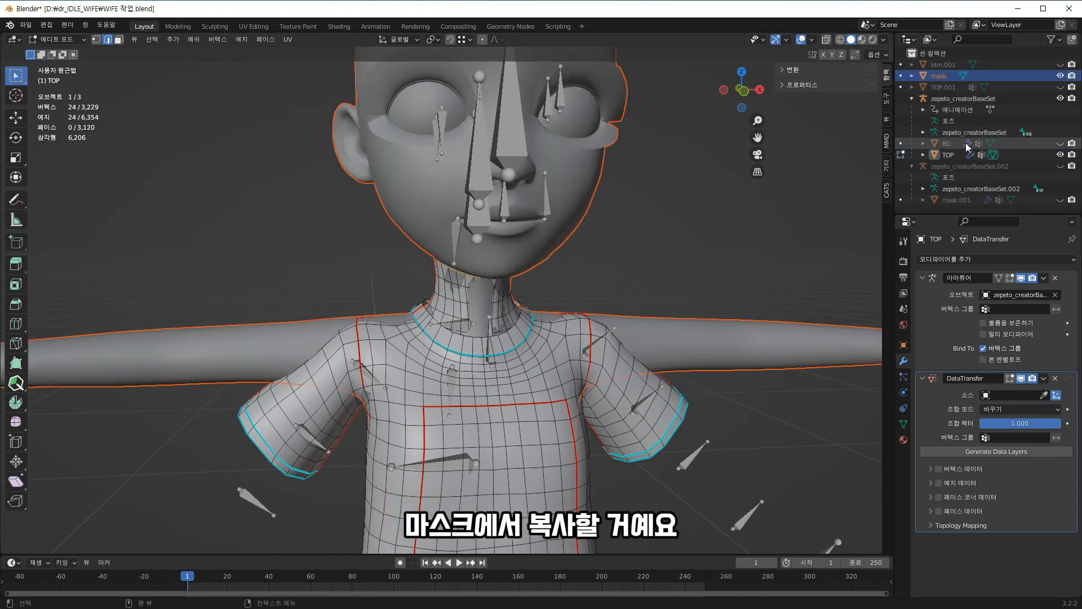
left_click(950, 156)
scroll(790, 308, "down", 2)
middle_click_drag(740, 308, 720, 305)
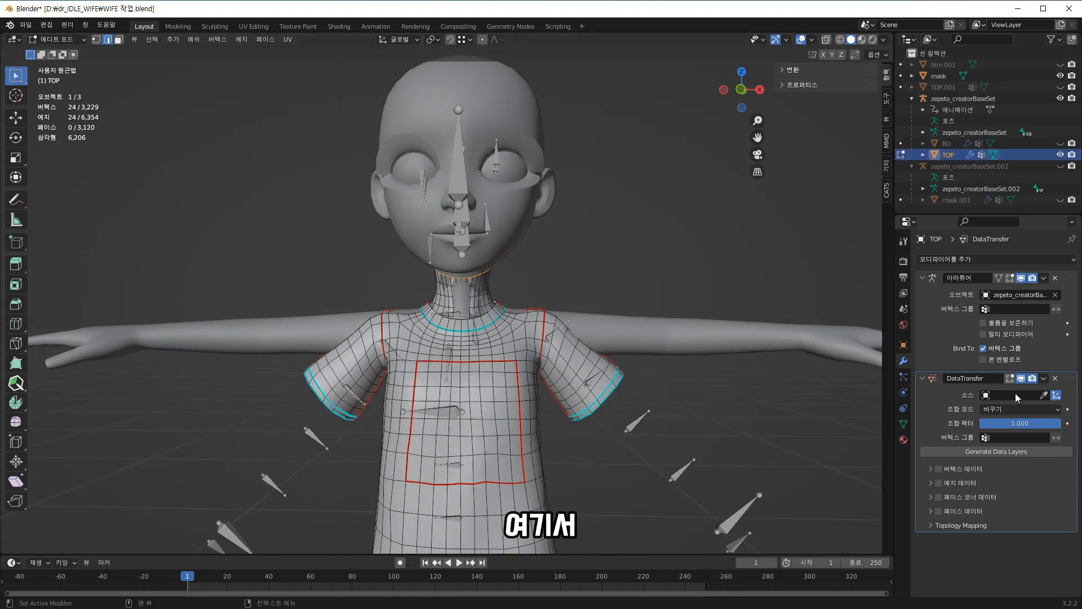
- Set the Data Transfer source to mask and limit it to the line vertex group
left_click(1044, 395)
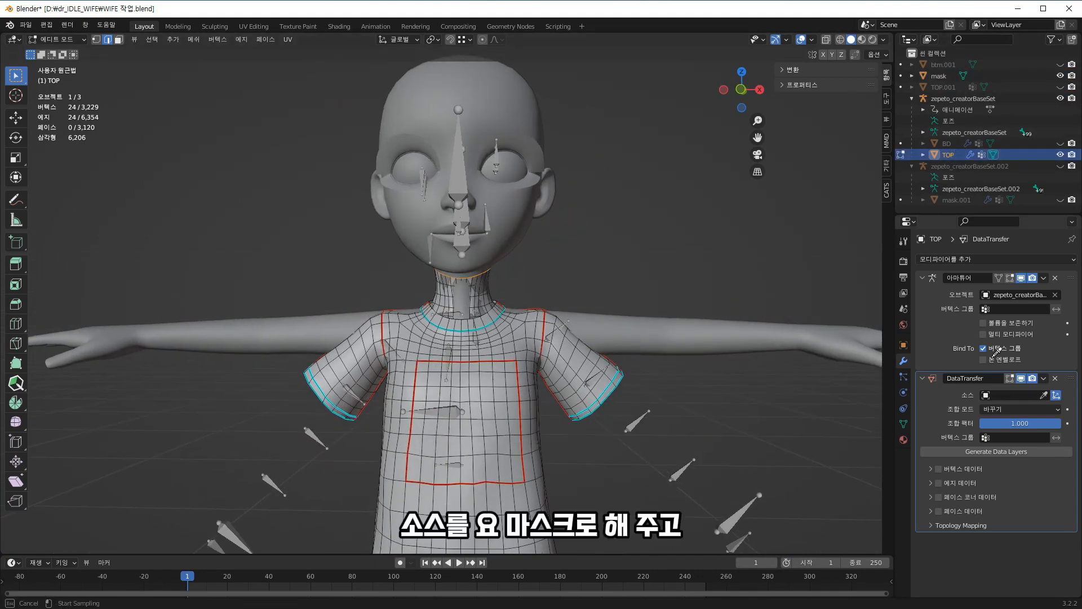
left_click(939, 76)
left_click(995, 438)
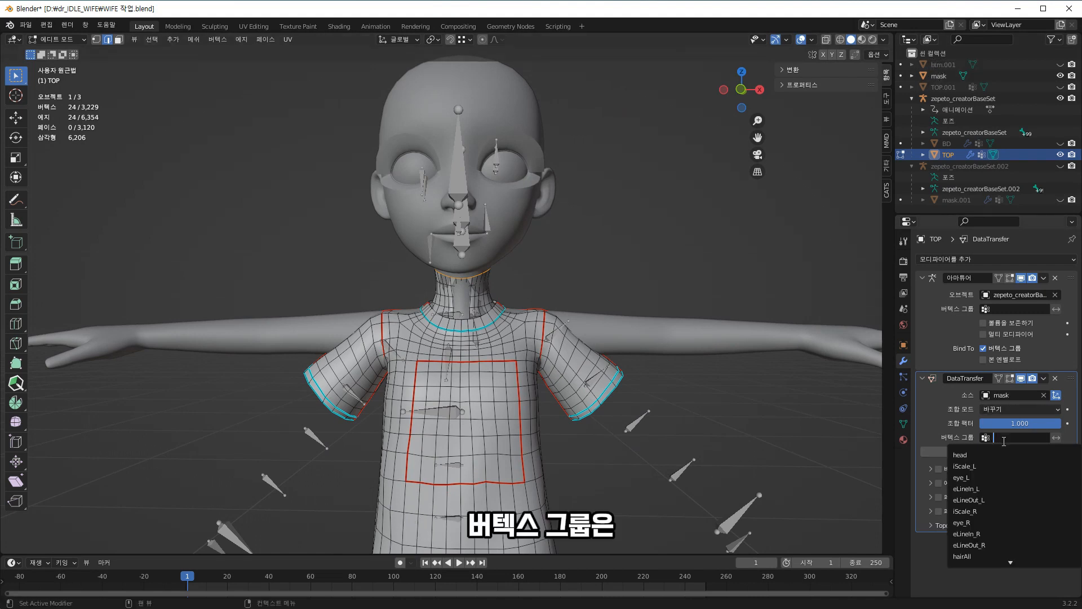
type("line")
key("Return")
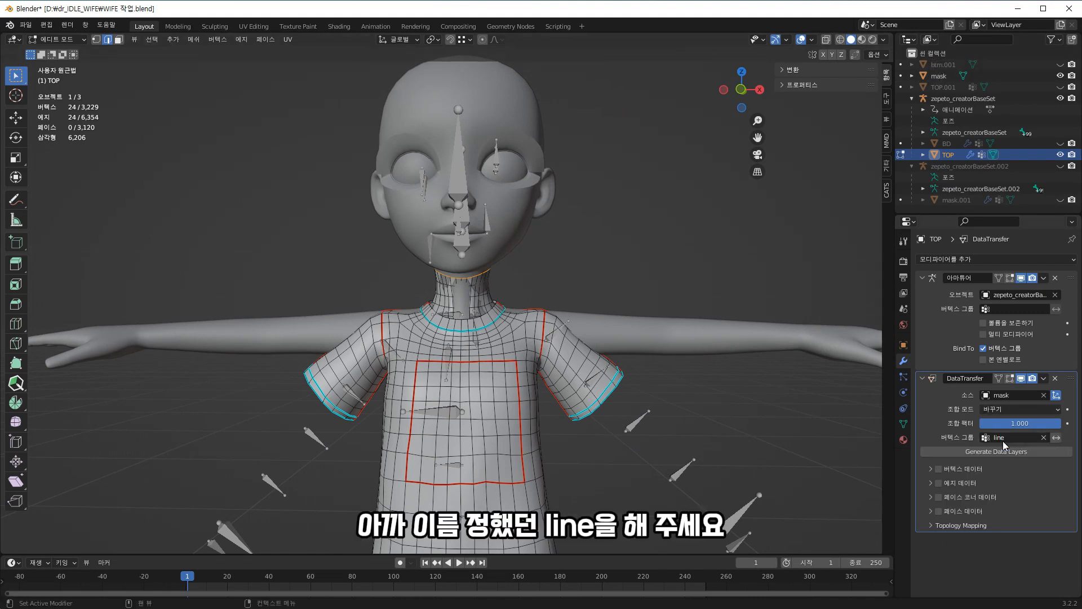
- Enable Face Corner Data with Custom Normals, set mapping to Nearest Corner of Nearest Face, and generate the data layers
left_click(939, 497)
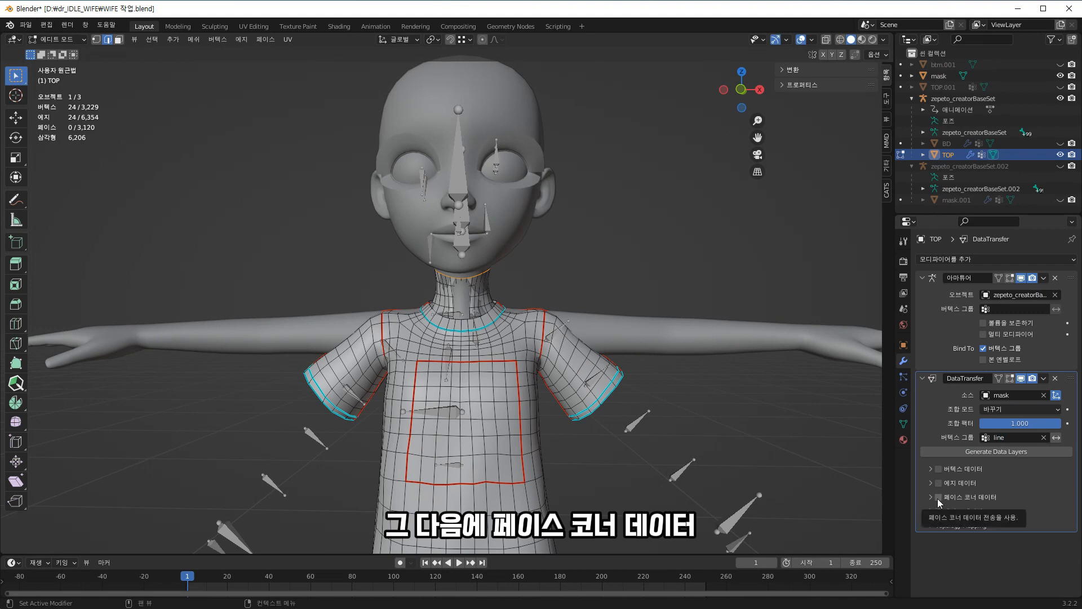
left_click(931, 497)
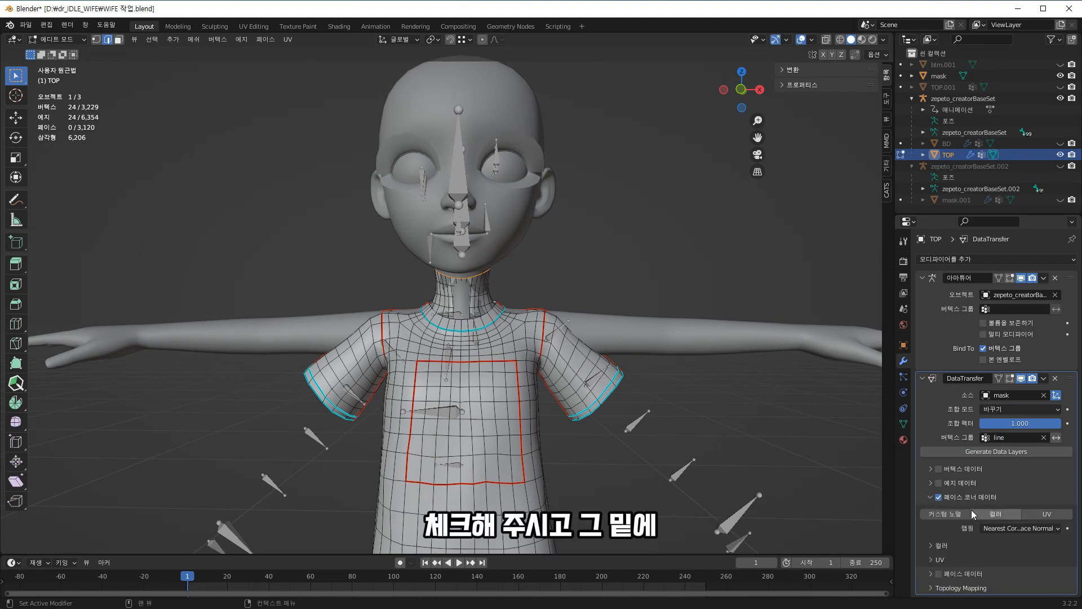
left_click(1017, 529)
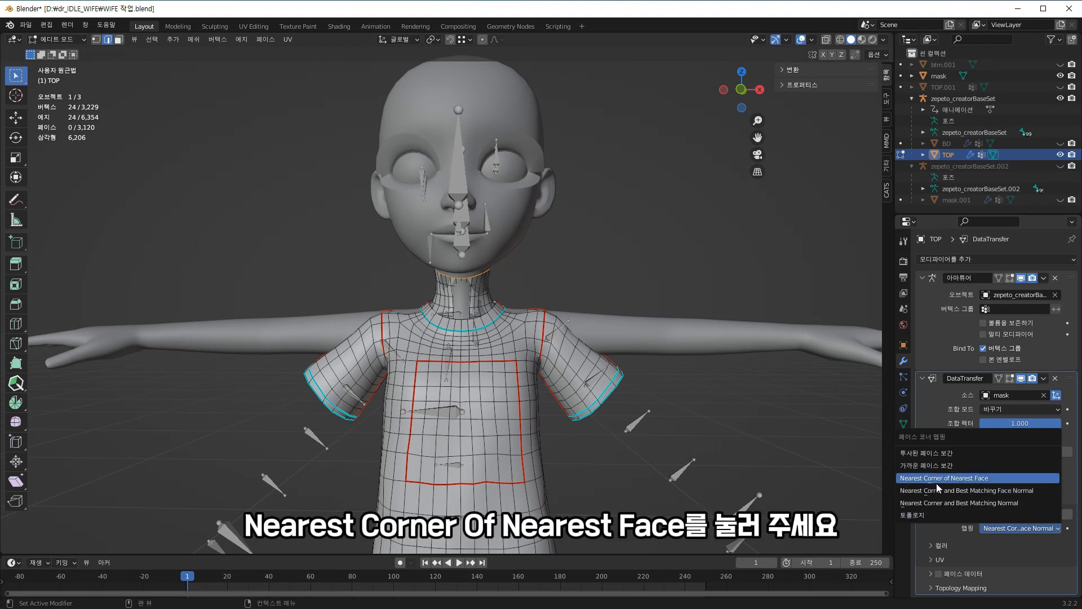
left_click(987, 479)
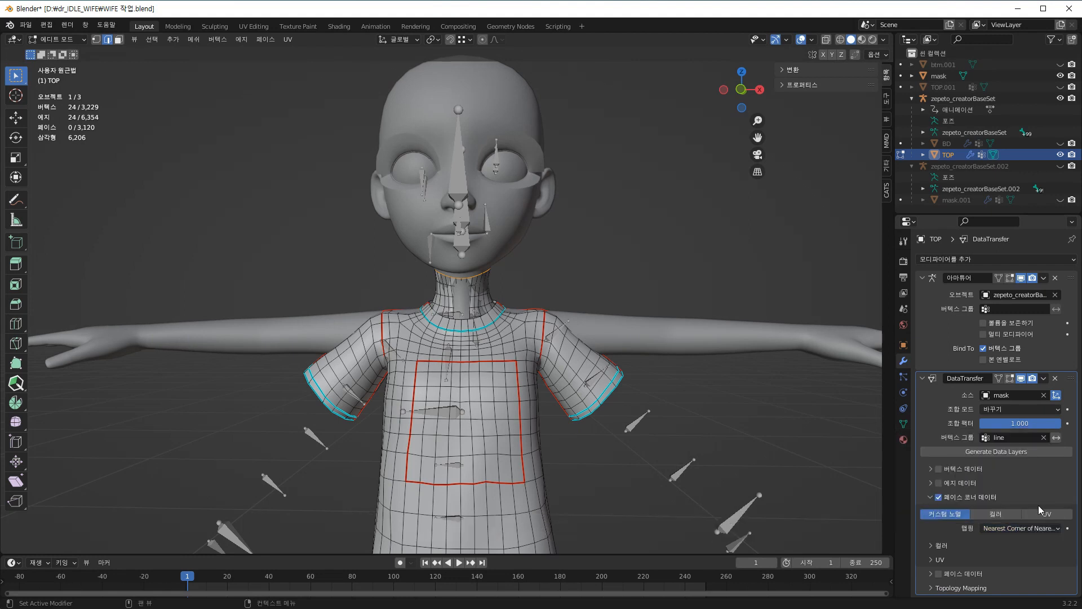
left_click(980, 453)
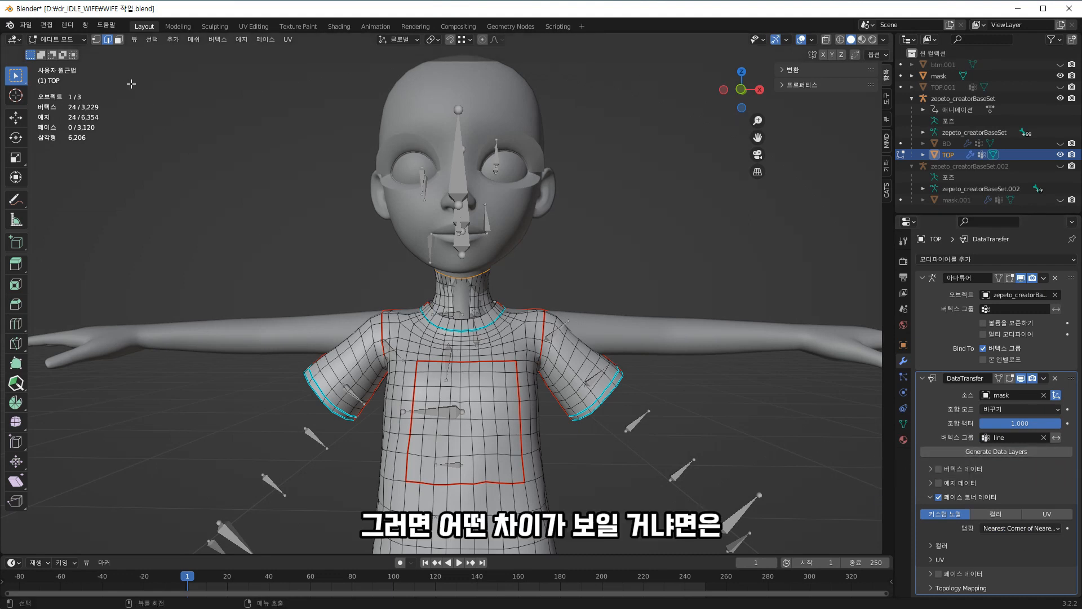
- Switch to Weight Paint mode and examine the weight colours around the neck's top edge
left_click(56, 39)
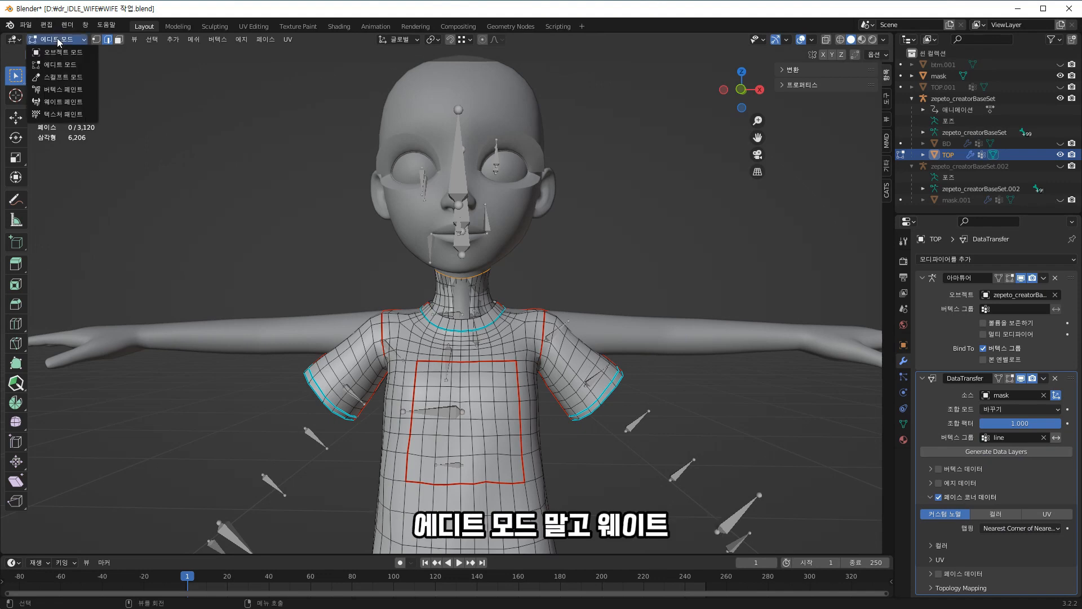
left_click(89, 105)
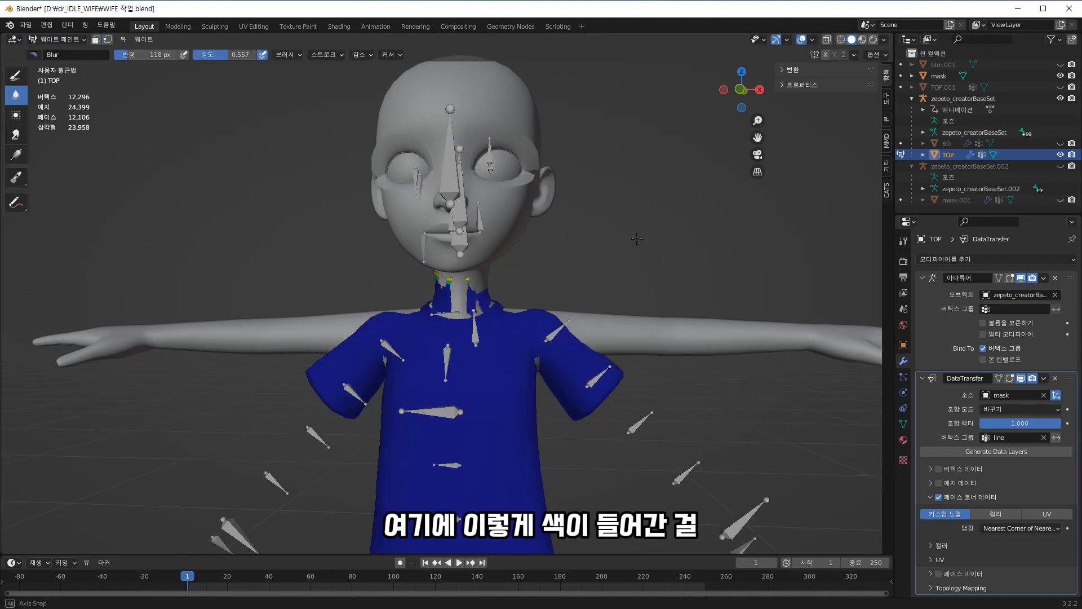
middle_click_drag(613, 271, 515, 270)
scroll(515, 270, "up", 4)
middle_click_drag(621, 265, 325, 280)
scroll(488, 284, "down", 5)
mouse_move(499, 284)
middle_mouse_down()
mouse_move(788, 292)
mouse_move(508, 288)
middle_mouse_up()
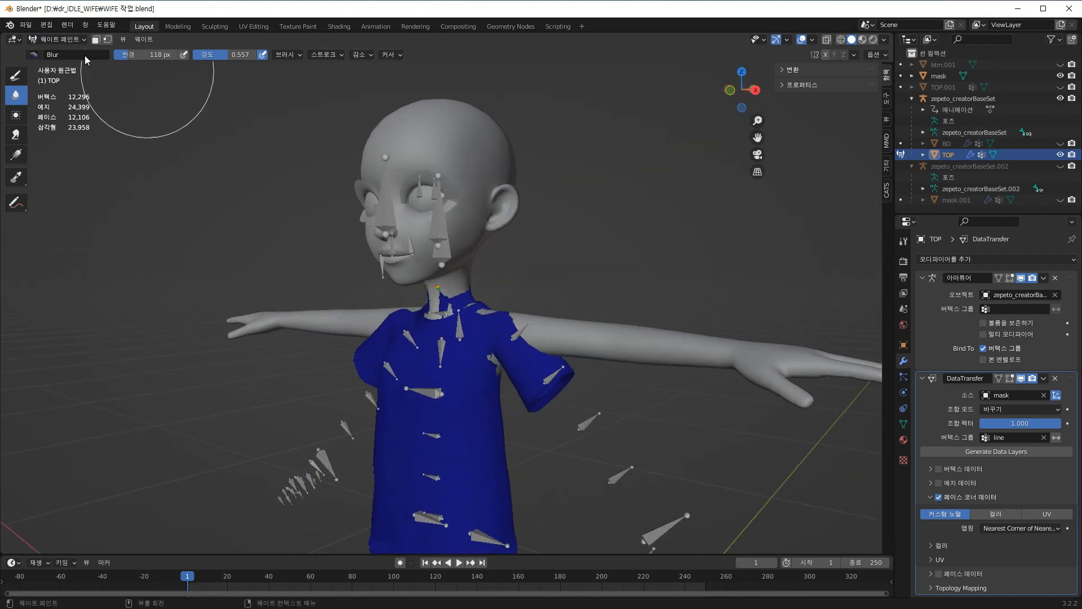
- Return to Object Mode and apply the Data Transfer modifier on TOP
left_click(57, 39)
left_click(56, 52)
middle_click_drag(458, 199, 496, 199)
left_click(1043, 380)
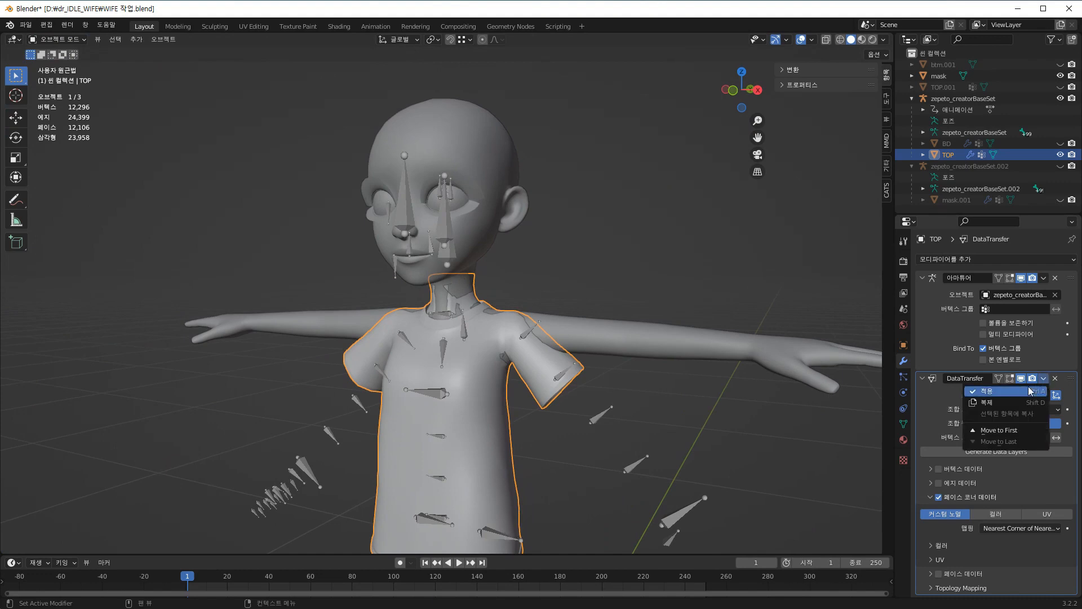
left_click(1027, 389)
scroll(630, 254, "down", 3)
middle_click_drag(609, 247, 676, 254)
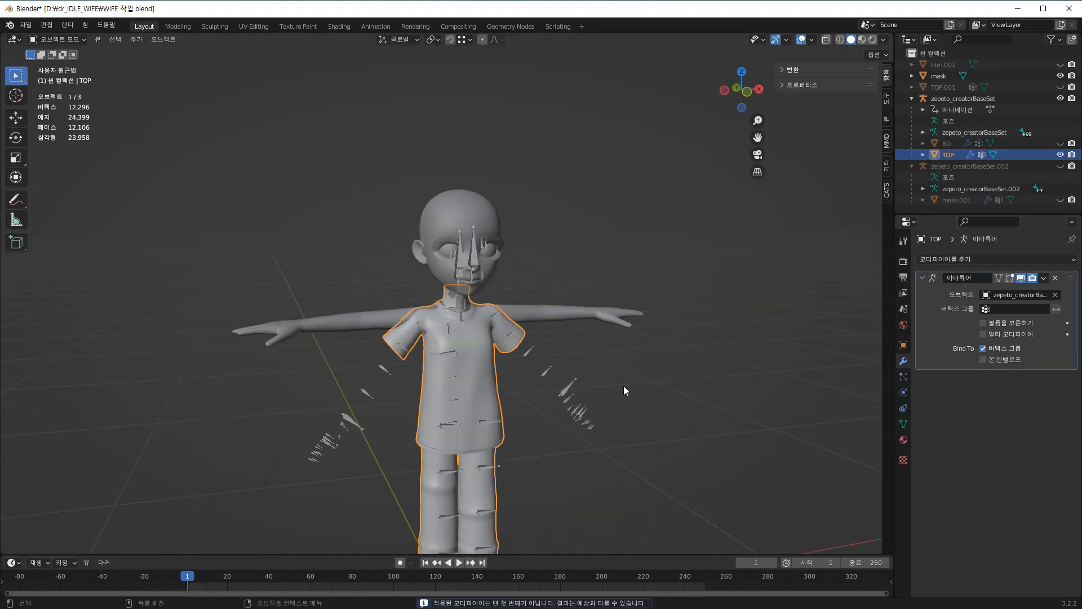
- Examine the shirt neck against the mask body and armature from several angles, selecting TOP and the armature in turn
left_click(572, 373)
middle_click_drag(635, 369, 462, 344)
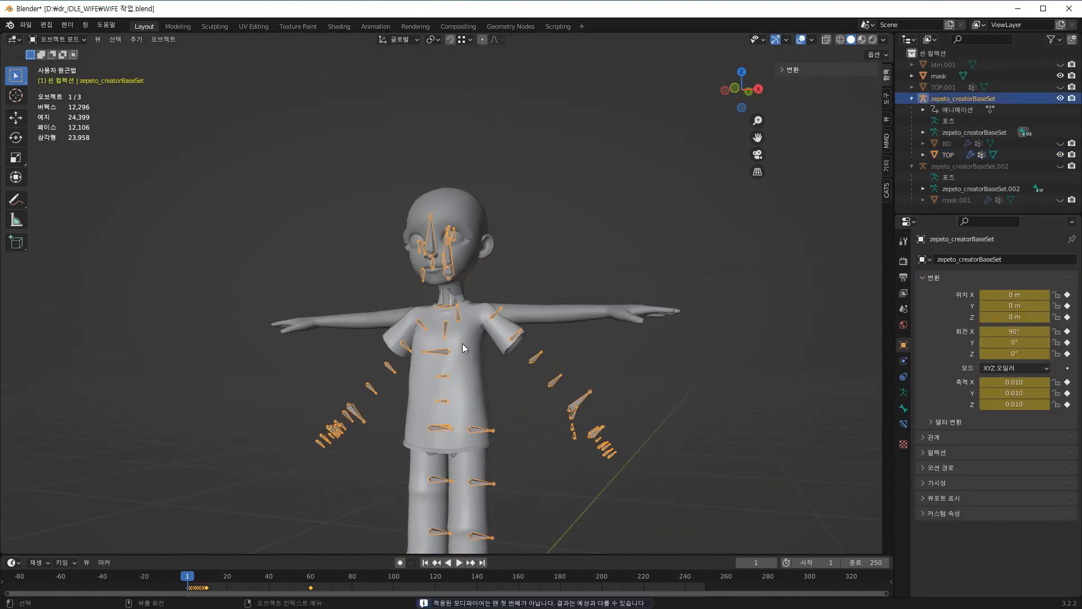
left_click(462, 343)
scroll(651, 312, "up", 5)
middle_click_drag(652, 312, 307, 290)
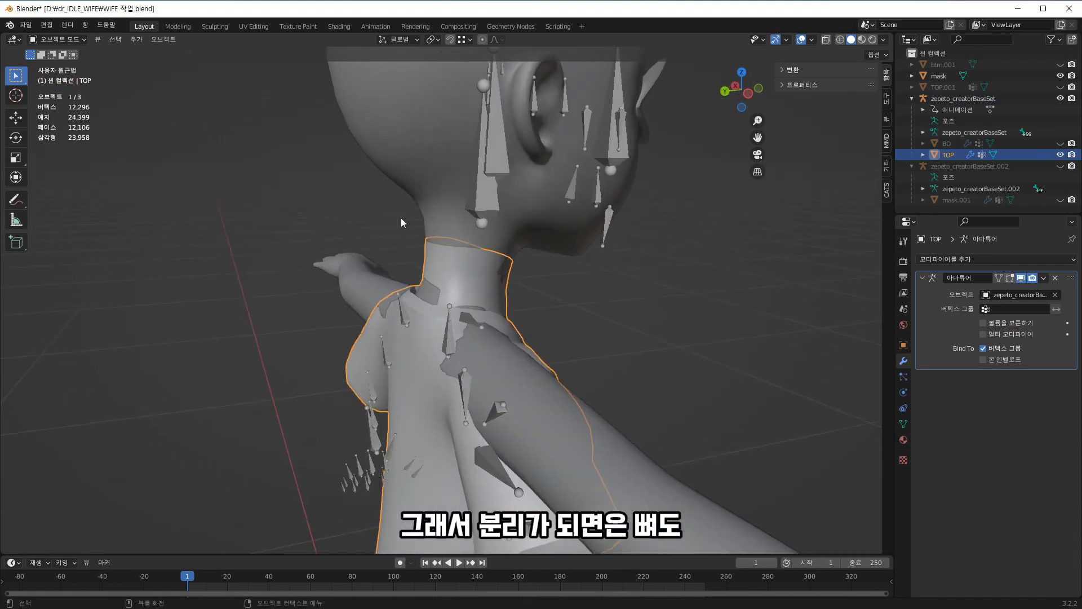
left_click(485, 235)
left_click(496, 312)
middle_click_drag(638, 328, 481, 347)
scroll(482, 347, "down", 6)
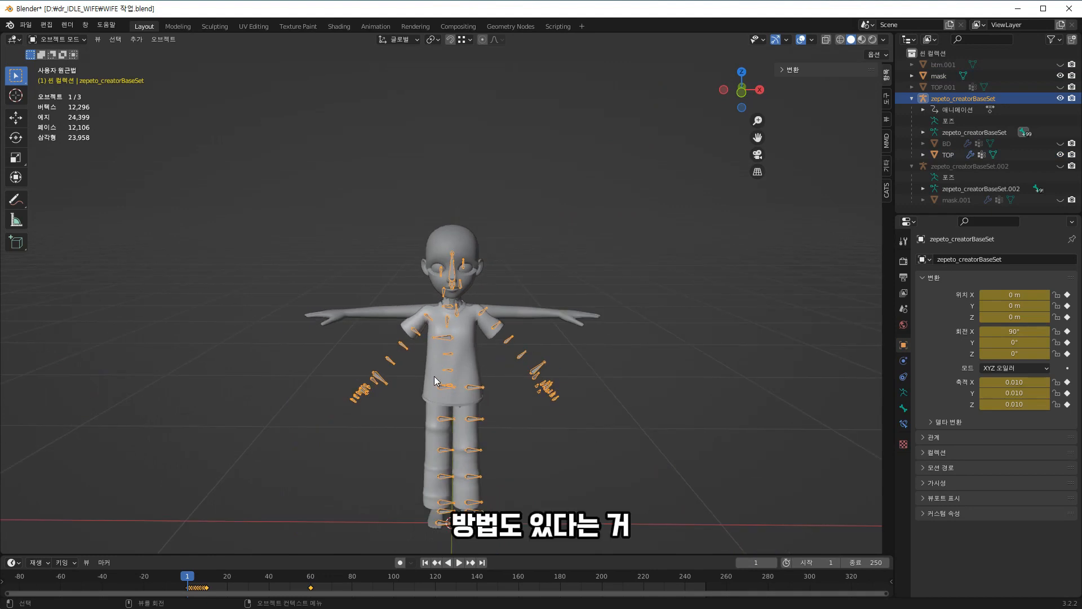
- Select the TOP mesh and expand the zepeto_creatorBaseSet armature data down to its hips bone
left_click(650, 382)
scroll(649, 382, "up", 3)
left_click(970, 154)
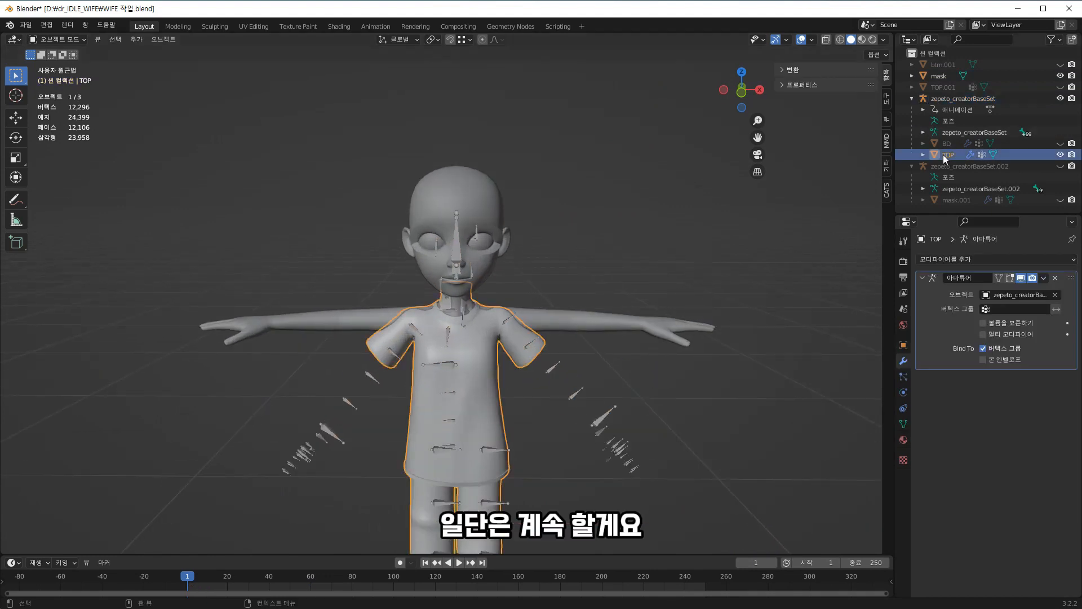
left_click(923, 133)
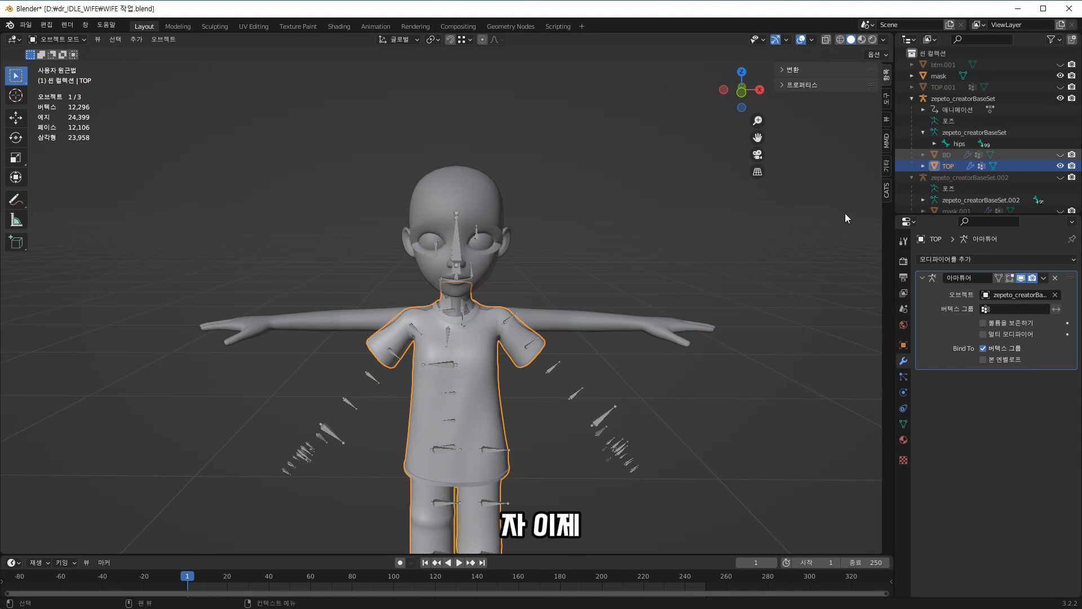
scroll(591, 371, "down", 2)
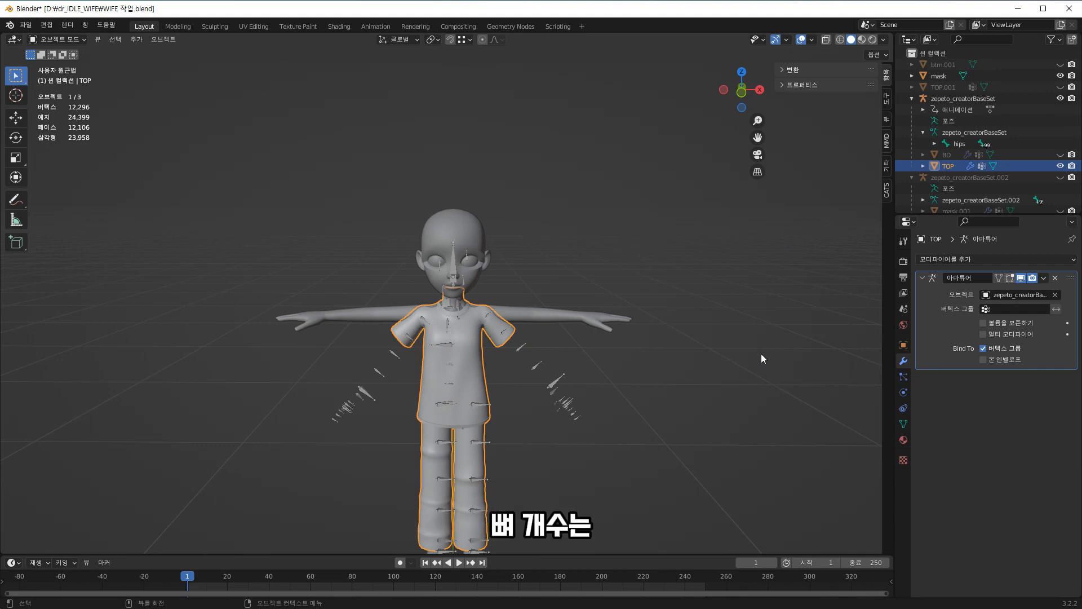
- Select the zepeto_creatorBaseSet armature and switch to the front orthographic view
left_click(558, 389)
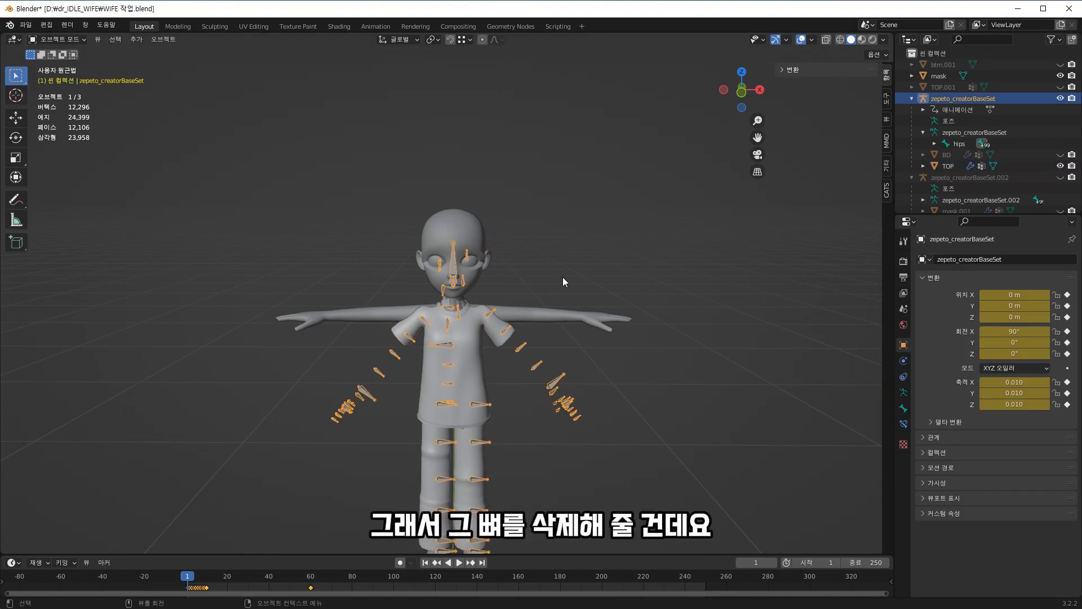
key("KP_1")
scroll(573, 284, "down", 2)
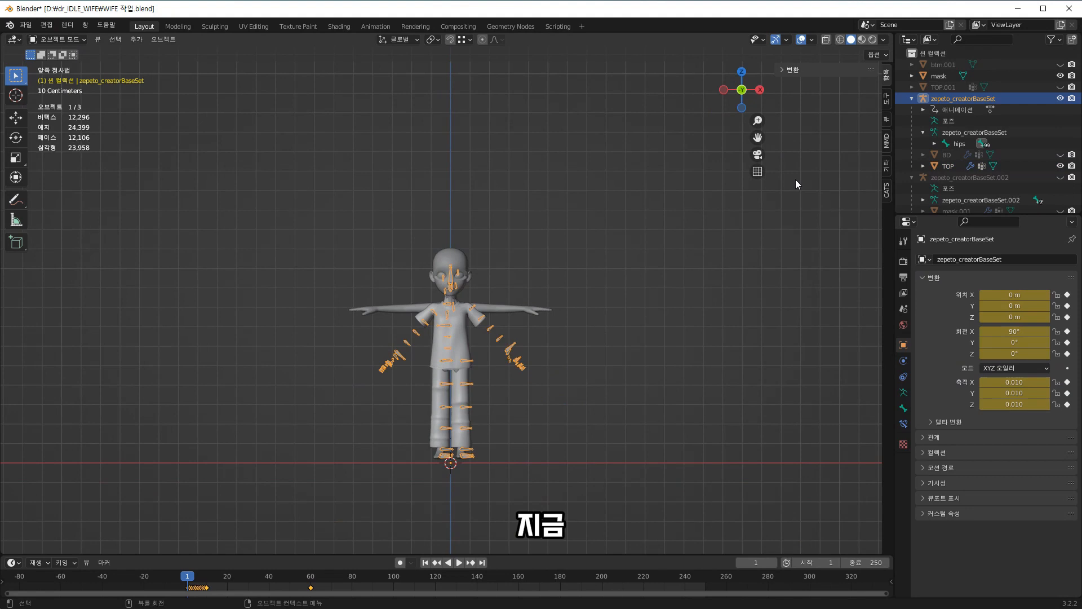
left_click(649, 146)
left_click(522, 360)
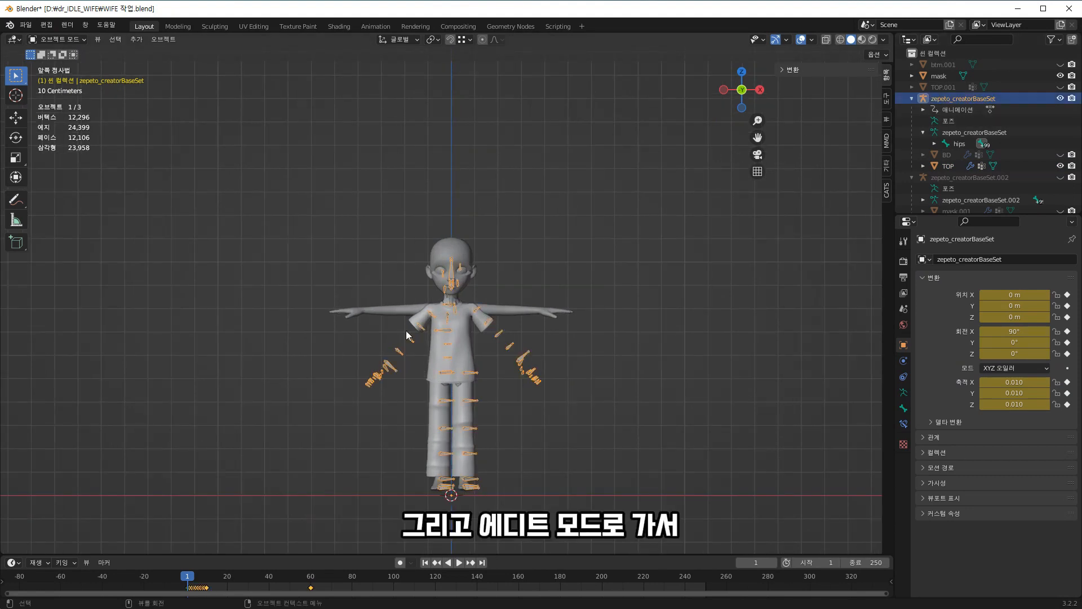
- Delete the hand and finger bones of both arms from the zepeto_creatorBaseSet armature in Edit Mode and return to Object Mode
left_click(65, 64)
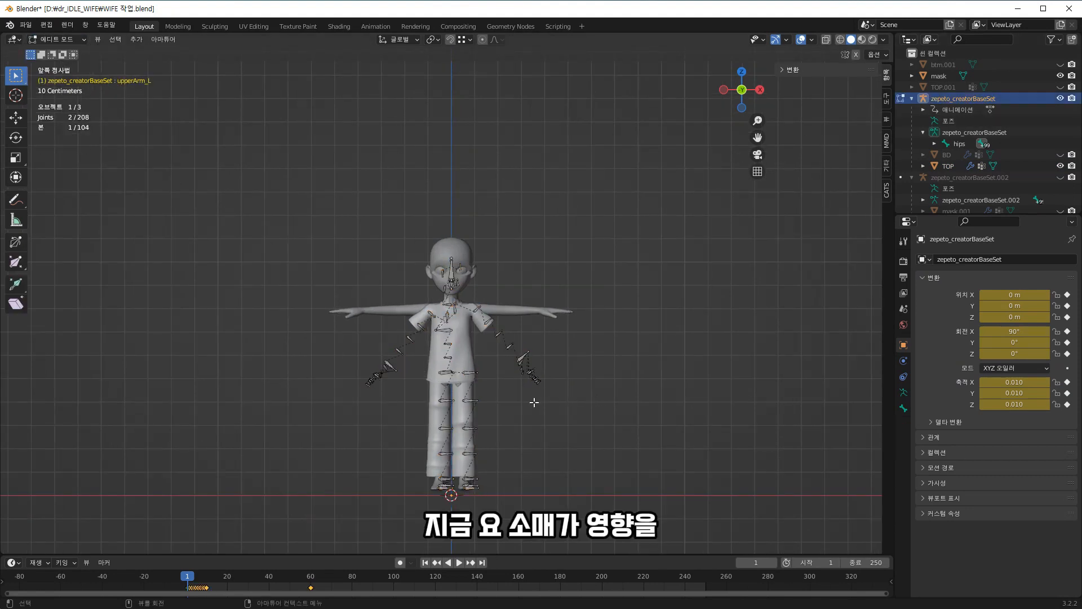
scroll(551, 413, "up", 3)
scroll(569, 433, "up", 2)
middle_click_drag(618, 449, 576, 292, "shift")
scroll(576, 293, "down", 1)
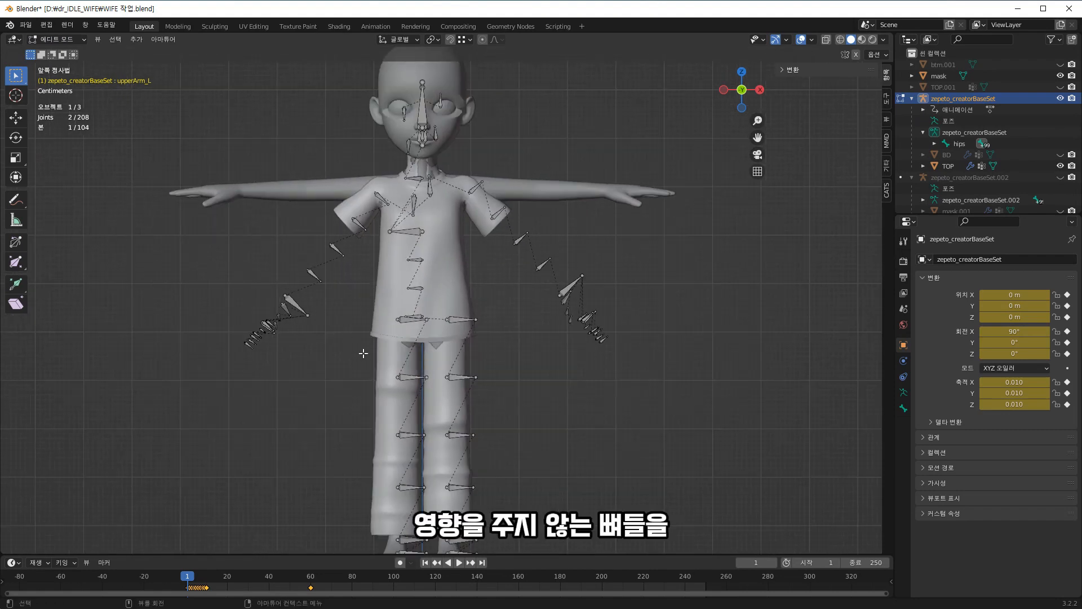
scroll(363, 353, "down", 2)
middle_click_drag(457, 357, 430, 210)
middle_click_drag(468, 327, 618, 376)
left_click_drag(521, 276, 570, 329)
left_click_drag(276, 286, 362, 364, "shift")
left_click_drag(329, 299, 354, 316, "shift")
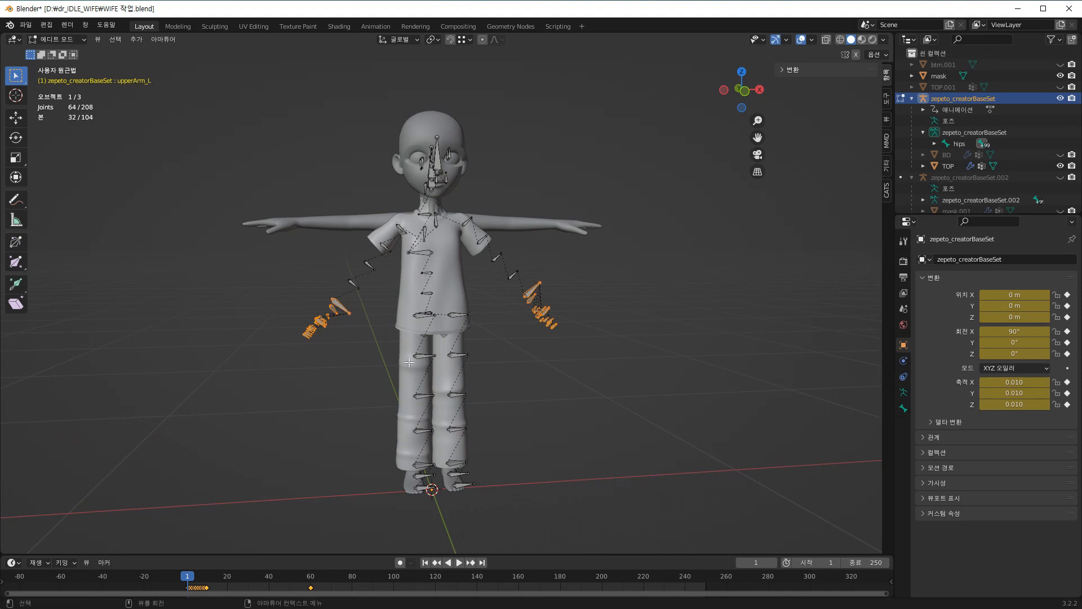
key("x")
left_click(406, 363)
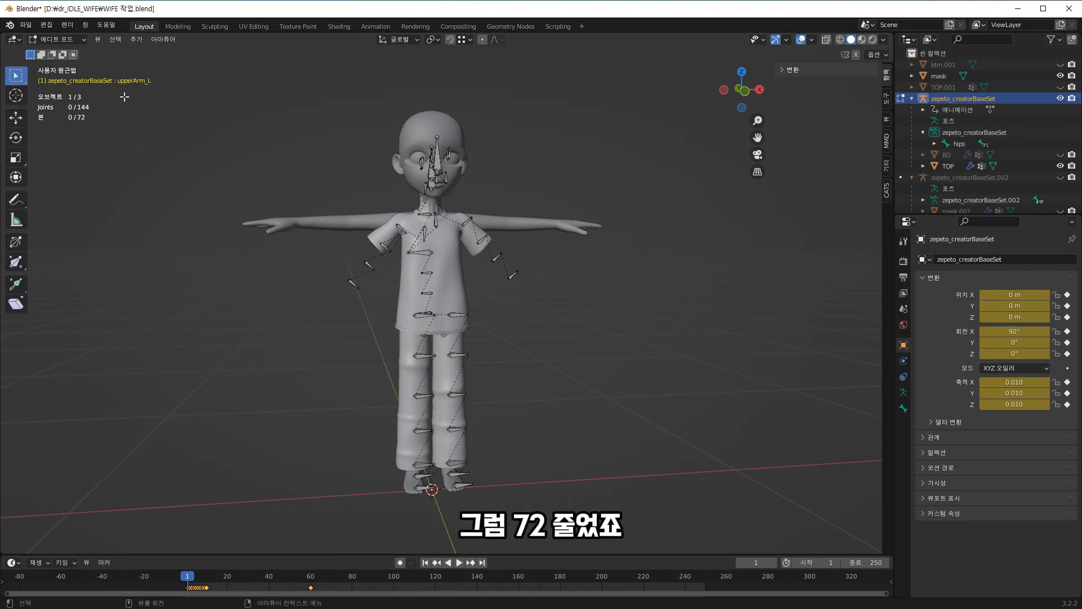
left_click(52, 34)
left_click(53, 46)
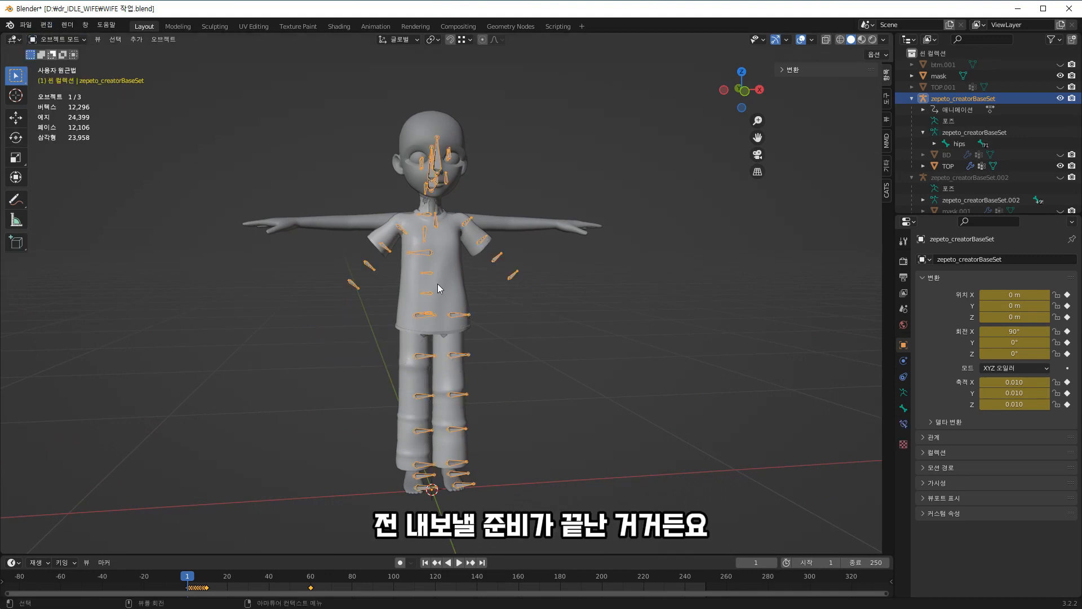
- Select the TOP mesh, the armature's hips bone and the mask mesh together
left_click(456, 315)
middle_click_drag(456, 316, 590, 339)
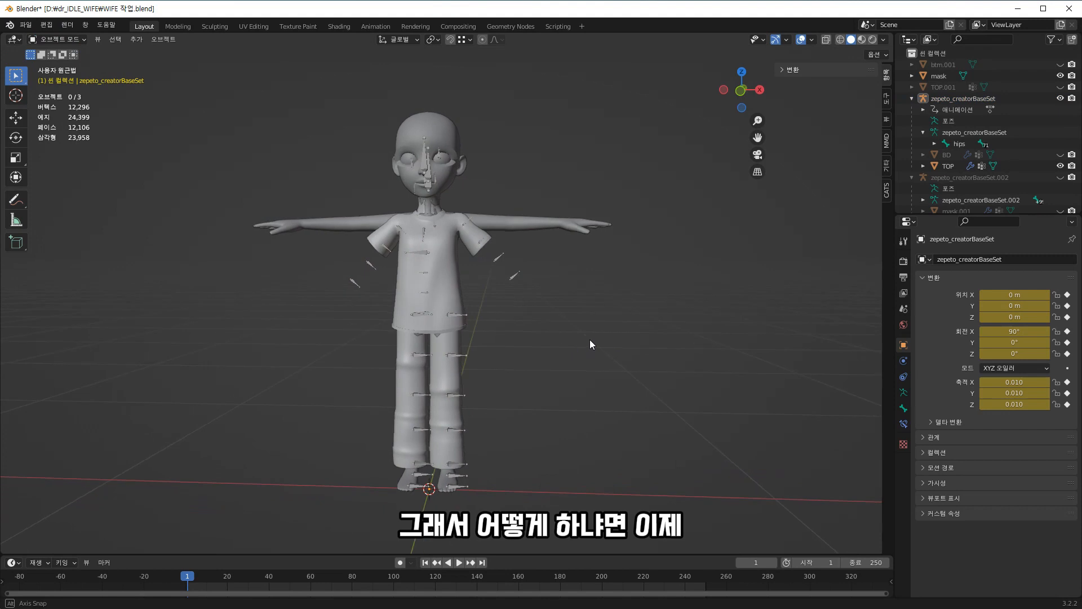
left_click(947, 167)
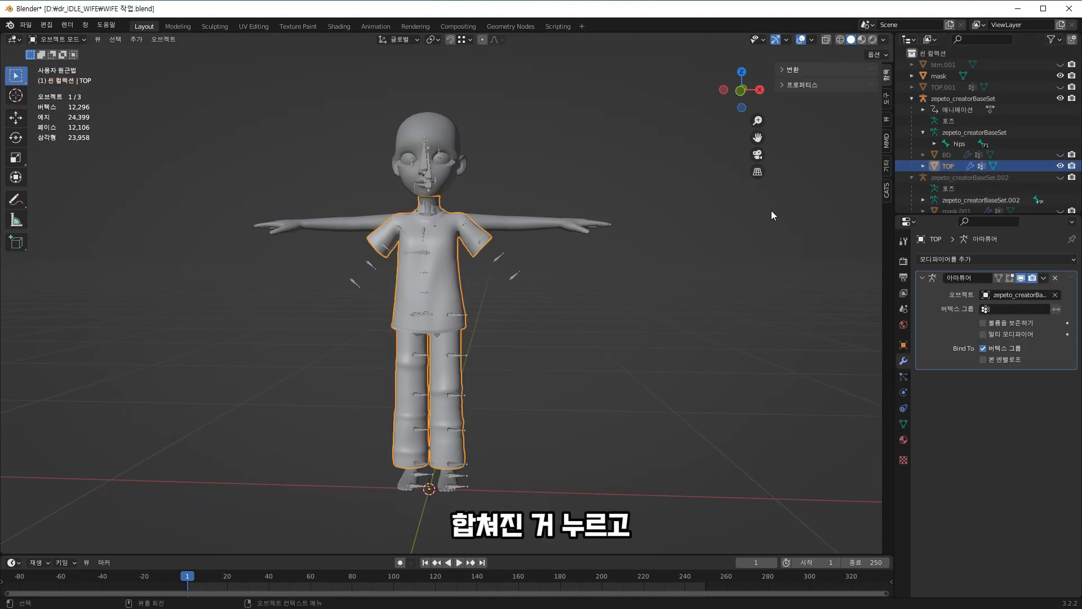
left_click(952, 145)
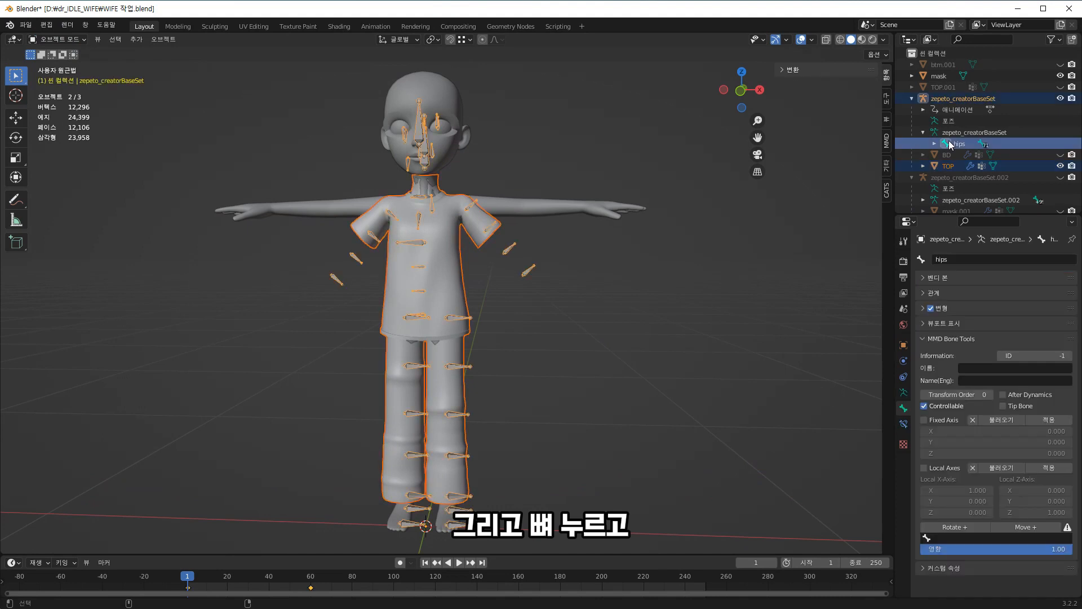
left_click(940, 77)
- Set up an FBX export limited to selected objects, with leaf bones turned off in the armature options
left_click(25, 25)
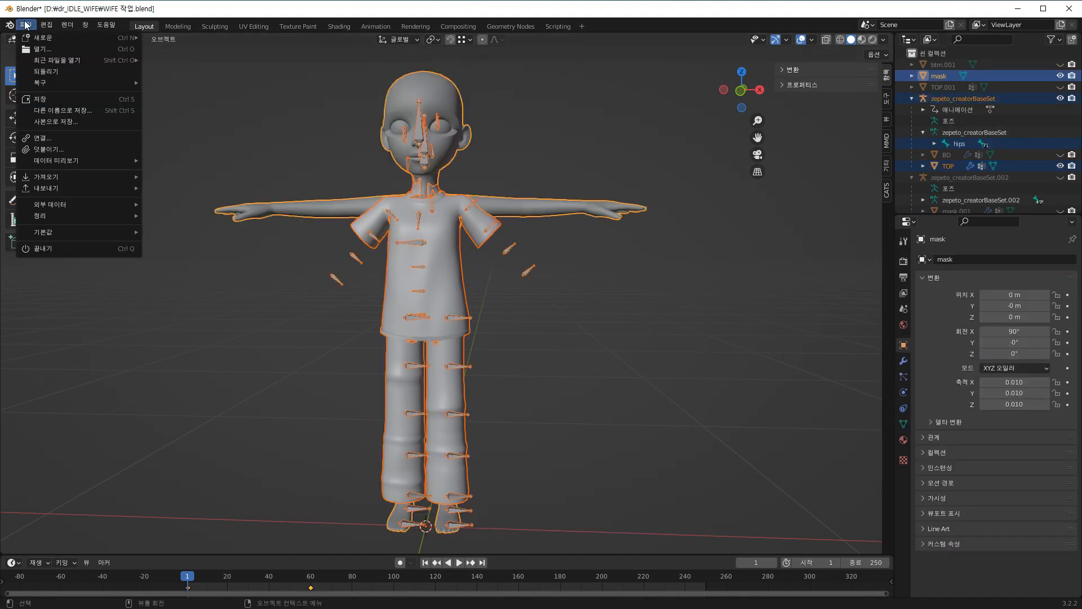
mouse_move(79, 186)
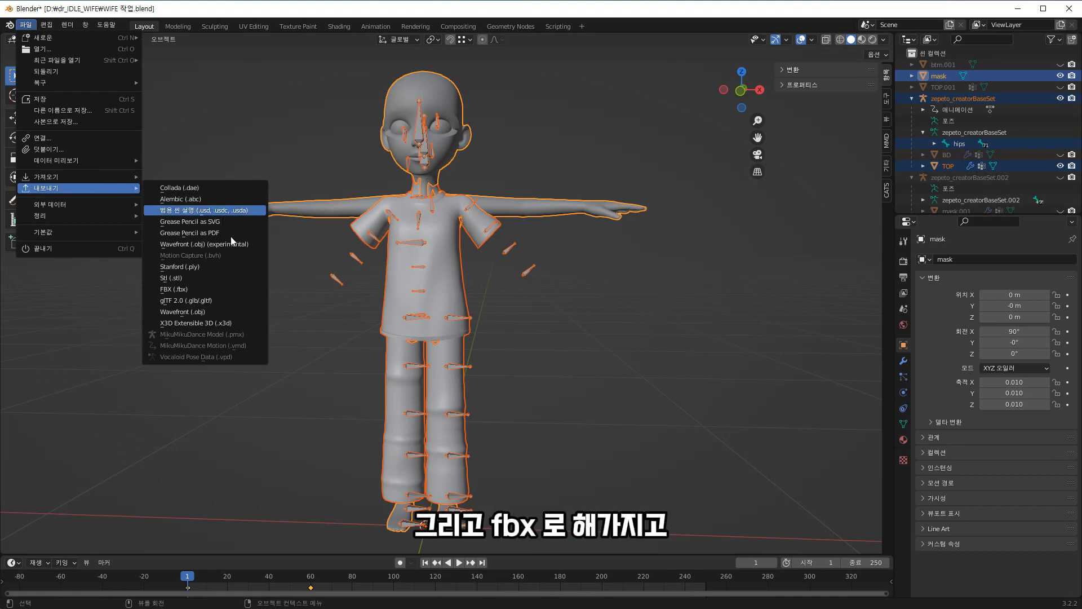
left_click(221, 289)
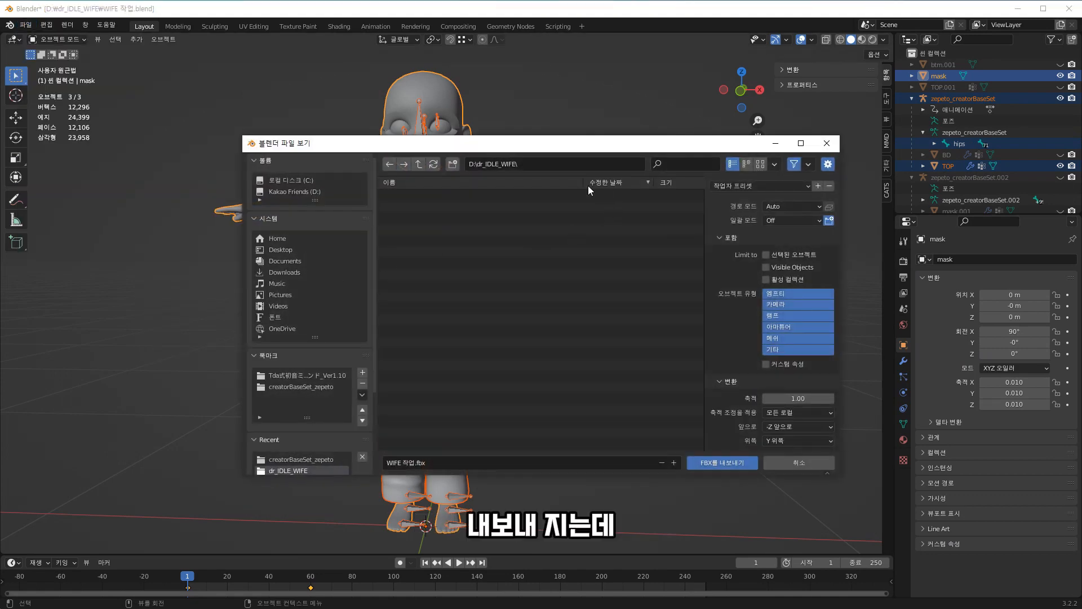
left_click(766, 255)
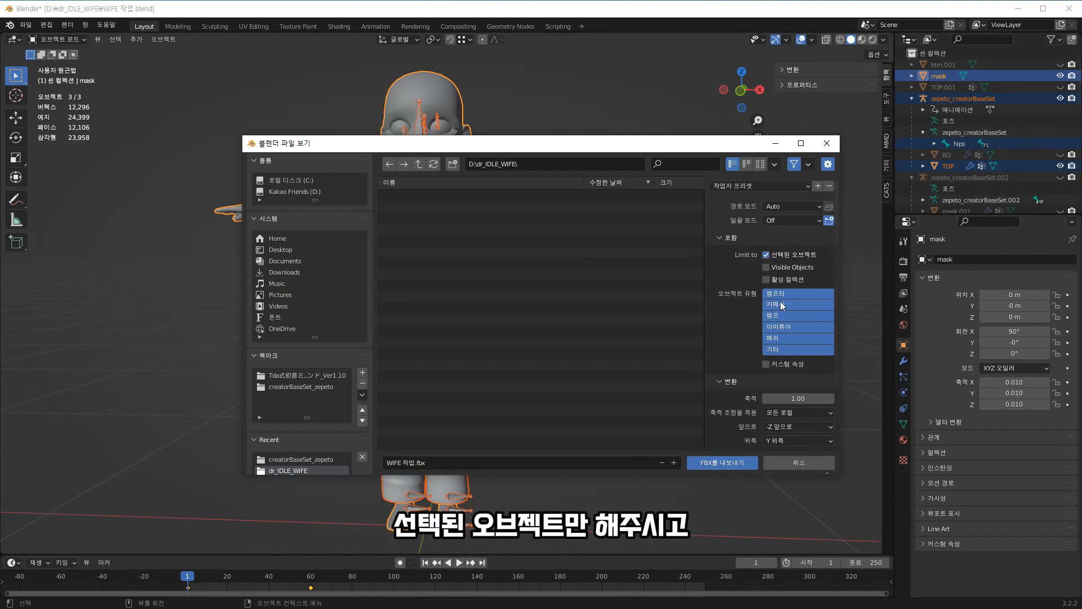
scroll(733, 324, "down", 3)
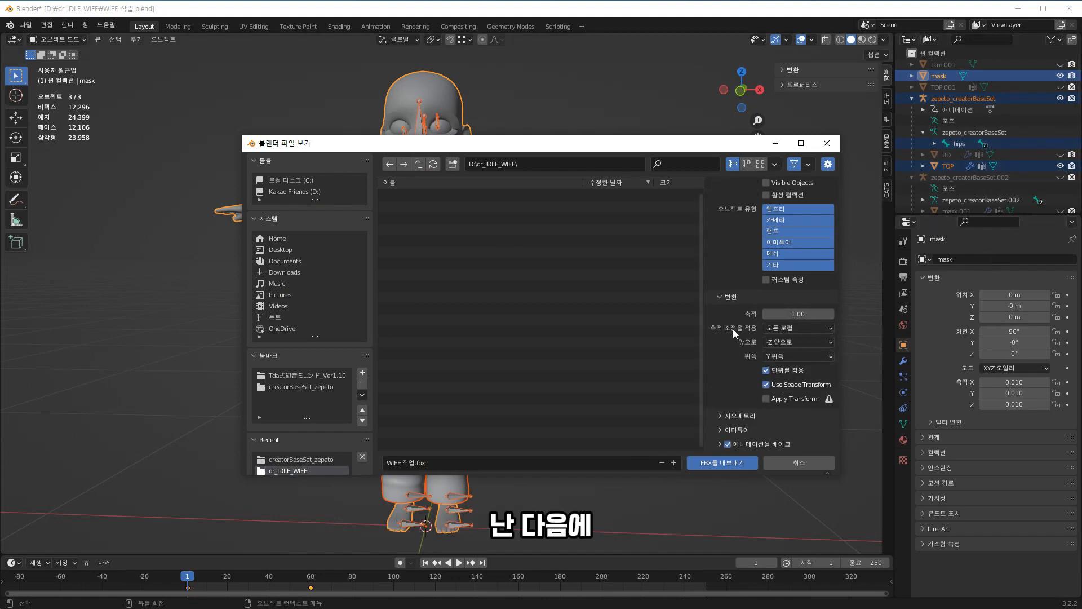
left_click(720, 430)
scroll(733, 420, "down", 3)
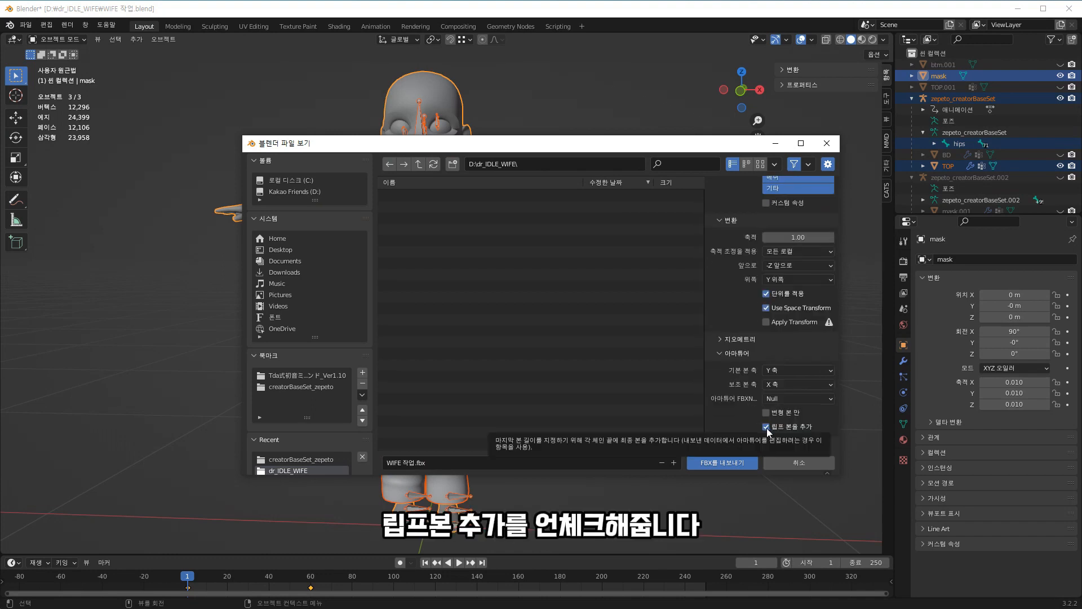
left_click(767, 427)
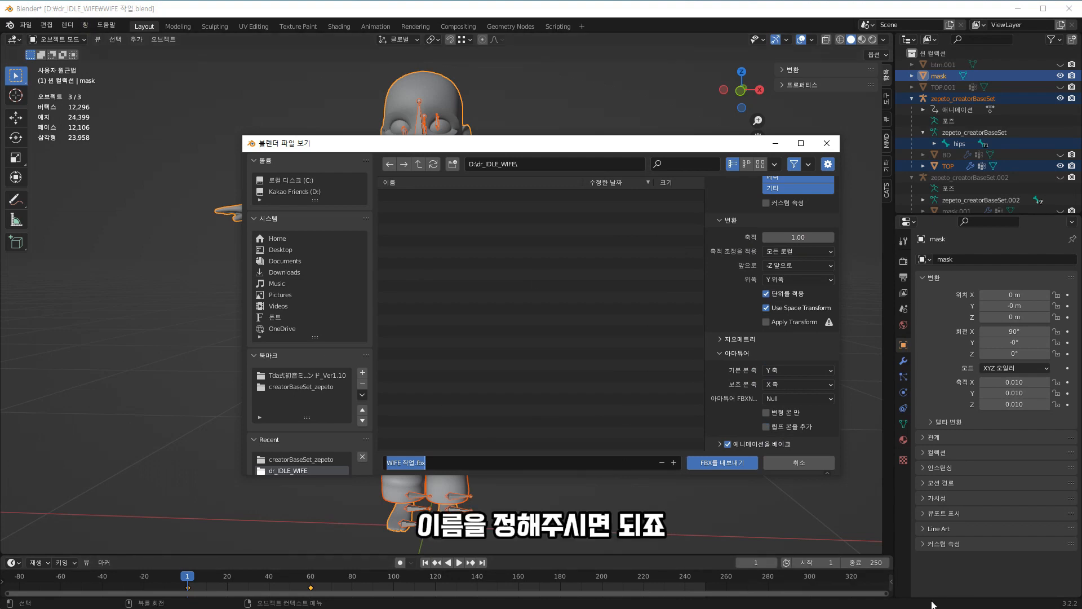
- Name the file DR_0201_24.fbx and export it to the dr_IDLE_WIFE folder
type("D")
type("D")
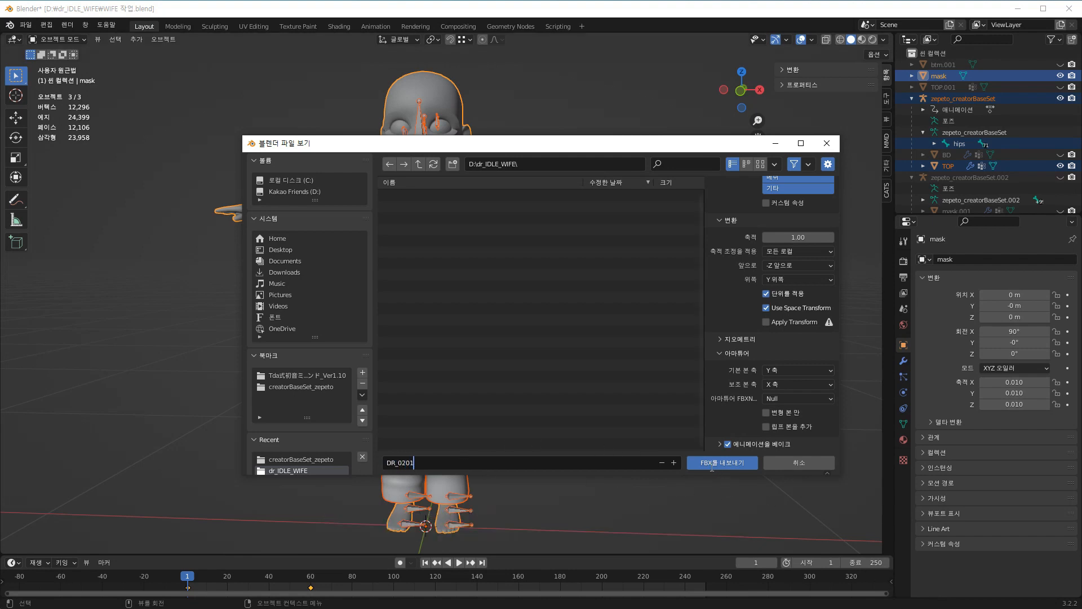
type("_24.fbx")
left_click(723, 463)
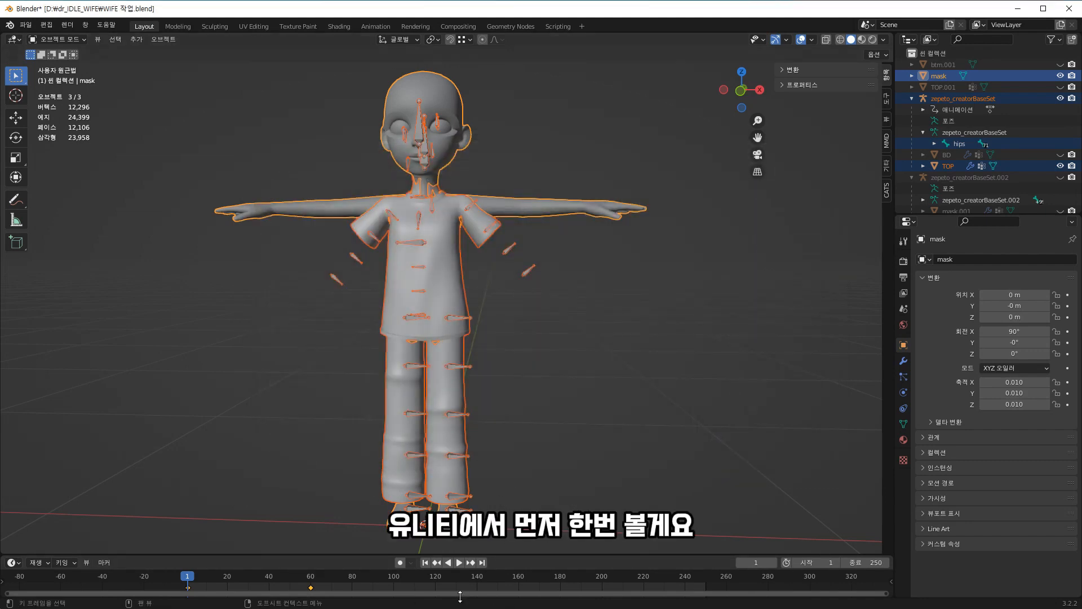
- Switch to Unity Hub and open the zepeto-studio-unity-3.2.12 project
key("super")
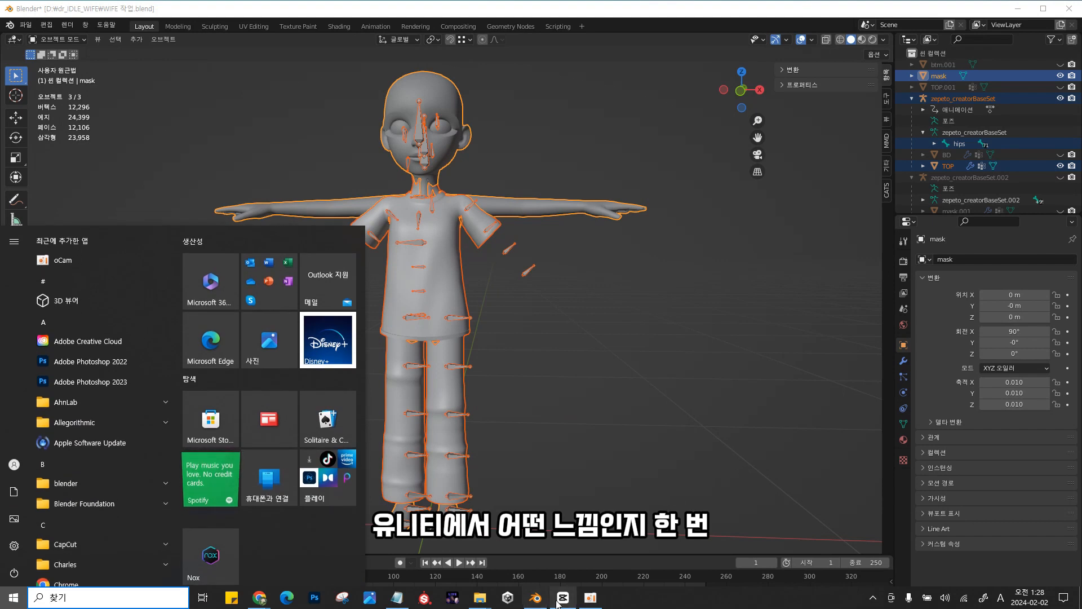
left_click(507, 603)
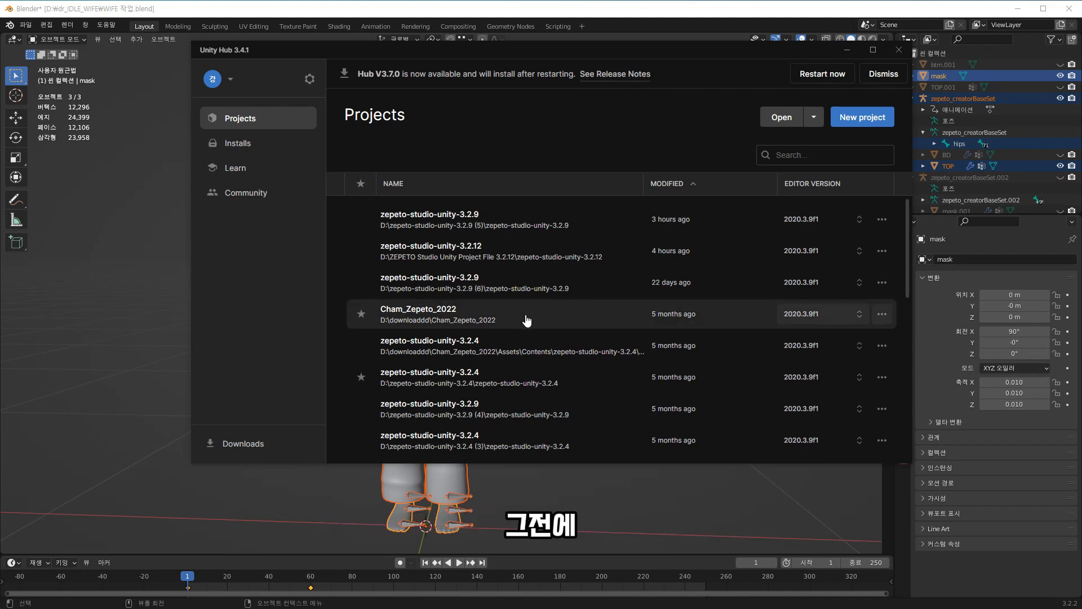
left_click(491, 258)
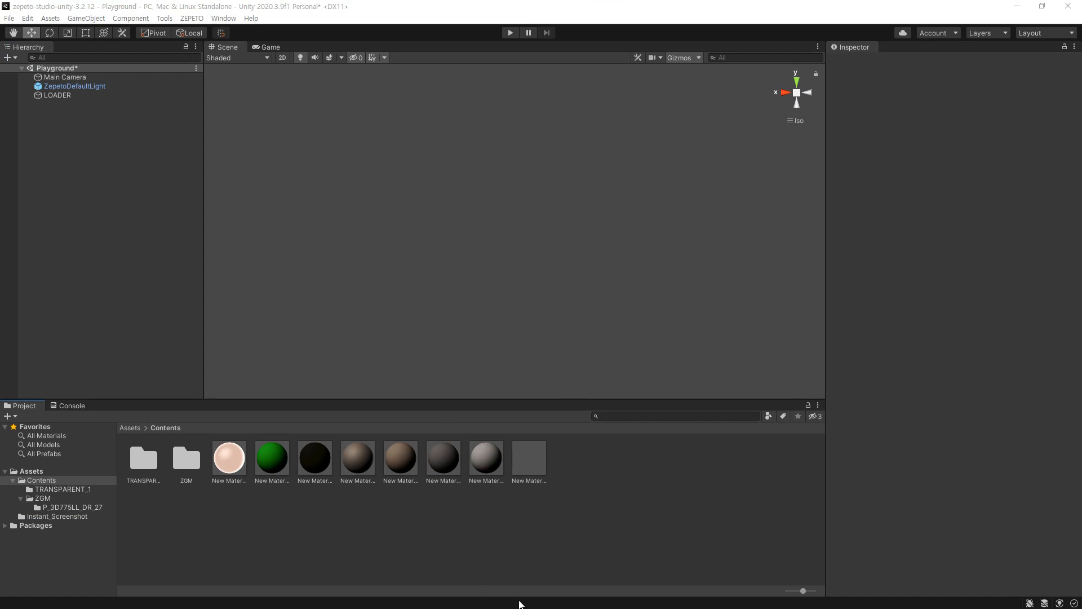
- Create a folder named DR_0201_24 in the project's Contents folder and open it
right_click(362, 544)
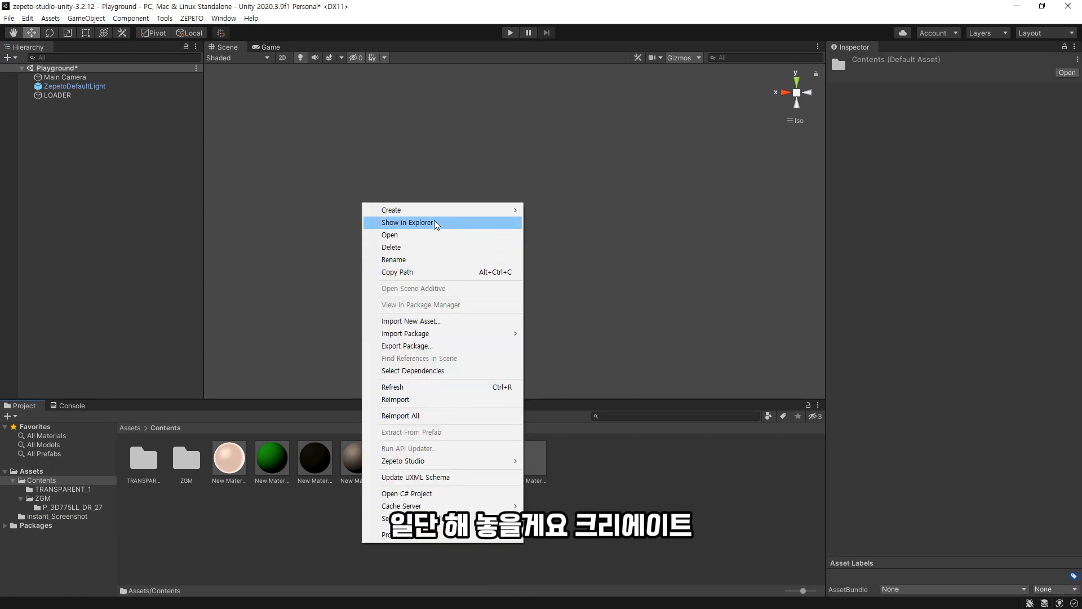
left_click(241, 536)
right_click(241, 536)
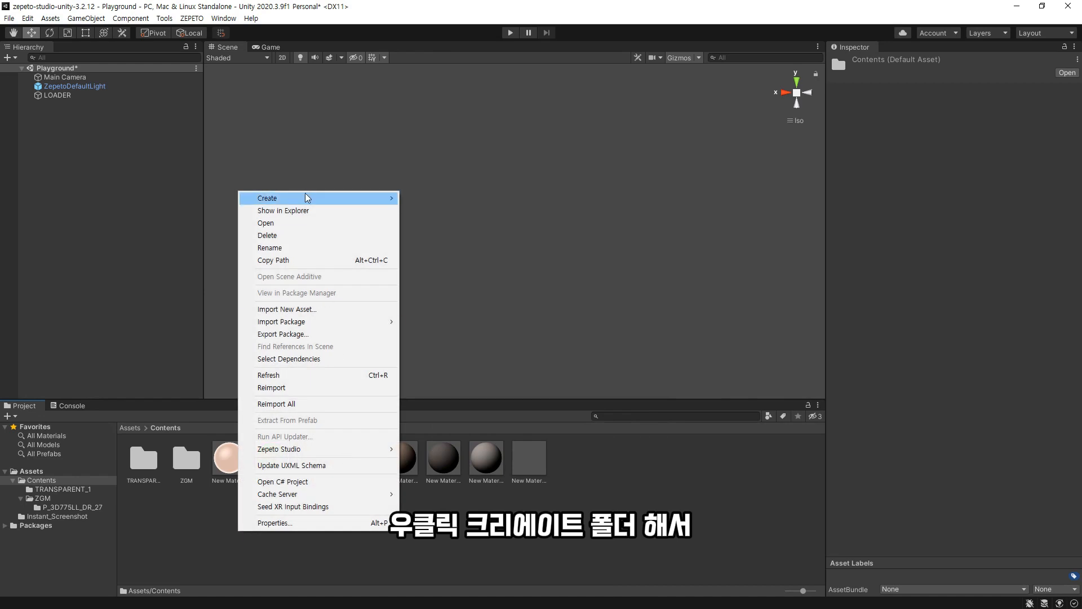
mouse_move(338, 197)
left_click(458, 182)
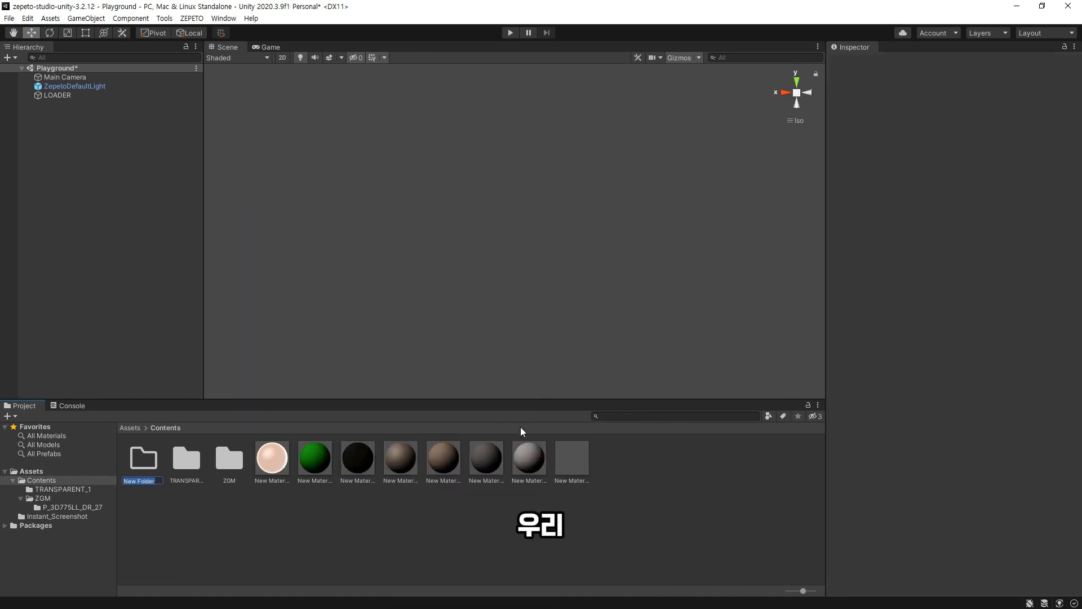
type("DR_025")
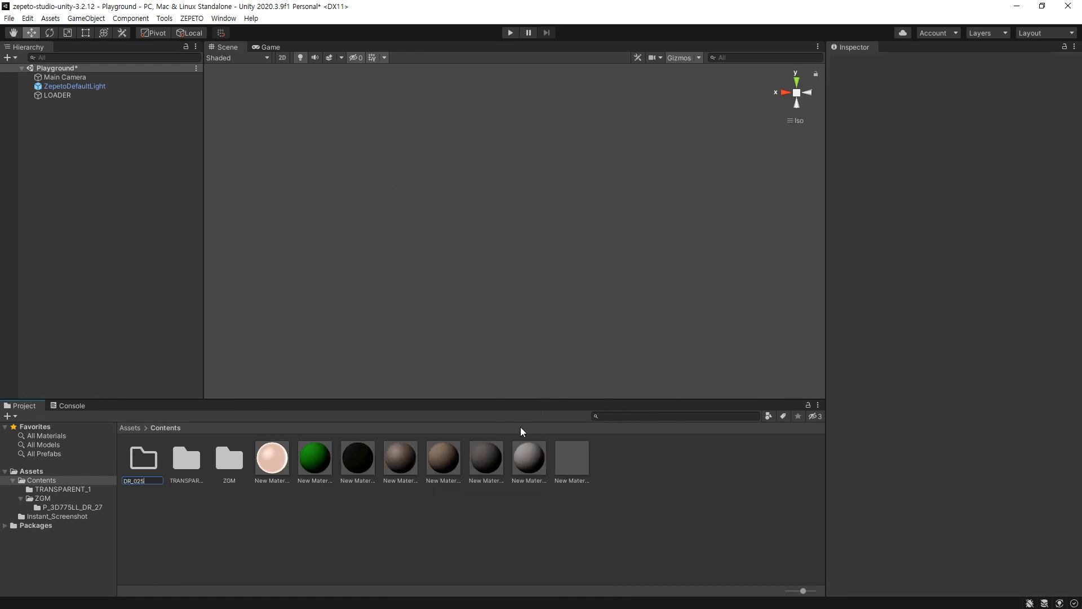
key("BackSpace")
type("01_24")
double_click(147, 465)
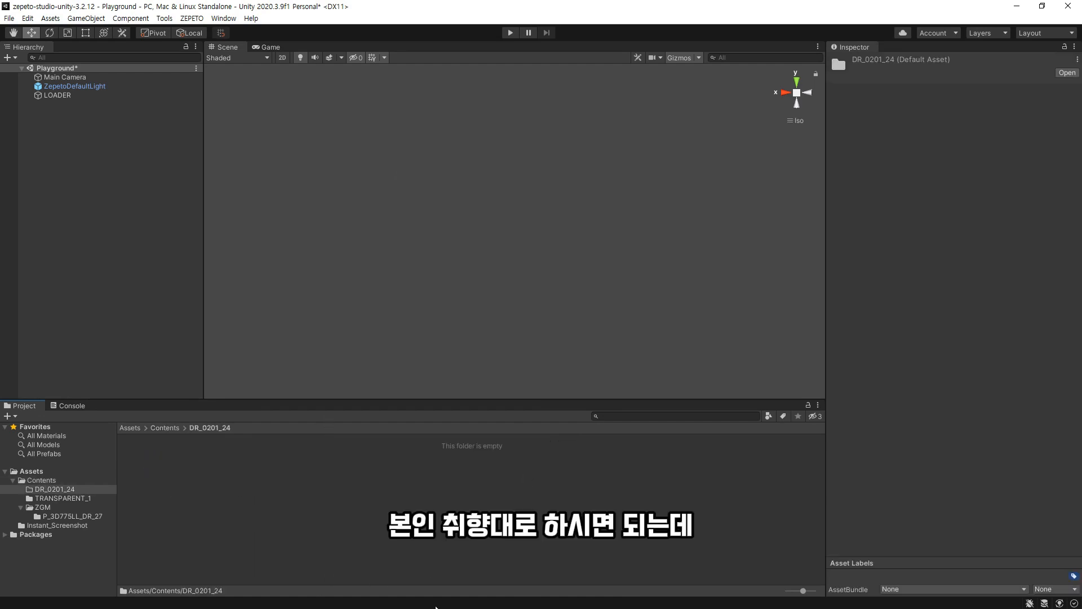
- Switch to File Explorer and look for the exported FBX on the D: drive, including its 멘토링 folder
key("super")
mouse_move(480, 597)
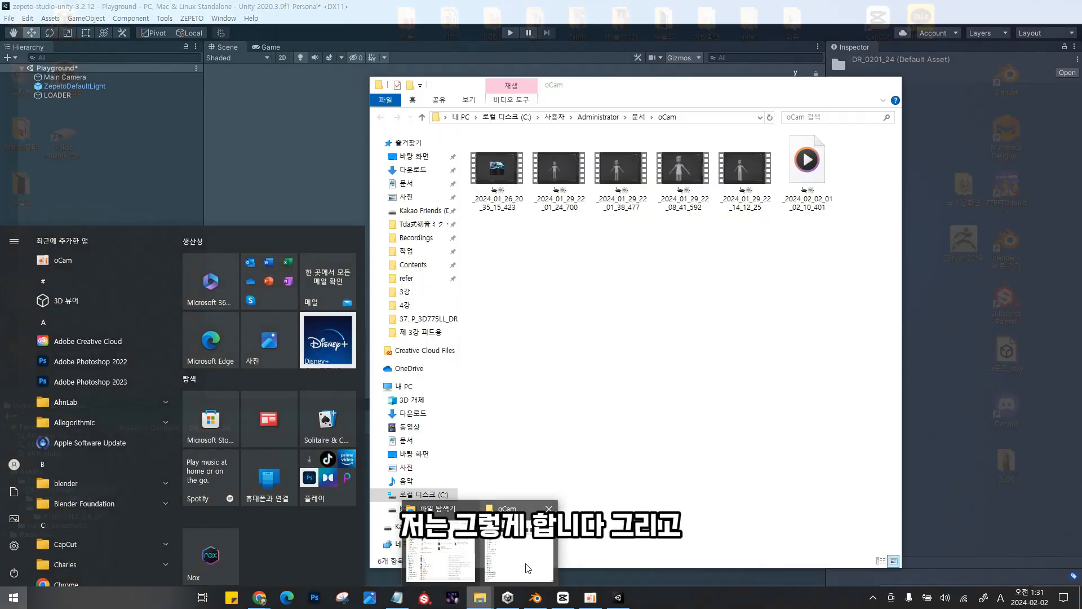
left_click(528, 568)
left_click(506, 117)
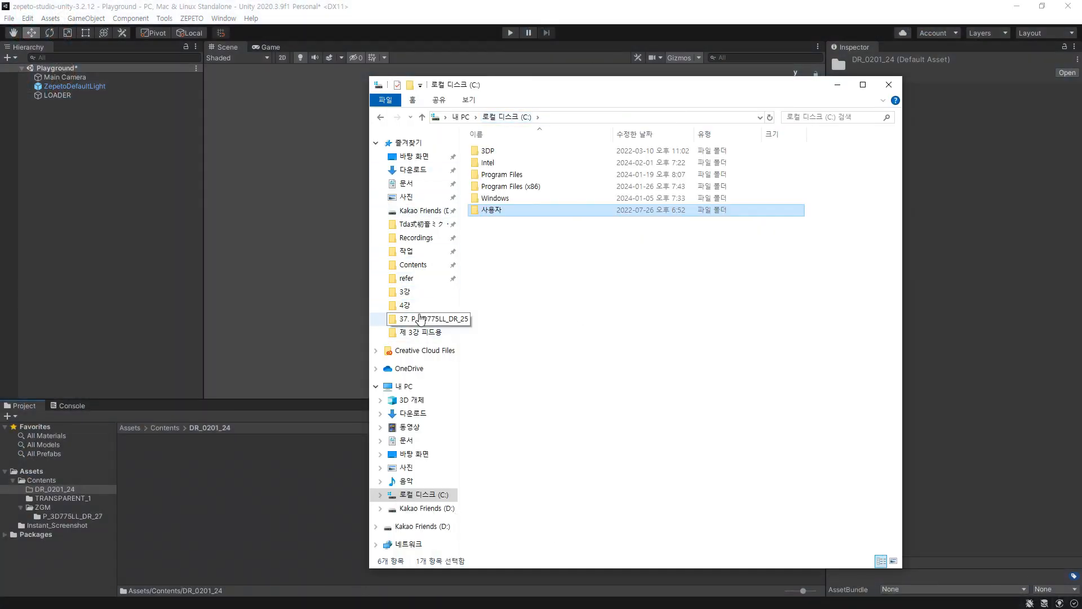
left_click(419, 211)
scroll(541, 427, "down", 15)
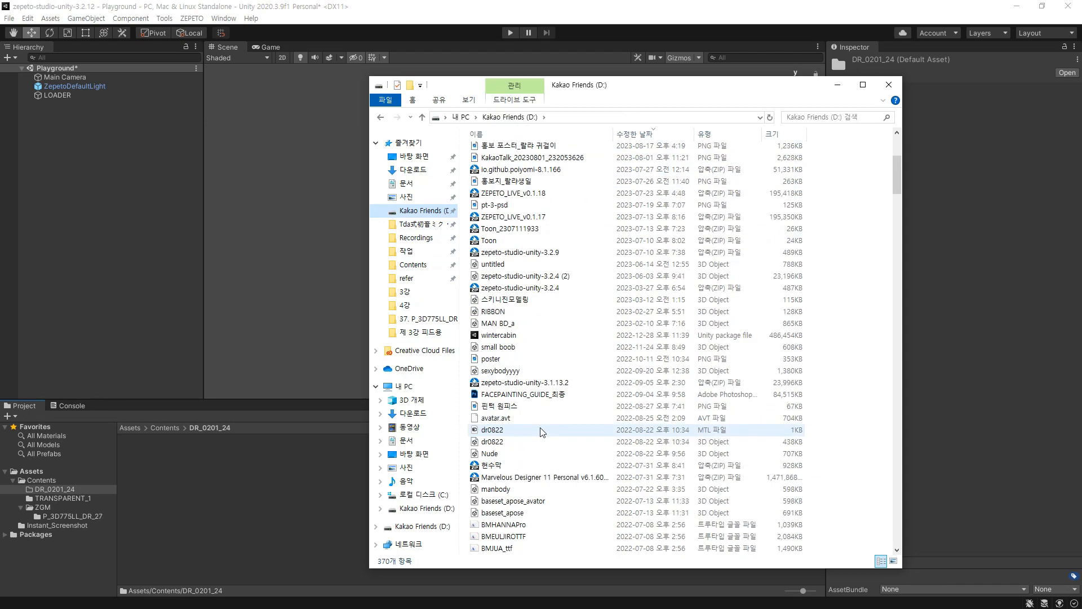
scroll(506, 221, "up", 15)
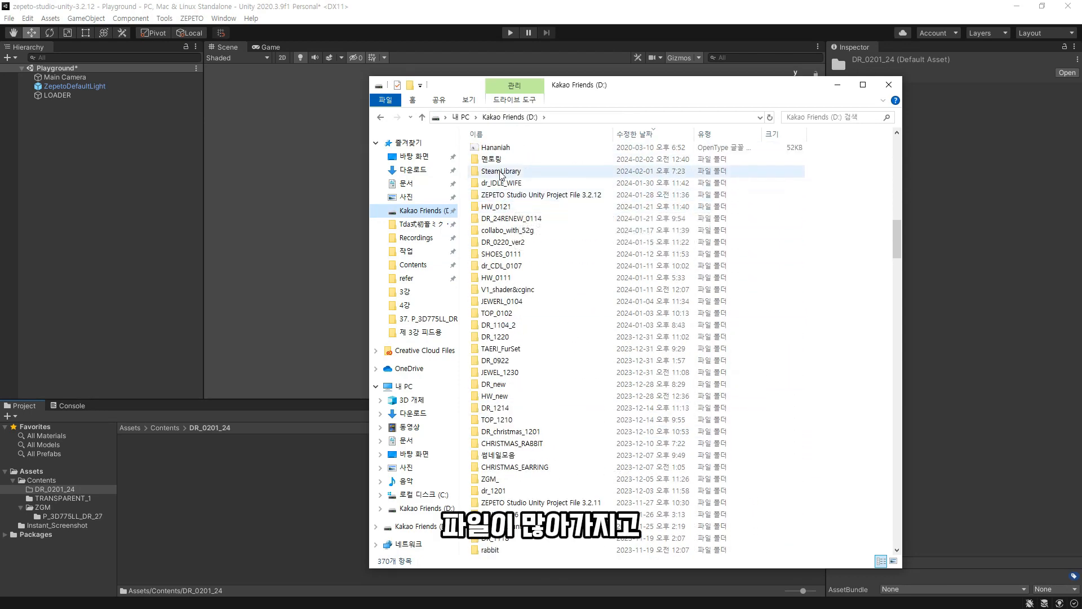
double_click(502, 158)
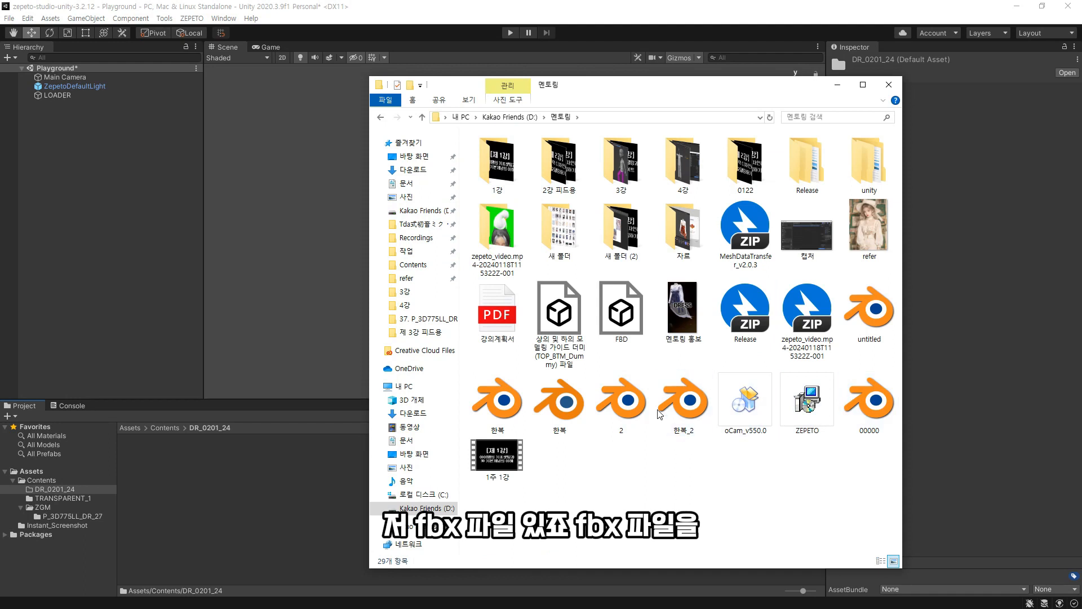
left_click(276, 483)
- Switch to Blender and check the FBX export location with TOP, zepeto_creatorBaseSet and mask selected, without exporting
key("super")
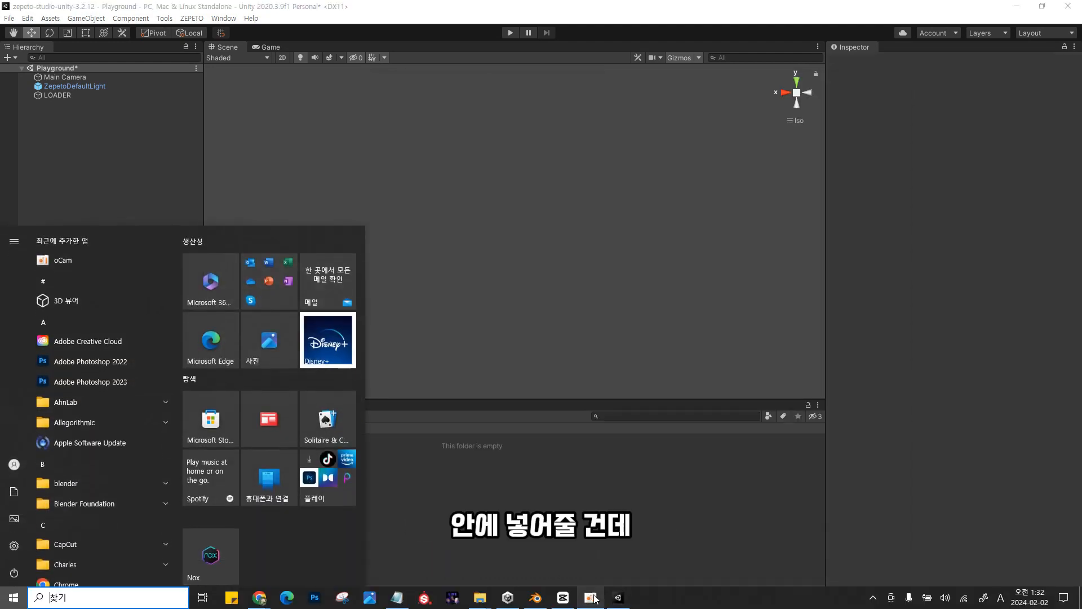
left_click(546, 601)
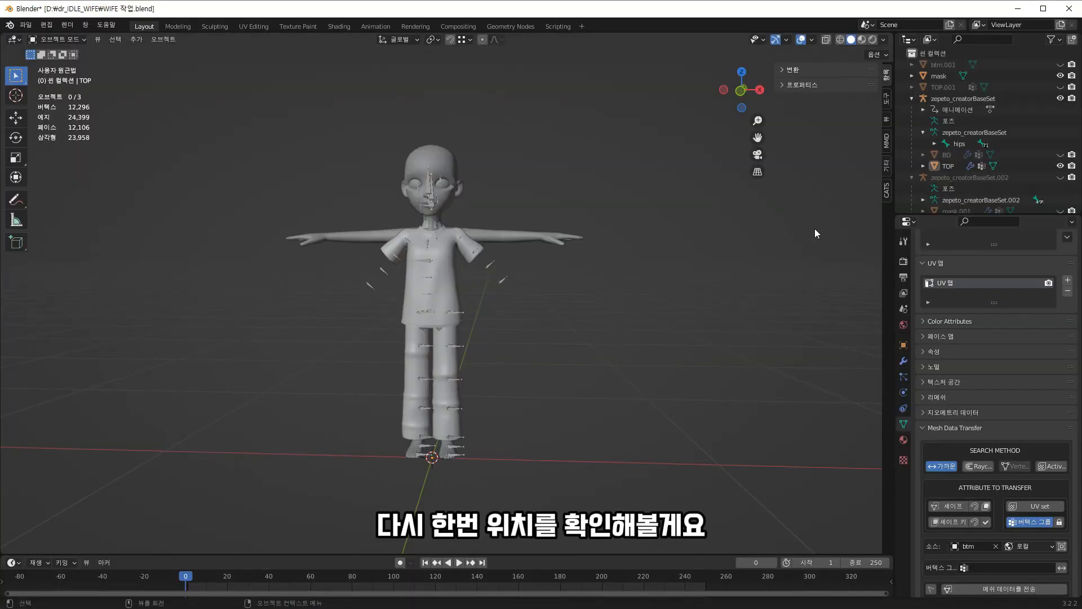
scroll(956, 151, "down", 1)
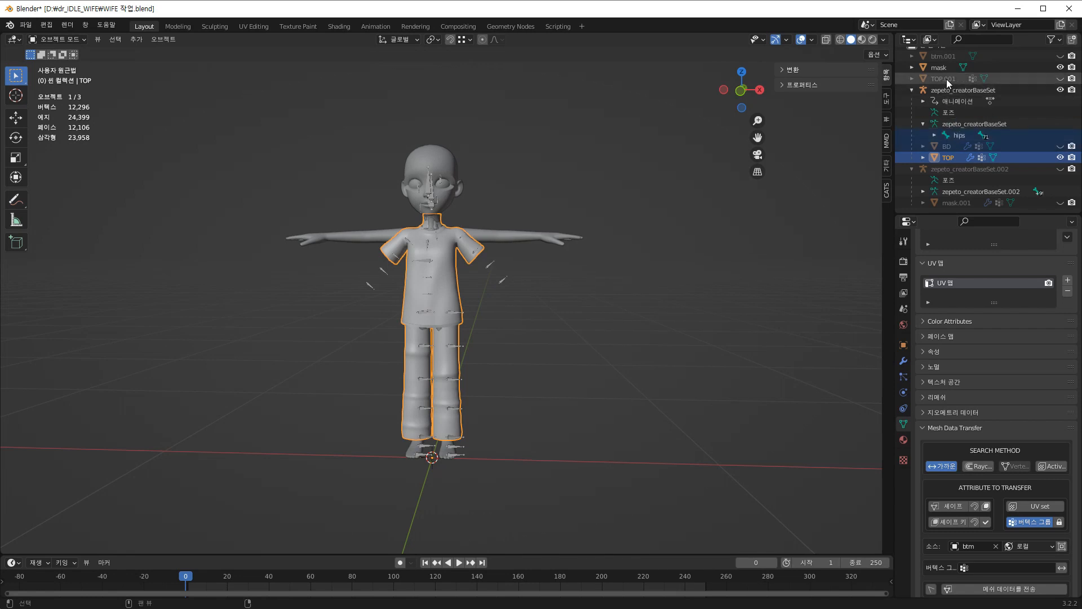
left_click(960, 136, "ctrl")
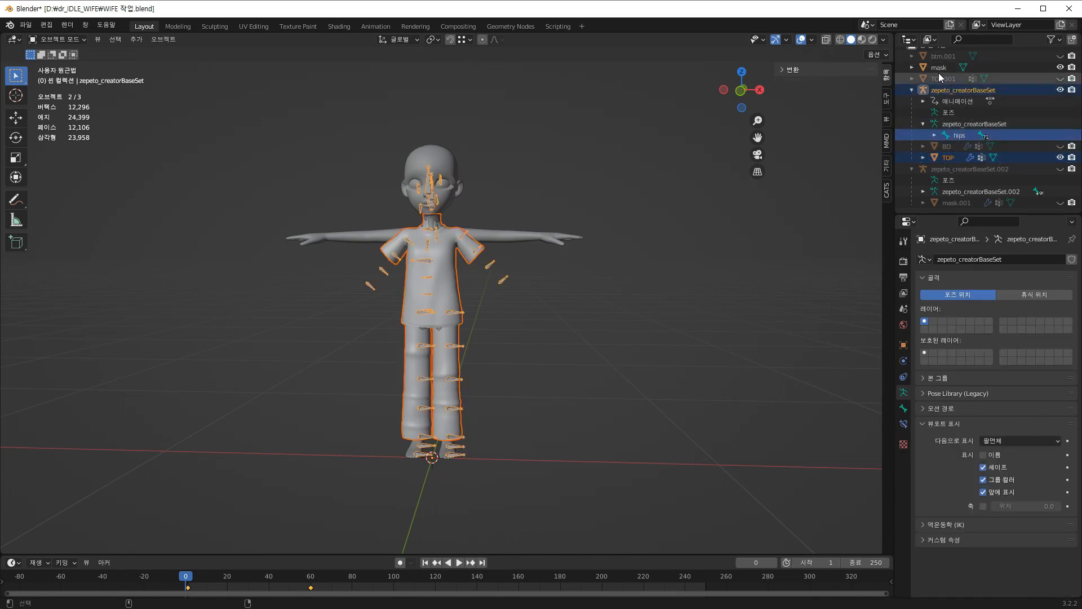
left_click(938, 67, "ctrl")
left_click(25, 24)
mouse_move(67, 188)
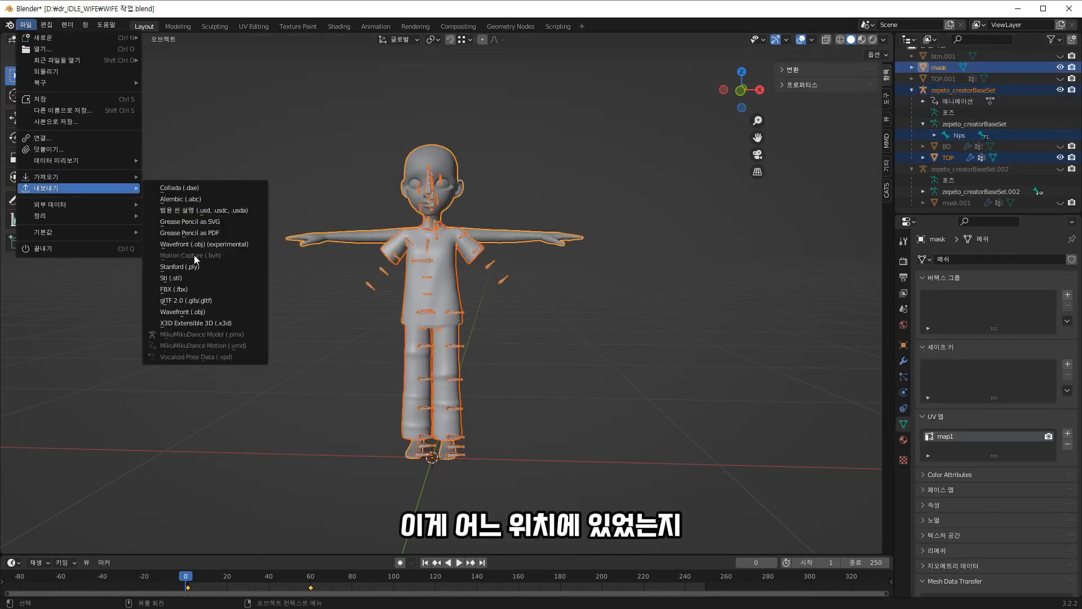
left_click(204, 290)
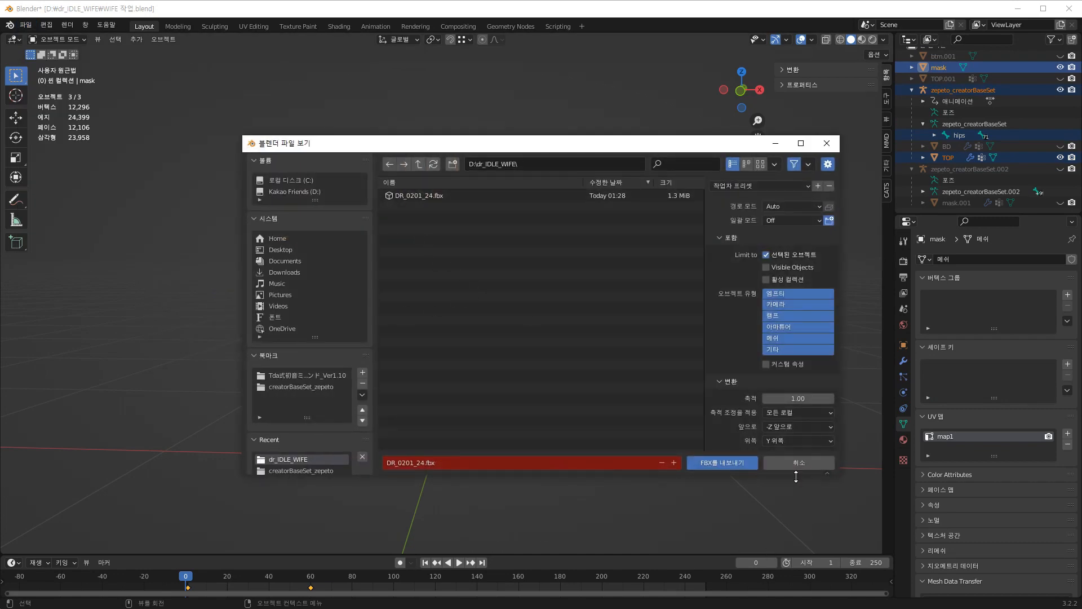
left_click(794, 459)
- Switch to File Explorer, open the dr_IDLE_WIFE folder on the D: drive and select the DR_0201_24 FBX file
key("super")
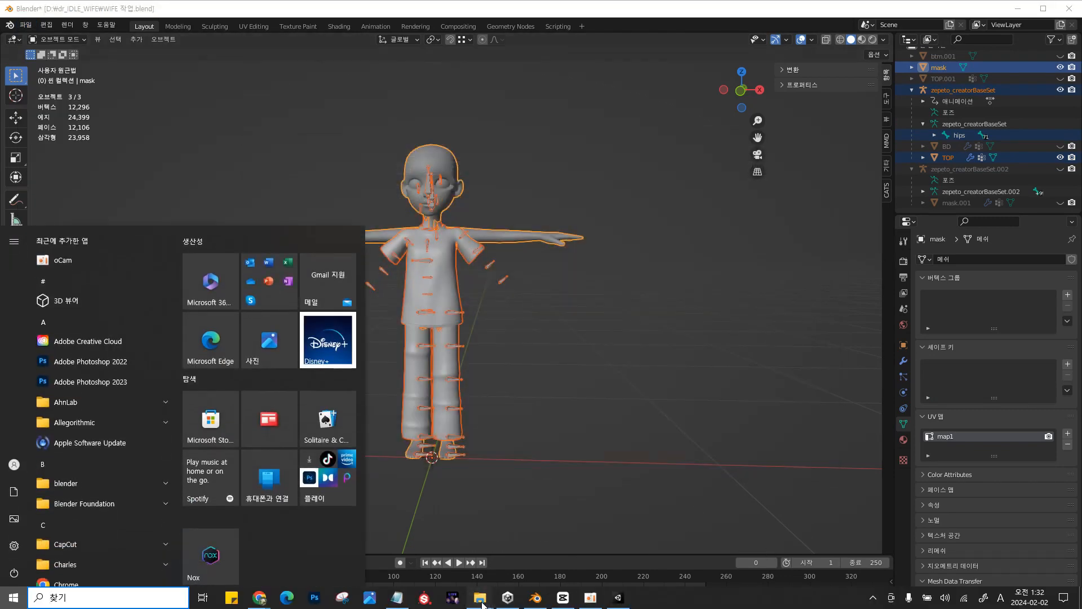
mouse_move(480, 597)
left_click(533, 552)
left_click(499, 117)
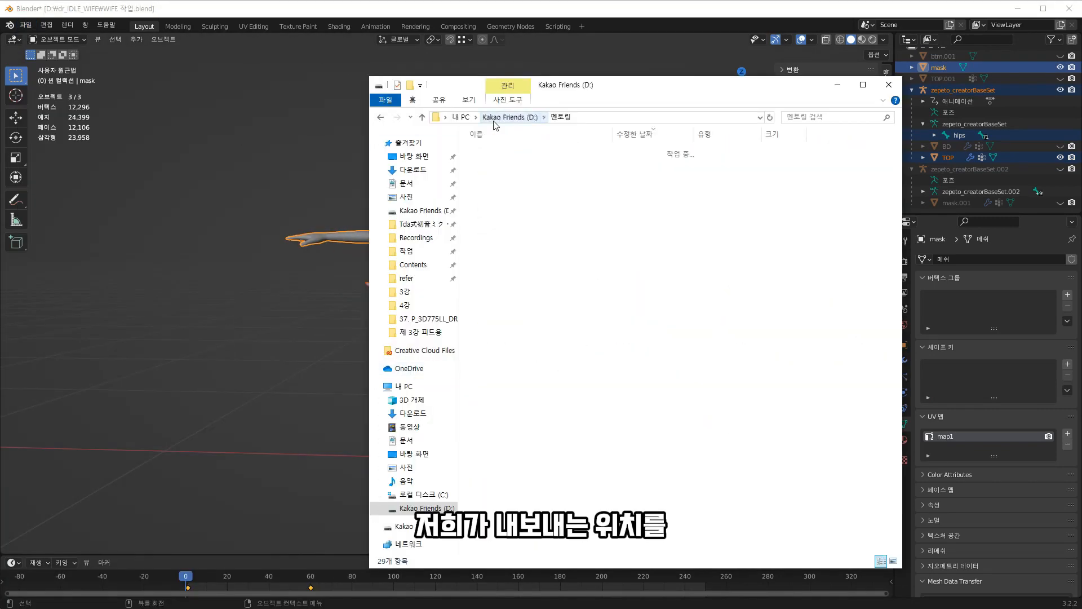
scroll(505, 424, "down", 8)
double_click(496, 361)
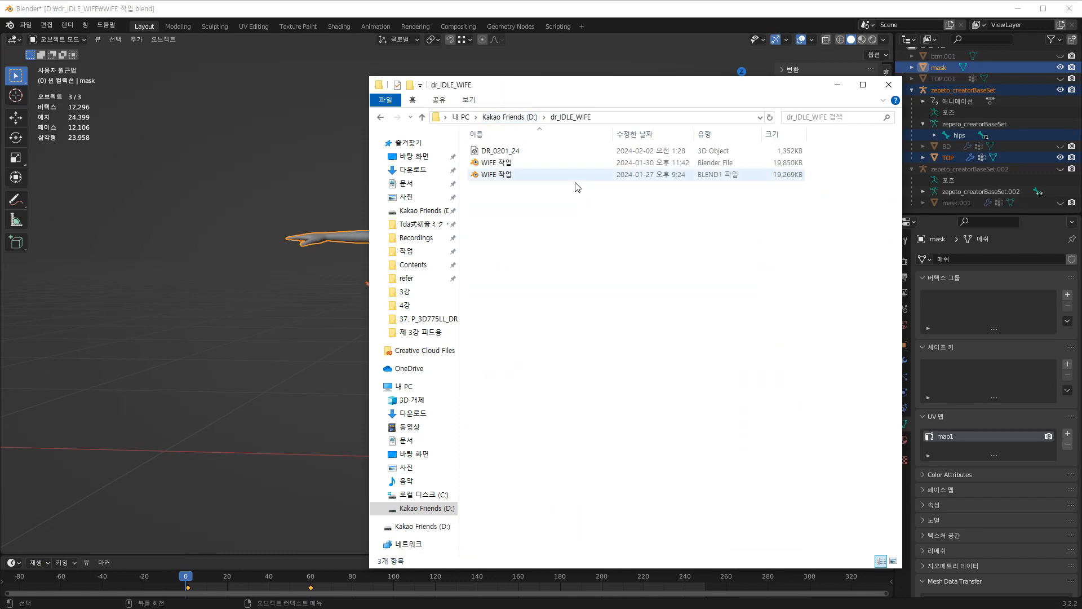
left_click(502, 151)
- Import the DR_0201_24 FBX into the Unity project's DR_0201_24 folder and add the model to the Playground scene
left_click(1024, 10)
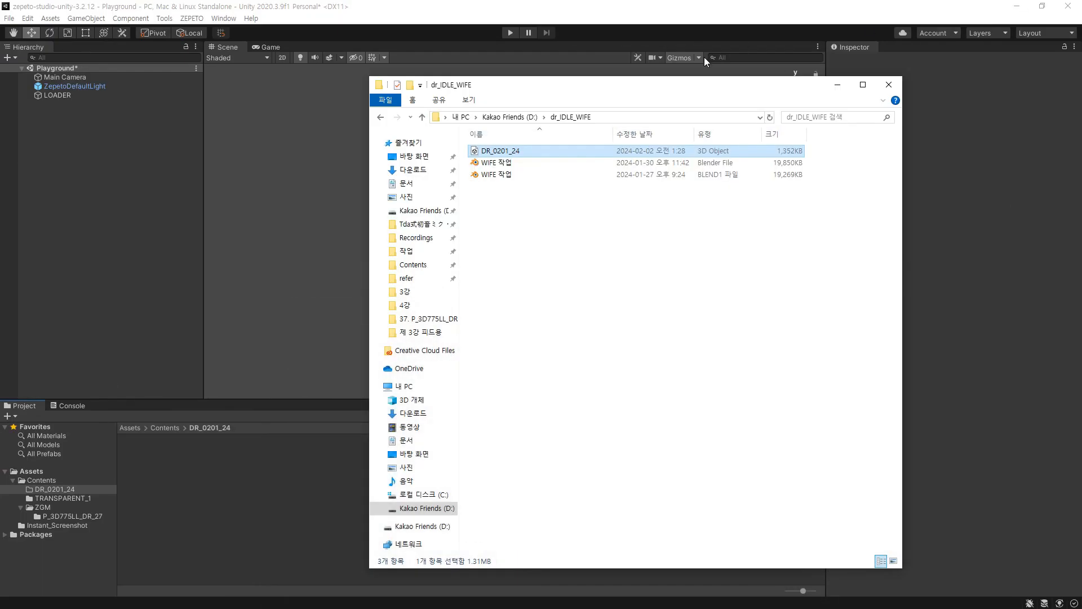
left_click_drag(574, 87, 787, 104)
left_click_drag(464, 291, 228, 492)
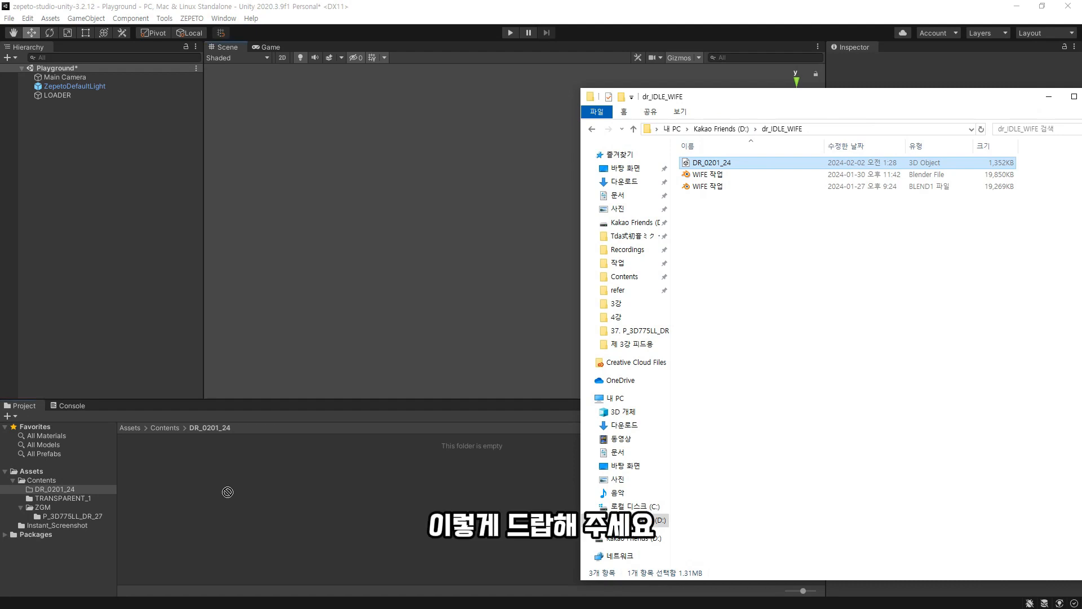
left_click_drag(144, 458, 108, 285)
- Hide the mask object of DR_0201_24 in the scene and inspect the outfit's neck area
left_click_drag(531, 256, 620, 259, "alt")
left_click(553, 196)
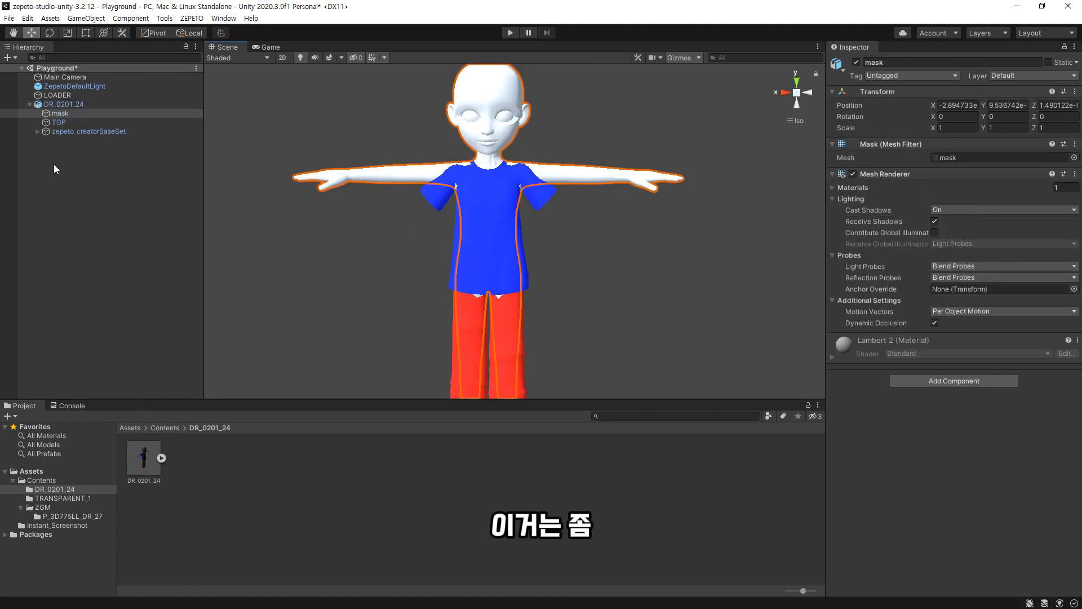
left_click(7, 115)
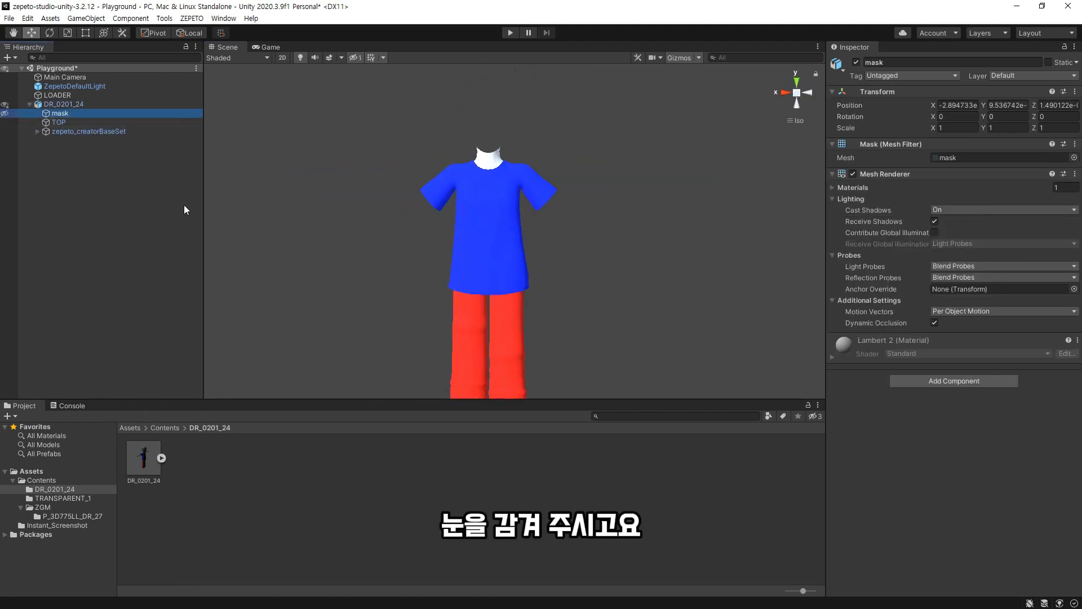
left_click(606, 255)
left_click_drag(606, 255, 559, 282, "alt")
left_click(494, 239)
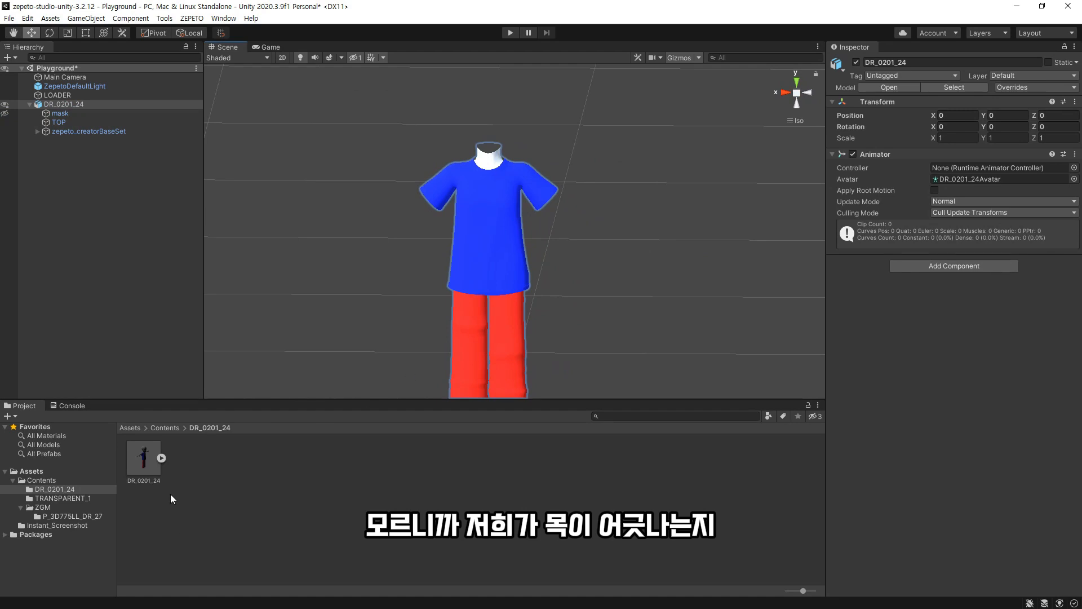
- Convert the DR_0201_24 FBX asset to ZEPETO style and select the resulting prefab
right_click(141, 463)
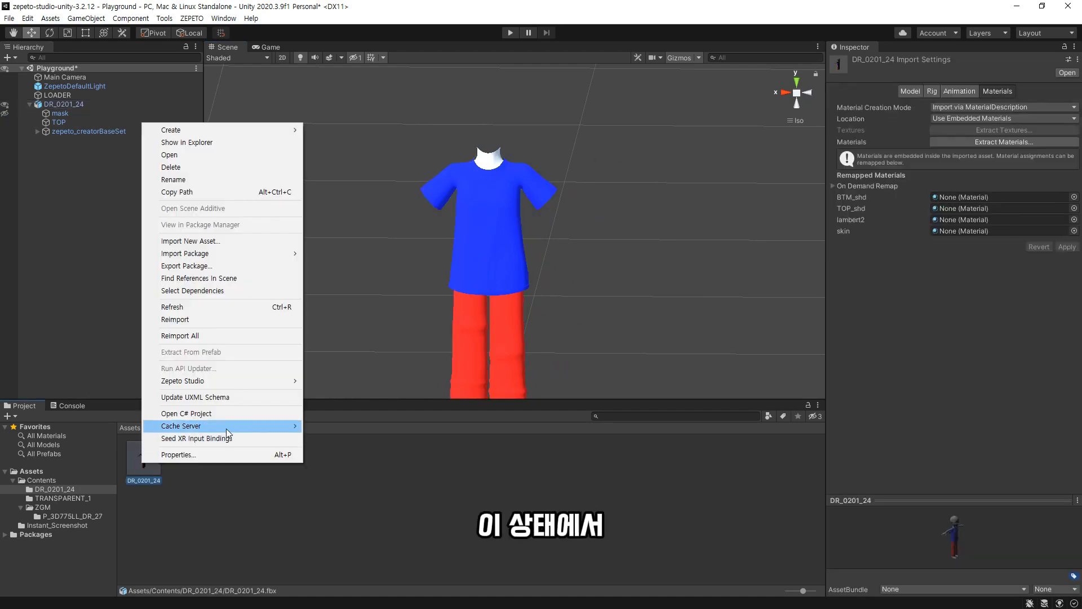
left_click(282, 534)
right_click(155, 456)
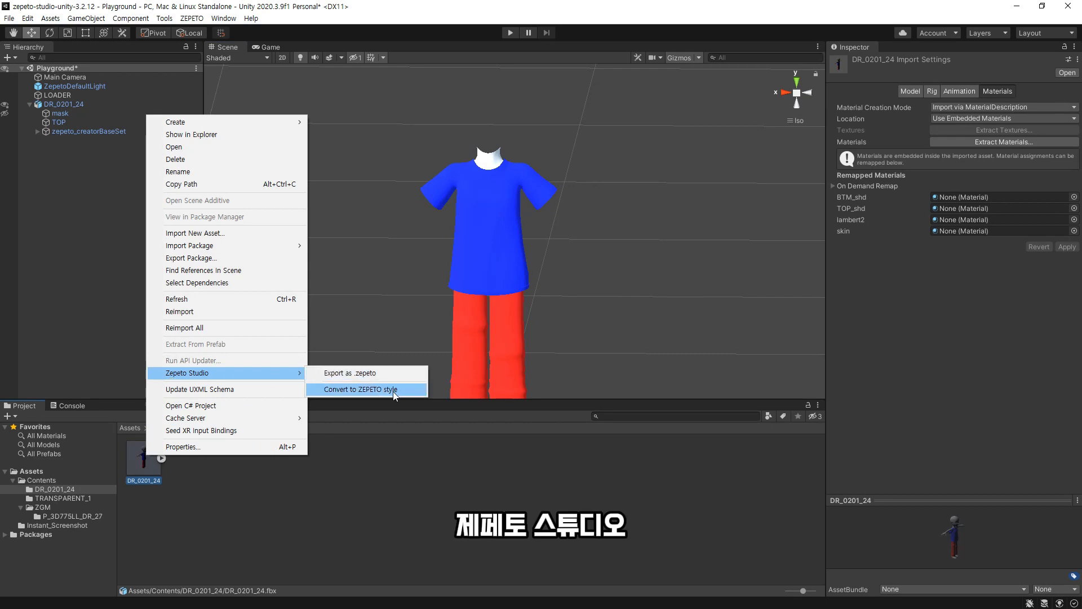
left_click(390, 394)
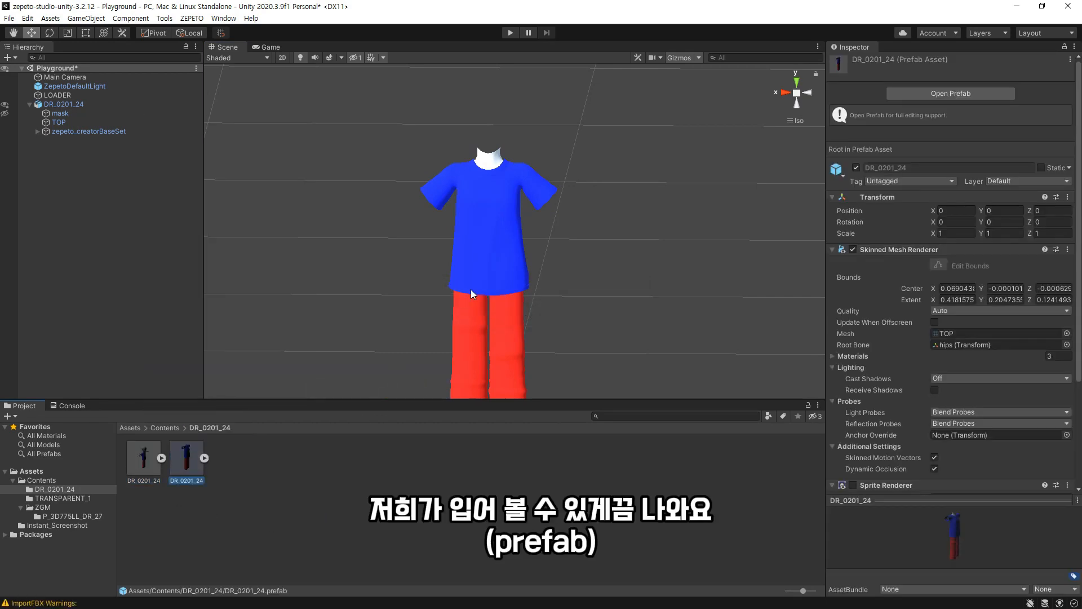
left_click(192, 456)
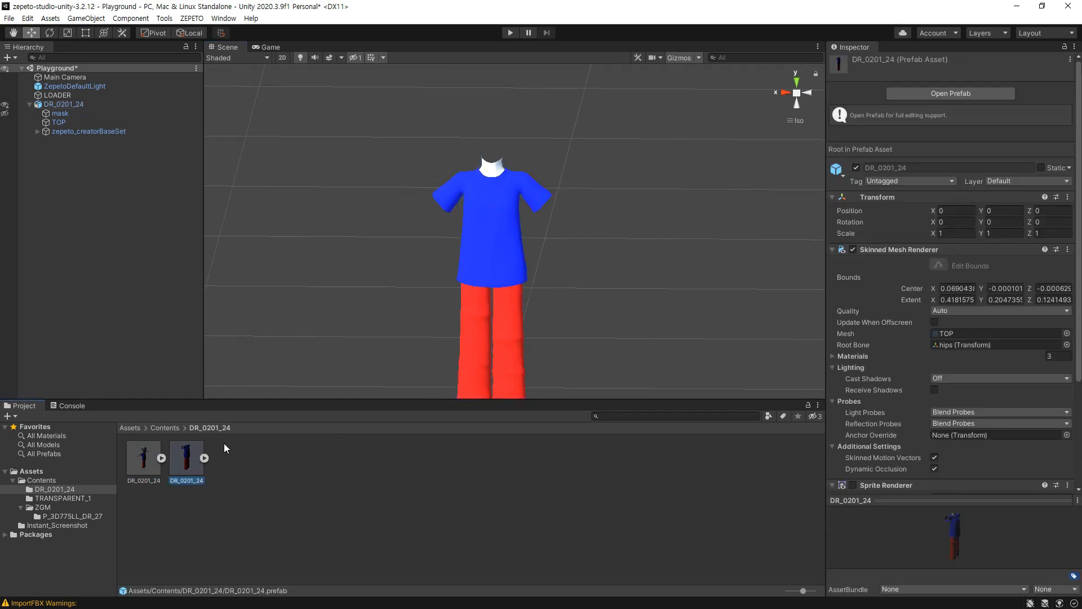
- Select the LOADER object and enable ClothesDress in its Zepeto Character Custom Loader settings
left_click(521, 255)
key("f")
left_click(66, 95)
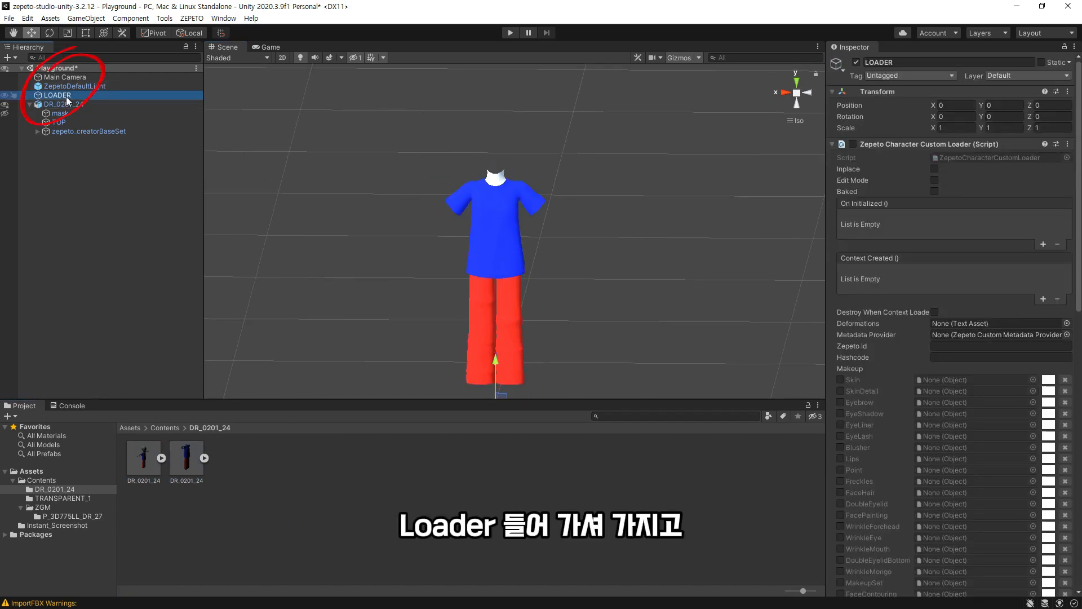
scroll(922, 452, "down", 5)
scroll(922, 452, "down", 5)
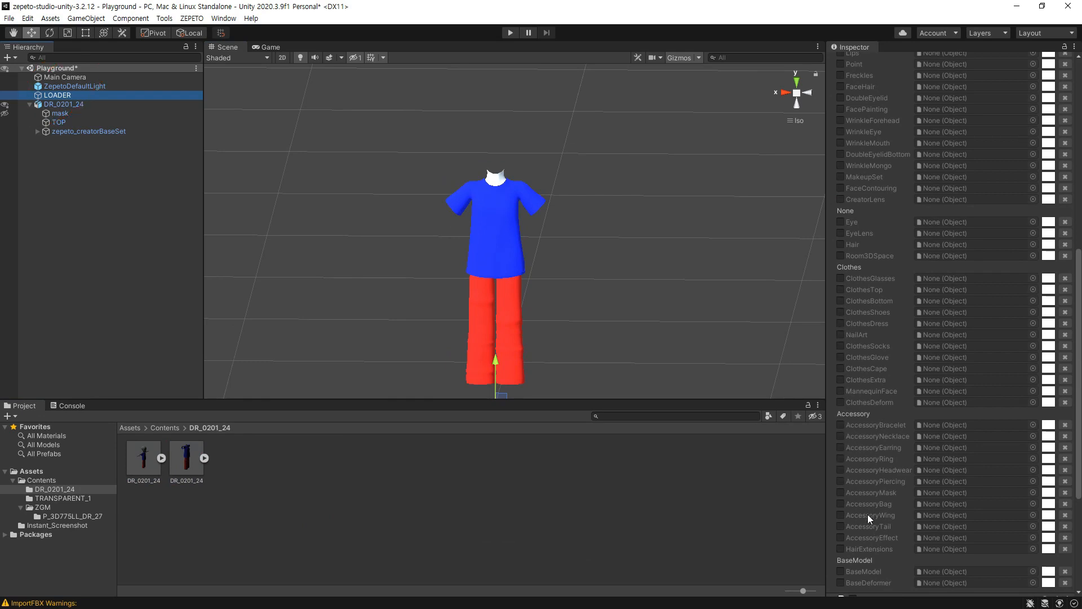
scroll(862, 447, "up", 9)
scroll(856, 441, "down", 9)
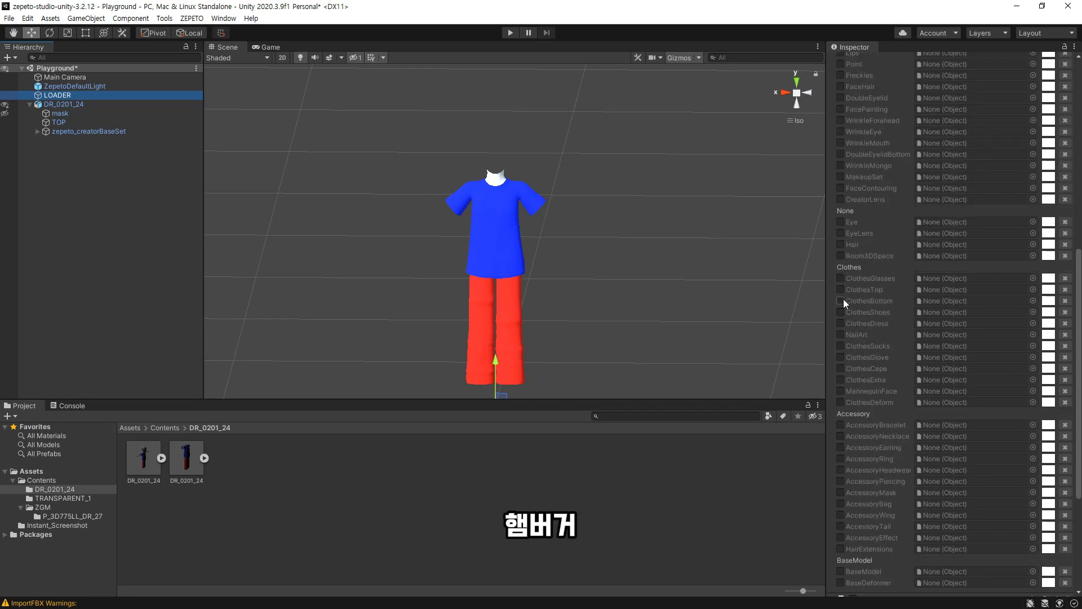
left_click(841, 324)
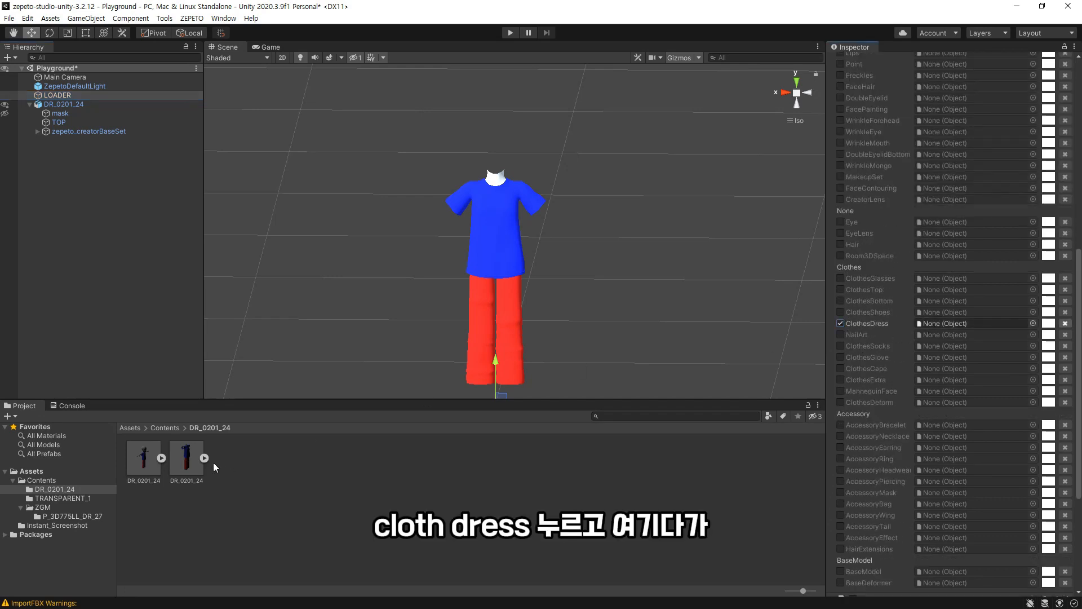
- Assign the mask-free DR_0201_24 prefab to the LOADER's ClothesDress slot
left_click(187, 465)
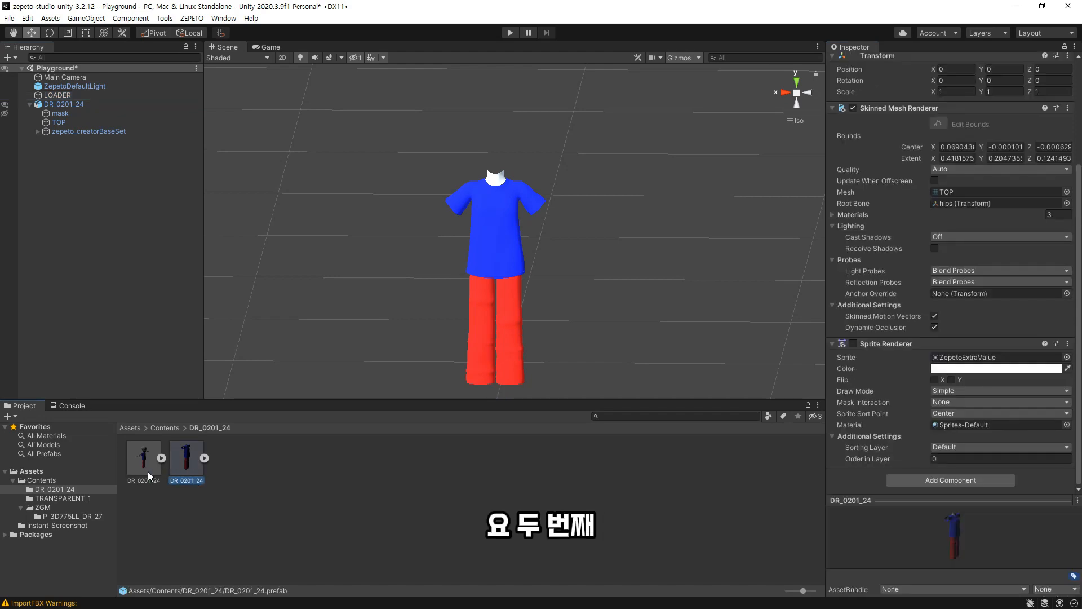
left_click(148, 474)
left_click(177, 466)
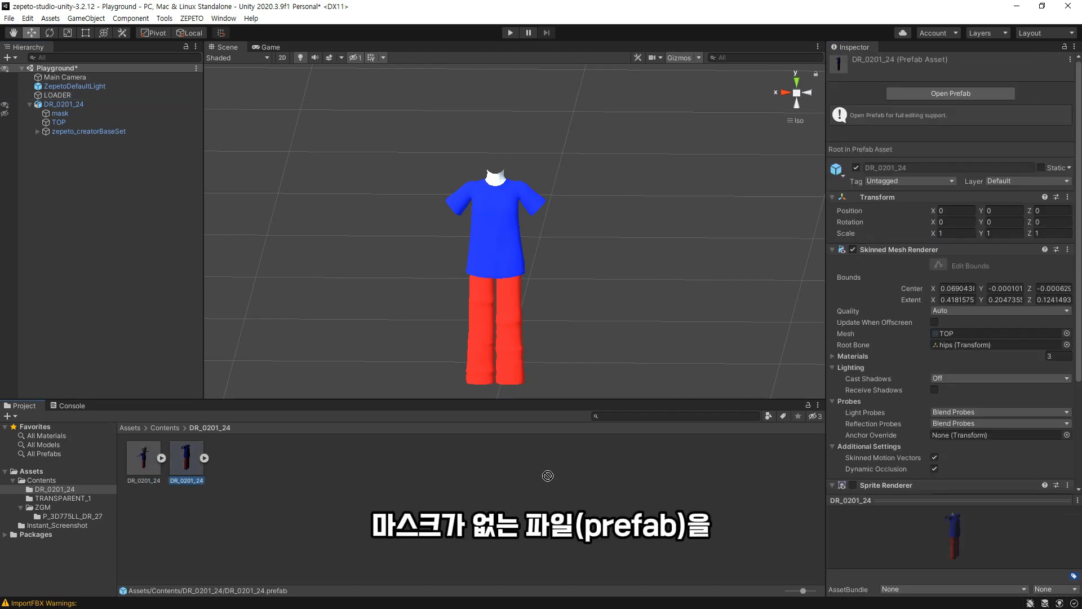
left_click(57, 94)
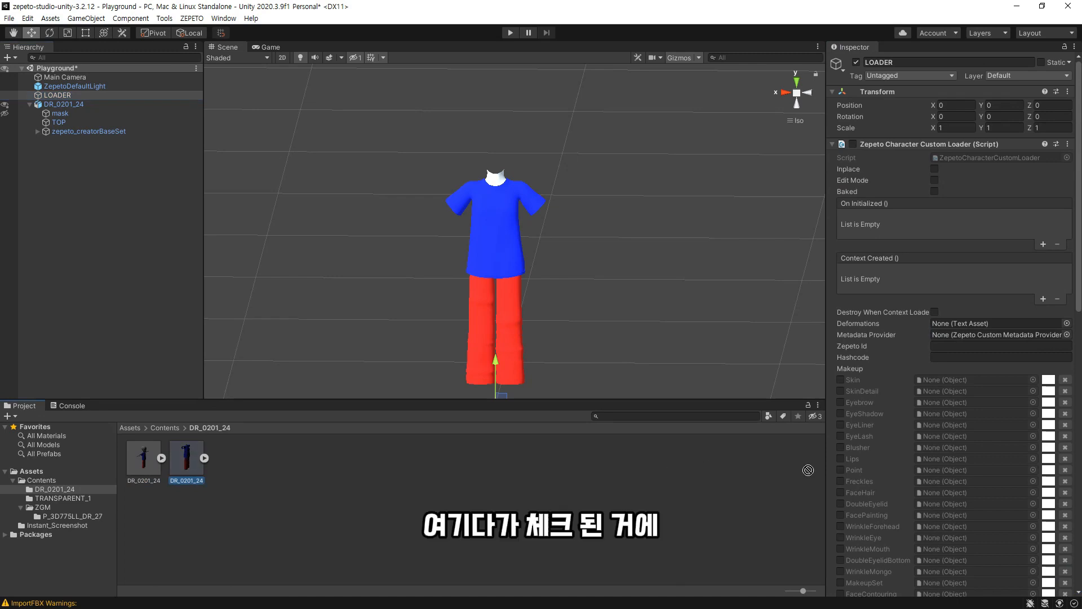
left_click_drag(808, 470, 897, 445)
scroll(896, 445, "down", 15)
left_click_drag(183, 469, 958, 226)
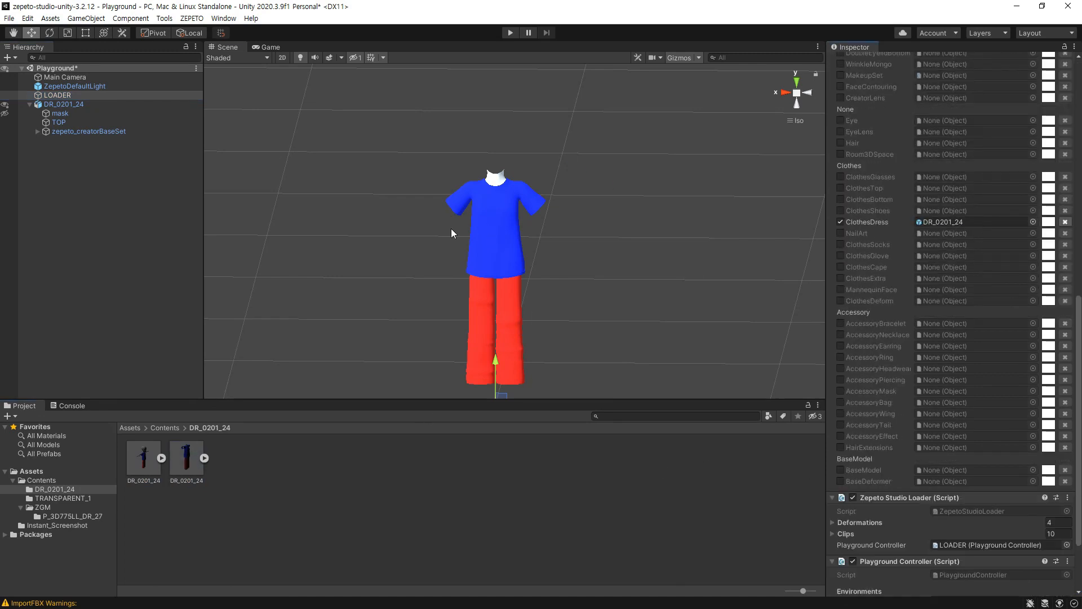
- Move the DR_0201_24 model in the scene along X to 0.811 and start play mode
left_click(524, 234)
left_click_drag(482, 367, 260, 372)
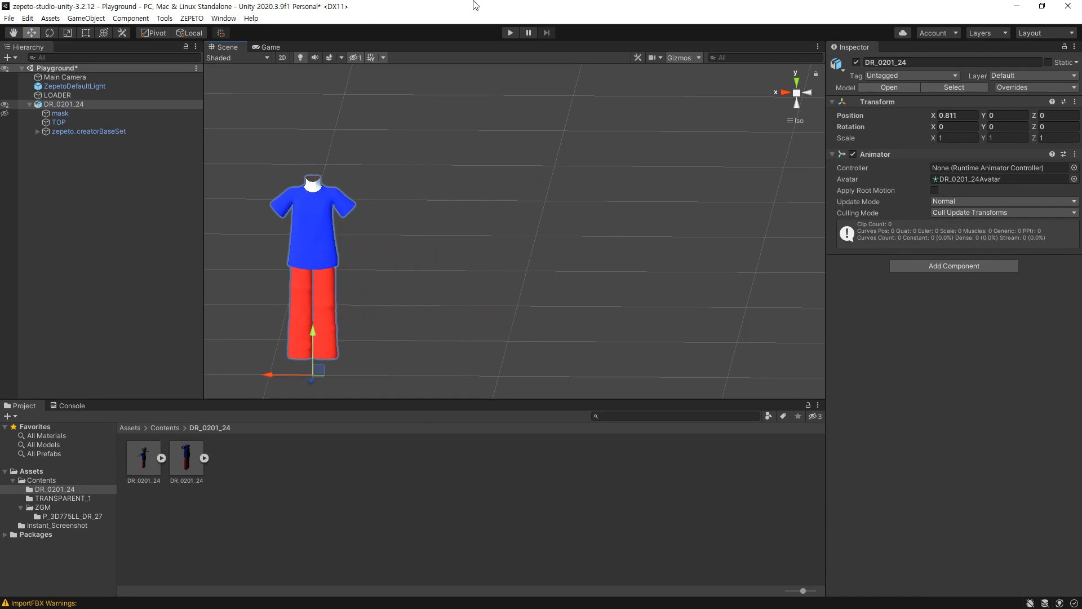
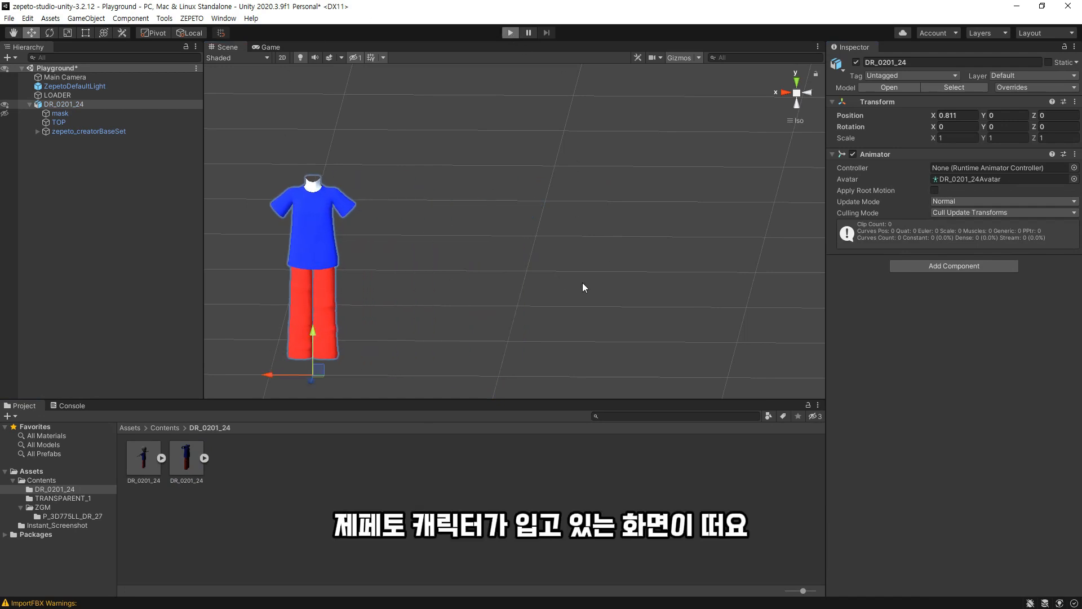
key("ctrl+p")
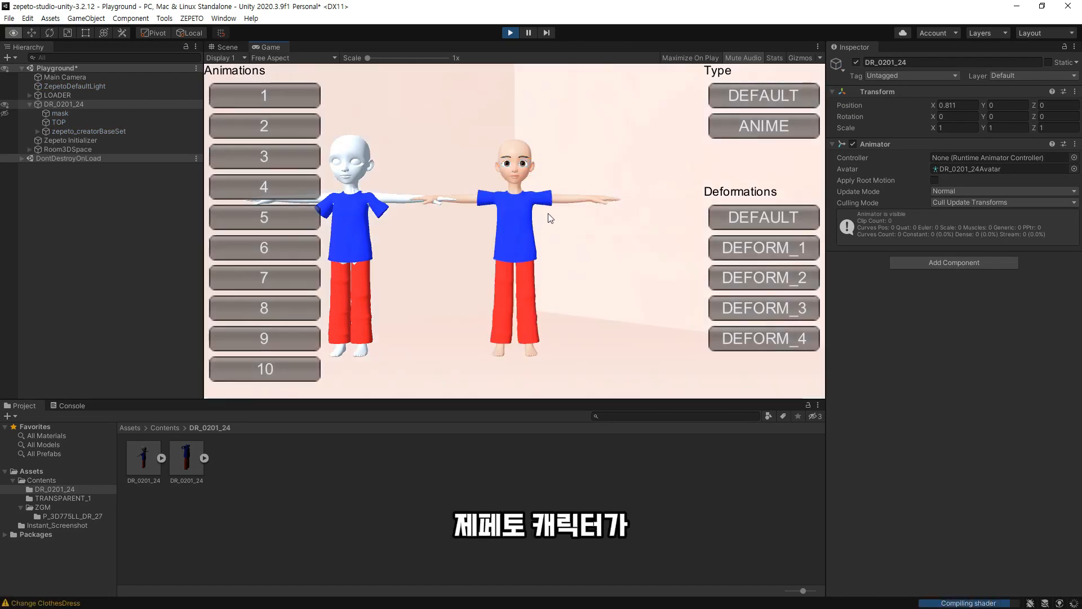
- Examine the outfit on the Zepeto character from several angles, checking the neck and sleeves for errors
left_click_drag(548, 214, 498, 218, "alt")
right_click_drag(498, 218, 817, 287, "alt")
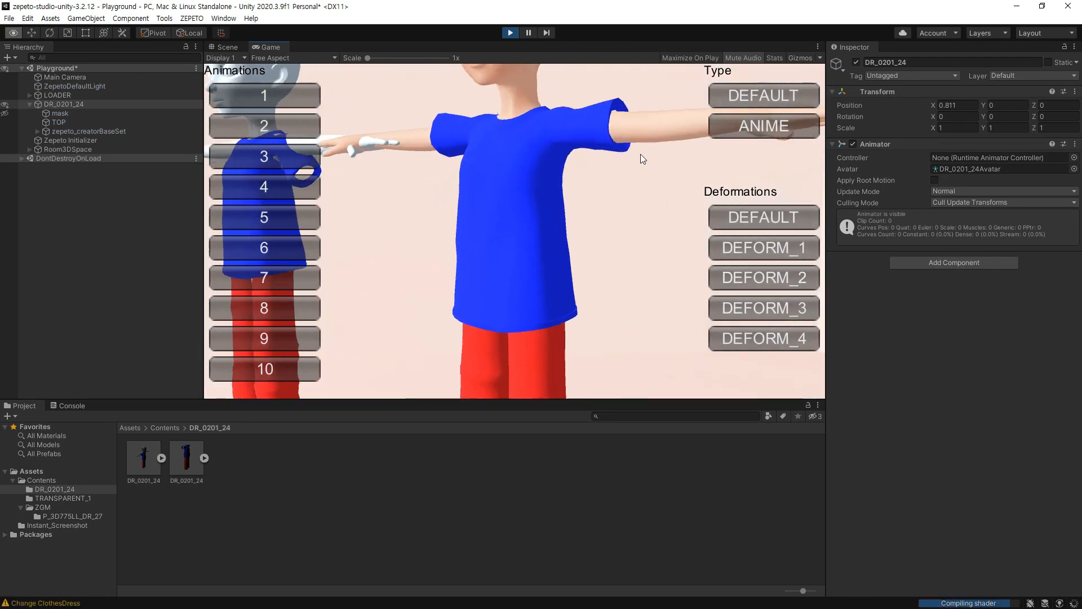
middle_click_drag(641, 154, 636, 299, "alt")
left_click_drag(635, 299, 395, 305, "alt")
left_click_drag(472, 265, 719, 282, "alt")
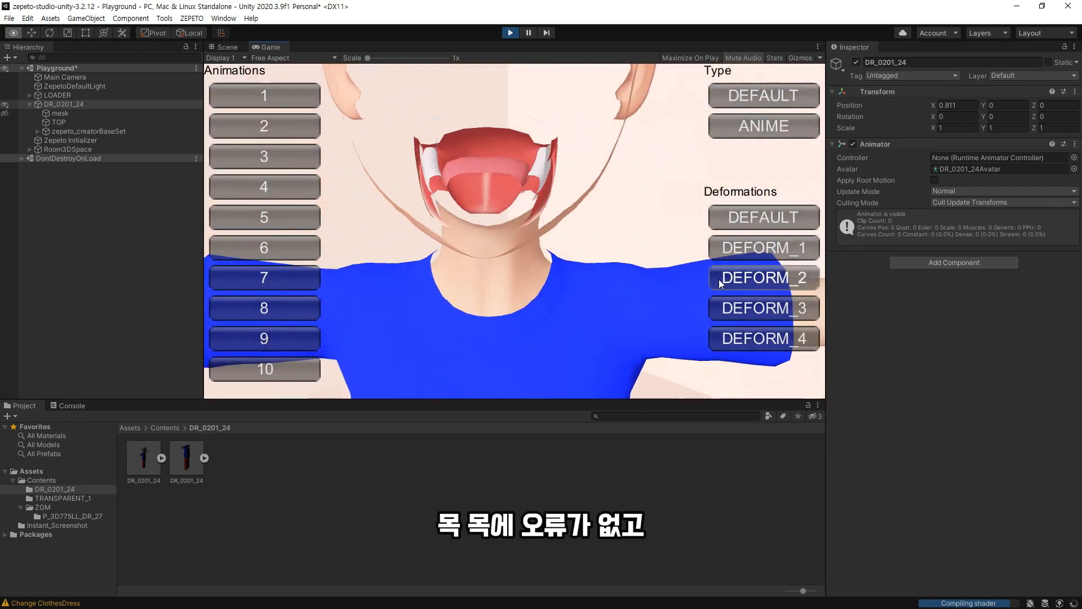
scroll(524, 292, "down", 6)
left_click_drag(615, 323, 667, 241, "alt")
- Switch the character type to ANIME and check how the outfit fits at the neck and back
left_click(759, 133)
mouse_move(705, 173)
left_mouse_down("alt")
mouse_move(469, 253)
mouse_move(380, 253)
mouse_move(649, 271)
left_mouse_up("alt")
scroll(652, 276, "up", 5)
scroll(553, 264, "down", 5)
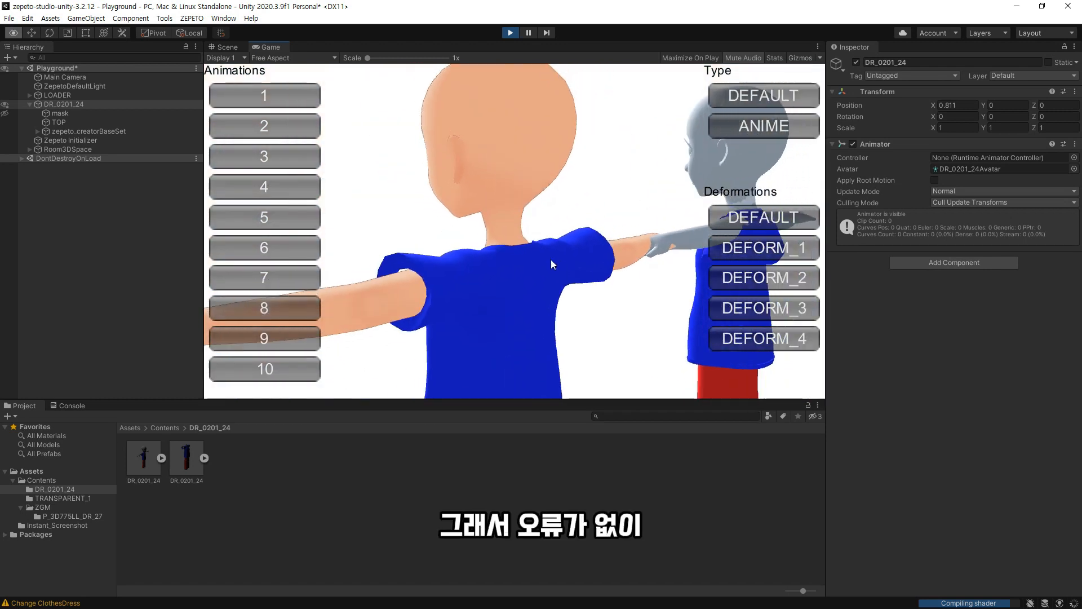
left_click_drag(508, 254, 736, 234, "alt")
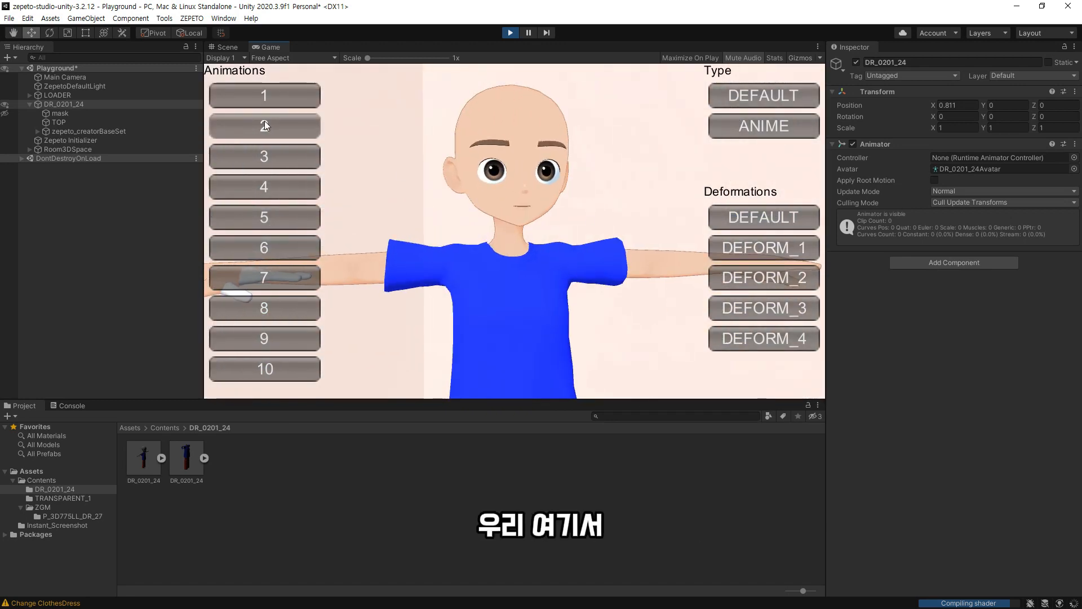
- Play animation 3 on the character and check the weights around the neckline up close
left_click(254, 148)
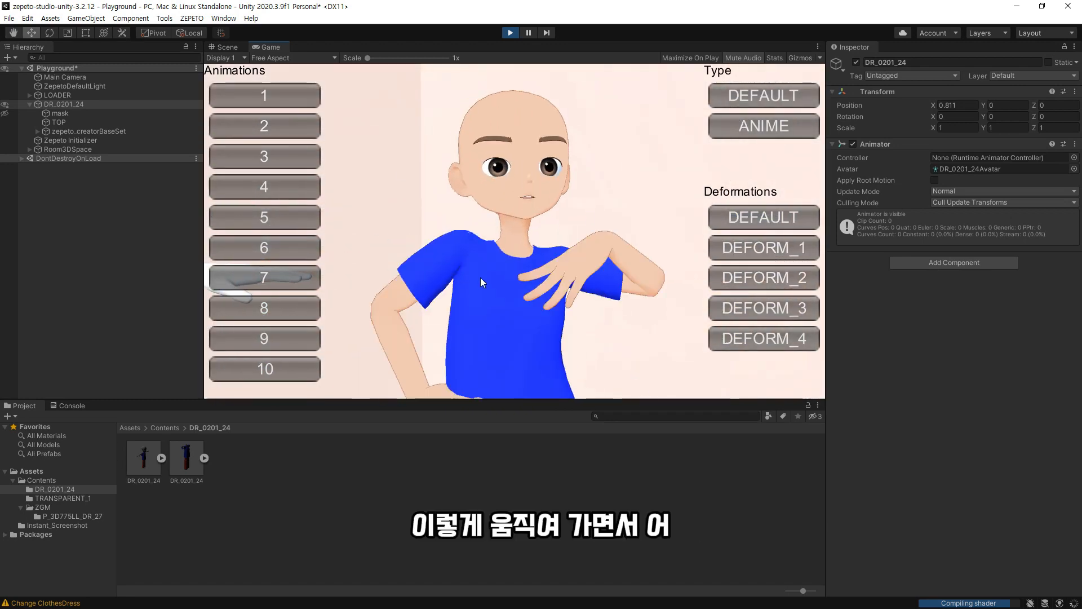
left_click_drag(530, 306, 462, 336, "alt")
scroll(473, 280, "up", 5)
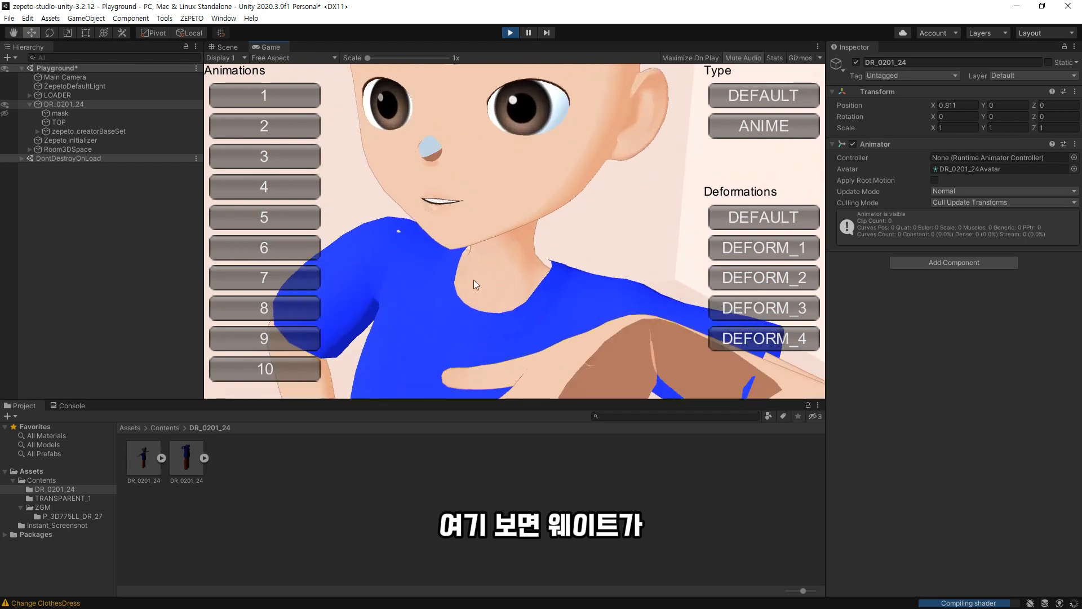
- Inspect the sleeve and shoulder weights from the front while the character holds its raised-hand pose
left_click_drag(430, 238, 496, 306, "alt")
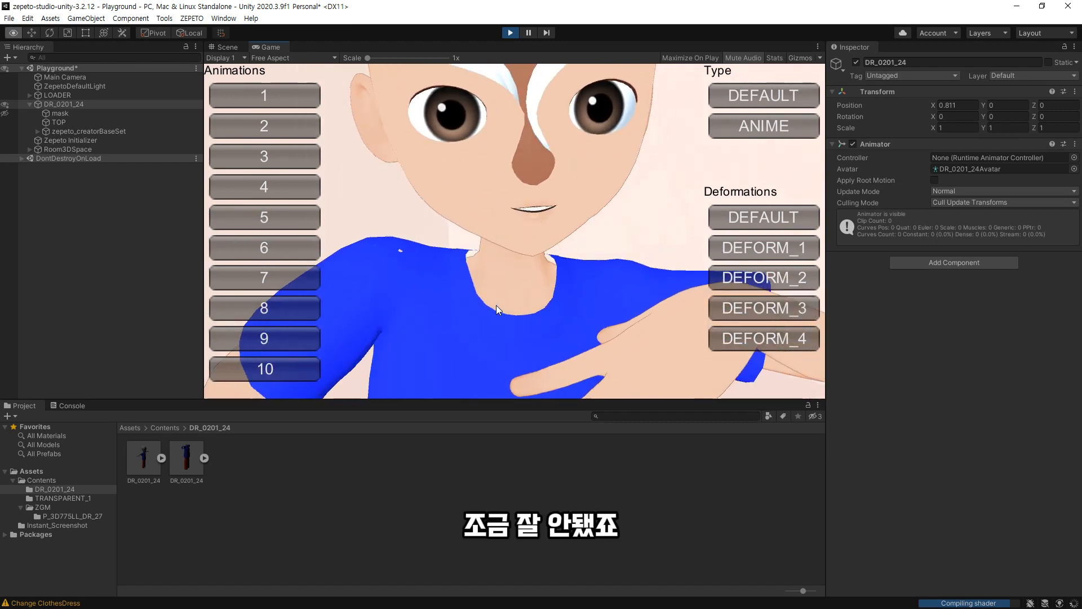
left_click_drag(600, 329, 603, 328, "alt")
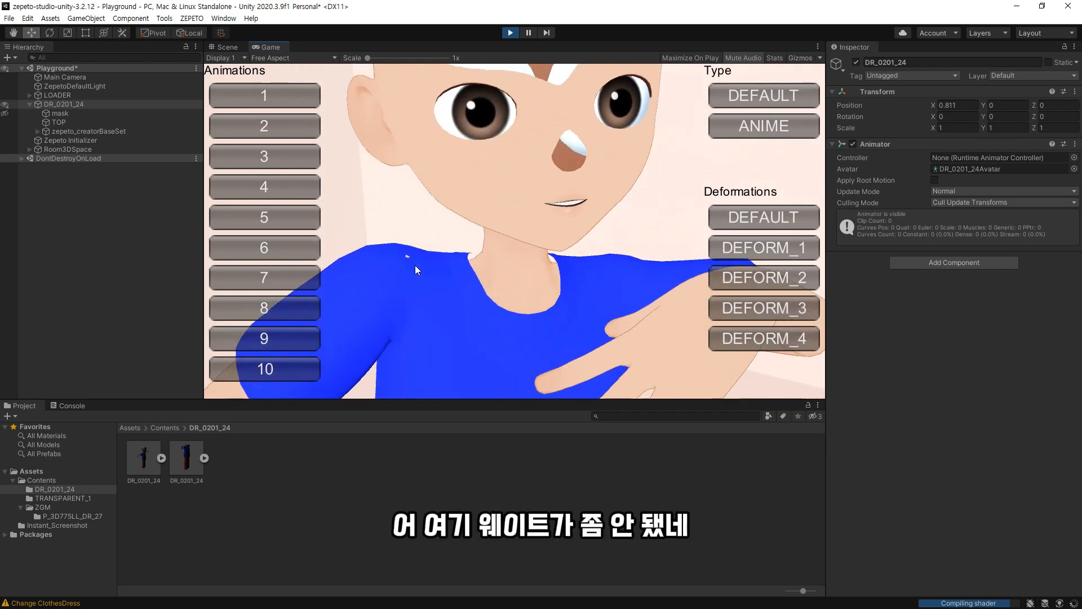
scroll(549, 319, "down", 5)
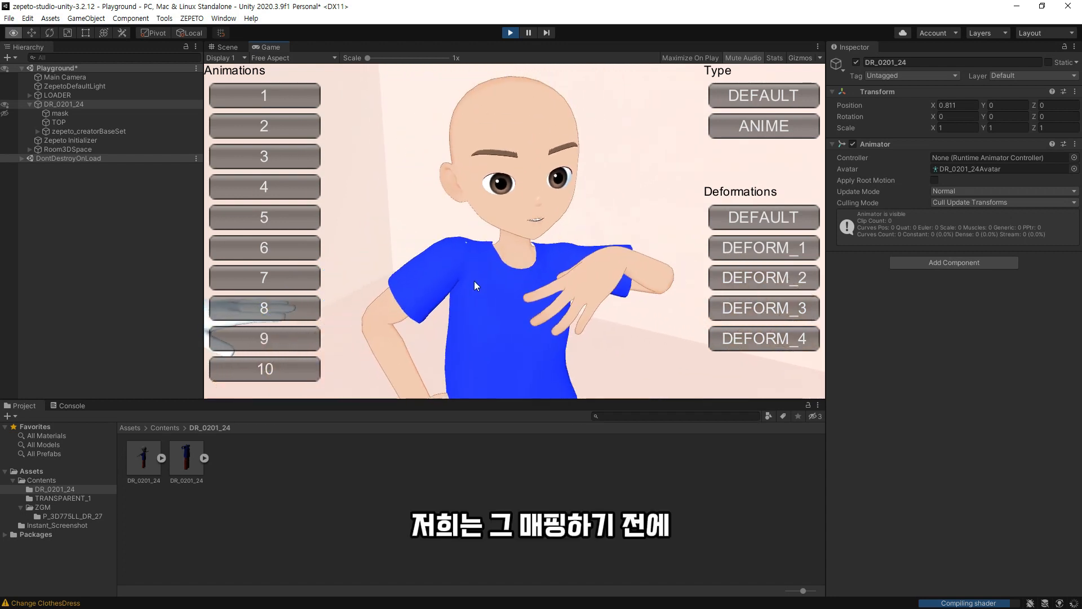
- Play animation 4 and check the back of the shirt around the shoulders for body poking through
left_click(277, 188)
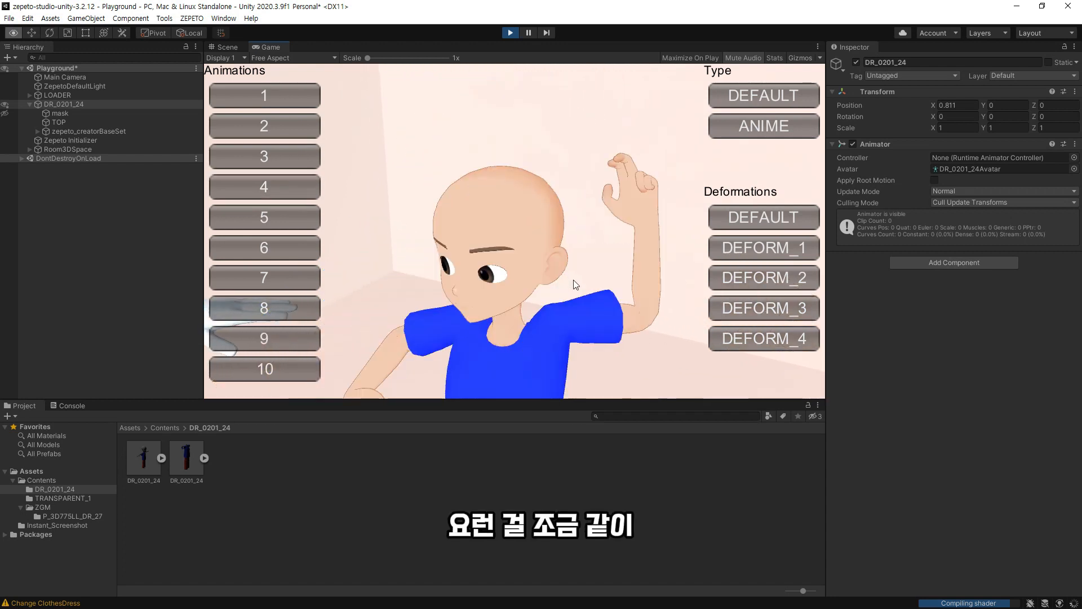
left_click_drag(574, 280, 842, 249, "alt")
left_click_drag(630, 350, 472, 353, "alt")
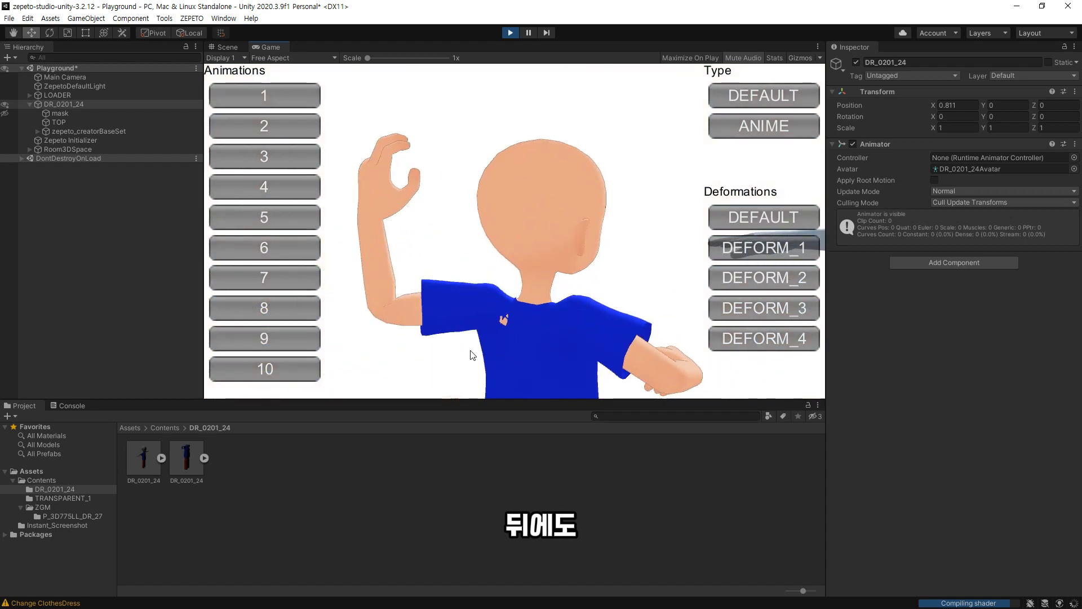
middle_click_drag(563, 347, 558, 315, "alt")
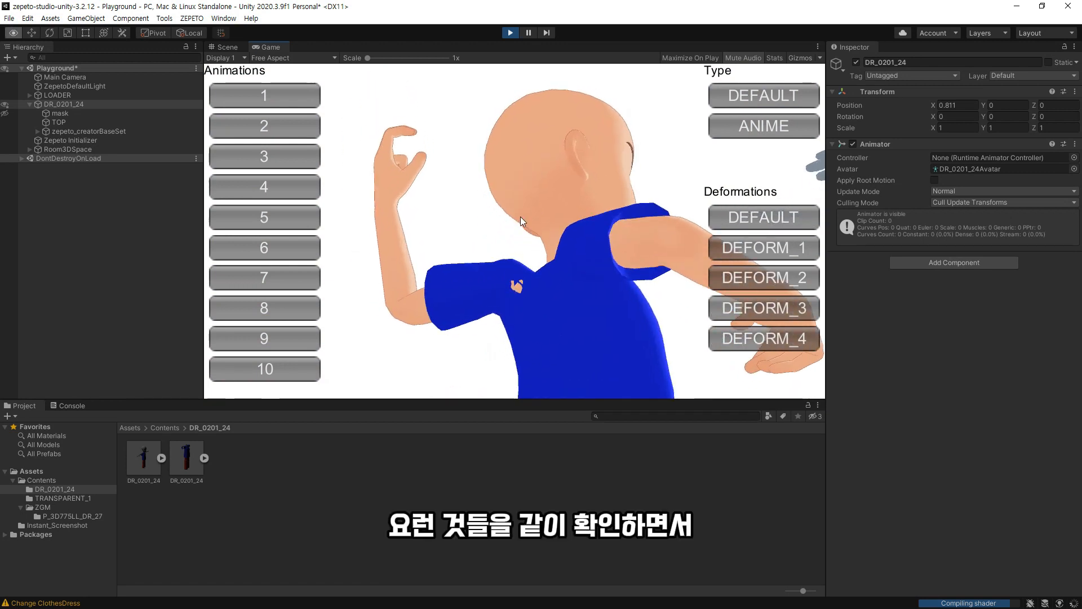
- Play animation 6 and examine the shirt's sleeves and neckline from the side and front
left_click(290, 251)
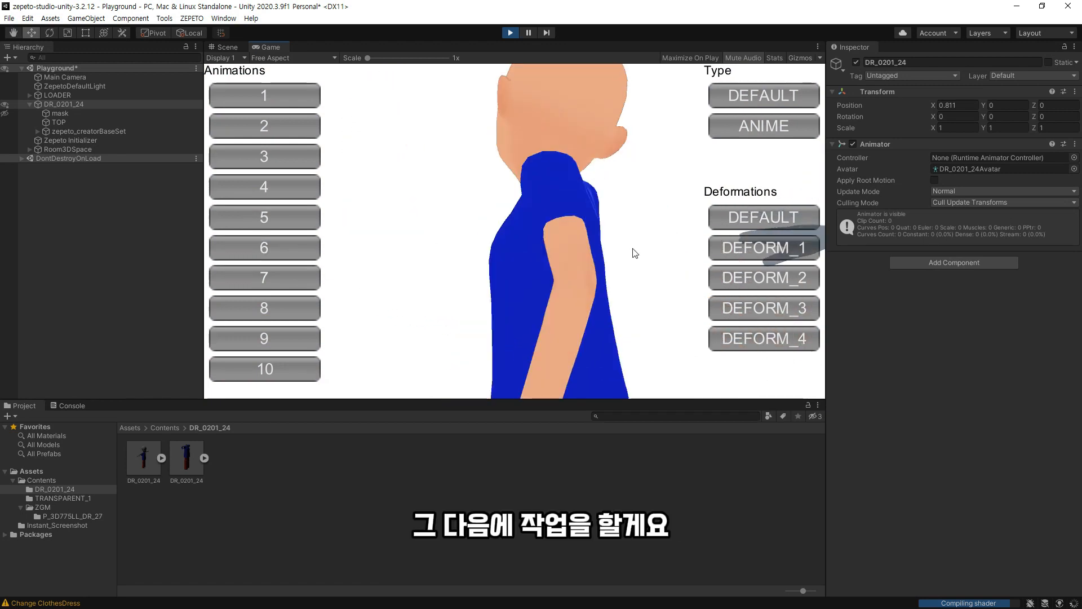
left_click_drag(634, 249, 624, 321, "alt")
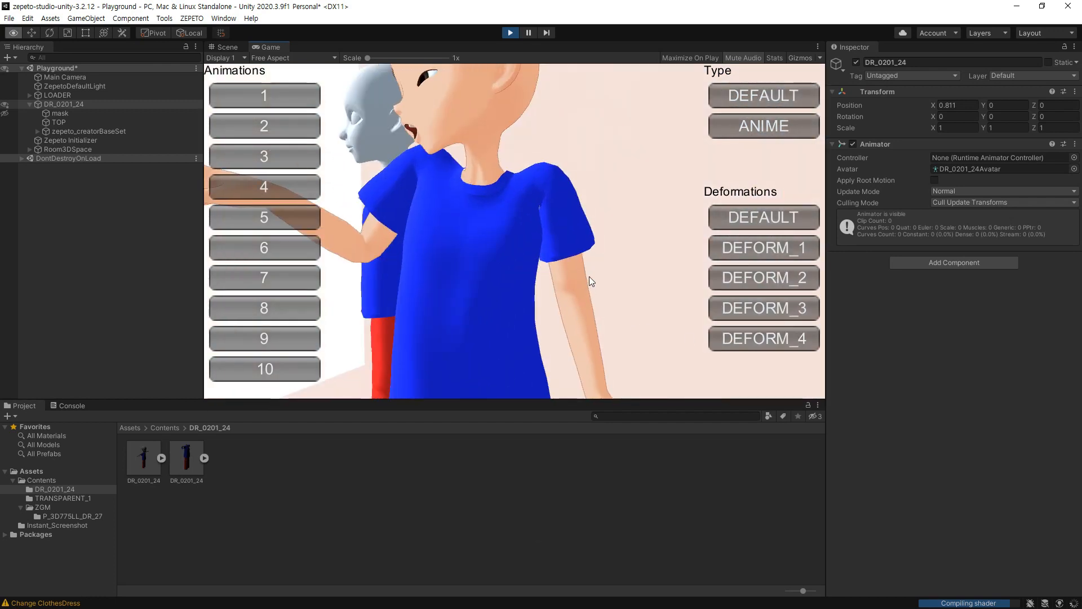
left_click_drag(589, 276, 644, 255, "alt")
scroll(644, 254, "up", 3)
left_click_drag(546, 258, 580, 275, "alt")
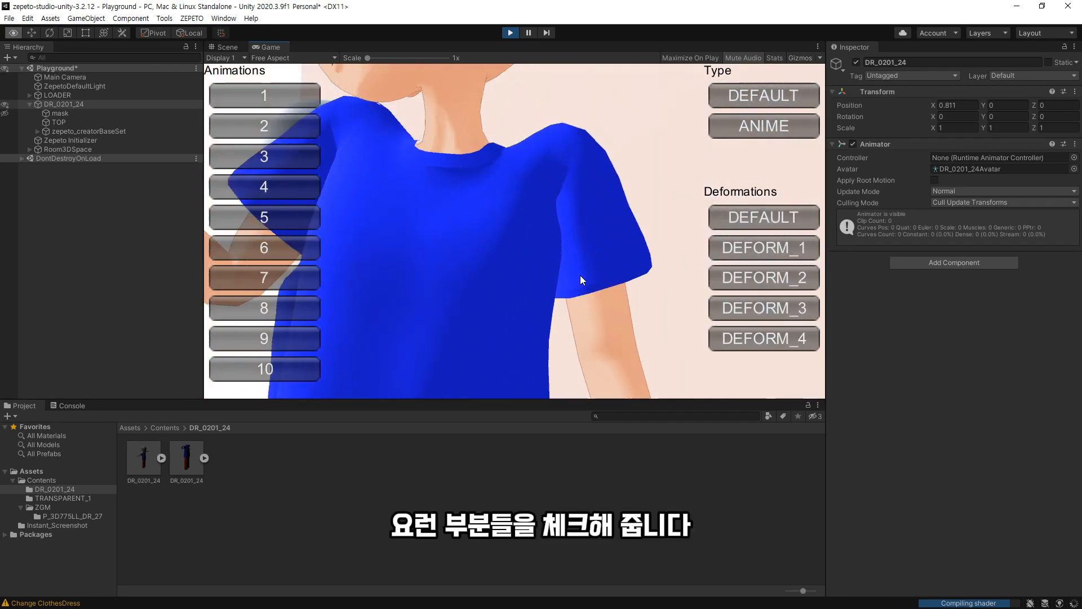
scroll(580, 275, "down", 5)
- Play animation 7, check the shirt with the arm raised, and pause play mode
left_click(299, 287)
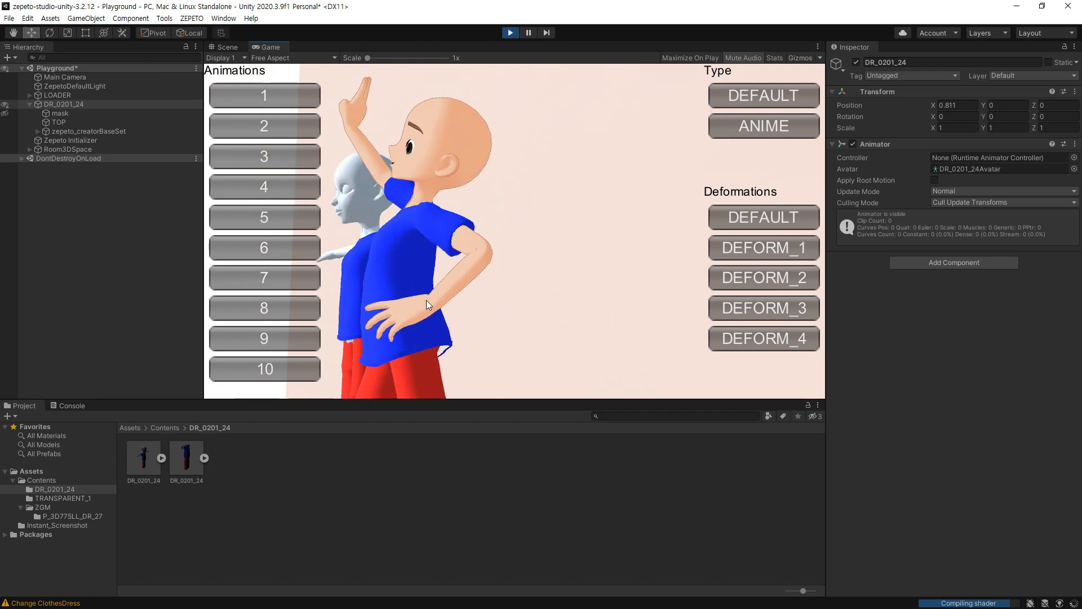
left_click_drag(495, 316, 583, 318, "alt")
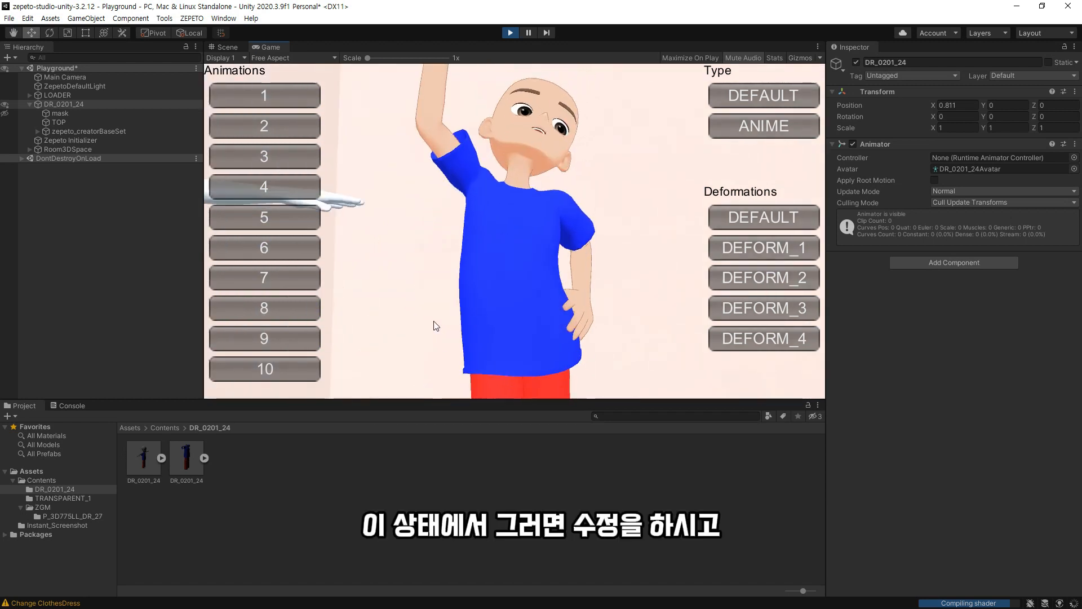
left_click(528, 33)
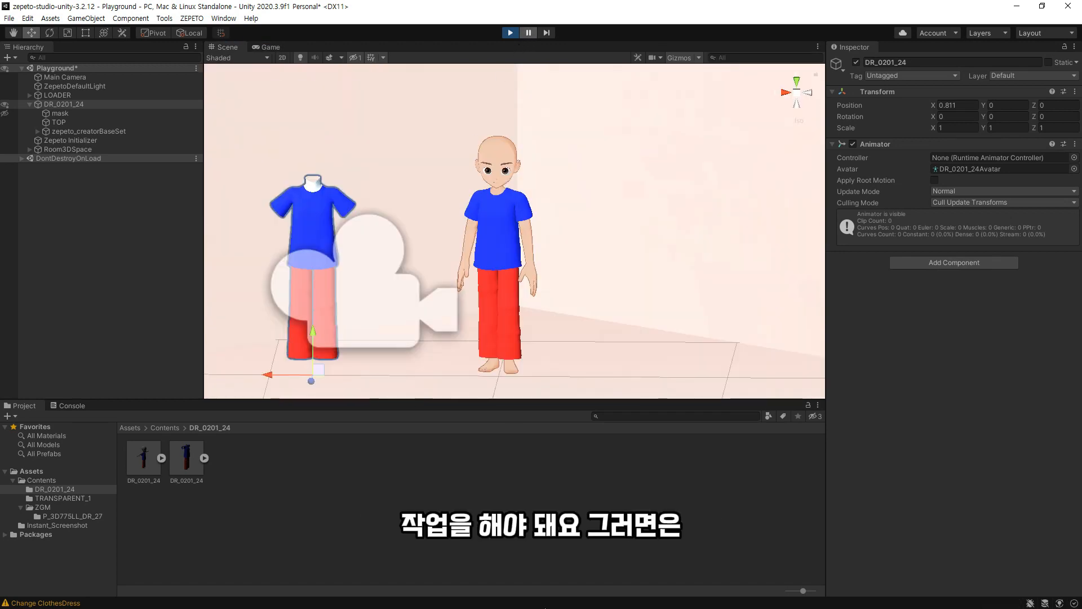
- Switch to Blender, open the TOP mesh in edit mode, clear the selection, and display it with Material Preview shading
key("super")
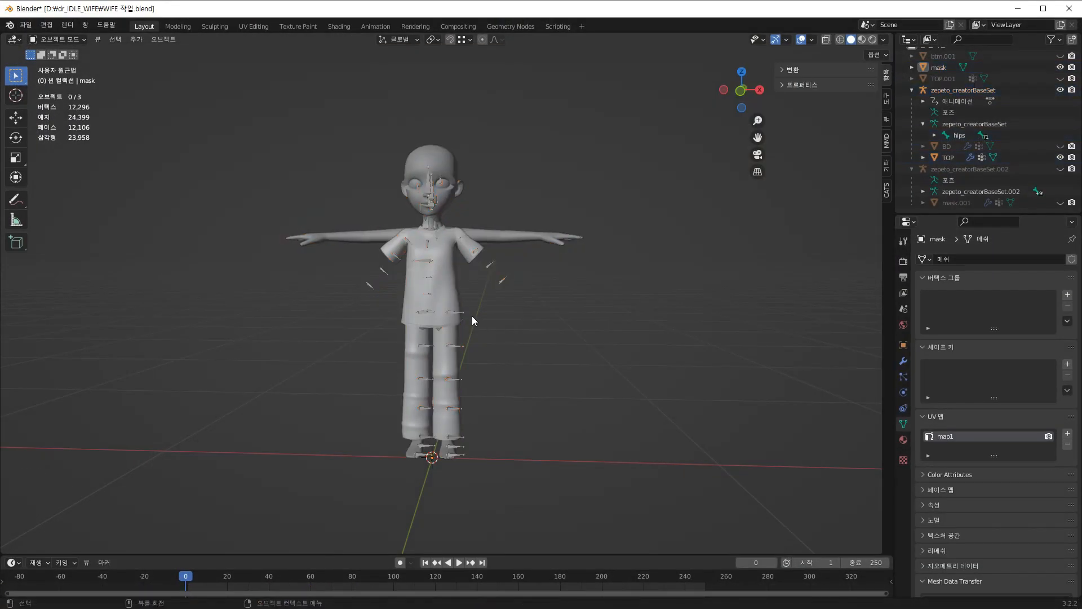
scroll(472, 316, "up", 3)
key("a")
mouse_move(569, 270)
middle_mouse_down()
mouse_move(638, 302)
mouse_move(567, 287)
middle_mouse_up()
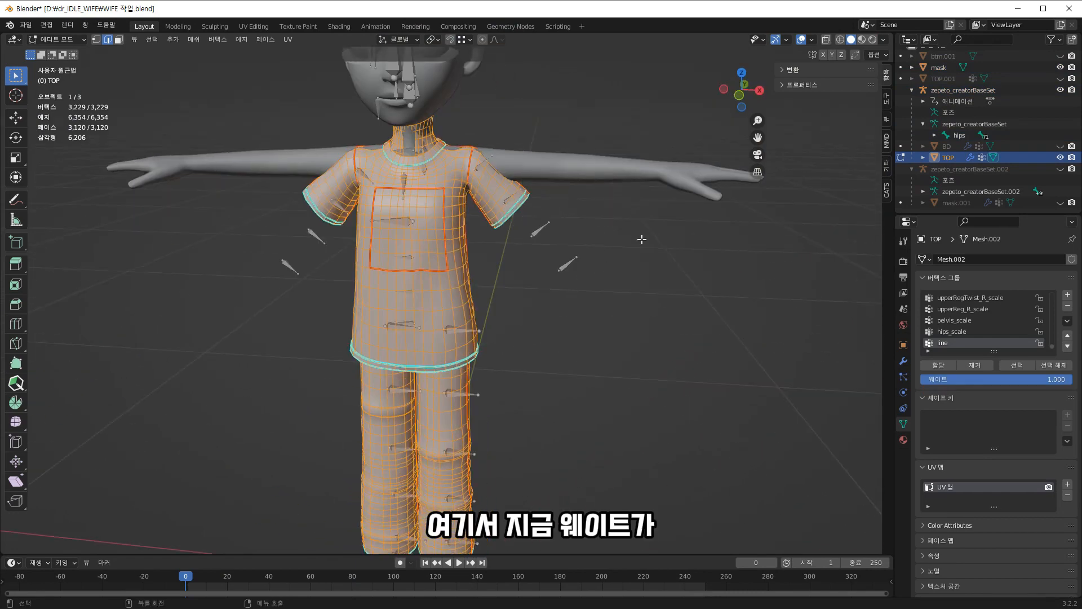
left_click(659, 274)
left_click(862, 39)
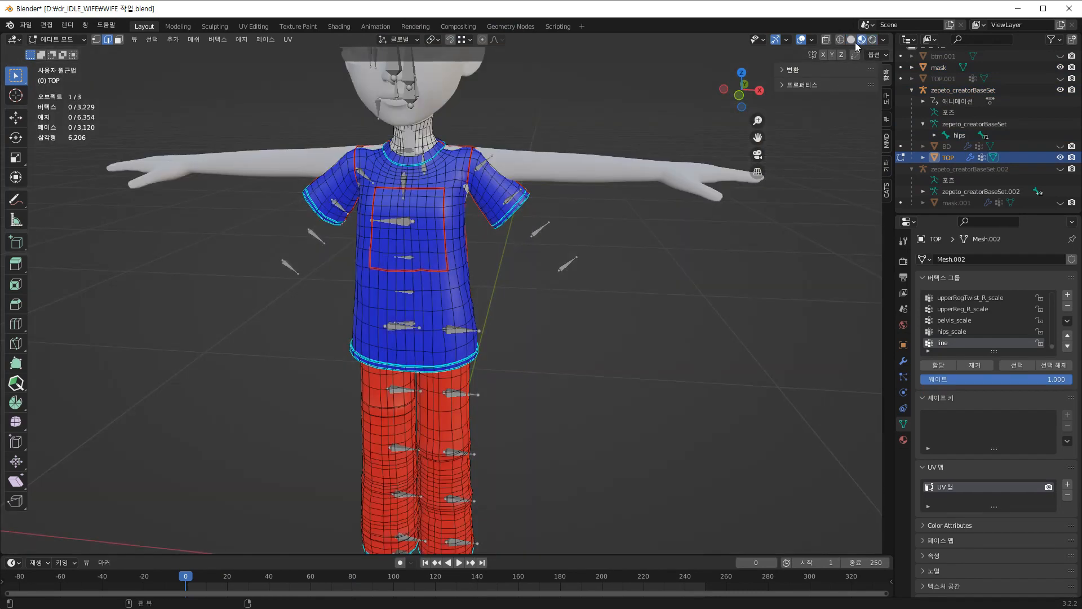
- Select the zepeto_creatorBaseSet armature with the TOP mesh, enter Weight Paint mode, and hide the mask body
left_click(65, 41)
left_click(56, 53)
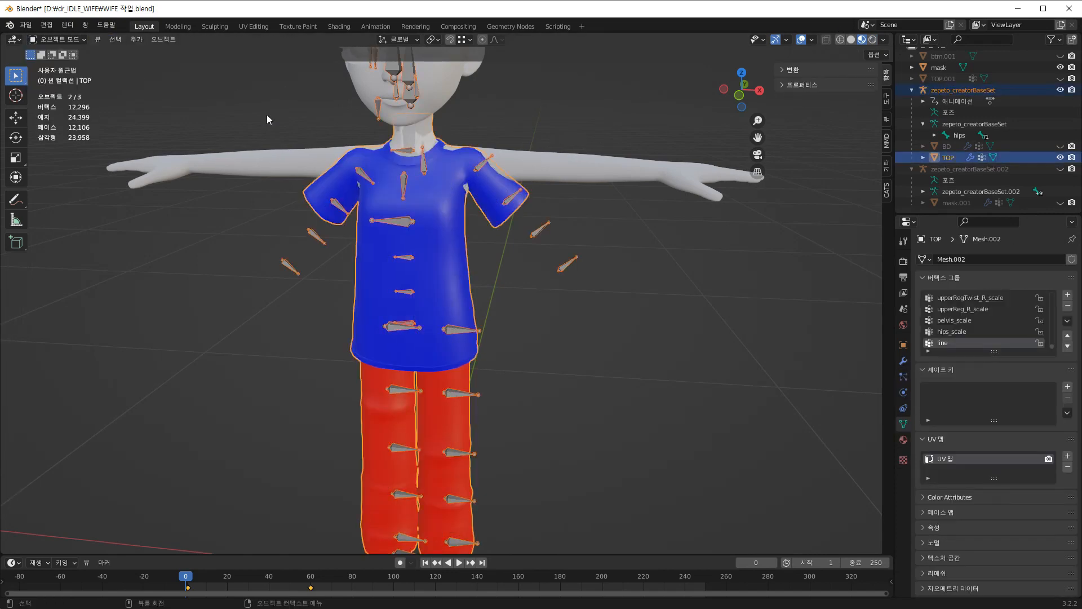
left_click(52, 40)
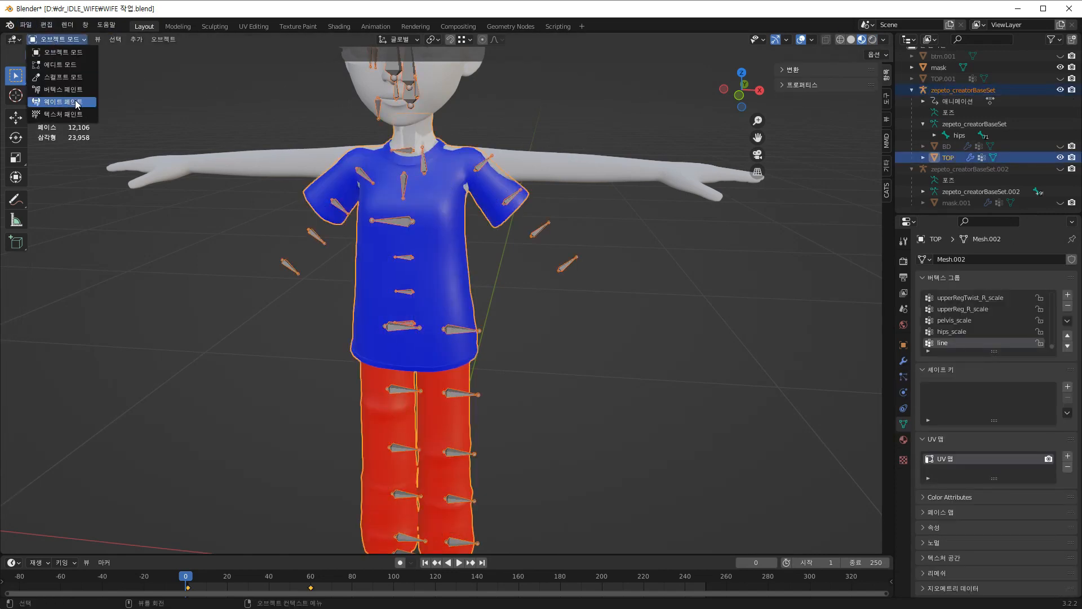
left_click(68, 103)
scroll(459, 218, "up", 2)
scroll(993, 77, "up", 1)
left_click(1060, 75)
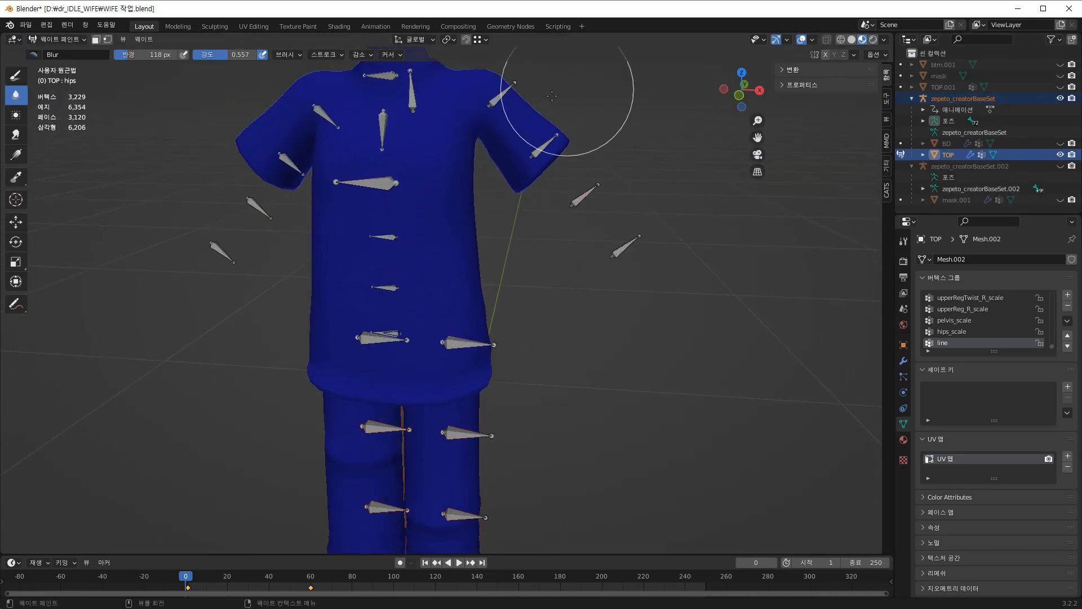
- Select the upperArm_L bone and test its rotation from the side view, then cancel the rotation
middle_click_drag(538, 117, 560, 178, "shift")
left_click(509, 166, "ctrl")
left_click(517, 168, "ctrl")
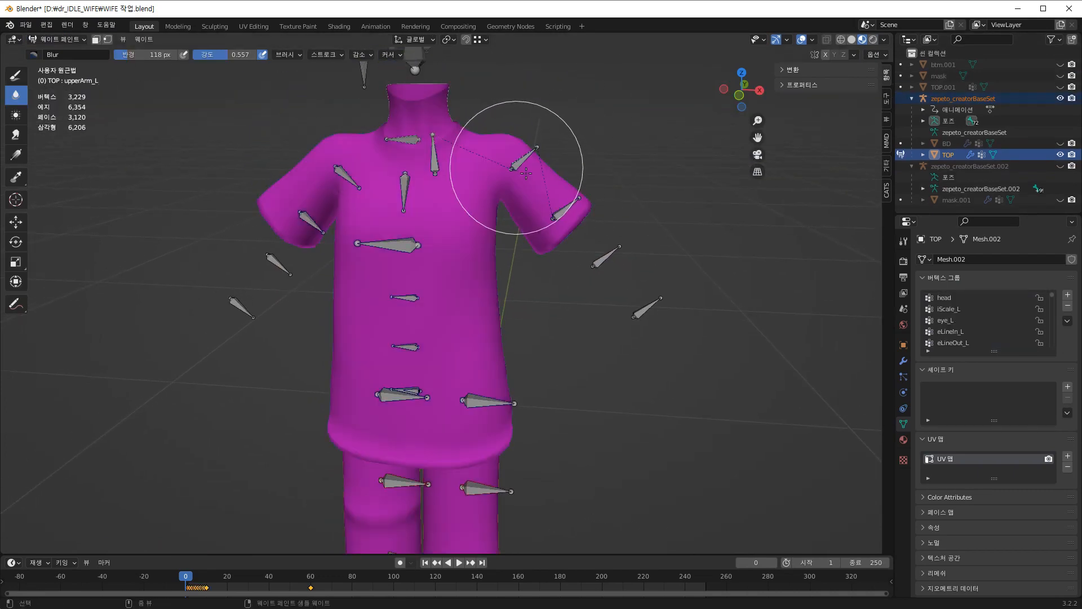
middle_click_drag(657, 212, 543, 211)
key("KP_3")
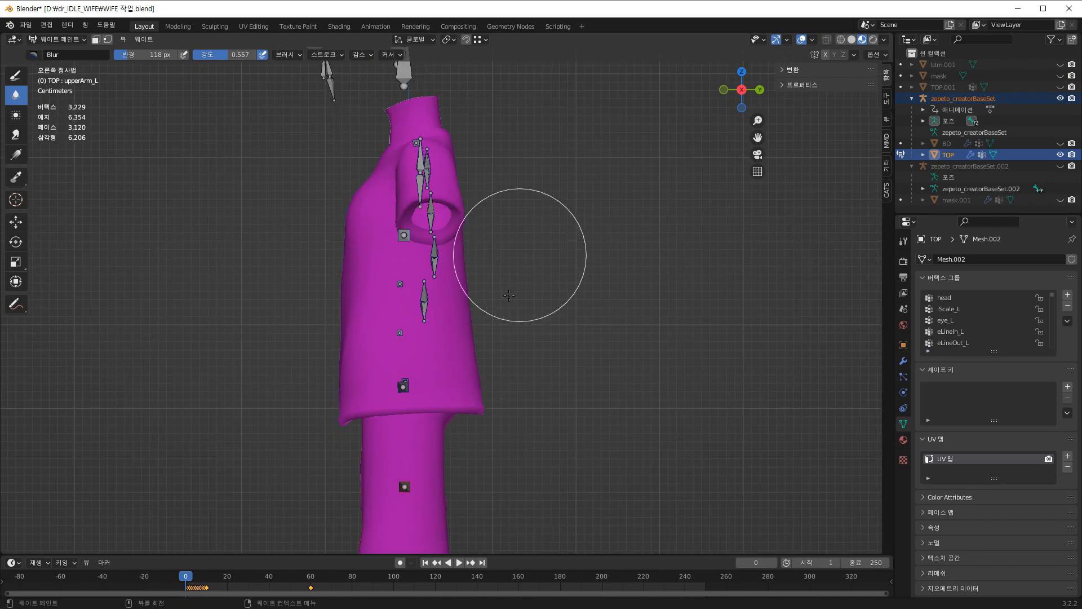
key("r")
right_click(466, 338)
- Select the chestUpper bone and test its rotation from the top view, cancelling the rotation
middle_click_drag(485, 336, 442, 241)
left_click(459, 219, "ctrl")
left_click(459, 219, "ctrl")
middle_click_drag(531, 321, 295, 269)
key("KP_7")
key("r")
right_click(527, 303)
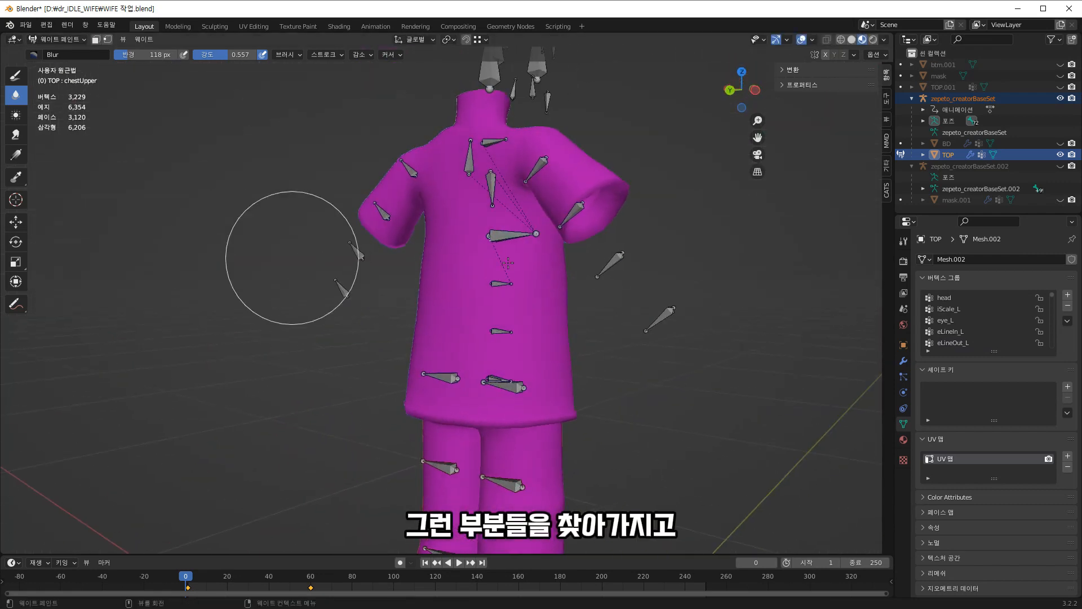
- Rotate the shoulder_L bone backward about 56° in the top view and inspect how the shirt's shoulder deforms
key("KP_7")
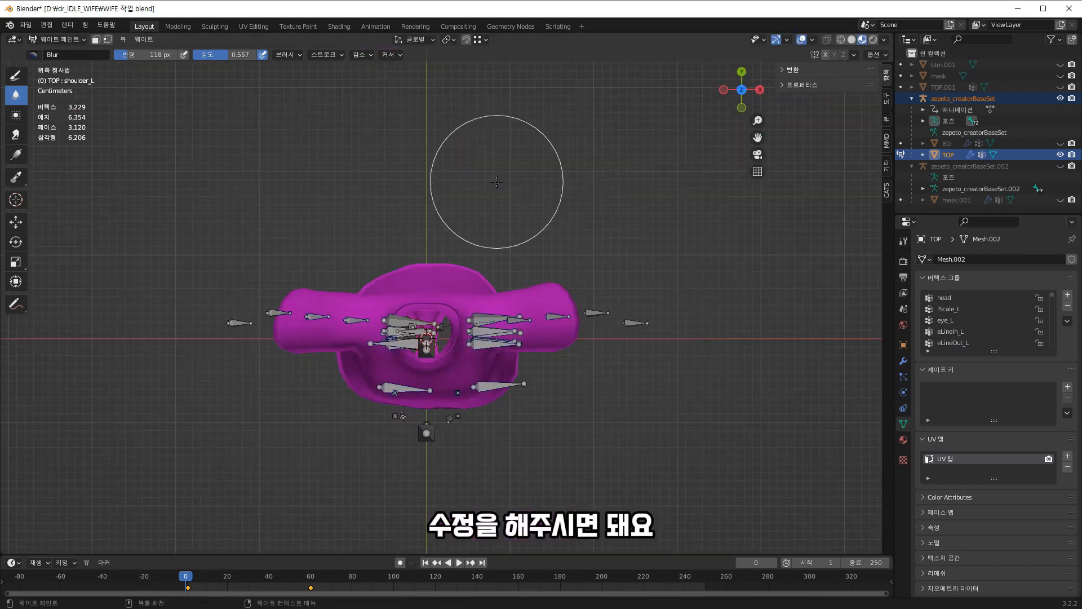
key("r")
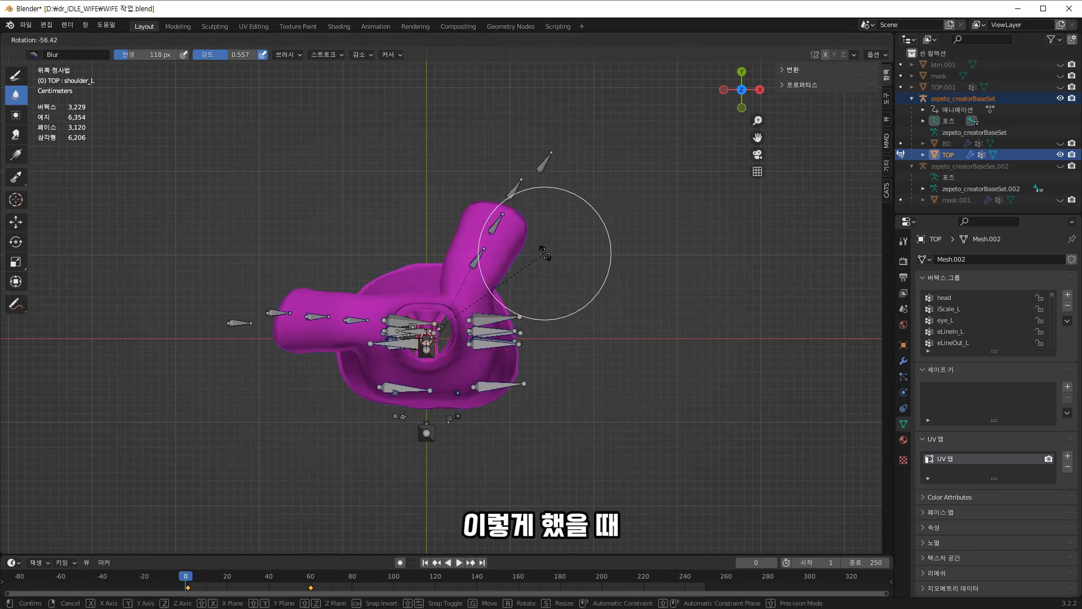
left_click(530, 240)
mouse_move(530, 240)
middle_mouse_down()
mouse_move(671, 258)
mouse_move(551, 248)
mouse_move(580, 206)
mouse_move(611, 266)
mouse_move(657, 254)
middle_mouse_up()
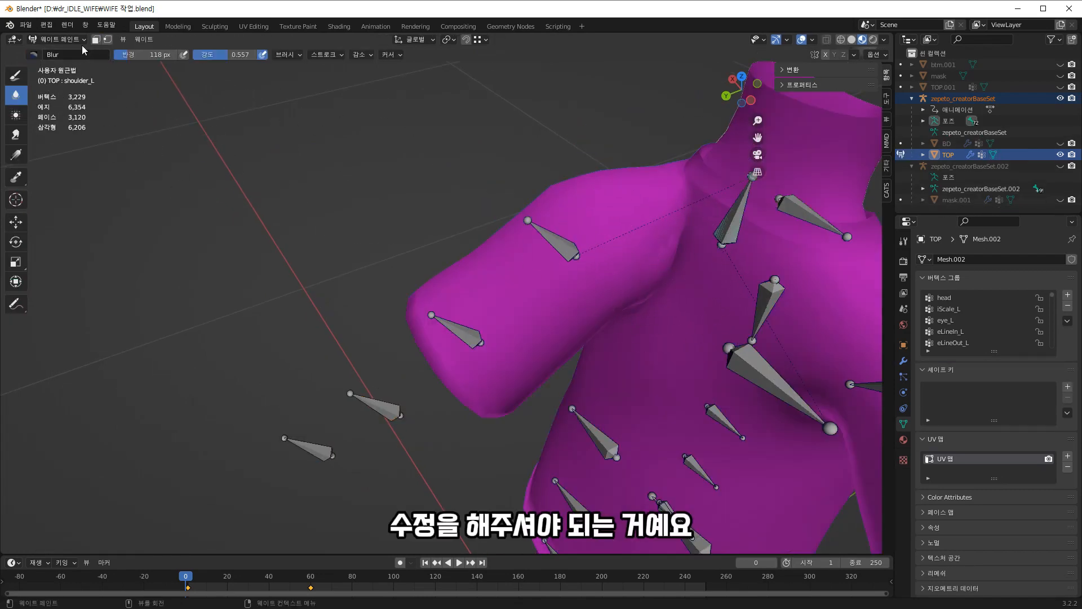
- Return to object mode and check the back of the posed shoulder for body showing through the shirt
left_click(56, 39)
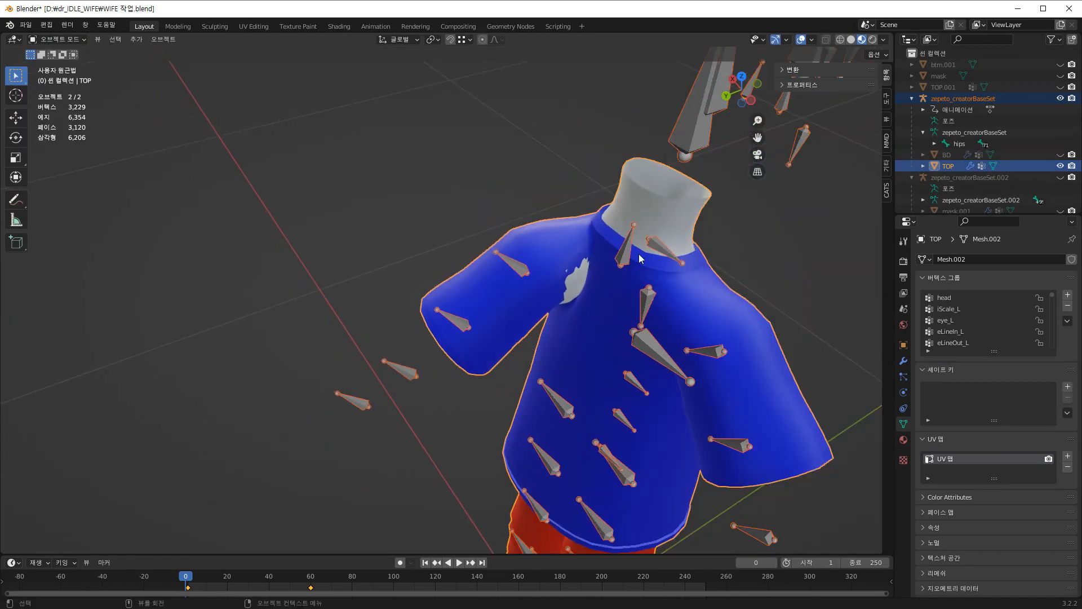
left_click(641, 258)
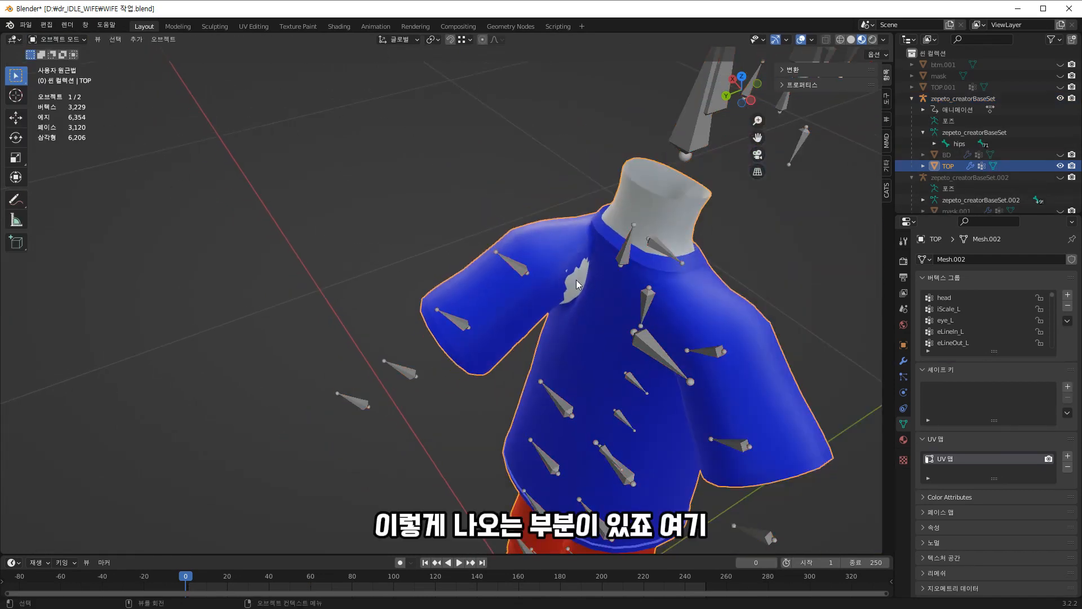
mouse_move(641, 259)
middle_mouse_down()
mouse_move(611, 282)
mouse_move(540, 209)
mouse_move(652, 258)
middle_mouse_up()
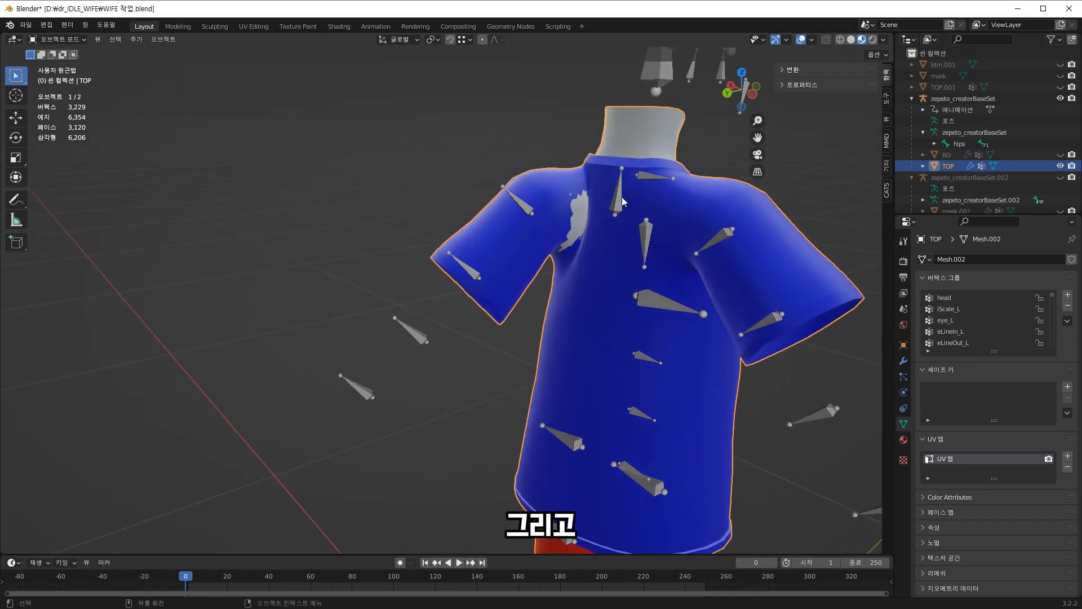
- Reselect the armature and TOP mesh, return to Weight Paint mode, and clear the rotation of all bones
left_click(654, 260)
left_click(577, 290, "shift")
left_click(57, 39)
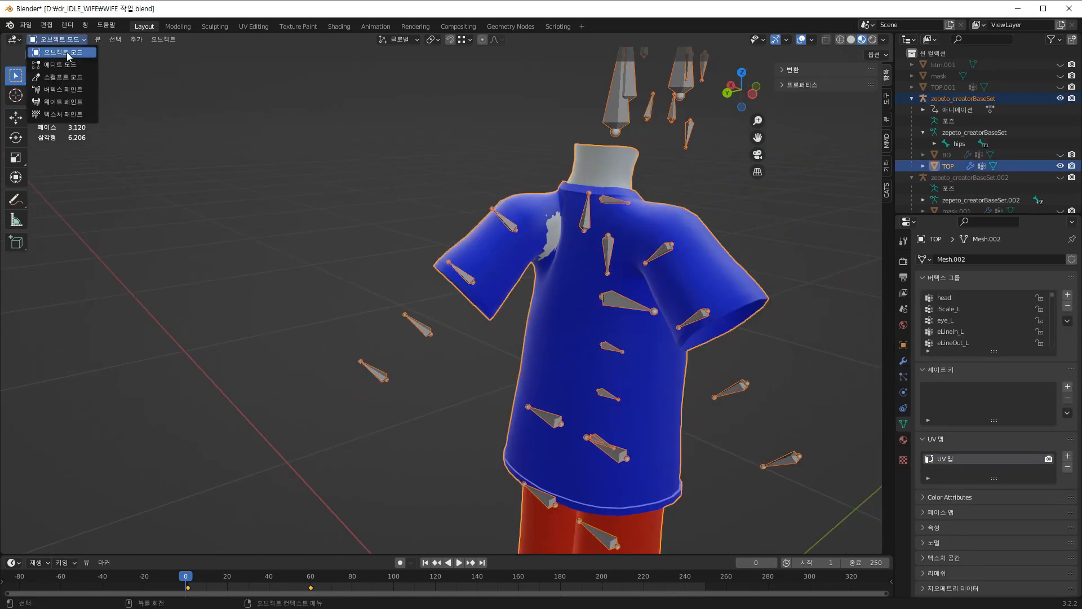
left_click(56, 105)
middle_click_drag(636, 322, 609, 309)
key("a")
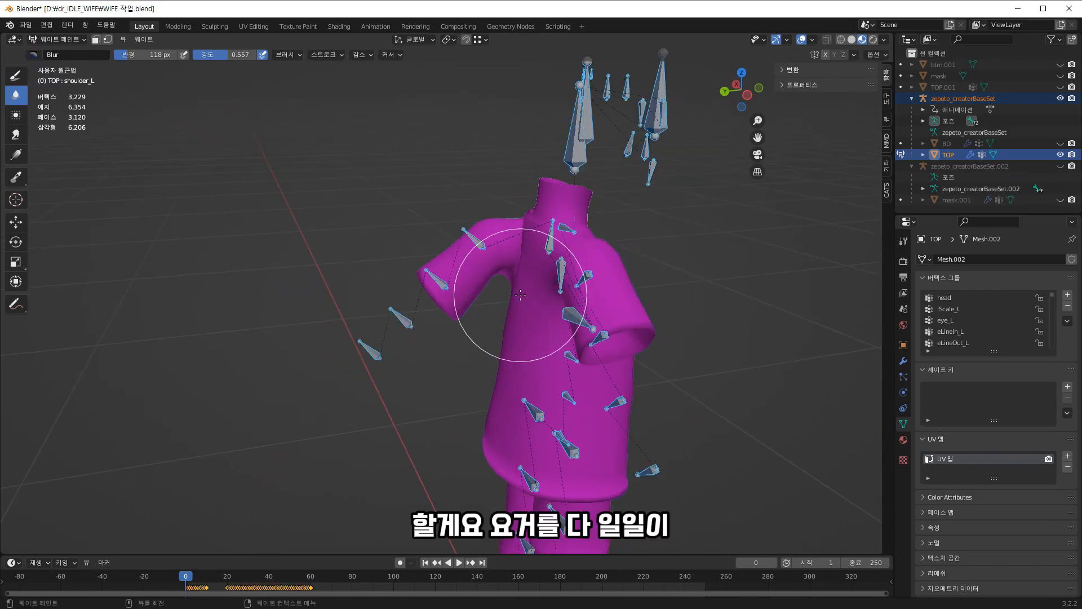
key("alt+r")
- Select the linked skin-coloured neck and shoulder part of the TOP mesh, delimited by seam, and separate it into its own object
key("Tab")
mouse_move(691, 377)
middle_mouse_down()
mouse_move(551, 377)
mouse_move(609, 375)
middle_mouse_up()
key("ctrl+l")
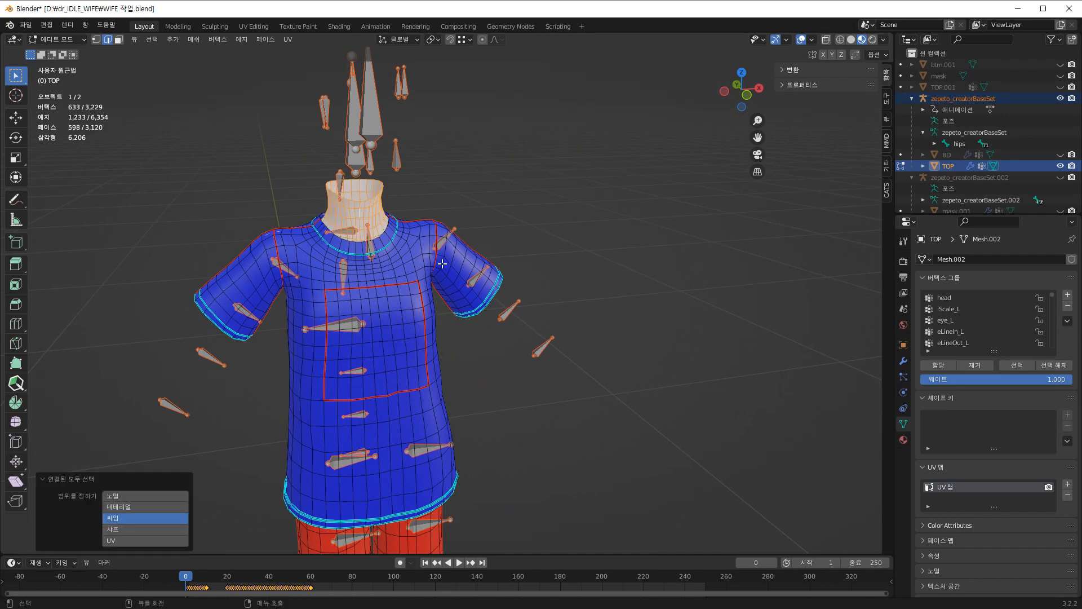
key("p")
left_click(443, 264)
key("Tab")
- Leave Weight Paint mode and isolate the separated body part in local view, seen from the front
left_click(56, 39)
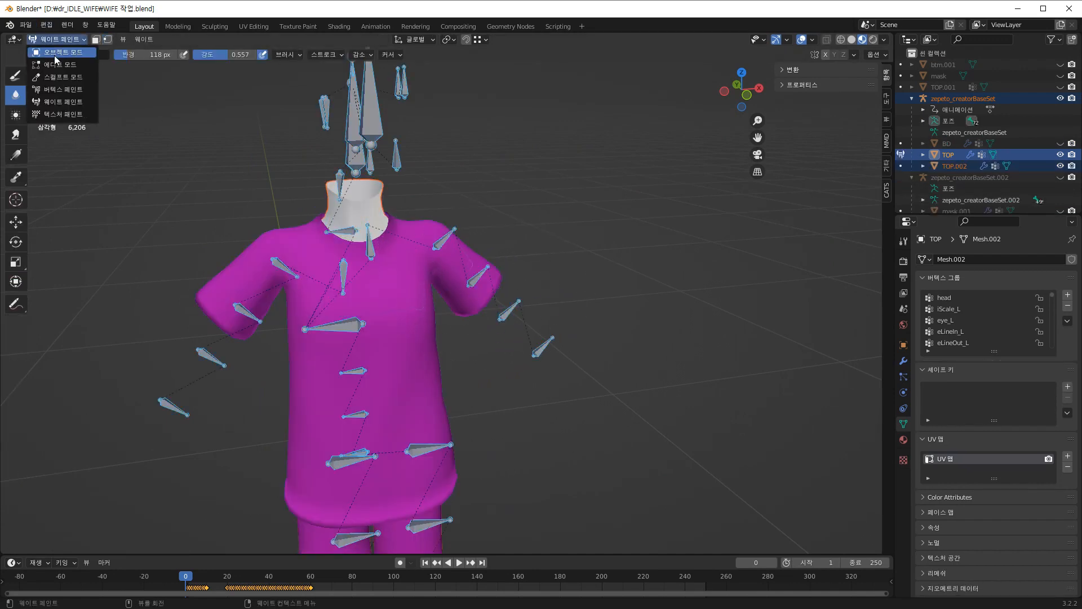
left_click(51, 59)
middle_click_drag(488, 275, 644, 281)
key("KP_Divide")
key("KP_1")
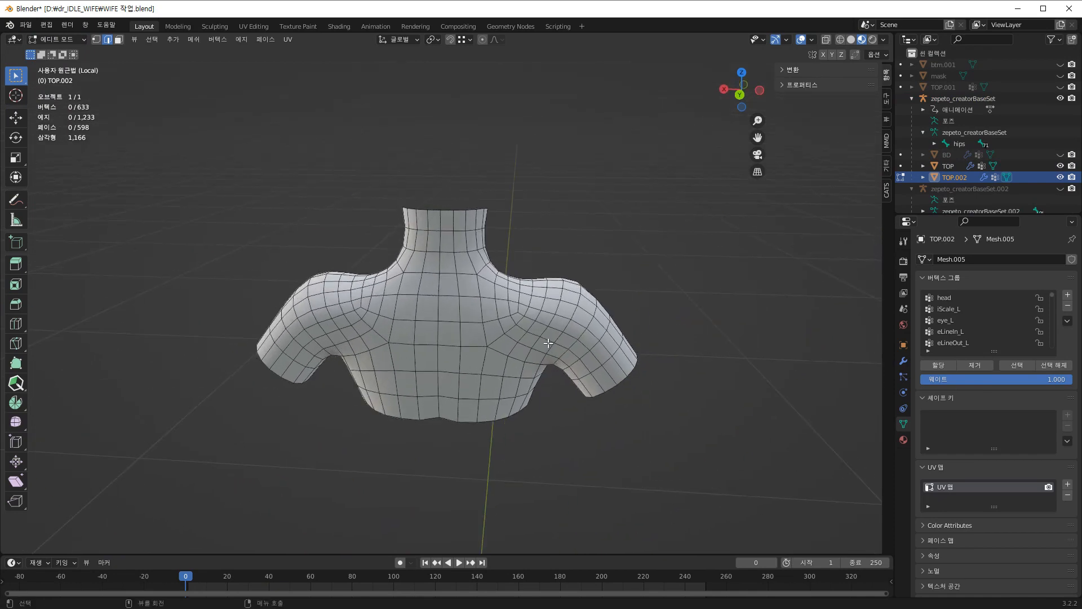
- Enter Sculpt mode and push the body part's shoulders inward with the symmetrical Grab brush
left_click(56, 39)
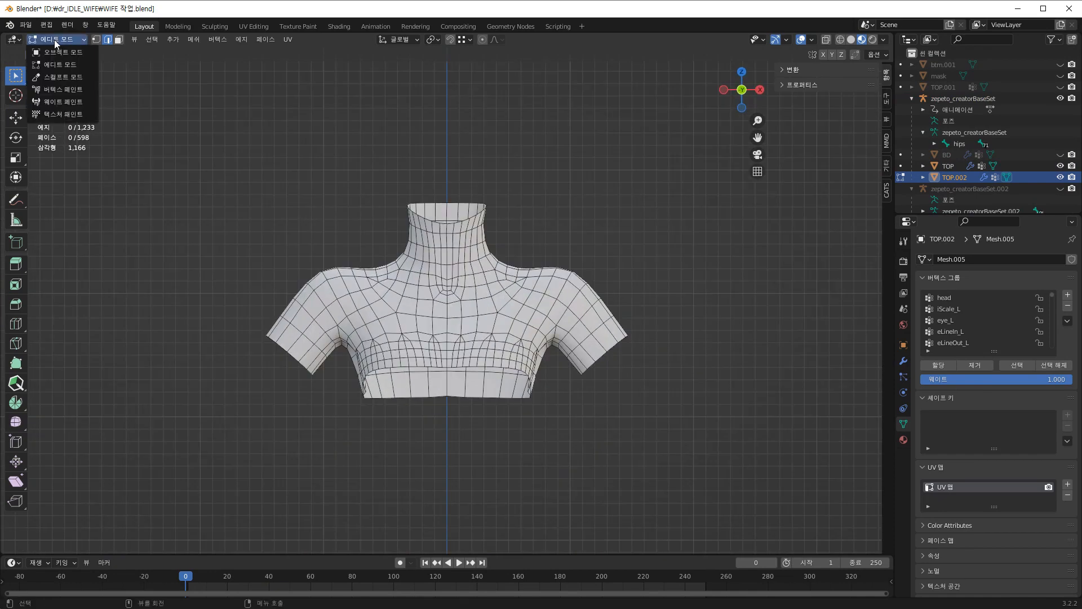
left_click(50, 69)
scroll(309, 290, "up", 2)
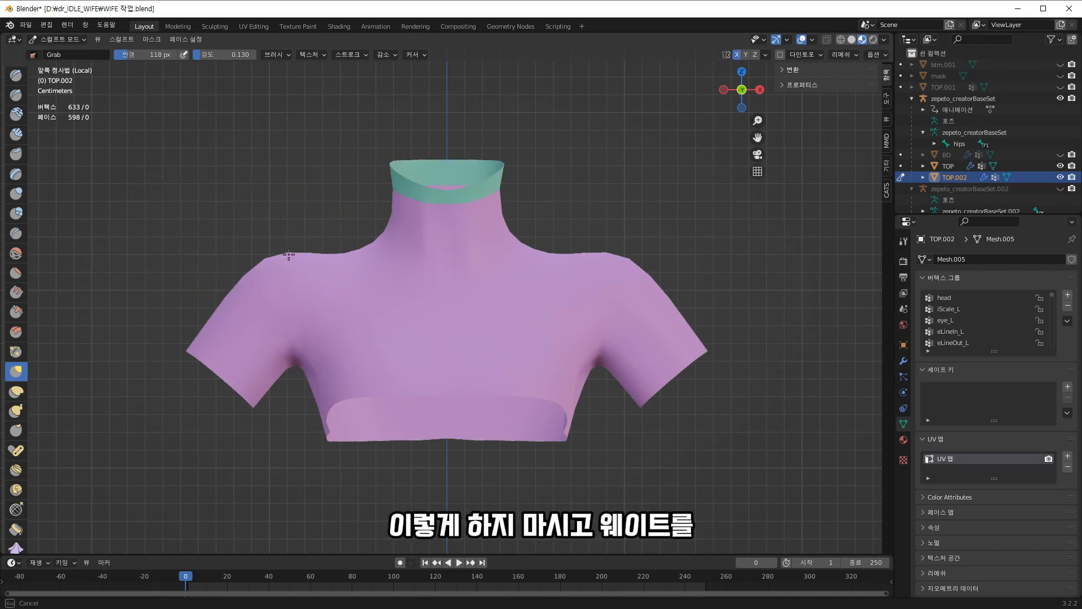
left_click_drag(283, 273, 283, 288)
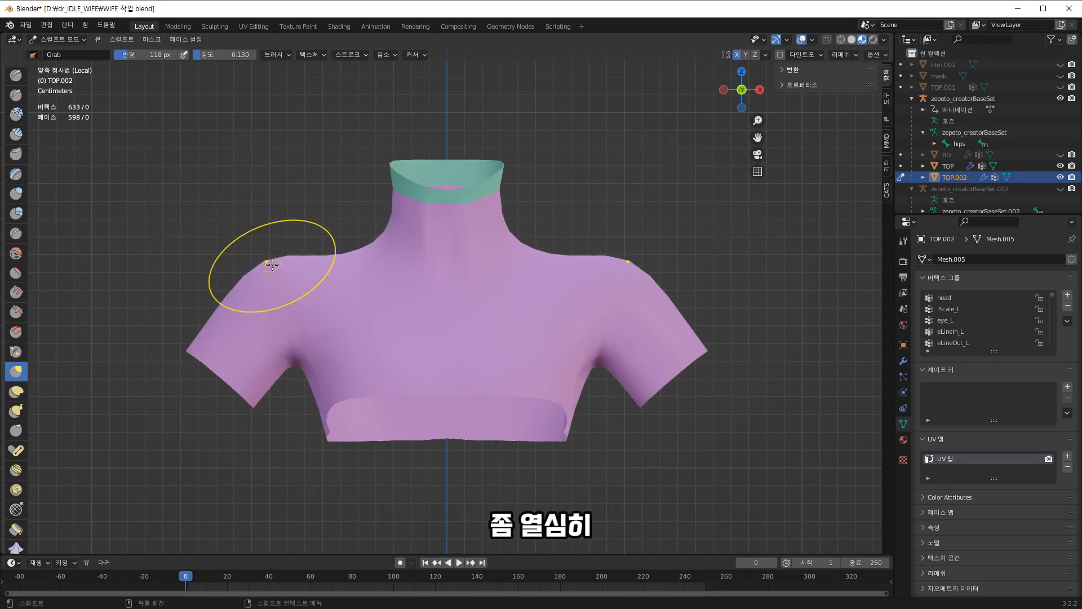
- Switch to the Smooth brush and smooth the back of the body part and its lower back edge
scroll(347, 317, "down", 3)
middle_click_drag(272, 288, 163, 259)
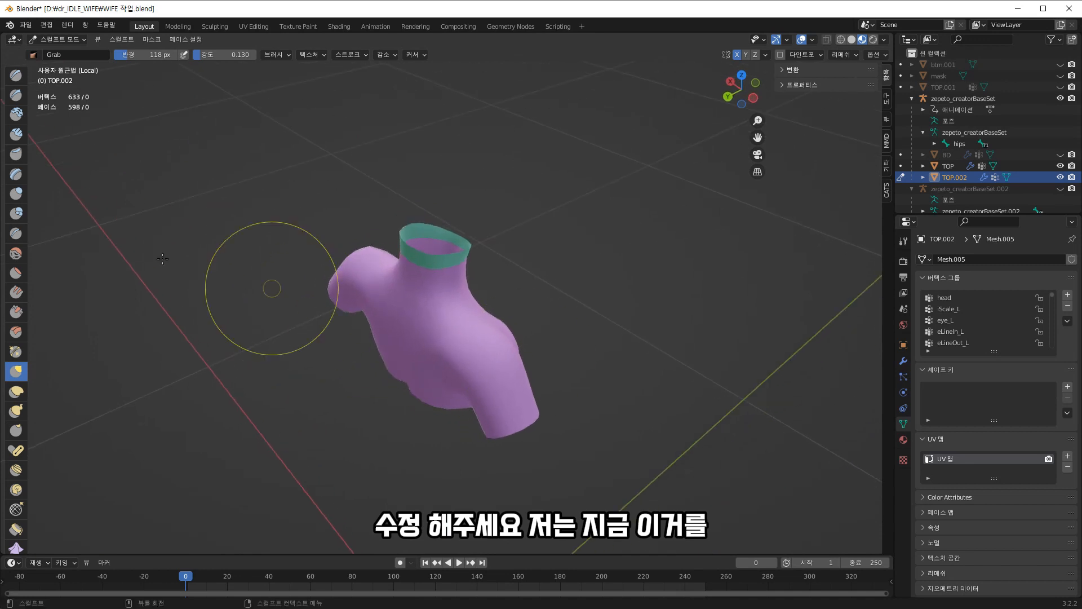
scroll(361, 361, "up", 4)
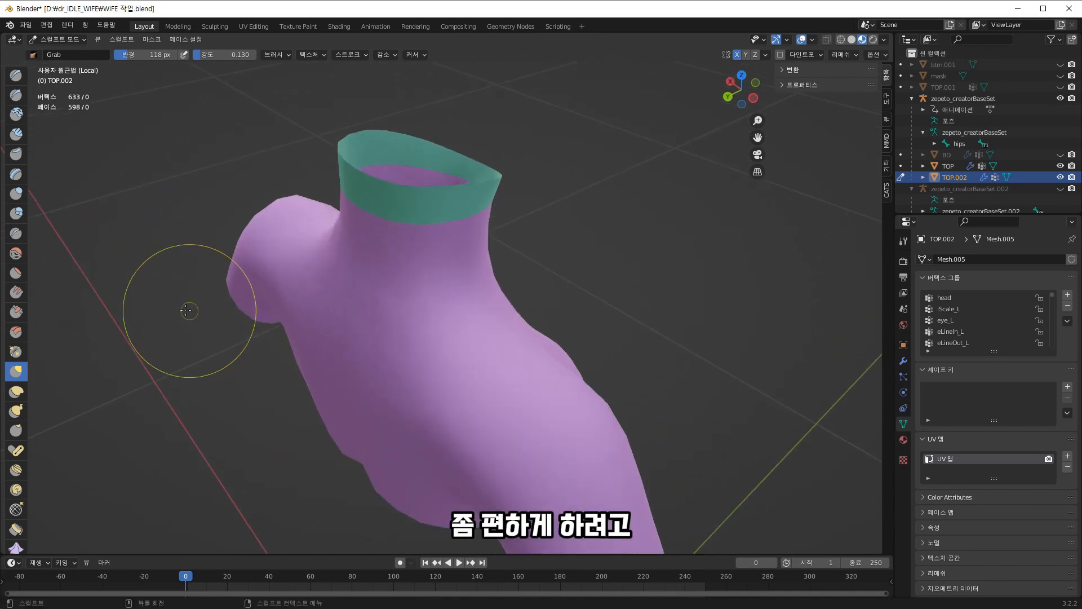
key("shift+s")
middle_click_drag(186, 310, 275, 344)
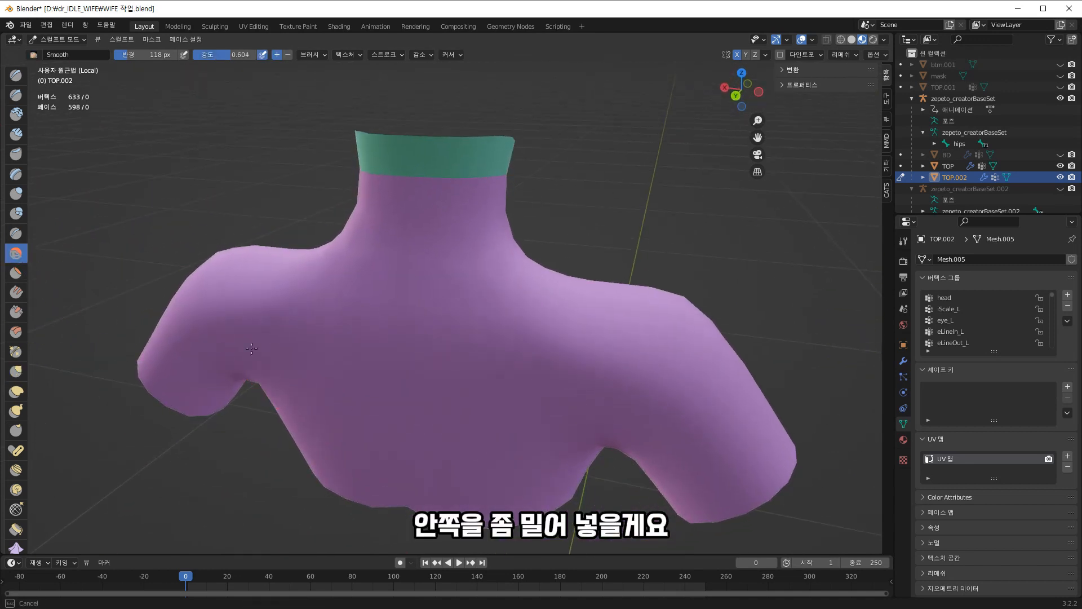
left_click_drag(252, 348, 323, 426)
left_click_drag(270, 326, 326, 355)
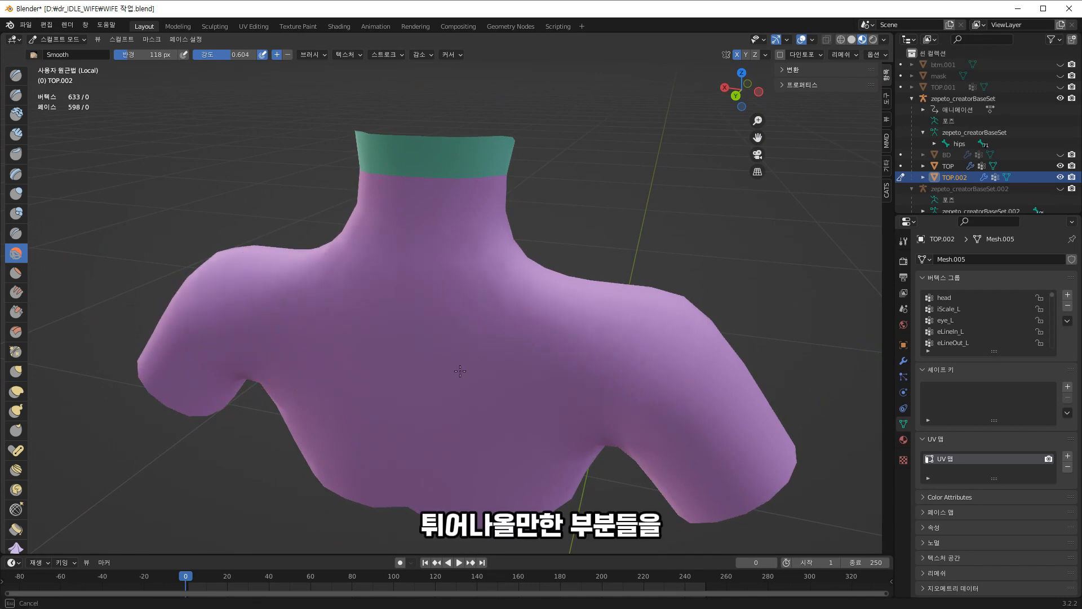
middle_click_drag(454, 490, 412, 378)
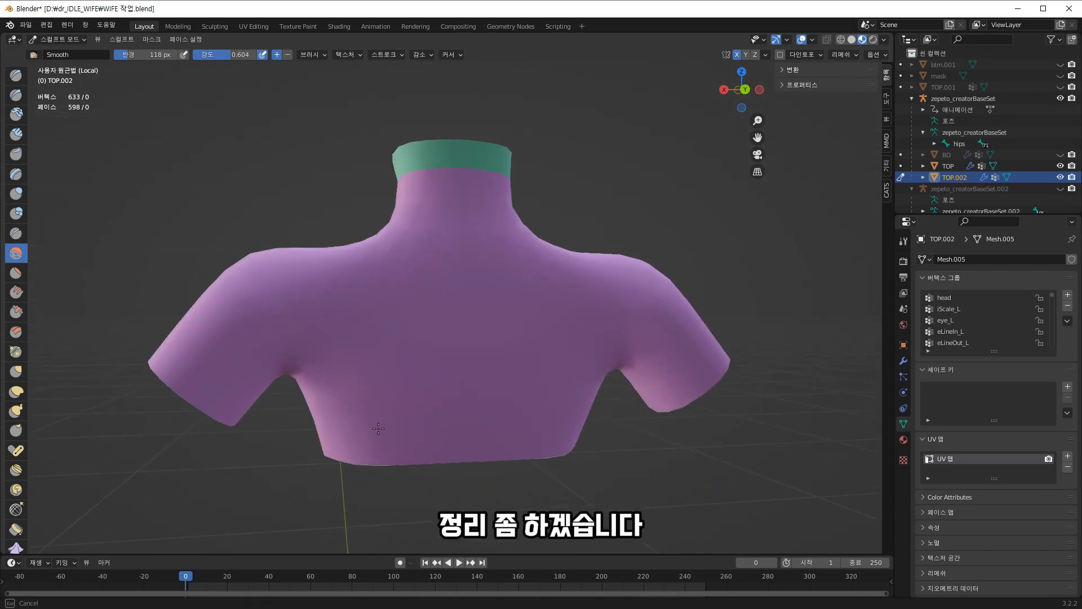
left_click_drag(539, 430, 513, 445)
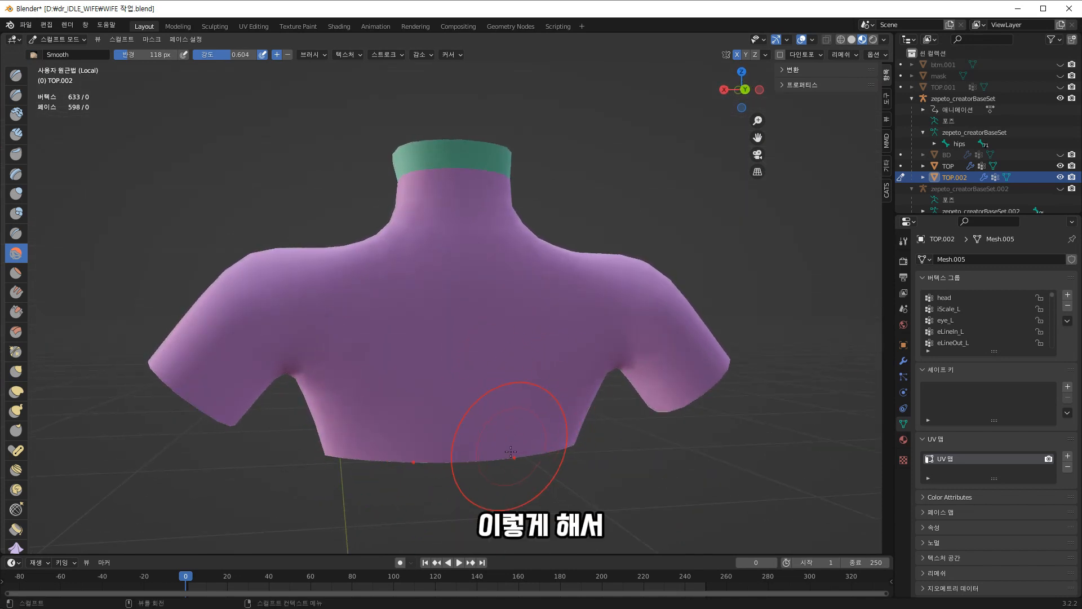
- Pull the body part's armpits and the sides of its back inward with the symmetrical Grab brush
scroll(513, 445, "down", 2)
middle_click_drag(514, 445, 363, 445)
scroll(381, 445, "up", 4)
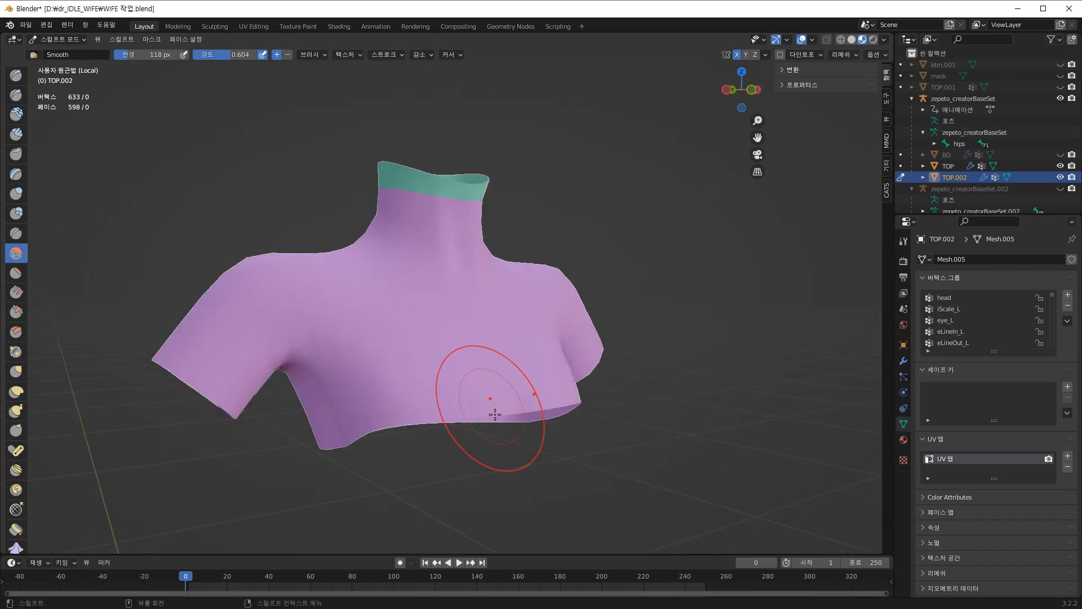
key("KP_1")
key("Tab")
key("Tab")
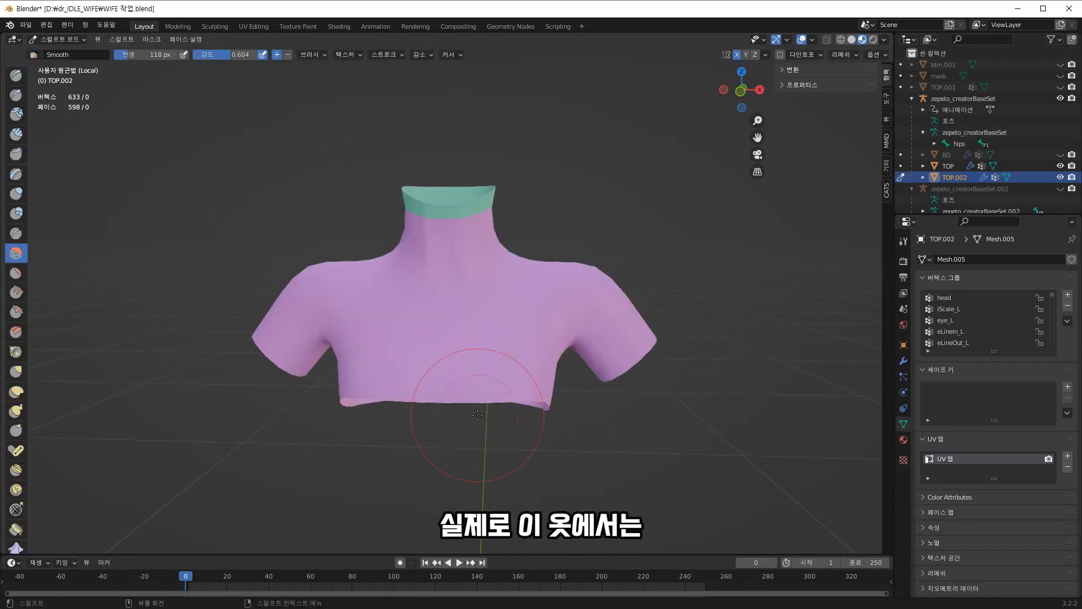
key("KP_1")
scroll(316, 365, "up", 2)
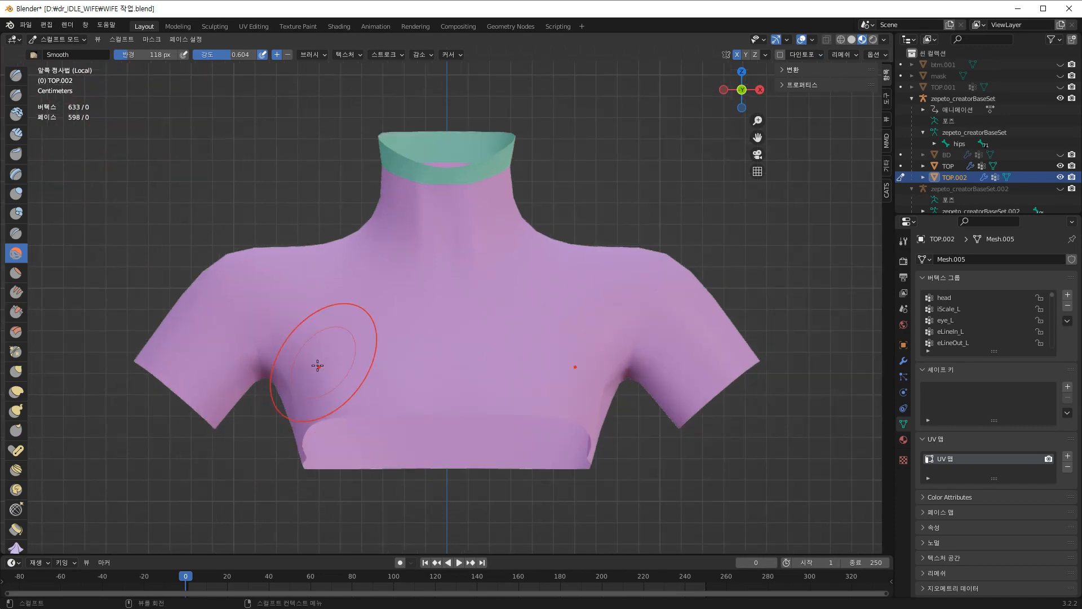
left_click(16, 371)
scroll(212, 367, "up", 2)
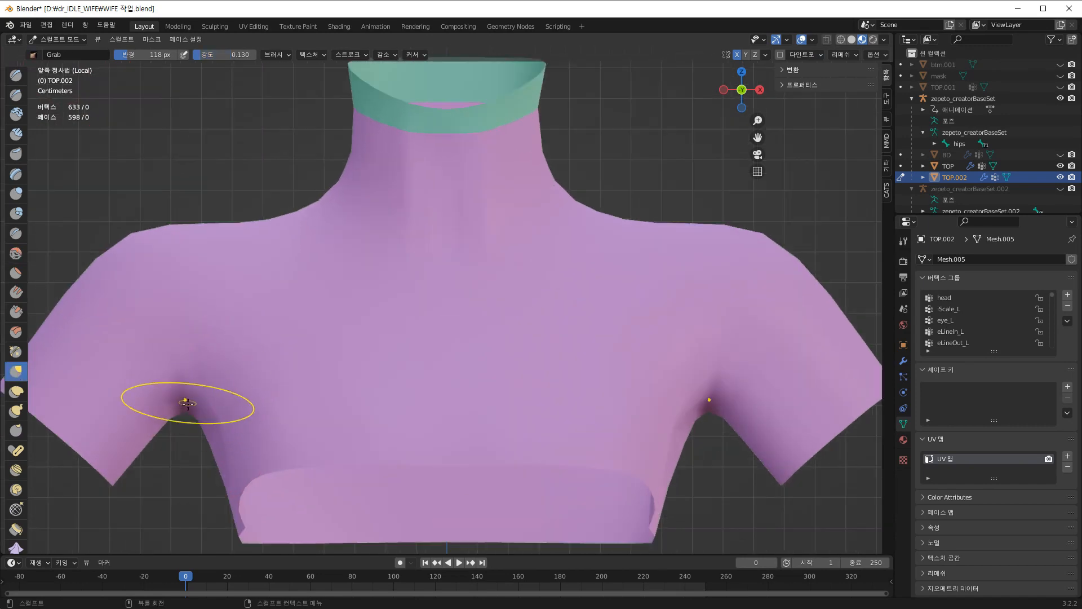
scroll(188, 398, "down", 2)
left_click_drag(269, 376, 277, 361)
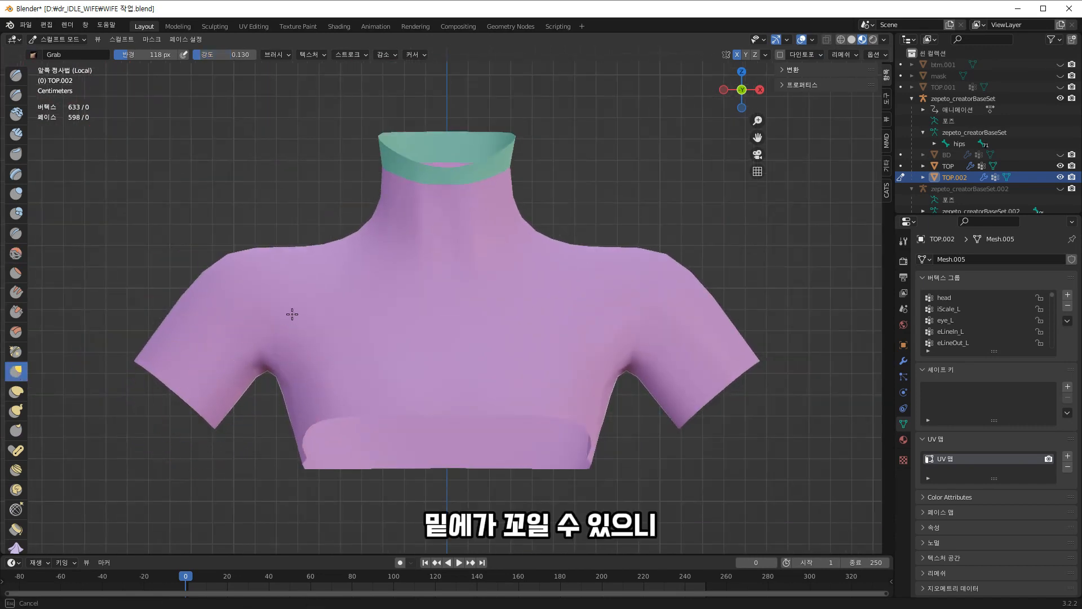
left_click_drag(302, 292, 277, 358)
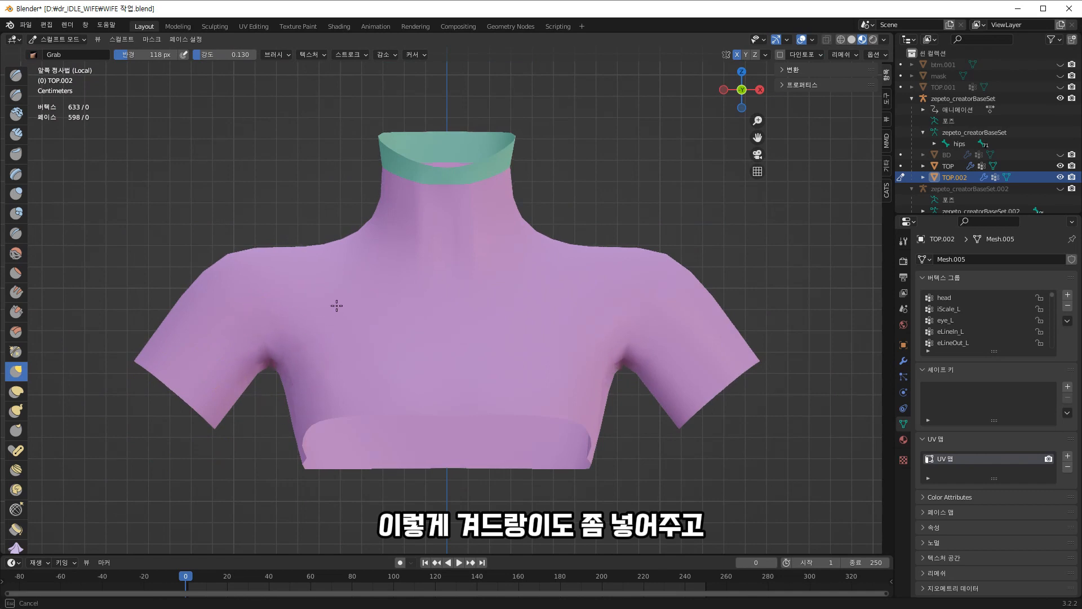
middle_click_drag(337, 306, 620, 411)
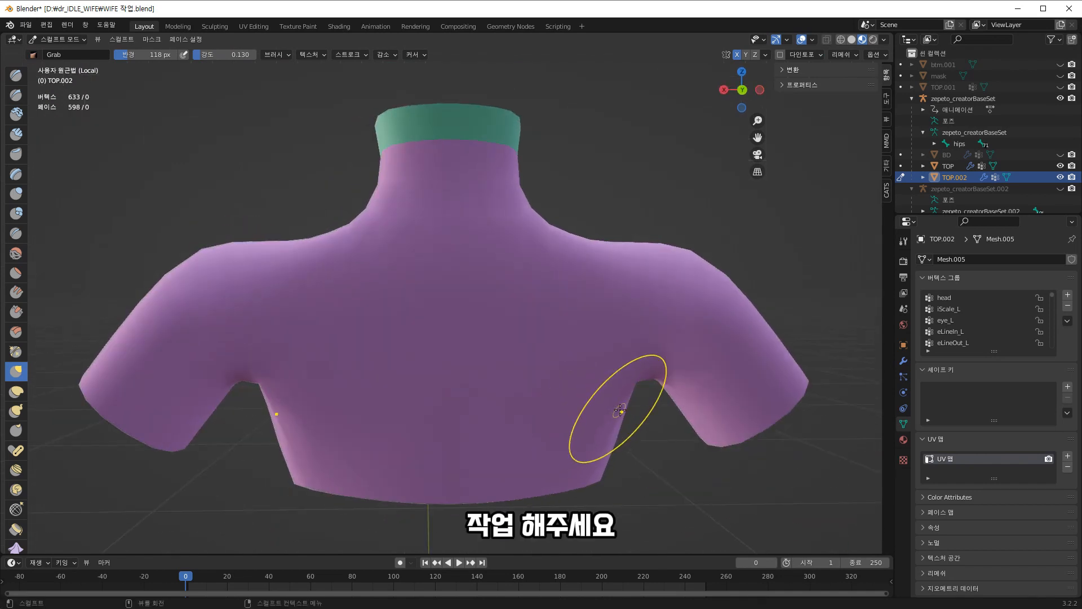
left_click_drag(587, 398, 575, 432)
- Select the Smooth brush, turn on the wireframe overlay and examine the body part's mesh from the back, underside and front
left_click(16, 253)
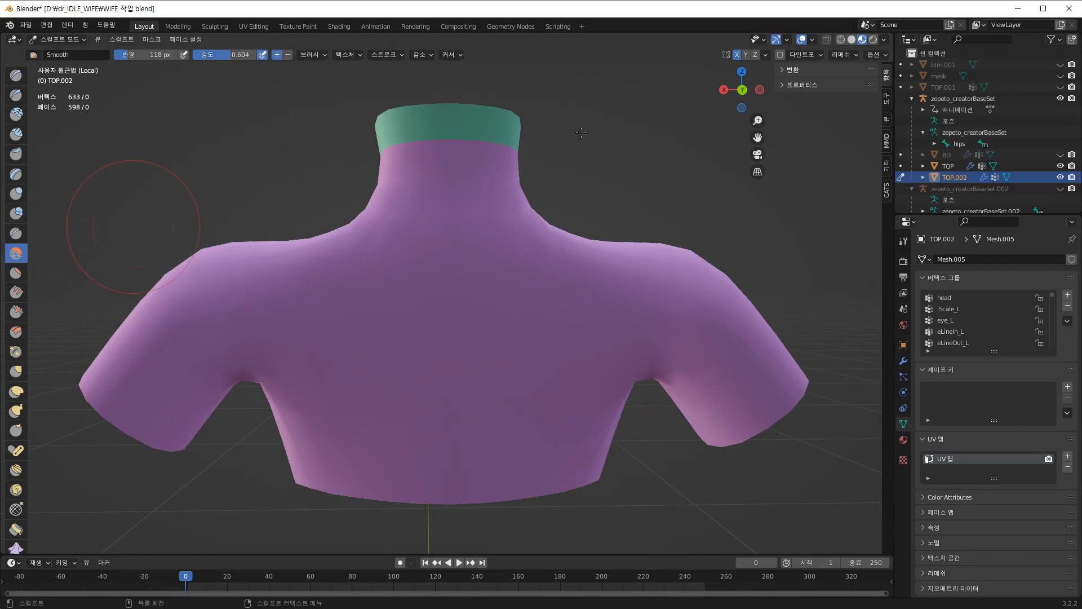
left_click(812, 40)
left_click(743, 244)
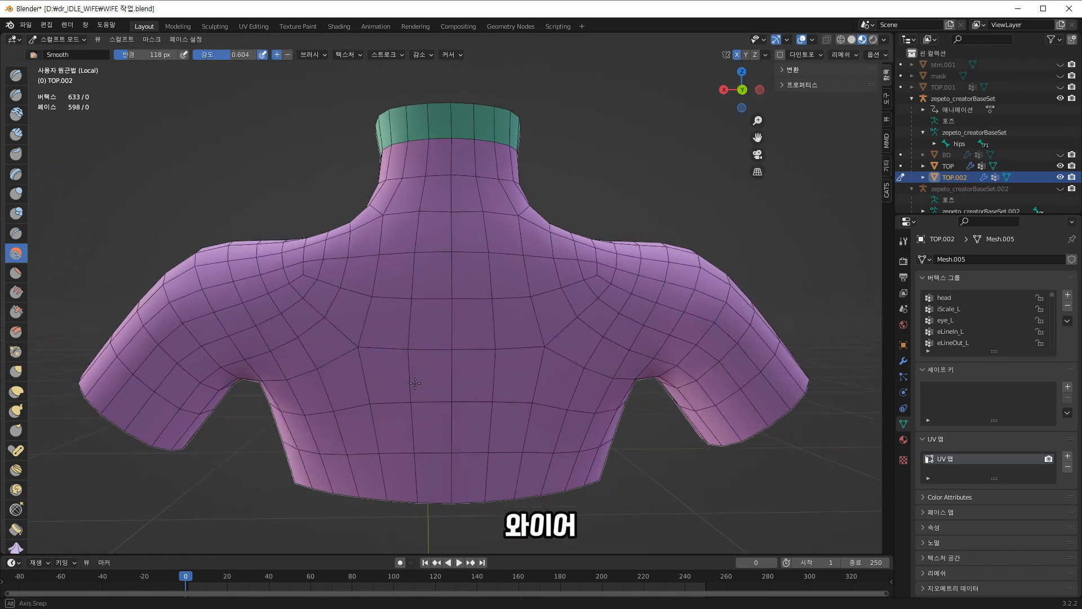
middle_click_drag(411, 378, 480, 287)
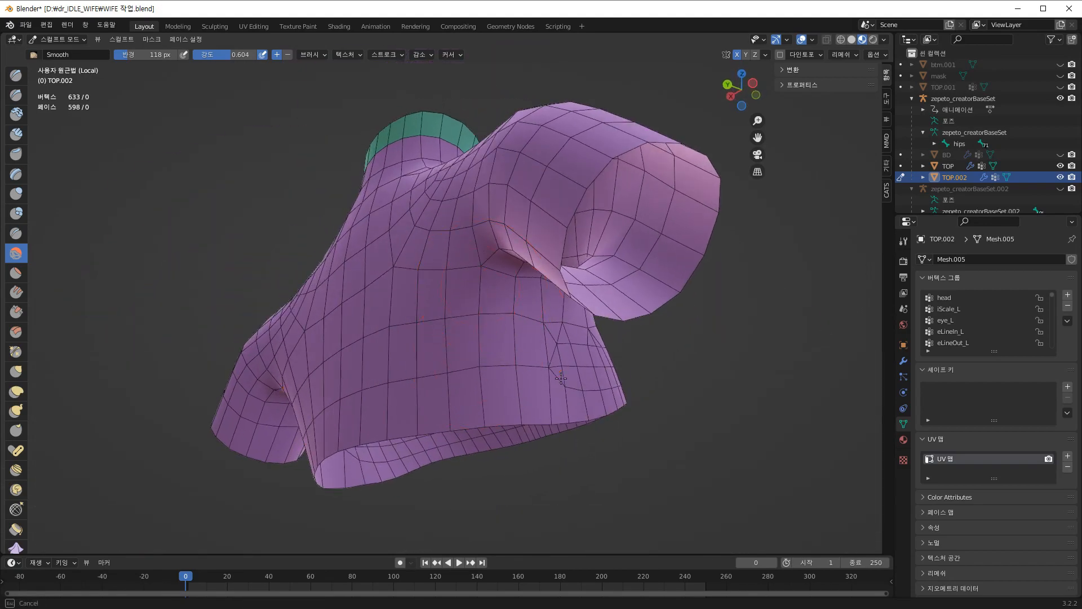
middle_click_drag(355, 401, 289, 398)
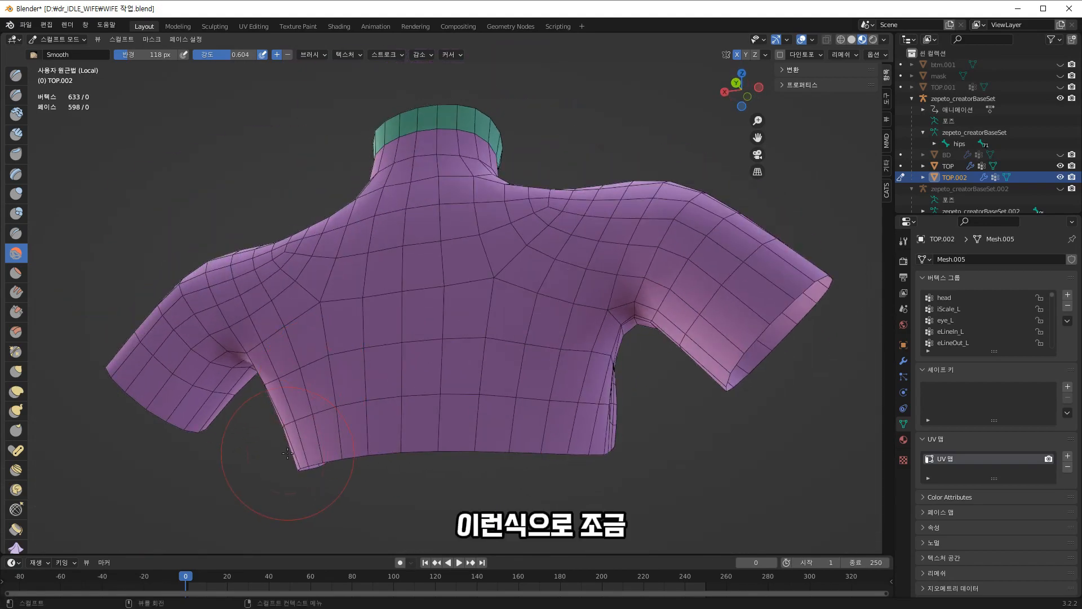
mouse_move(254, 471)
middle_mouse_down()
mouse_move(650, 489)
mouse_move(824, 520)
middle_mouse_up()
- Return to Object Mode, leave local view and join the TOP mesh with the TOP.002 body part
left_click(59, 42)
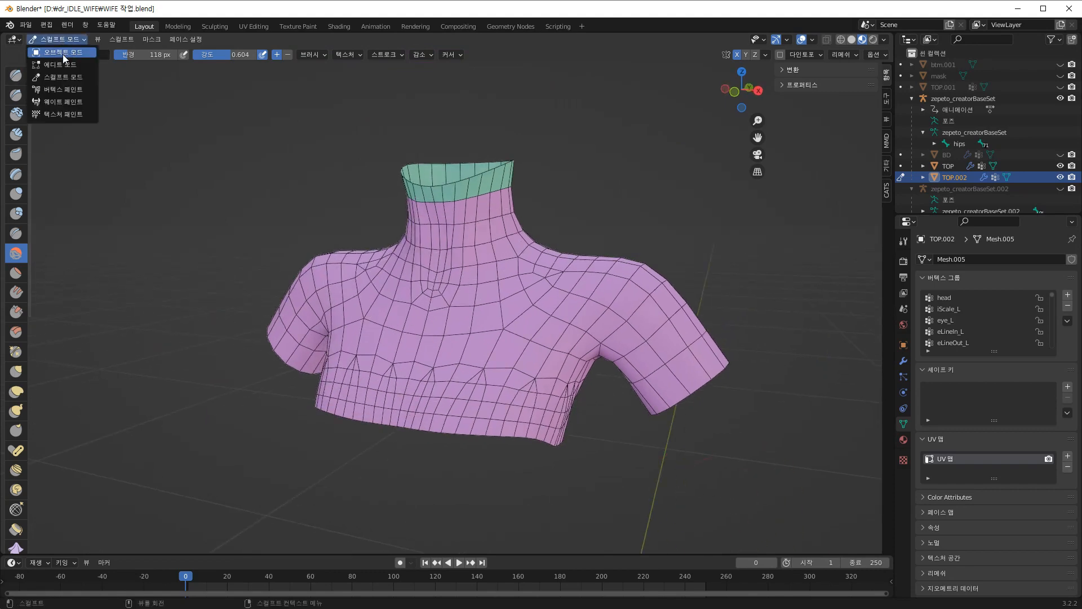
left_click(60, 52)
key("KP_Divide")
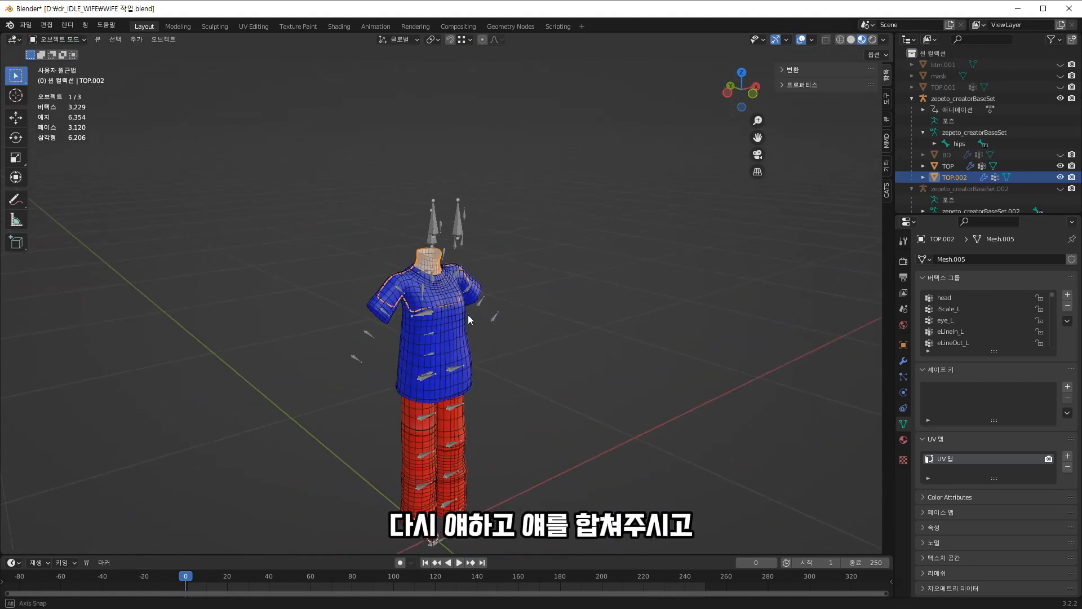
left_click(948, 165, "ctrl")
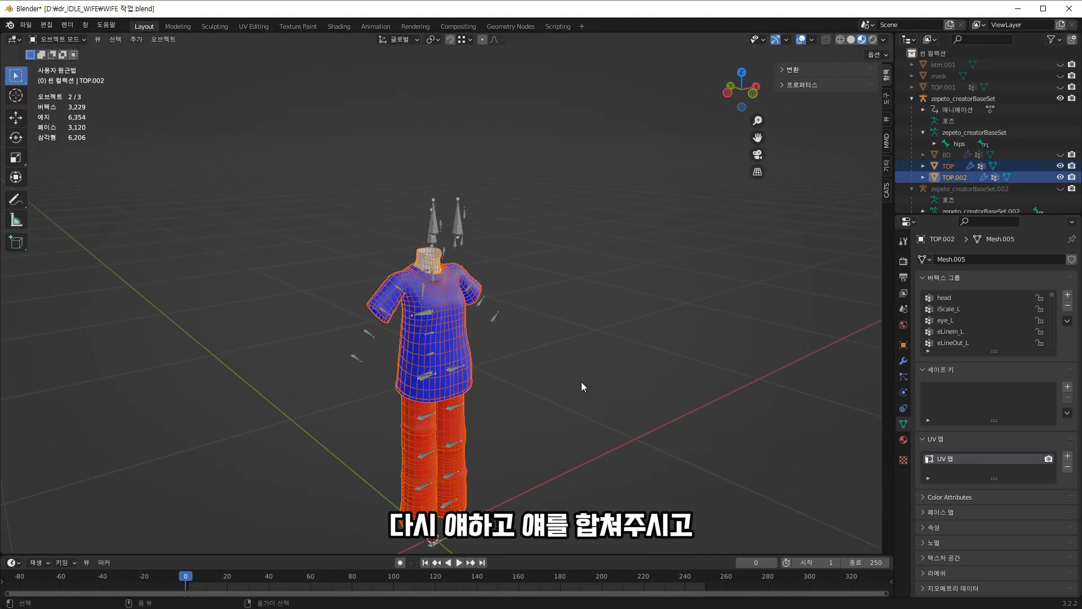
key("ctrl+j")
- Unhide the mask object and select it together with the joined TOP.002 mesh and the zepeto_creatorBaseSet armature
scroll(733, 279, "up", 4)
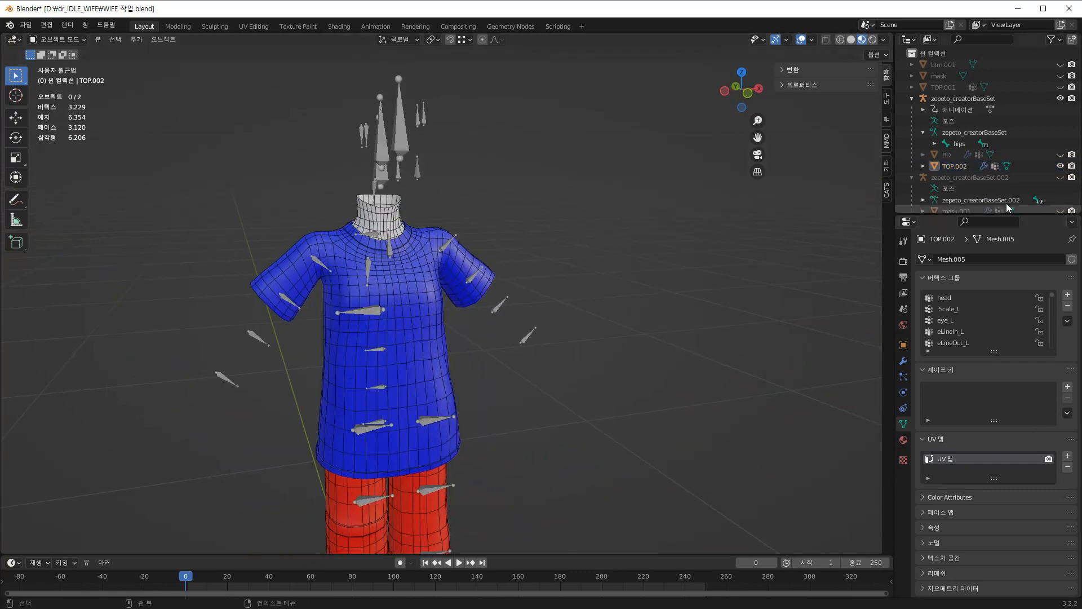
left_click(957, 144, "ctrl")
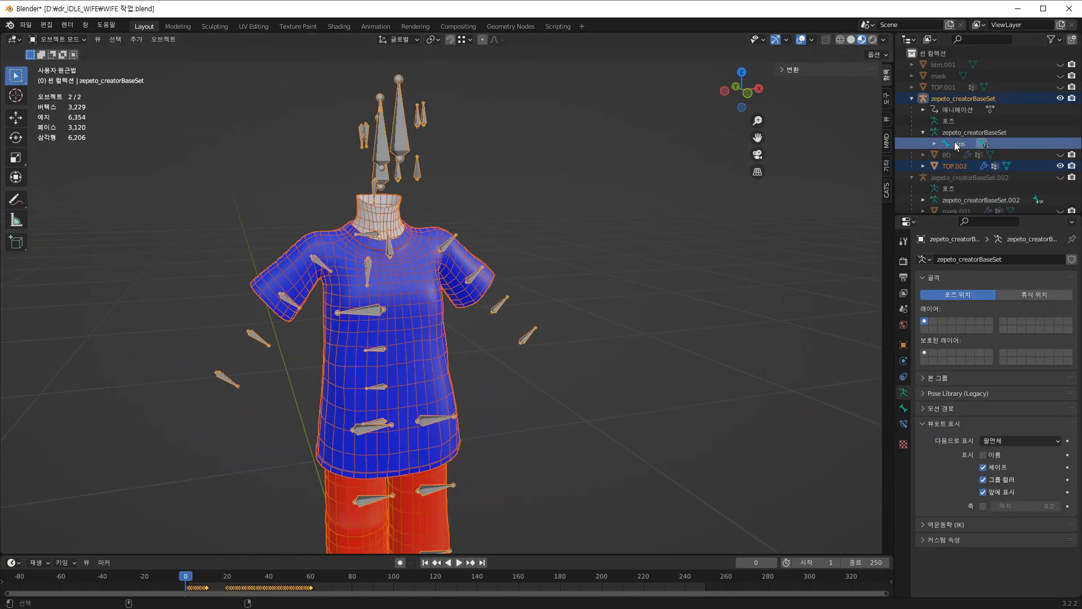
left_click(1061, 76)
left_click(939, 75, "ctrl")
- Export the selected objects as FBX into the Unity project's Assets\Contents\DR_0201_24 folder, overwriting DR_0201_24.fbx
left_click(26, 28)
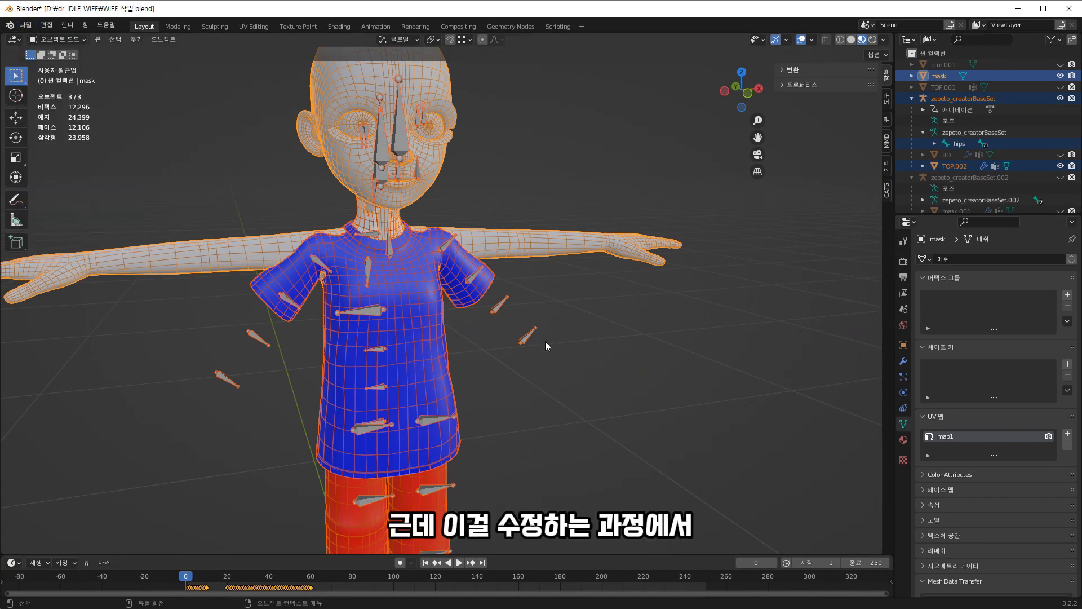
left_click(26, 28)
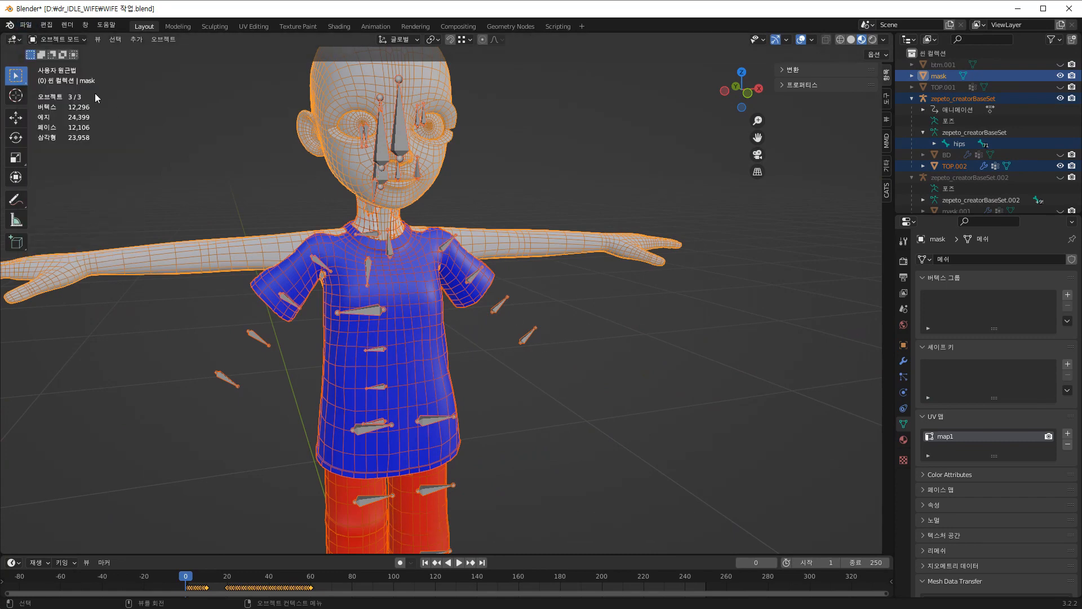
left_click(26, 25)
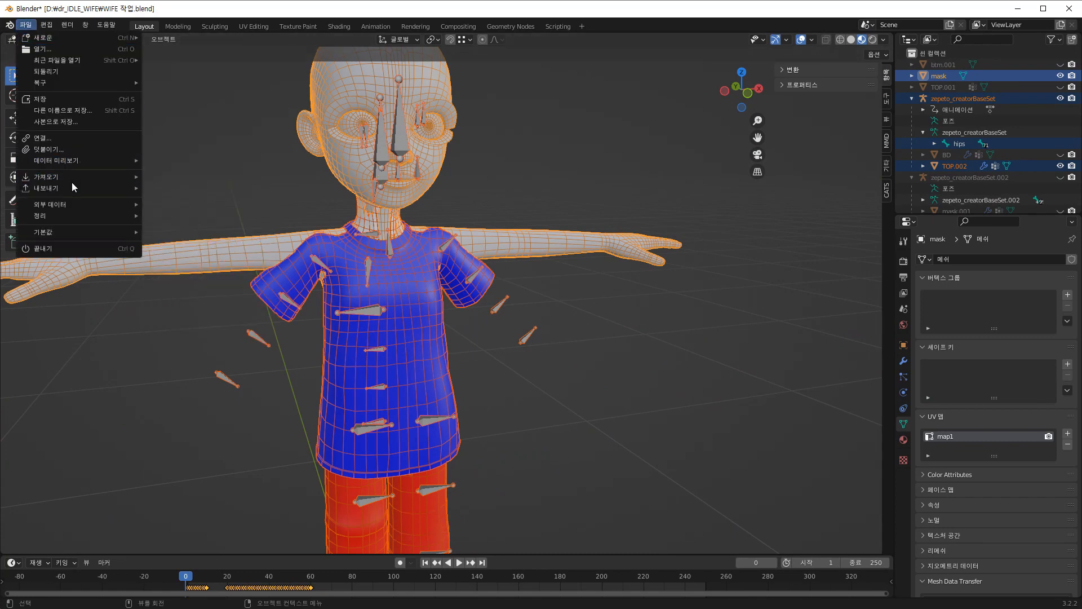
mouse_move(73, 188)
left_click(233, 287)
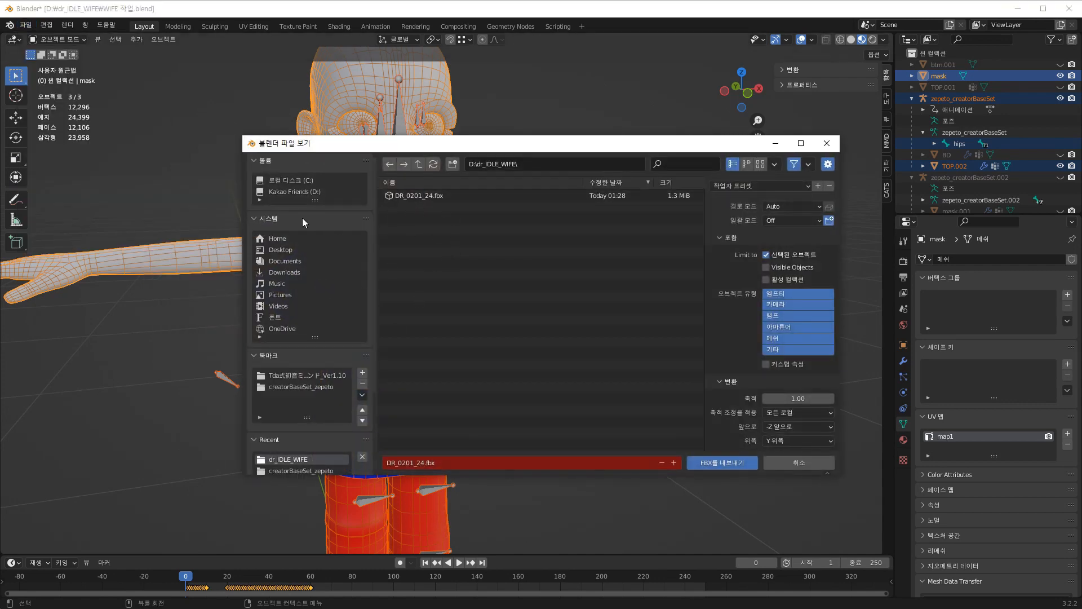
left_click(281, 192)
double_click(445, 229)
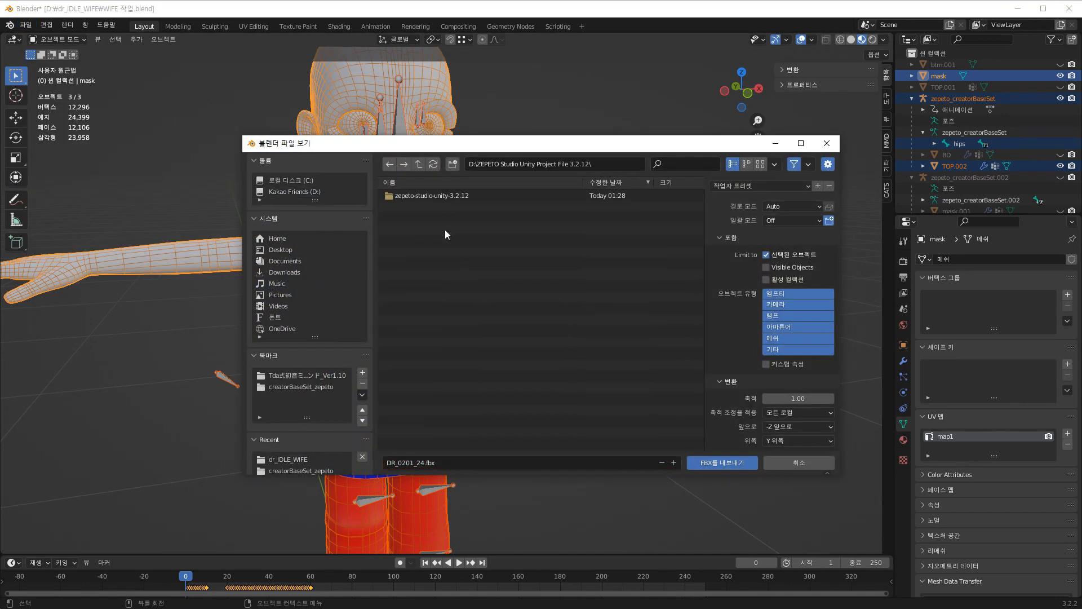
double_click(418, 195)
double_click(413, 240)
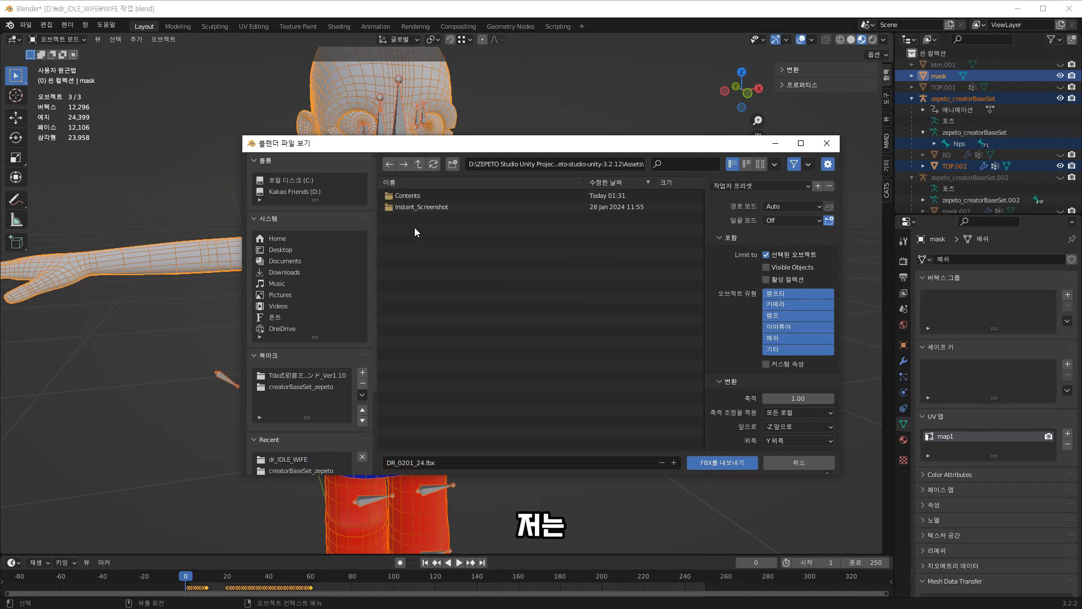
double_click(416, 197)
double_click(410, 197)
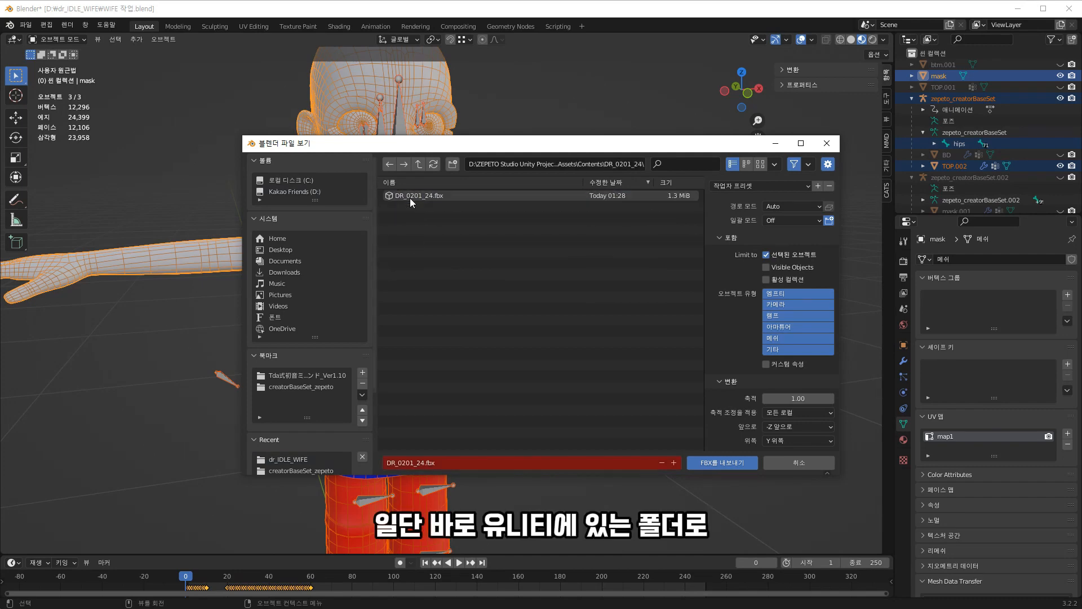
double_click(410, 198)
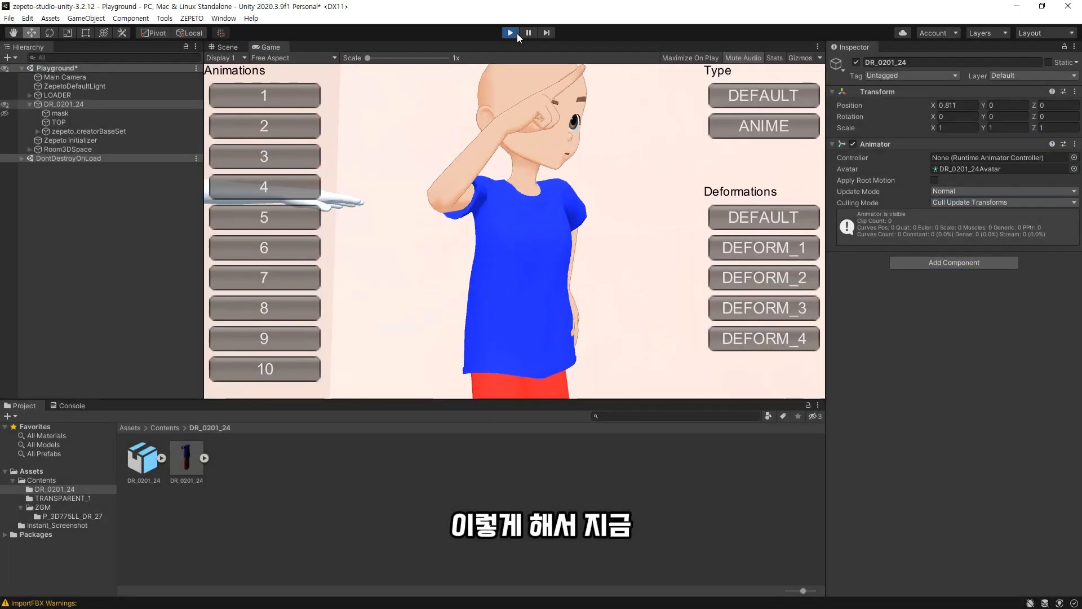
- In Unity, stop the play test and convert the updated DR_0201_24 model to ZEPETO style
left_click(512, 33)
left_click(144, 466)
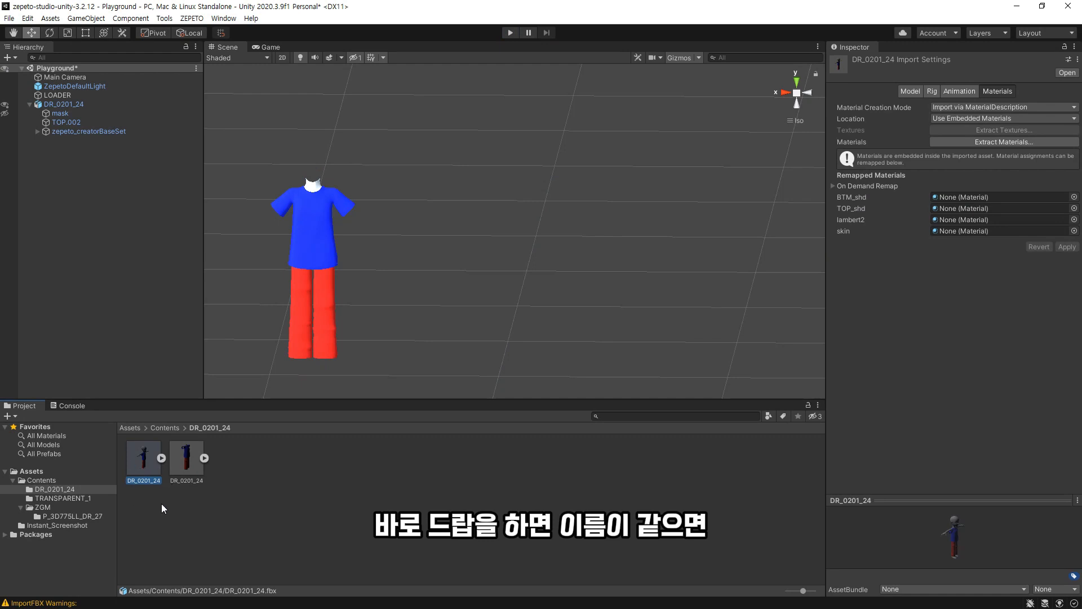
right_click(142, 468)
mouse_move(203, 379)
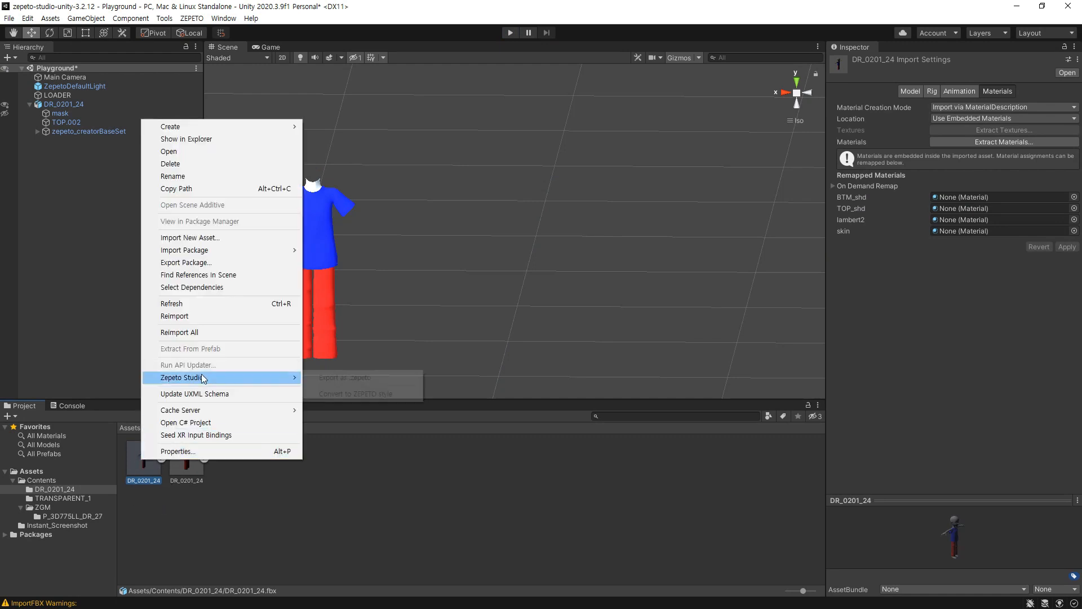
left_click(338, 393)
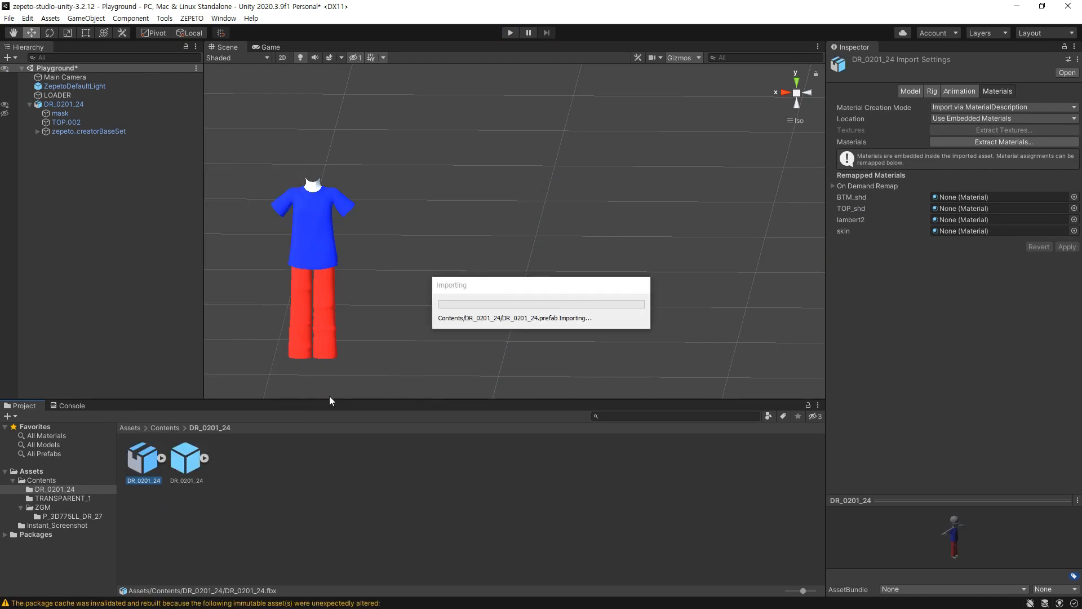
- Check the ClothesDress assignment on the LOADER object and start the play test
left_click(57, 95)
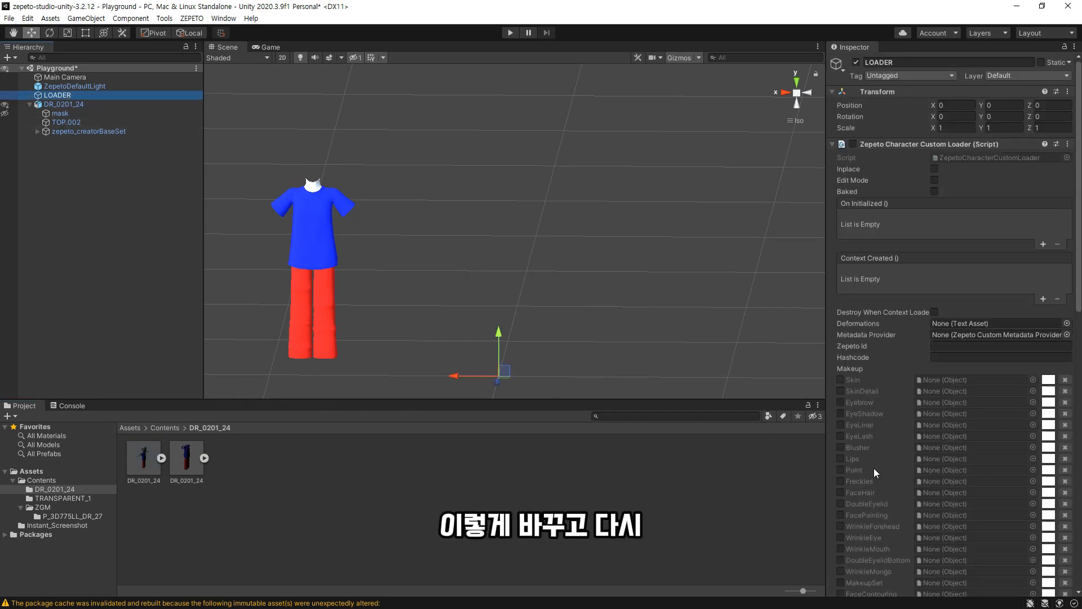
scroll(875, 472, "down", 9)
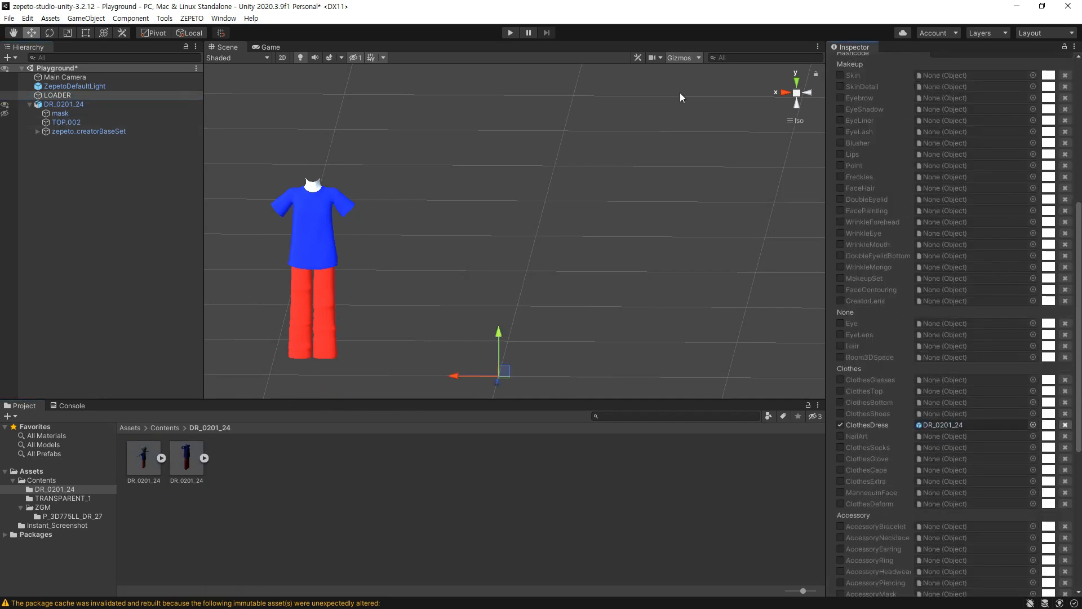
key("ctrl+p")
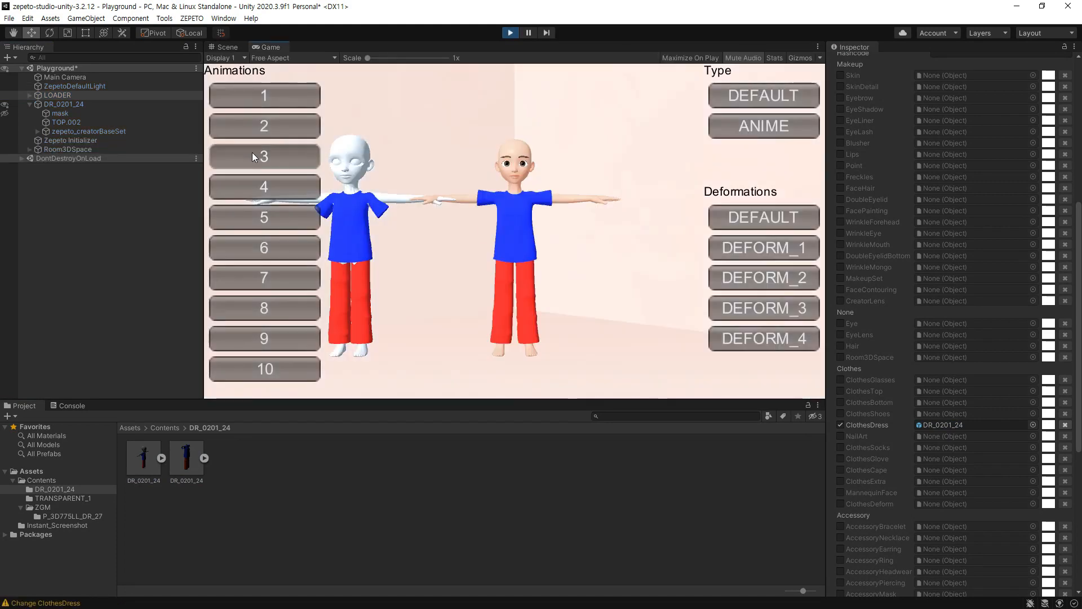
- Play animations 3, 4, 6 and 1, examine the outfit for body poke-through from several angles, and stop the play test
left_click(253, 153)
left_click_drag(537, 226, 596, 262)
scroll(642, 236, "up", 5)
left_click_drag(642, 236, 553, 204)
left_click(274, 194)
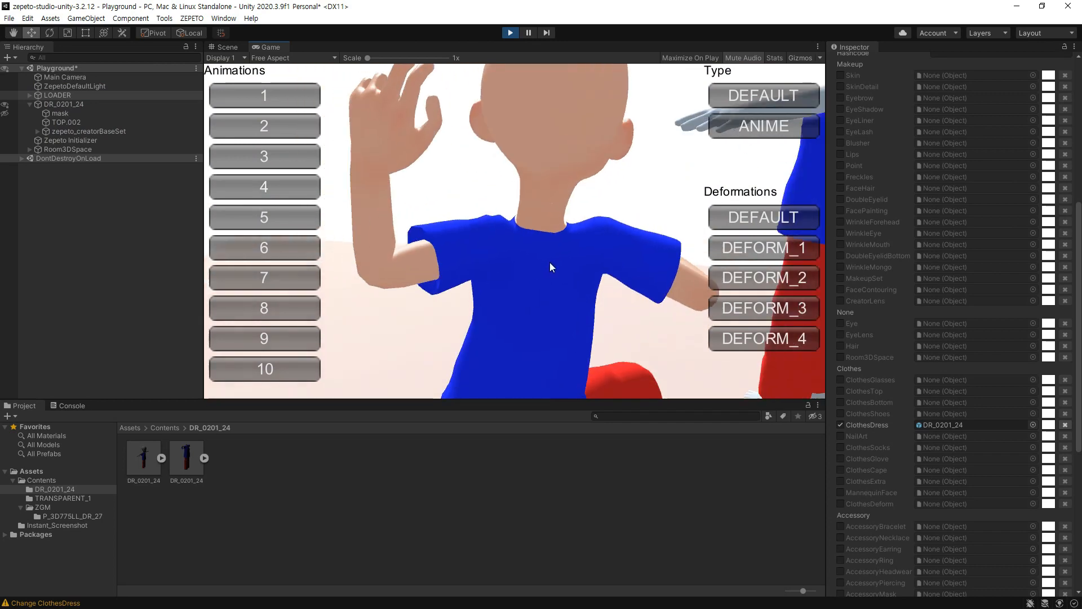
mouse_move(614, 262)
left_mouse_down()
mouse_move(343, 266)
mouse_move(676, 256)
mouse_move(410, 263)
mouse_move(652, 262)
mouse_move(617, 255)
left_mouse_up()
left_click(292, 251)
left_click(255, 101)
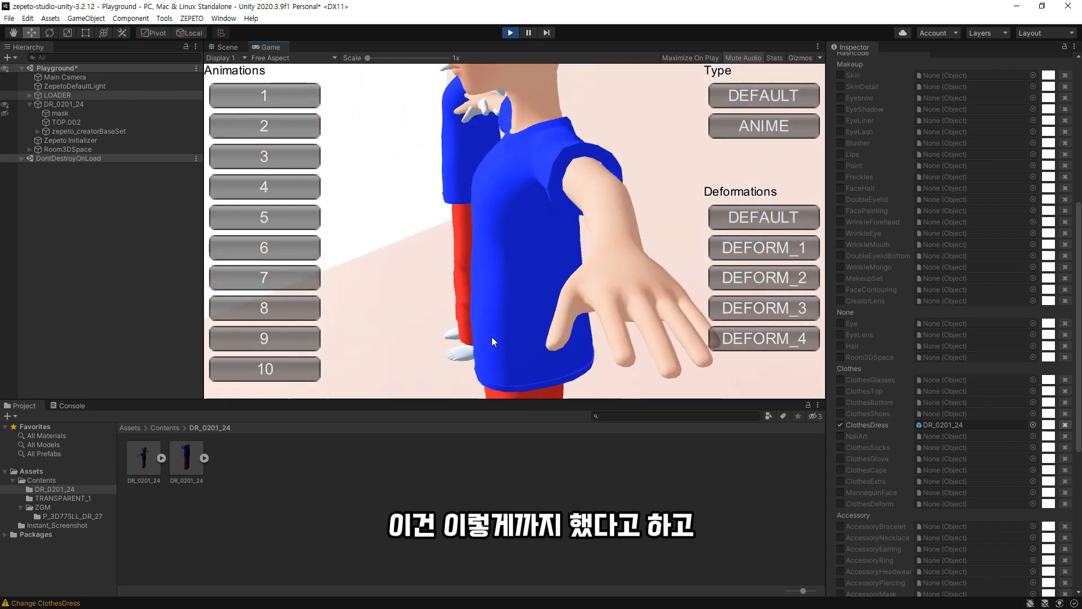
scroll(561, 289, "down", 5)
left_click_drag(508, 248, 662, 248)
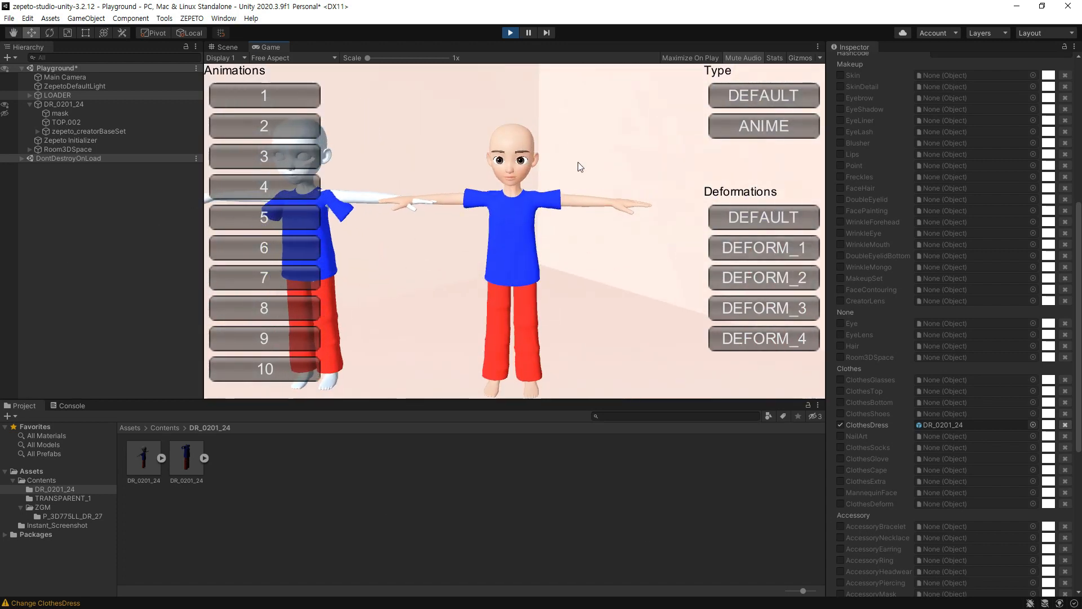
left_click(511, 33)
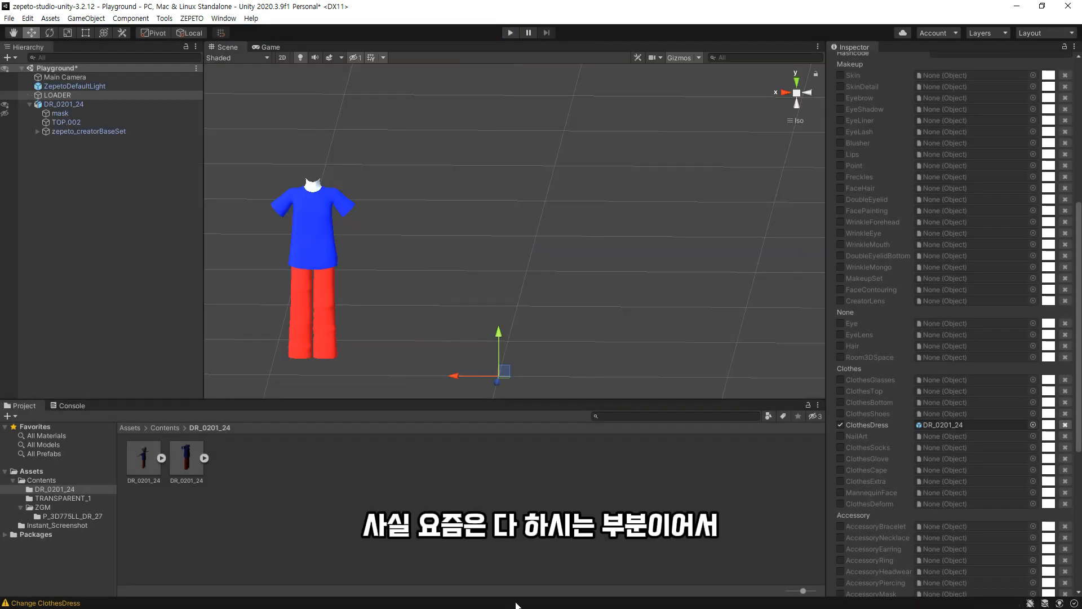
- Switch to Blender, hide the mask object and clear the selection
key("super")
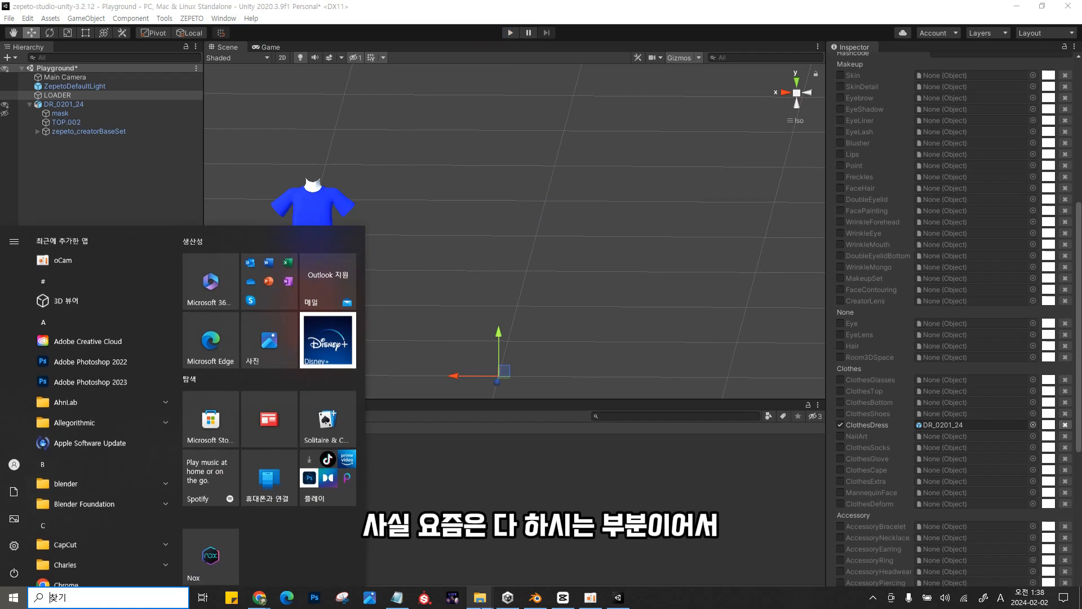
left_click(536, 598)
scroll(526, 400, "up", 3)
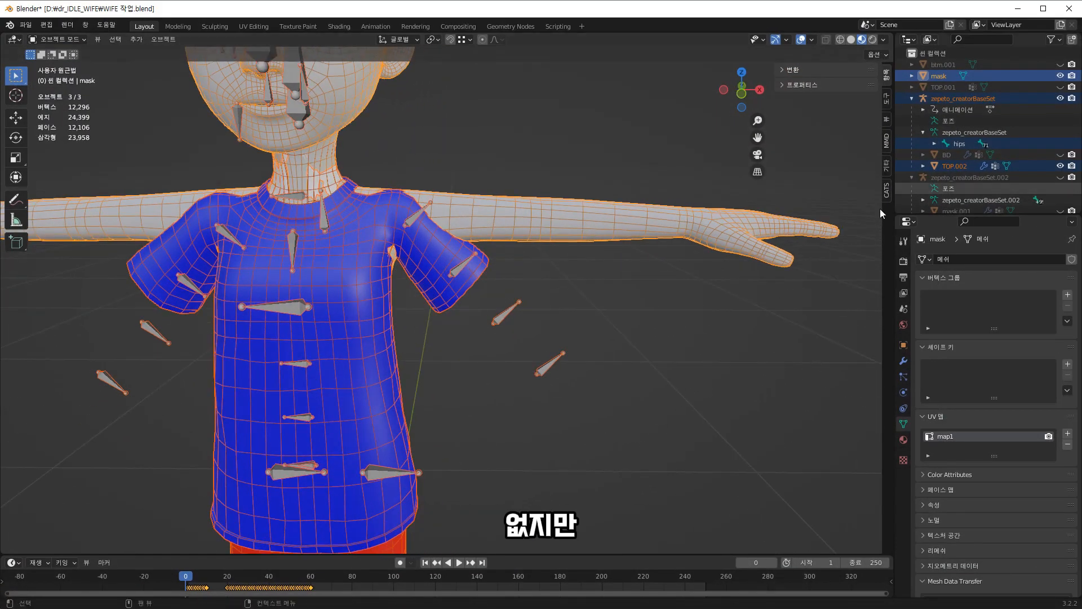
left_click(1061, 76)
left_click(654, 384)
scroll(652, 380, "down", 3)
middle_click_drag(654, 379, 666, 372)
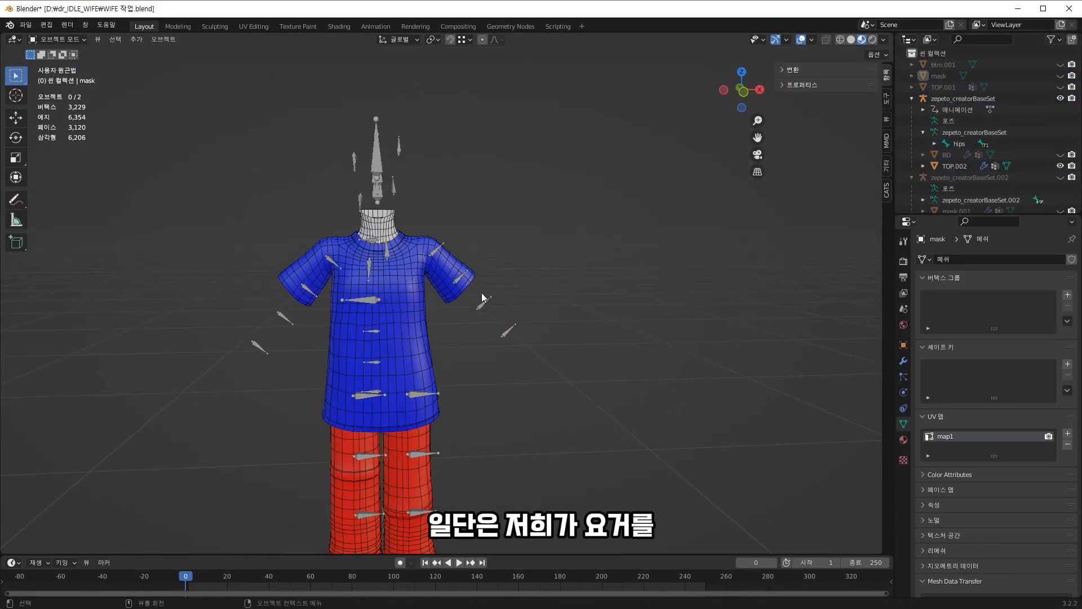
- Enter Edit Mode on the TOP.002 mesh, switch to the UV Editing workspace in front view and select all its geometry
scroll(482, 300, "down", 1)
left_click(403, 280)
key("Tab")
scroll(248, 184, "up", 2)
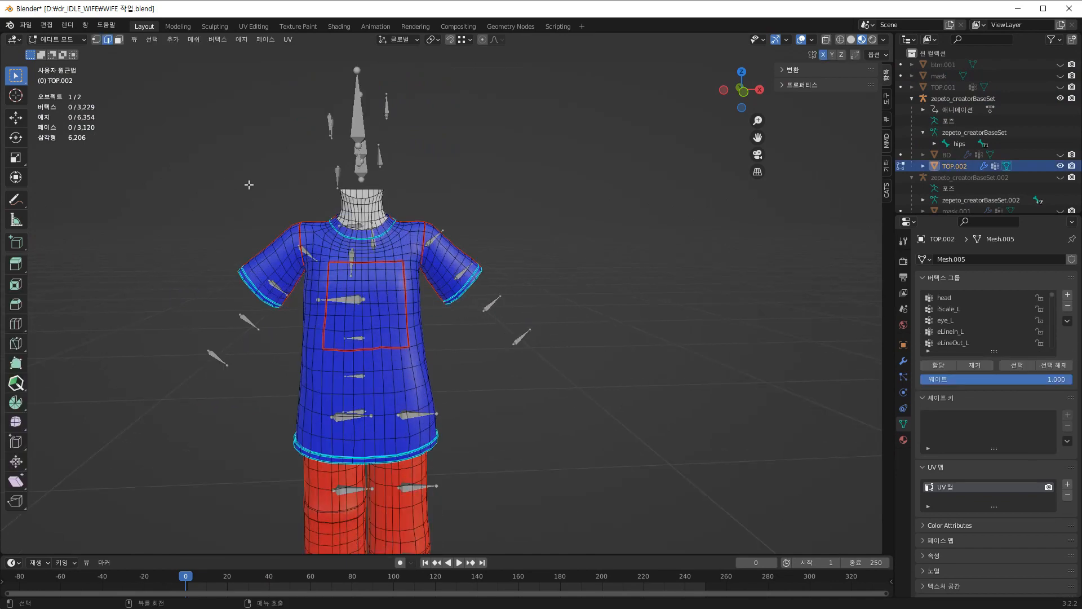
left_click(254, 26)
key("KP_1")
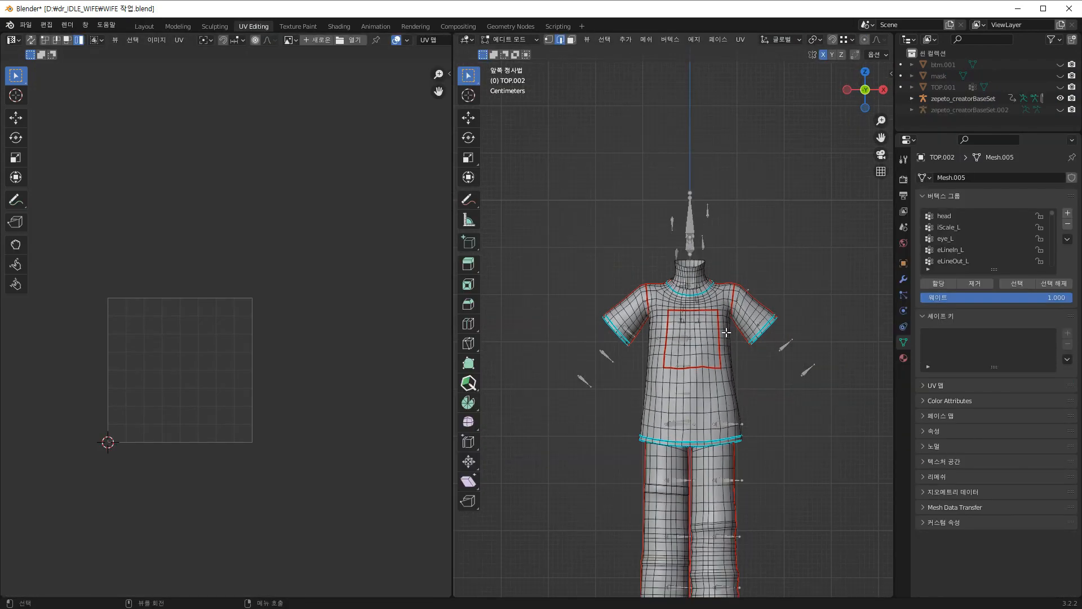
key("a")
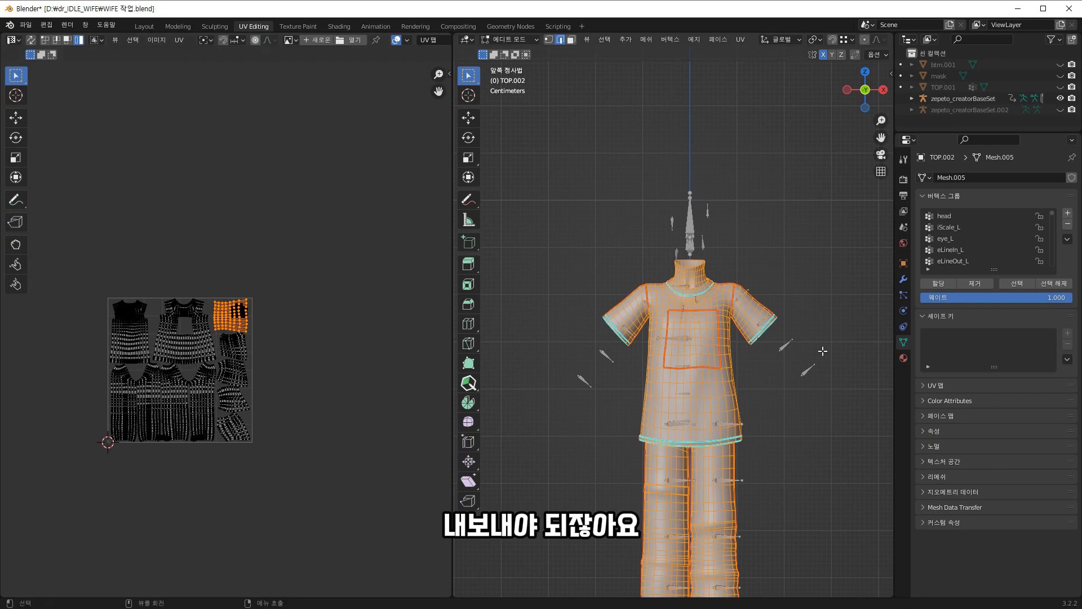
- Deselect the neck faces assigned to the skin material so only the clothing UVs stay selected
left_click(904, 357)
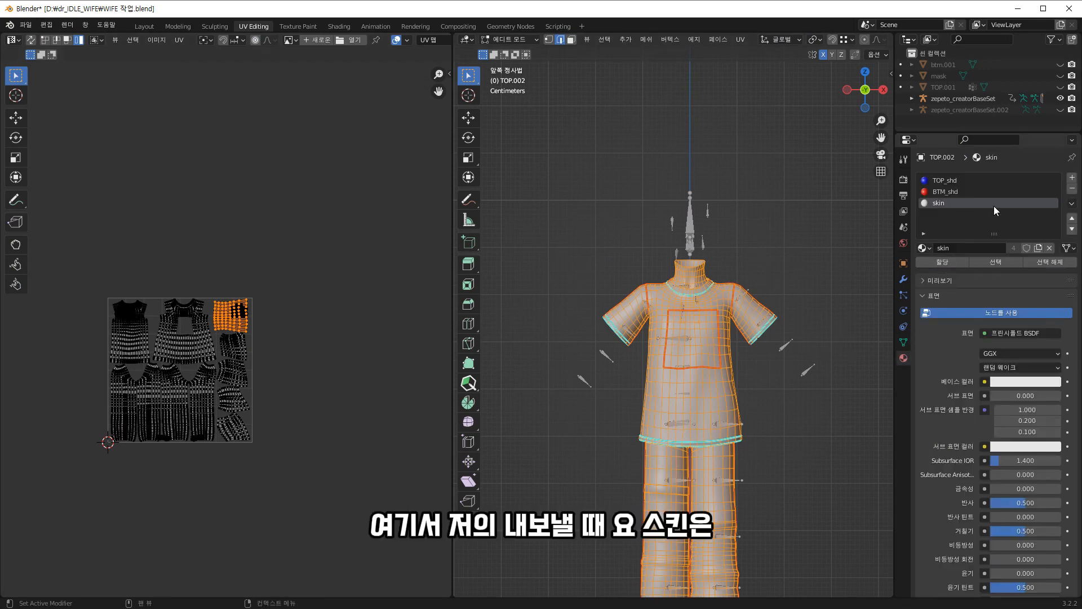
left_click(1051, 262)
scroll(251, 395, "up", 2)
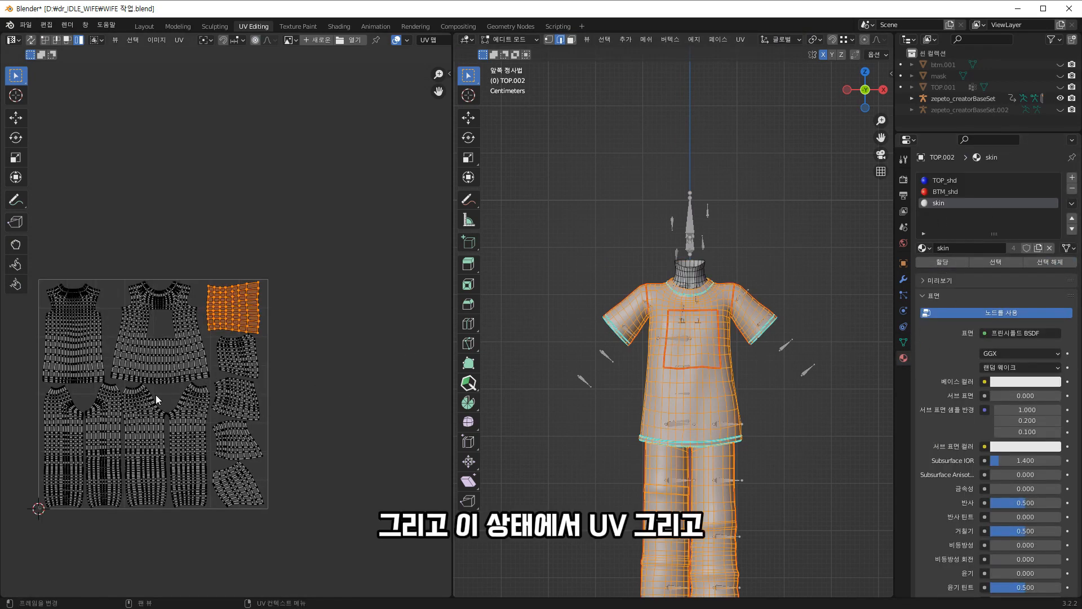
- Export the UV layout as a 1024 × 1024 PNG named UV into the dr_IDLE_WIFE folder
left_click(179, 41)
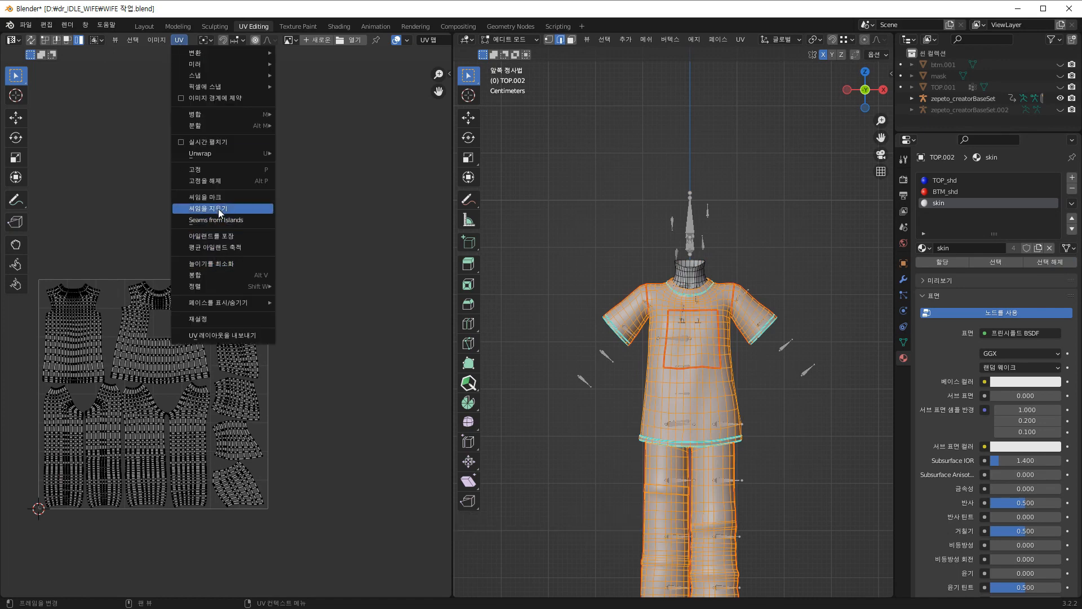
left_click(234, 336)
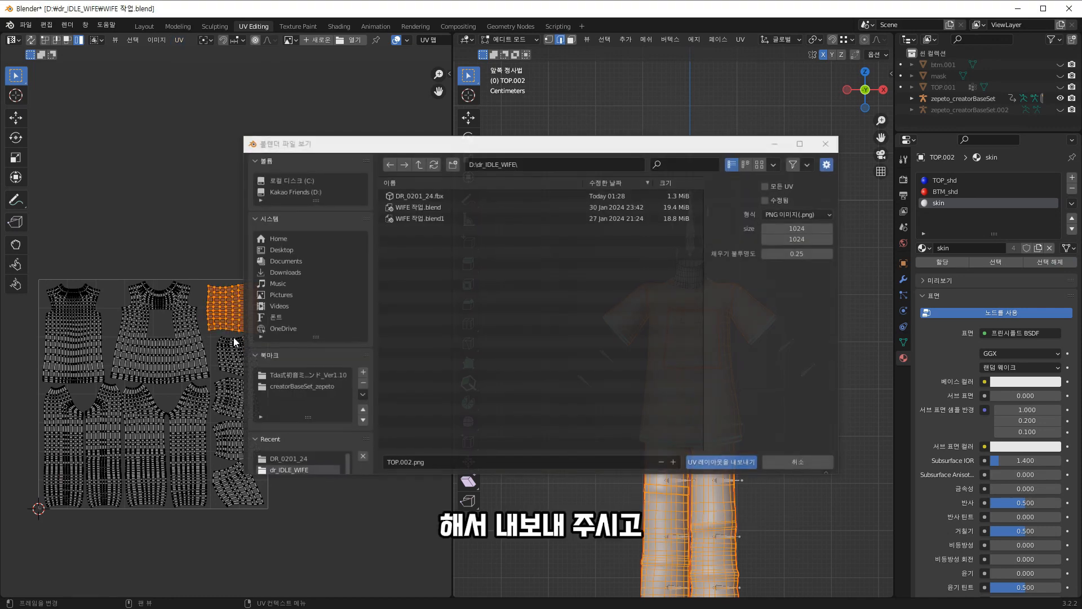
left_click(453, 463)
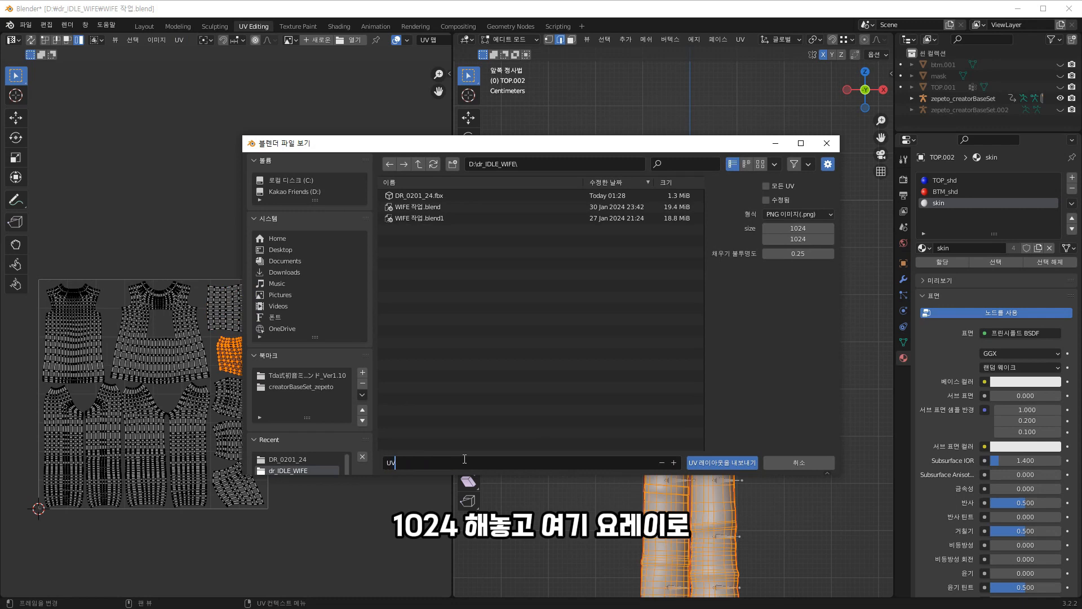
left_click(720, 464)
scroll(230, 133, "down", 2)
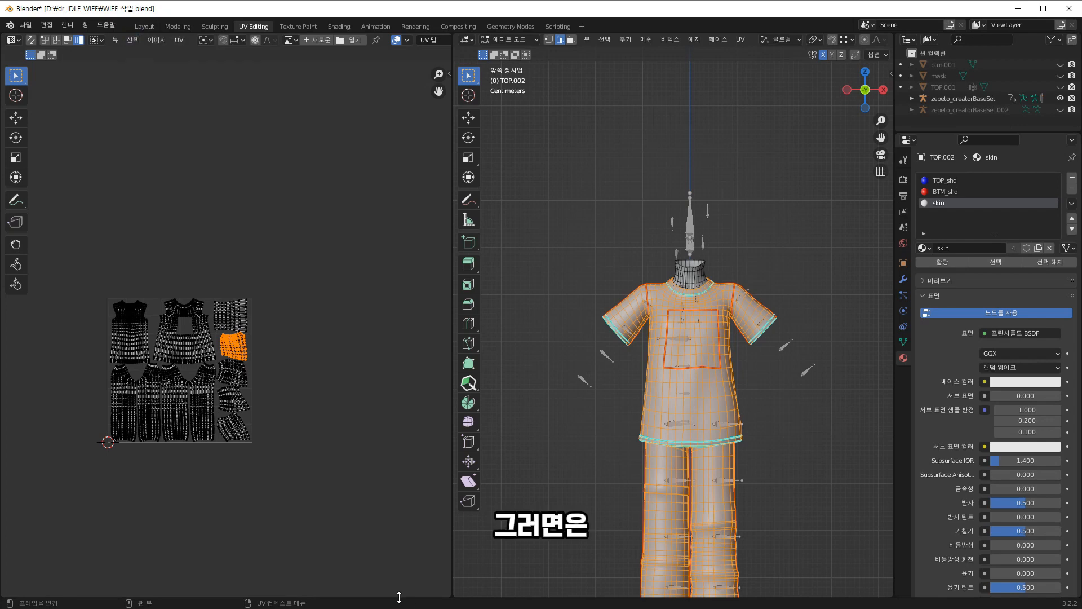
- Switch to Photoshop and open the UV PNG file from the dr_IDLE_WIFE folder
key("super")
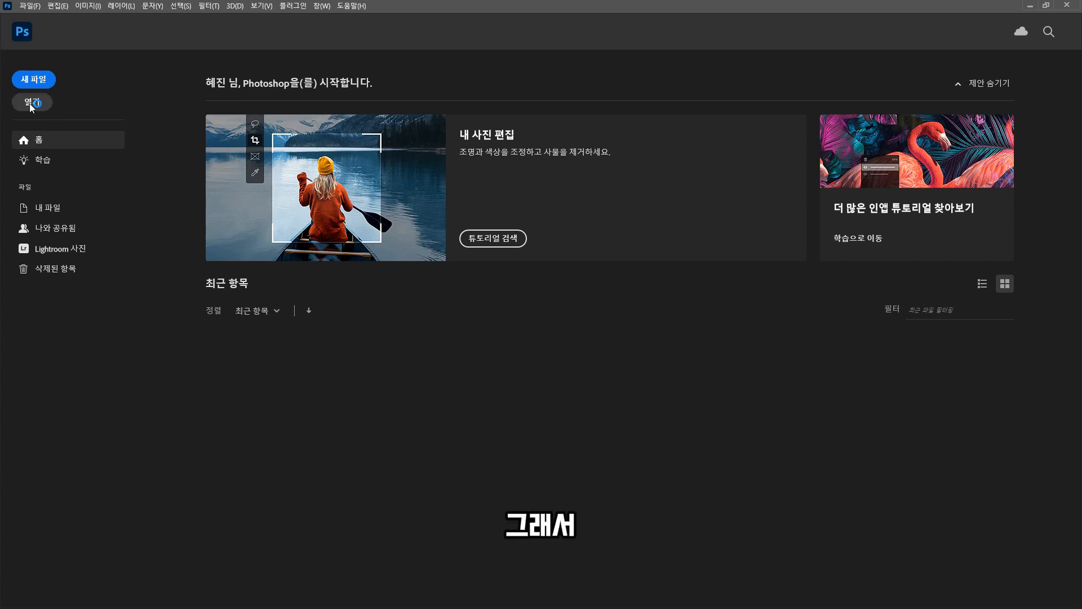
left_click(31, 104)
left_click(112, 28)
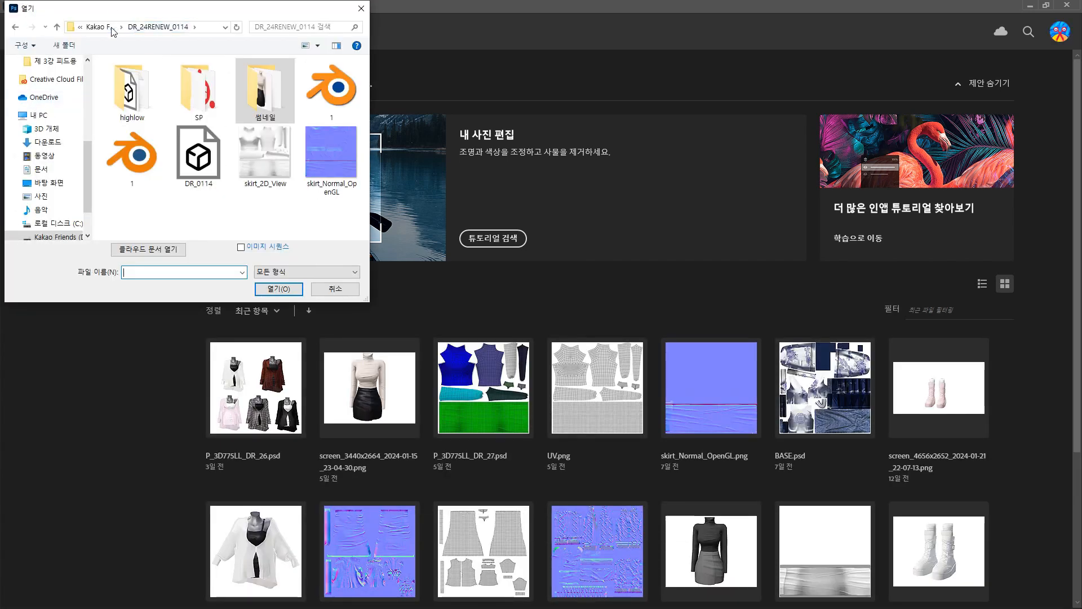
left_click(111, 28)
double_click(137, 162)
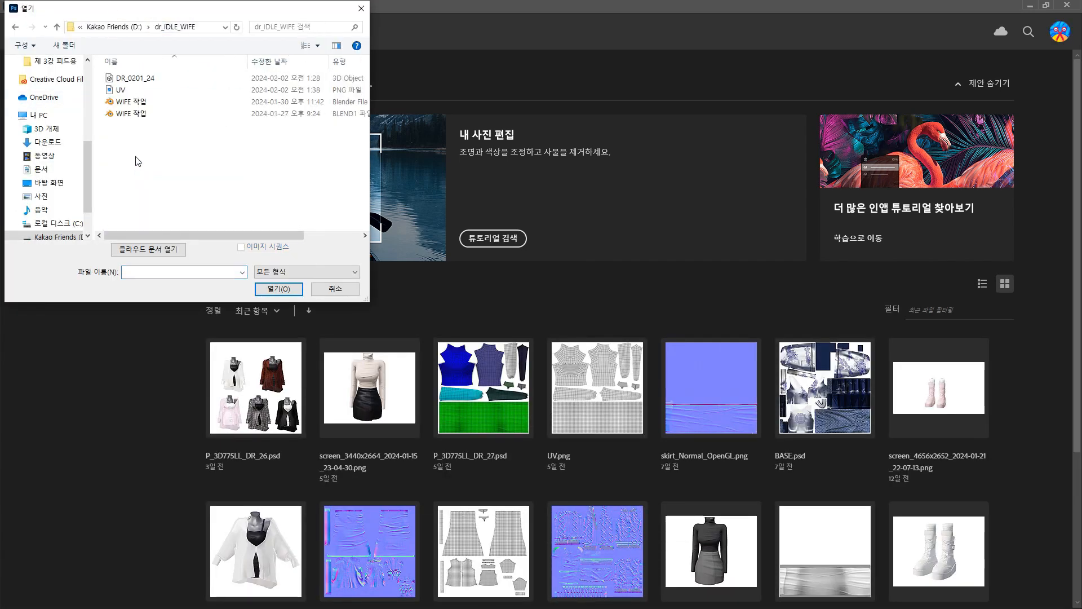
double_click(120, 89)
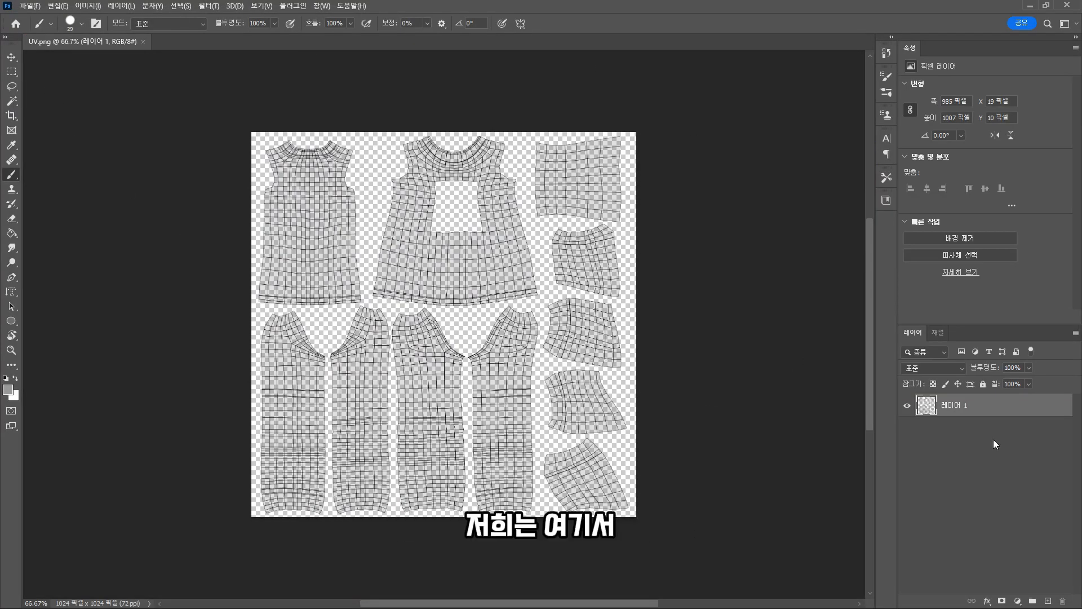
- Add a new layer and select the empty area around the UV islands on the wireframe layer with the Magic Wand
left_click(1049, 601)
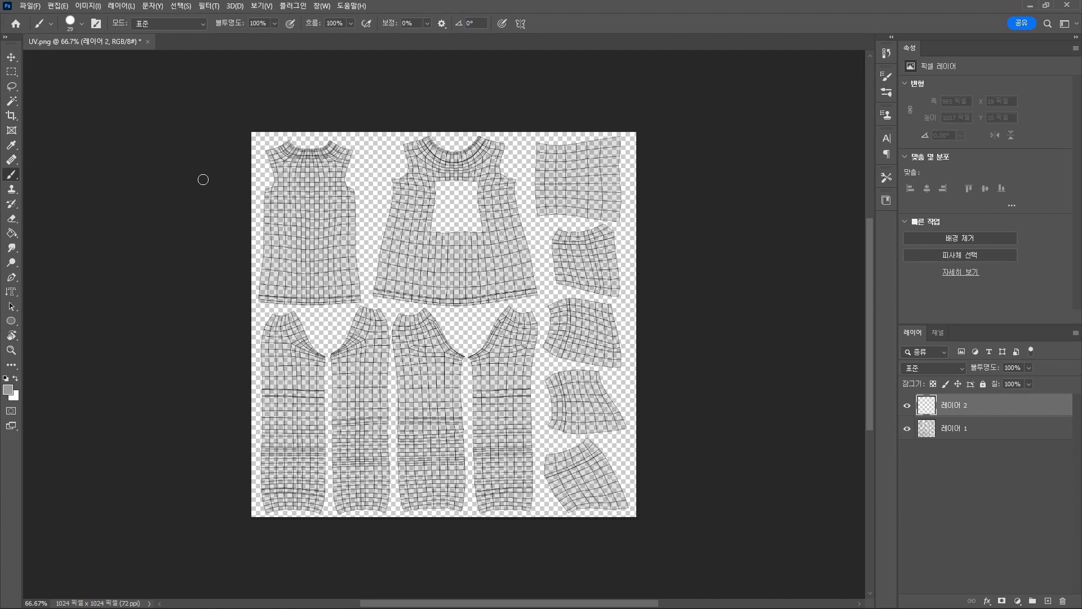
left_click(11, 102)
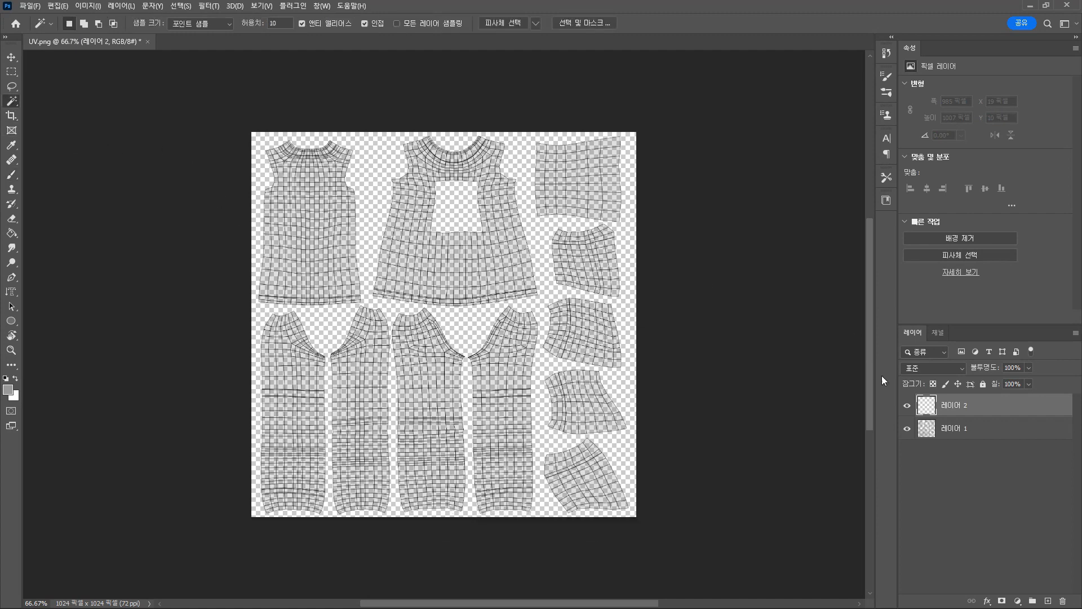
left_click(954, 429)
left_click(380, 195)
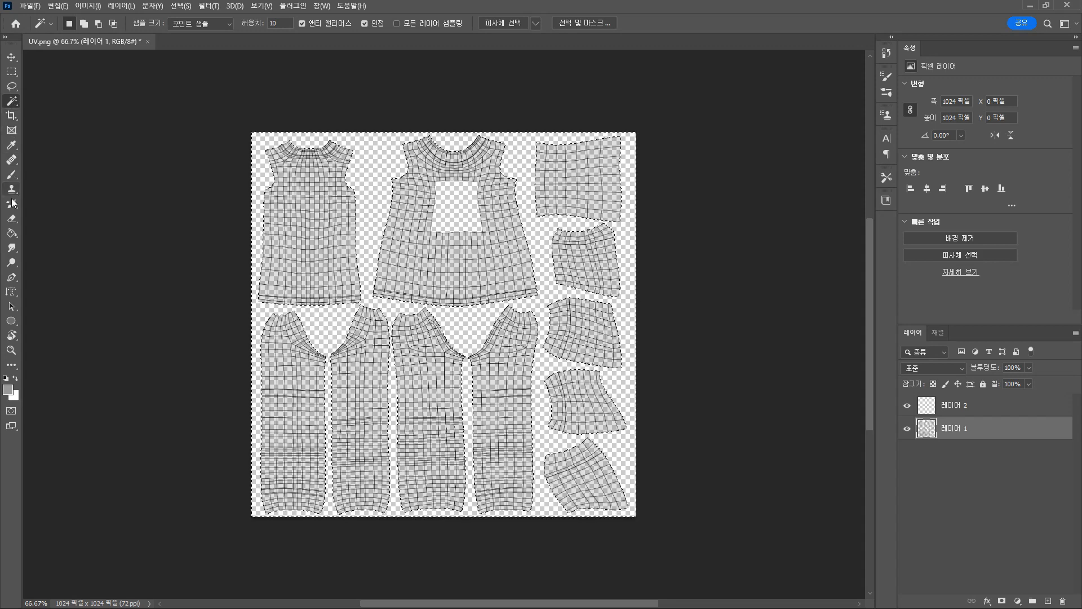
- Invert the selection, fill the UV islands with white (ffffff) on the new layer using the Paint Bucket, and deselect
left_click(12, 233)
left_click(8, 389)
type("ffffff")
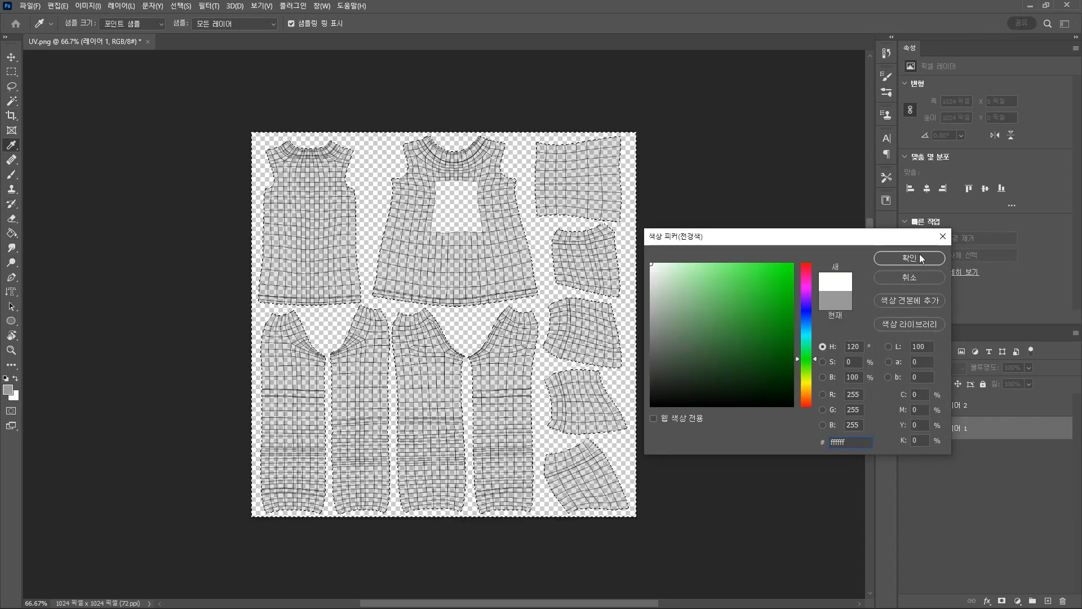
left_click(919, 253)
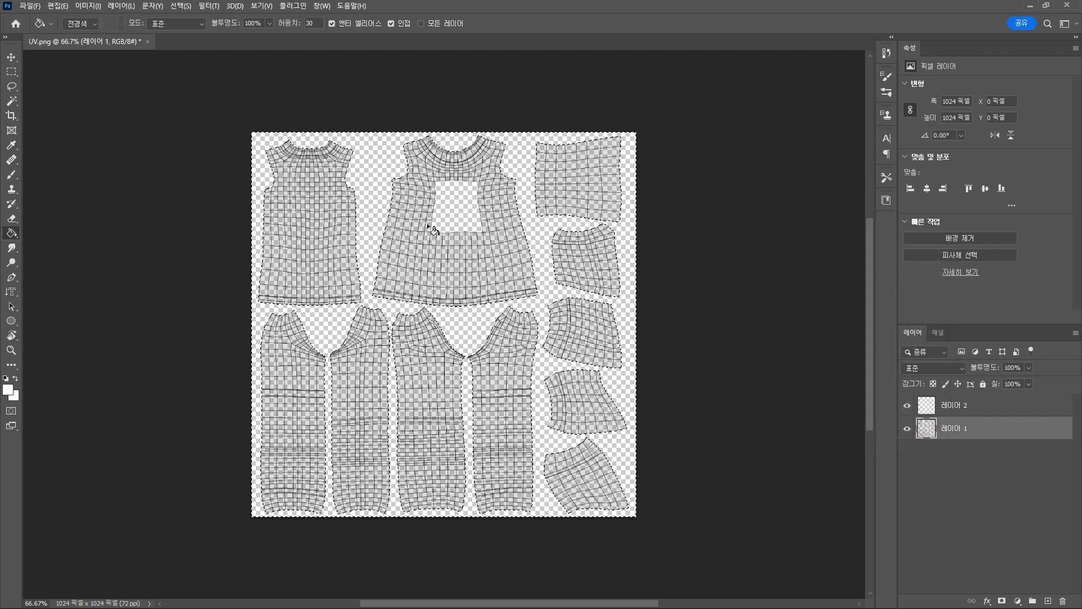
left_click(953, 405)
left_click(419, 267)
key("ctrl+z")
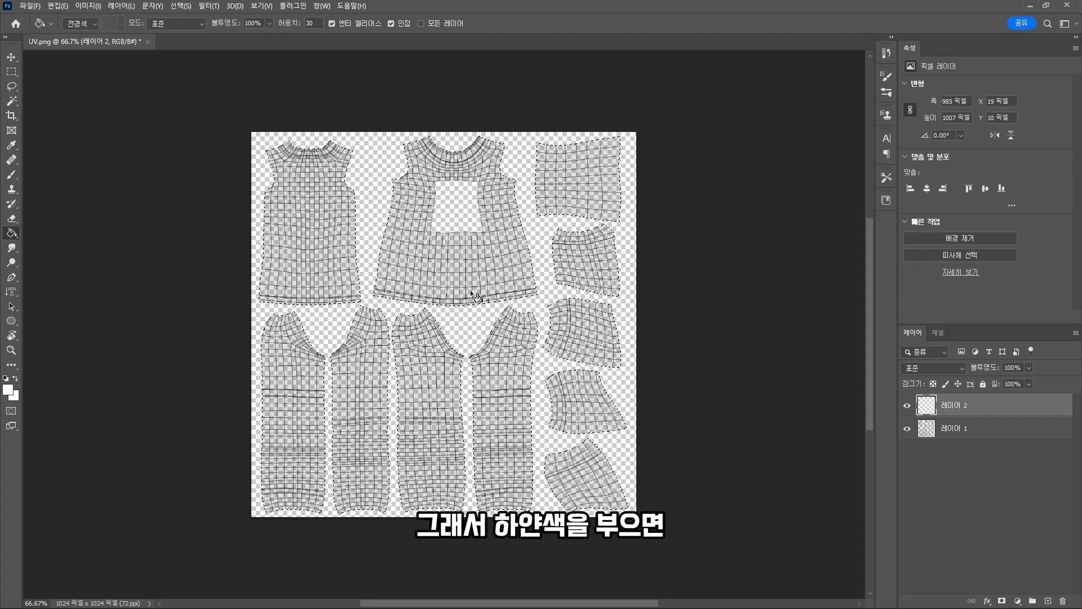
left_click(500, 330)
key("ctrl+d")
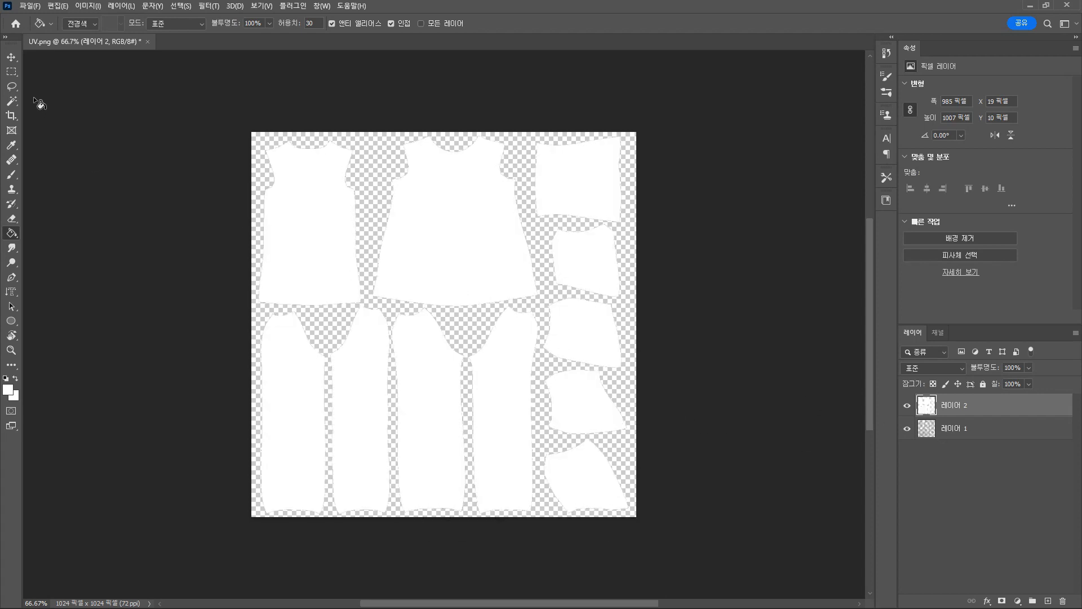
- Move the white-filled layer beneath the UV wireframe layer and set the wireframe layer's opacity to 45%
left_click(997, 435)
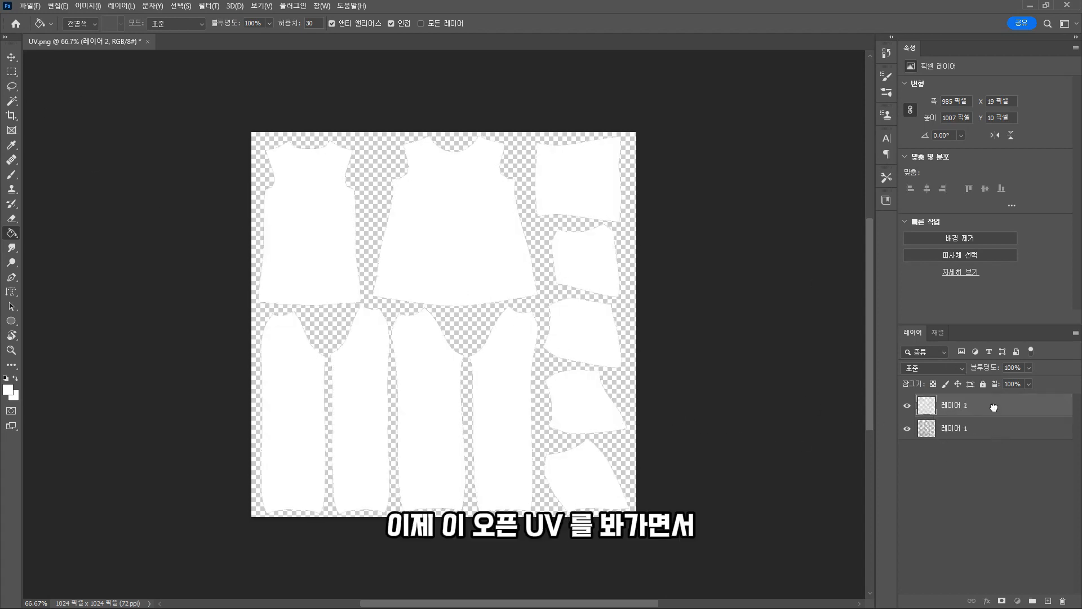
left_click_drag(958, 406, 973, 433)
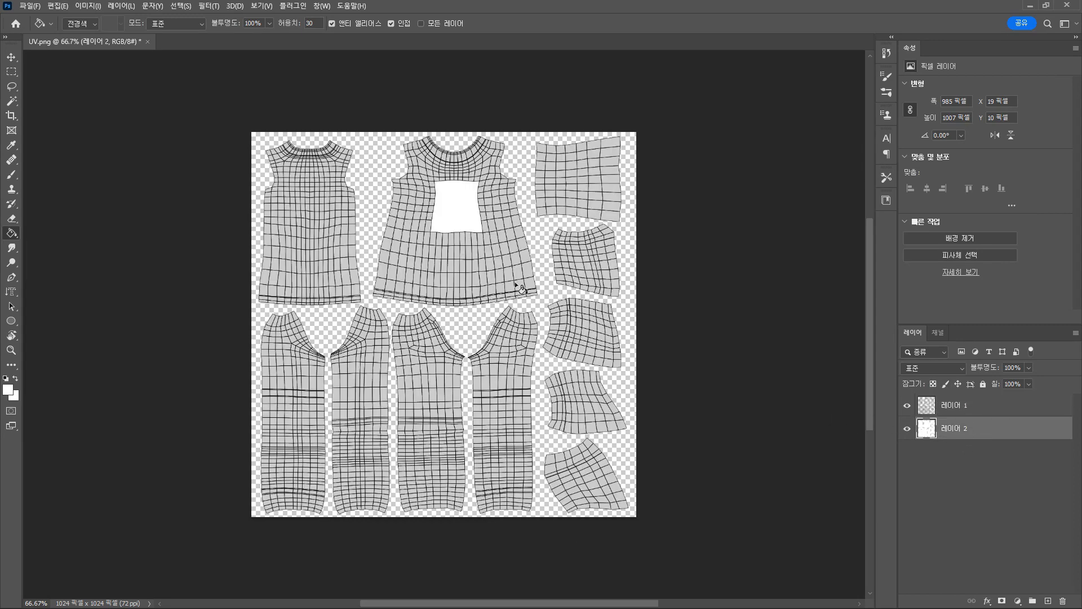
left_click(955, 367)
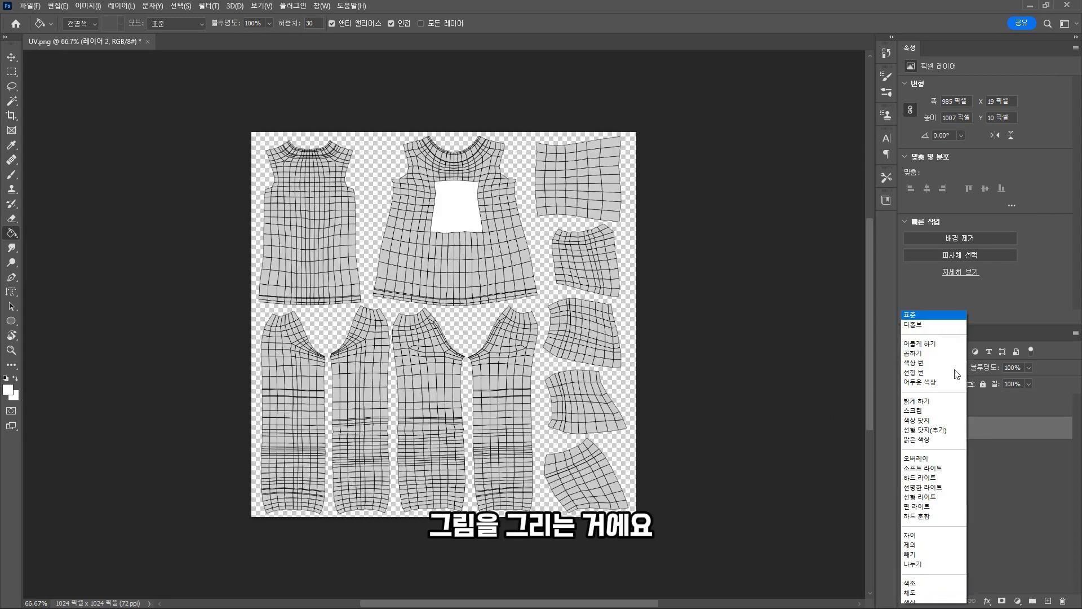
left_click(925, 300)
left_click(1029, 368)
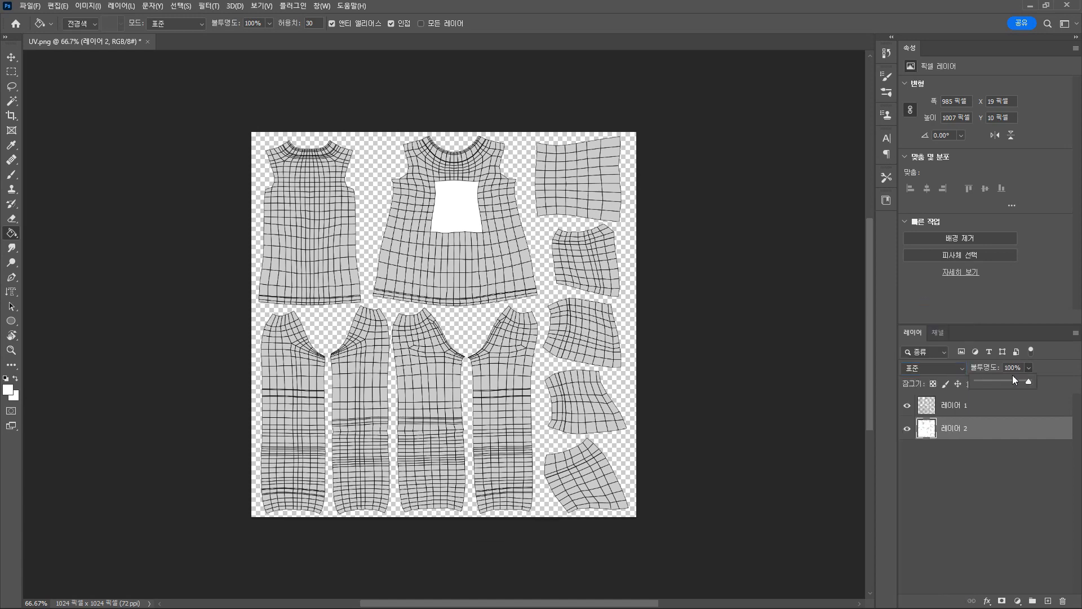
mouse_move(1003, 382)
left_mouse_down()
mouse_move(992, 383)
mouse_move(1034, 385)
mouse_move(1000, 381)
left_mouse_up()
left_click(988, 412)
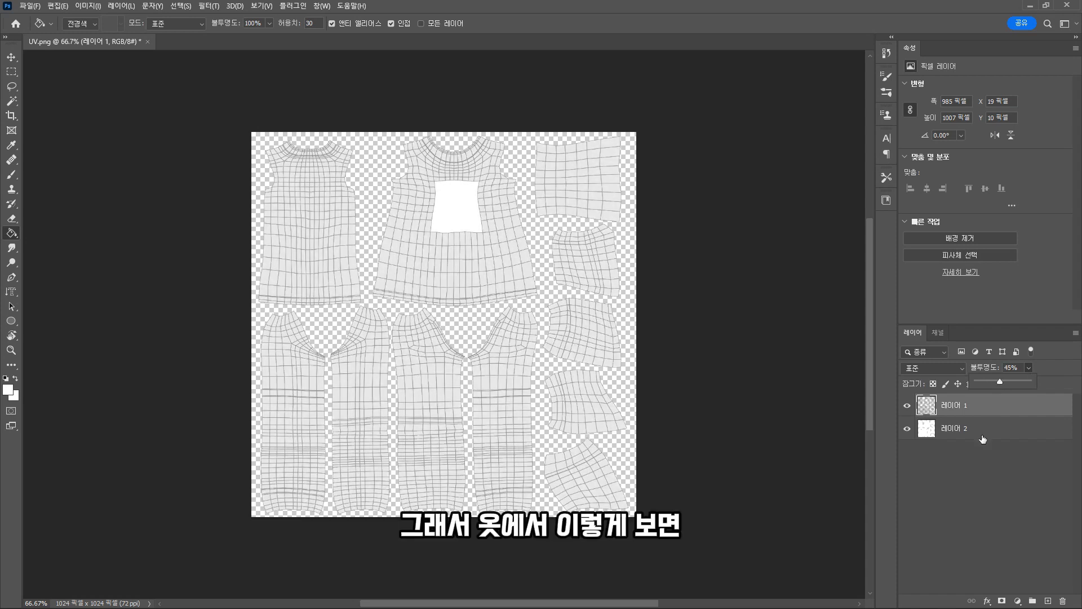
- Select the white-filled layer and activate the Brush tool with a smaller tip for shading the front garment piece
left_click(983, 434)
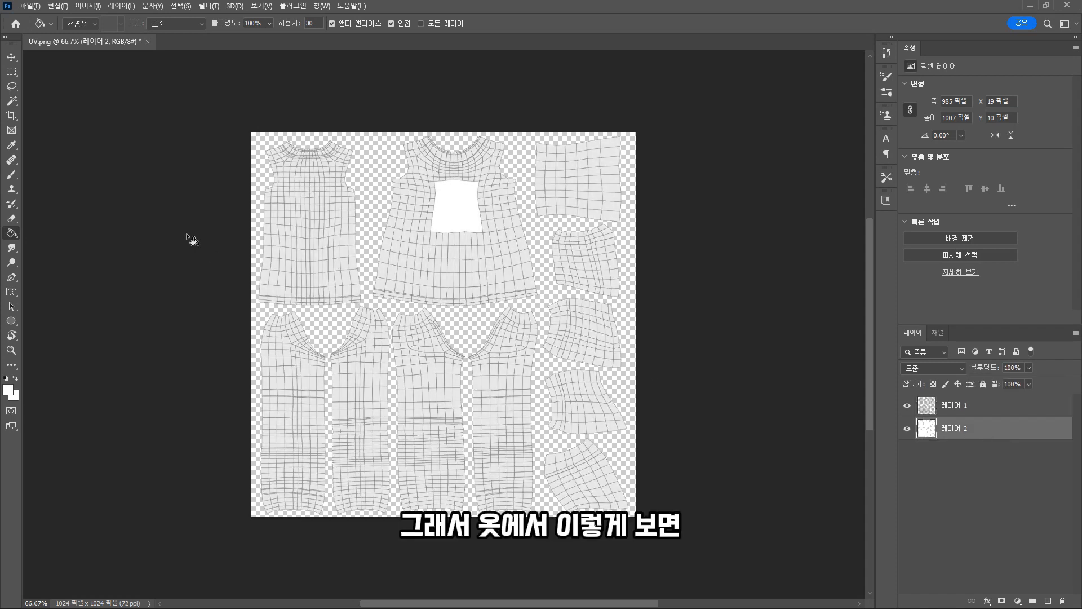
left_click(10, 178)
left_click(82, 24)
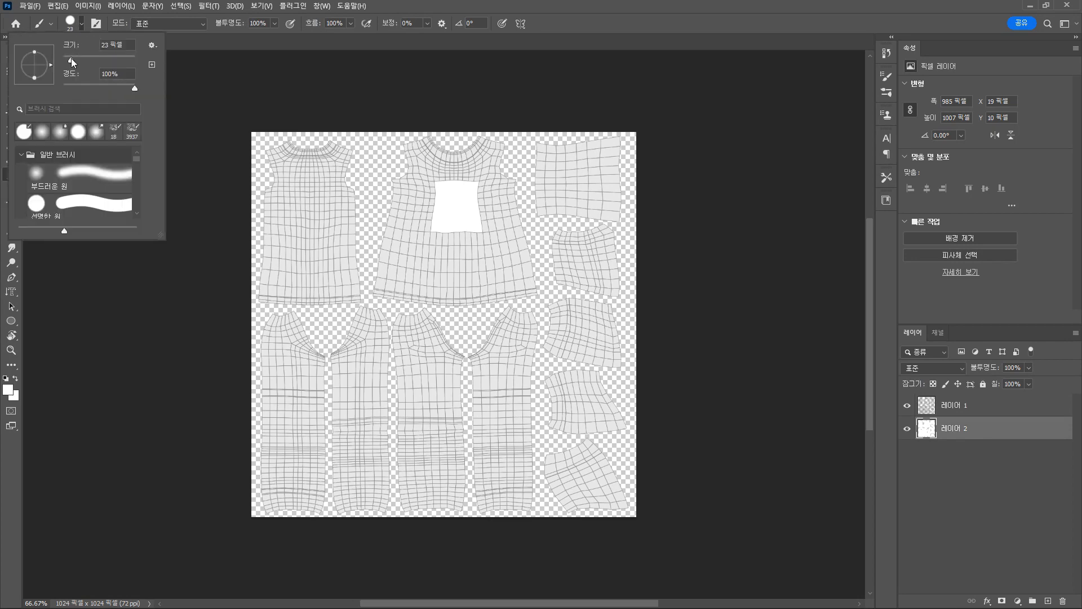
left_click_drag(71, 59, 69, 60)
left_click(81, 23)
scroll(541, 269, "up", 2, "alt")
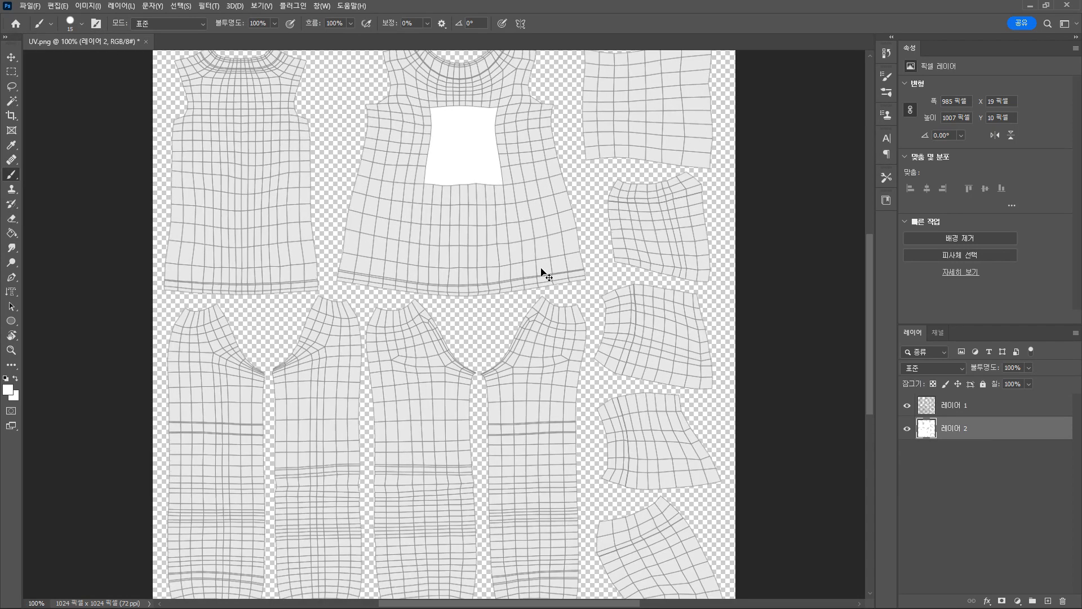
scroll(541, 268, "up", 5)
scroll(541, 268, "up", 2)
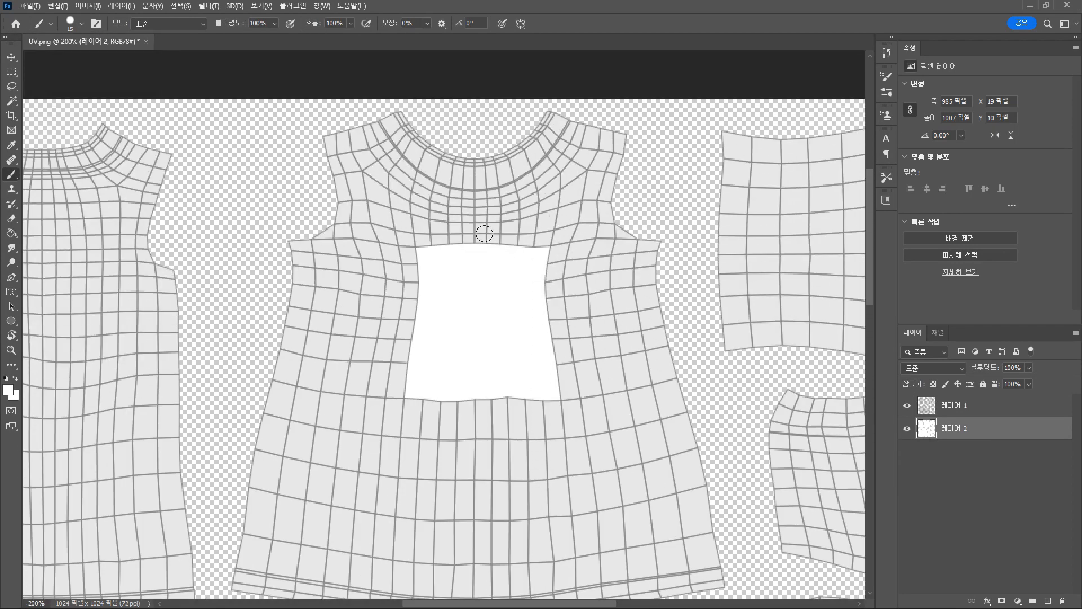
- Set the foreground colour to grey 7e7e7e, add a layer above the white fill and paint a curved band along the front neckline
left_click(9, 394)
left_click_drag(651, 319, 651, 336)
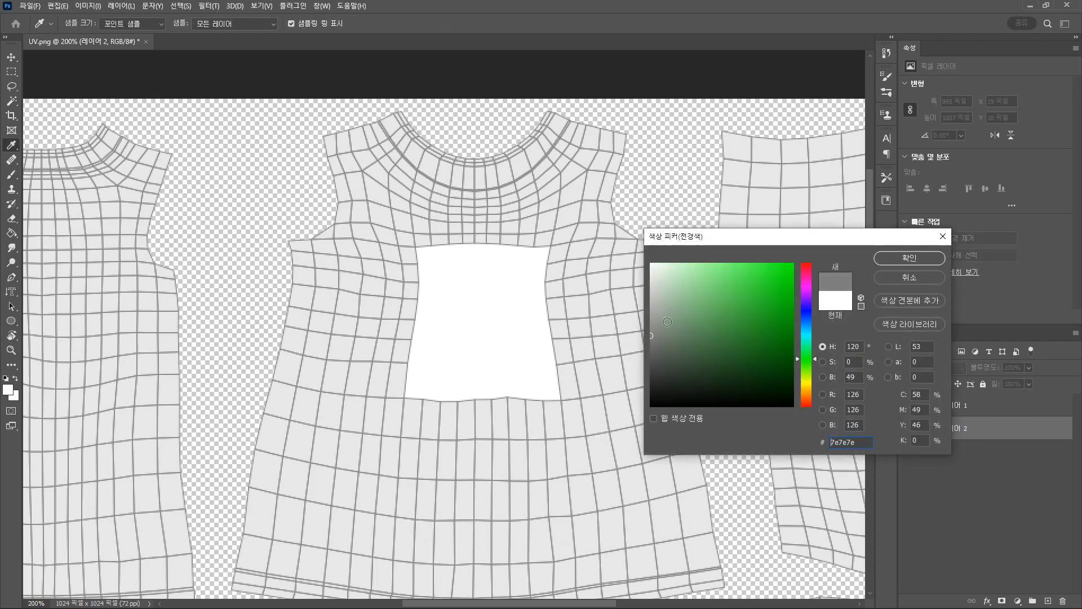
left_click(910, 257)
left_click(1048, 601)
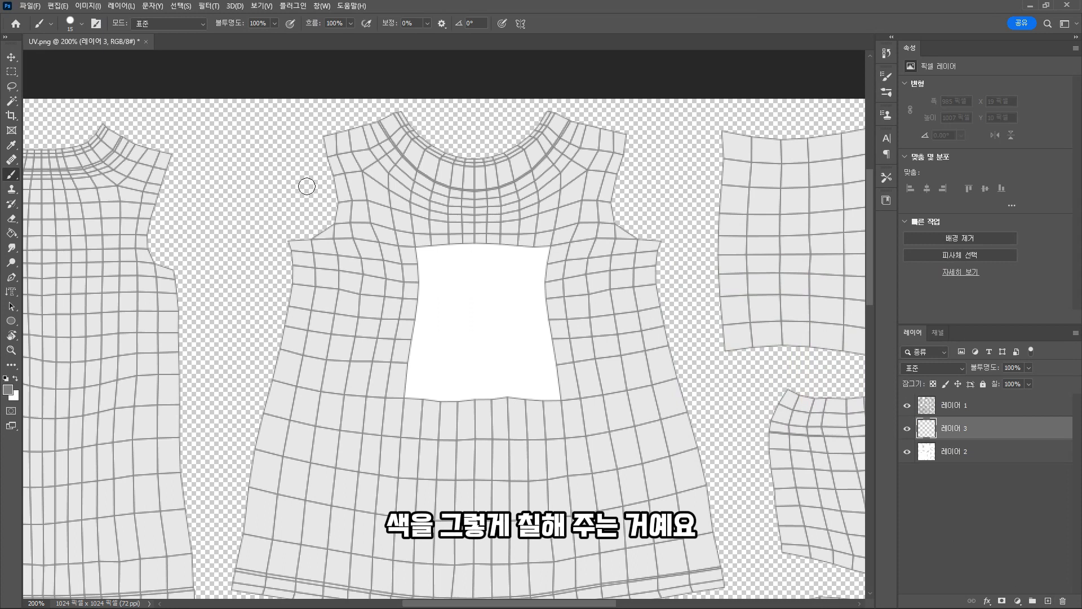
mouse_move(380, 134)
left_mouse_down()
mouse_move(426, 178)
mouse_move(510, 188)
mouse_move(571, 116)
left_mouse_up()
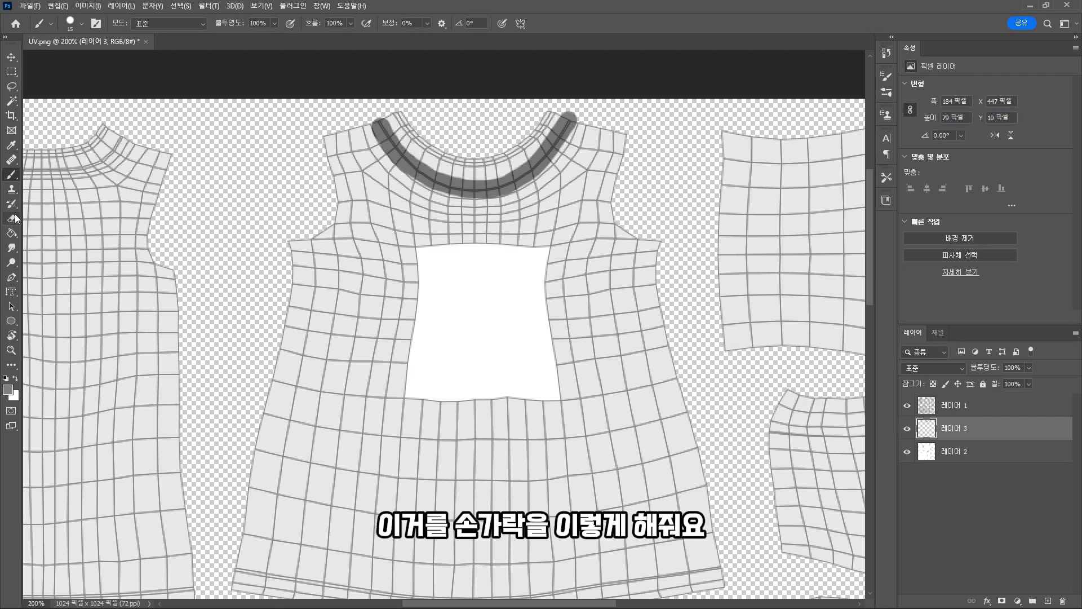
- Smudge the inner and outer edges of the grey neckline band with the Smudge tool
left_click(11, 248)
mouse_move(397, 123)
left_mouse_down()
mouse_move(386, 128)
mouse_move(432, 164)
mouse_move(469, 174)
mouse_move(528, 159)
mouse_move(572, 117)
mouse_move(581, 148)
mouse_move(564, 165)
left_mouse_up()
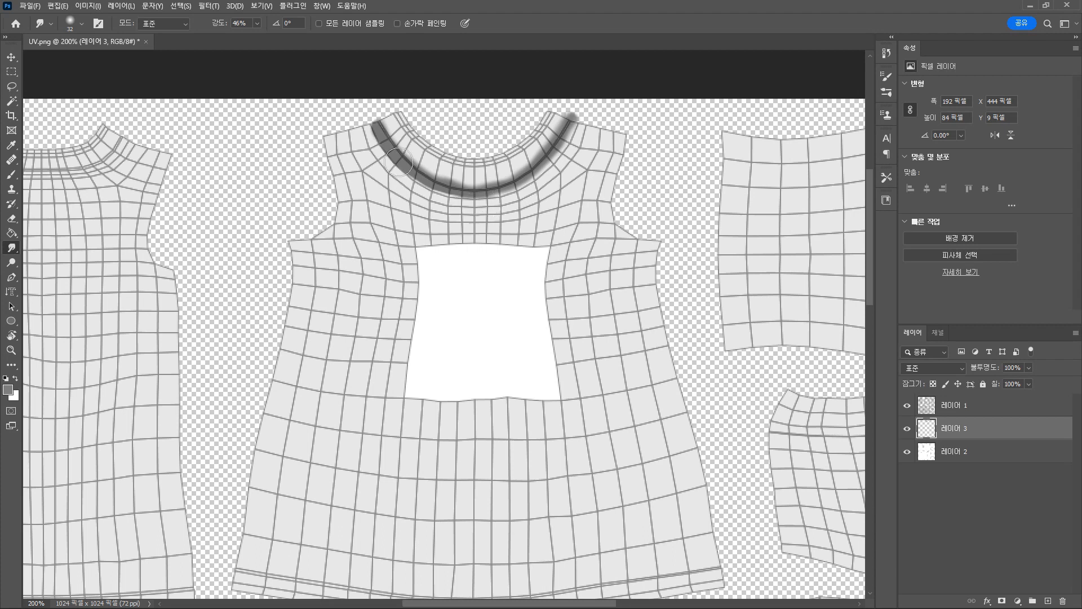
mouse_move(398, 163)
left_mouse_down()
mouse_move(364, 132)
mouse_move(405, 179)
mouse_move(442, 195)
mouse_move(409, 167)
mouse_move(526, 188)
mouse_move(523, 164)
mouse_move(570, 115)
mouse_move(567, 139)
left_mouse_up()
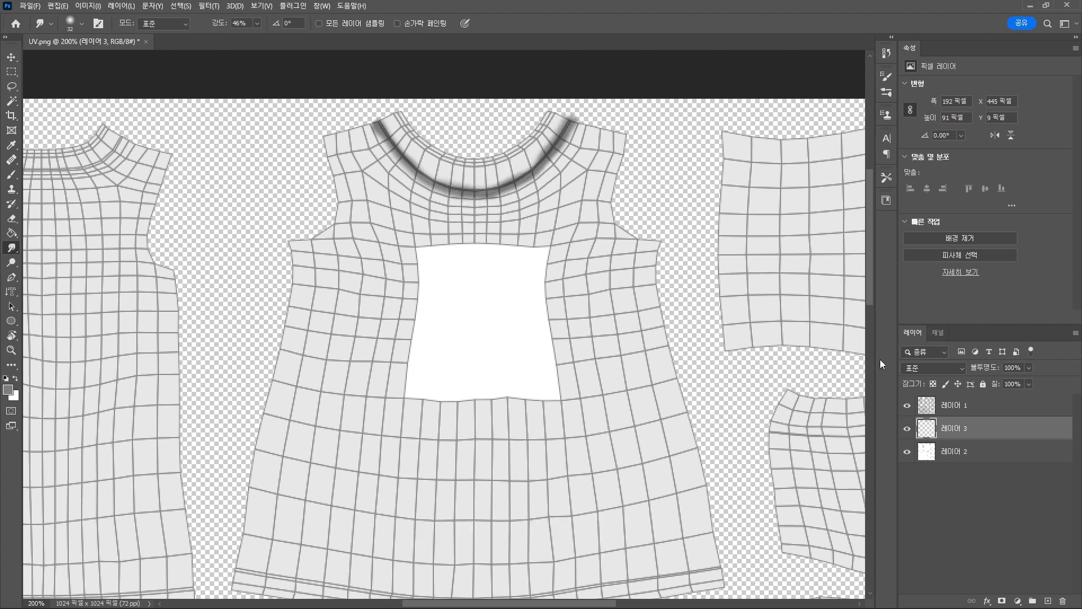
- Apply a Gaussian Blur with a 4.6-pixel radius to the neckline shading
left_click(209, 6)
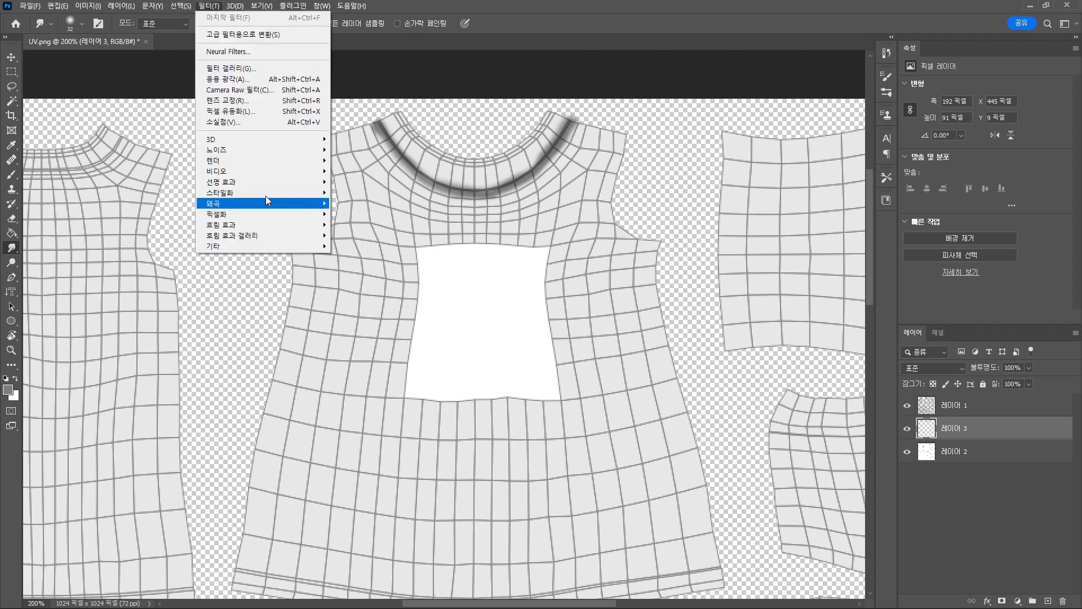
mouse_move(271, 224)
left_click(359, 225)
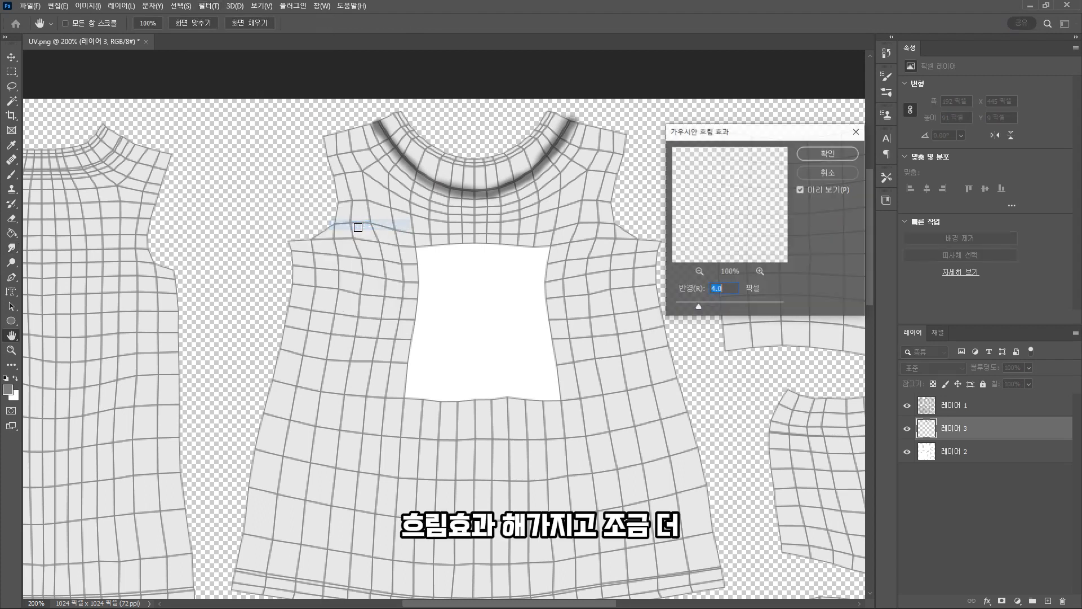
mouse_move(706, 309)
left_mouse_down()
mouse_move(690, 307)
mouse_move(702, 310)
left_mouse_up()
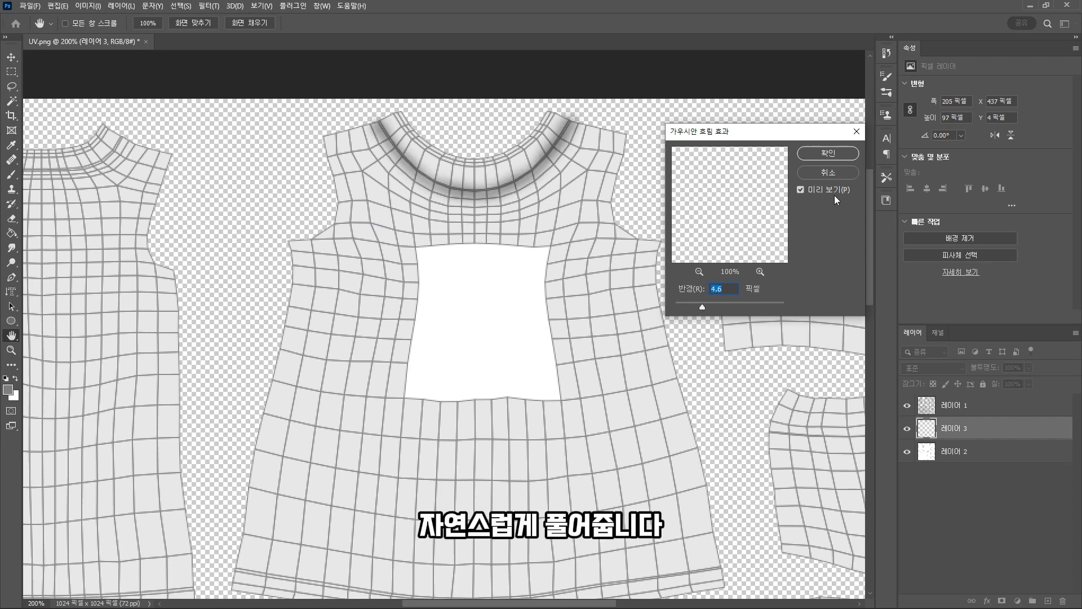
left_click(830, 154)
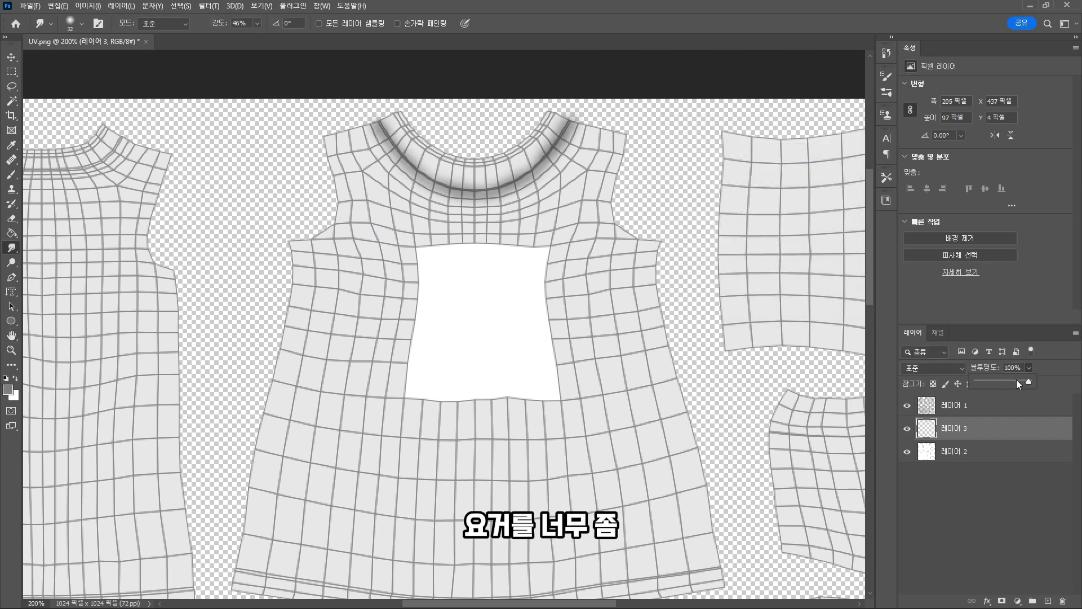
- Lower the neckline shading layer's opacity to 55% and hide the UV wireframe layer
left_click_drag(1017, 380, 1006, 380)
left_click(907, 405)
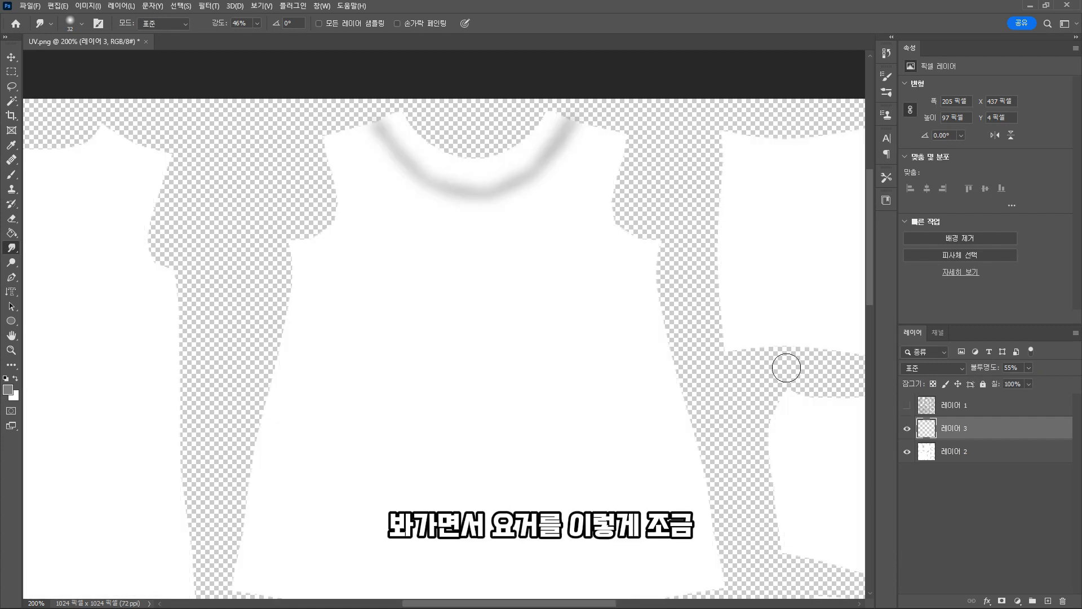
- Smudge the lower edge of the neckline shading outward onto the chest and soften it with the Blur tool
mouse_move(403, 185)
left_mouse_down()
mouse_move(415, 201)
mouse_move(399, 184)
mouse_move(413, 186)
mouse_move(397, 205)
left_mouse_up()
right_click(13, 250)
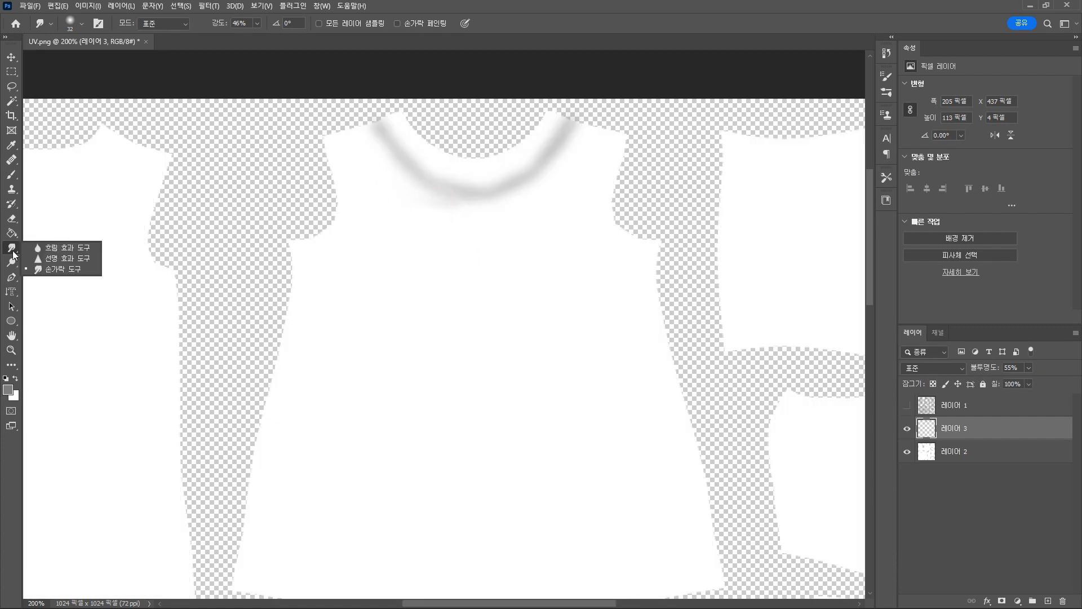
left_click(45, 245)
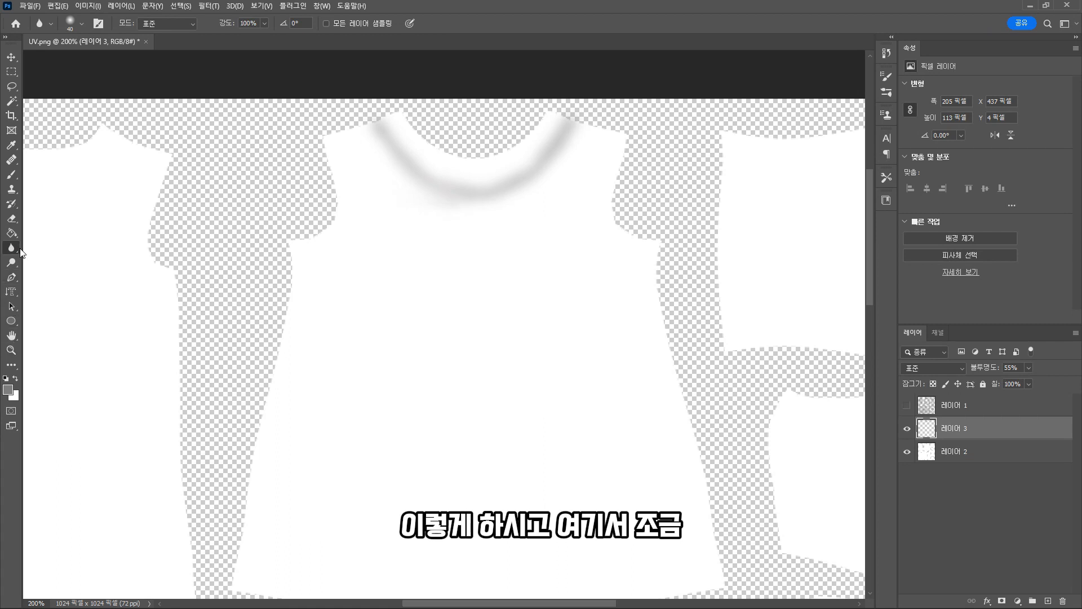
- Lighten the neckline shading with the Dodge tool, using a much smaller brush size
left_click(13, 260)
right_click(12, 264)
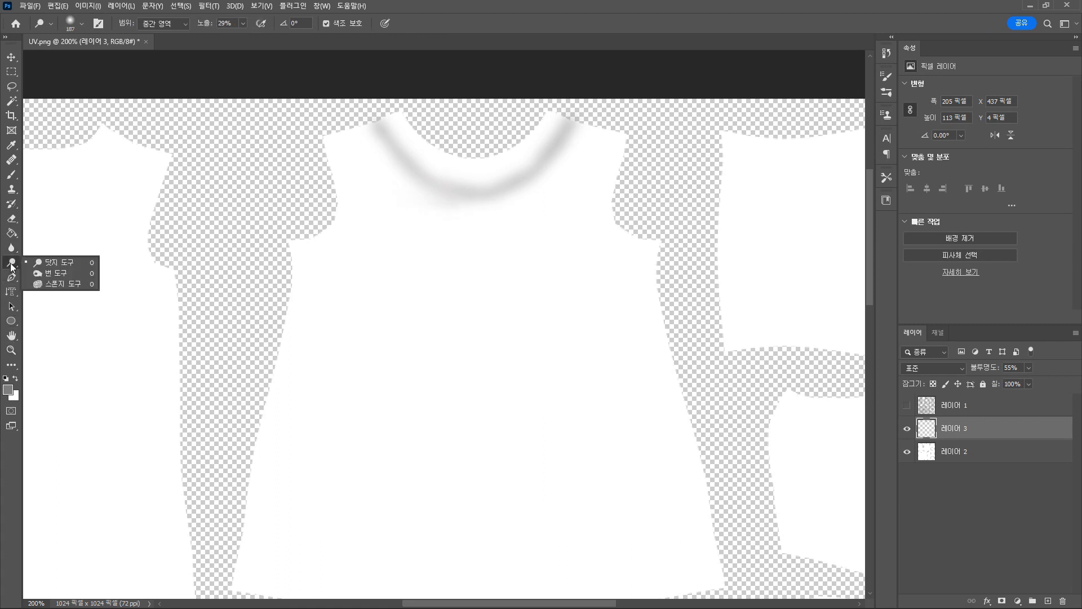
left_click(41, 263)
left_click(80, 29)
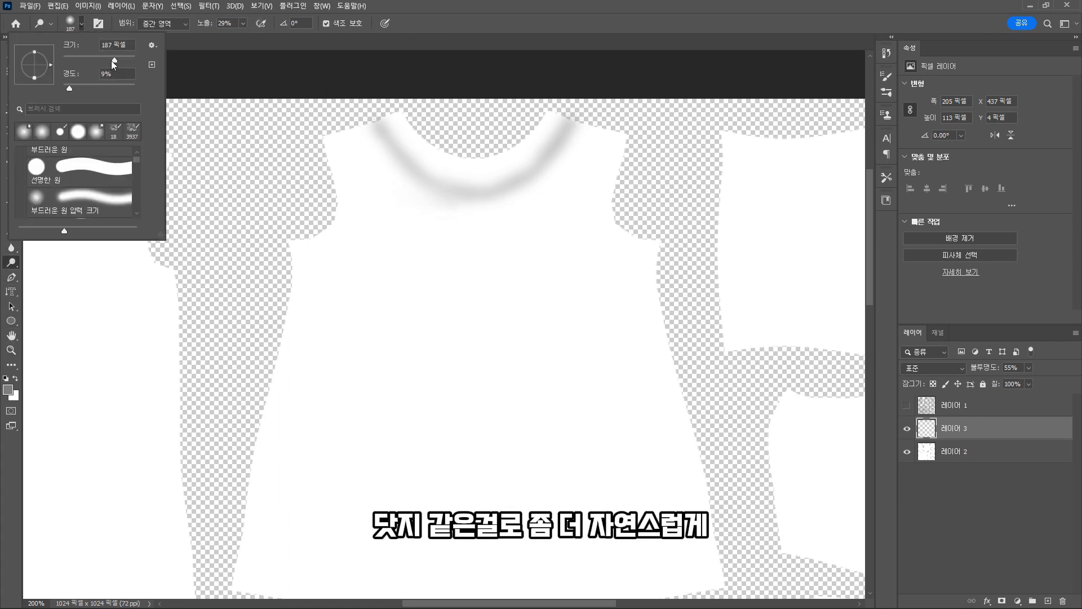
left_click_drag(75, 60, 71, 60)
left_click(387, 114)
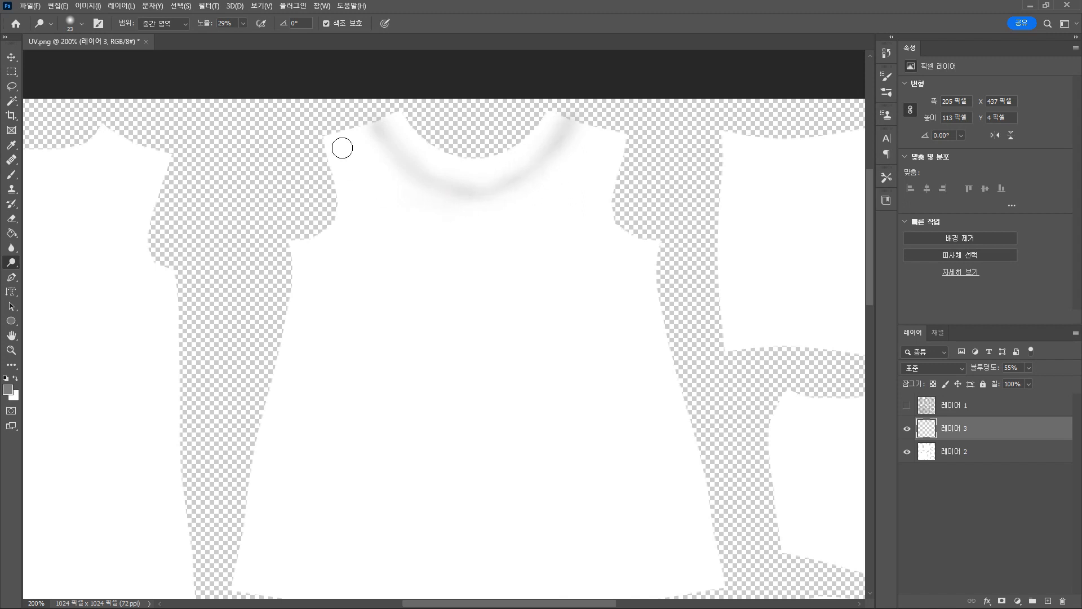
- Activate the Brush tool for painting wrinkle shading on the garment pieces
scroll(498, 295, "up", 1)
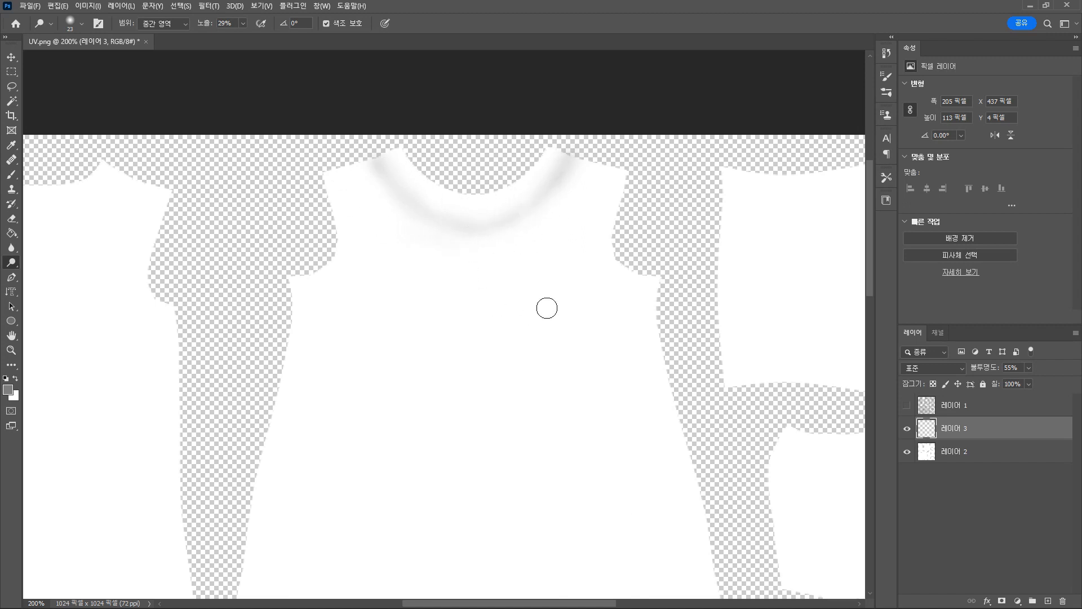
scroll(503, 272, "down", 2)
scroll(503, 271, "down", 1)
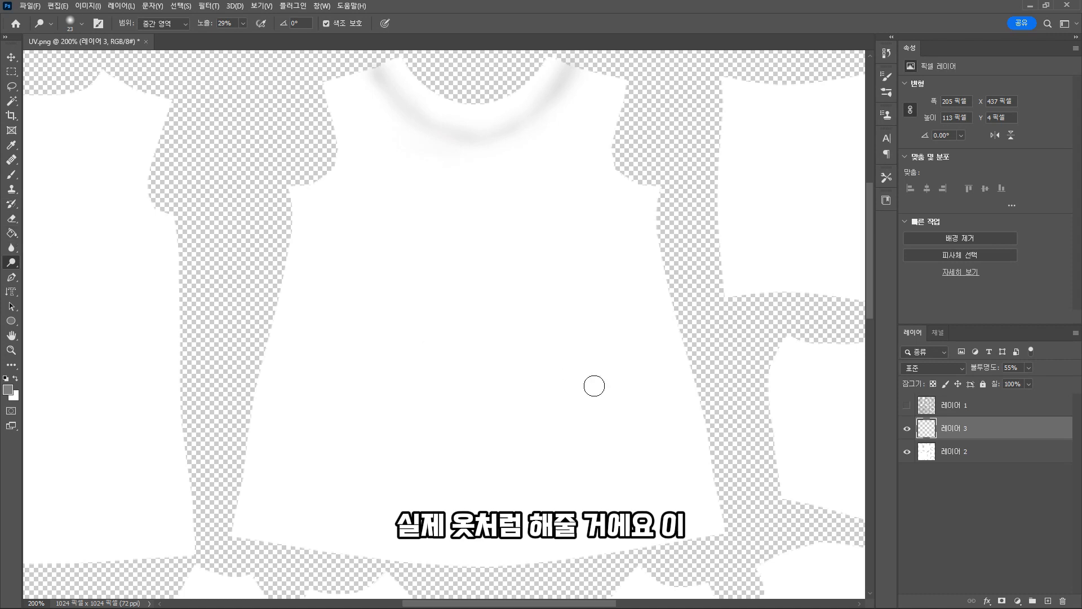
key("ctrl+minus")
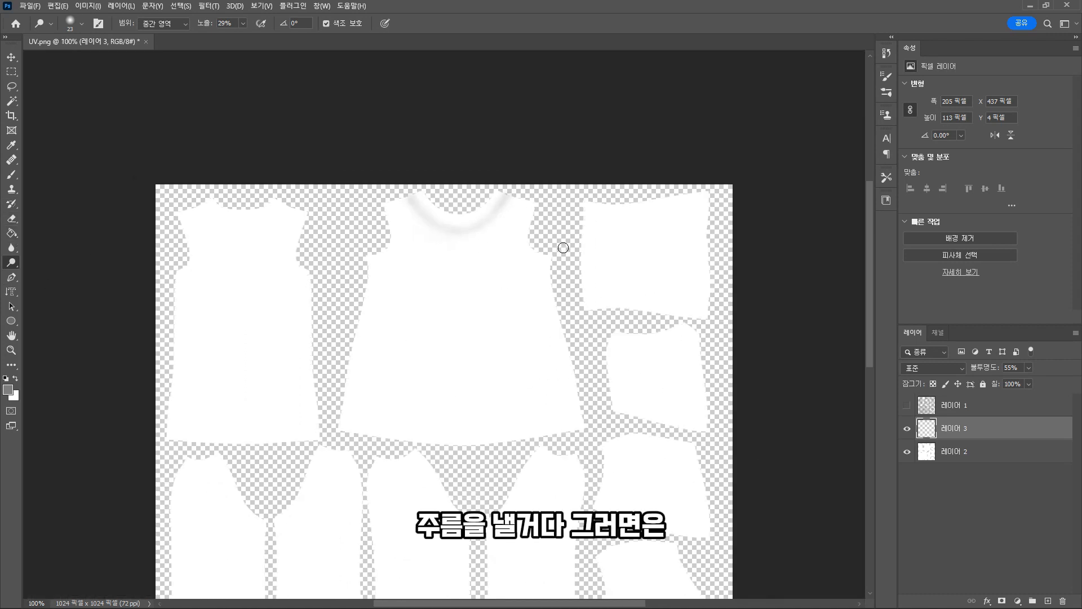
left_click(11, 175)
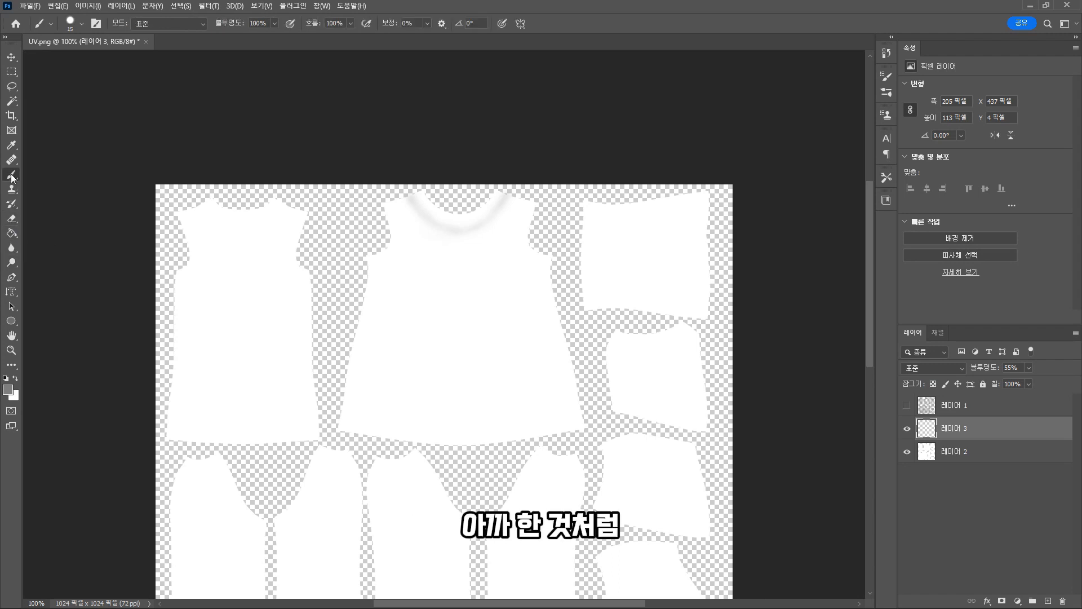
- Create a new layer and paint two bent grey fold strokes diagonally across the front dress piece with a soft 15-pixel brush
left_click(1048, 601)
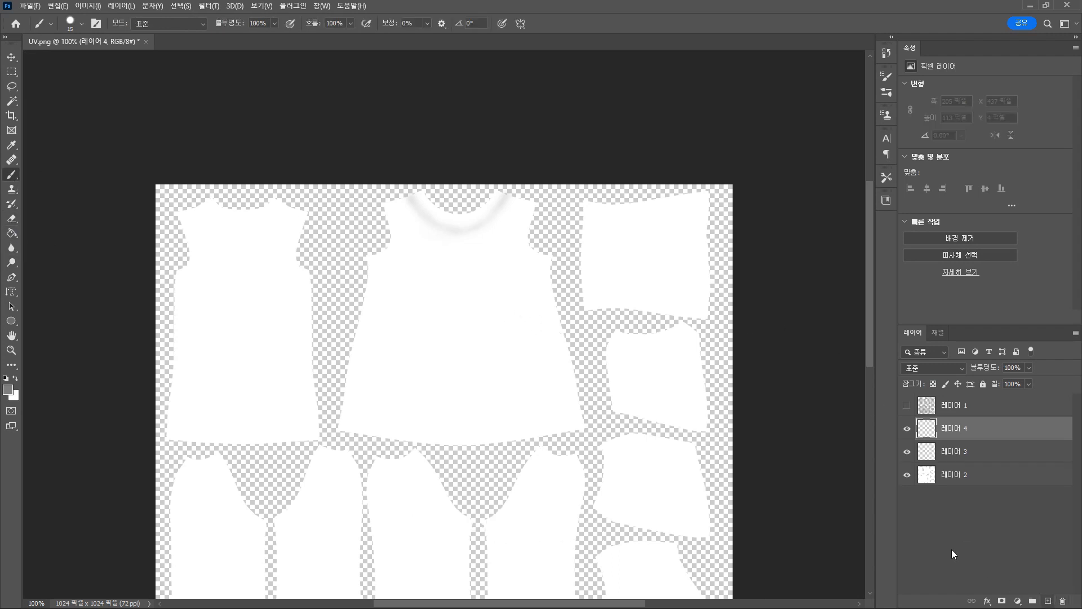
mouse_move(514, 274)
left_mouse_down()
mouse_move(450, 370)
mouse_move(430, 370)
left_mouse_up()
key("ctrl+z")
left_click(82, 24)
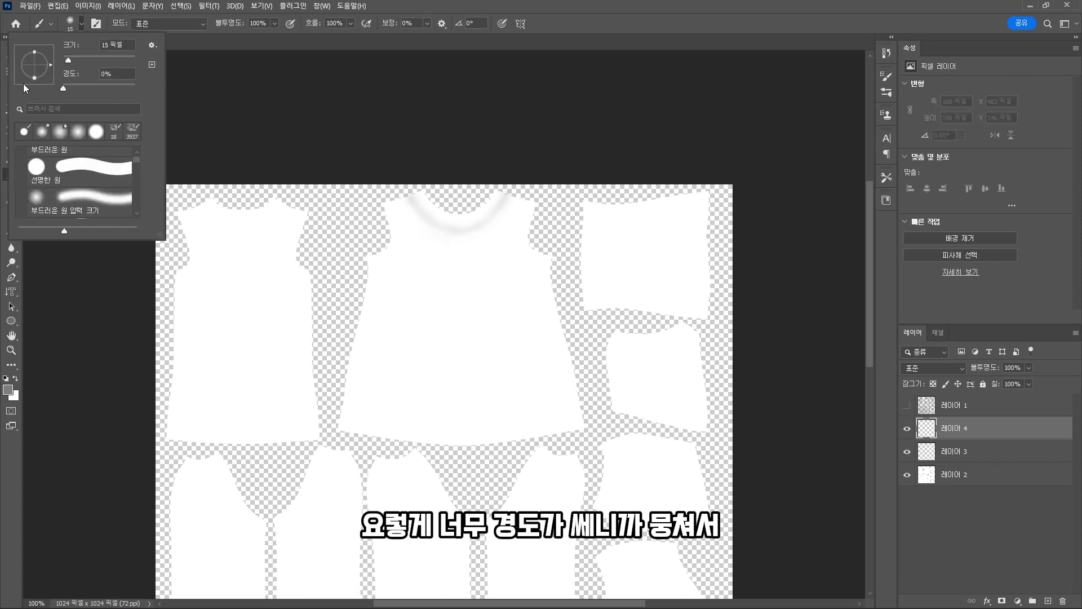
key("Return")
left_click(515, 279)
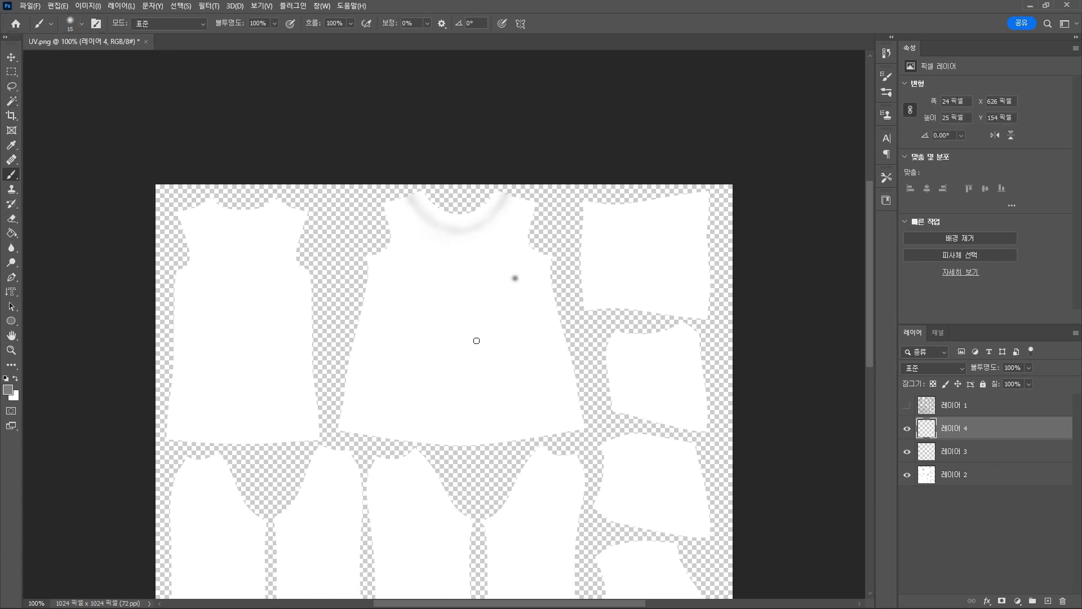
left_click_drag(476, 341, 417, 389, "shift")
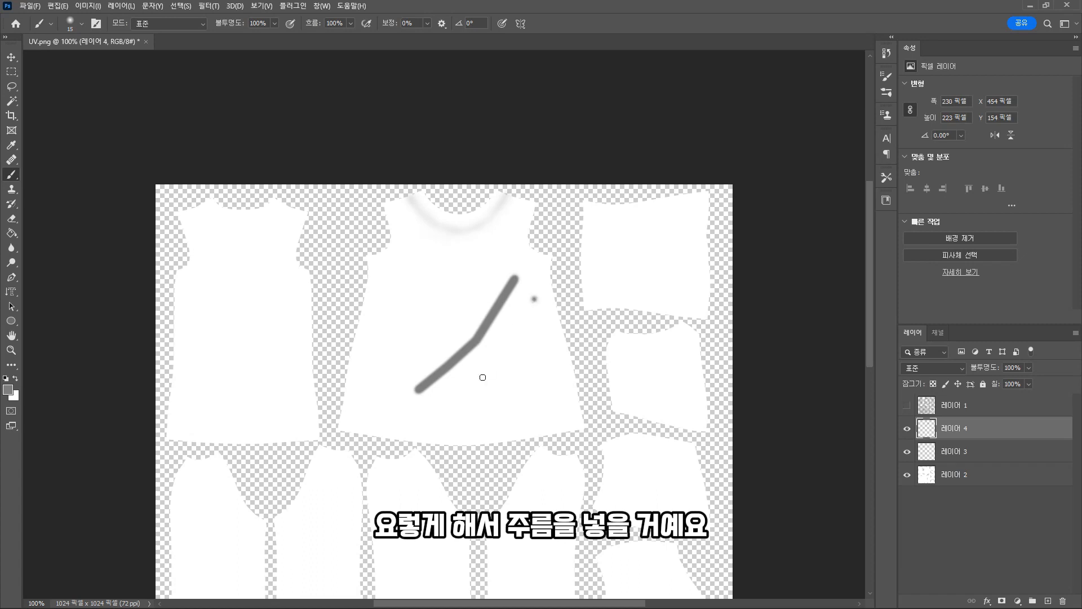
left_click(510, 357, "shift")
left_click(446, 405, "shift")
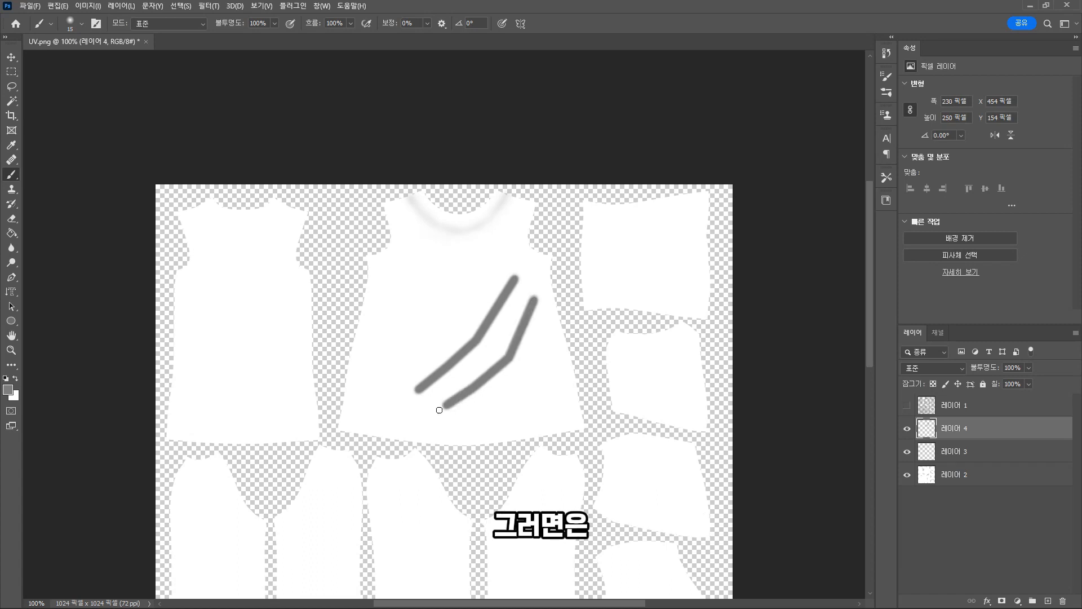
- Smudge both fold strokes with an 89-pixel Smudge tool, blending them toward the armhole and the opposite hem corner
right_click(11, 251)
left_click(51, 272)
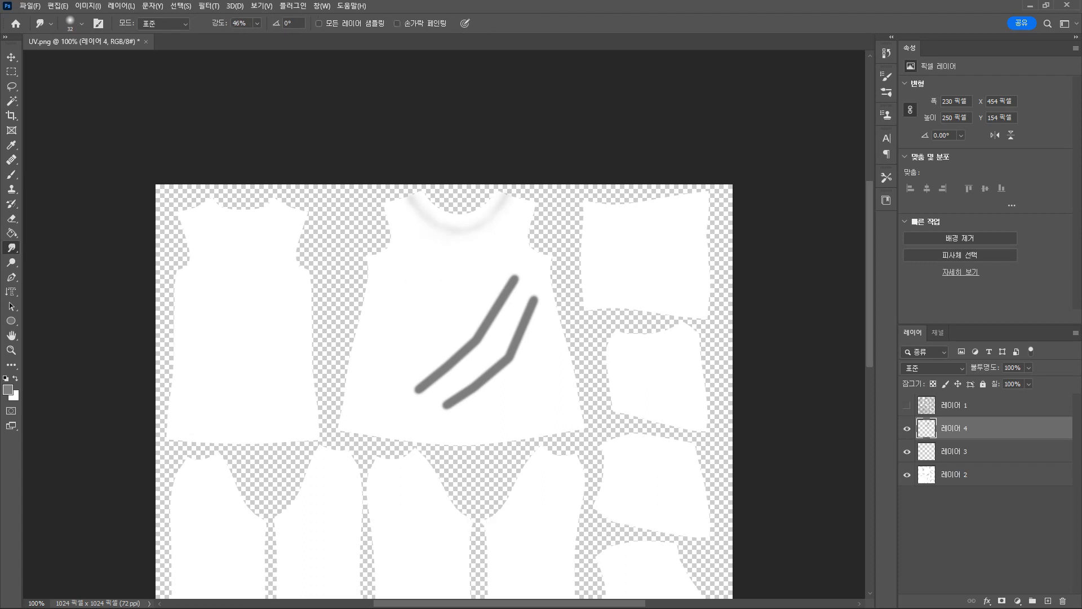
left_click(83, 25)
left_click(95, 59)
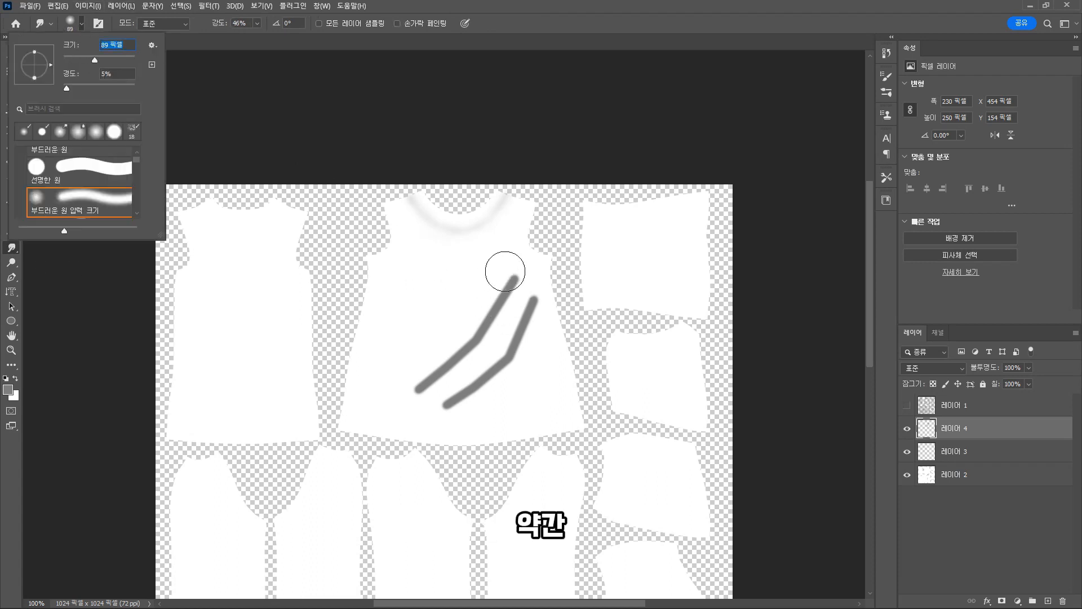
mouse_move(506, 271)
left_mouse_down()
mouse_move(511, 290)
mouse_move(510, 268)
mouse_move(465, 353)
mouse_move(425, 388)
mouse_move(399, 379)
mouse_move(411, 372)
mouse_move(430, 384)
mouse_move(449, 346)
mouse_move(470, 333)
mouse_move(442, 374)
mouse_move(396, 404)
mouse_move(506, 286)
mouse_move(473, 316)
mouse_move(491, 309)
mouse_move(491, 326)
mouse_move(502, 292)
mouse_move(543, 310)
mouse_move(522, 365)
mouse_move(406, 437)
mouse_move(394, 430)
mouse_move(500, 355)
mouse_move(480, 386)
mouse_move(411, 433)
mouse_move(464, 408)
mouse_move(401, 442)
left_mouse_up()
mouse_move(522, 281)
left_mouse_down()
mouse_move(508, 270)
mouse_move(500, 314)
mouse_move(389, 406)
mouse_move(512, 293)
mouse_move(510, 252)
mouse_move(500, 347)
mouse_move(433, 363)
mouse_move(331, 425)
mouse_move(353, 409)
mouse_move(353, 432)
mouse_move(398, 413)
mouse_move(500, 299)
mouse_move(517, 251)
mouse_move(534, 287)
mouse_move(519, 244)
mouse_move(526, 255)
mouse_move(515, 254)
left_mouse_up()
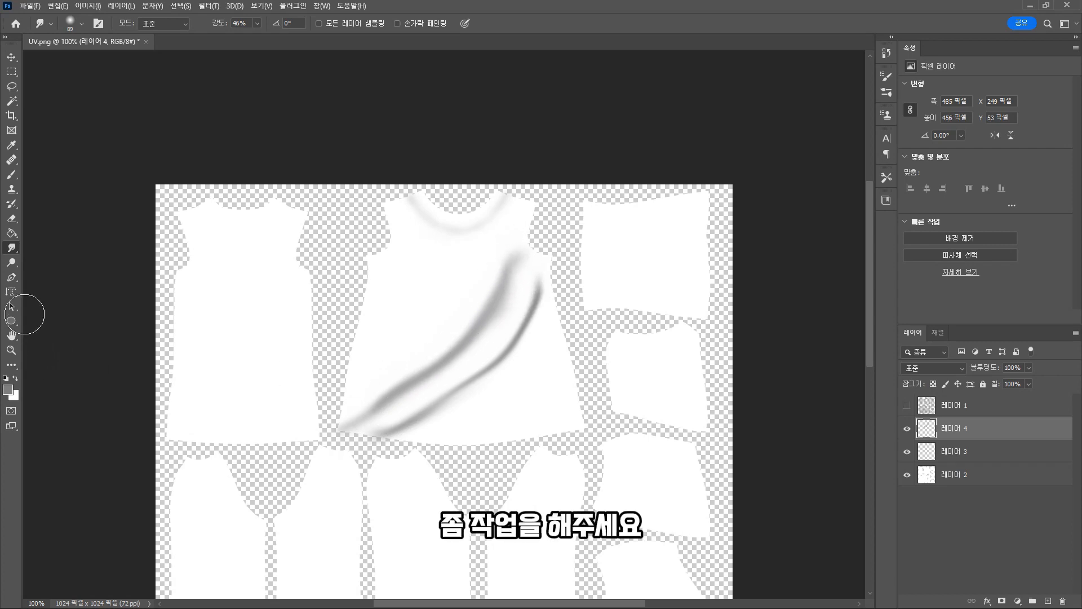
- Lighten parts of both smudged folds along their length with the Dodge tool to make them look like crumpled fabric
right_click(12, 262)
left_click(45, 264)
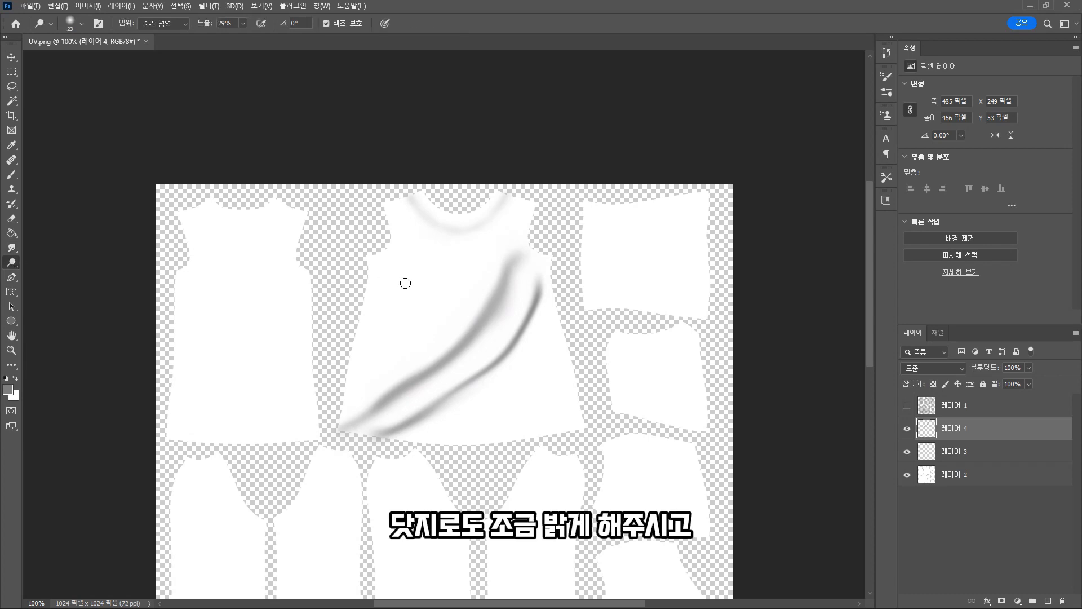
mouse_move(476, 320)
left_mouse_down()
mouse_move(466, 348)
mouse_move(375, 398)
mouse_move(394, 382)
mouse_move(339, 427)
left_mouse_up()
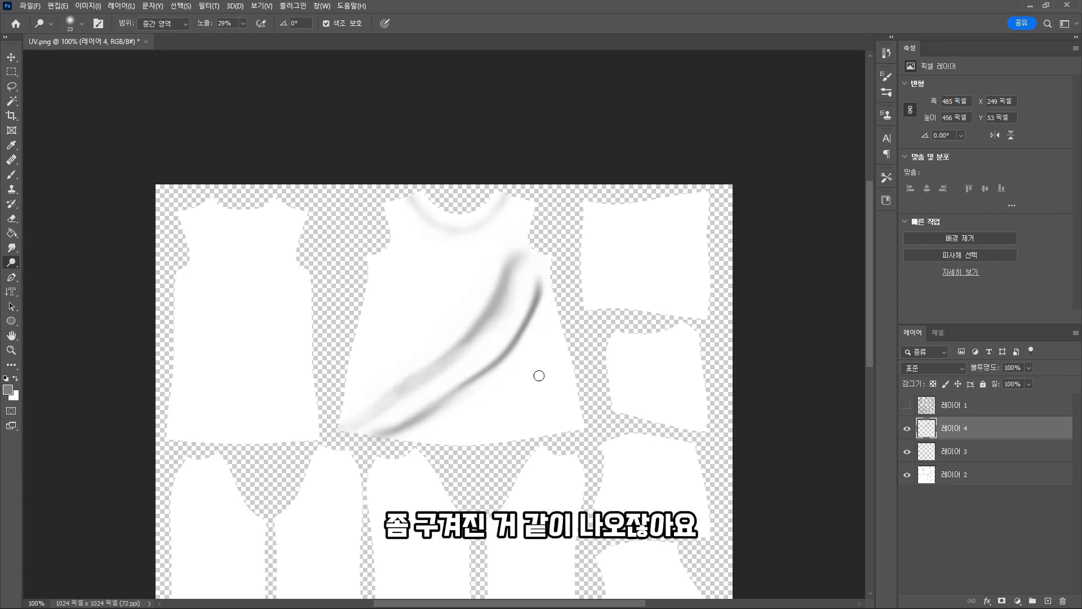
left_click_drag(531, 319, 461, 400)
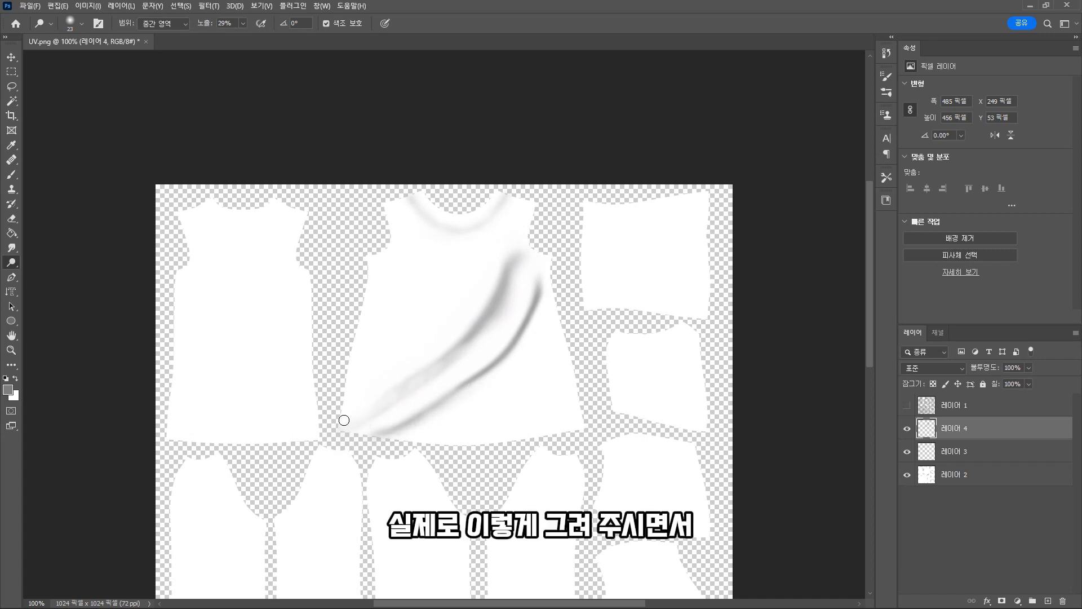
mouse_move(508, 246)
left_mouse_down()
mouse_move(495, 294)
mouse_move(428, 377)
left_mouse_up()
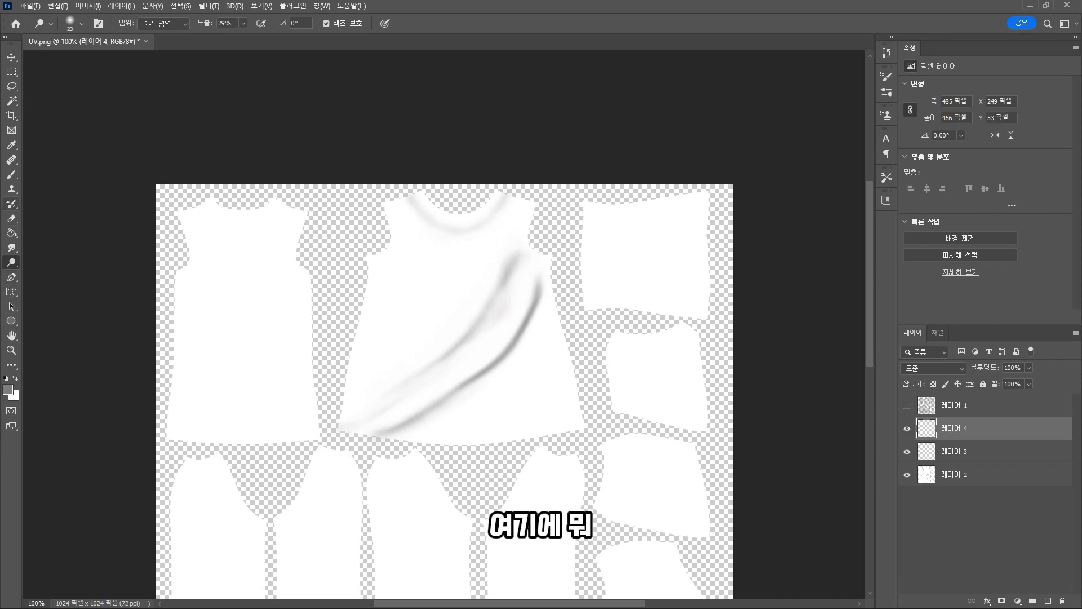
key("b")
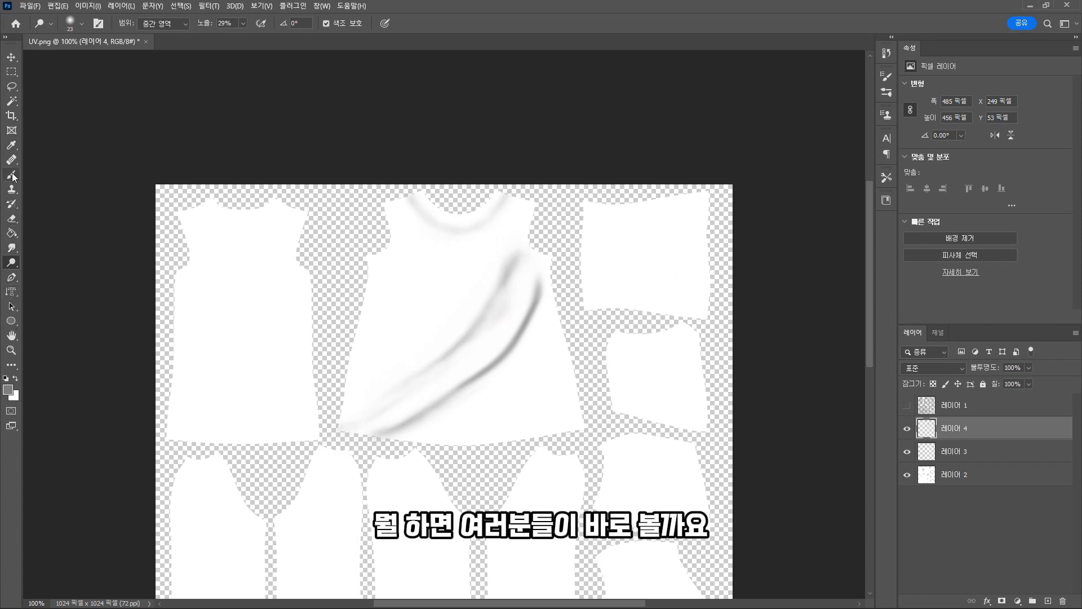
left_click(9, 389)
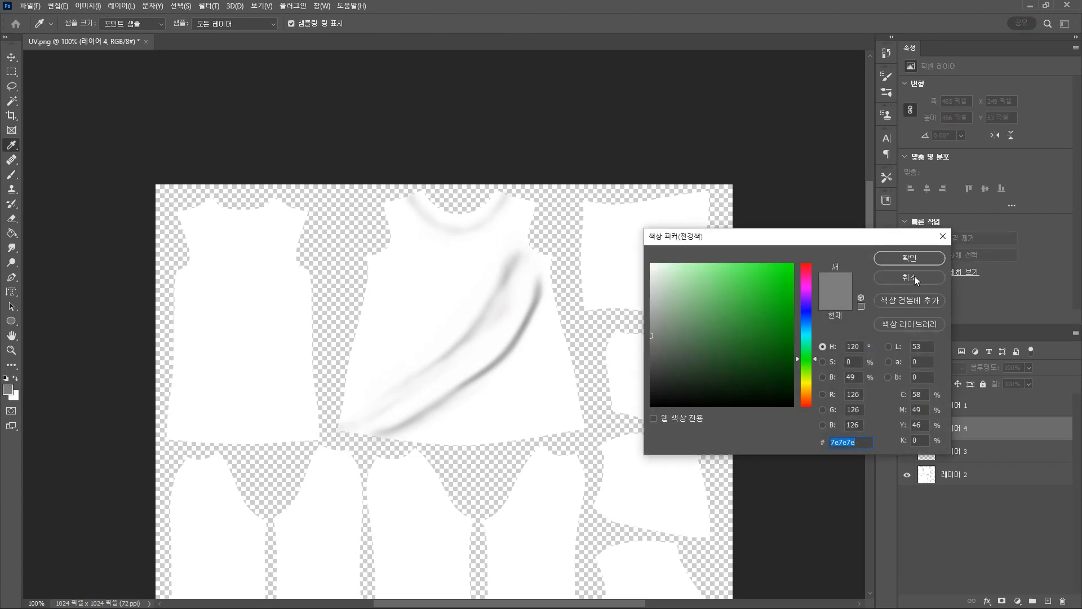
key("Return")
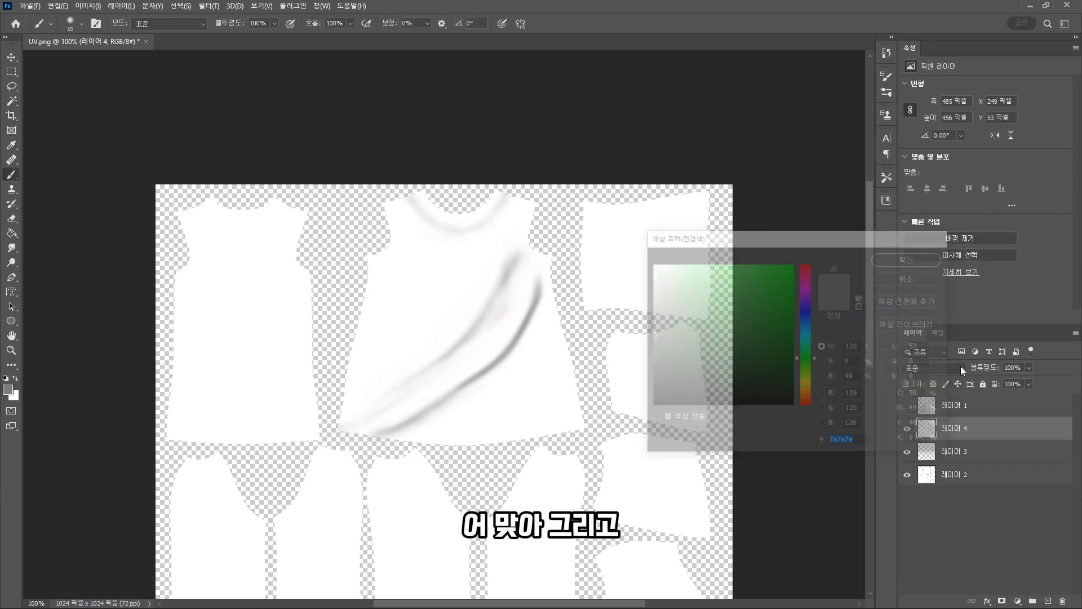
- Show the UV wireframe layer and make a rectangular selection around the chest area on the fold layer, 레이어 4
left_click(953, 405)
left_click(906, 406)
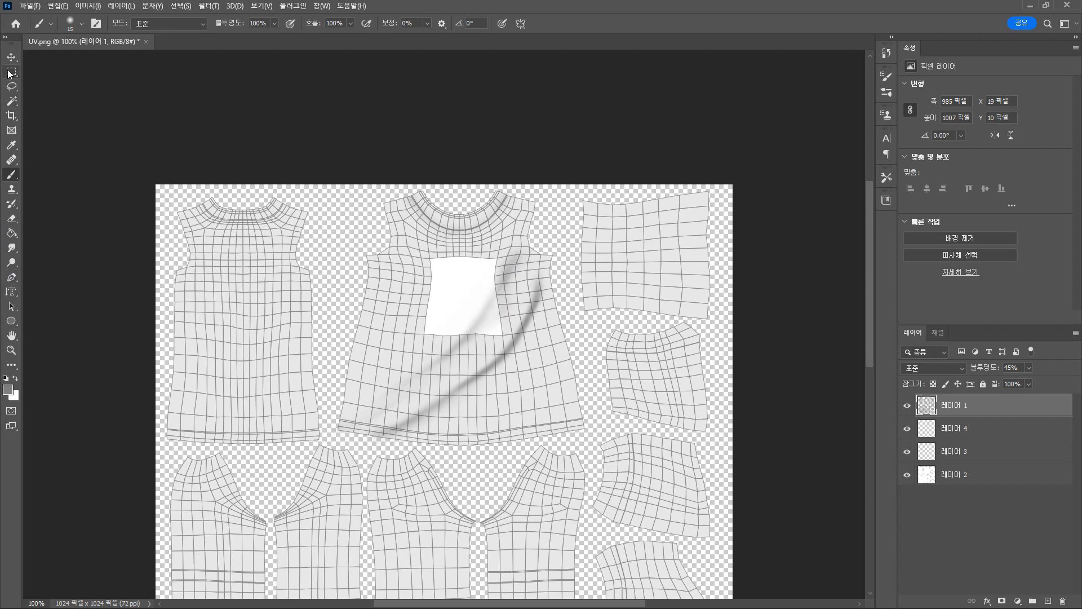
key("m")
left_click(967, 451)
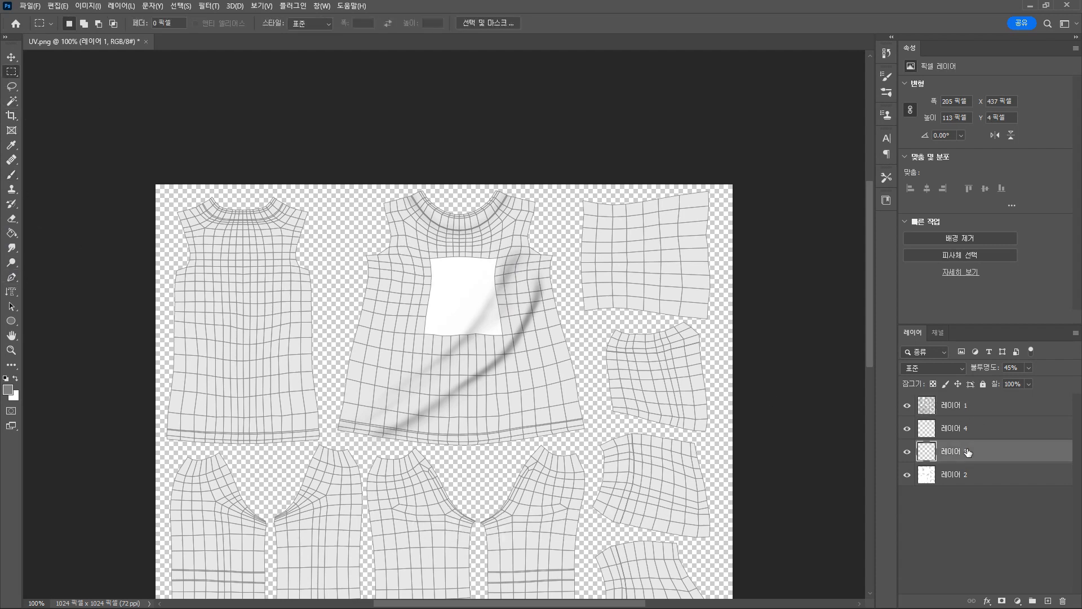
left_click(953, 427)
left_click_drag(407, 247, 525, 355)
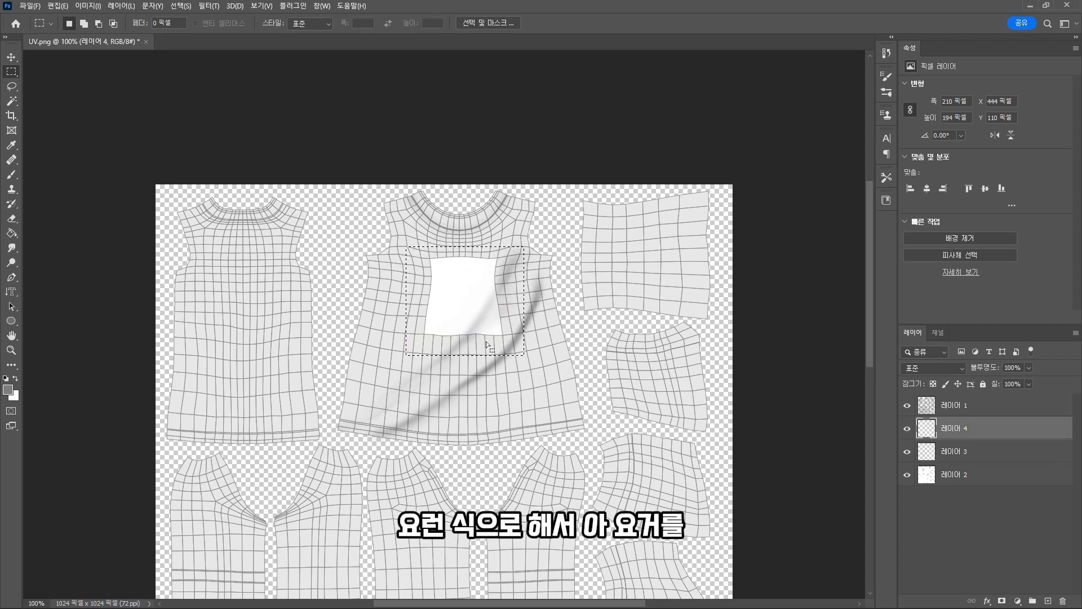
key("Delete")
left_click(13, 59)
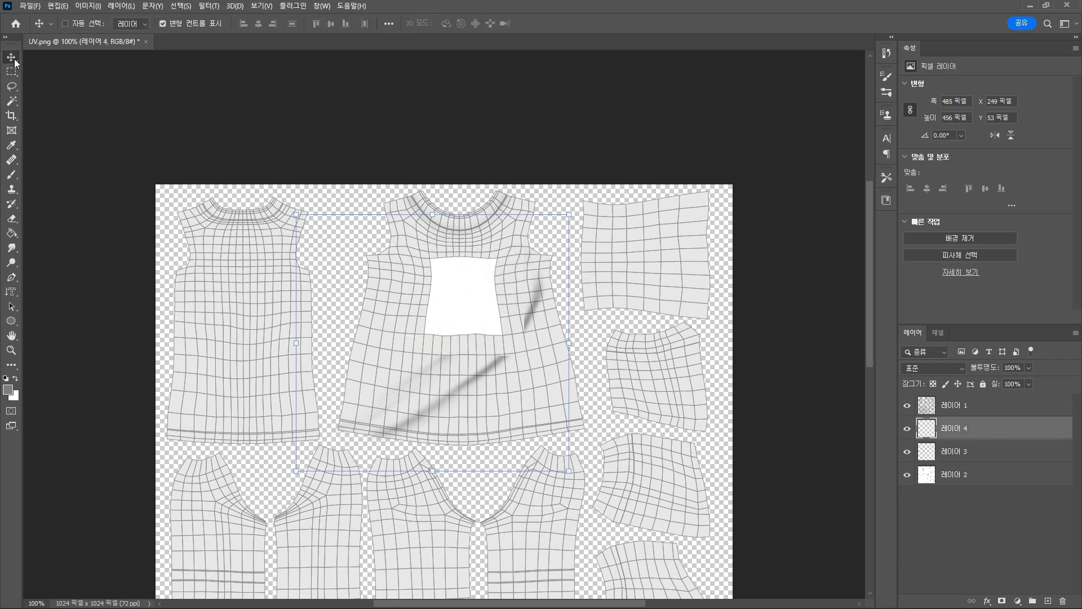
left_click_drag(468, 309, 618, 280)
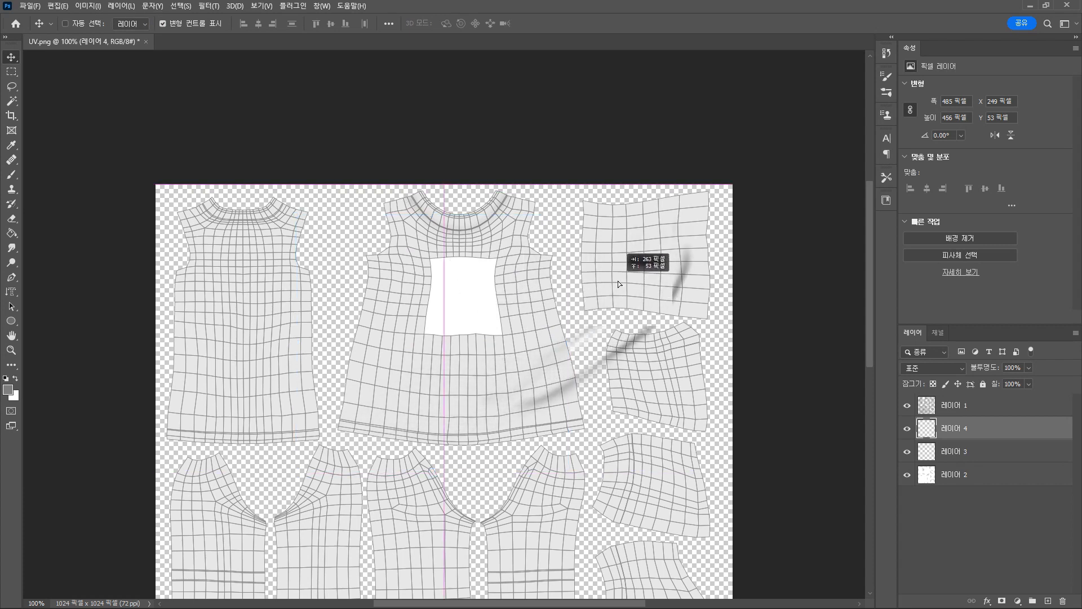
key("ctrl+z")
key("ctrl+z")
key("ctrl+z")
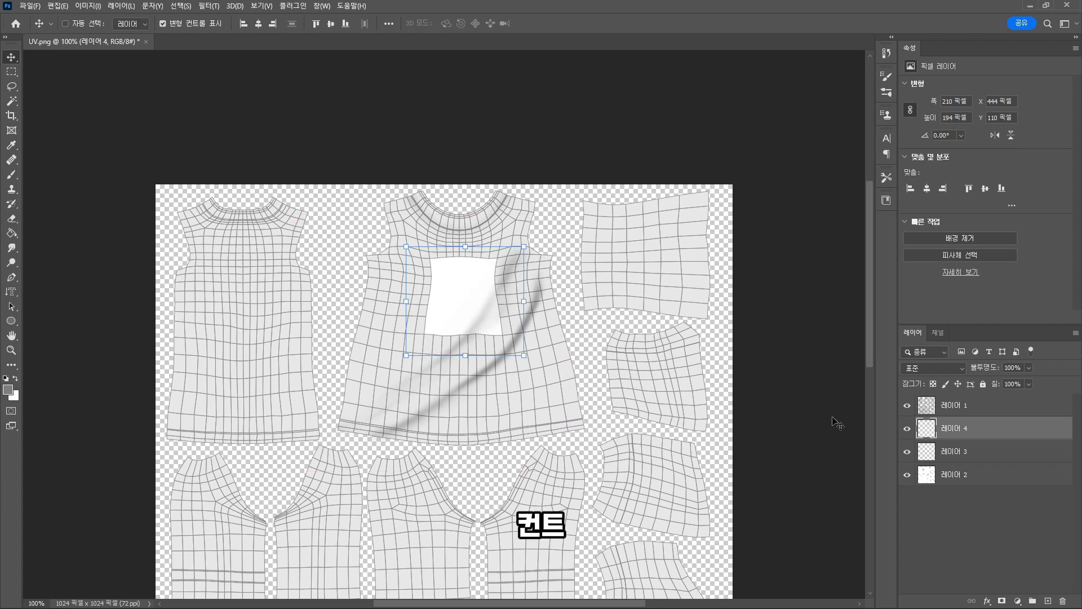
- Copy the selected part of the folds onto its own layer and move the copy over the topmost square UV piece
key("ctrl+c")
key("ctrl+v")
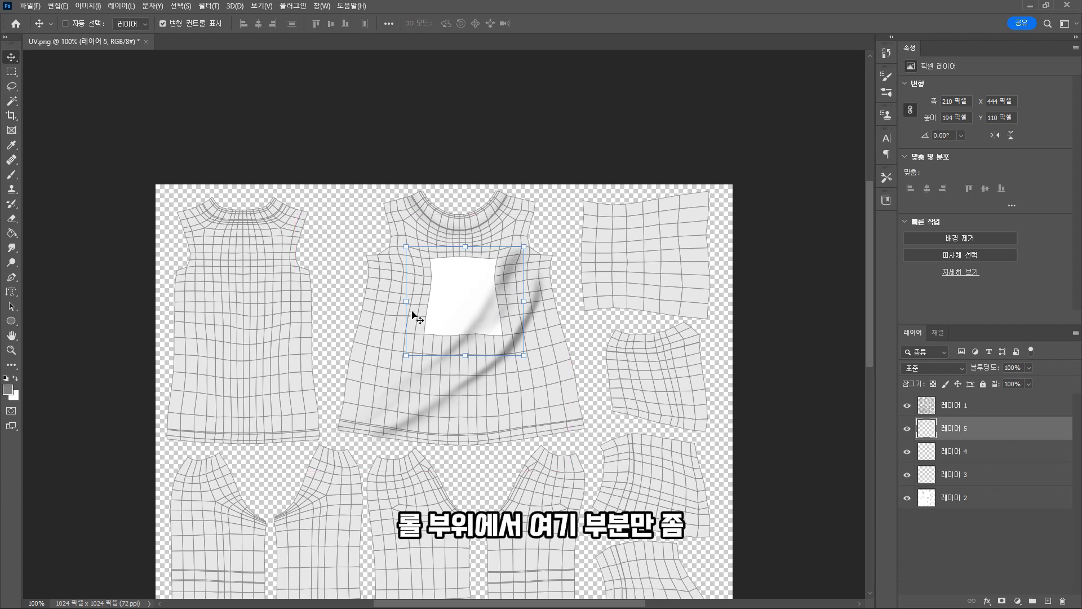
left_click_drag(465, 309, 643, 270)
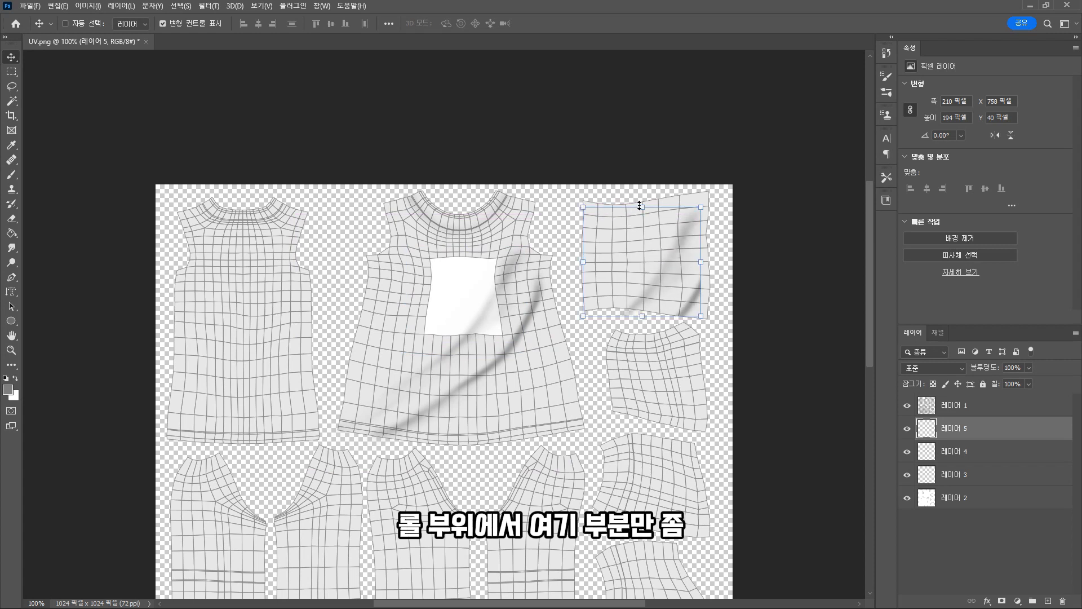
- Rotate the copied folds to -92.65°, scale them to 122.26%, and align them with the topmost square UV piece
left_click_drag(641, 199, 508, 217)
left_click_drag(637, 240, 654, 244)
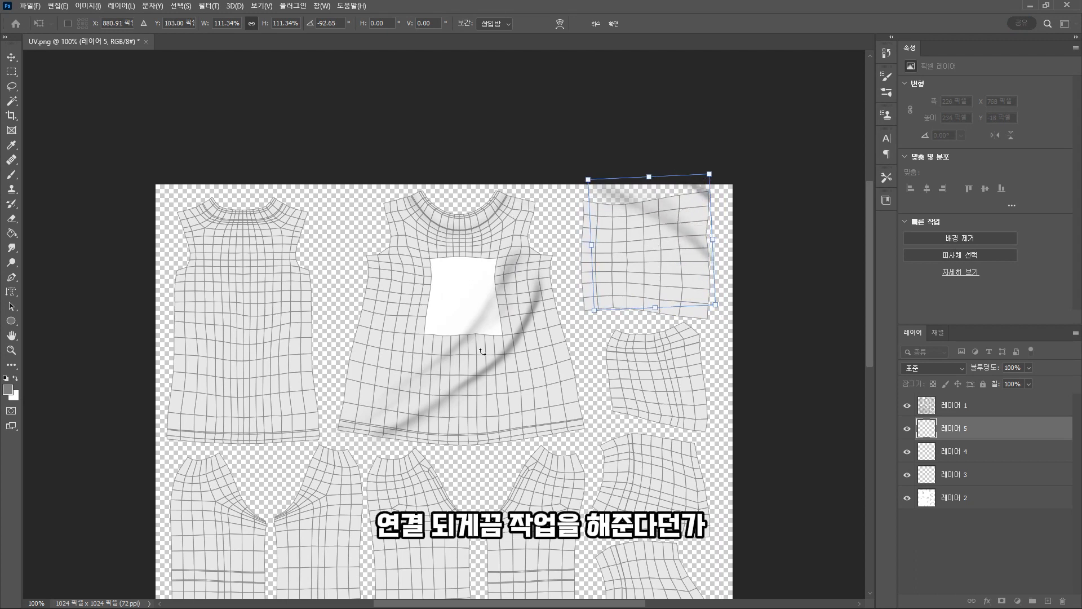
left_click_drag(588, 180, 574, 173)
left_click_drag(638, 220, 636, 224)
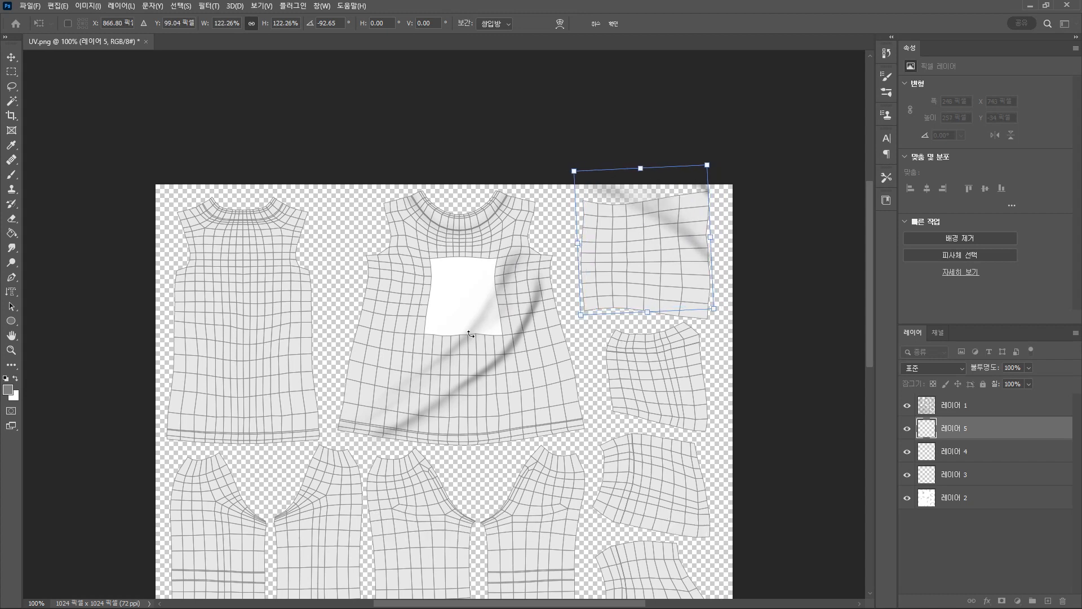
left_click_drag(689, 261, 684, 264)
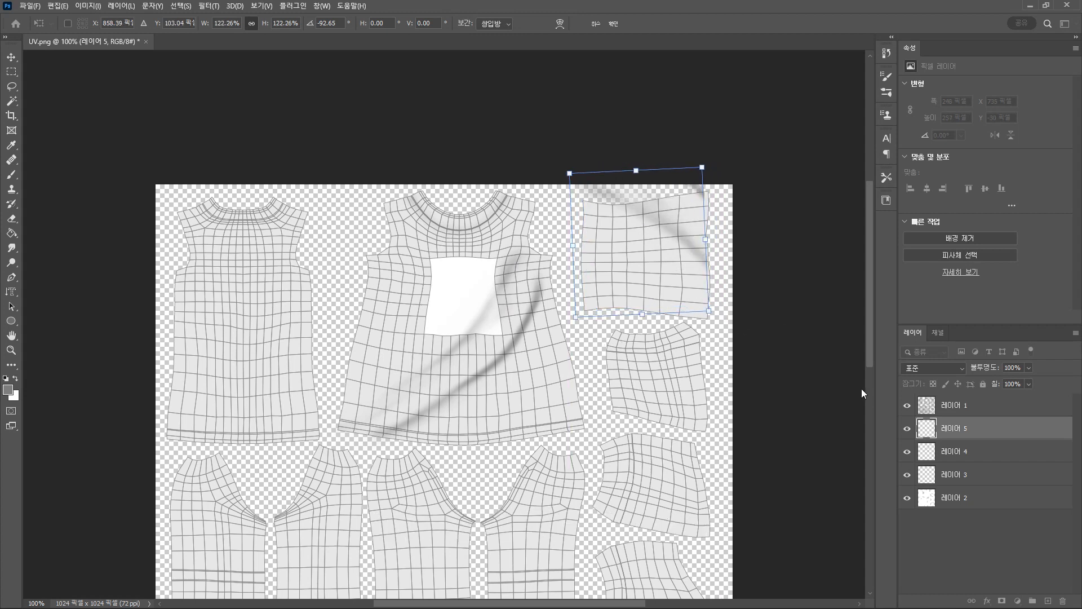
- Set the copied fold layer's opacity to 66%, apply its transform, and hide the UV wireframe layer
left_click_drag(1026, 370, 1016, 381)
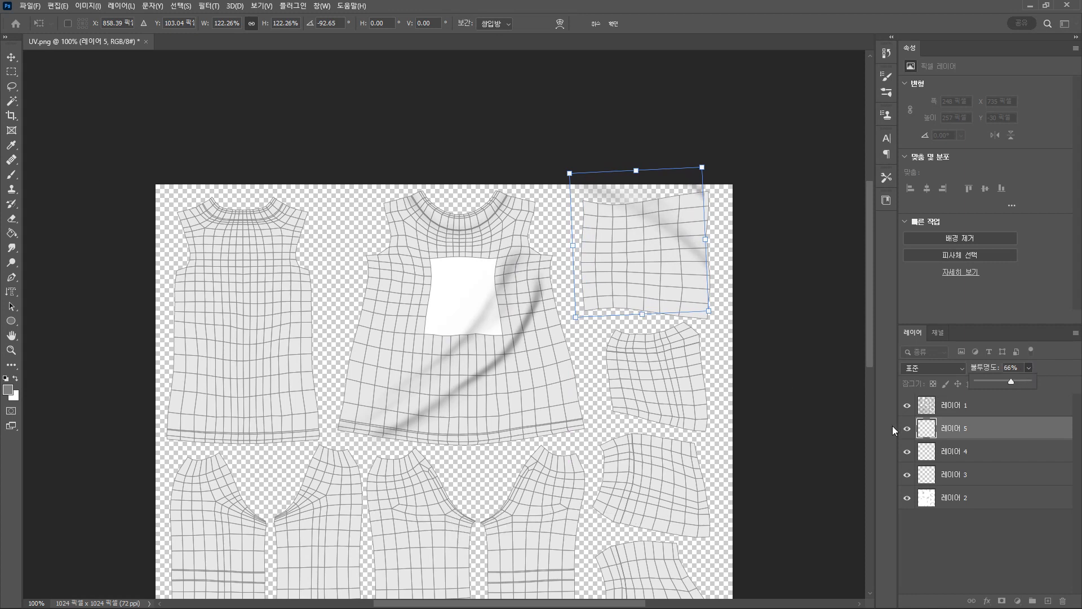
left_click(908, 406)
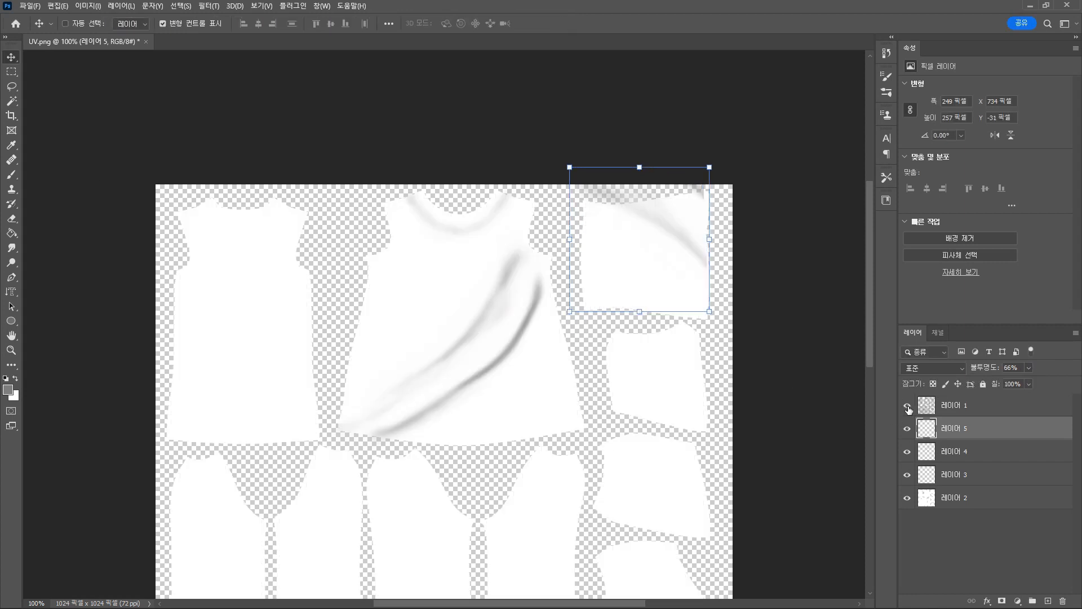
left_click(907, 407)
left_click(908, 406)
- Add the horizontal text "wifi" in turquoise green across the chest of the front dress piece on a new layer
left_click(1048, 602)
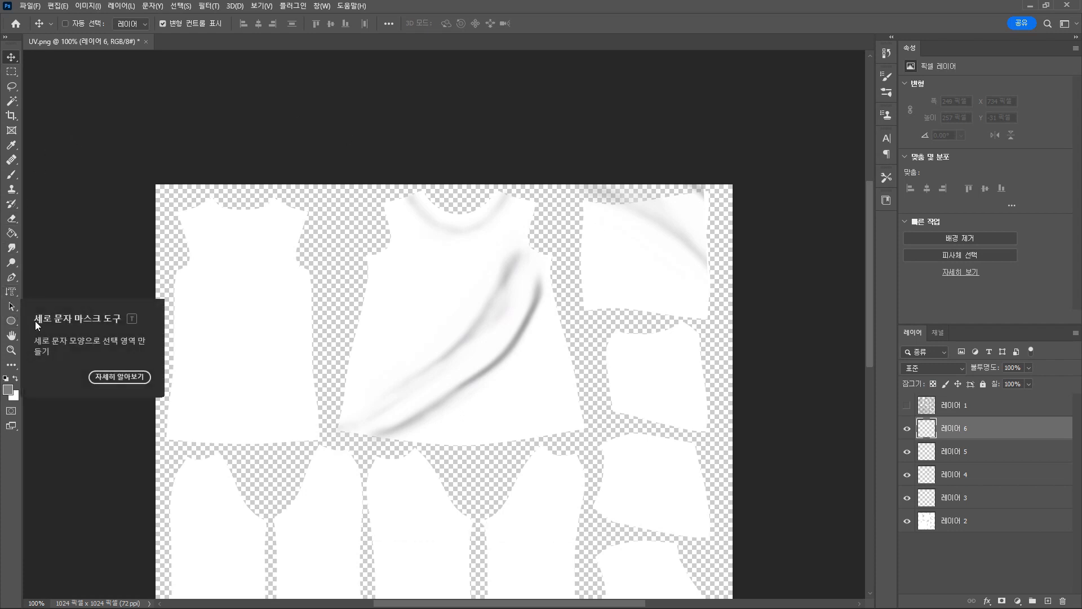
left_click(10, 290)
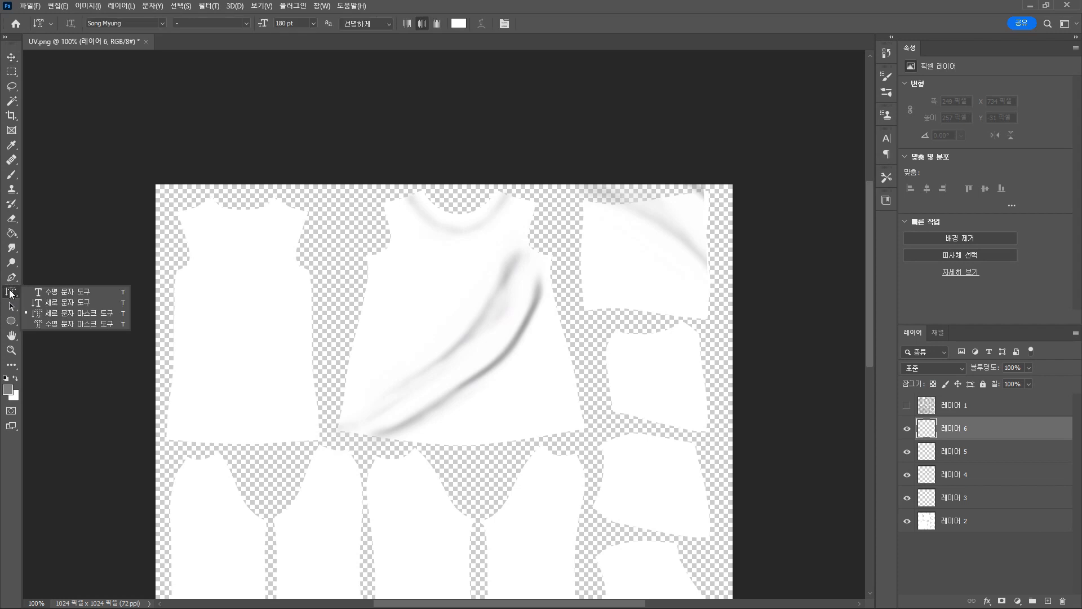
left_click(52, 292)
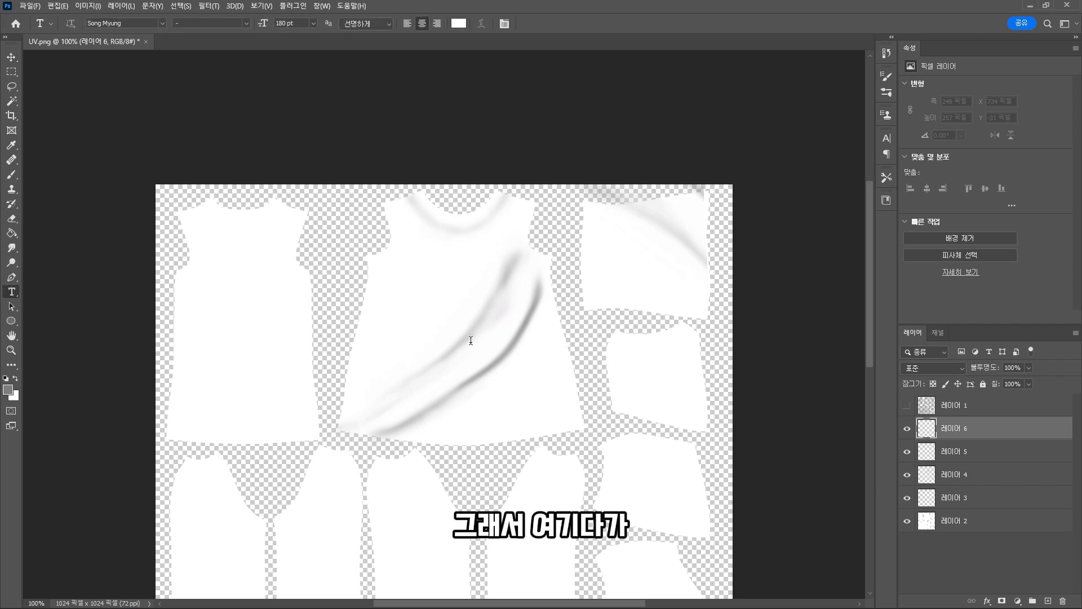
left_click(471, 342)
left_click(459, 24)
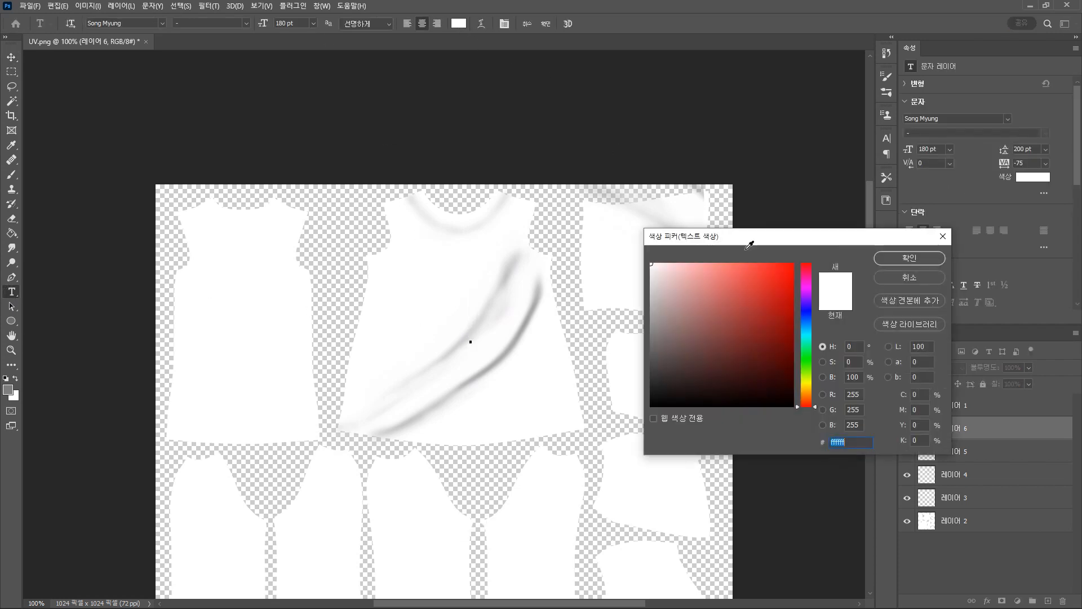
left_click(808, 342)
mouse_move(766, 307)
left_mouse_down()
mouse_move(756, 278)
mouse_move(789, 260)
left_mouse_up()
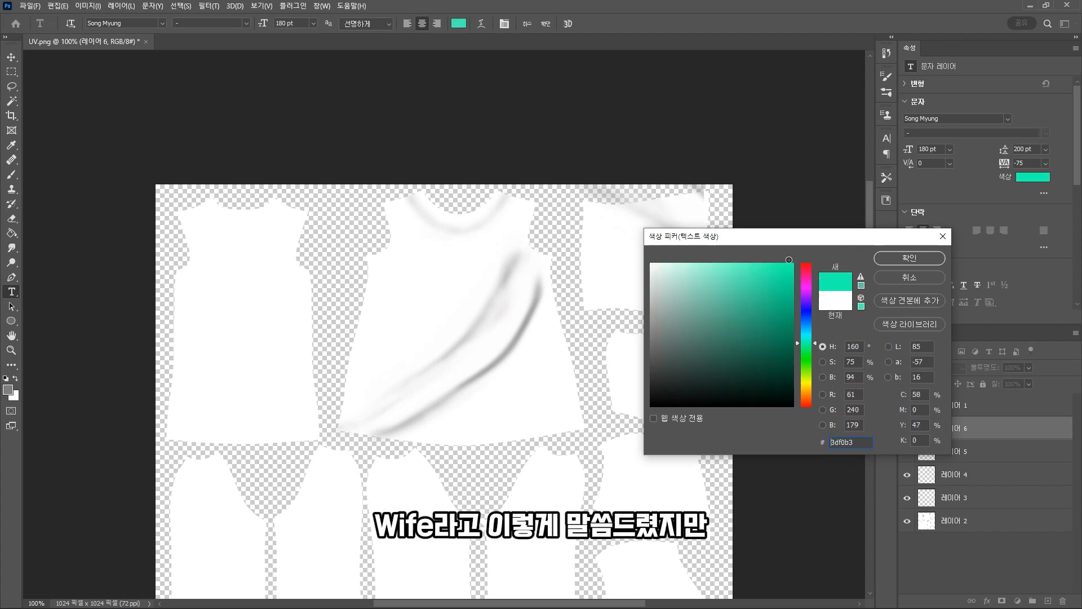
left_click(914, 265)
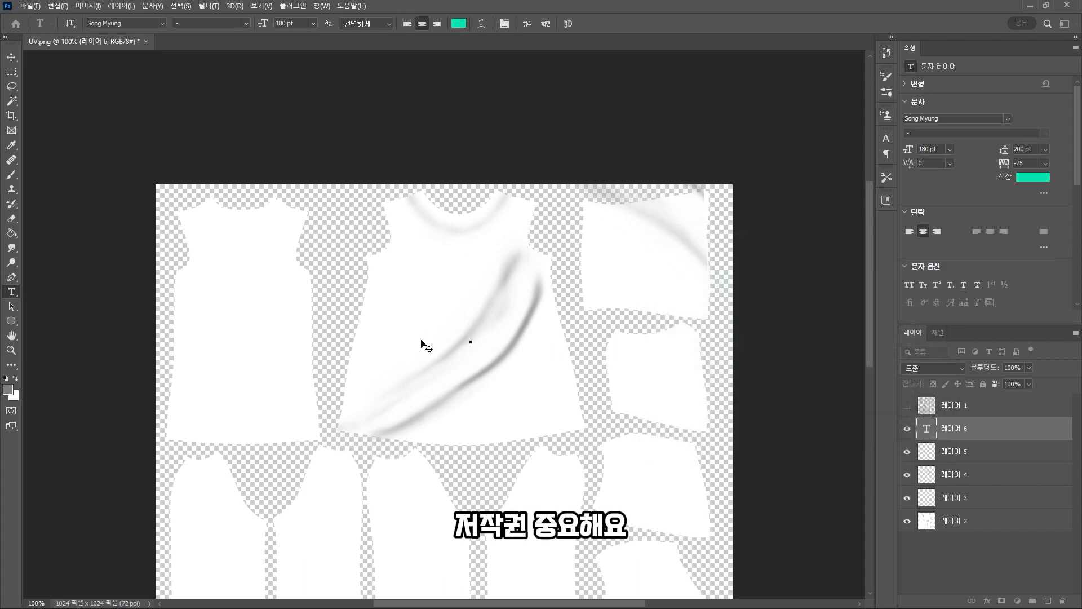
type("Wifi")
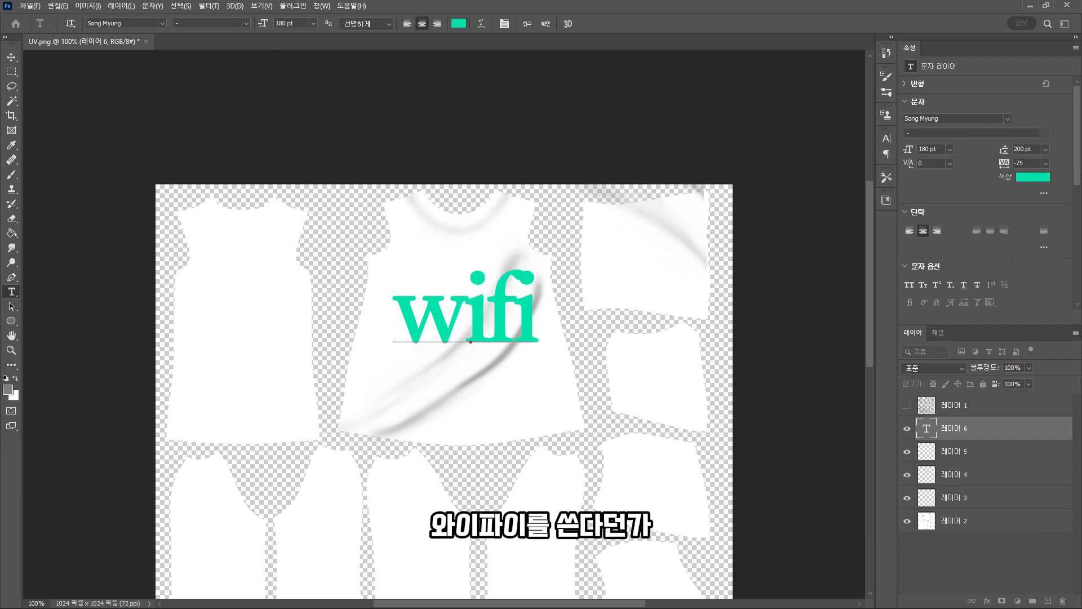
- Scale the "wifi" text to 51.82%, rotate it to -89.26°, and place it on the topmost square UV piece
left_click(11, 57)
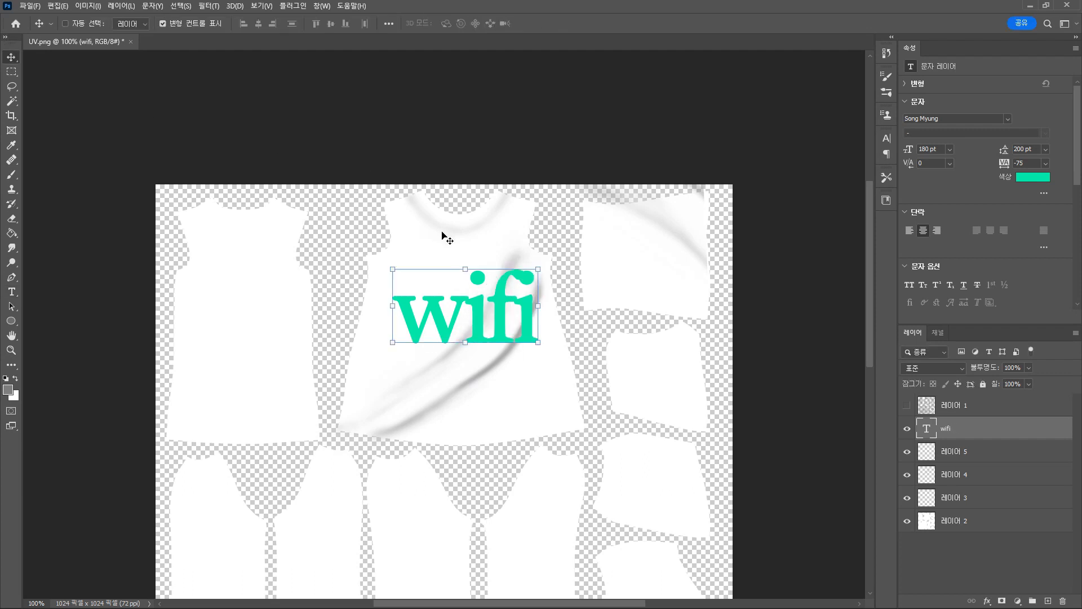
left_click_drag(466, 266, 367, 305)
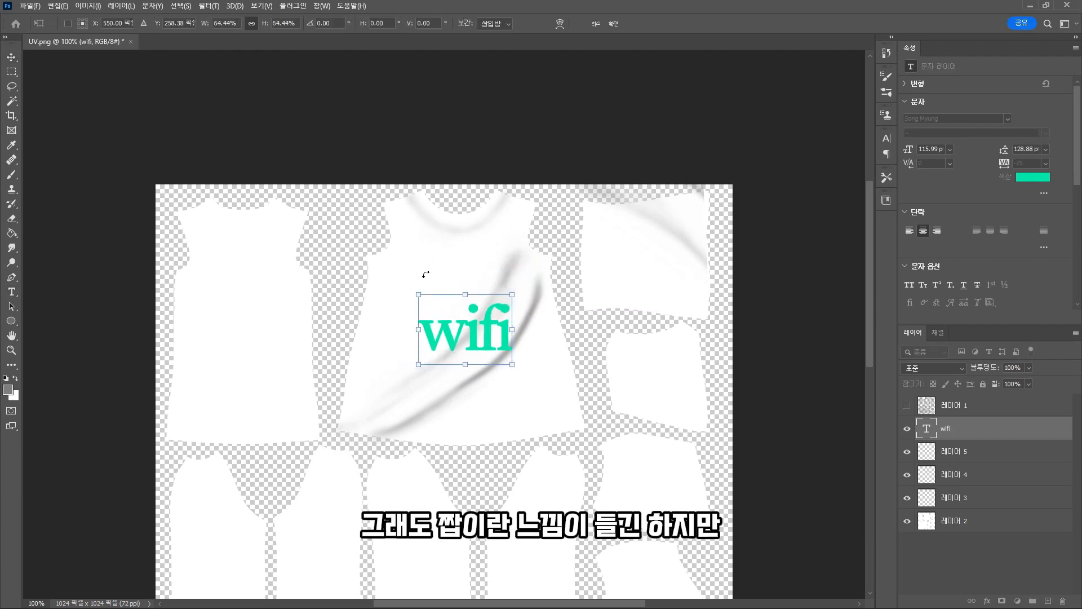
left_click_drag(426, 273, 373, 376)
left_click_drag(485, 358, 667, 293)
left_click(999, 557)
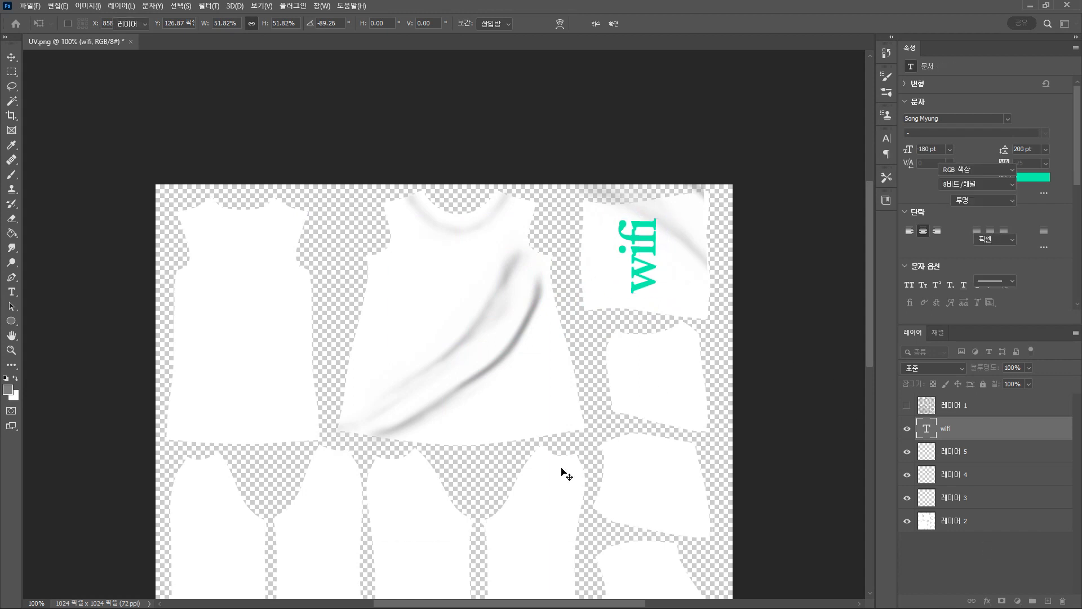
- Export the document as a 1024 x 1024 PNG with the smaller file (8-bit) option enabled
scroll(562, 404, "down", 5)
scroll(346, 341, "down", 2)
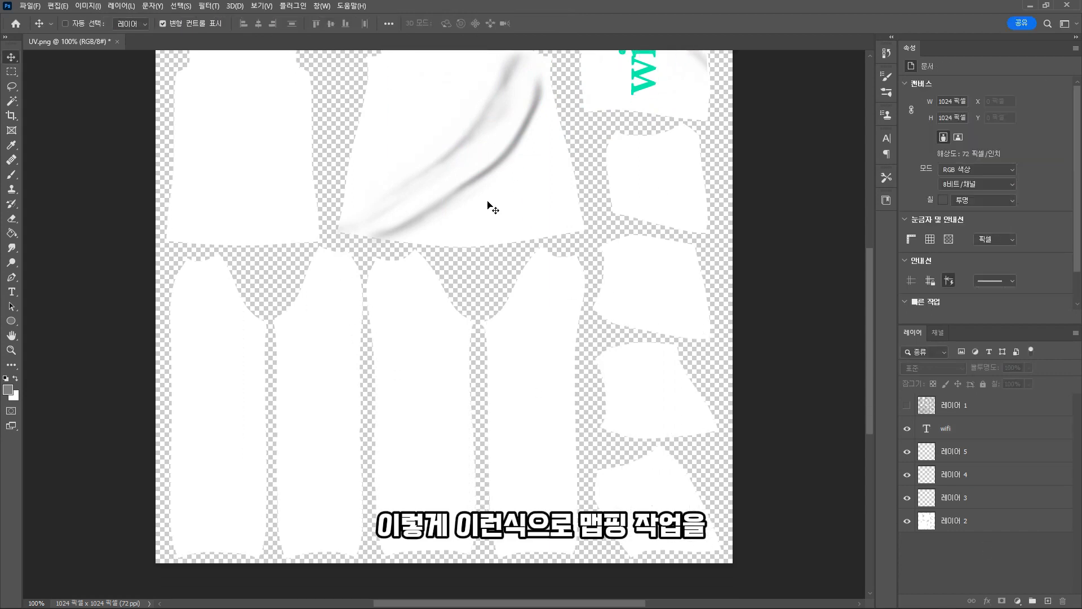
left_click(29, 6)
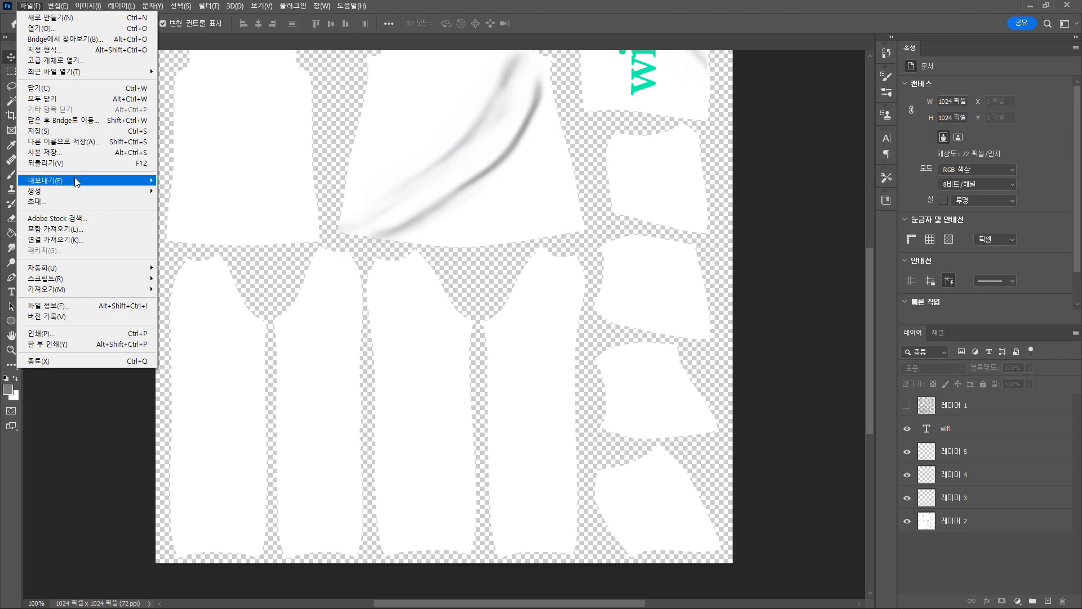
mouse_move(50, 180)
left_click(214, 191)
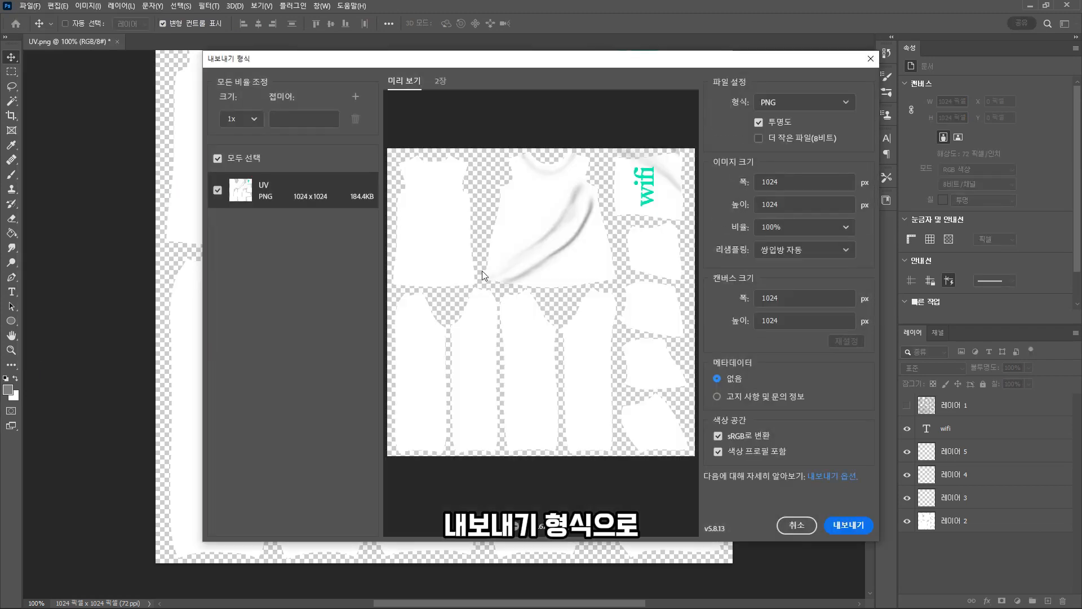
left_click(761, 138)
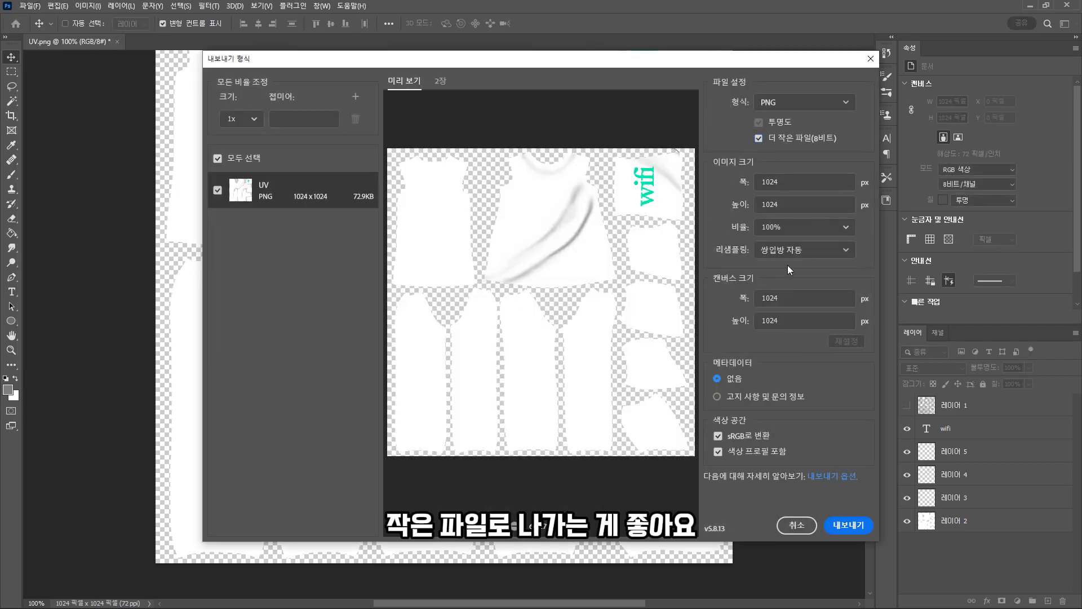
left_click(850, 524)
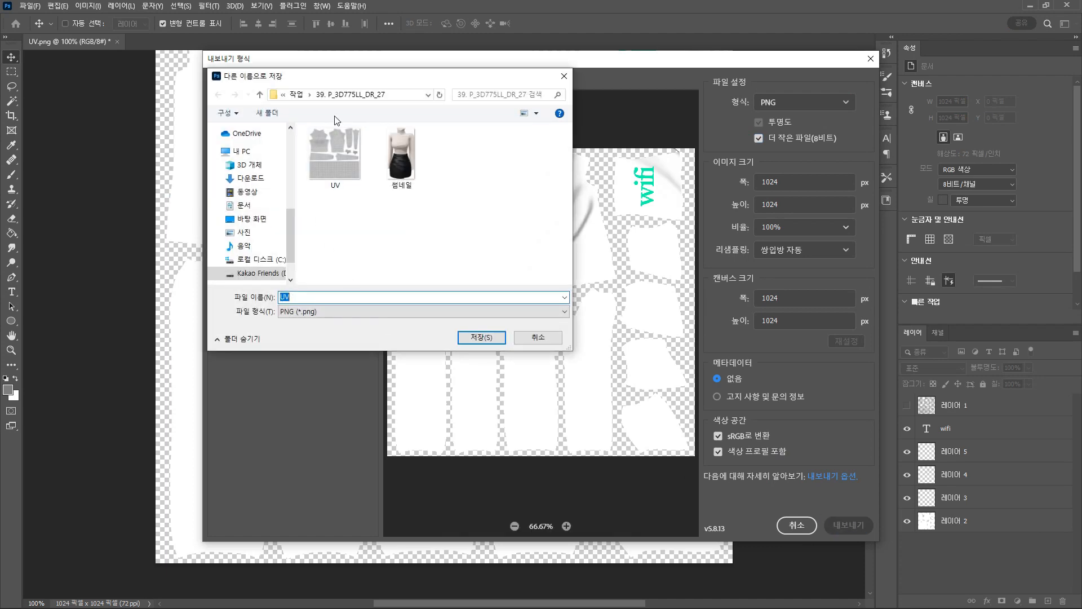
- Set the save location to the Assets/Contents/DR_0201_24 folder inside the ZEPETO Studio Unity 3.2.12 project on drive D
left_click(298, 96)
scroll(244, 180, "up", 5)
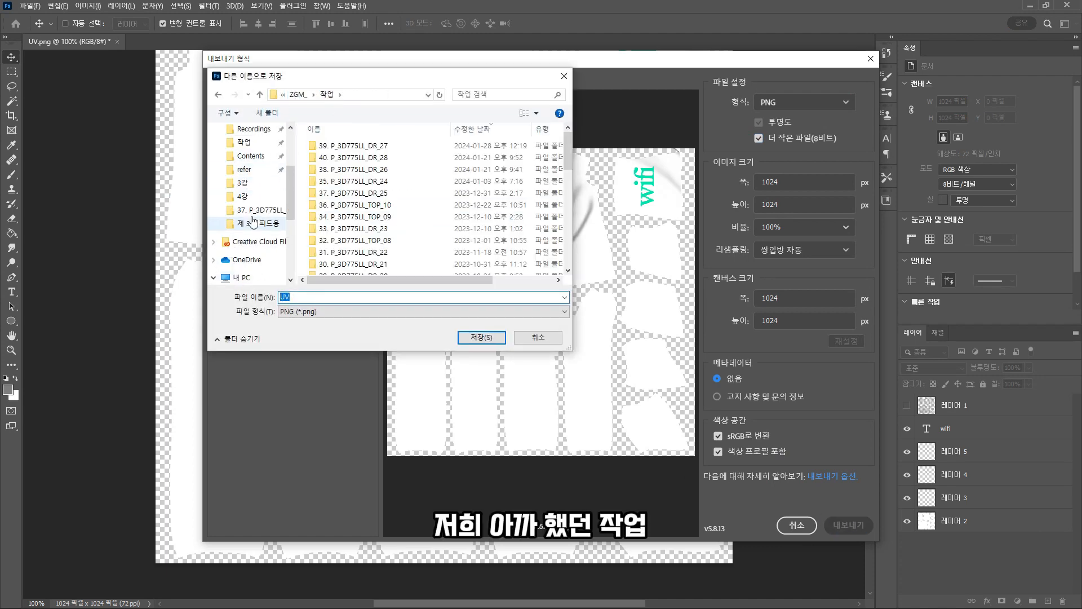
scroll(244, 176, "up", 2)
left_click(246, 171)
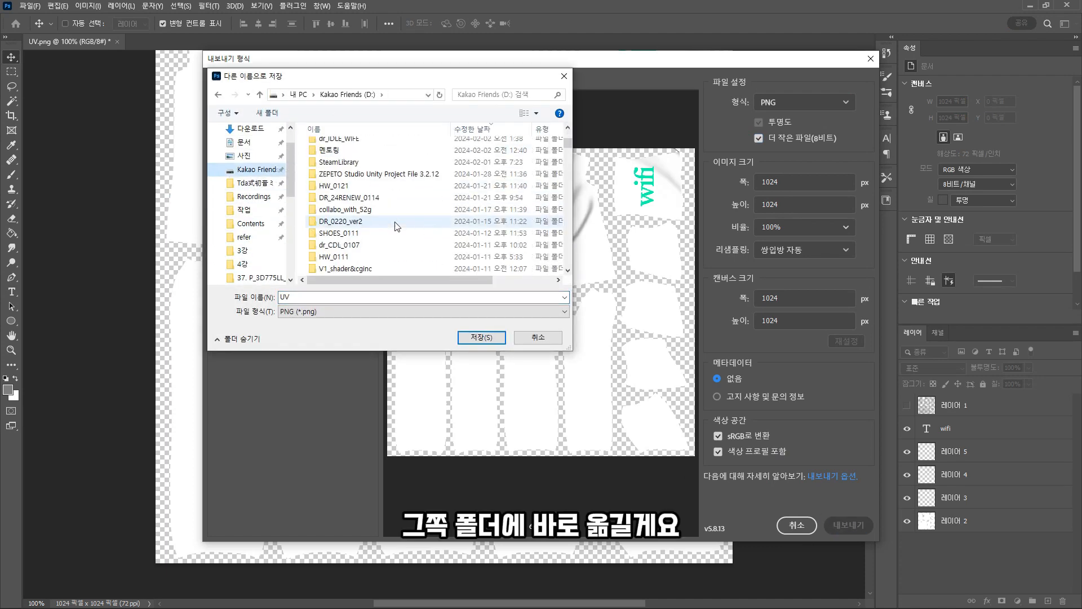
double_click(355, 236)
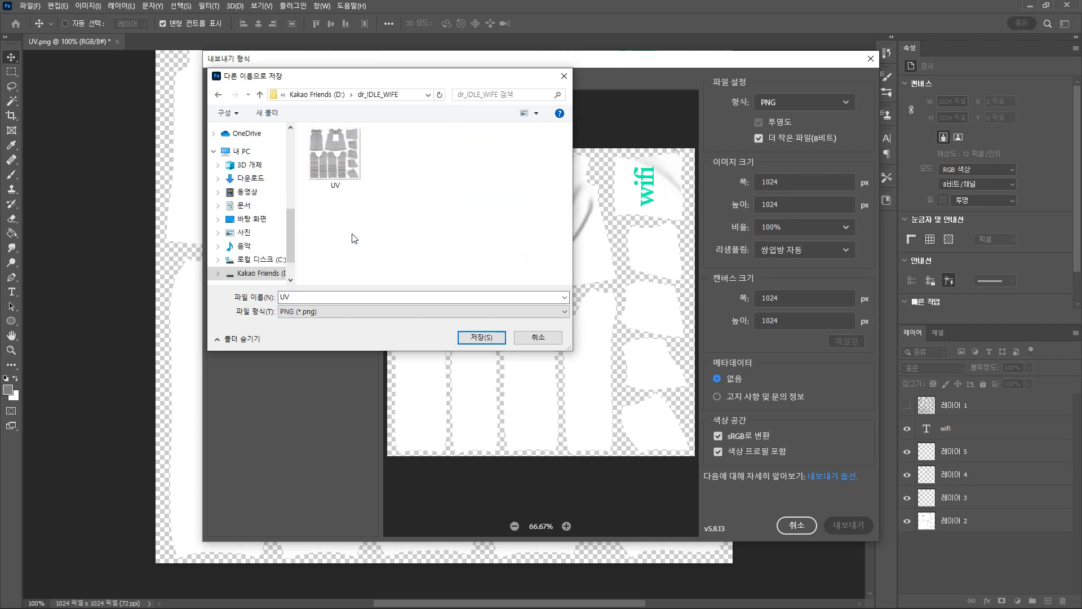
left_click(316, 95)
scroll(352, 179, "down", 5)
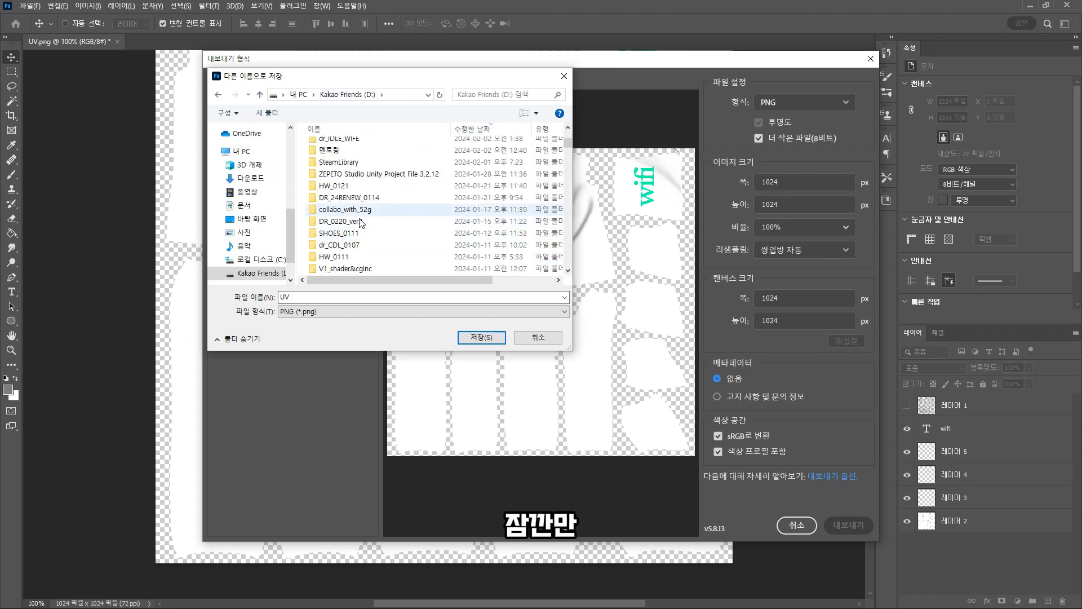
double_click(353, 176)
double_click(355, 145)
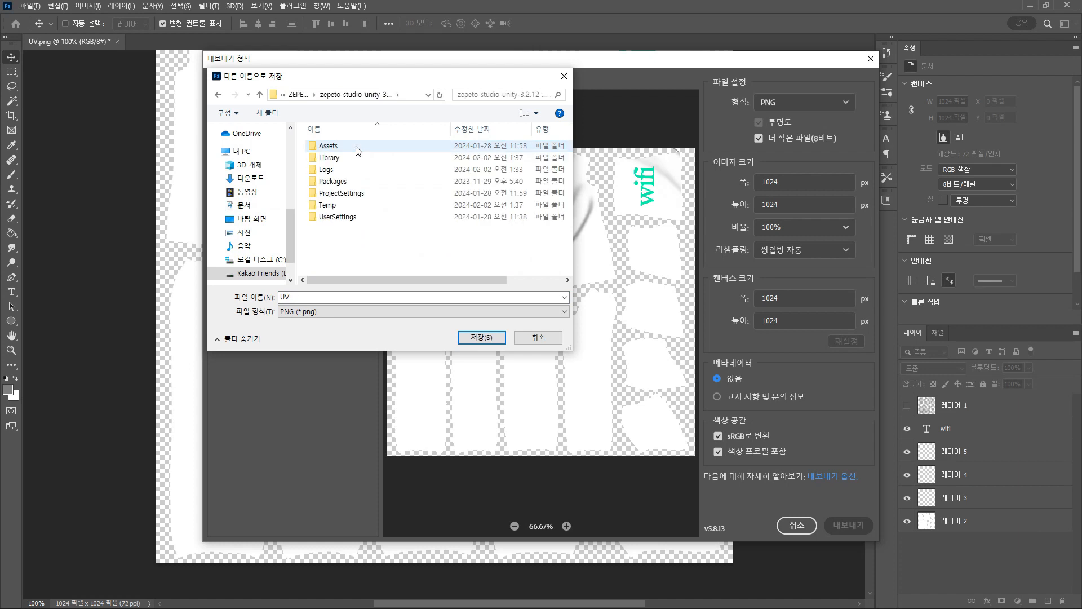
double_click(356, 146)
double_click(356, 147)
double_click(344, 146)
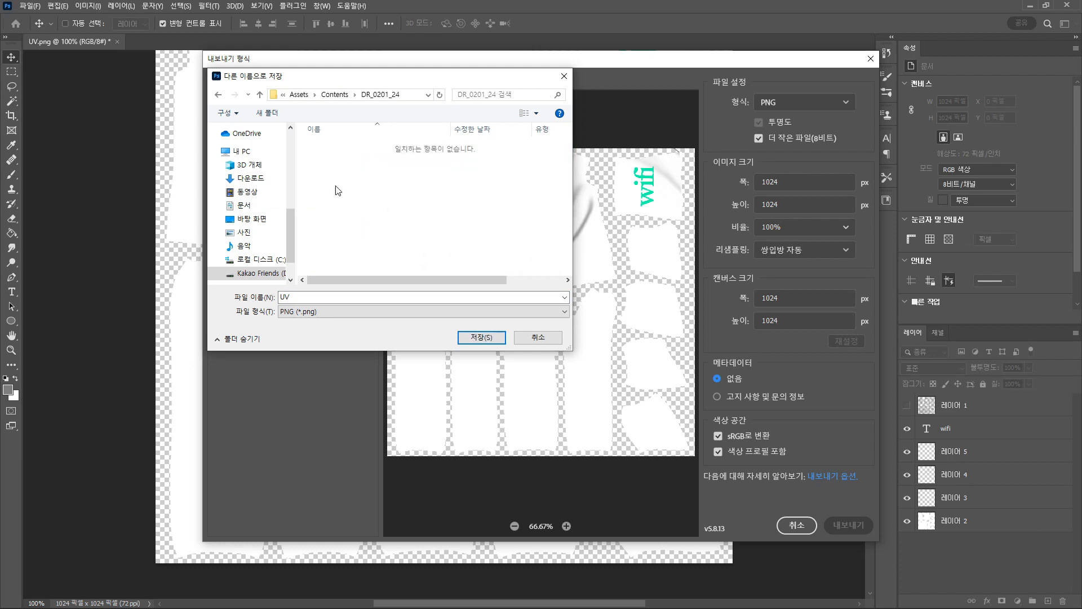
- Name the exported PNG "texture" and save it
double_click(337, 297)
type("tex")
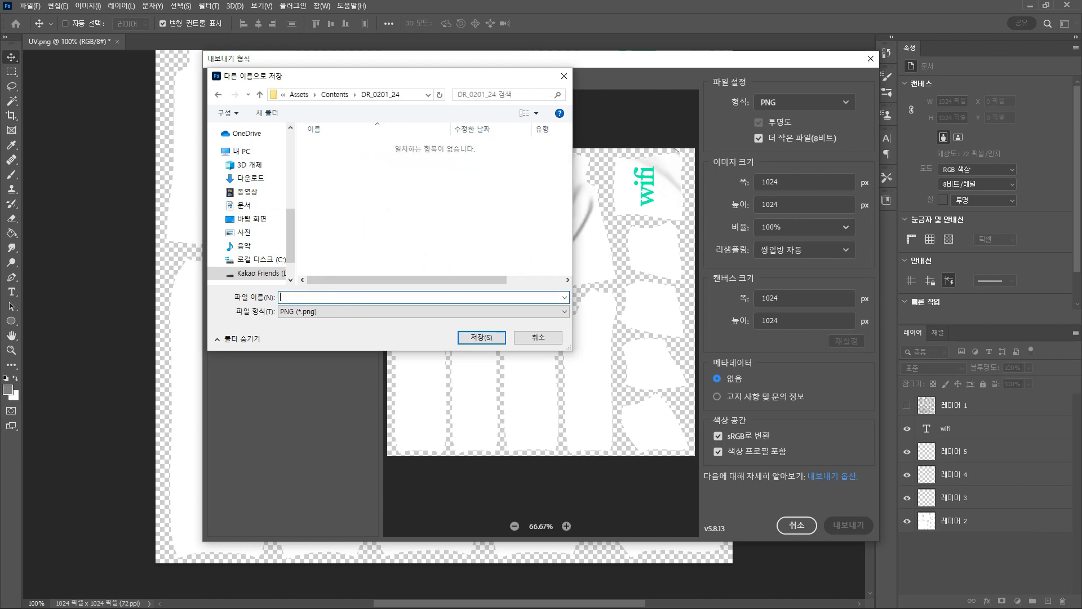
type("ture")
key("Return")
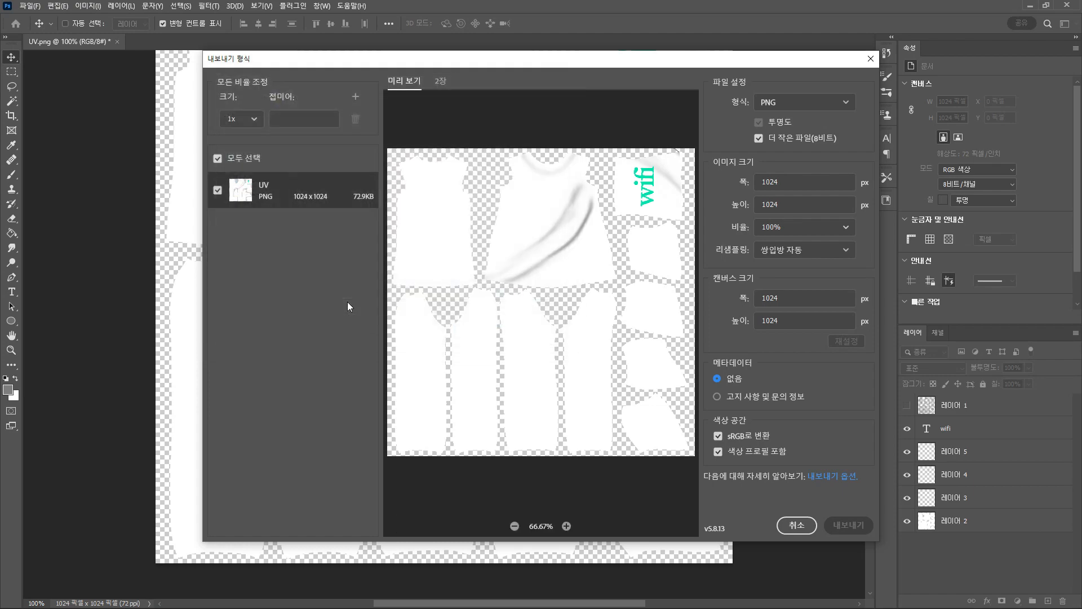
- Switch to Unity and check the imported texture and the contents of the DR_0201_24 model
left_click(1031, 6)
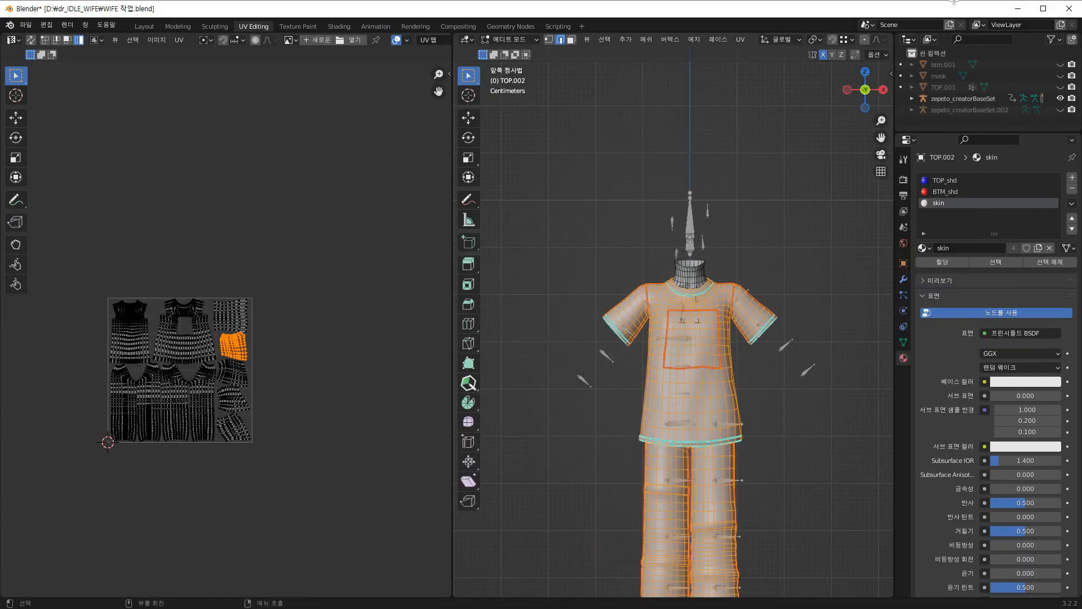
left_click(1023, 9)
left_click(228, 461)
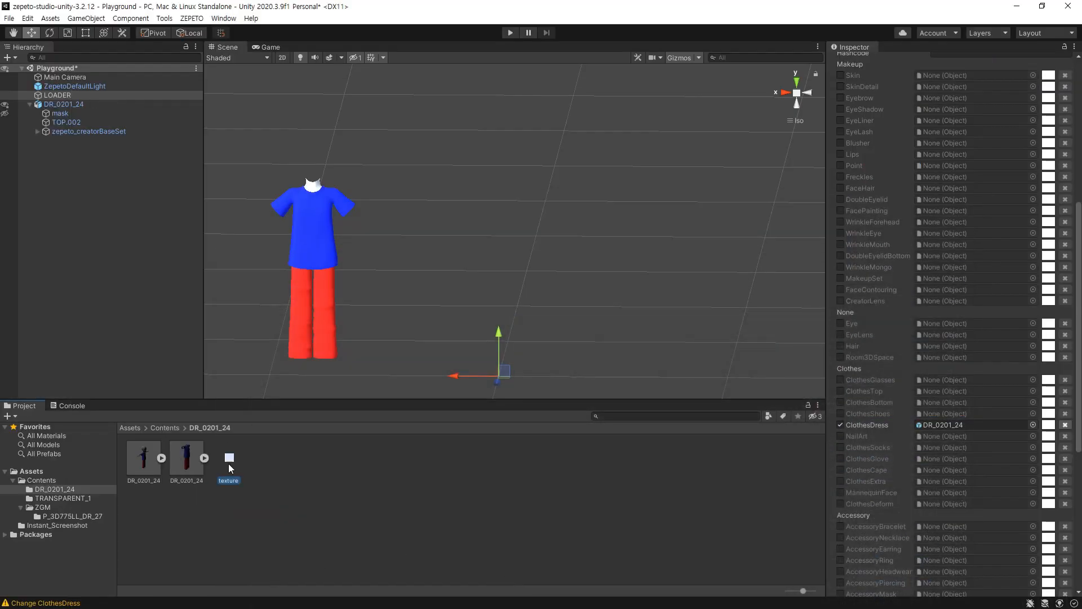
left_click(161, 458)
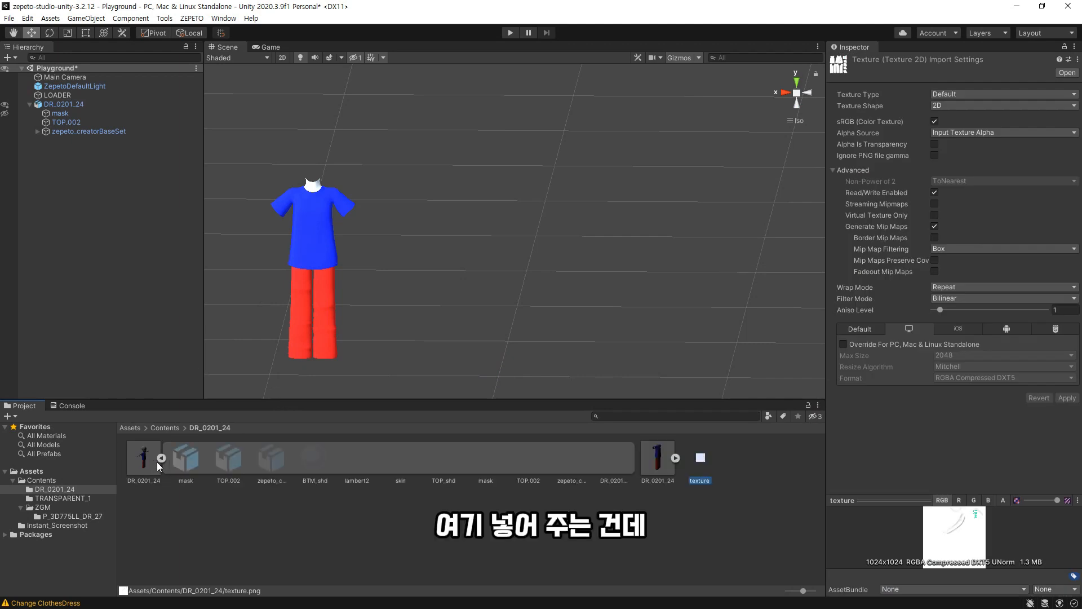
left_click(161, 458)
- Extract the embedded materials of the DR_0201_24 FBX model into the DR_0201_24 folder
left_click(145, 464)
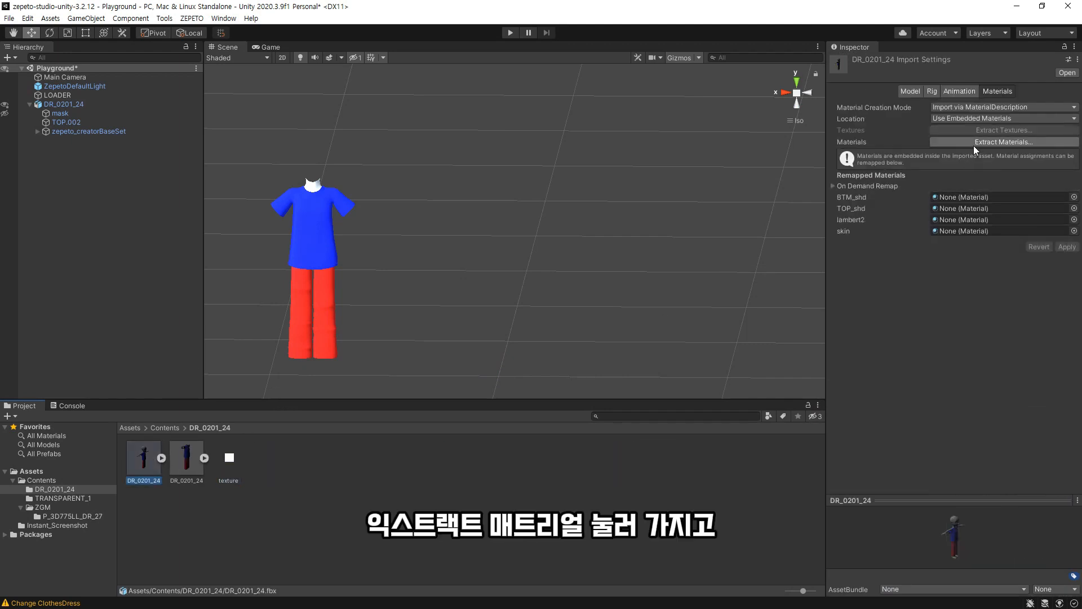
left_click(973, 145)
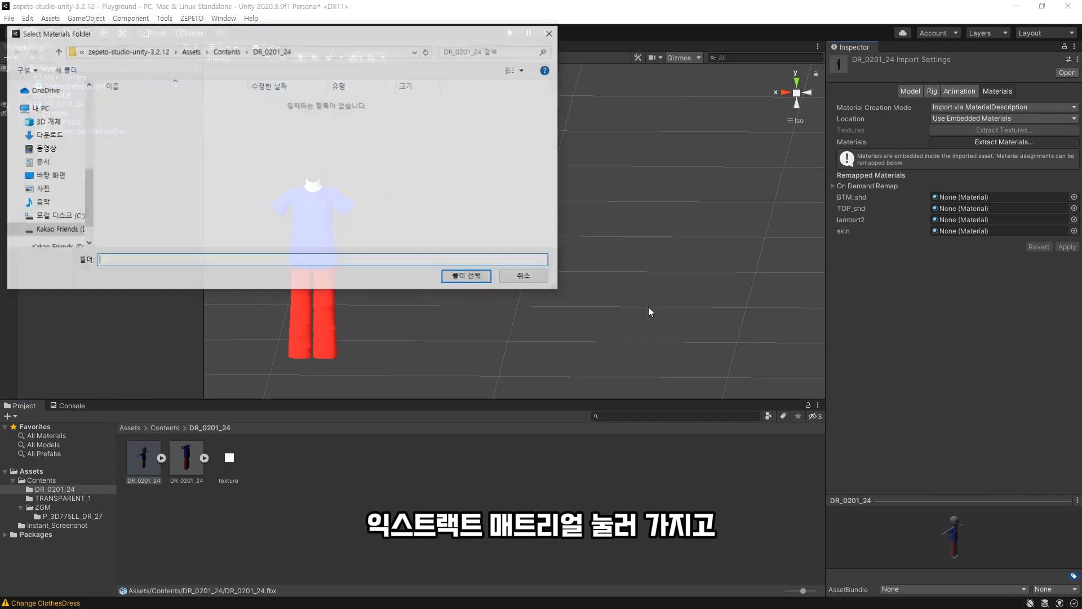
left_click(468, 277)
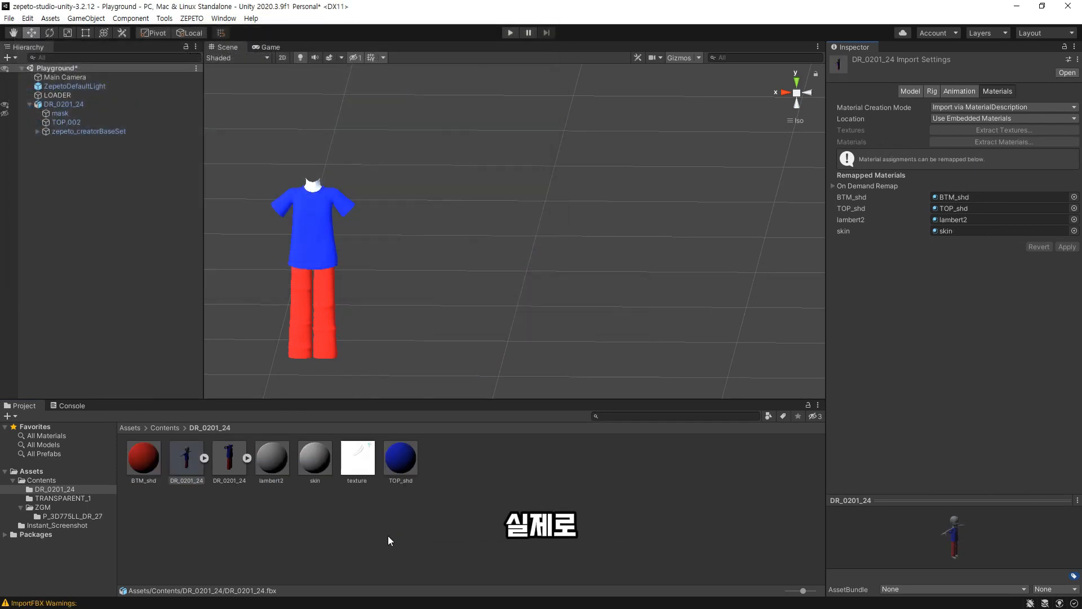
right_click(364, 536)
mouse_move(428, 196)
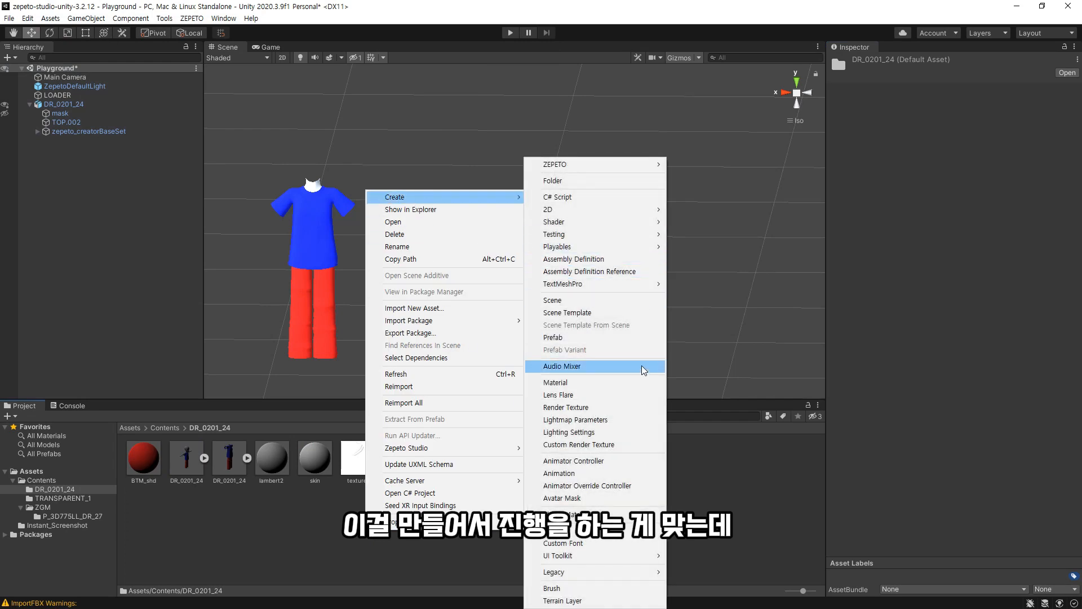
left_click(205, 547)
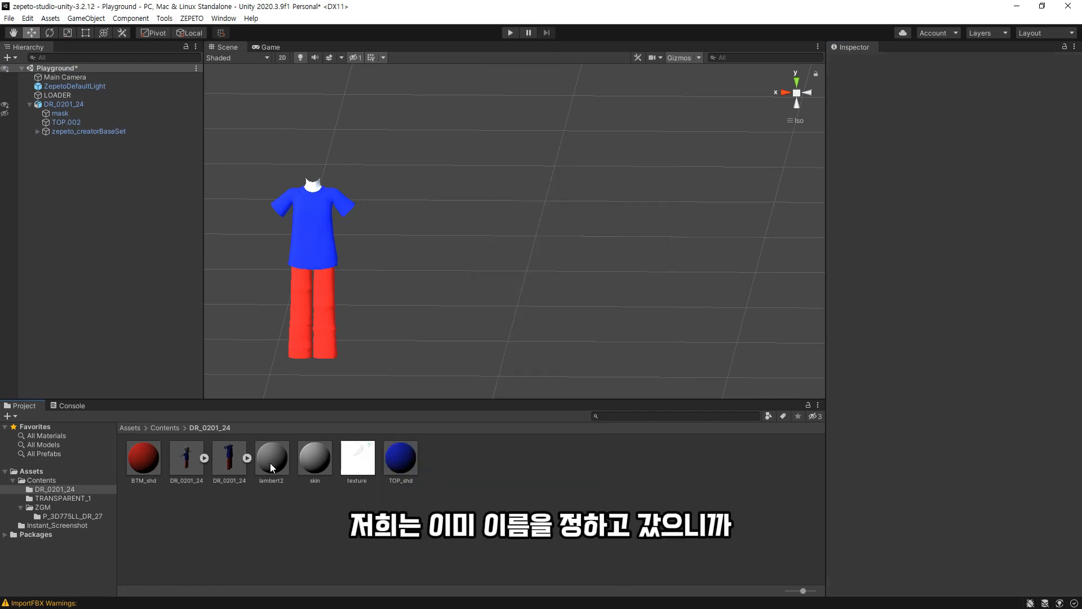
left_click(229, 460)
left_click(139, 465)
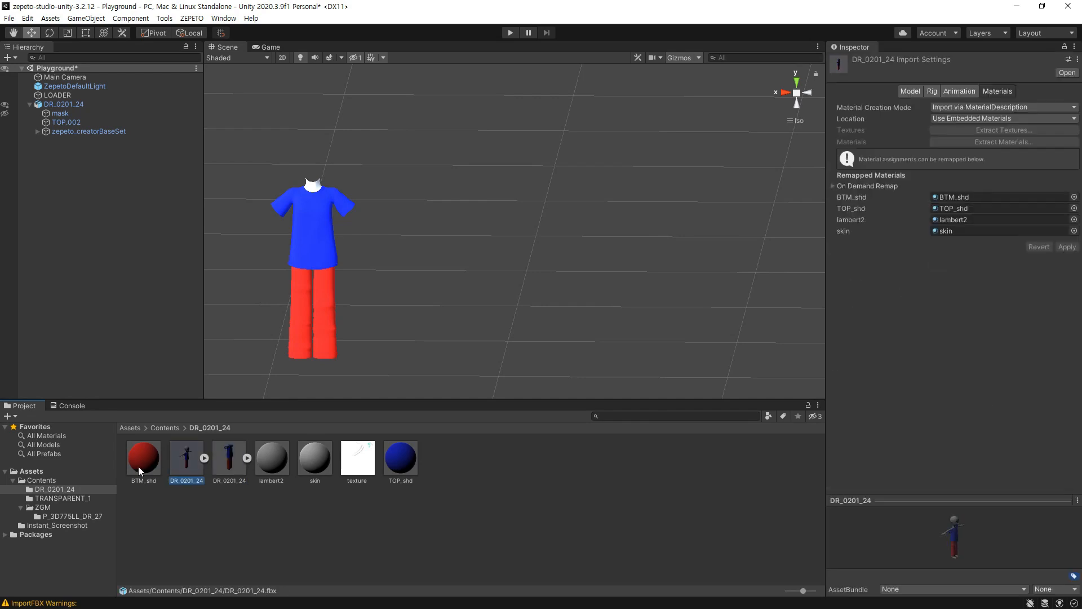
left_click(405, 478)
left_click(146, 483)
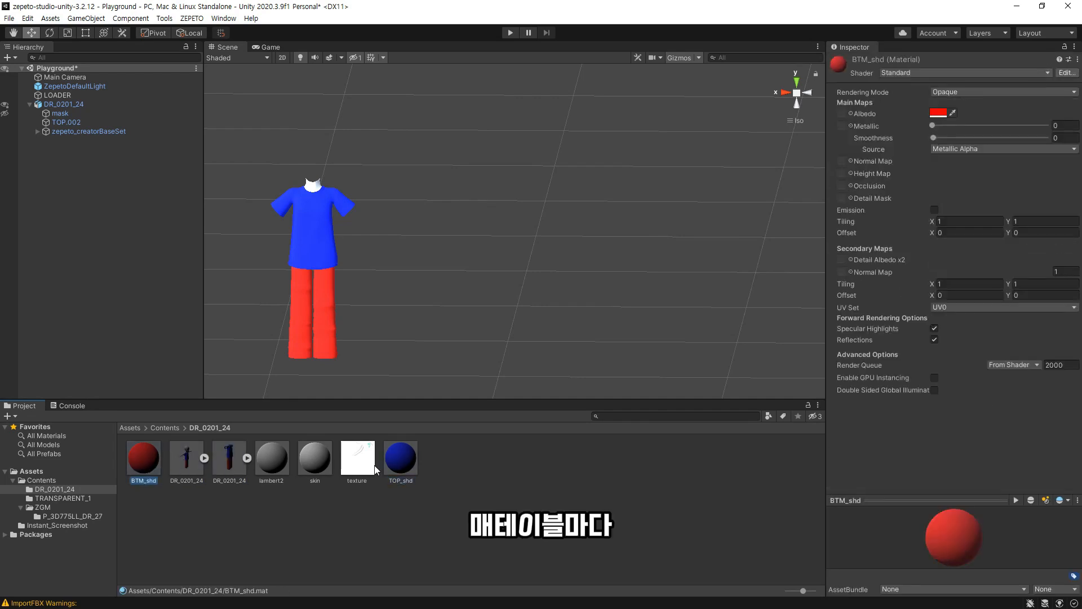
- Change the shader of the TOP_shd material to ZEPETO/BuiltIn/Cloth
left_click(397, 469)
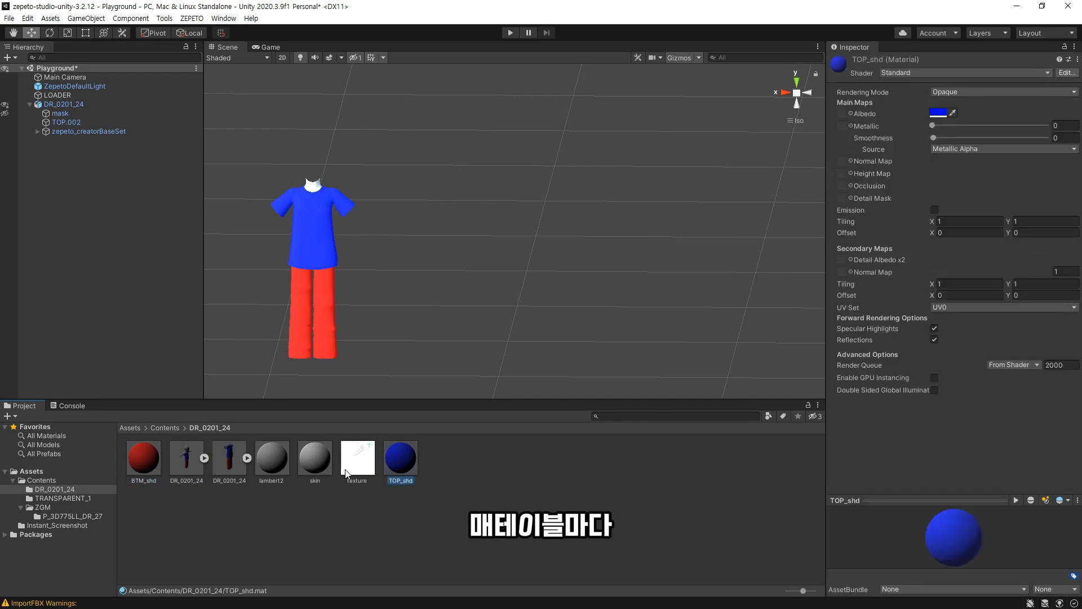
left_click(922, 74)
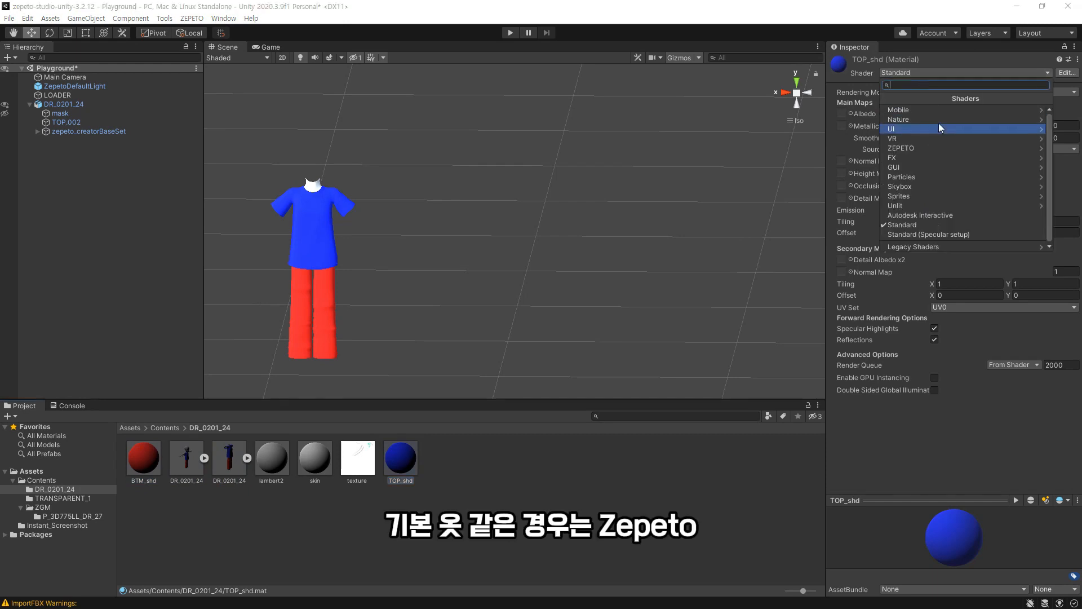
left_click(929, 145)
left_click(913, 112)
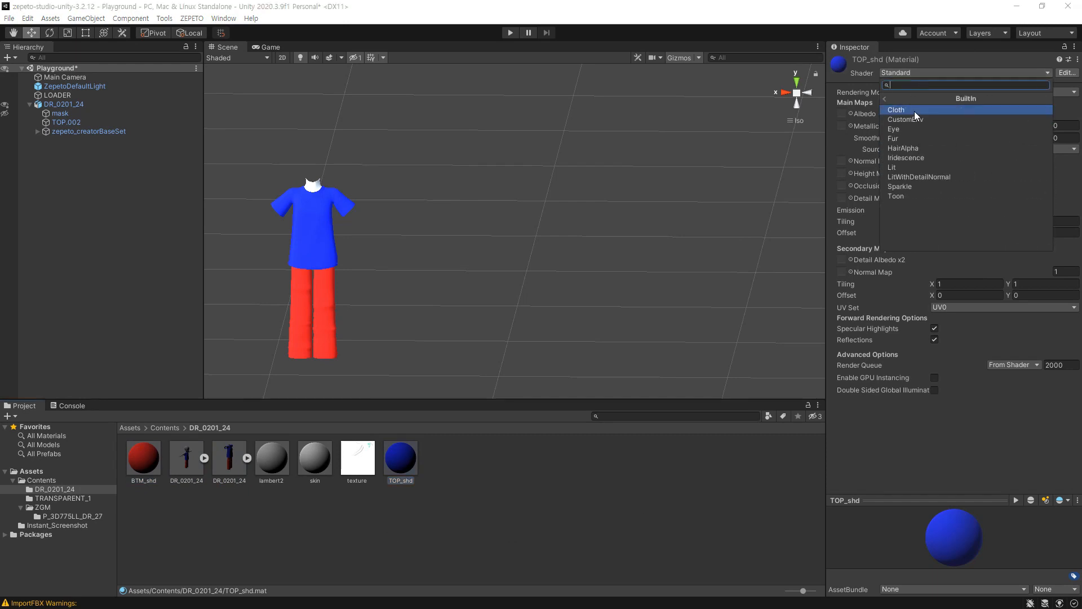
left_click(914, 110)
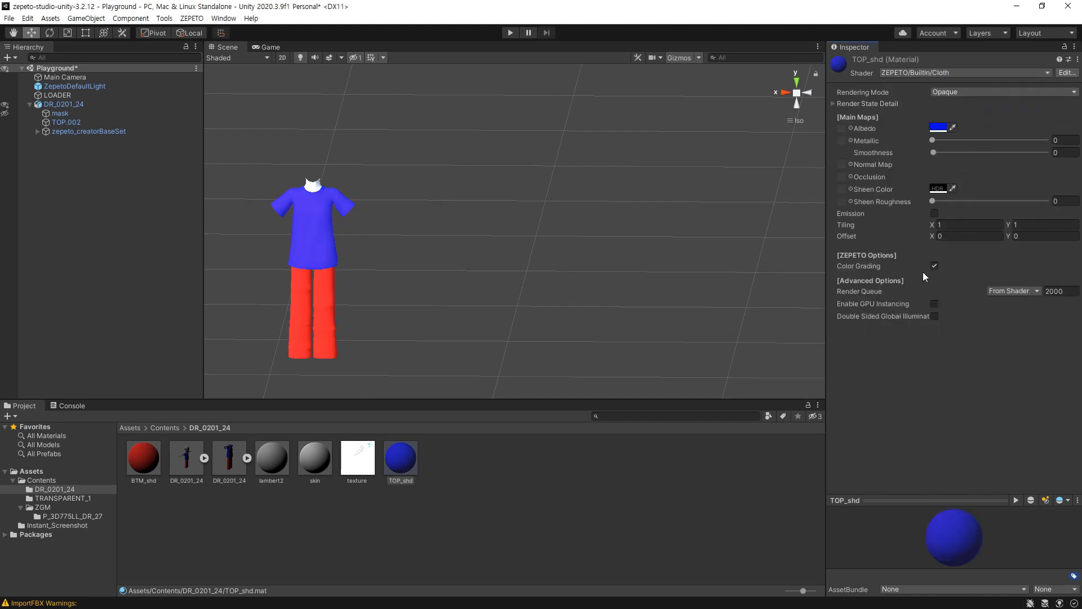
- Make the TOP_shd material double-sided by setting Cull to Off in its render state details
left_click(834, 105)
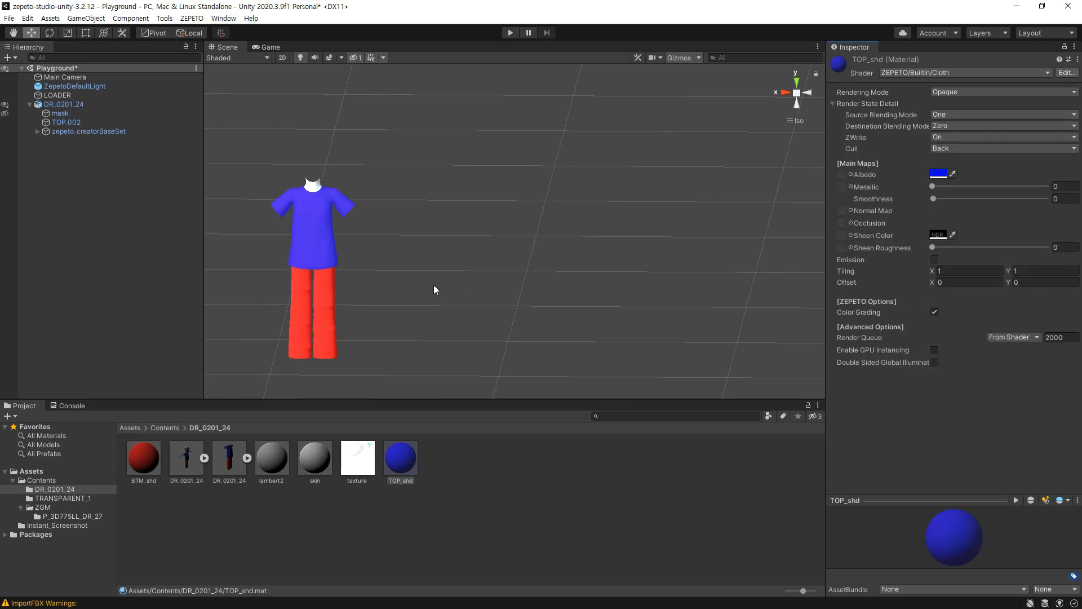
left_click_drag(387, 203, 508, 296, "alt")
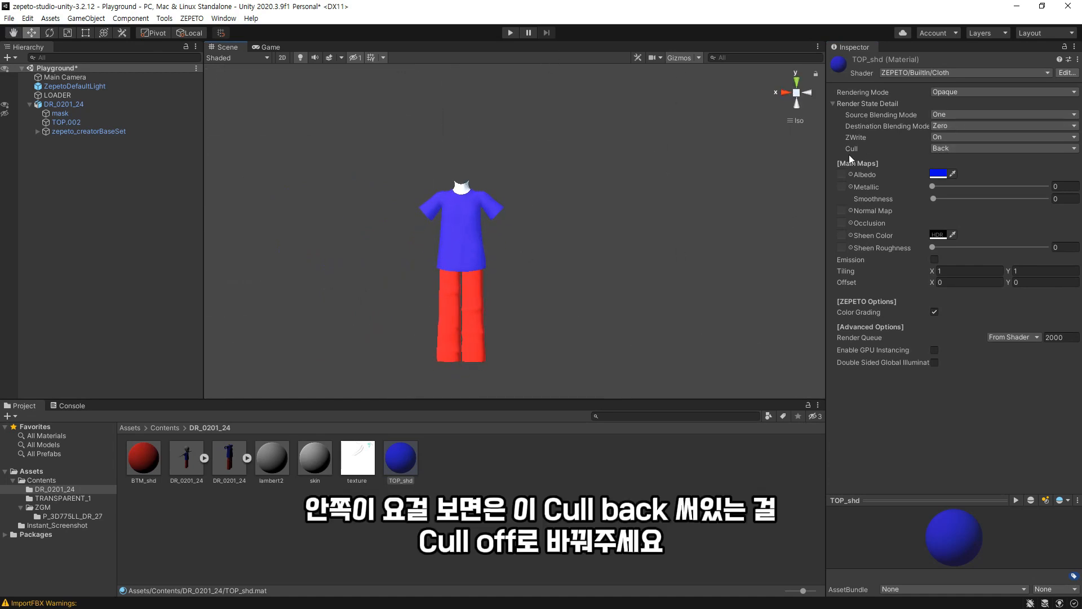
left_click(949, 150)
left_click(957, 165)
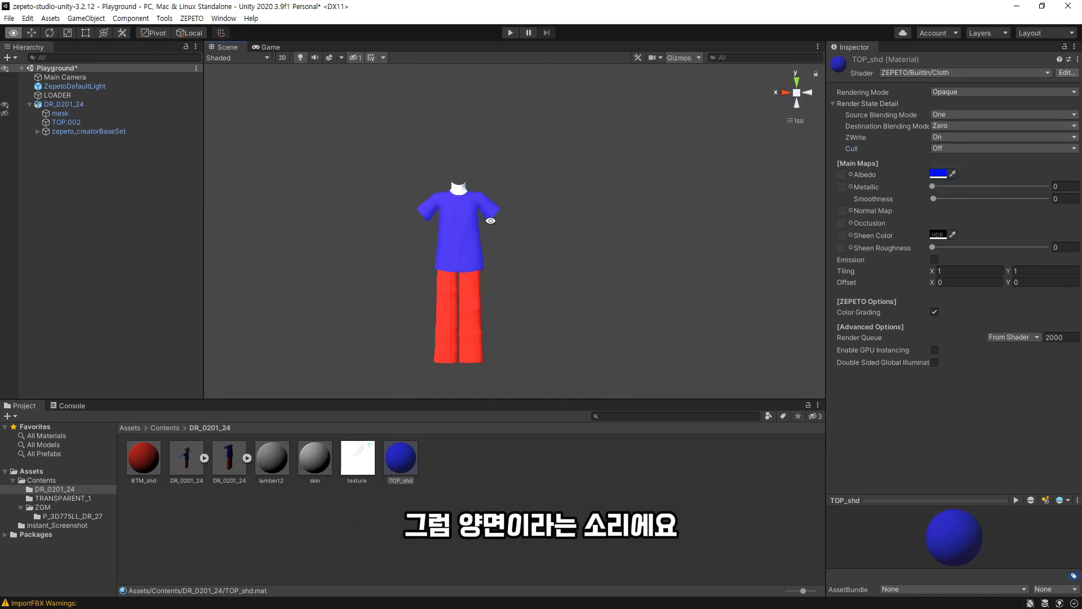
left_click_drag(490, 192, 447, 232, "alt")
right_click_drag(555, 248, 603, 265, "alt")
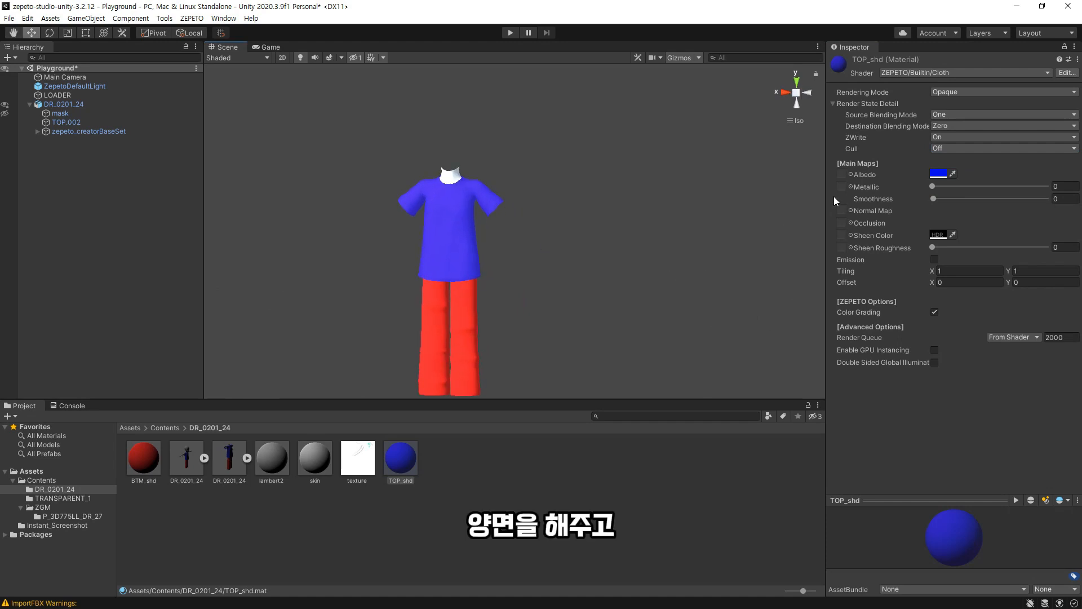
- Assign the texture image to the Albedo map of the TOP_shd material and set its Albedo color to white
left_click(360, 471)
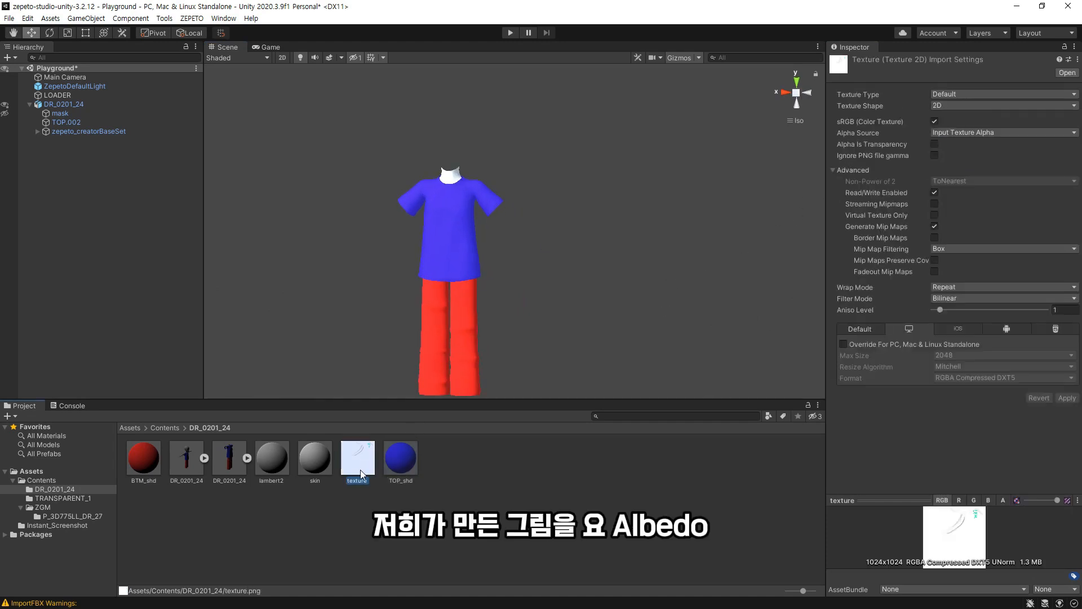
left_click(401, 458)
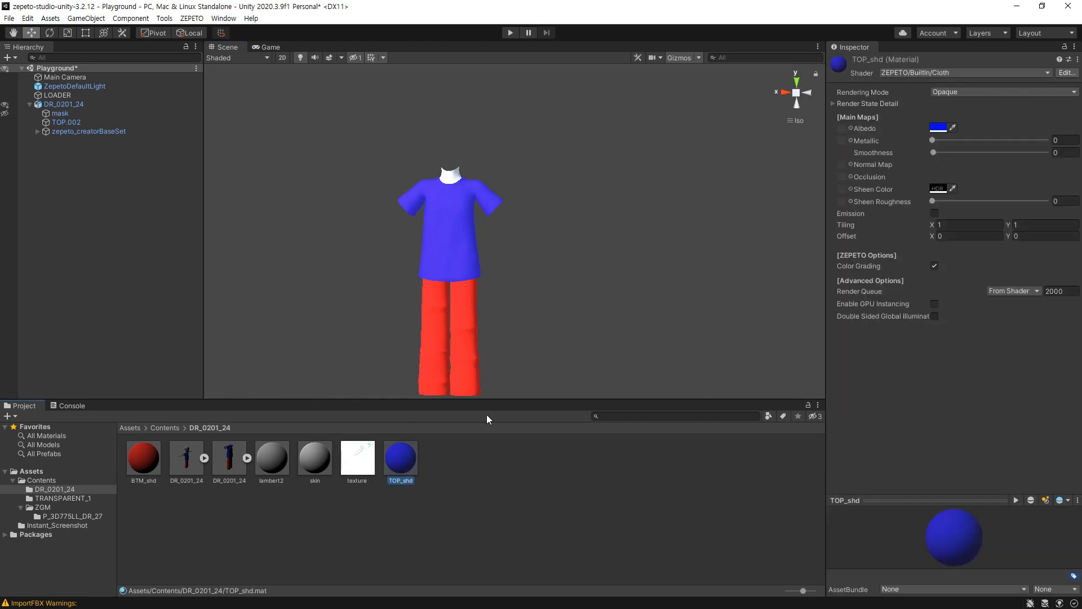
left_click_drag(367, 487, 846, 127)
right_click_drag(478, 285, 662, 283, "alt")
mouse_move(662, 283)
left_mouse_down("alt")
mouse_move(488, 278)
mouse_move(660, 277)
left_mouse_up("alt")
right_click_drag(438, 252, 691, 315, "alt")
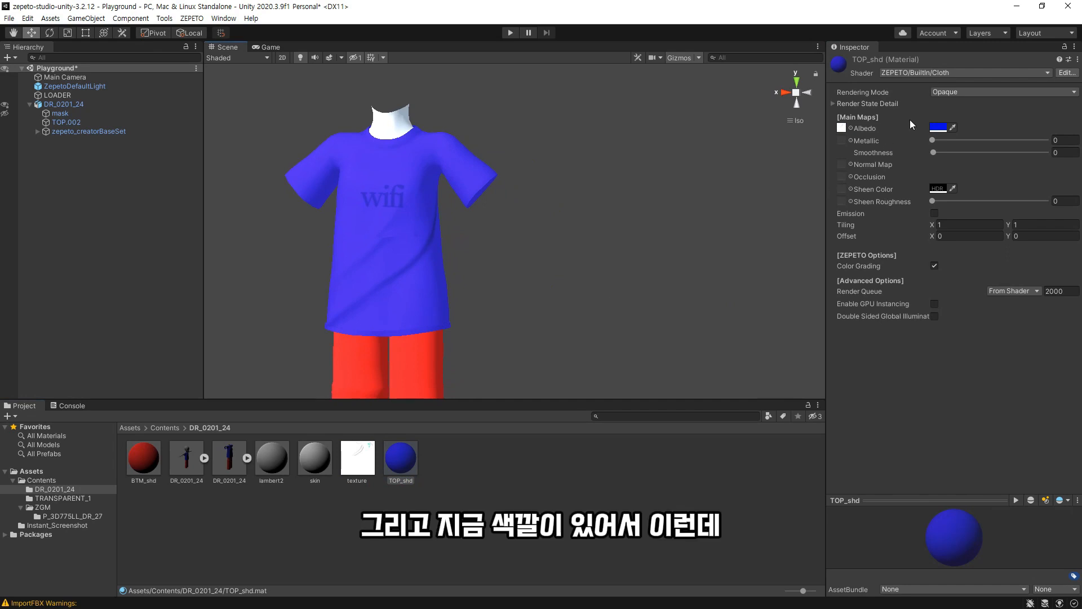
left_click(939, 127)
left_click_drag(976, 188, 960, 178)
- Examine the textured shirt around the neck, sleeves, wifi print and front folds from several angles
left_click_drag(486, 261, 423, 238, "alt")
middle_click_drag(399, 232, 483, 354)
left_click_drag(493, 307, 818, 304, "alt")
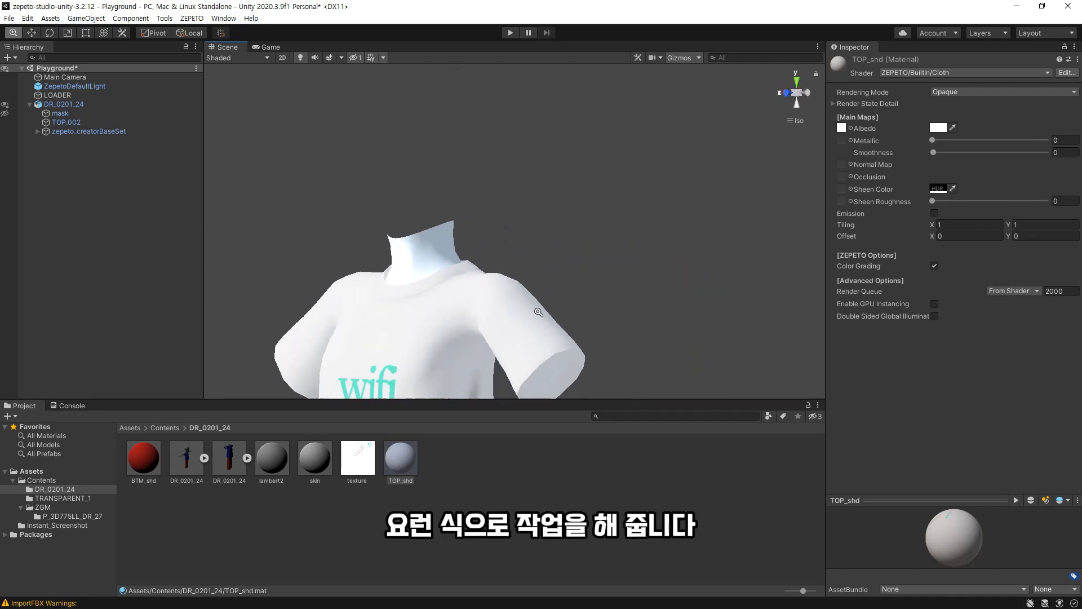
scroll(457, 302, "down", 4)
middle_click_drag(458, 302, 553, 237)
left_click_drag(553, 237, 654, 337, "alt")
scroll(598, 327, "down", 4)
left_click_drag(539, 314, 560, 254, "alt")
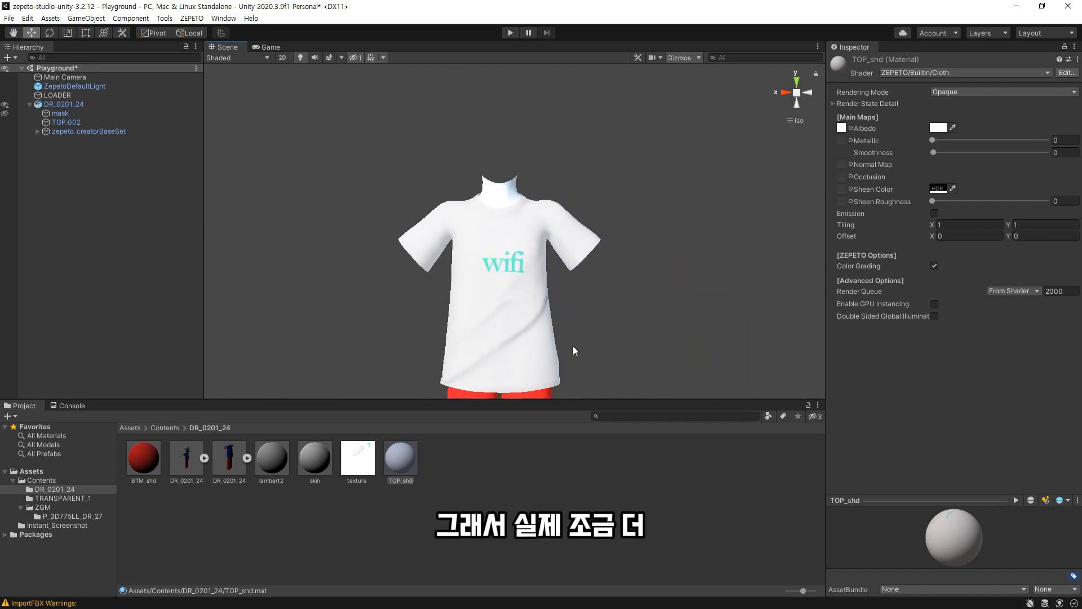
left_click_drag(573, 351, 592, 293, "alt")
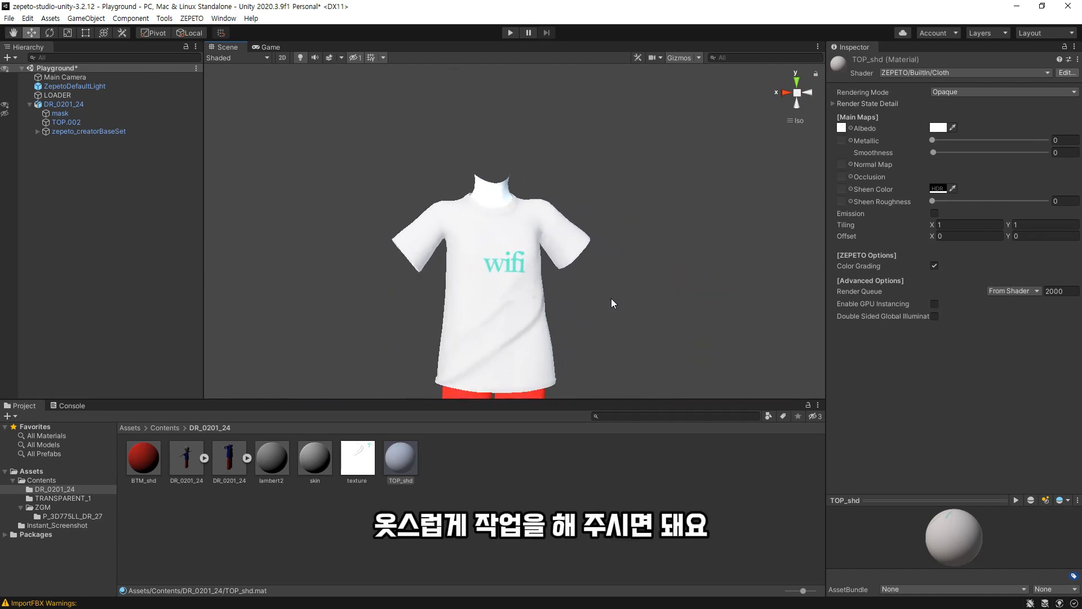
left_click_drag(611, 305, 604, 313, "alt")
right_click_drag(604, 313, 530, 333, "alt")
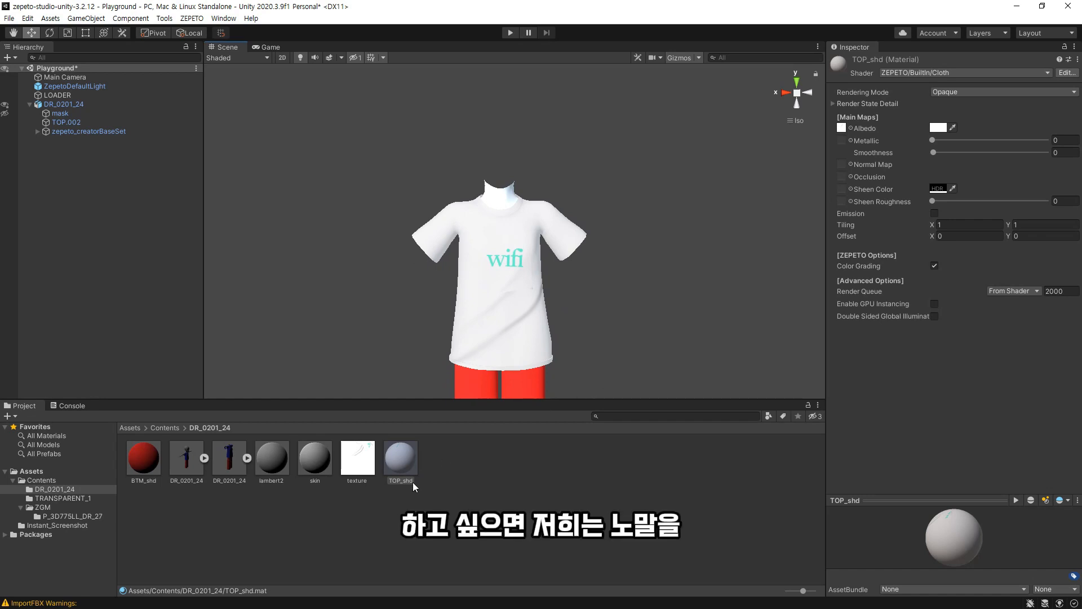
left_click(144, 469)
left_click(344, 460)
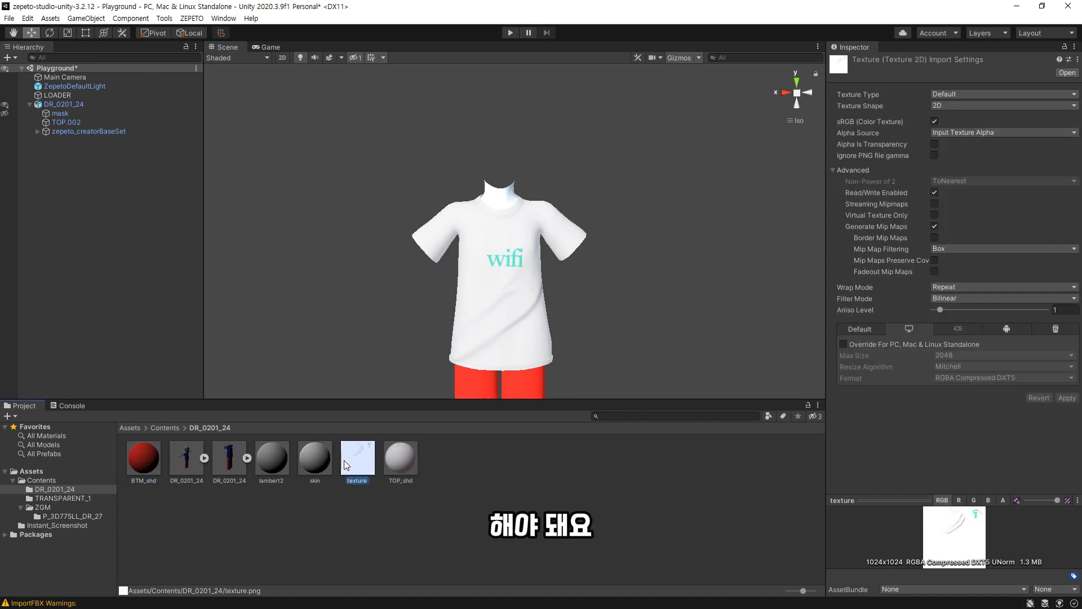
left_click(461, 456)
left_click_drag(495, 348, 586, 275, "alt")
left_click(496, 304)
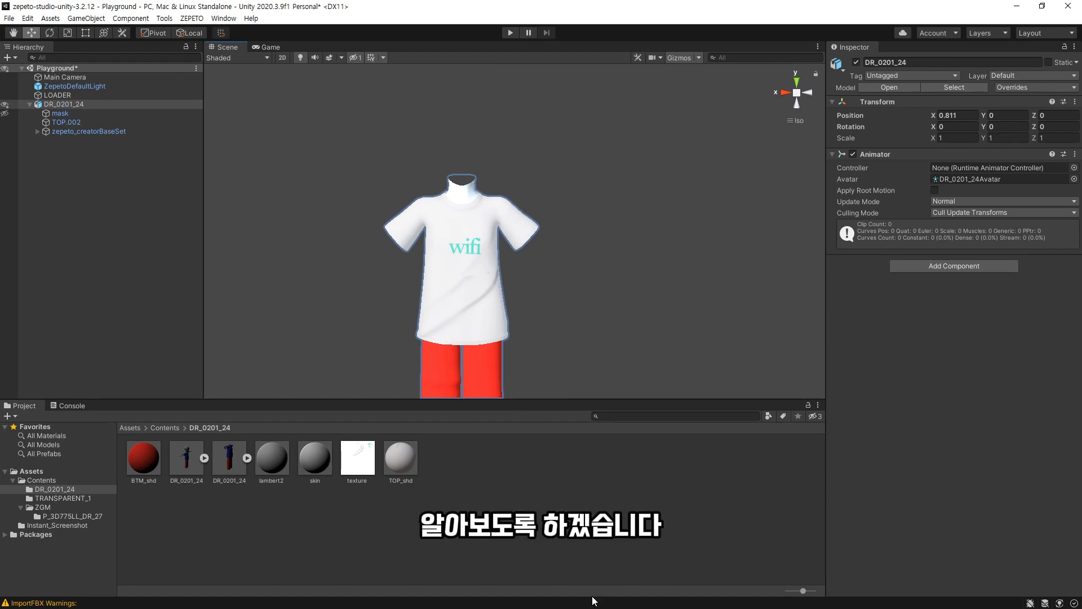
- Switch to Blender, hide the TOP.003 garment, and show and select the low-poly TOP.004 garment
key("super")
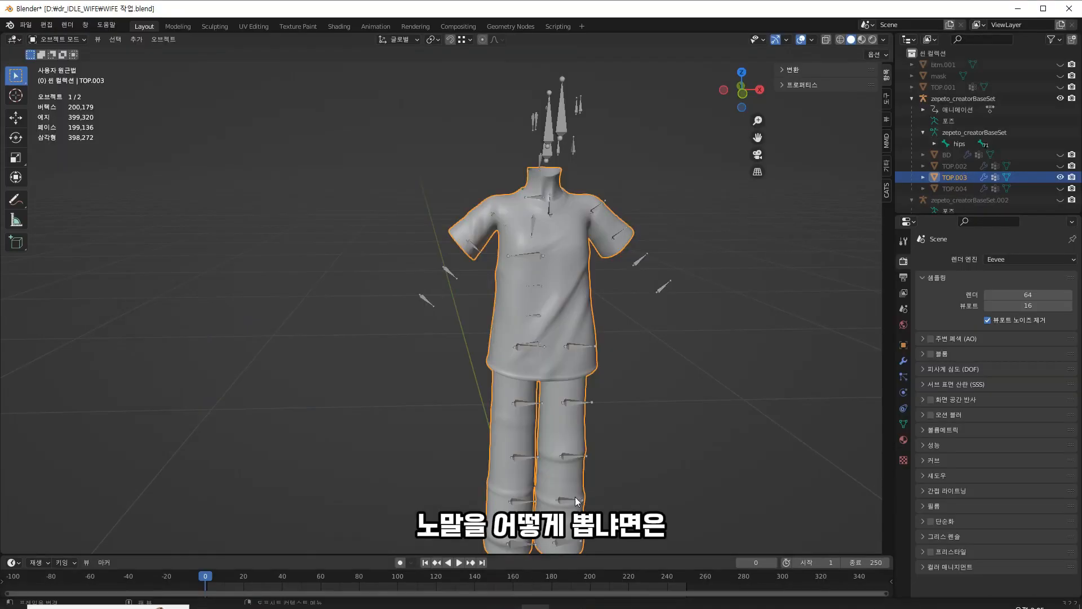
left_click(1060, 177)
left_click(1061, 189)
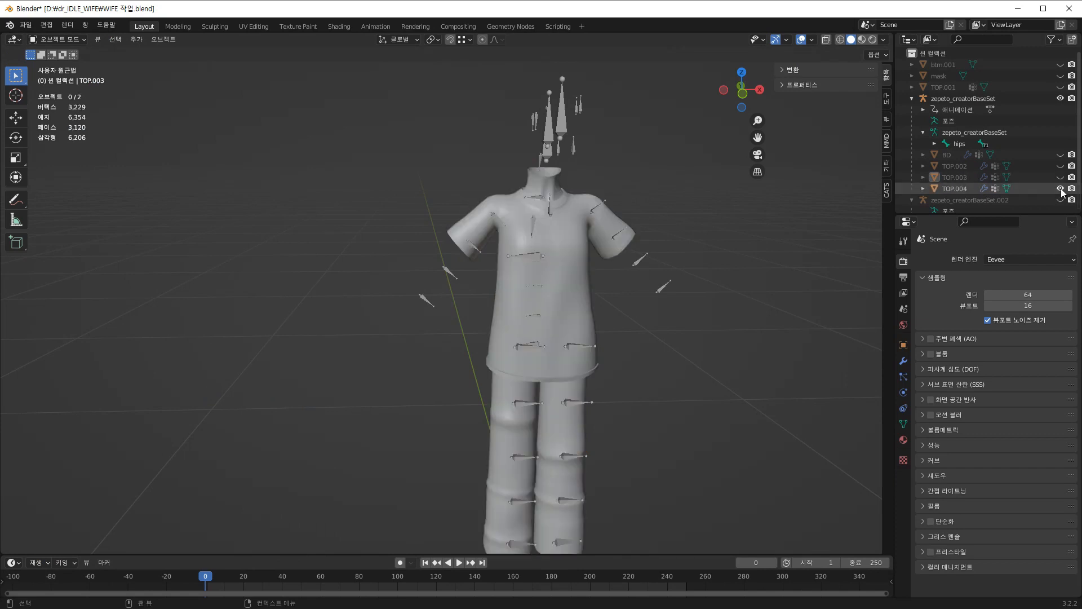
left_click(564, 308)
middle_click_drag(676, 372, 520, 342)
scroll(515, 338, "up", 2)
scroll(445, 273, "down", 5)
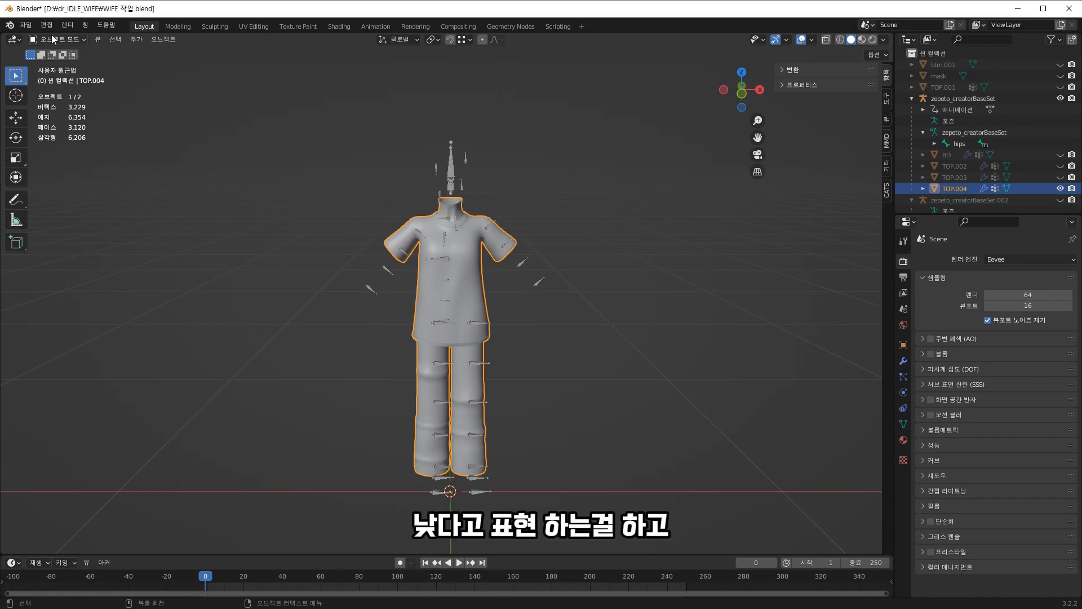
- Examine the high-poly TOP.003 garment in place of TOP.004, and return to showing only TOP.004
left_click(1061, 188)
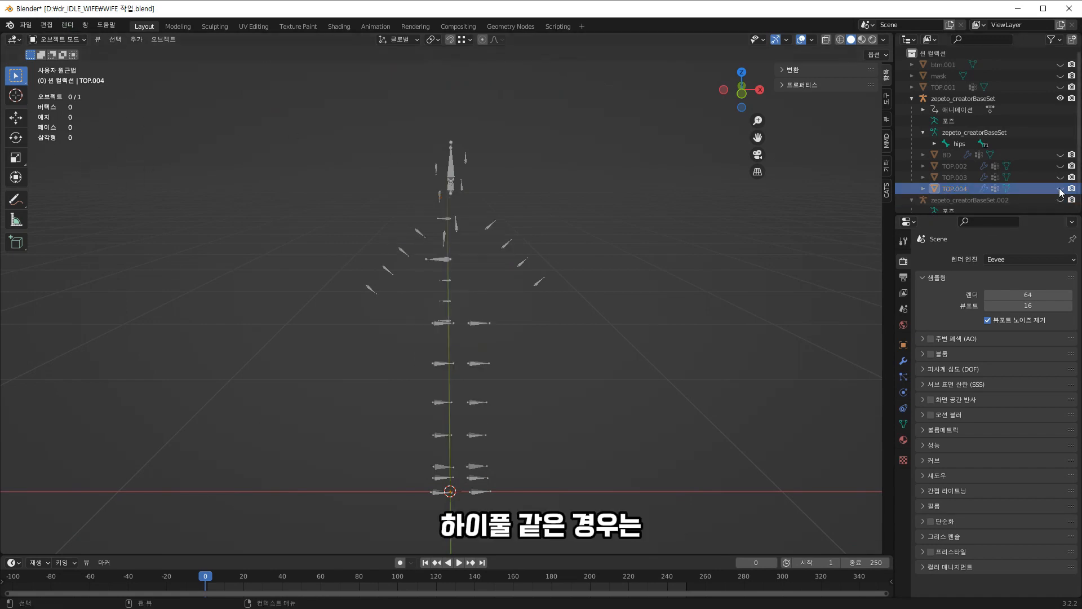
left_click(1061, 177)
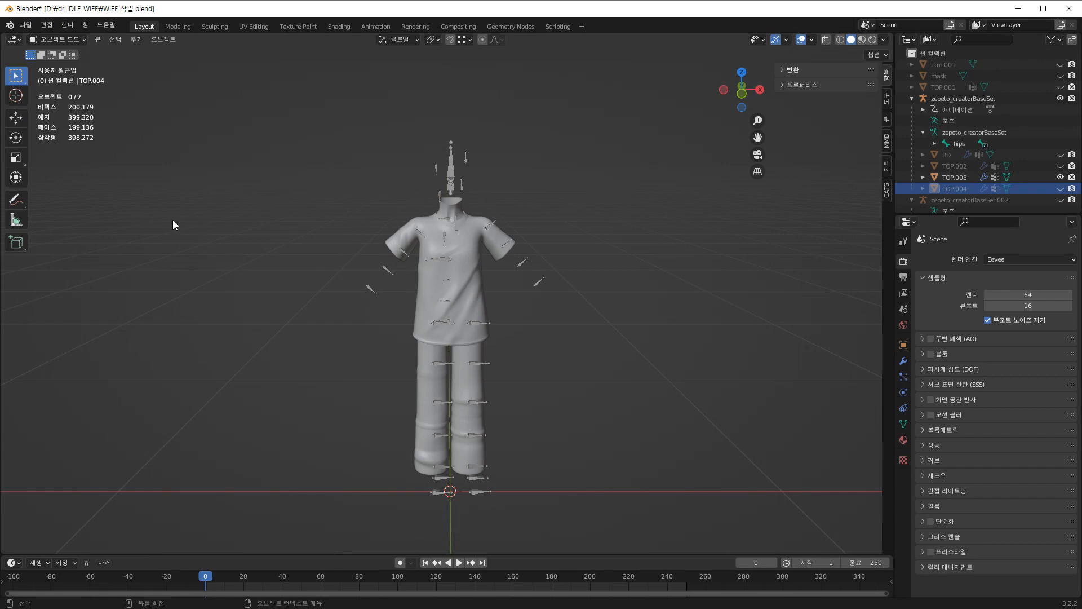
scroll(496, 194, "up", 2)
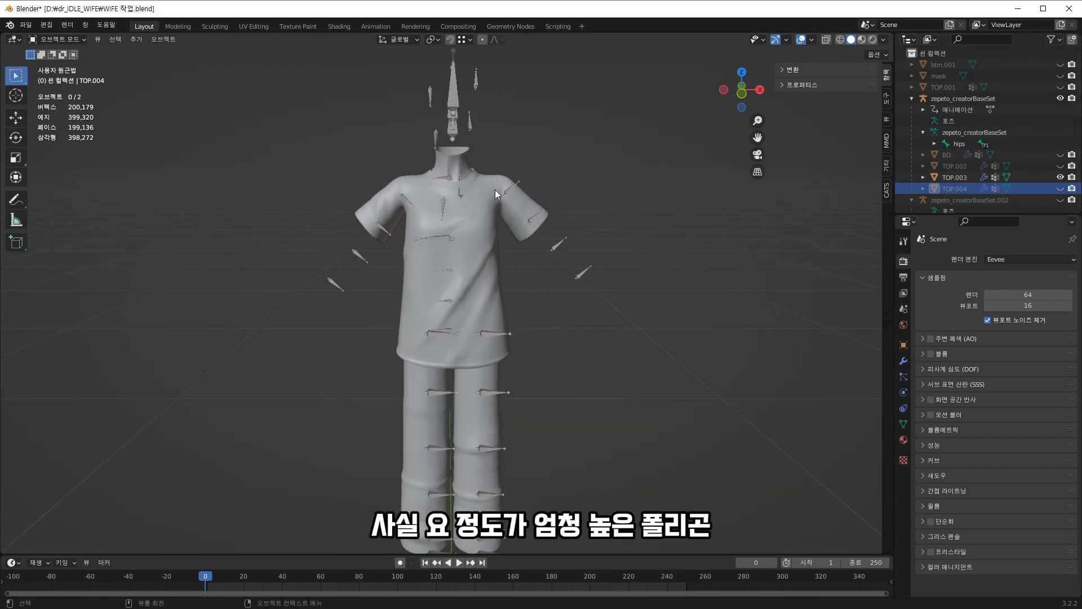
left_click(955, 177)
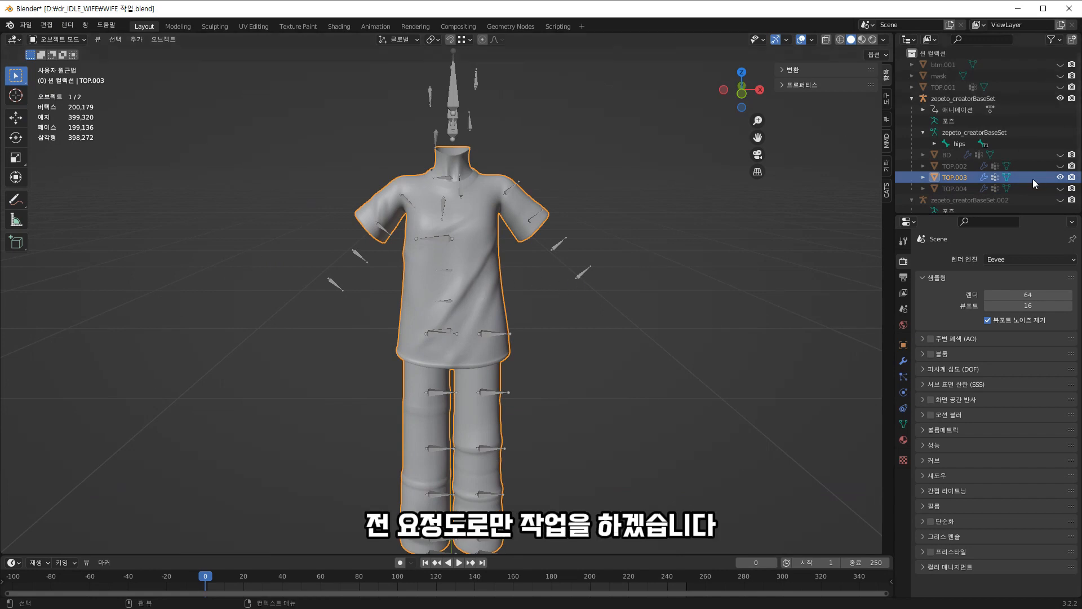
left_click(1061, 177)
left_click(1060, 188)
left_click(958, 191)
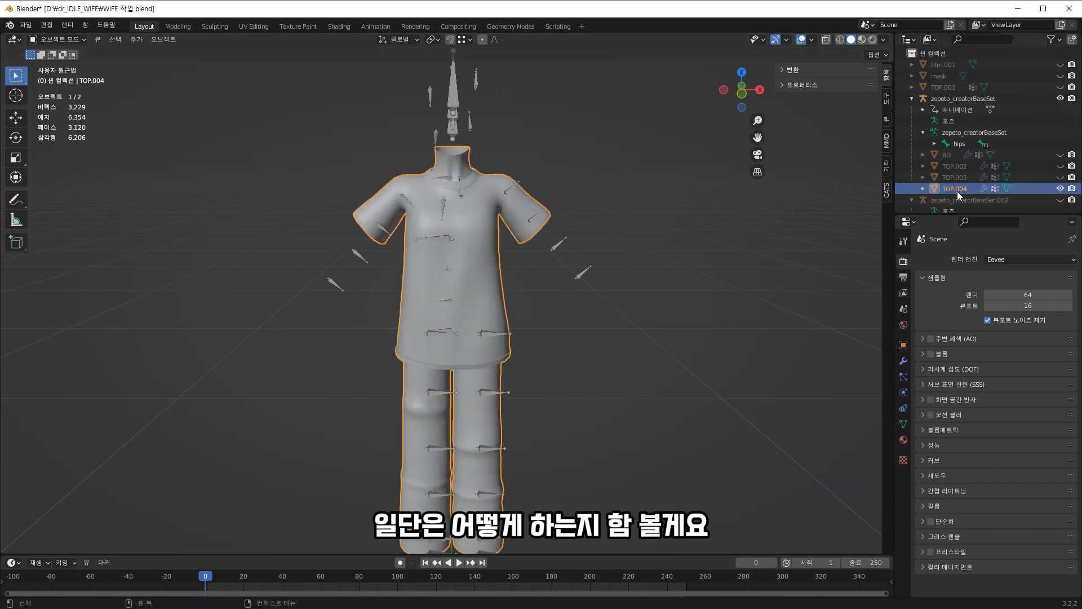
- Check the TOP.002 garment in place of TOP.004, and switch the visibility back to TOP.004
left_click(1060, 166)
left_click(1060, 189)
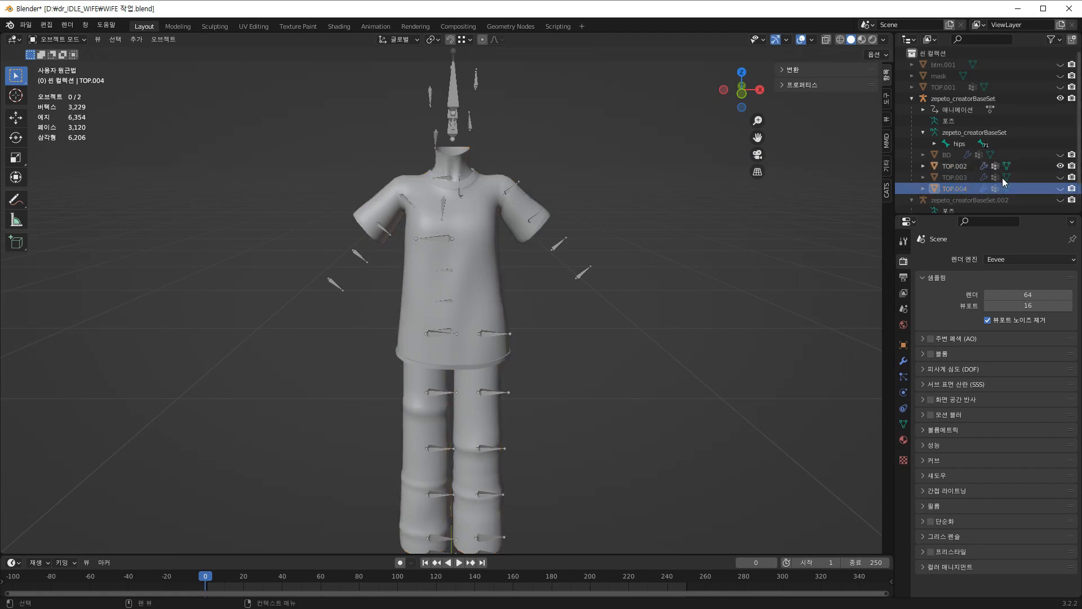
left_click(958, 167)
left_click(1060, 166)
left_click(1060, 188)
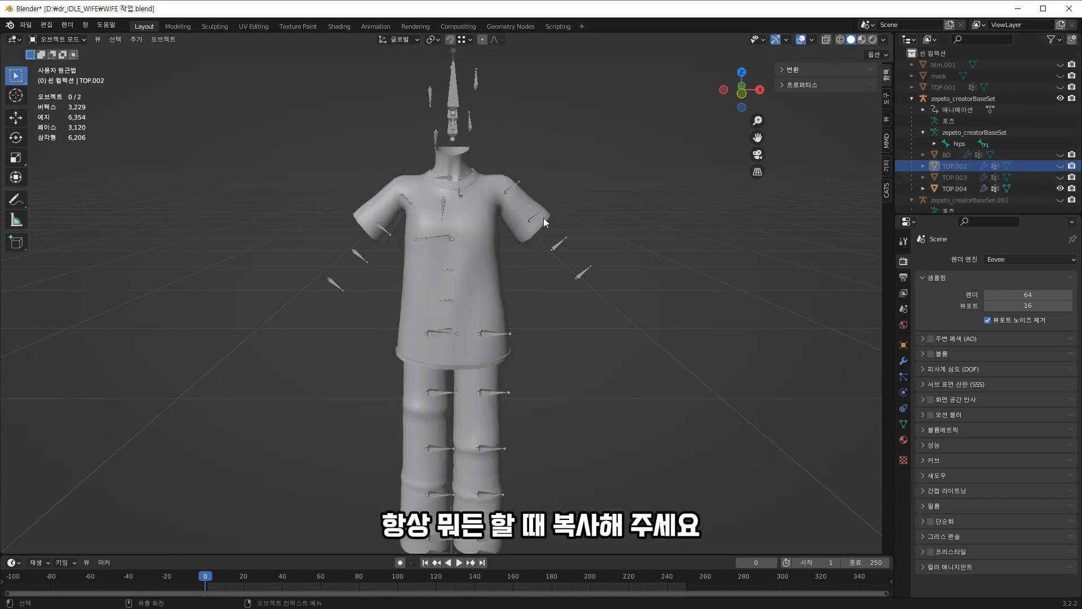
- Duplicate the TOP.004 garment in place without moving the copy
left_click(945, 188)
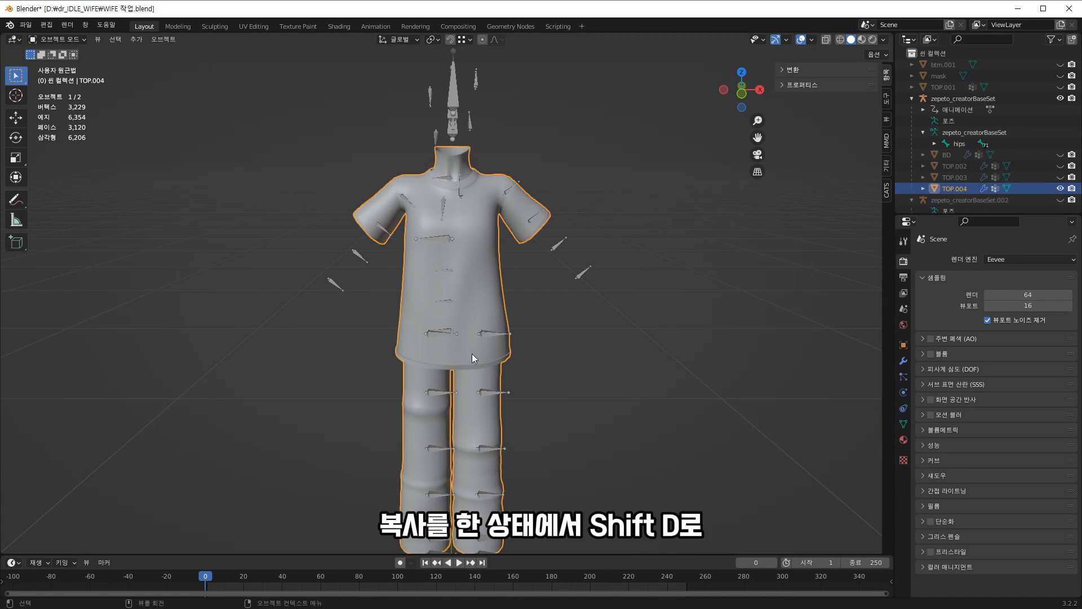
key("shift+d")
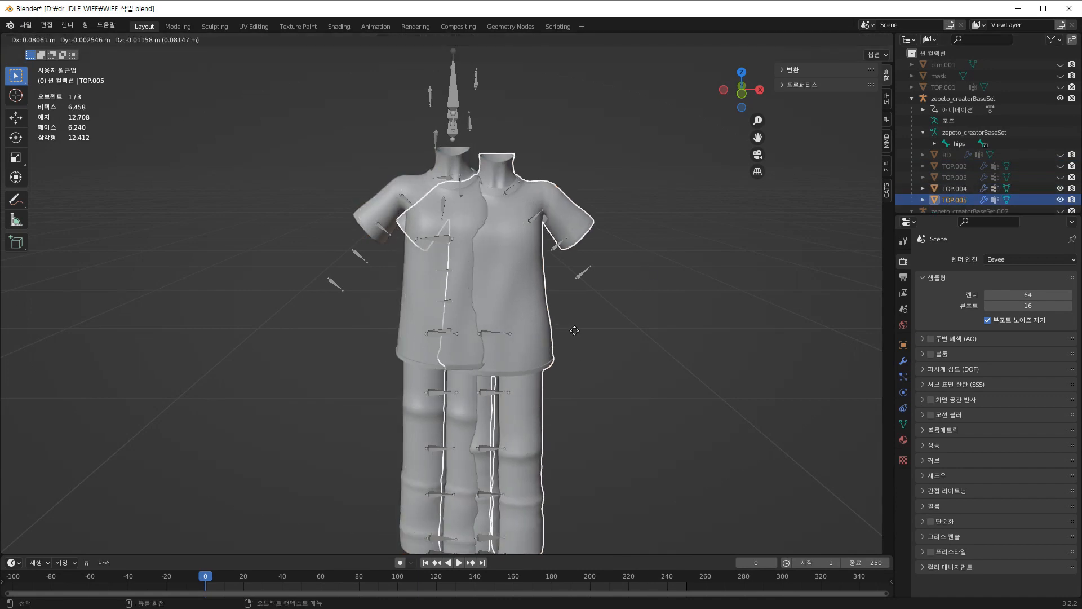
right_click(575, 331)
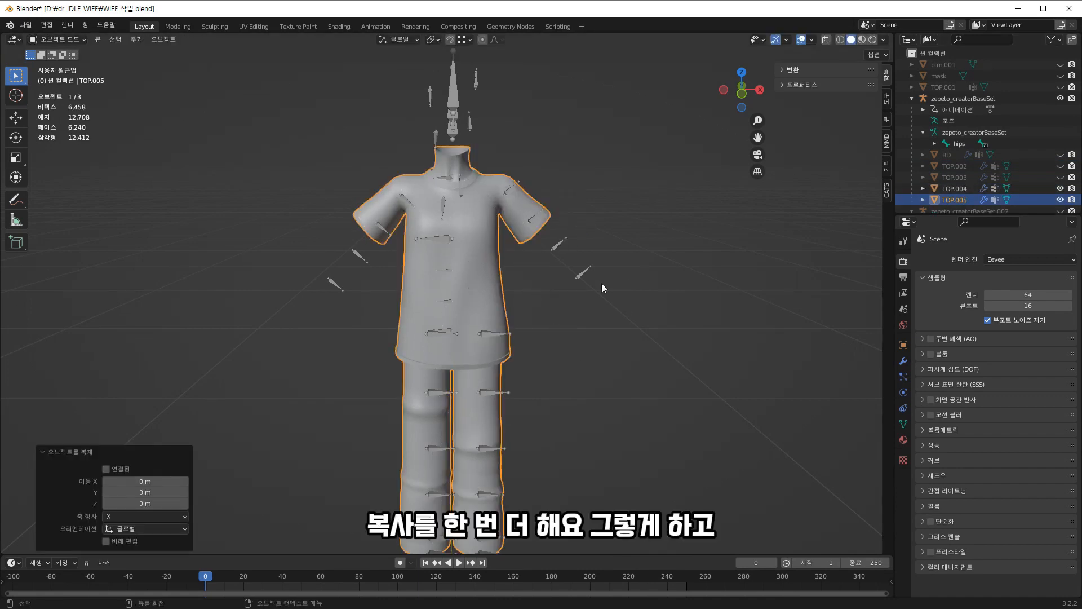
scroll(857, 258, "down", 3)
- Add a Multiresolution modifier to the duplicated garment TOP.005
left_click(956, 197)
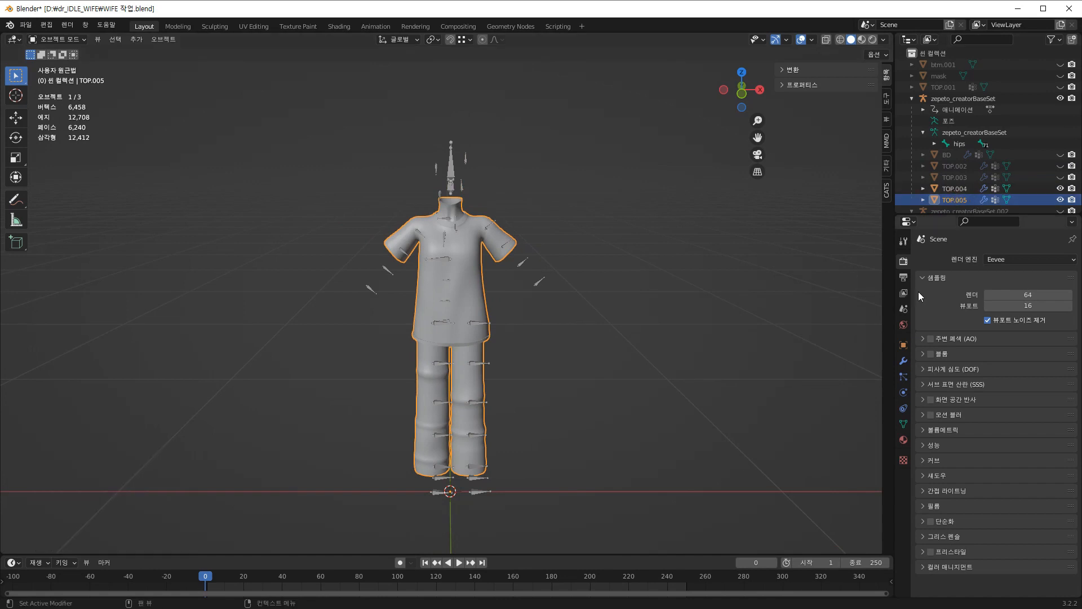
left_click(903, 361)
left_click(956, 260)
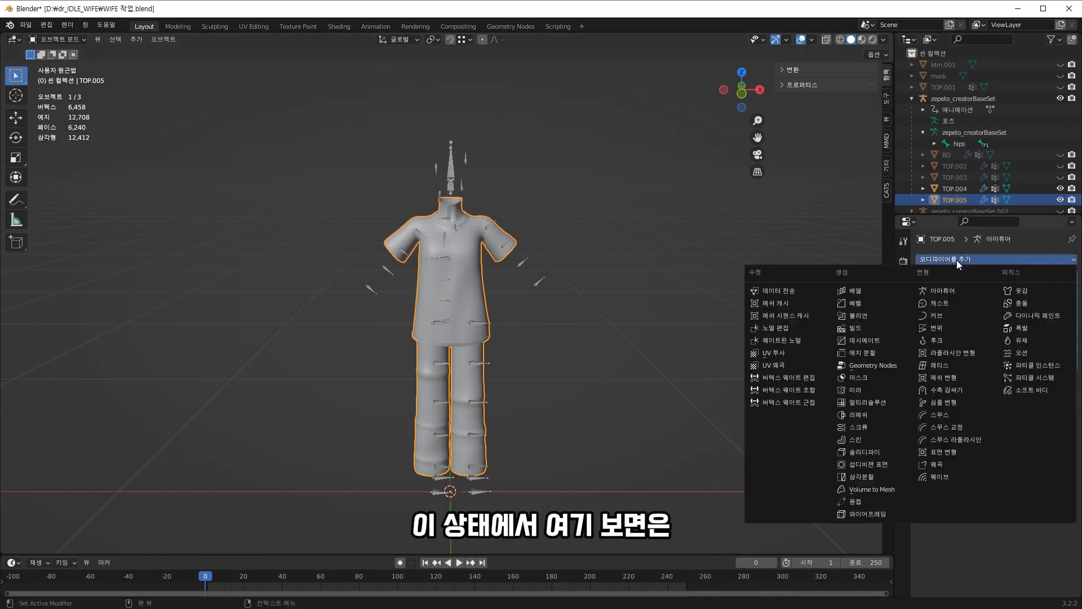
left_click(868, 401)
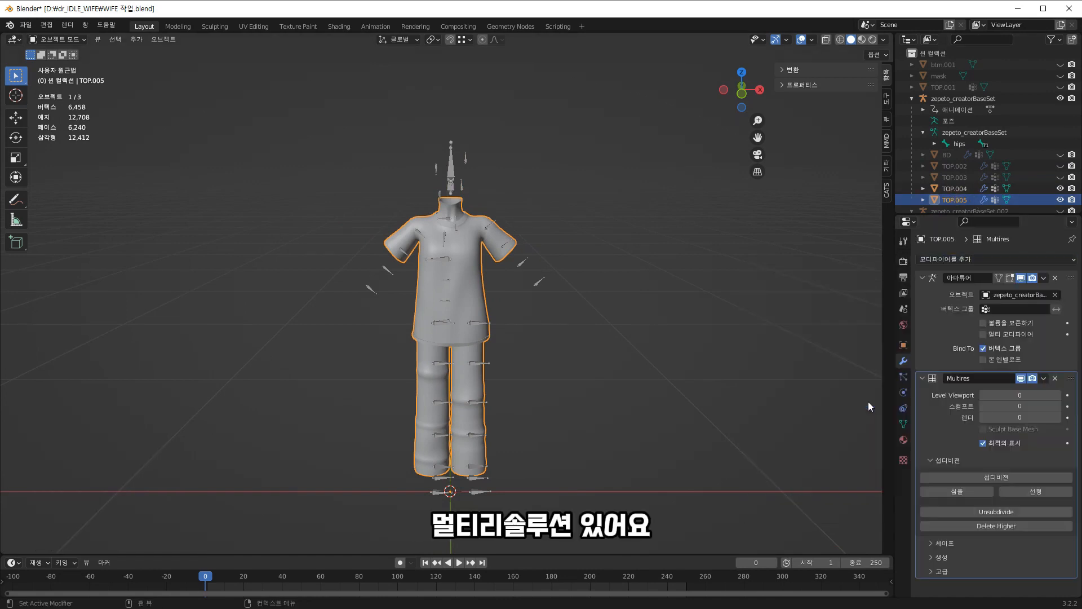
- Hide TOP.004 and subdivide the Multiresolution modifier of TOP.005 up to level 4
left_click(1061, 188)
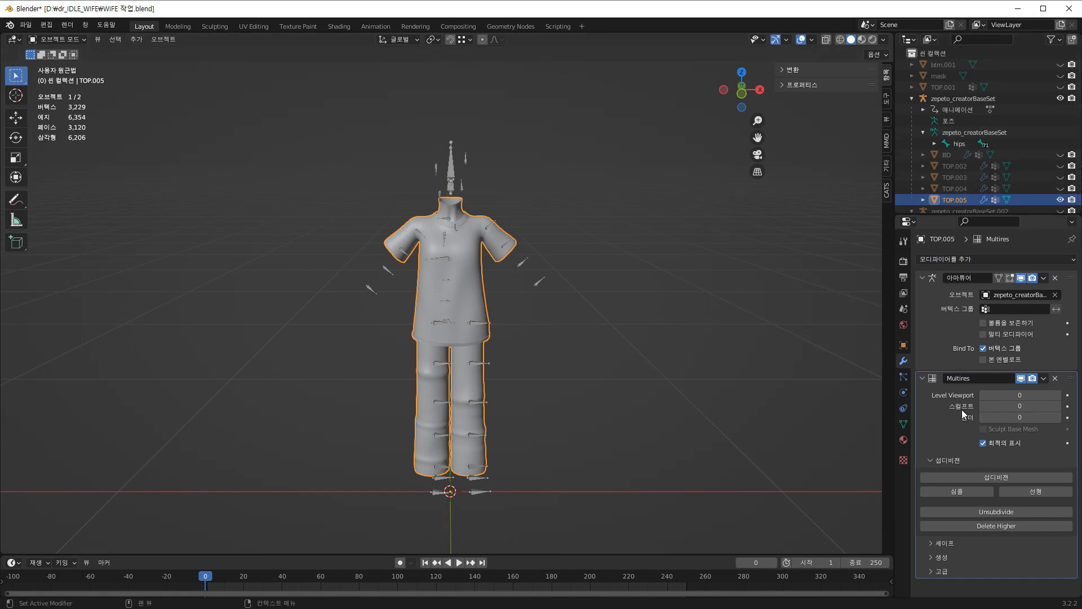
left_click(990, 482)
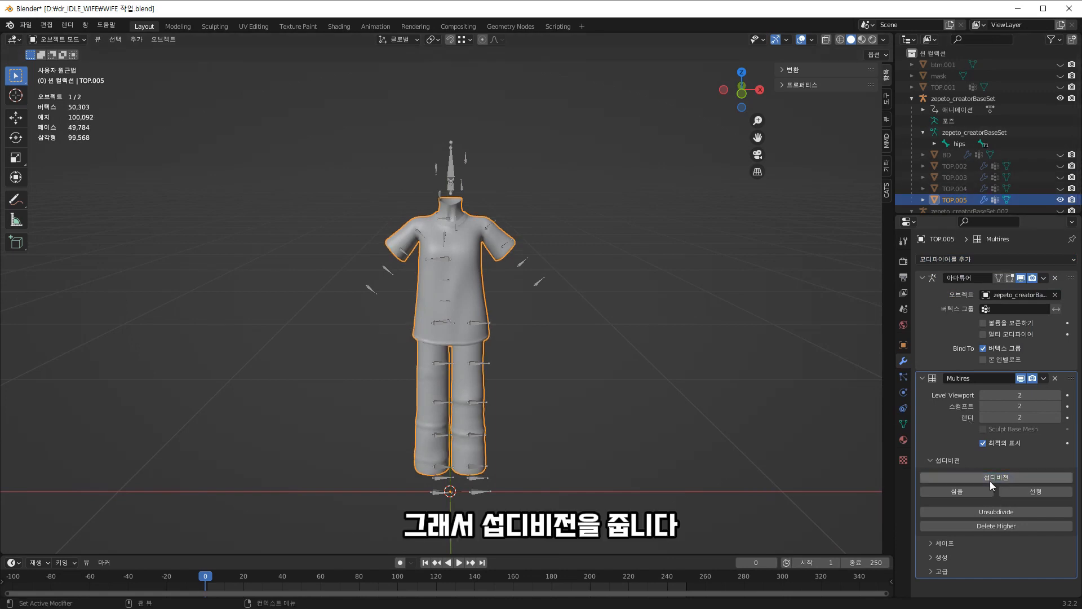
left_click(989, 479)
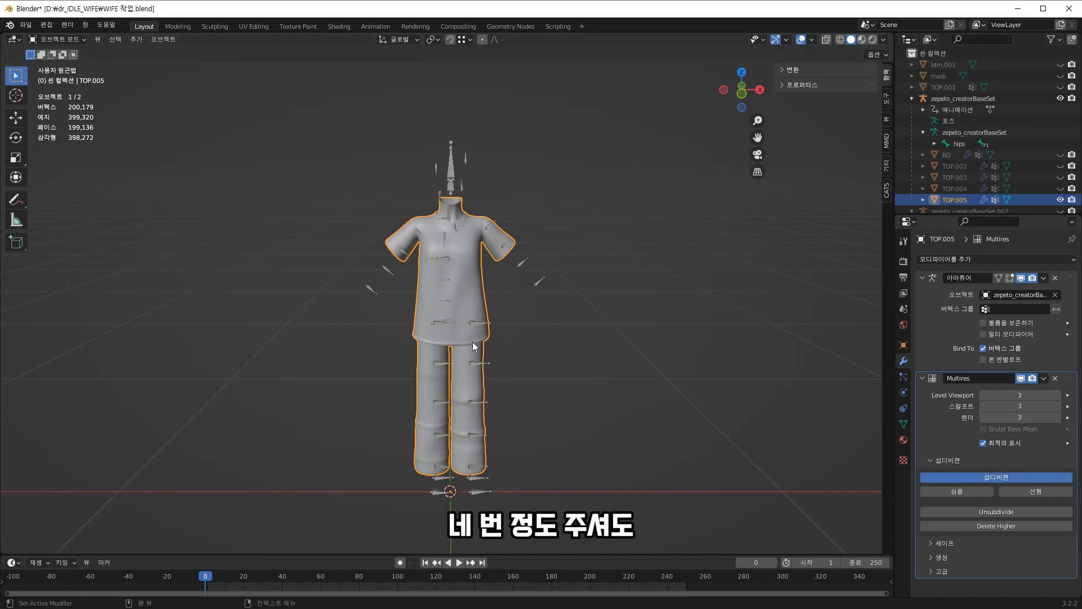
scroll(460, 356, "up", 1)
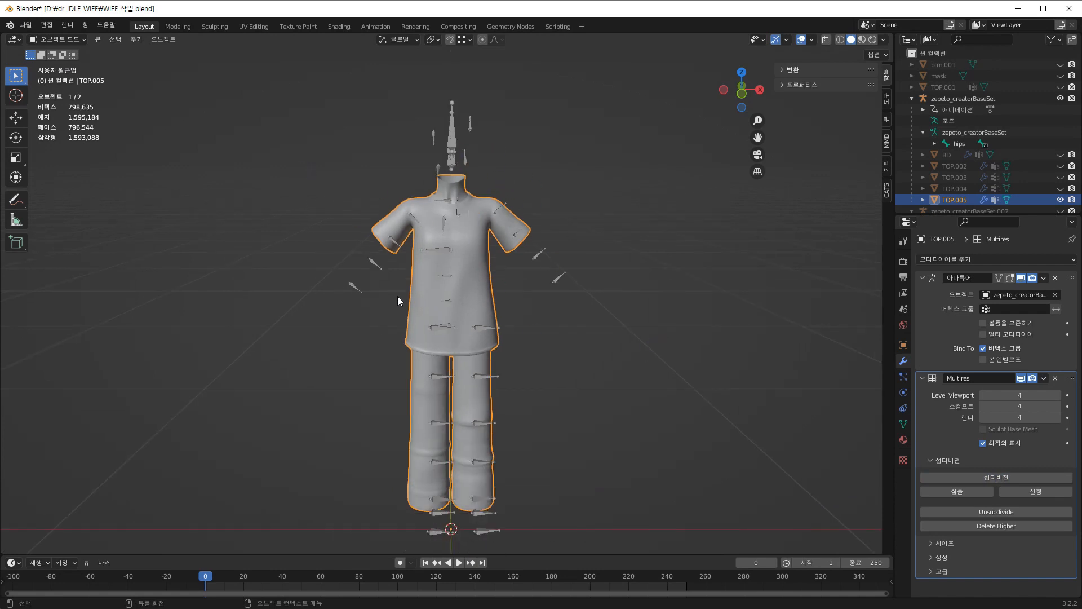
scroll(574, 312, "down", 2)
mouse_move(574, 312)
middle_mouse_down()
mouse_move(517, 318)
mouse_move(574, 317)
middle_mouse_up()
scroll(573, 317, "up", 2)
- Switch the TOP.005 garment to Sculpt Mode
left_click(75, 39)
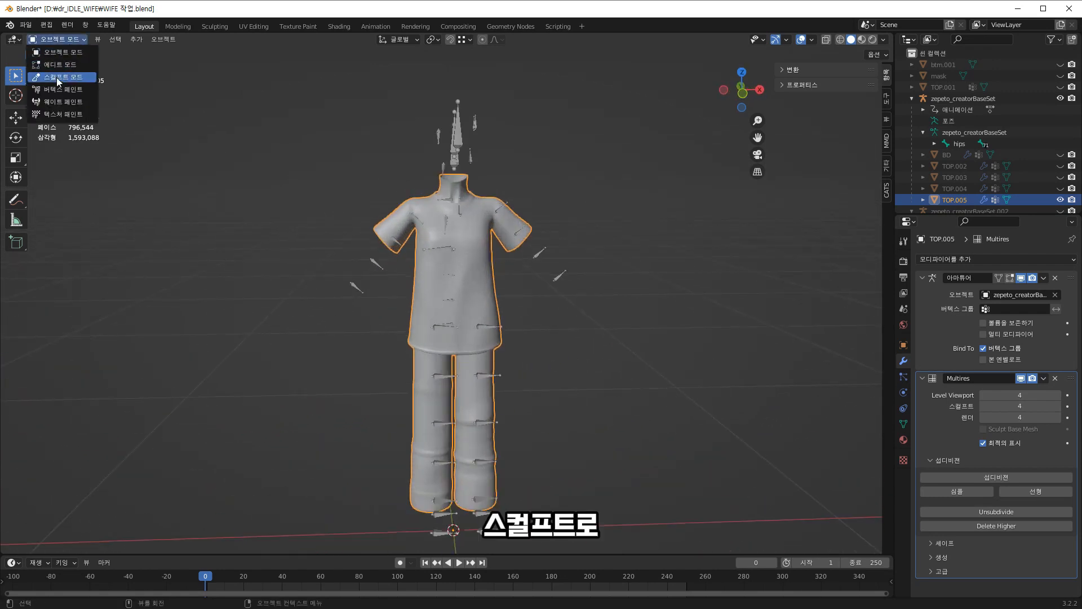
left_click(57, 77)
scroll(329, 246, "up", 2)
scroll(329, 247, "up", 1)
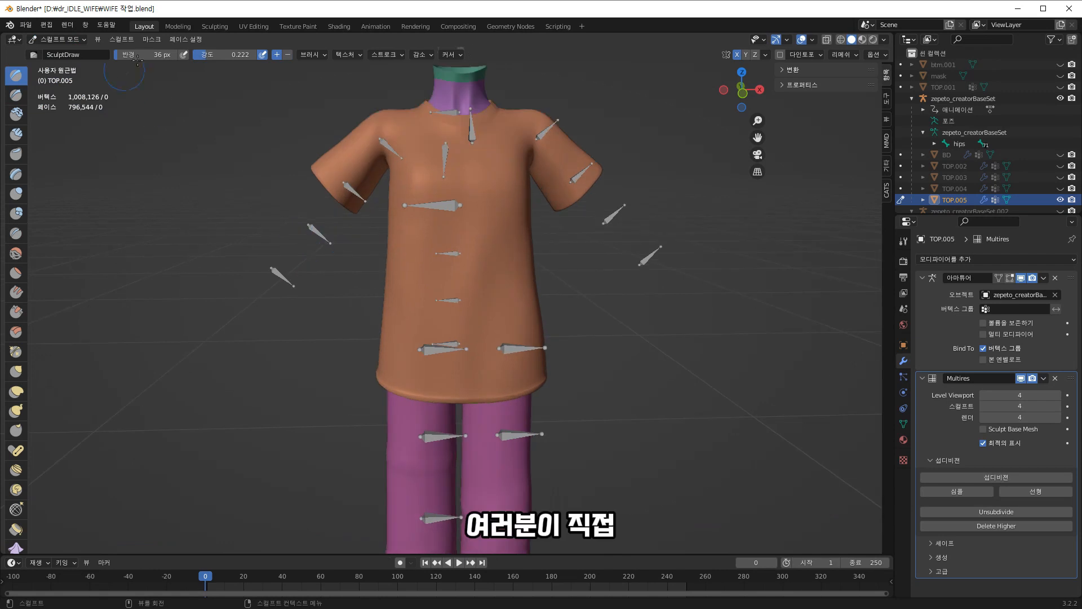
- Set the SculptDraw brush radius to 27 px for drawing folds on the shirt
left_click_drag(149, 55, 144, 54)
scroll(444, 270, "up", 1)
scroll(443, 270, "up", 1)
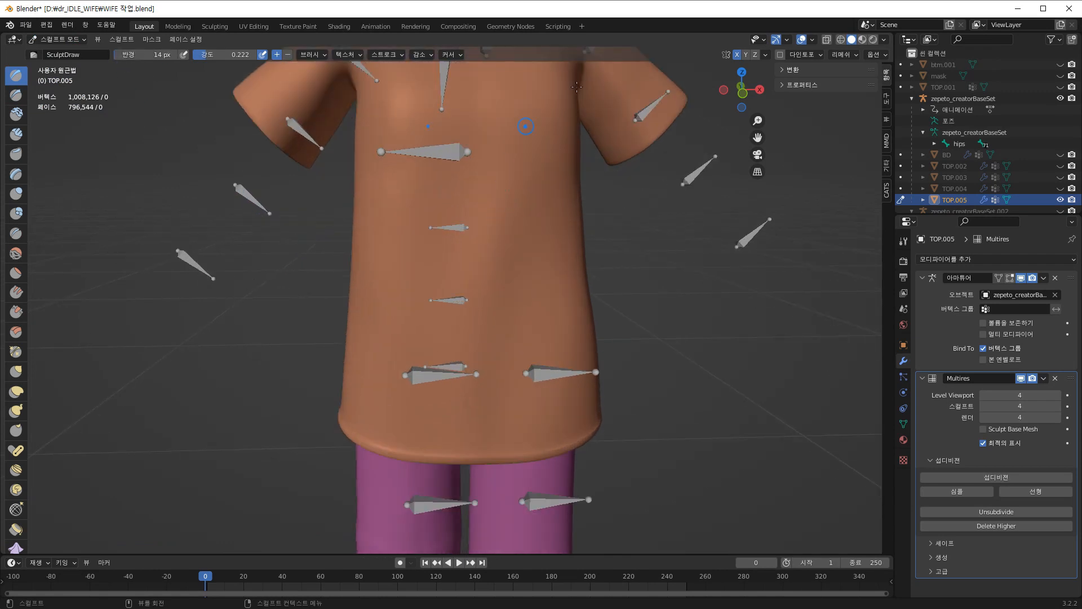
scroll(590, 141, "down", 4)
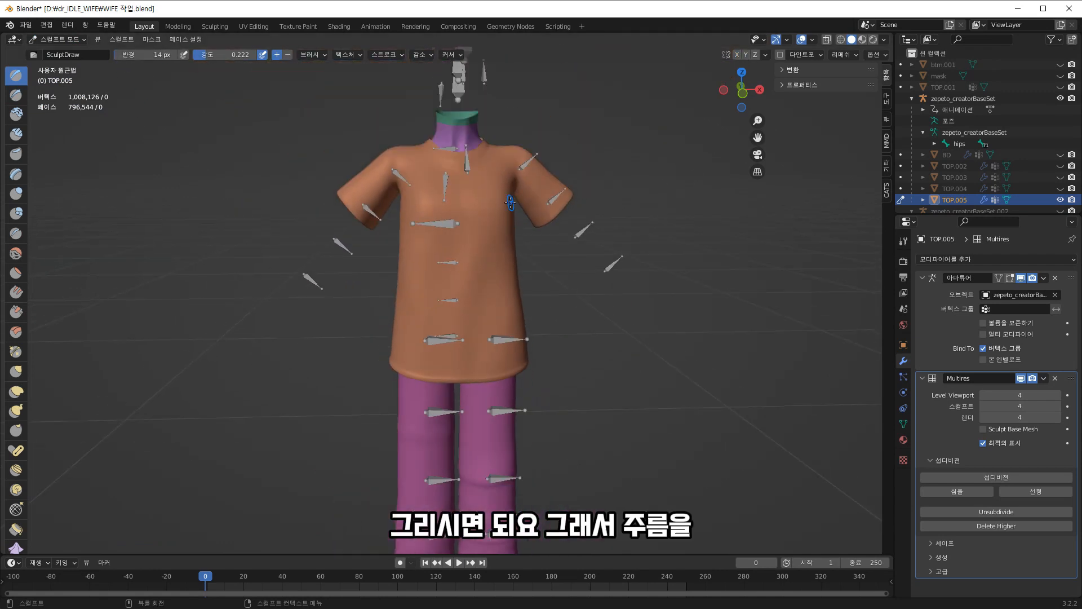
left_click_drag(163, 55, 175, 55)
scroll(367, 194, "up", 2)
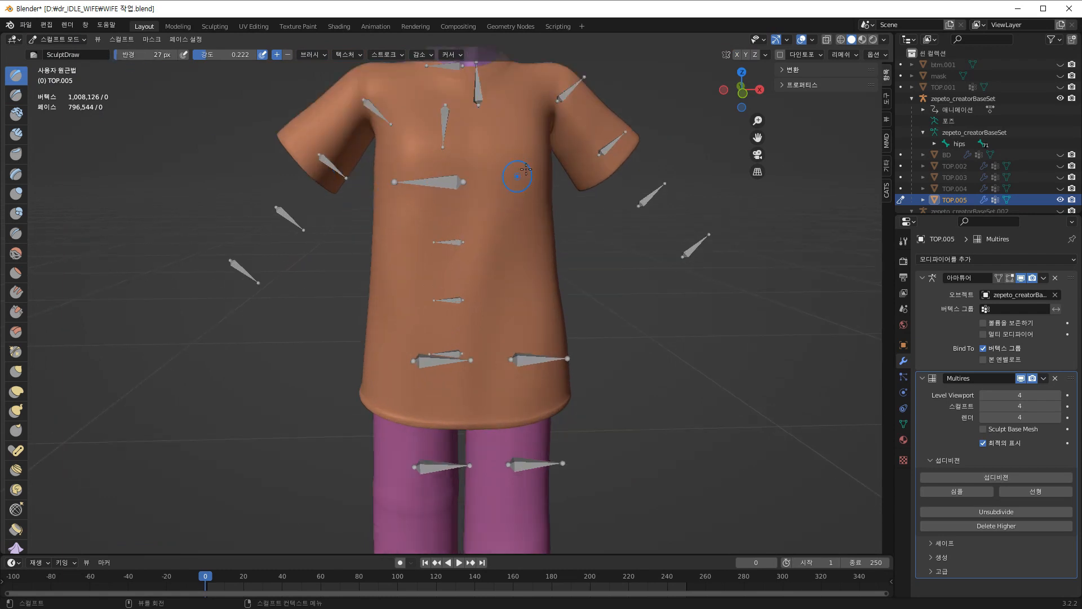
scroll(538, 165, "down", 2)
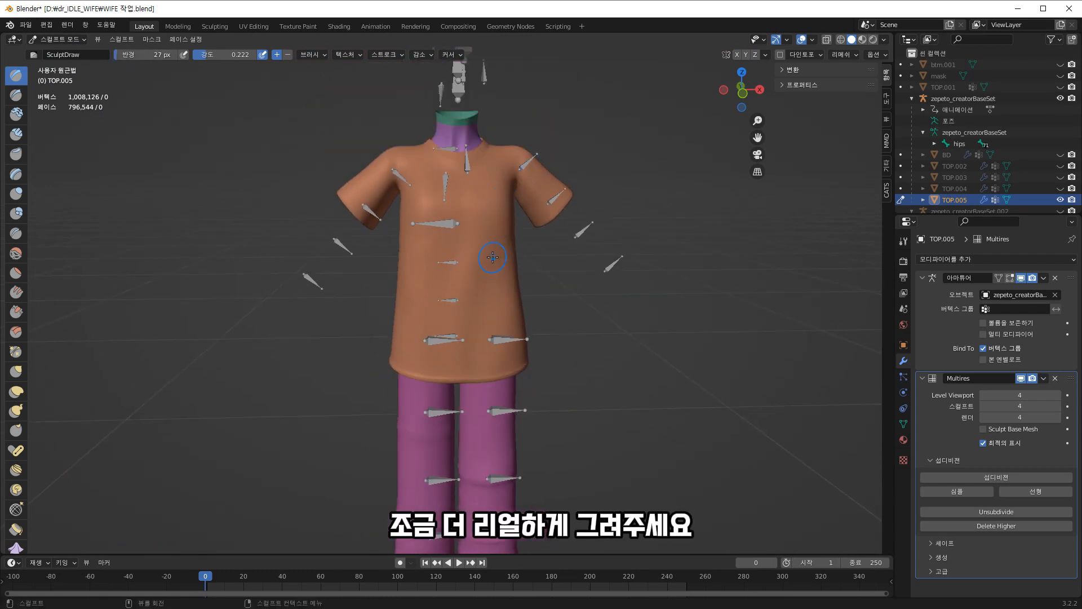
- Sculpt a long diagonal fold down the shirt front, from below the armpit towards the opposite side of the hem
left_click_drag(500, 207, 475, 278)
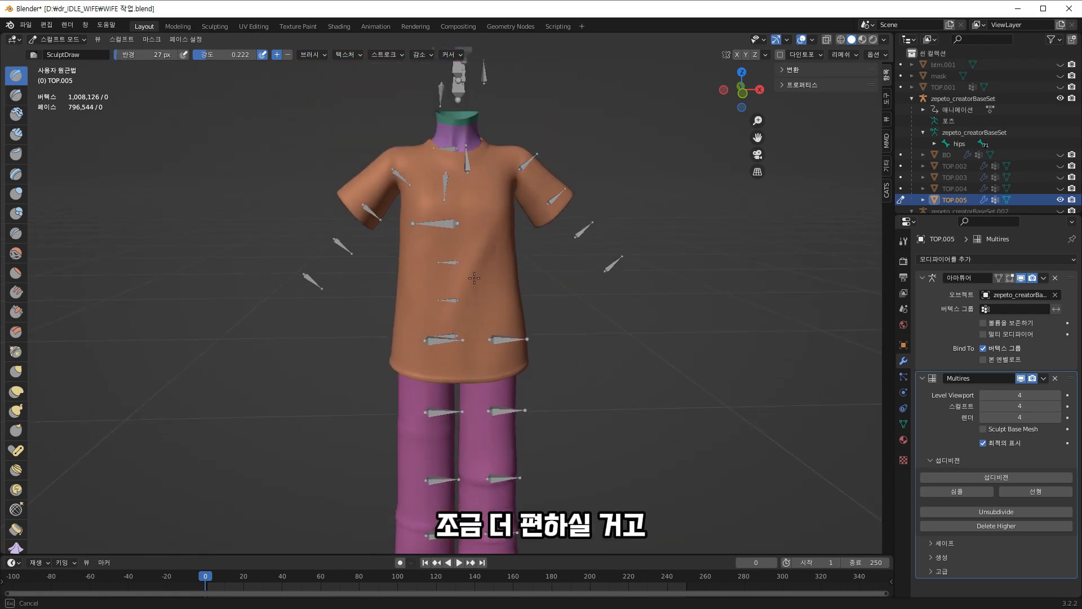
scroll(468, 268, "up", 2)
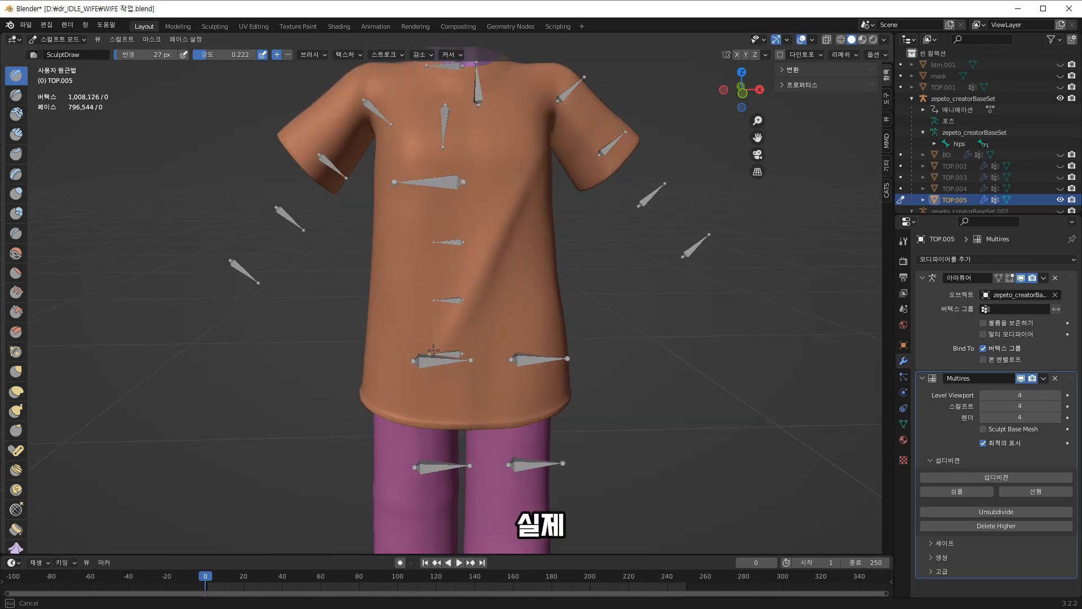
scroll(501, 213, "down", 2)
left_click_drag(500, 213, 411, 363)
scroll(520, 246, "up", 3)
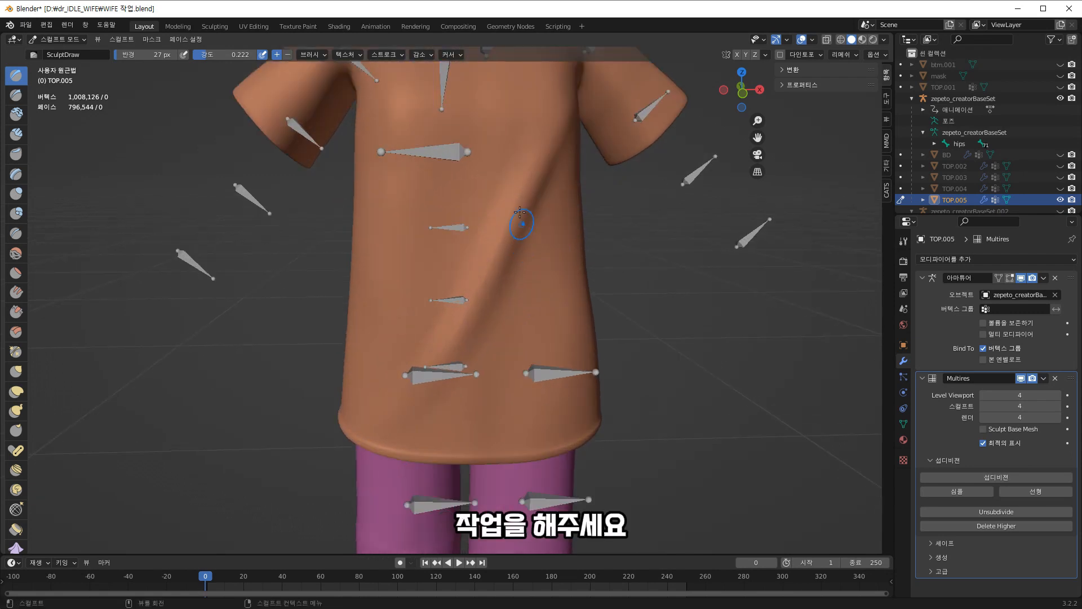
- Soften the diagonal fold with the Smooth brush at a radius of 62 px
left_click(16, 253)
scroll(485, 201, "down", 2)
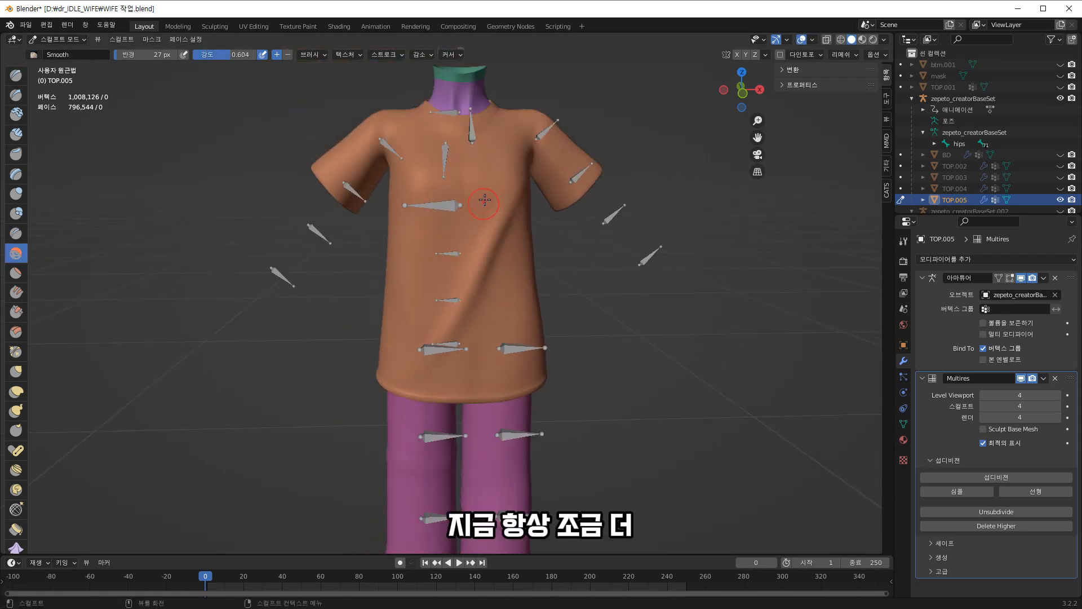
left_click_drag(122, 60, 126, 59)
scroll(531, 140, "up", 2)
left_click_drag(531, 141, 491, 249)
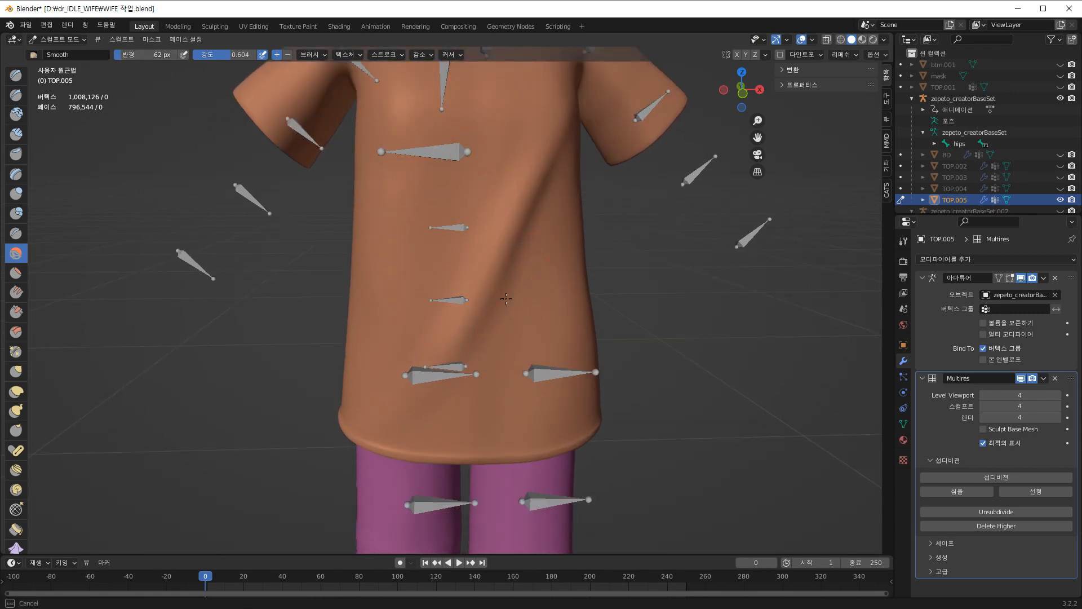
- Crease the edge of the diagonal fold with the Draw Sharp brush at a radius of 36 px
left_click(16, 95)
left_click_drag(146, 54, 133, 54)
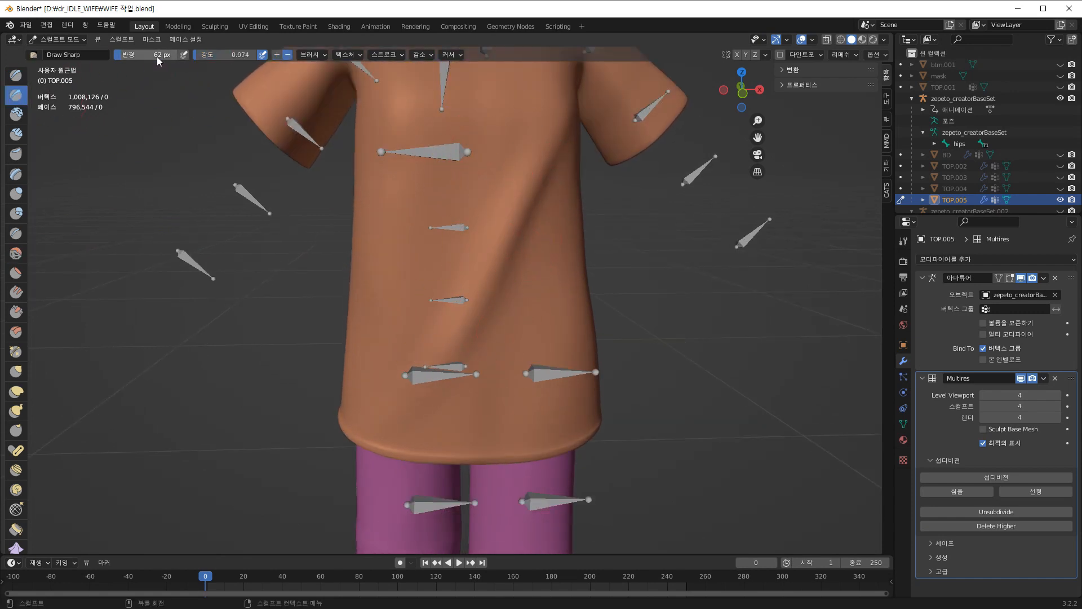
scroll(554, 173, "up", 2)
left_click_drag(610, 105, 577, 158)
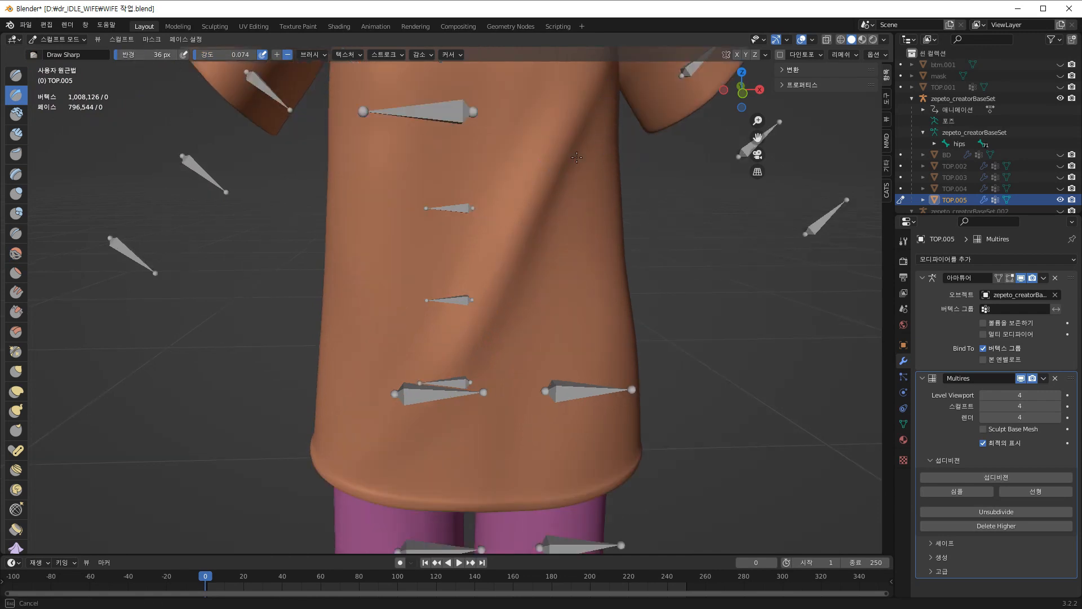
left_click_drag(535, 275, 534, 277)
scroll(530, 265, "down", 2)
middle_click_drag(504, 163, 477, 156)
mouse_move(476, 155)
left_mouse_down()
mouse_move(465, 197)
mouse_move(485, 168)
left_mouse_up()
mouse_move(402, 303)
left_mouse_down()
mouse_move(434, 240)
mouse_move(420, 270)
left_mouse_up()
scroll(519, 253, "down", 2)
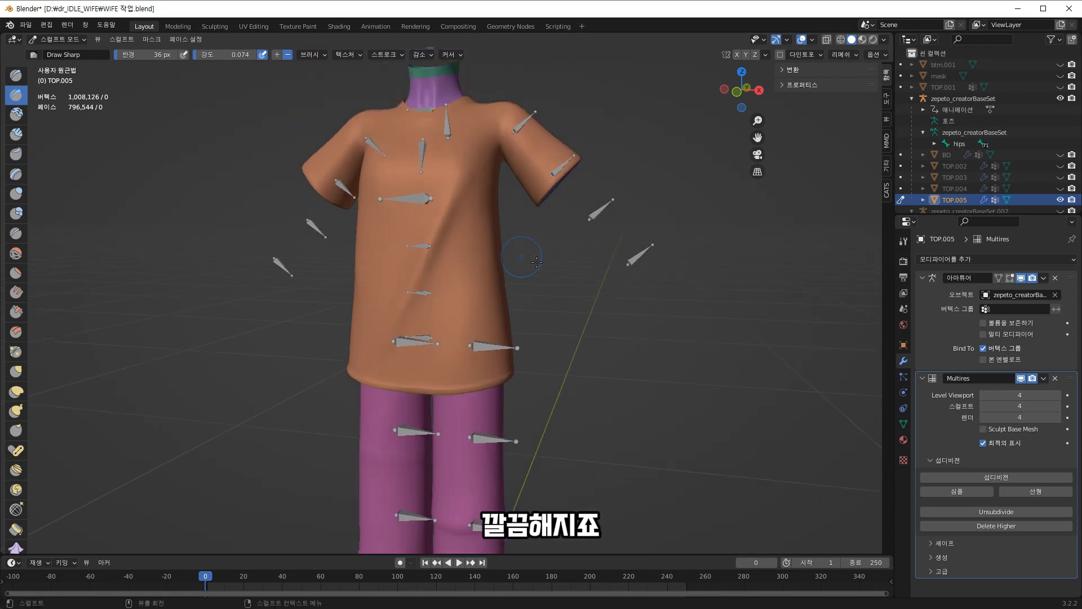
mouse_move(519, 253)
middle_mouse_down()
mouse_move(550, 251)
mouse_move(521, 248)
middle_mouse_up()
- Add more diagonal folds beside the first one down to the hem with the SculptDraw brush
left_click(15, 75)
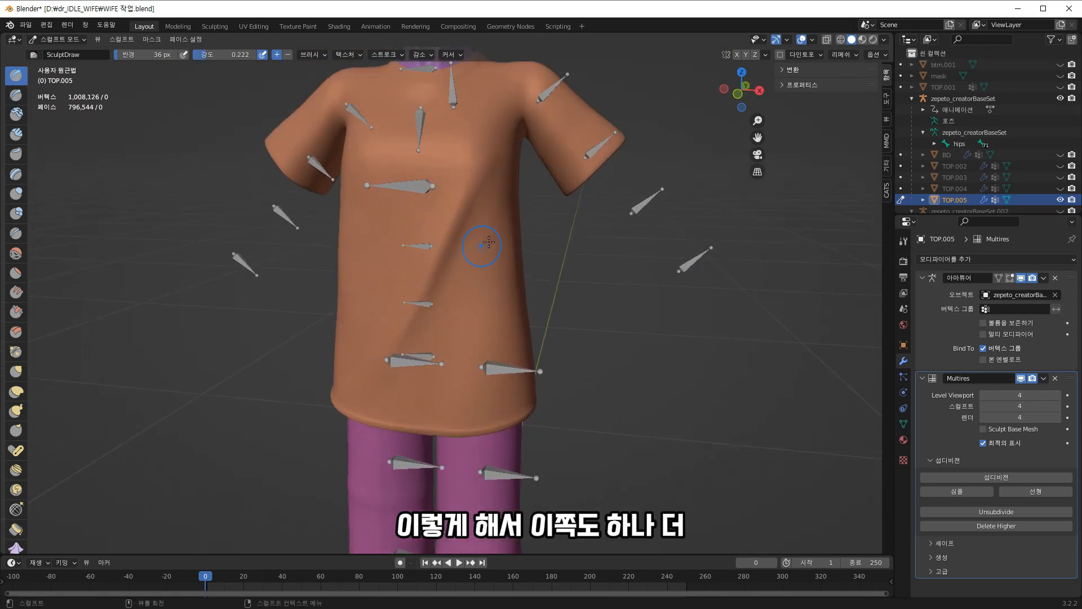
scroll(484, 227, "up", 3)
left_click_drag(492, 222, 443, 338)
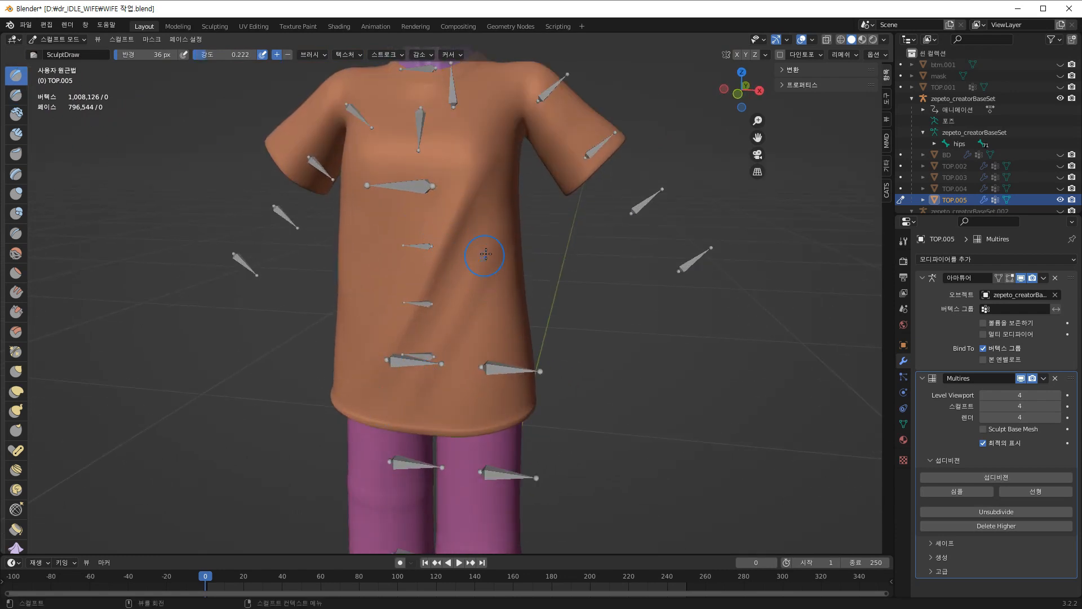
left_click_drag(486, 256, 437, 372)
left_click_drag(506, 288, 479, 431)
left_click_drag(499, 380, 477, 423)
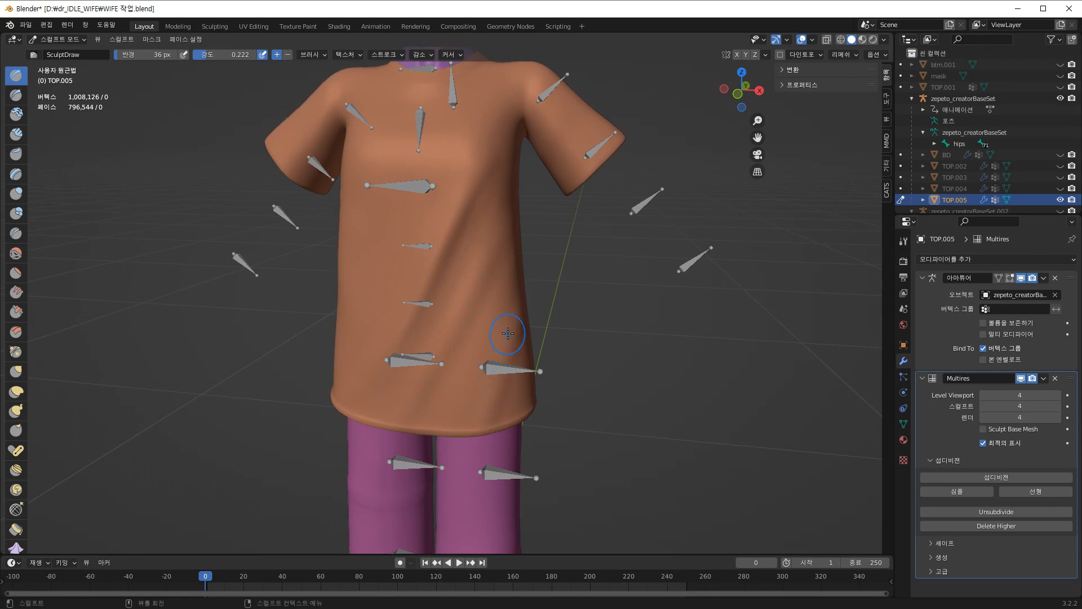
- Sculpt a broad, slightly slanted fold across the chest of the shirt with the SculptDraw brush
scroll(438, 182, "up", 3)
scroll(438, 183, "up", 1)
middle_click_drag(438, 183, 443, 360, "shift")
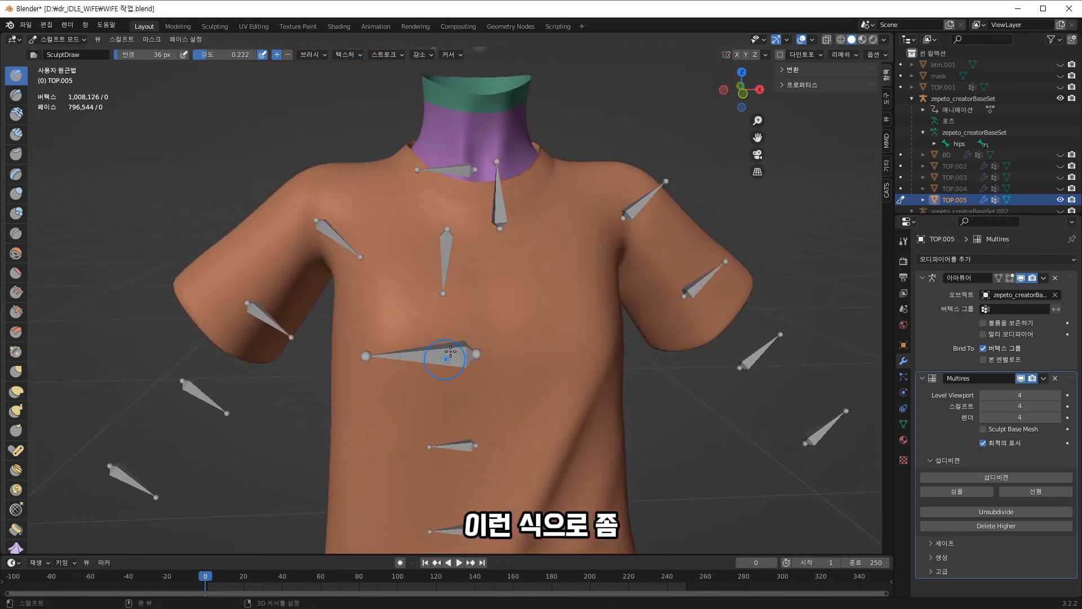
scroll(451, 353, "up", 2)
mouse_move(584, 289)
left_mouse_down()
mouse_move(539, 319)
mouse_move(395, 355)
left_mouse_up()
scroll(579, 338, "down", 2)
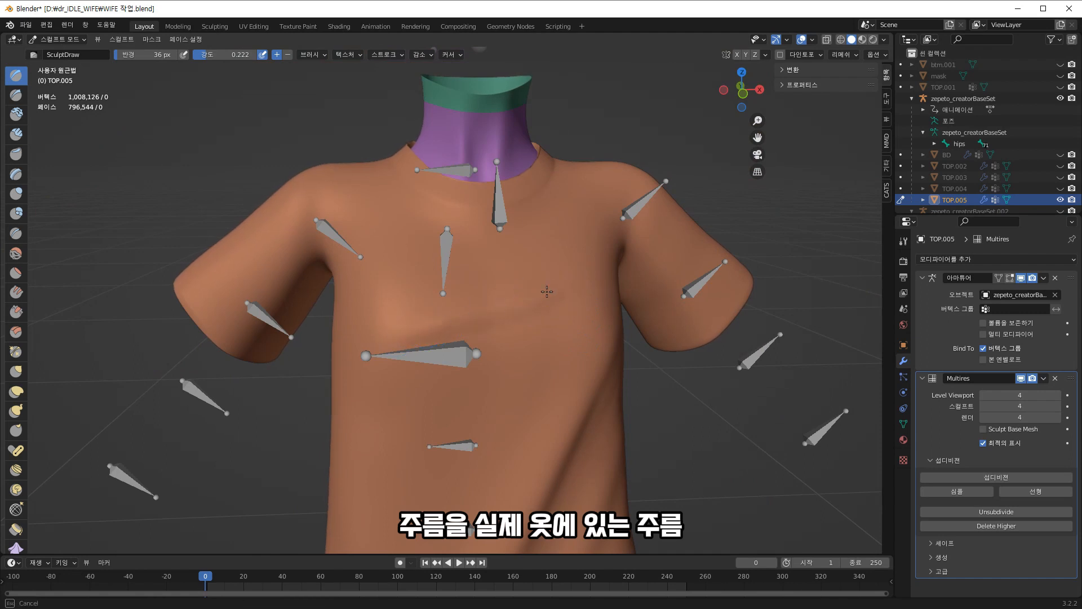
- Refine the chest area with smaller, subtle creases below the collar and across the bust using SculptDraw
scroll(547, 288, "down", 4)
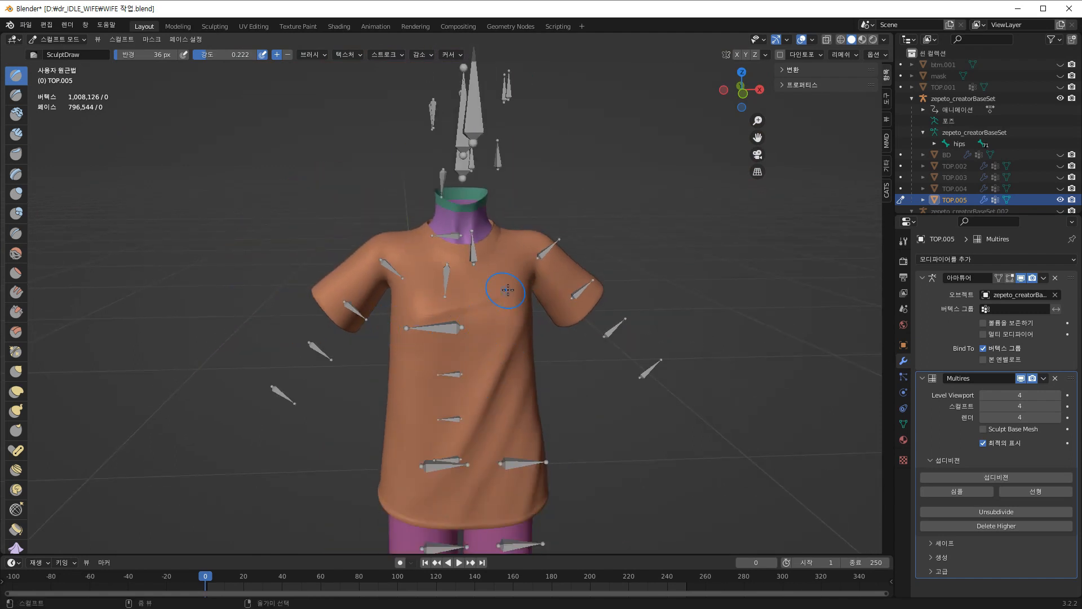
scroll(555, 301, "up", 2)
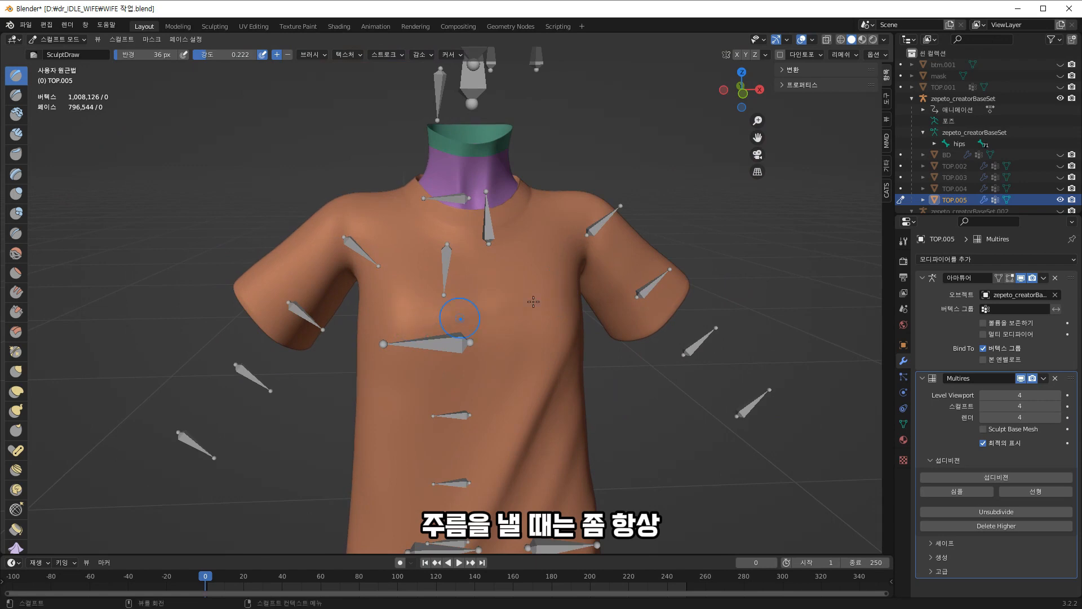
scroll(553, 321, "up", 4)
scroll(570, 339, "down", 3)
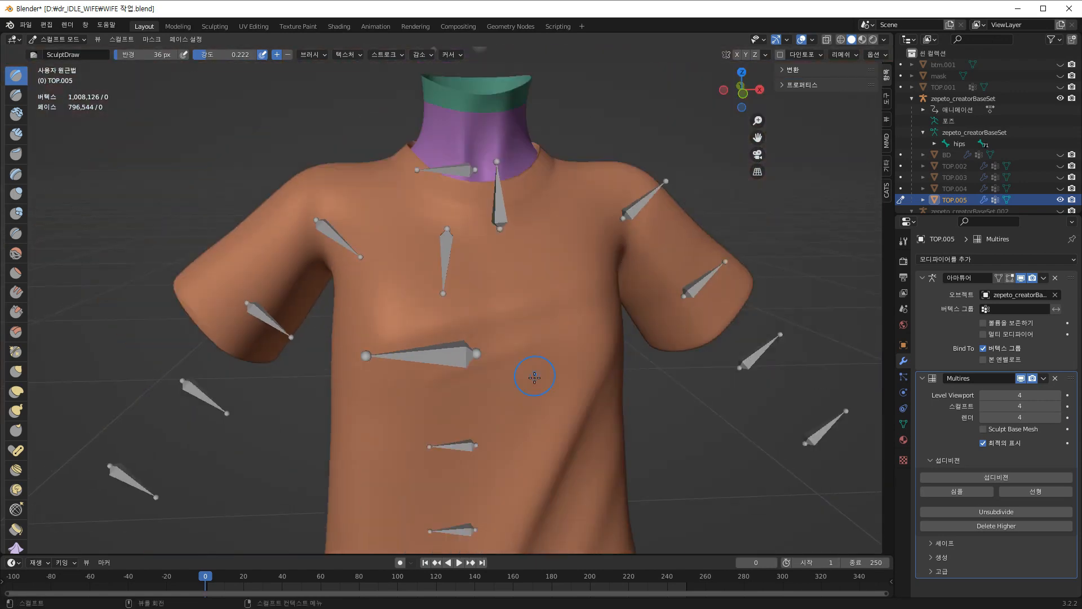
scroll(534, 377, "down", 2)
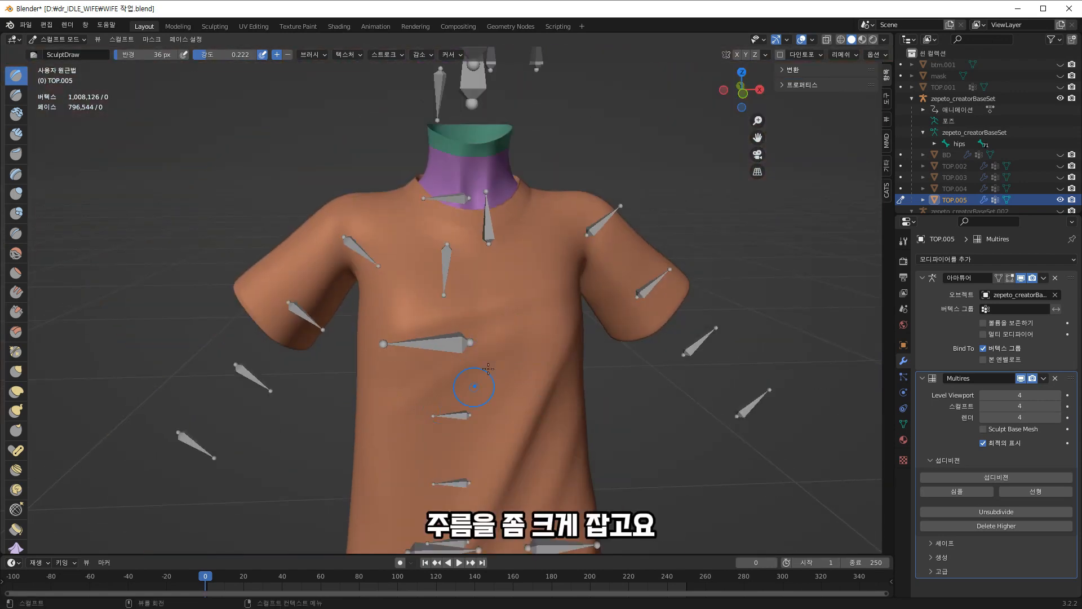
scroll(314, 452, "down", 2)
scroll(502, 338, "down", 2)
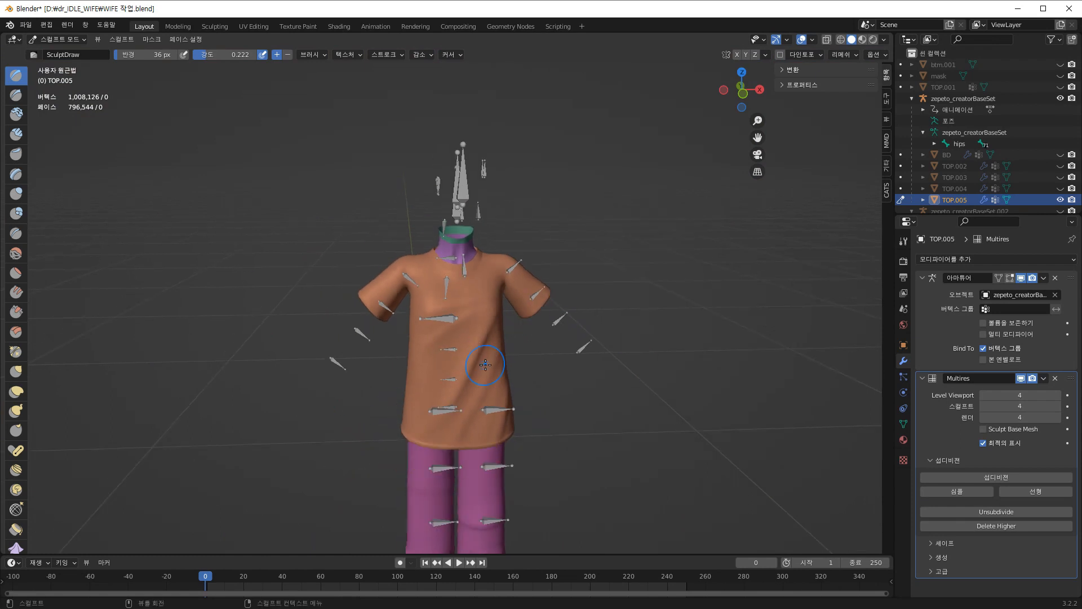
scroll(503, 327, "up", 3)
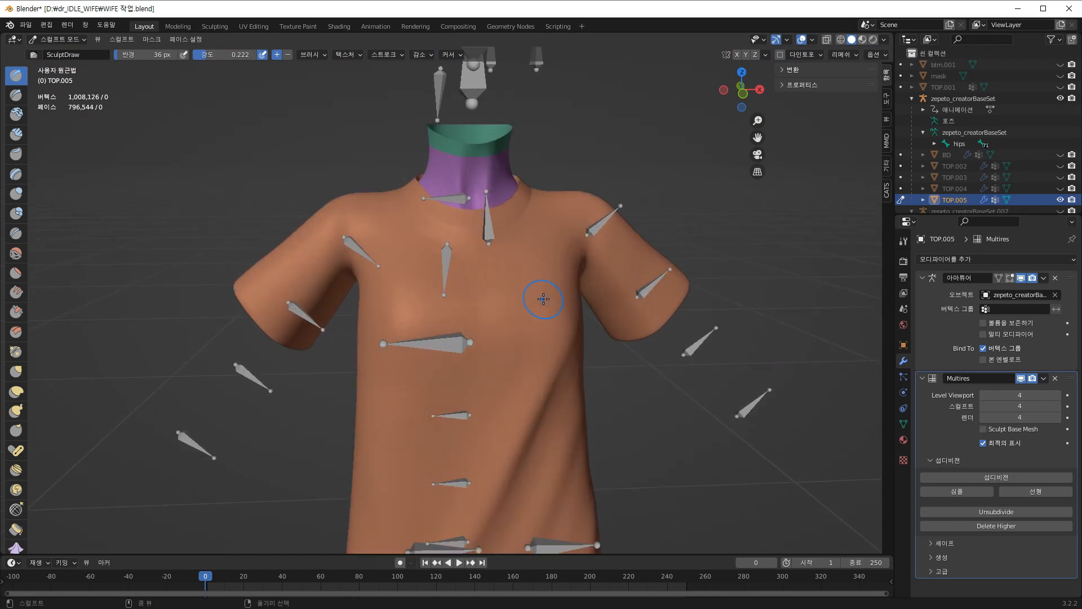
scroll(527, 304, "up", 3)
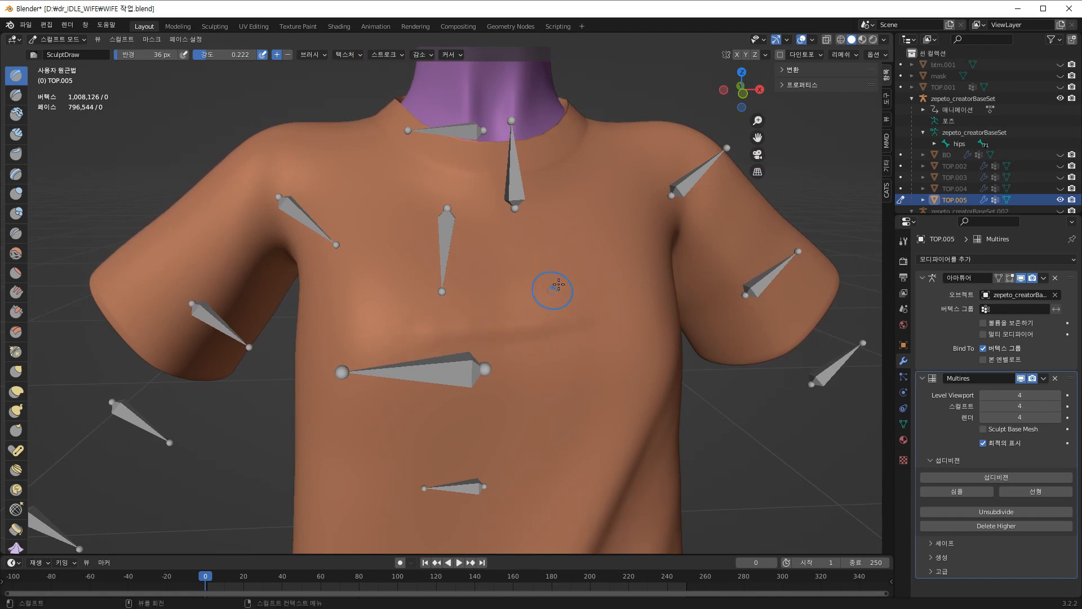
scroll(509, 346, "down", 3)
scroll(496, 334, "up", 3)
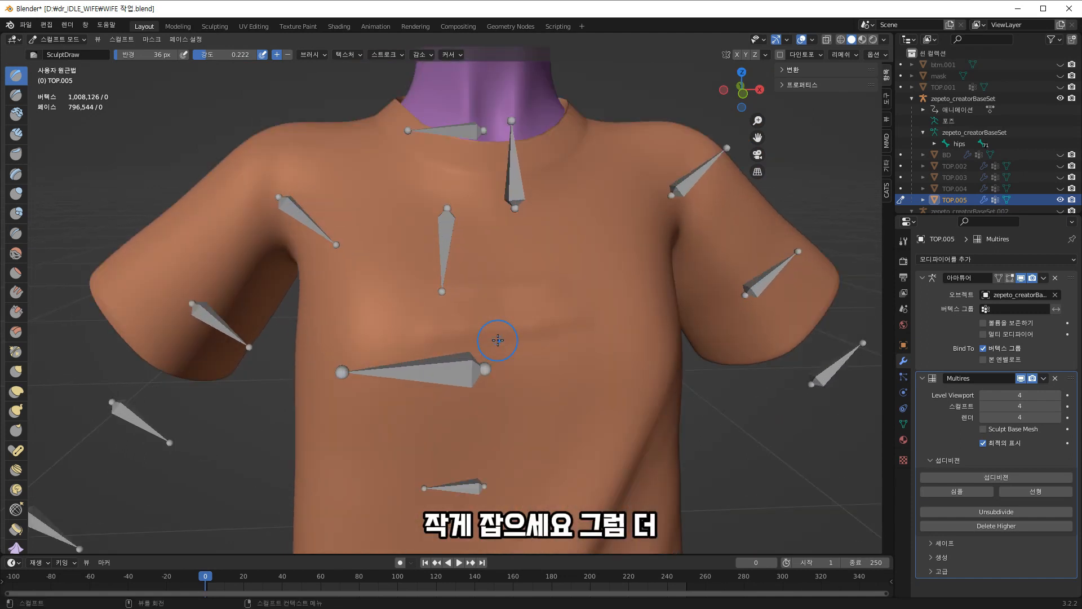
scroll(512, 345, "down", 1)
- Soften the chest creases with the Smooth brush and extend them towards the armpit with SculptDraw
left_click(16, 254)
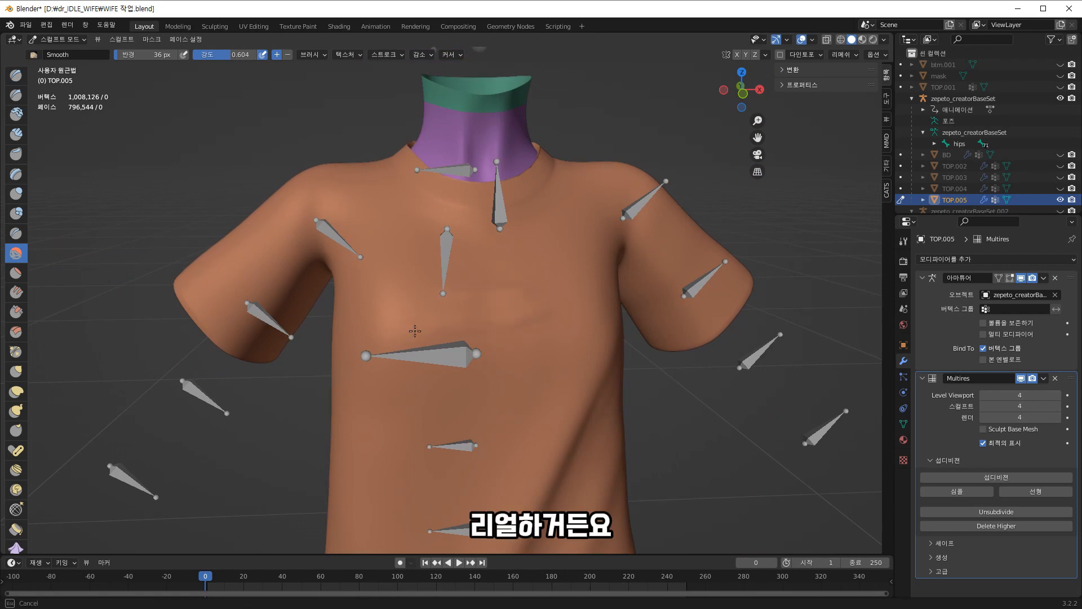
left_click(16, 74)
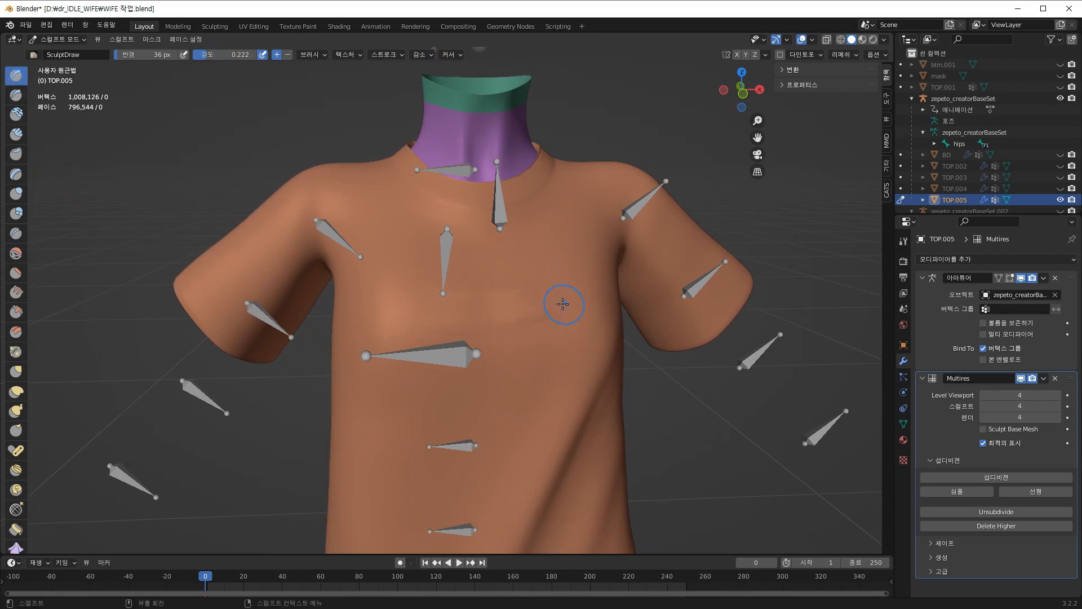
scroll(550, 327, "up", 4)
scroll(547, 336, "down", 3)
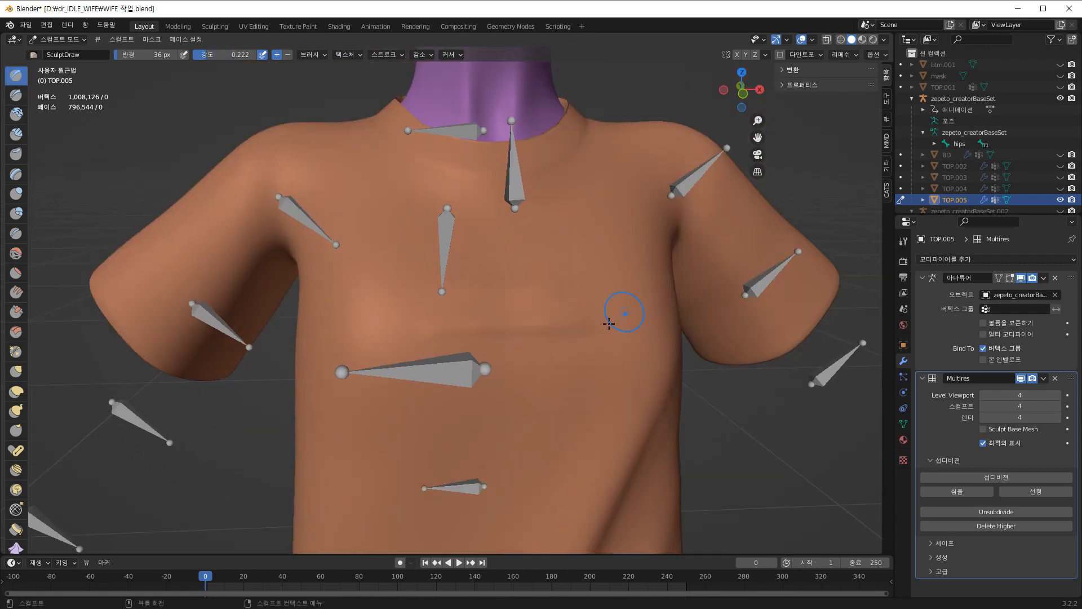
scroll(560, 408, "down", 5)
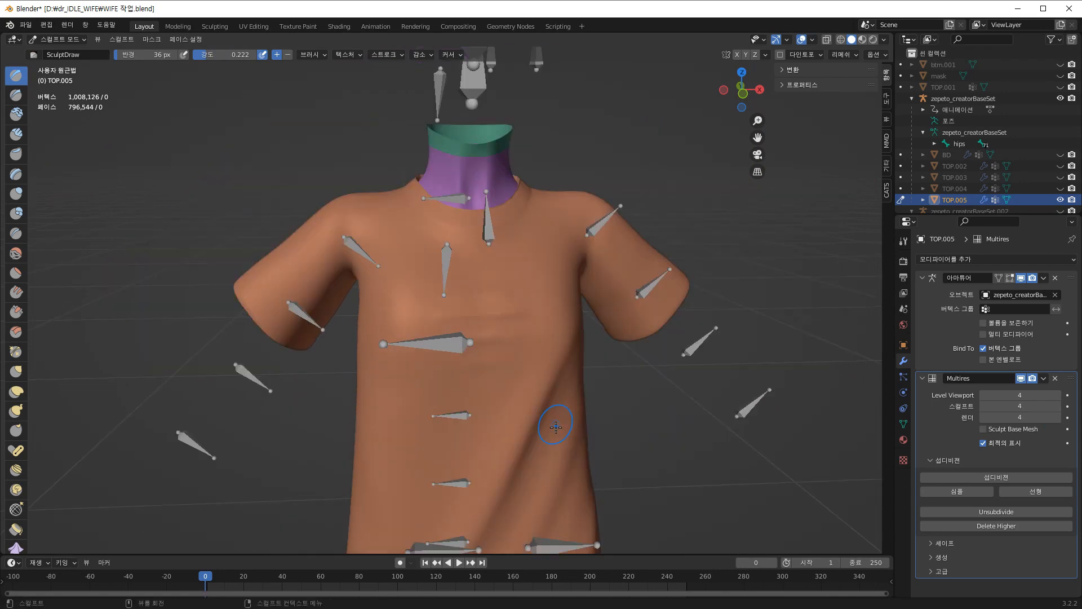
- Sculpt further diagonal folds across the lower front and the back of the shirt
middle_click_drag(560, 408, 476, 333)
left_click_drag(473, 311, 376, 471)
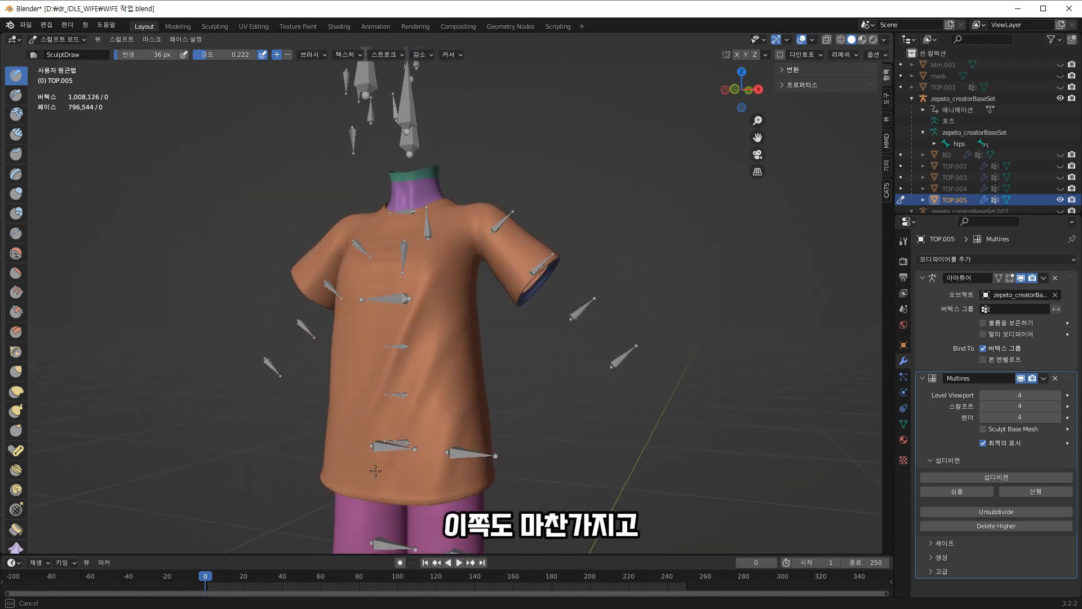
middle_click_drag(439, 351, 394, 370)
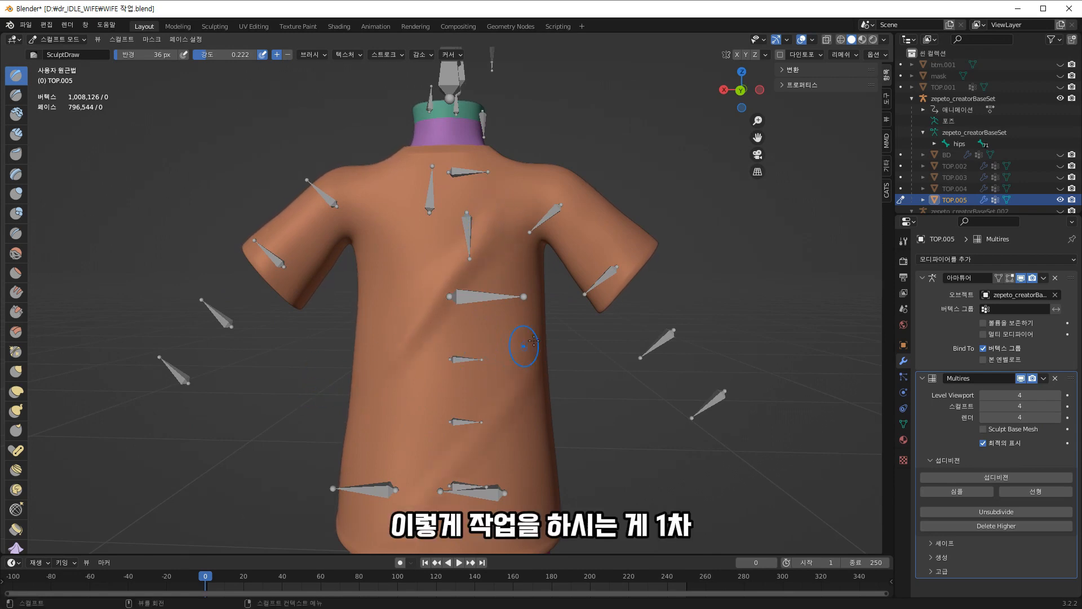
middle_click_drag(533, 340, 537, 346)
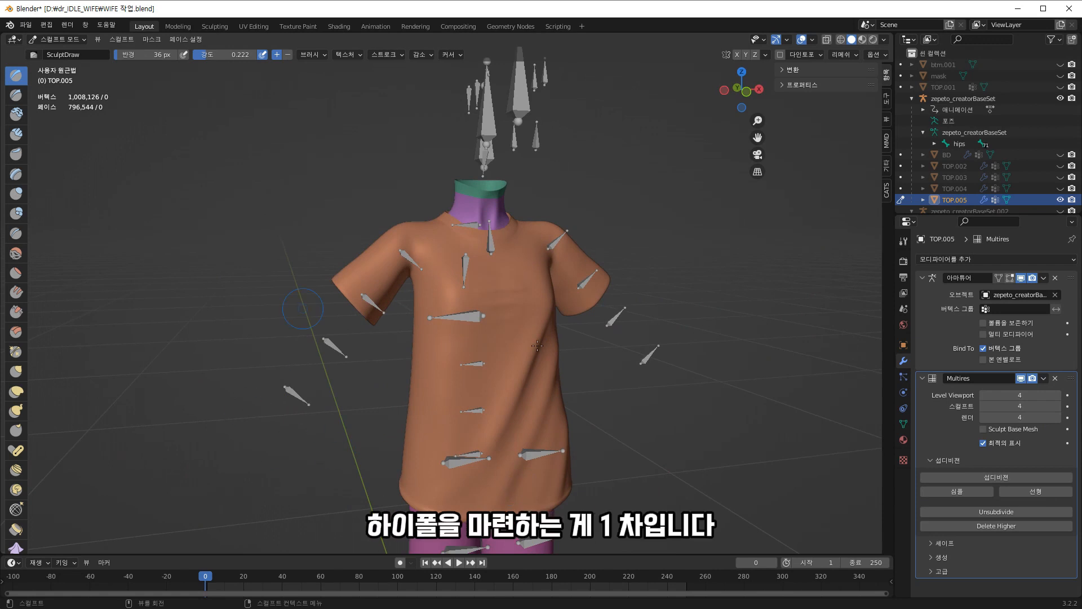
- Return the sculpted garment to Object Mode and show it from the front
left_click(57, 39)
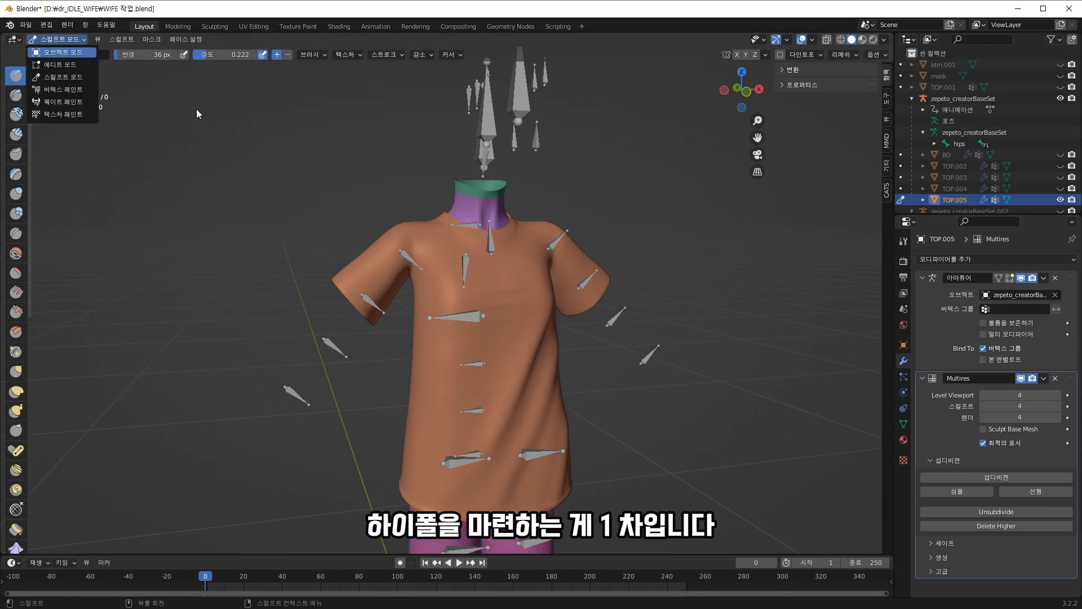
left_click(63, 51)
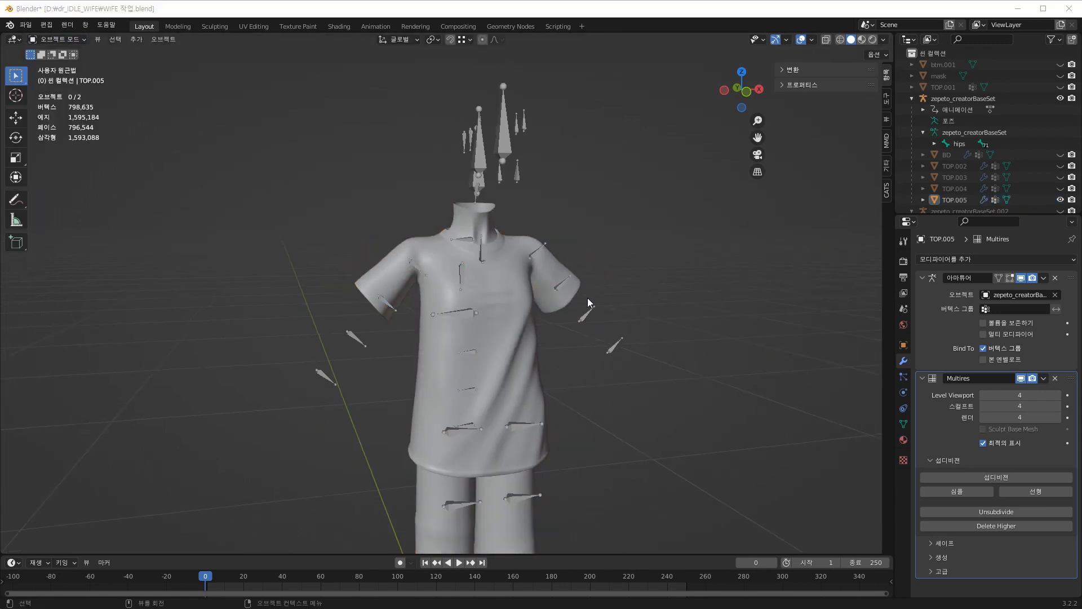
key("KP_1")
scroll(1031, 194, "down", 3)
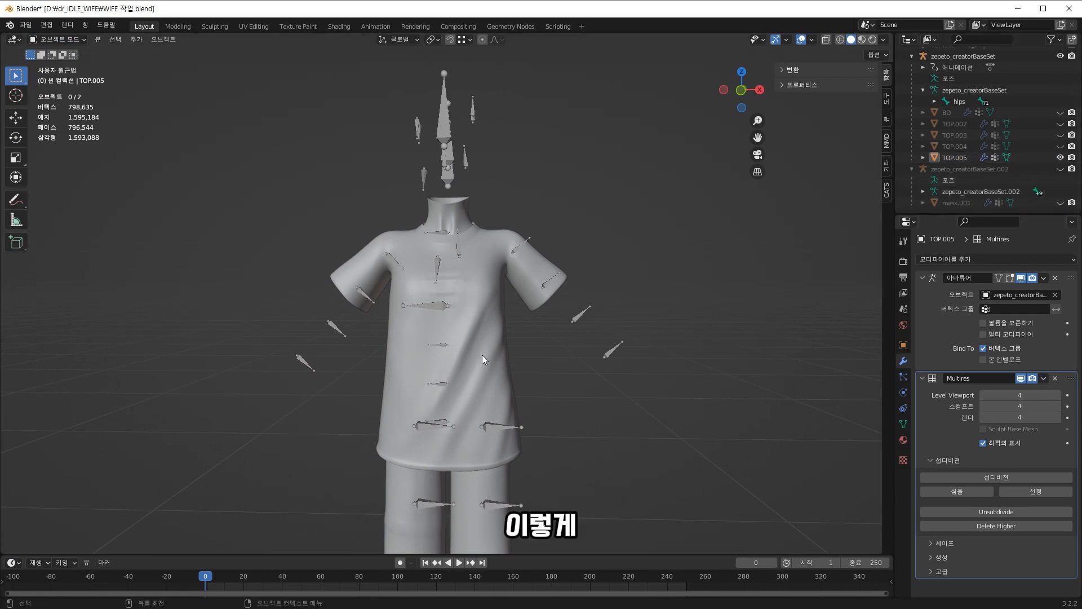
- Select TOP.005 and apply its Multires modifier to finalize the high-poly garment
left_click(458, 321)
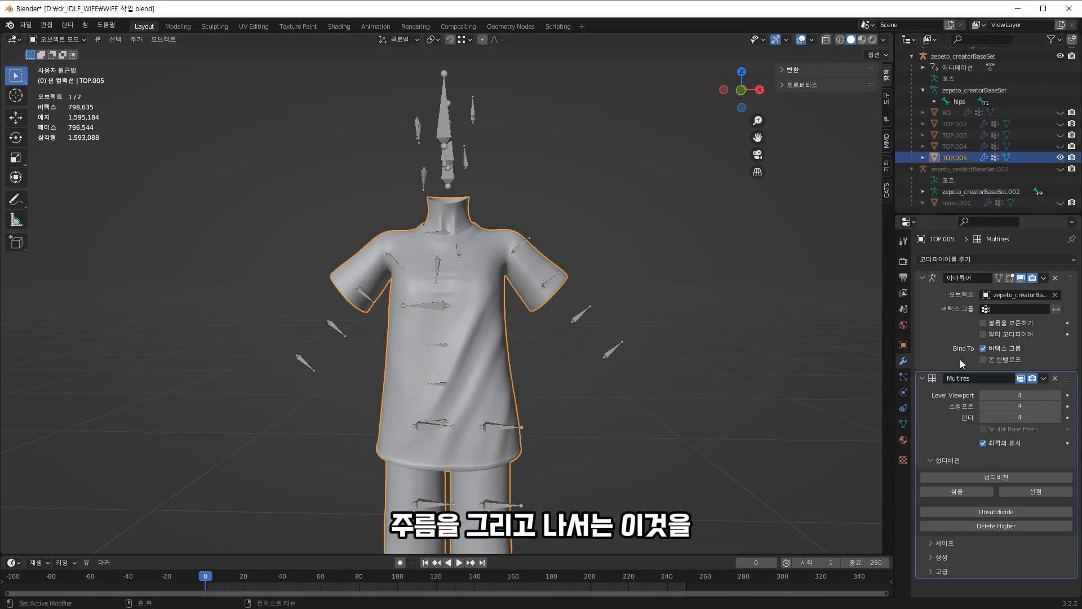
left_click(1043, 378)
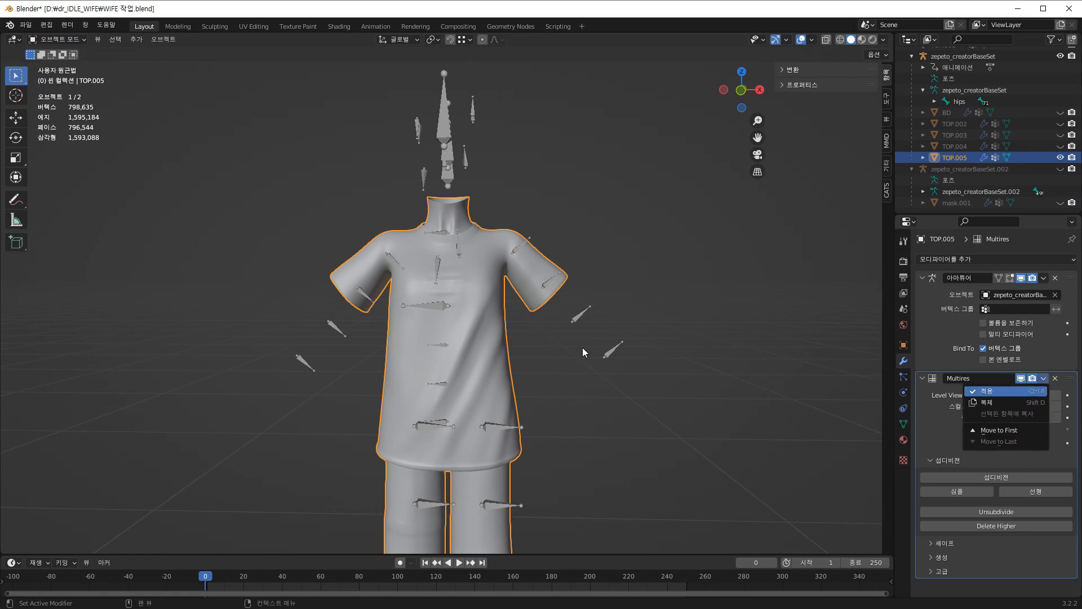
key("Return")
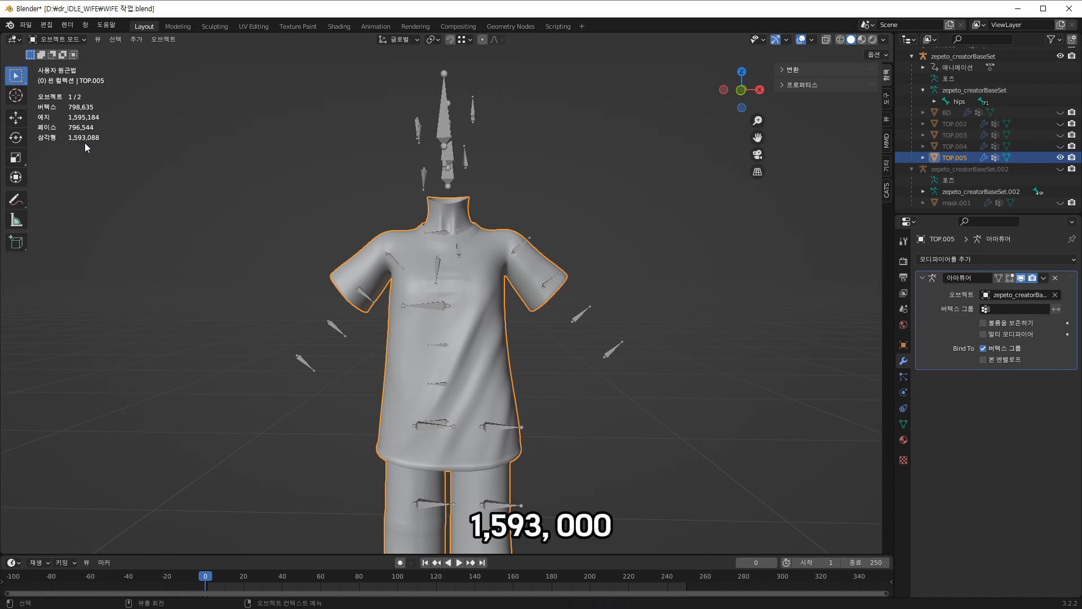
scroll(617, 339, "down", 2)
middle_click_drag(617, 340, 350, 317)
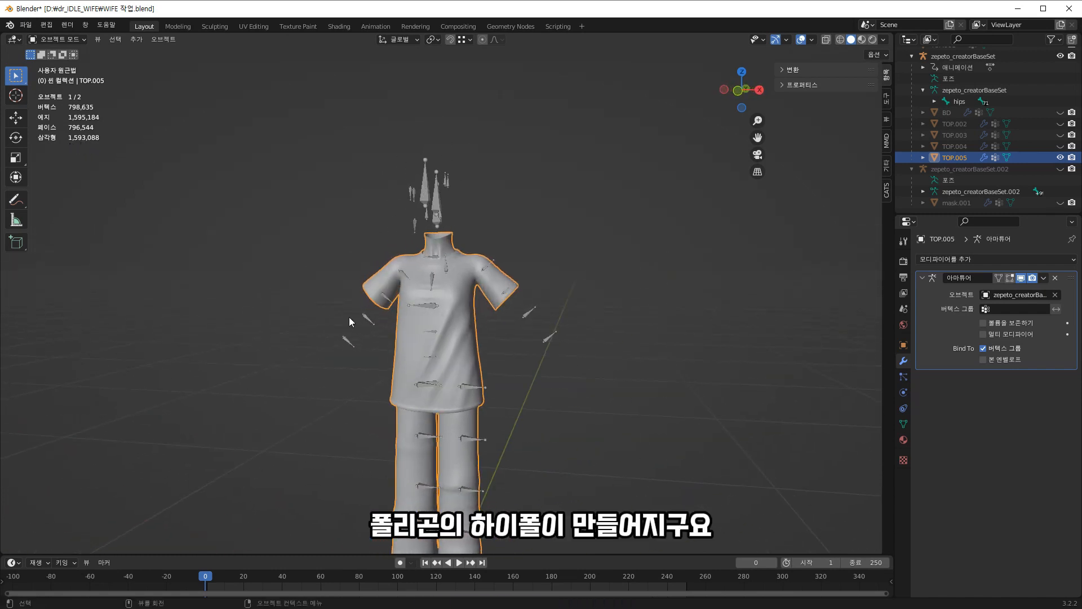
- Toggle the visibility of TOP.004 and TOP.003 to compare the low-poly versions with the sculpted TOP.005
scroll(681, 347, "down", 2)
scroll(681, 347, "up", 3)
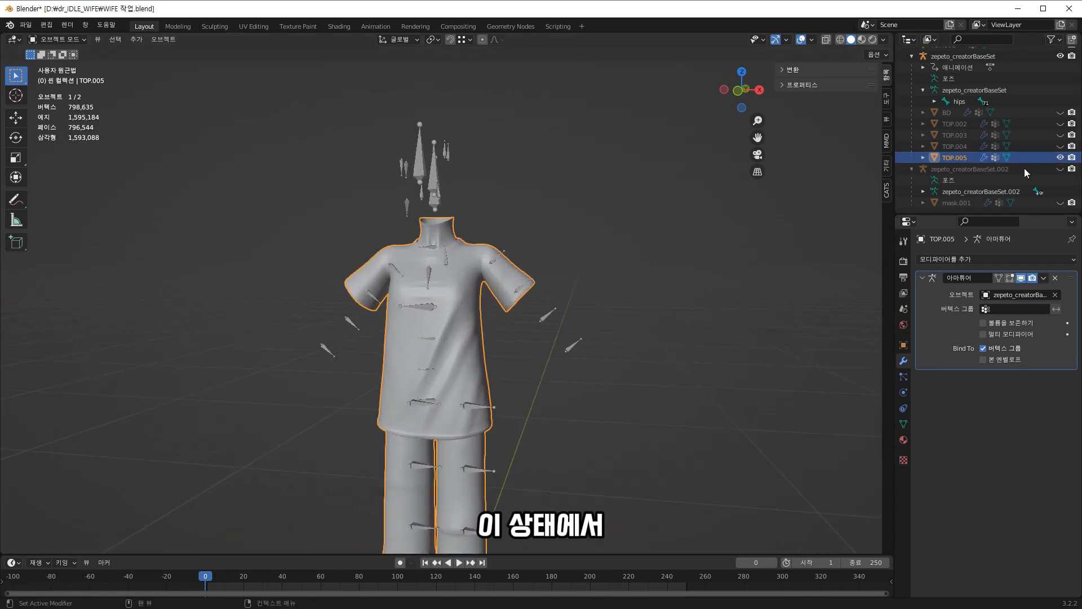
middle_click_drag(629, 297, 744, 274)
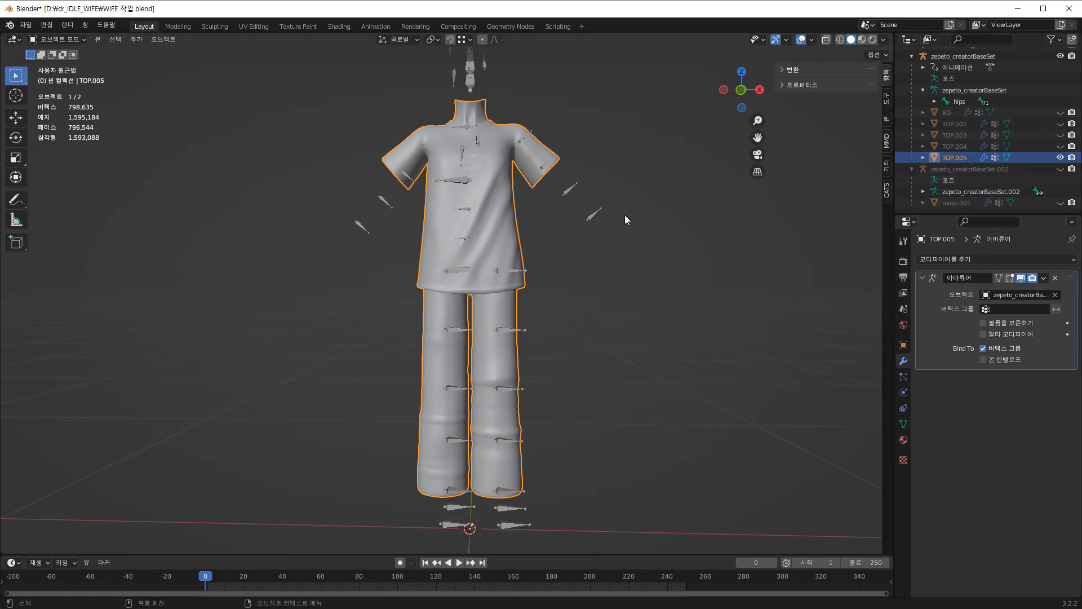
left_click(1061, 146)
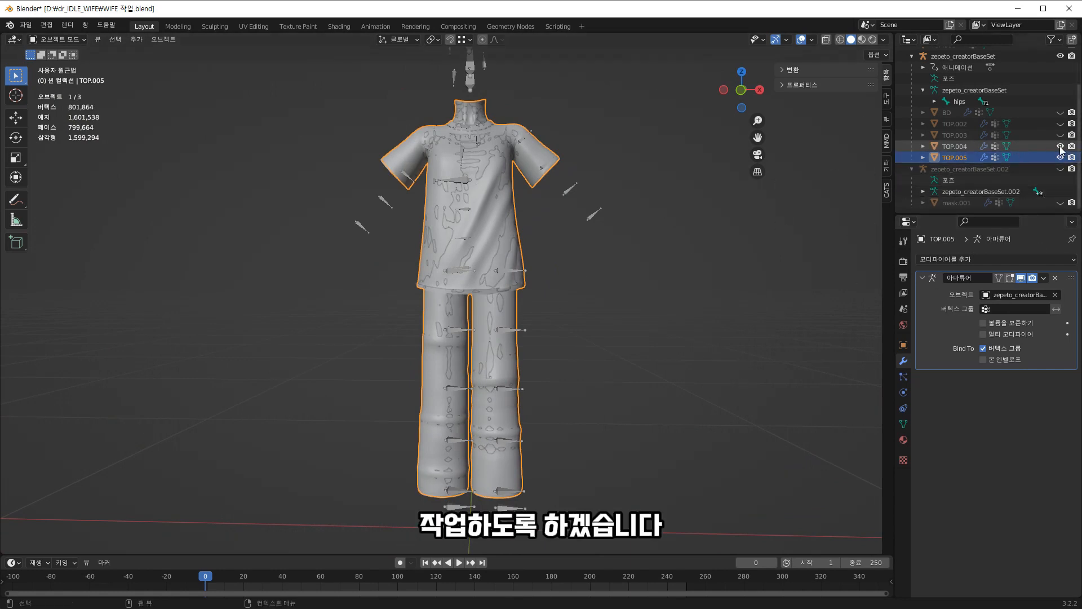
middle_click_drag(678, 249, 643, 316, "shift")
left_click(1060, 147)
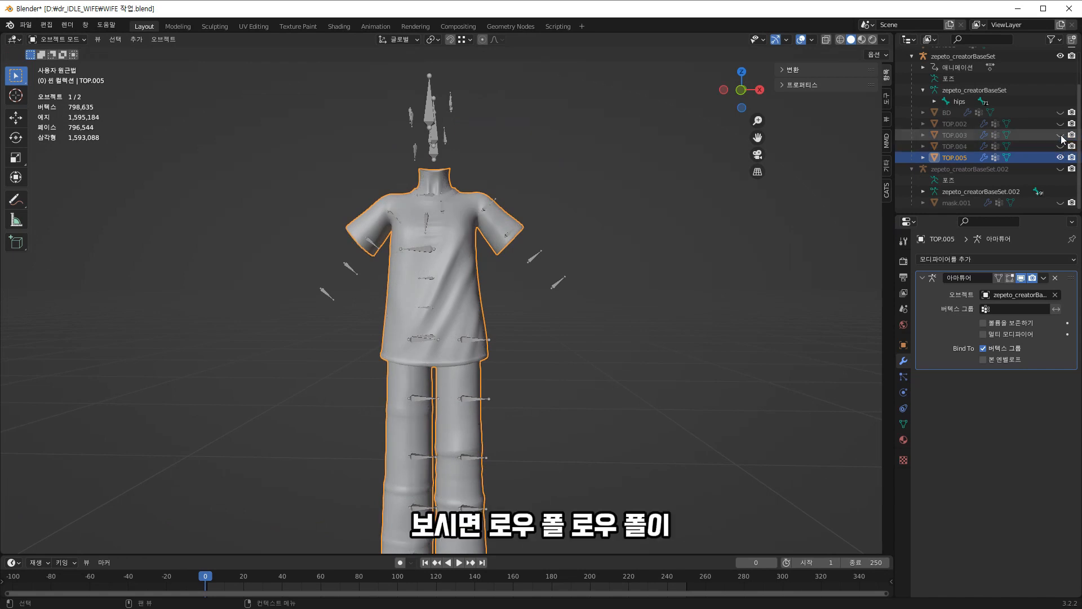
left_click(1061, 135)
left_click(1061, 136)
left_click(1061, 136)
left_click(1061, 135)
- Show the low-poly TOP.004, hide the sculpted TOP.005, and select the visible garment
left_click(1061, 147)
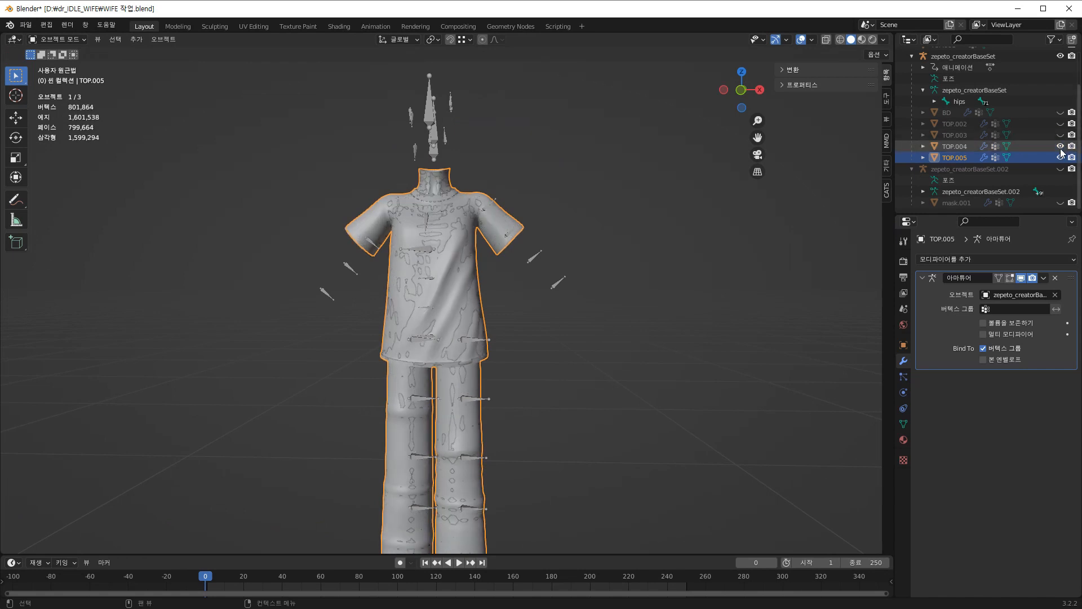
left_click(1061, 157)
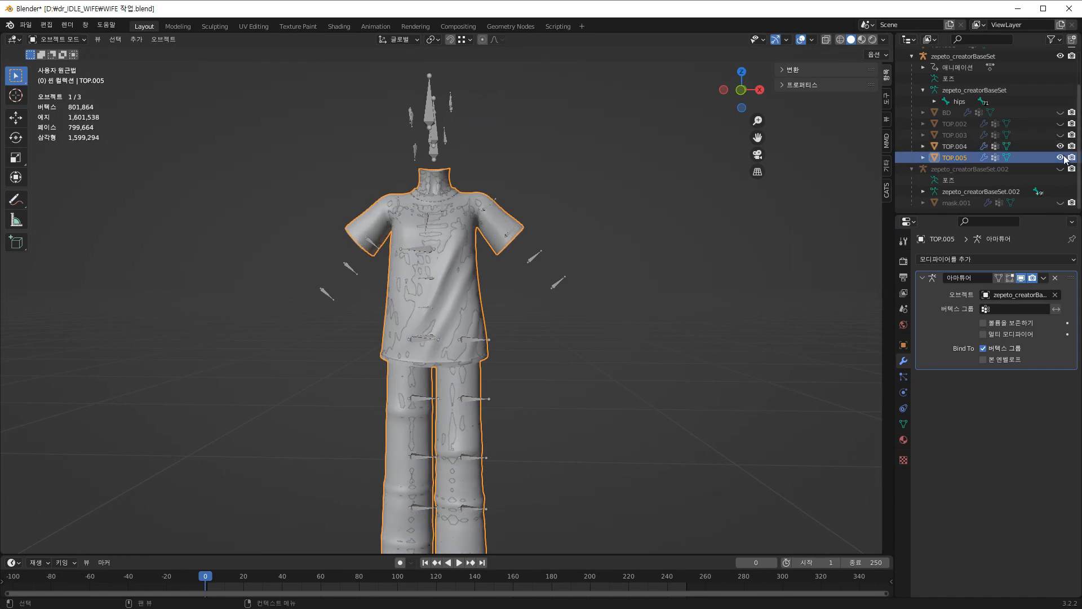
left_click(448, 224)
- Rename the low-poly garment TOP.004 to TOP.LOW
double_click(958, 147)
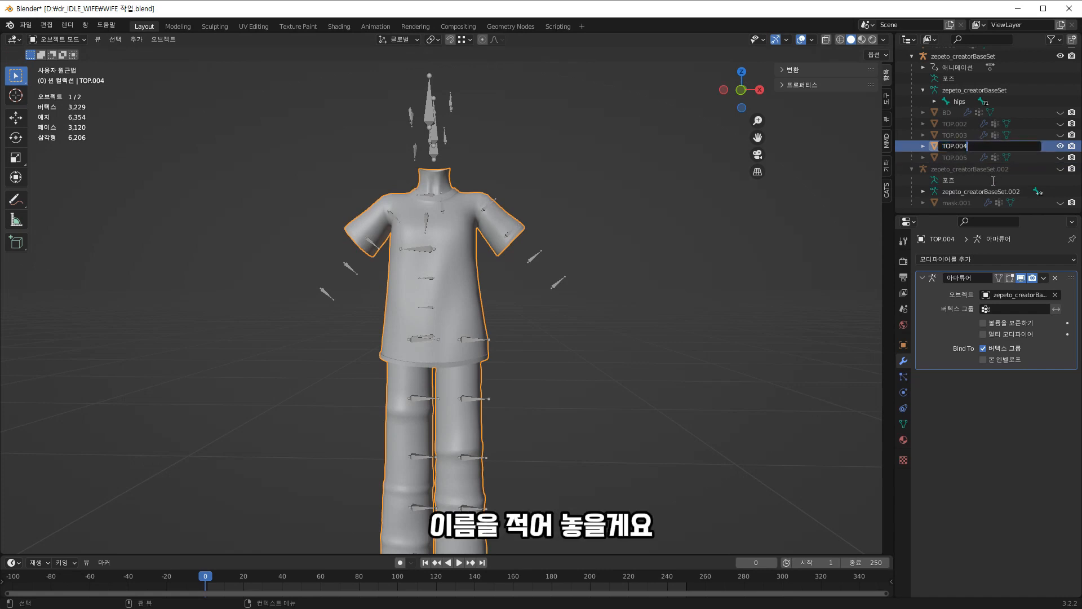
key("BackSpace")
key("BackSpace")
type("바ㅈ")
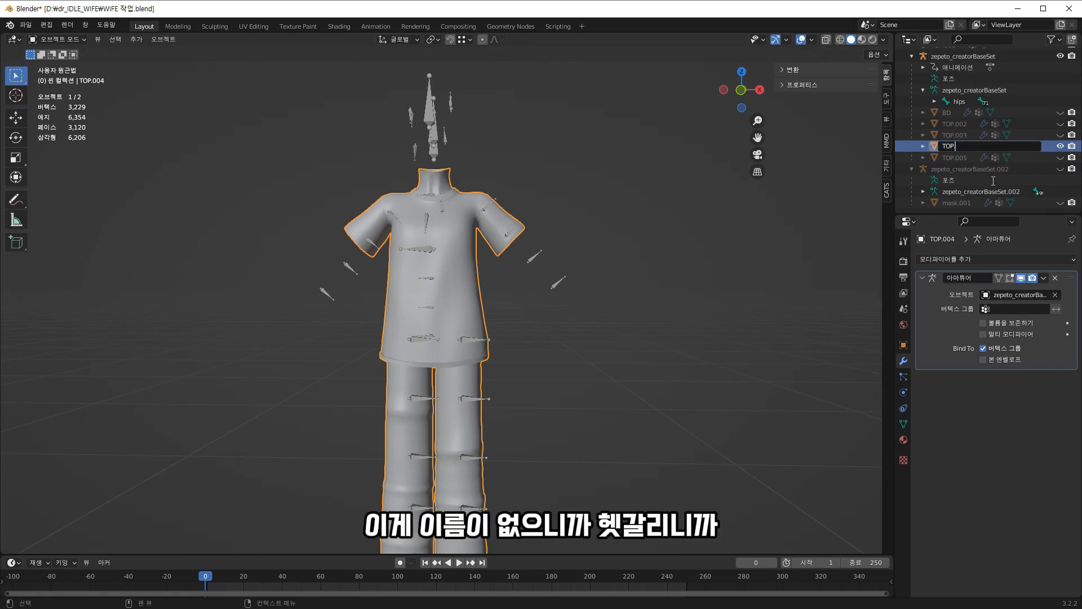
type("OW")
key("Return")
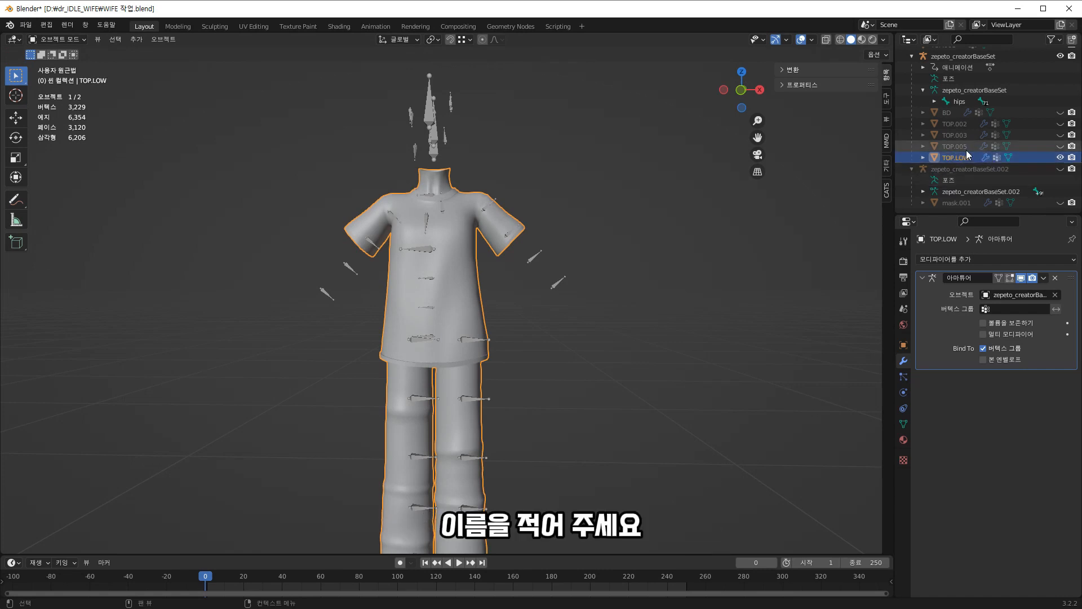
- Rename the sculpted garment TOP.005 to TOP.hIGH
left_click(1038, 149)
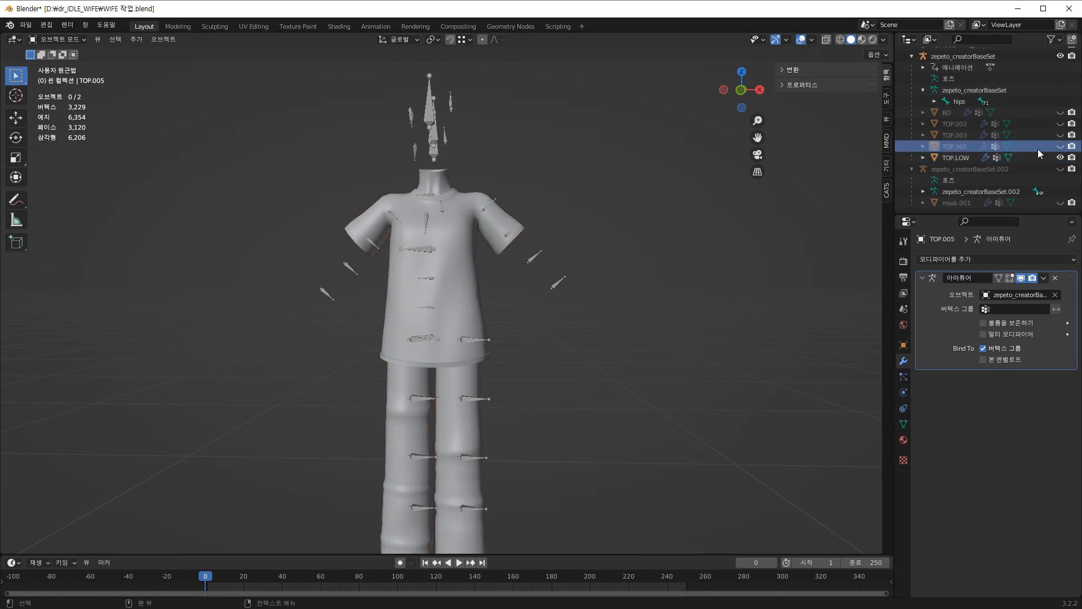
double_click(983, 148)
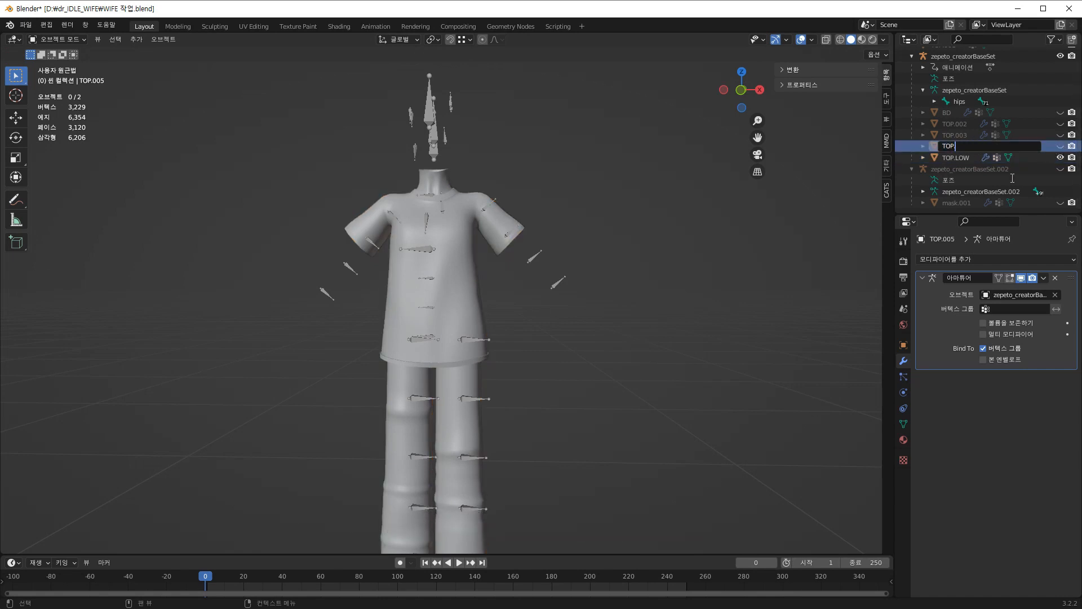
key("Return")
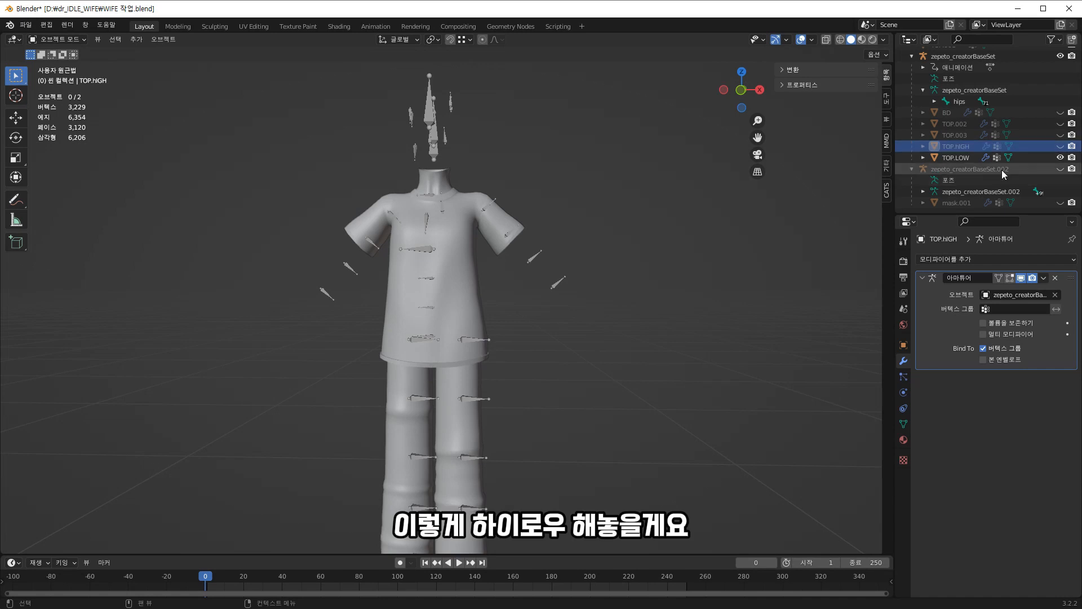
- Make TOP.hIGH visible again alongside the low-poly garment and select TOP.LOW
left_click(1061, 146)
left_click(963, 148)
left_click(962, 158)
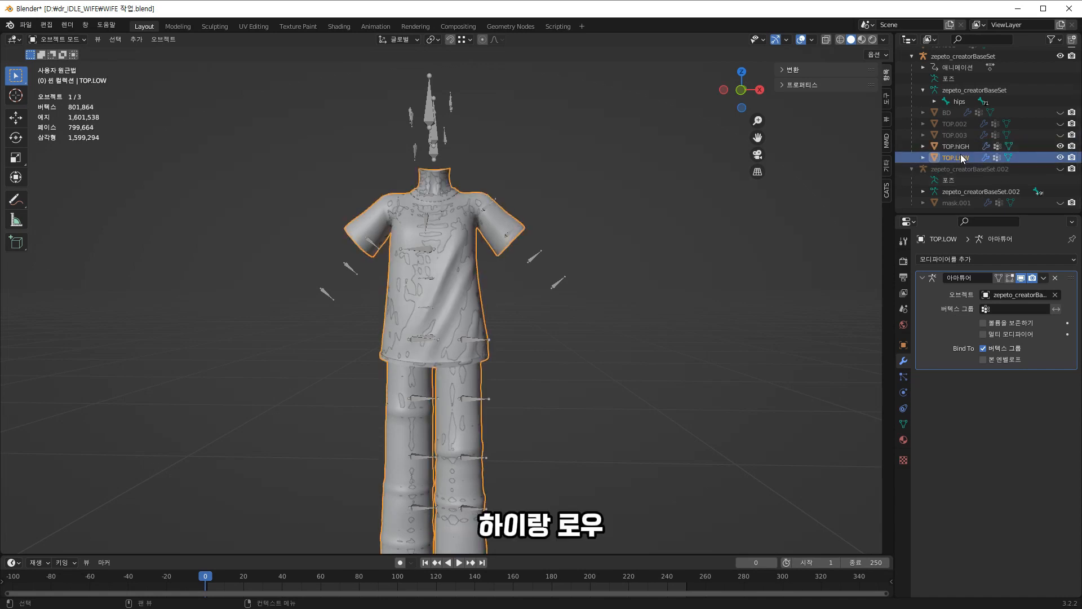
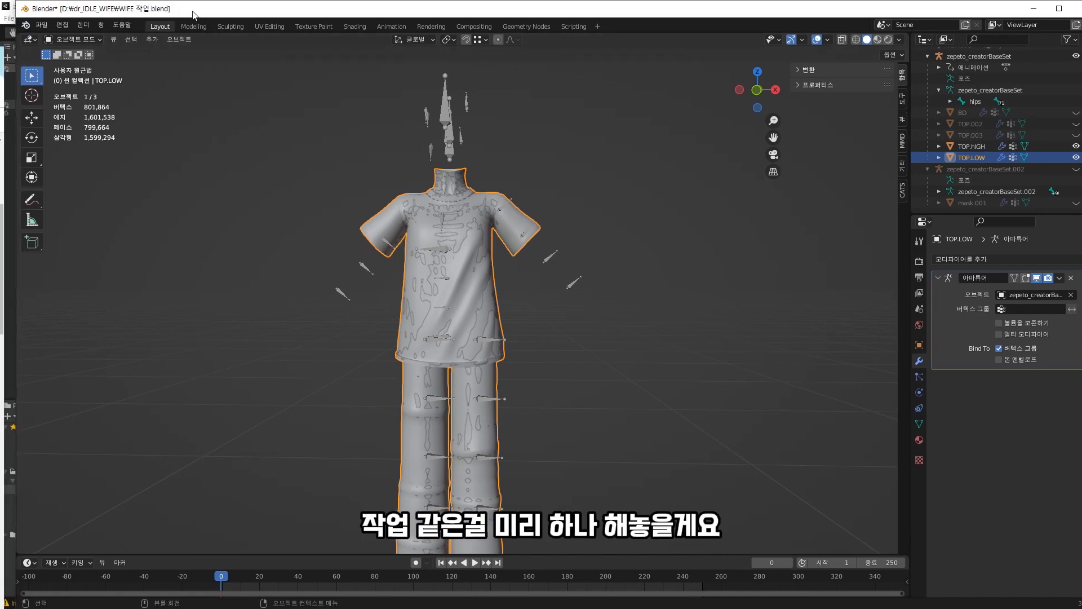
- Split the 3D viewport into two side-by-side areas and divide one of them into two stacked areas
double_click(166, 10)
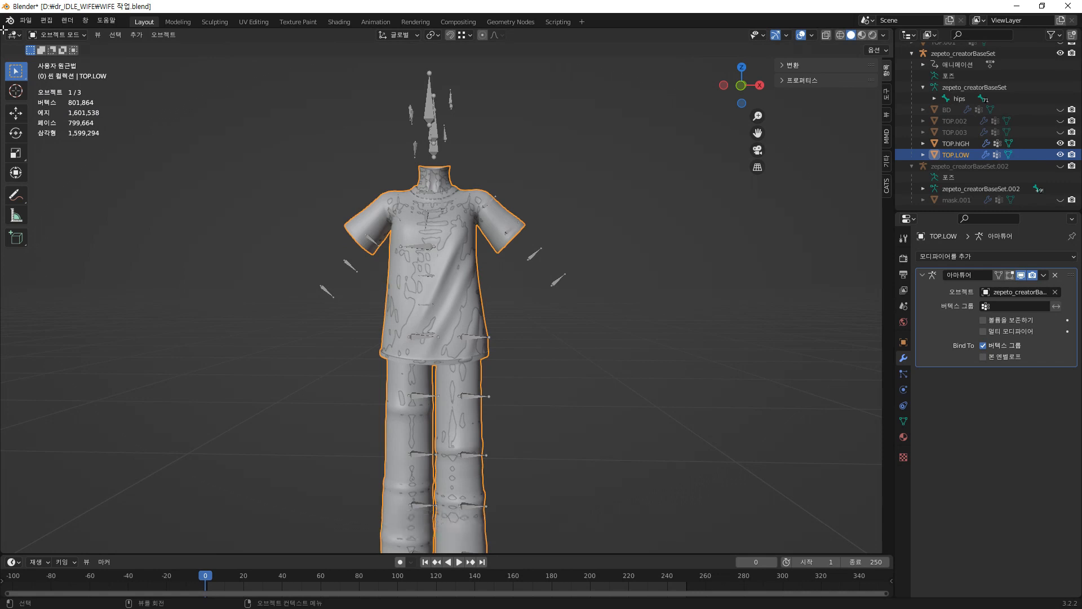
left_click_drag(4, 30, 449, 69)
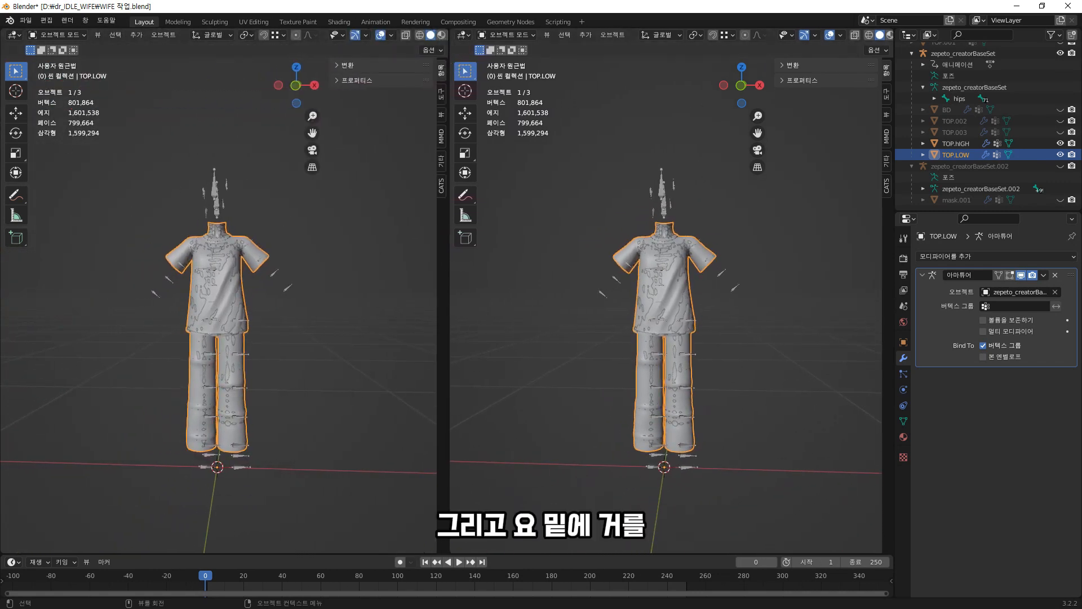
left_click_drag(4, 30, 7, 262)
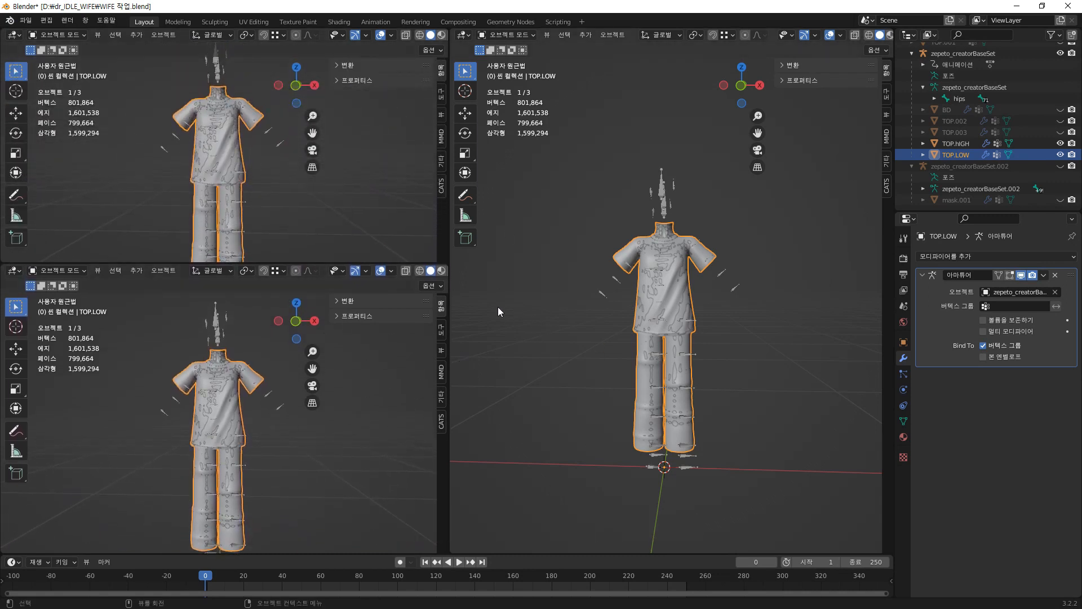
- Change the lower stacked area to an Image Editor and the upper one to a Shader Editor
left_click(13, 271)
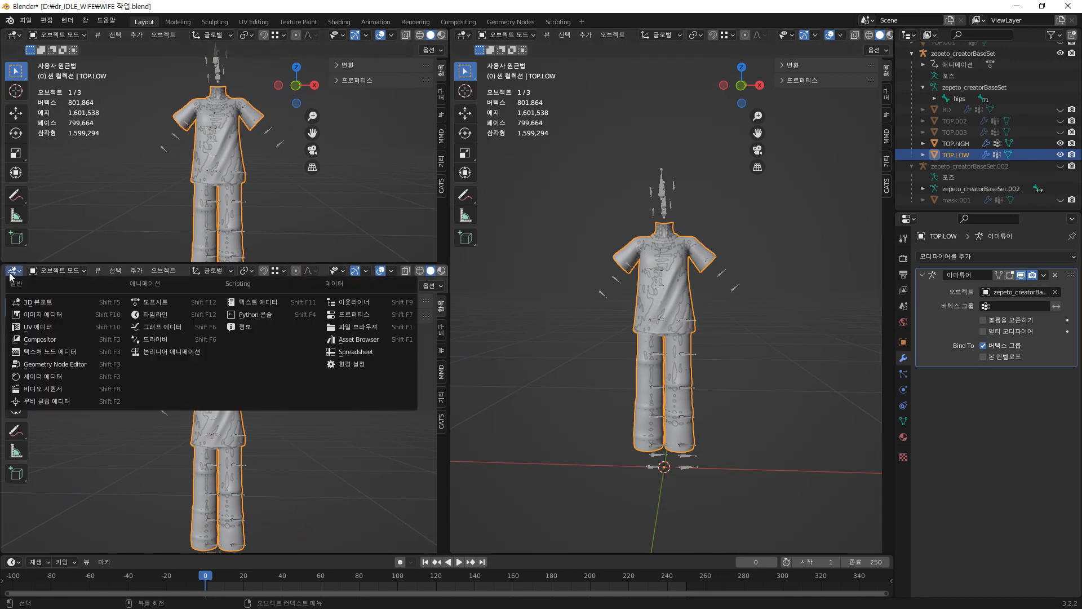
left_click(38, 314)
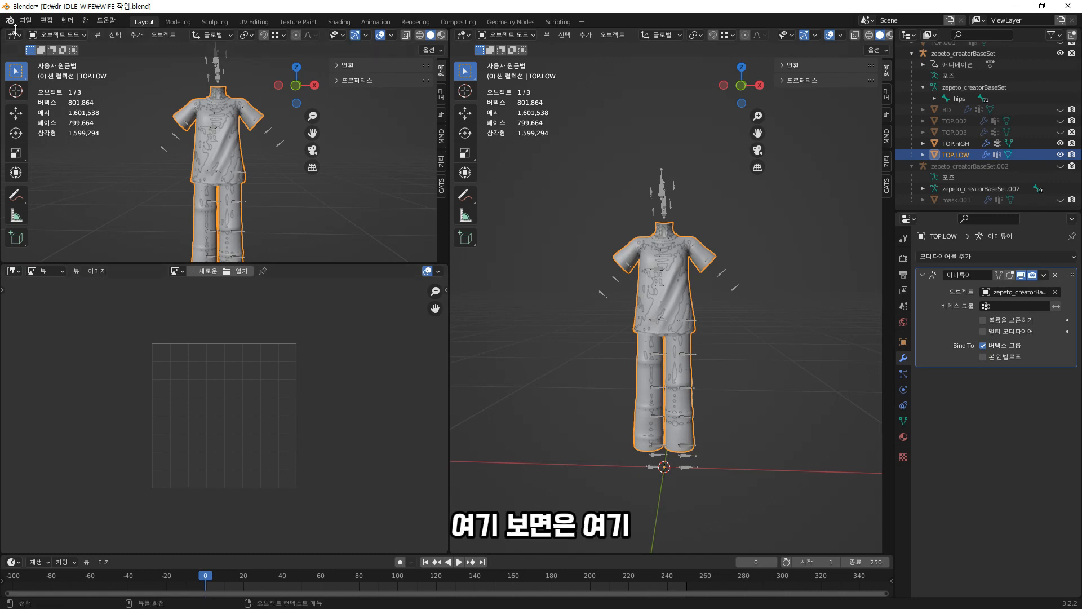
left_click(12, 36)
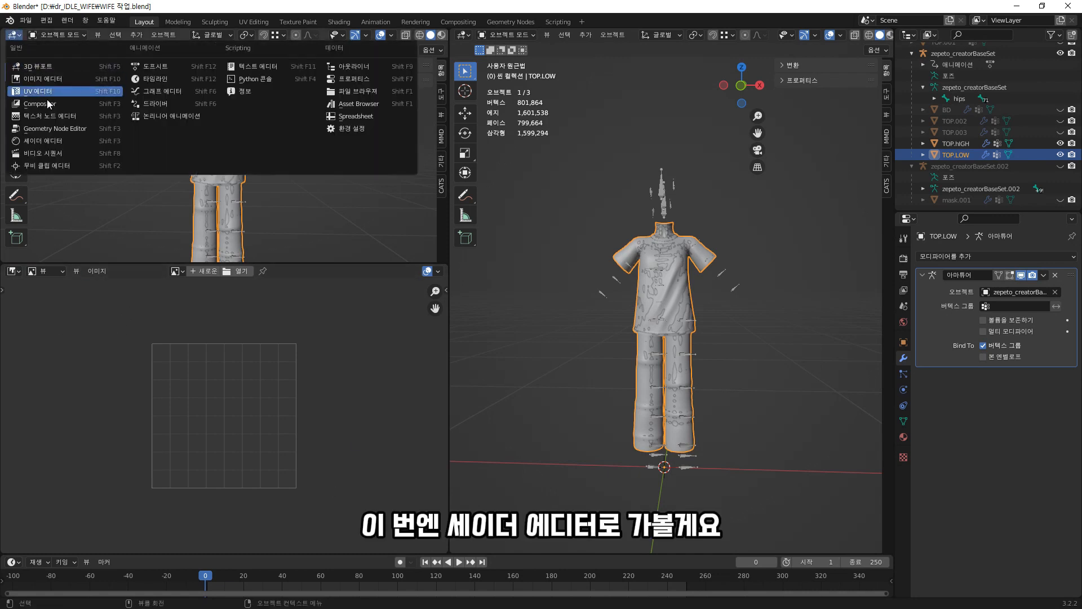
left_click(40, 142)
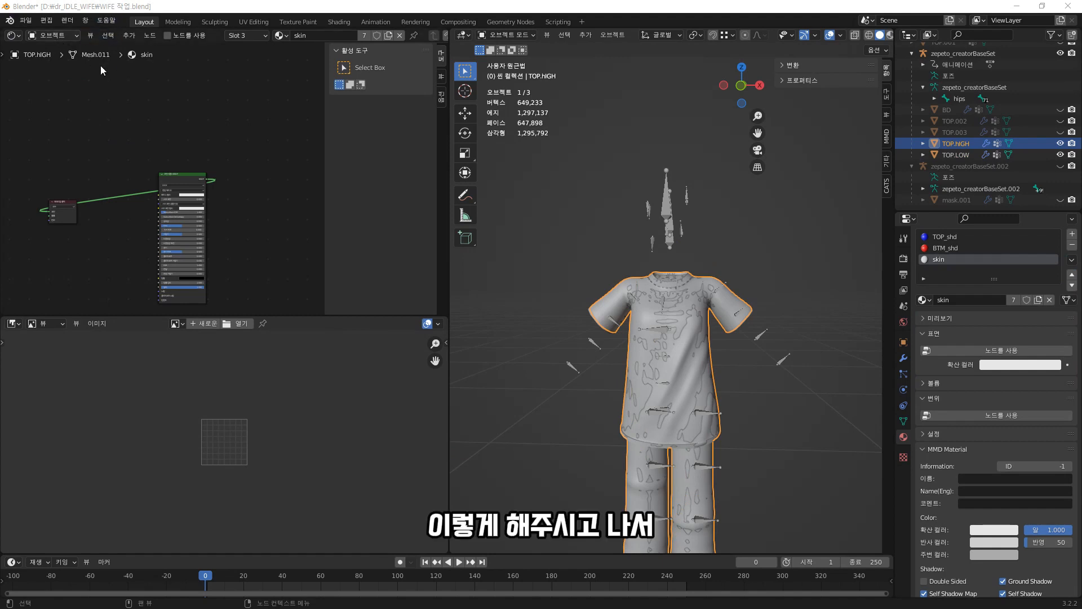
left_click(53, 36)
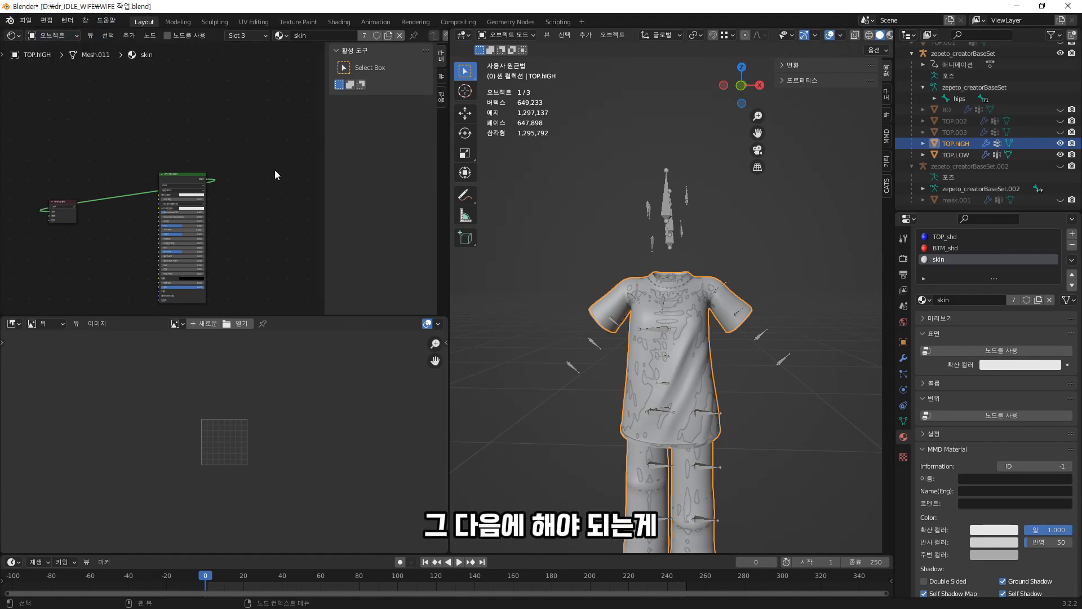
scroll(274, 172, "down", 1)
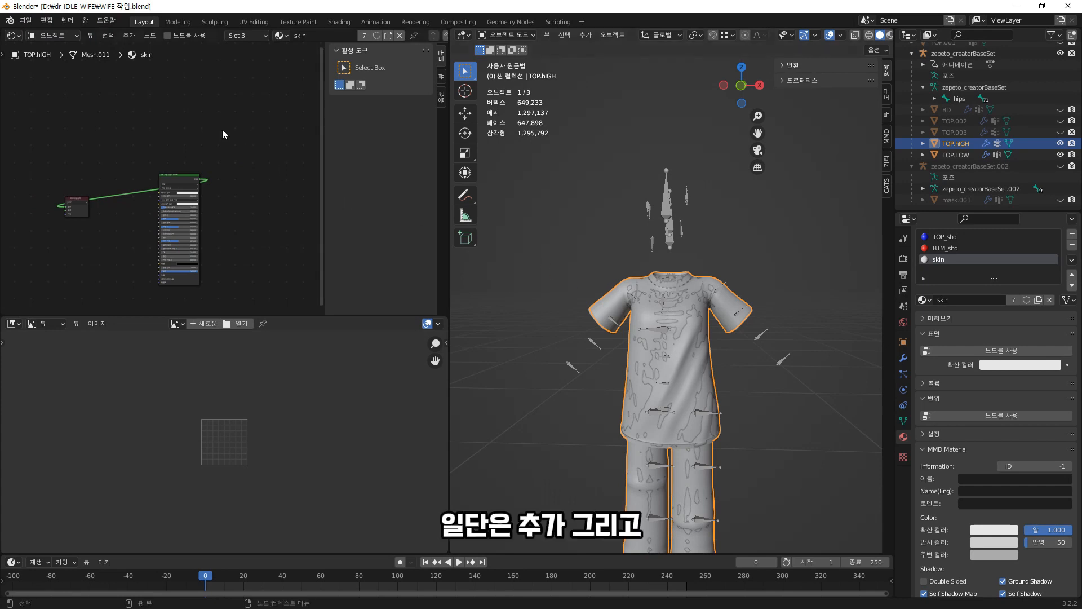
- Add an Image Texture node to the skin material of TOP.hIGH
left_click(129, 36)
left_click(129, 37)
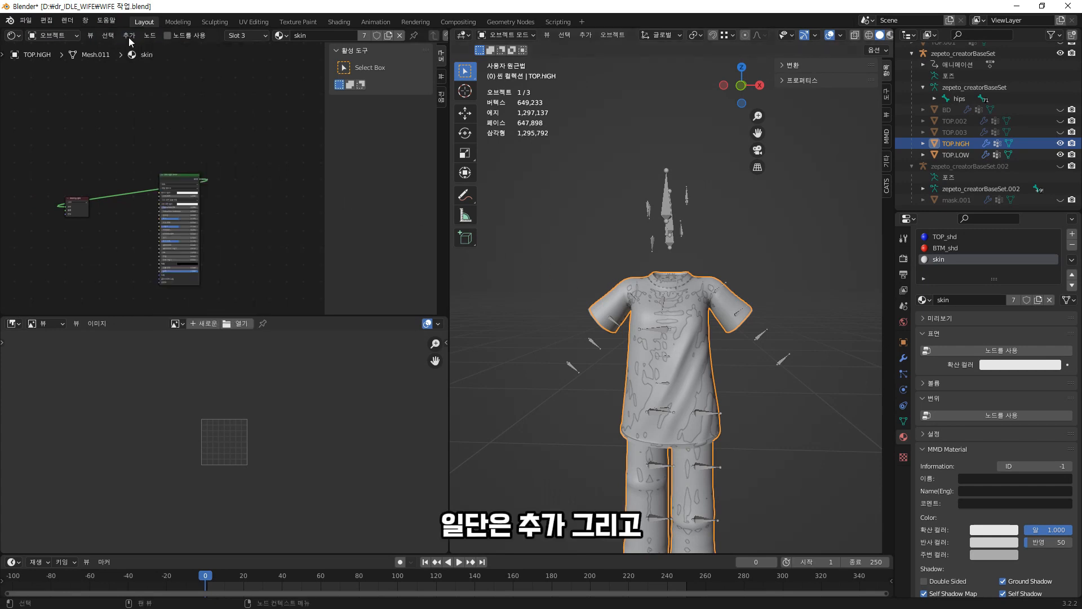
left_click(131, 38)
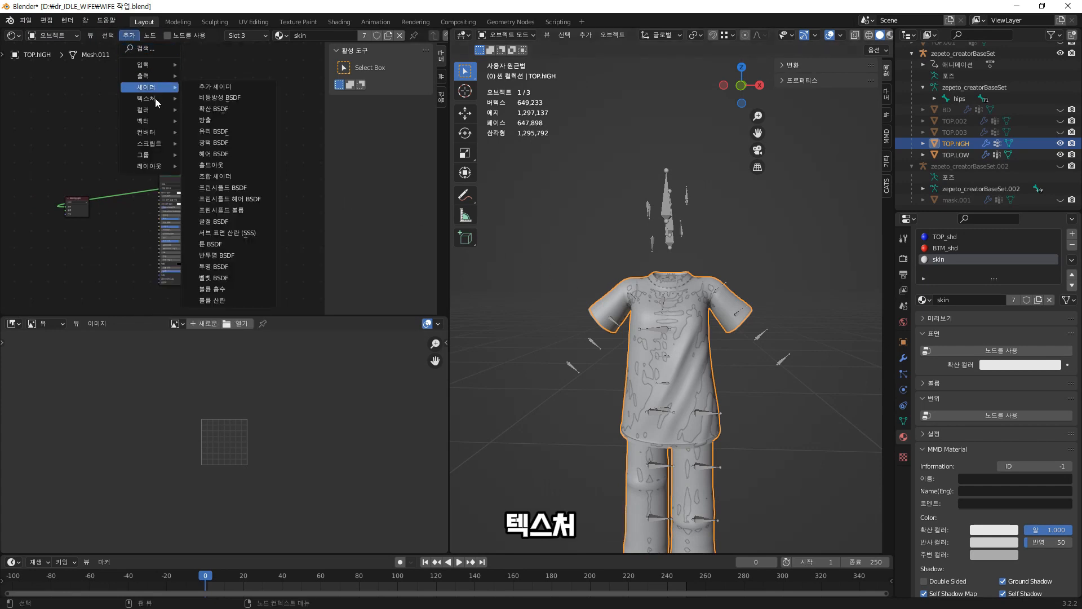
mouse_move(155, 98)
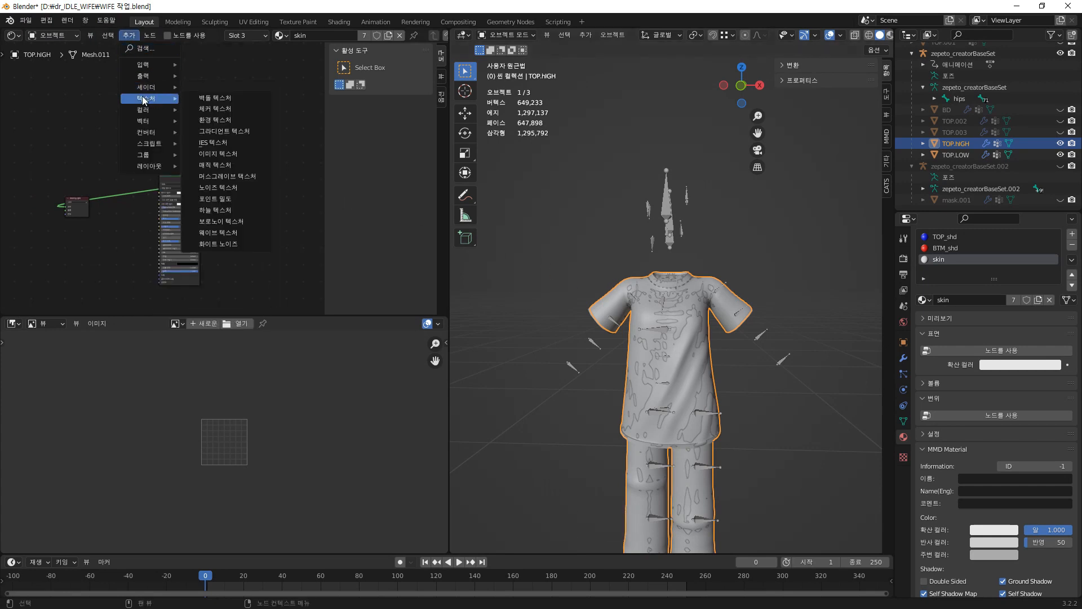
left_click(243, 156)
left_click(233, 132)
scroll(252, 158, "up", 5)
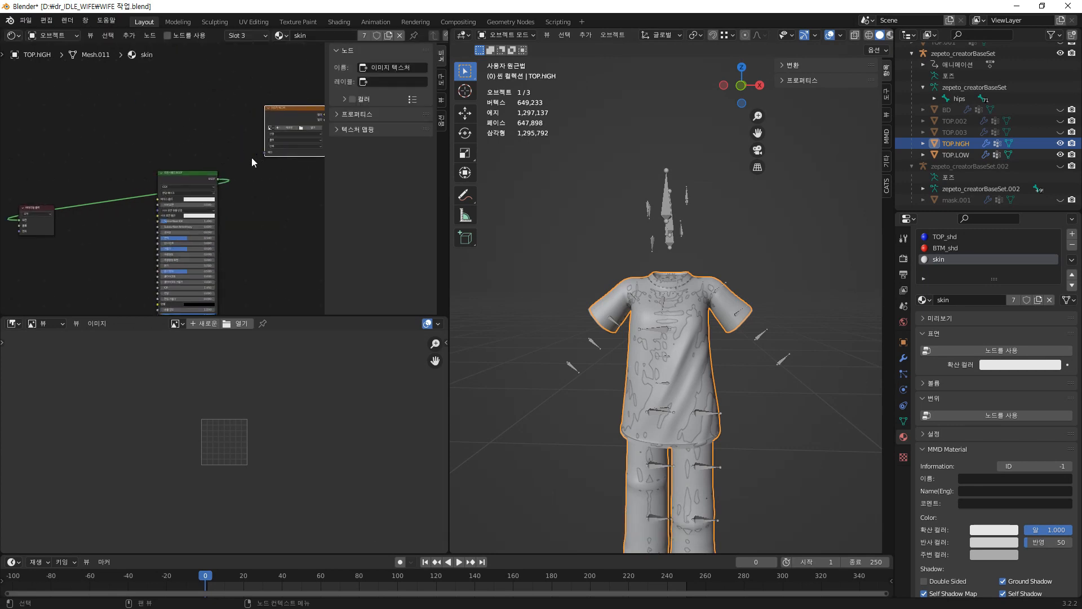
middle_click_drag(233, 99, 124, 119)
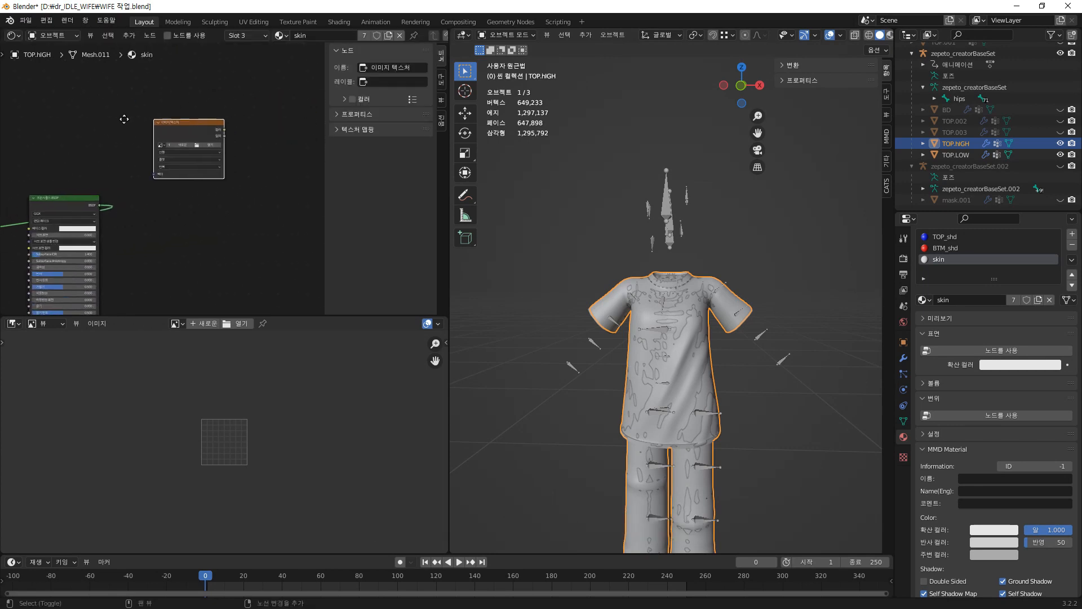
scroll(178, 138, "up", 10)
- Create a new image named 노말 in the Image Texture node, keeping the default size
left_click(164, 105)
left_click(187, 121)
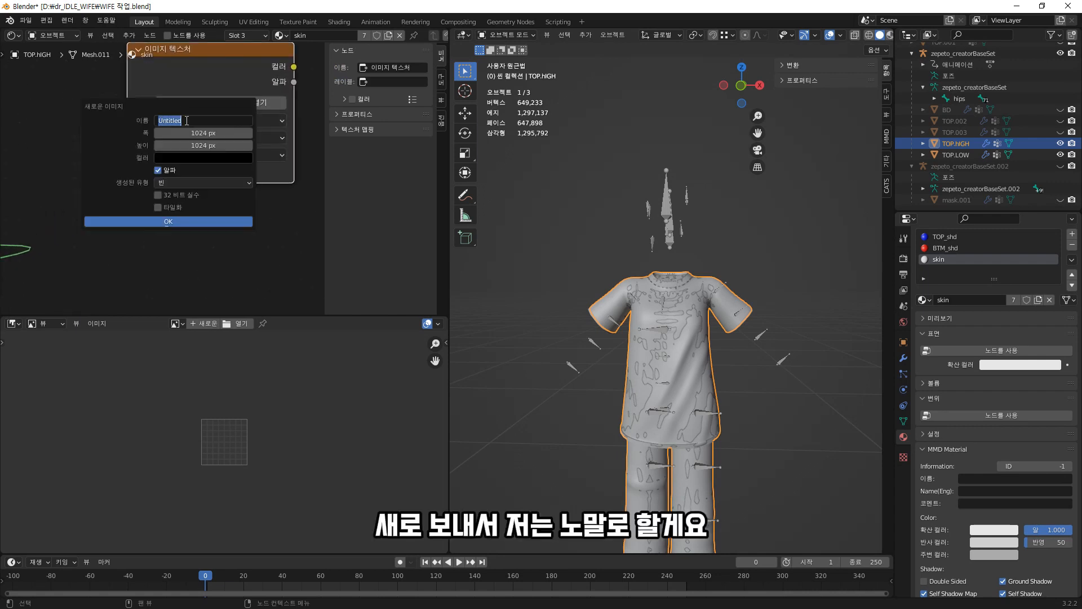
type("노말")
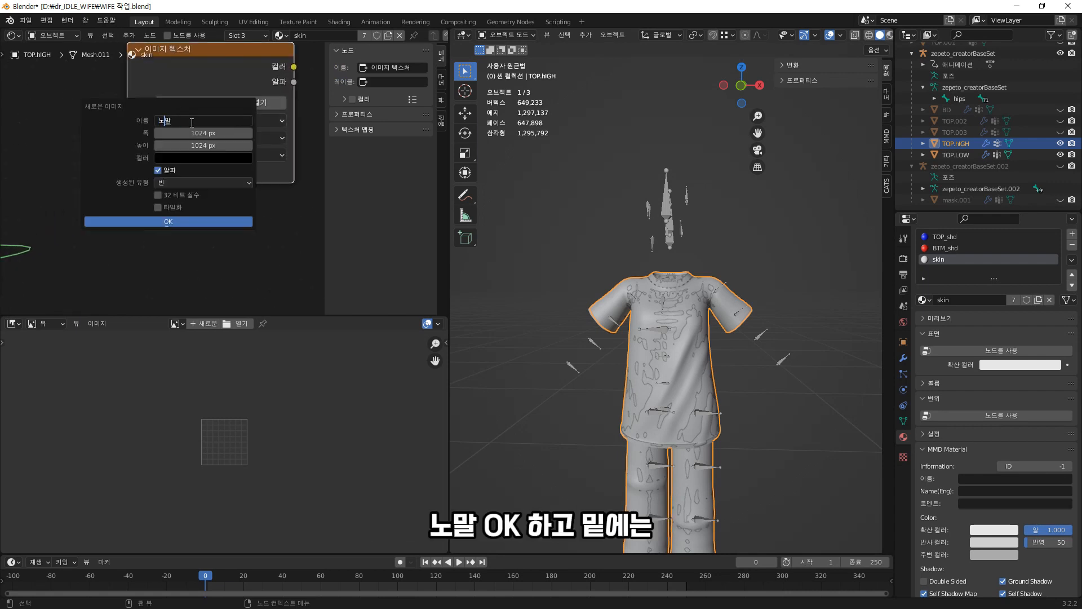
left_click(186, 221)
- Set the 노말 image's color space to Non-Color and display that image in the Image Editor
left_click(226, 189)
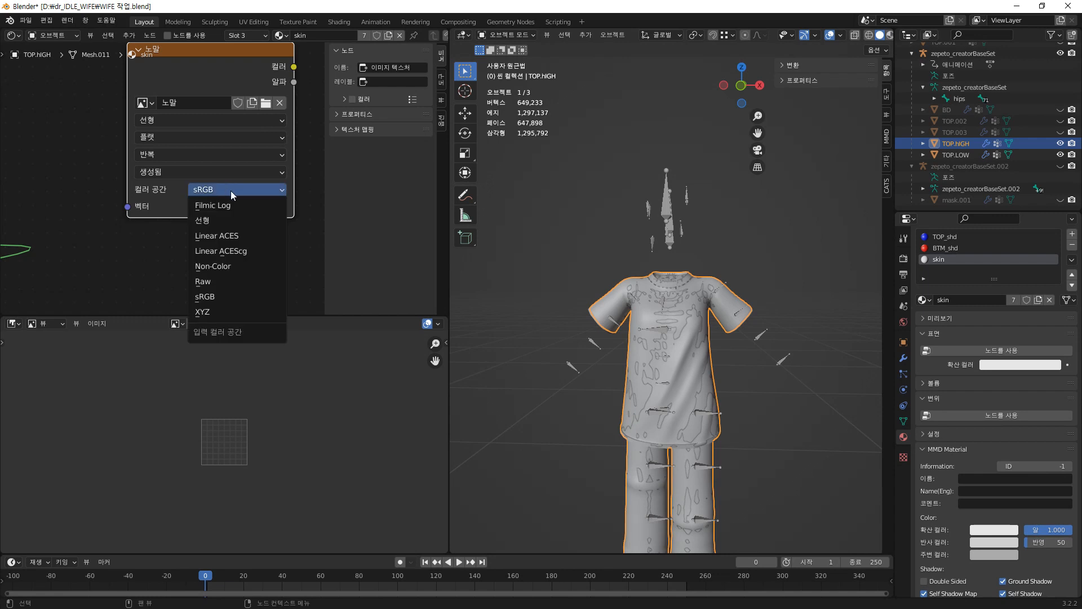
left_click(236, 266)
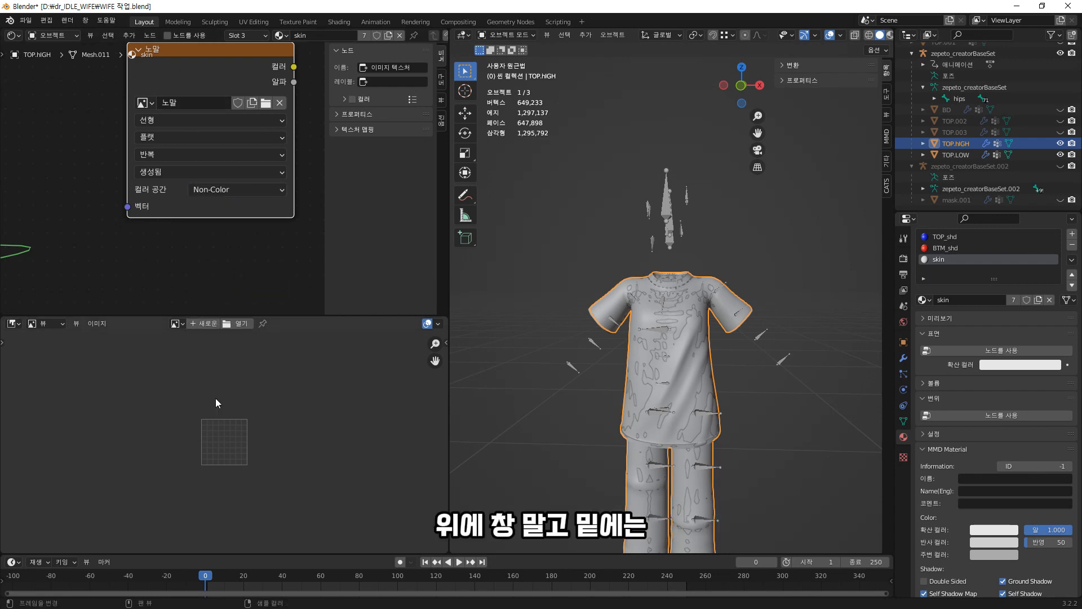
left_click(177, 326)
left_click(204, 369)
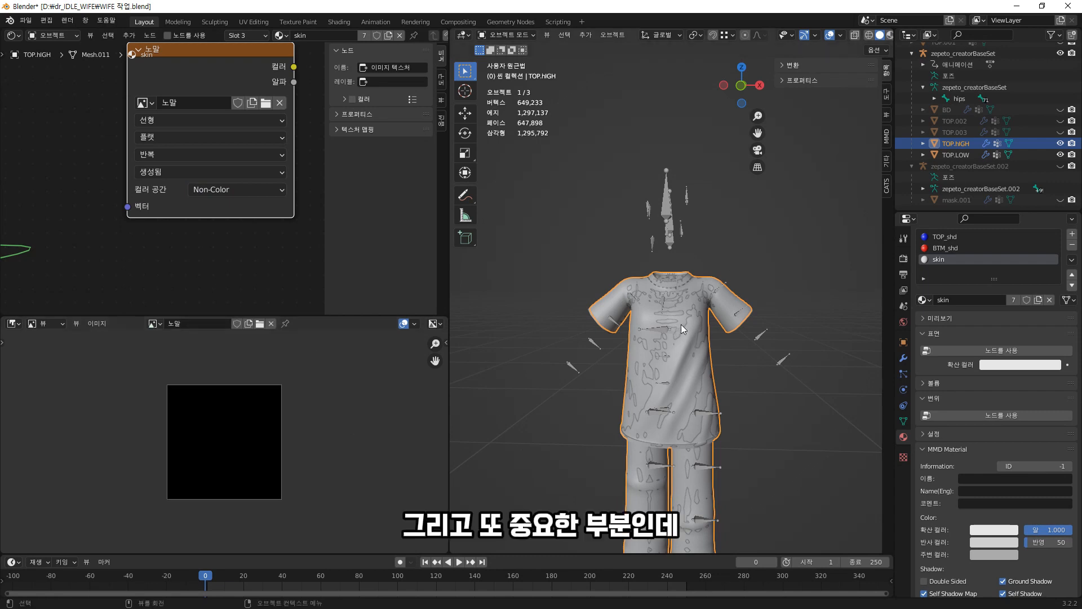
- Remove the BTM_shd and skin material slots from TOP.hIGH, keeping only TOP_shd
left_click(945, 250)
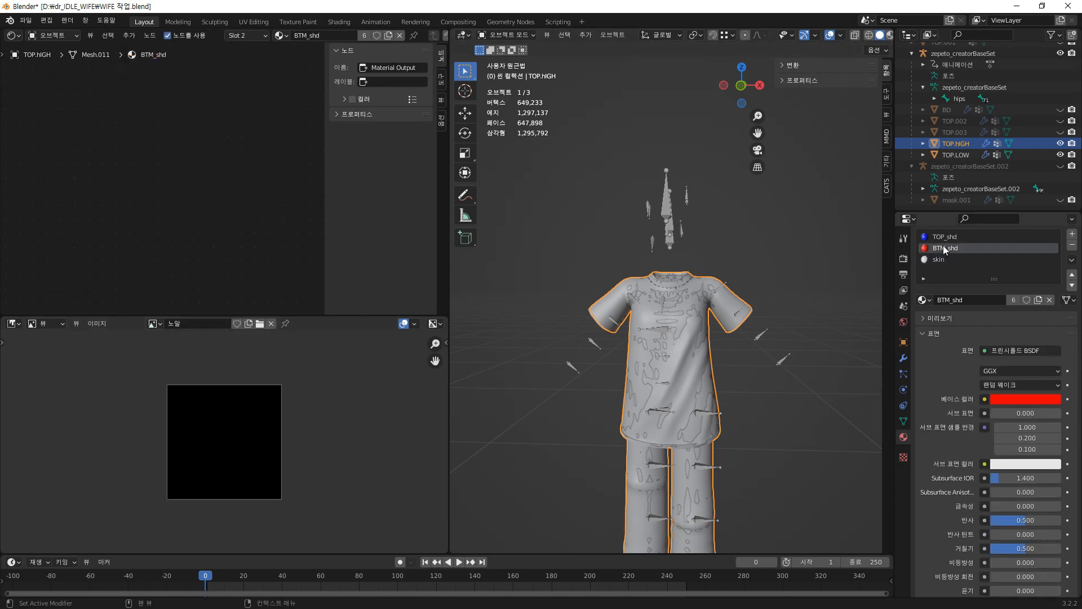
left_click(956, 157)
left_click(955, 143)
left_click(955, 157)
left_click(952, 142)
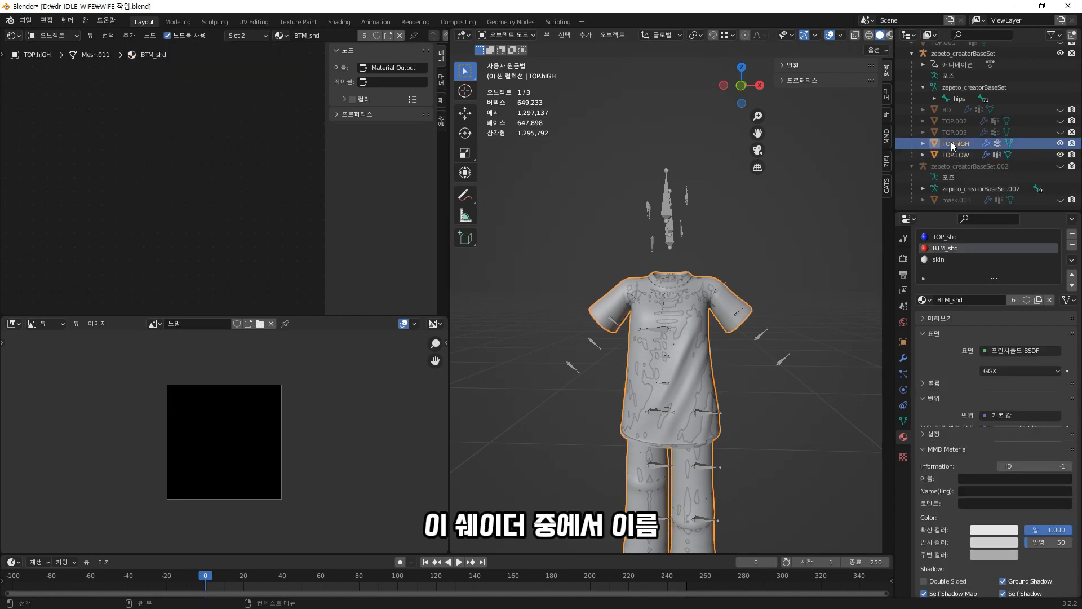
left_click(941, 236)
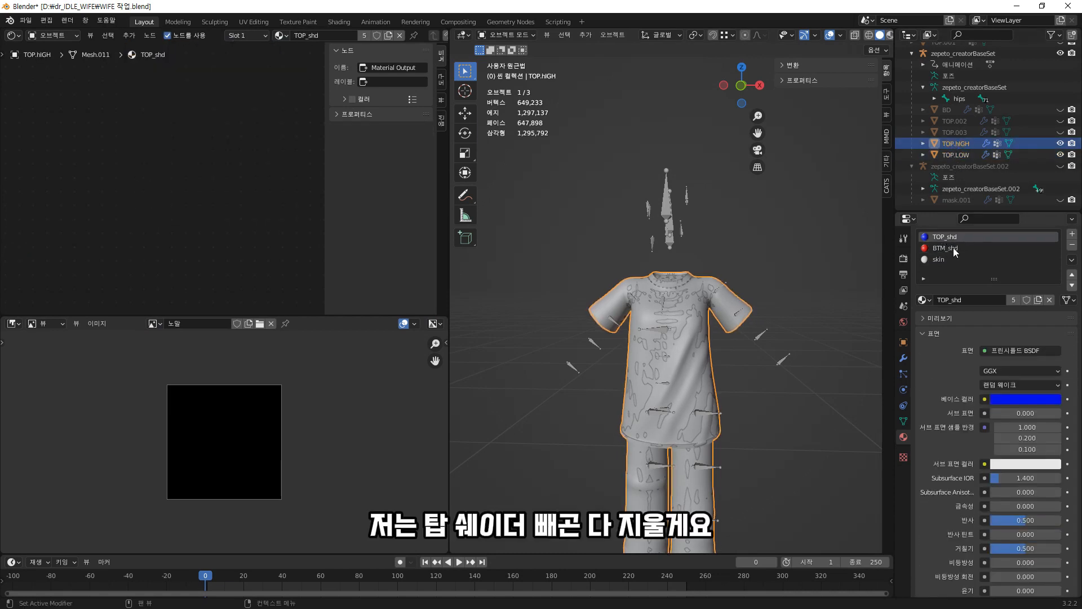
left_click(955, 249)
left_click(1072, 246)
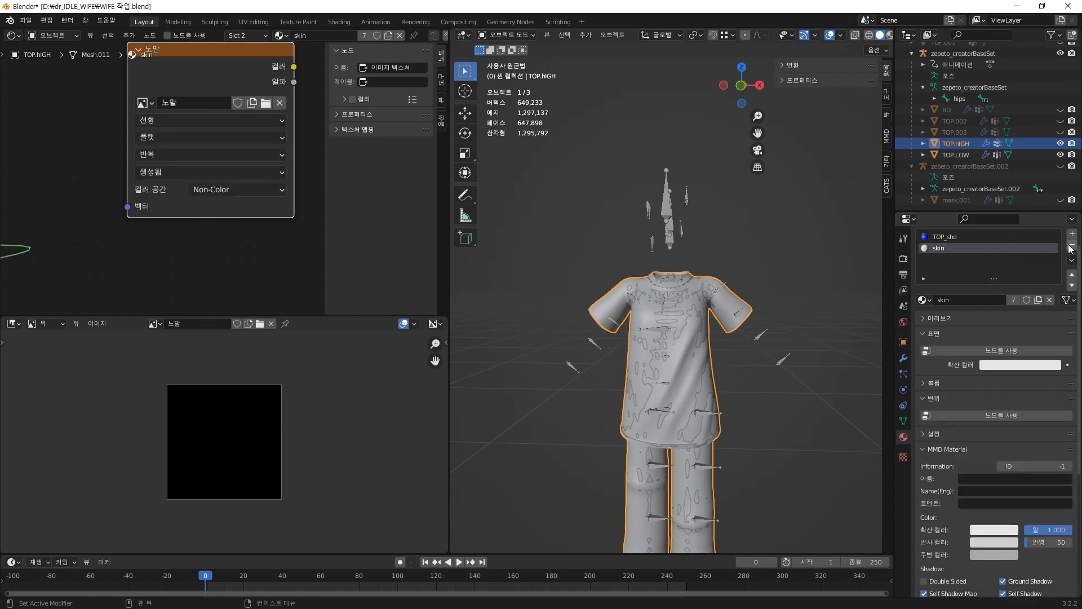
- Remove the BTM_shd and skin material slots from TOP.LOW, keeping only TOP_shd
left_click(959, 154)
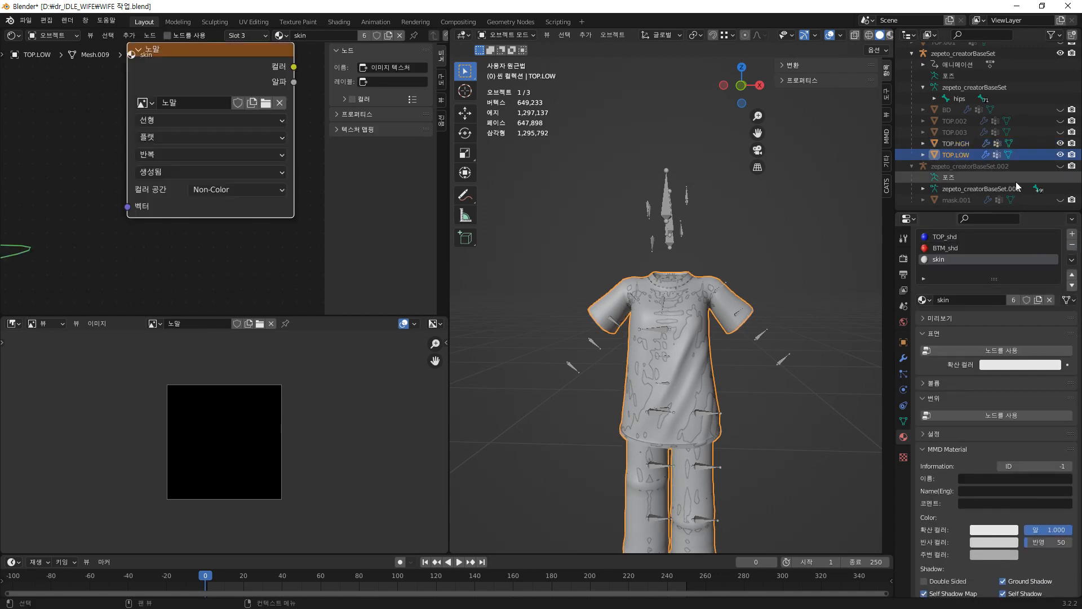
left_click(970, 248)
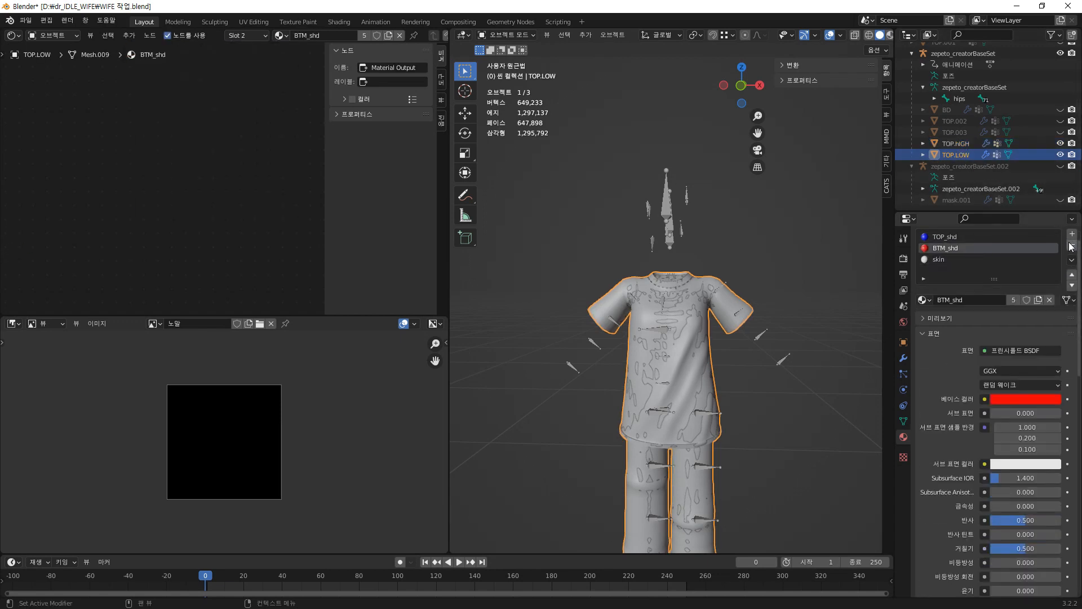
left_click(1071, 246)
left_click(1072, 246)
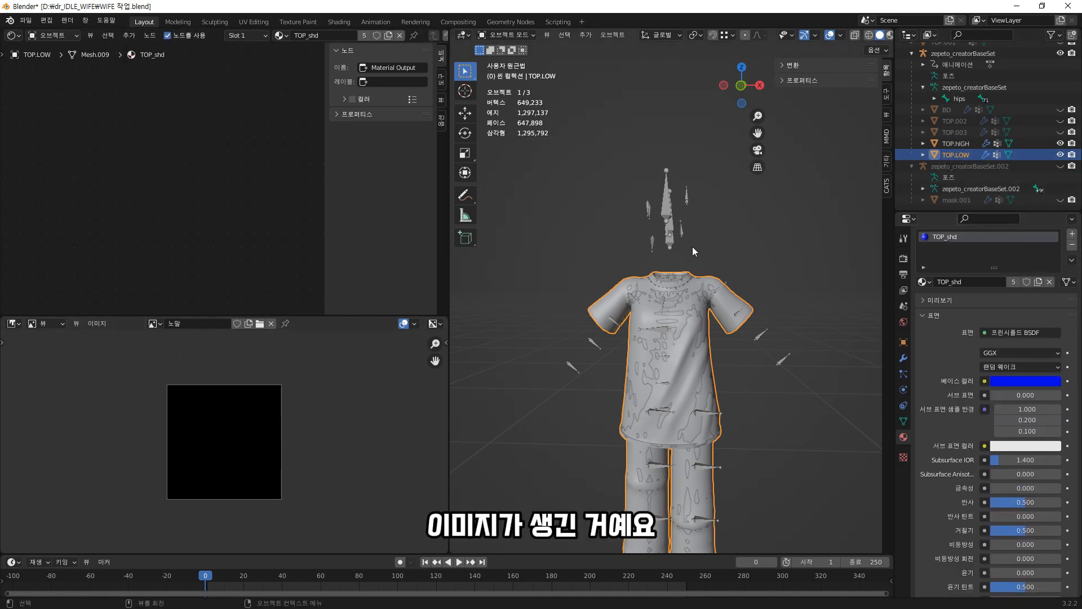
- Select TOP.hIGH and set the scene's render engine to Cycles
left_click(948, 147)
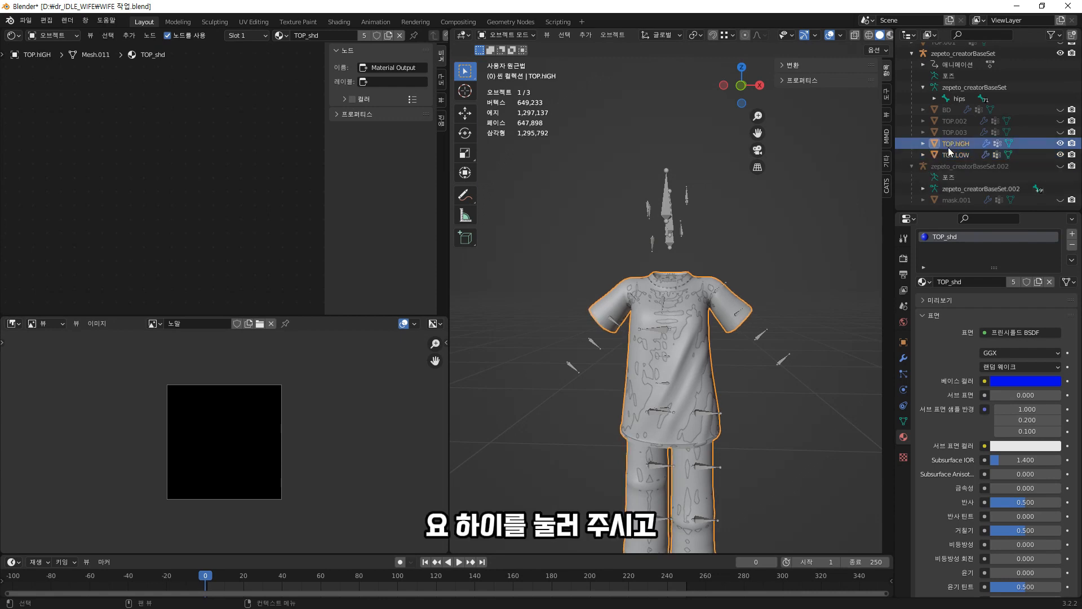
left_click(905, 260)
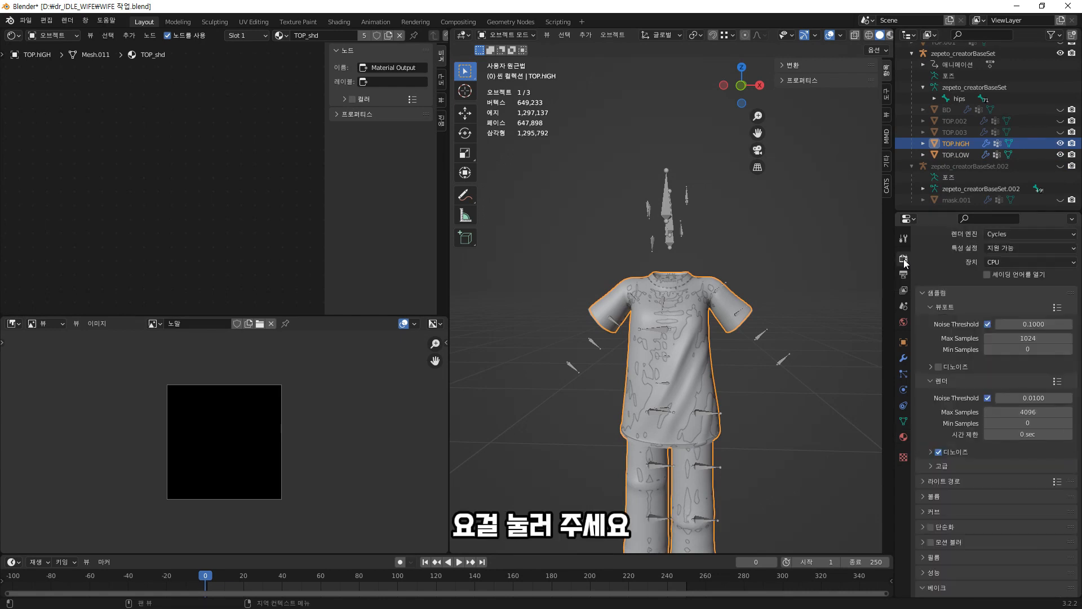
left_click(1009, 234)
left_click(1007, 245)
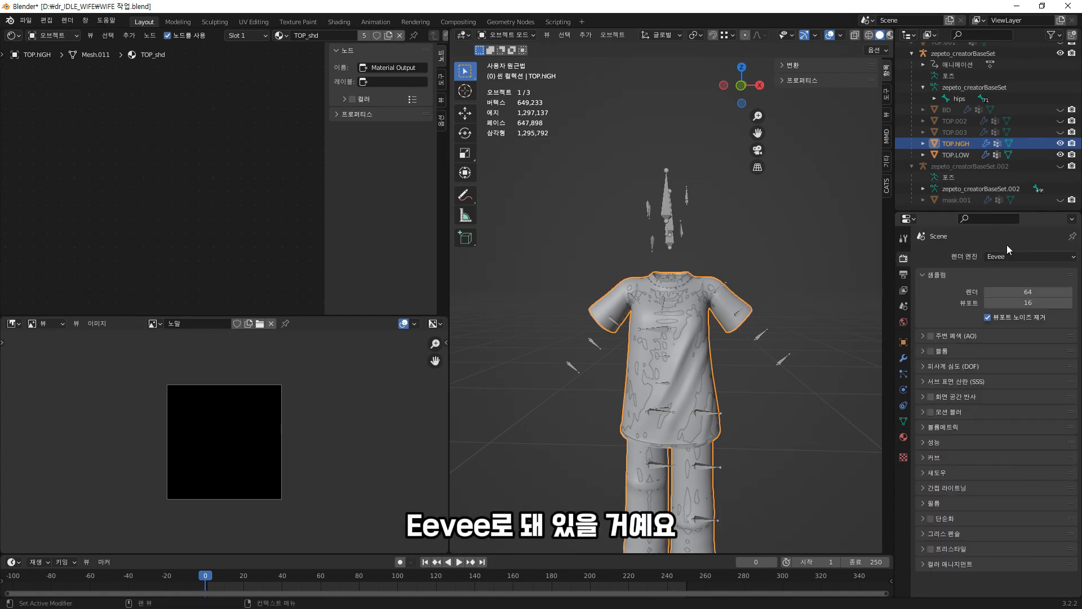
left_click(1010, 255)
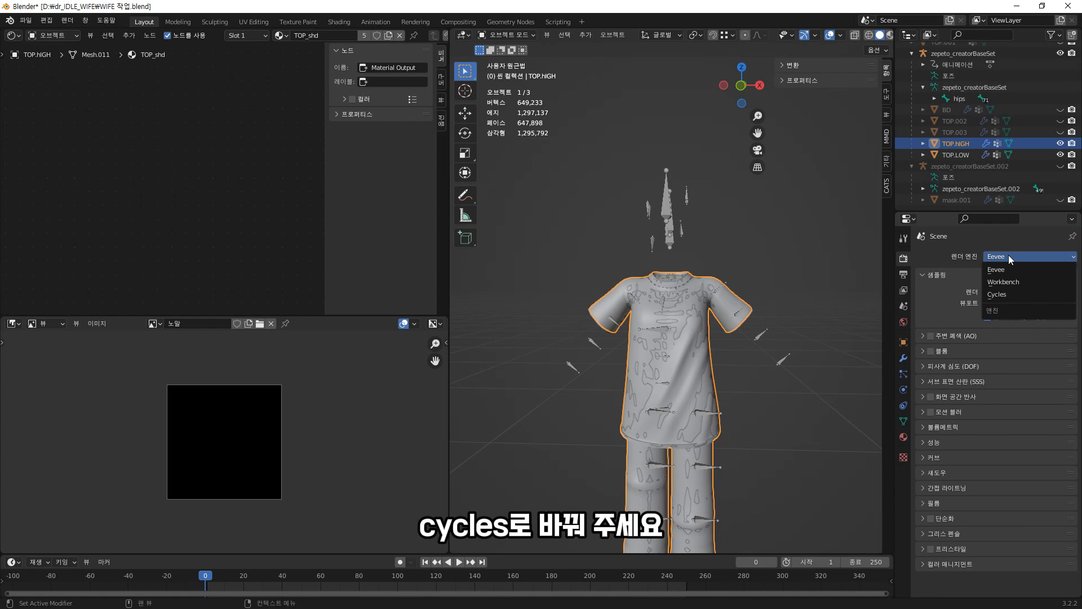
left_click(1006, 294)
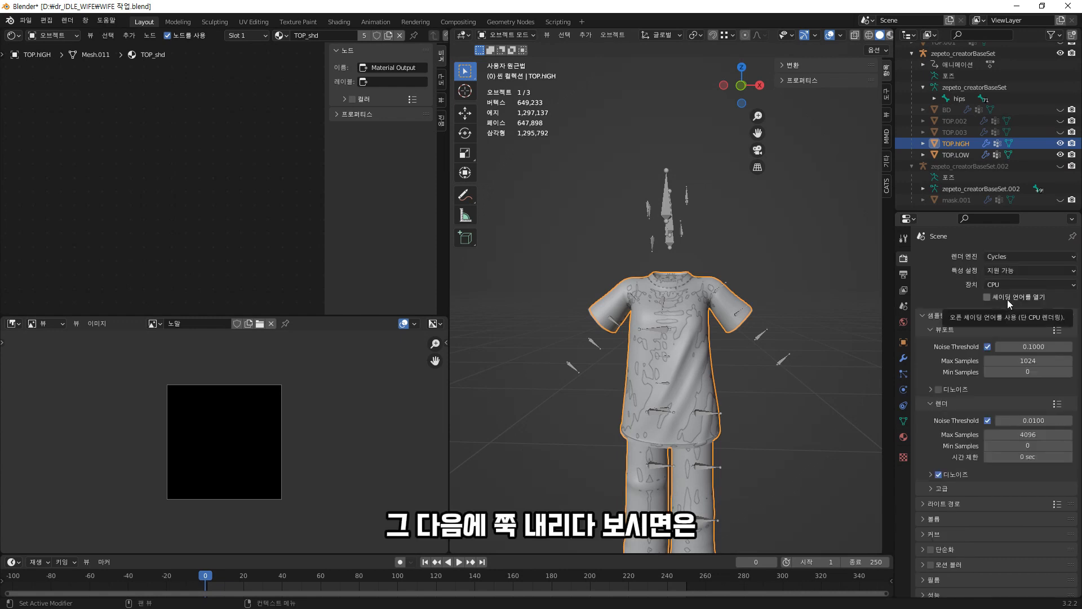
- Set the bake type to Normal (노멀) in the render bake settings
scroll(1007, 300, "down", 3)
scroll(1006, 310, "down", 7)
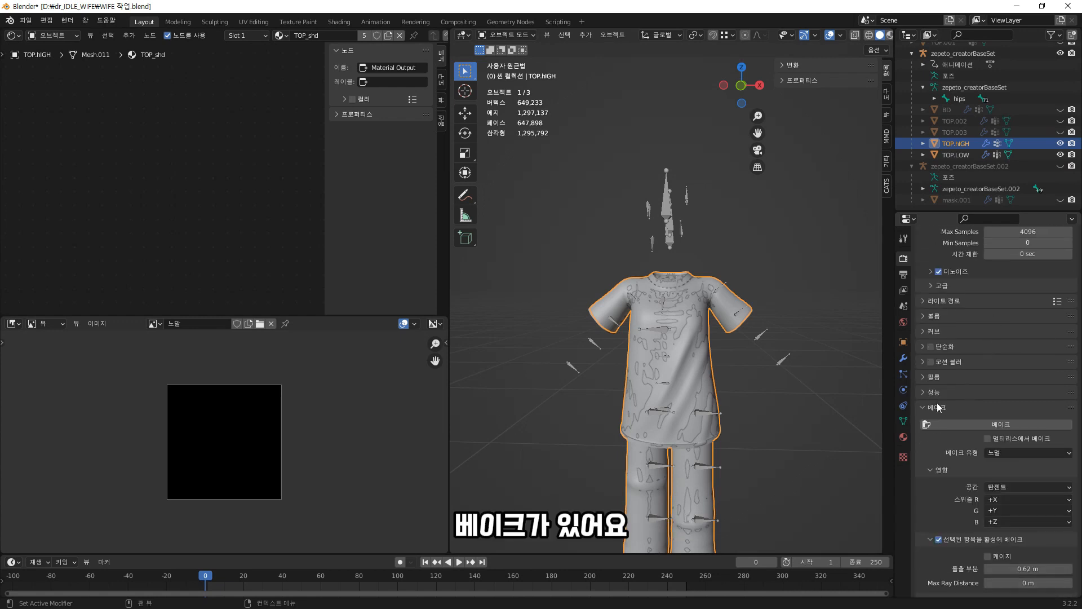
left_click(925, 410)
left_click(920, 545)
scroll(953, 507, "down", 5)
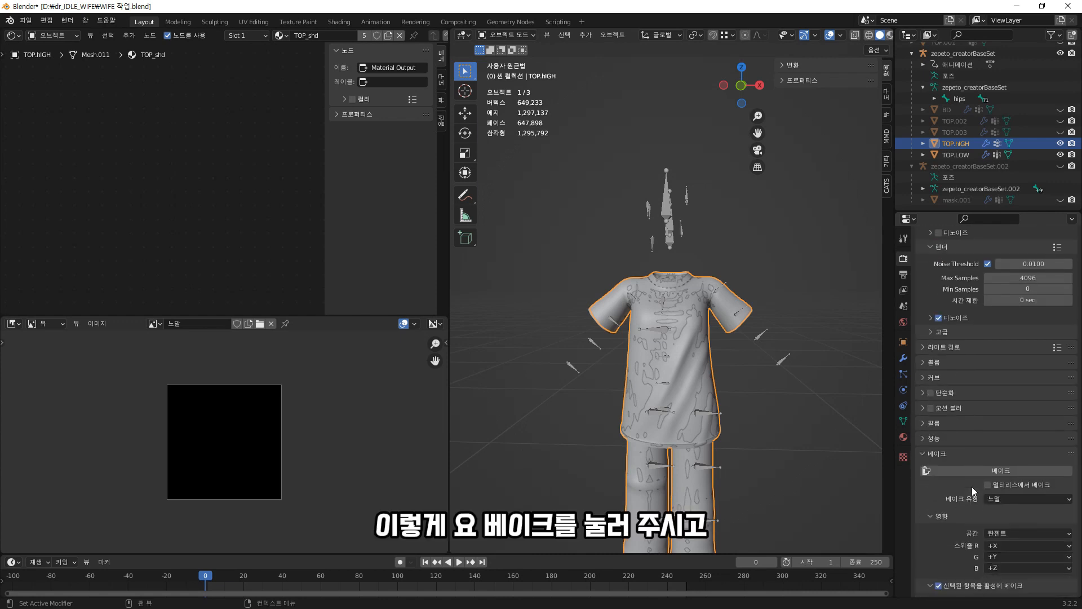
left_click(1008, 455)
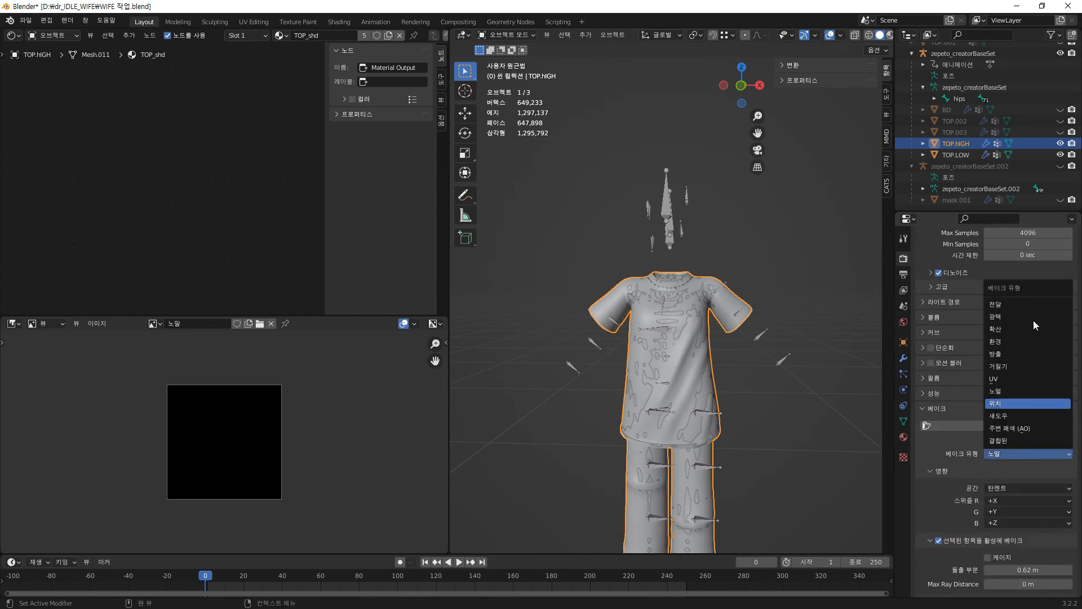
left_click(1006, 391)
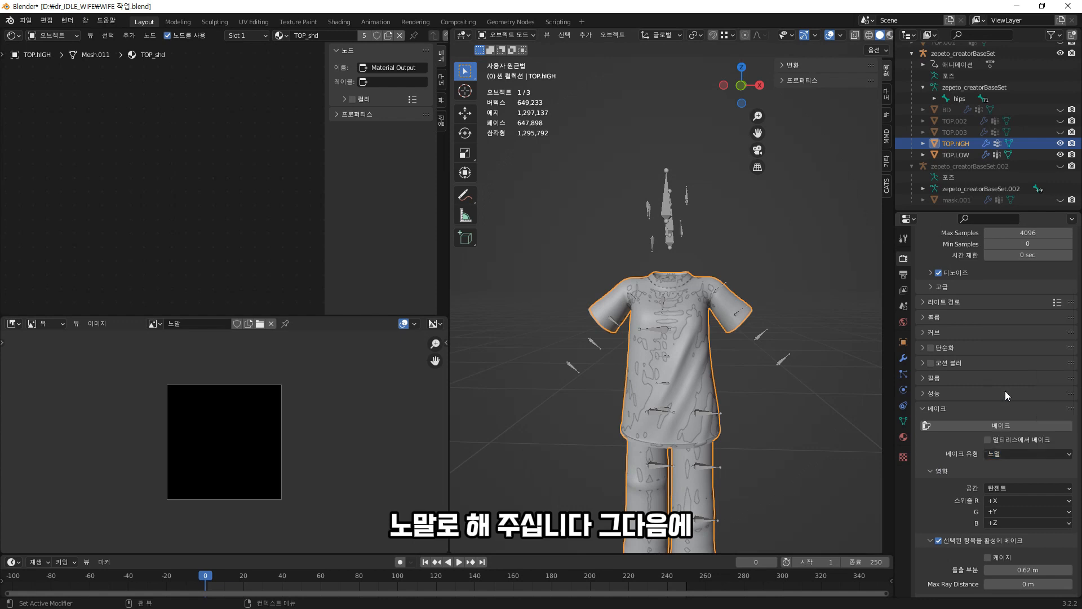
- Enable baking from selected to active and set the extrusion to 0.82 m
scroll(987, 440, "down", 3)
left_click(959, 473)
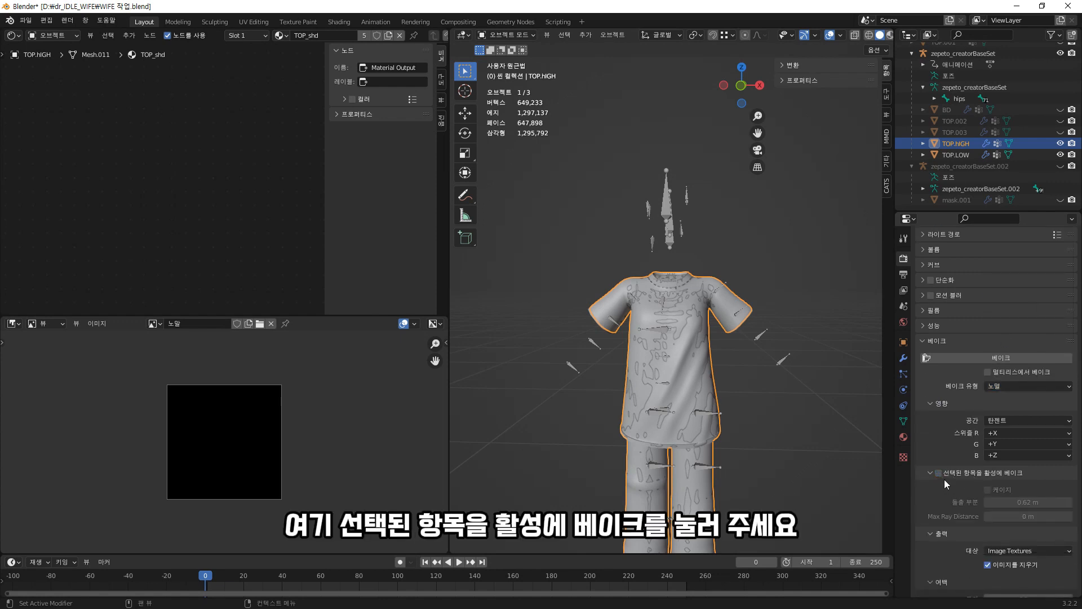
left_click(939, 473)
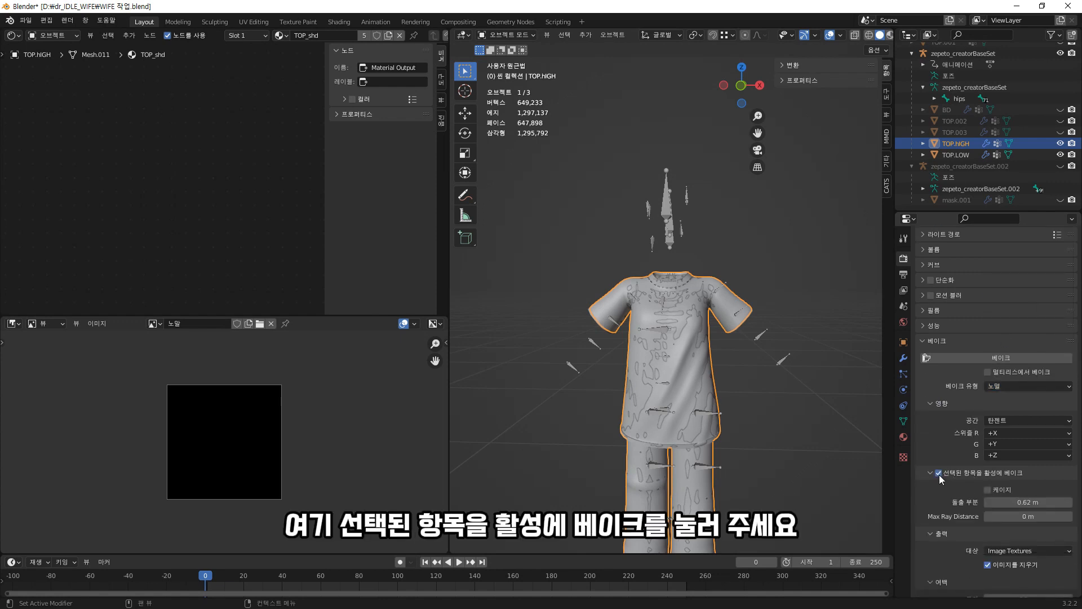
mouse_move(1028, 502)
left_mouse_down()
mouse_move(1003, 502)
mouse_move(1026, 502)
left_mouse_up()
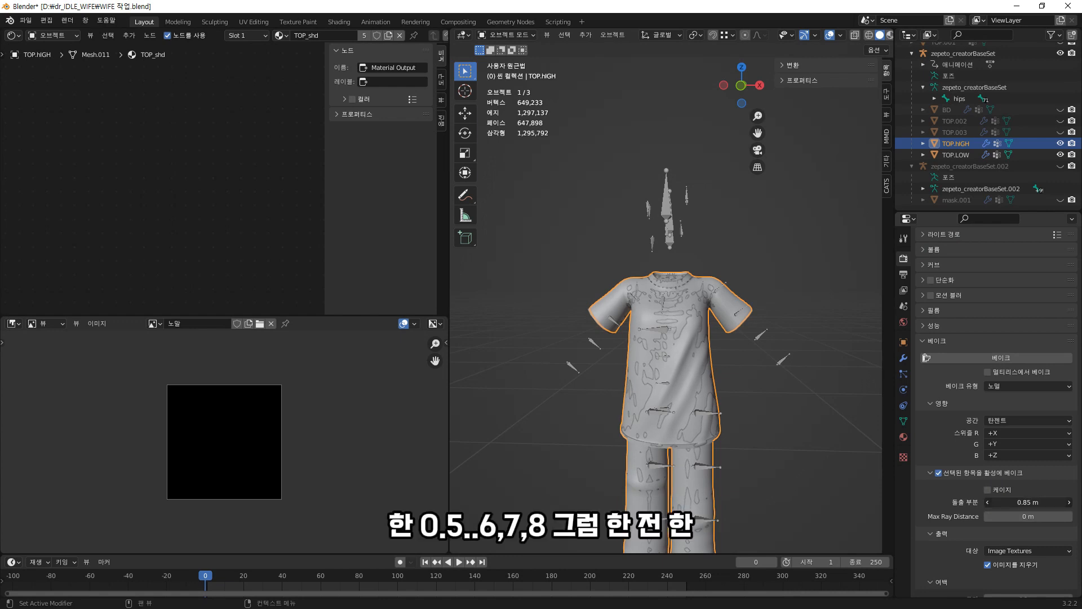
left_click_drag(1026, 502, 1023, 502)
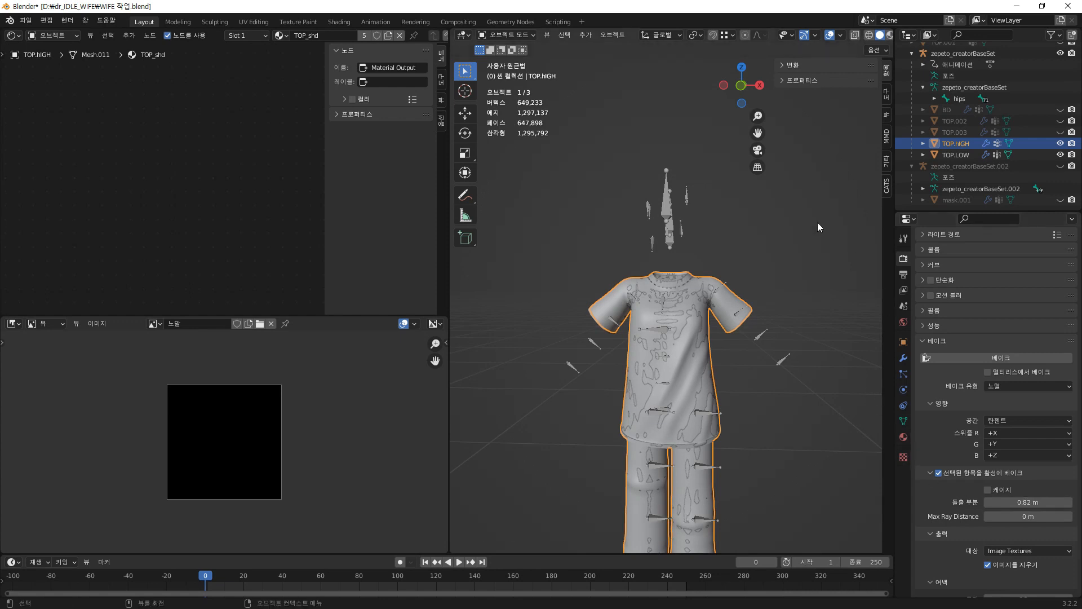
- Add TOP.LOW to the selection as the active object, bake the normal map from TOP.hIGH, and inspect the baked image
left_click(968, 152, "ctrl")
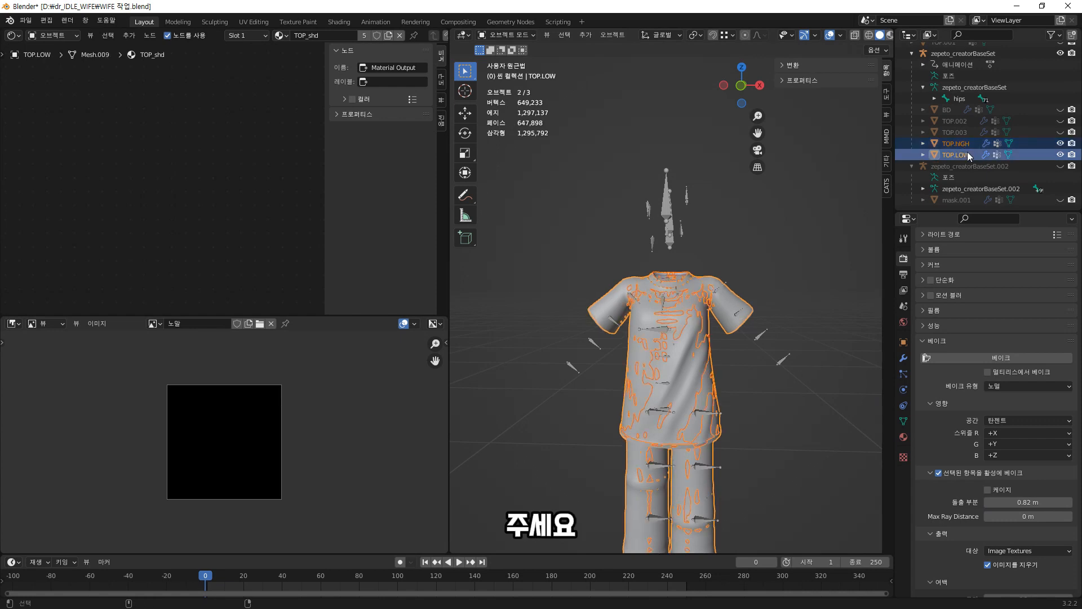
left_click(976, 358)
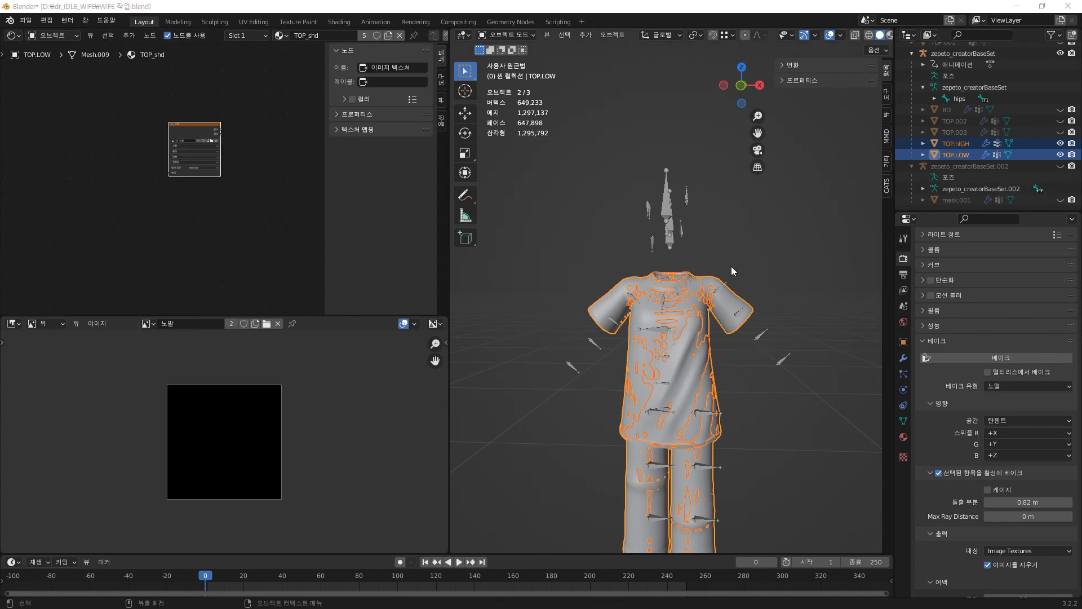
left_click(958, 353)
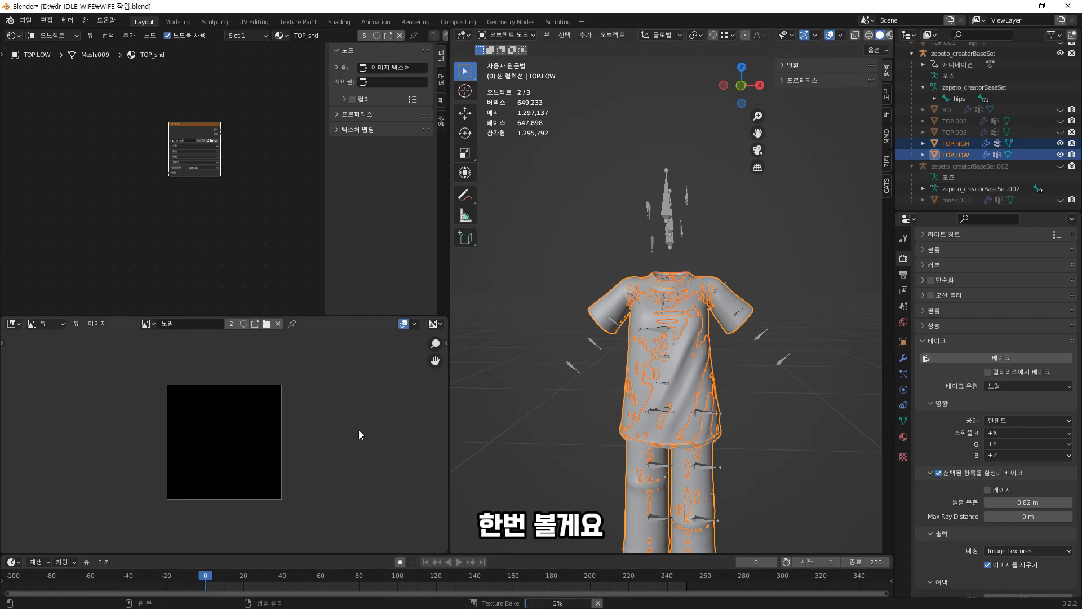
scroll(265, 442, "up", 3)
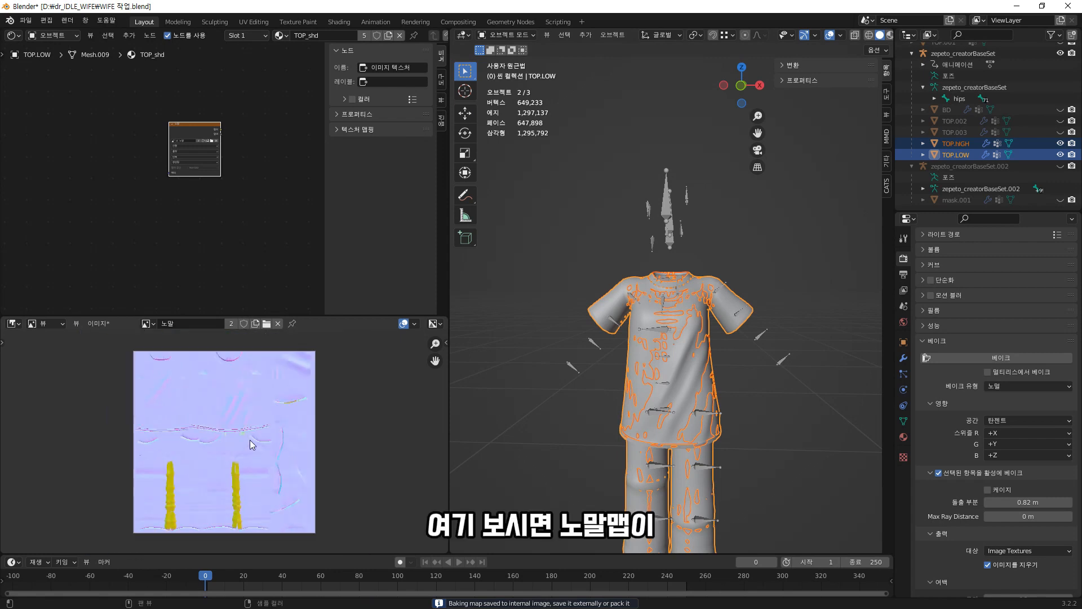
scroll(269, 431, "up", 2)
scroll(268, 431, "down", 3)
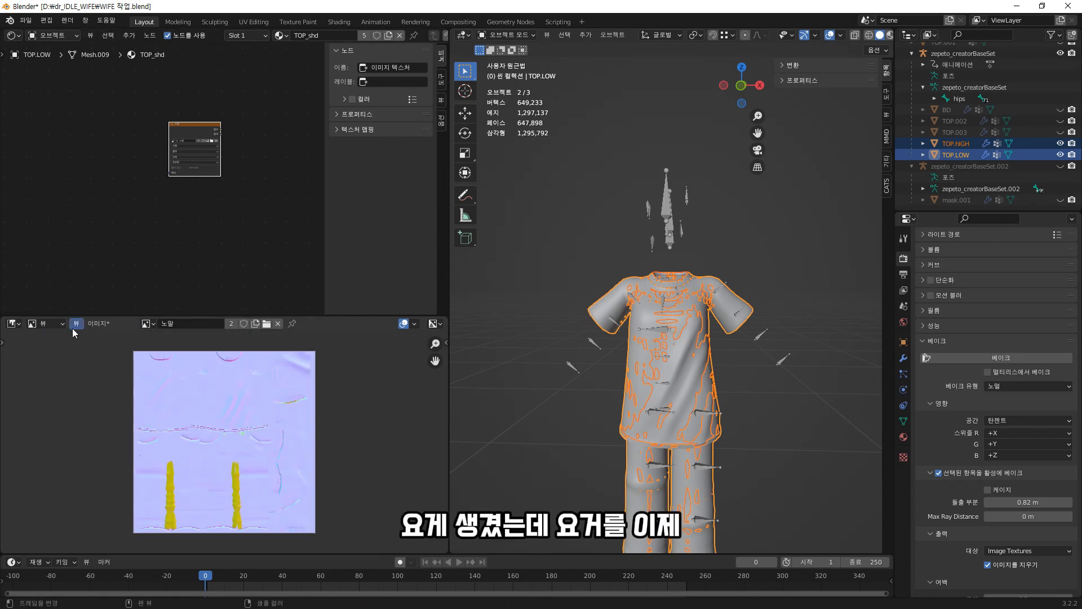
left_click(97, 323)
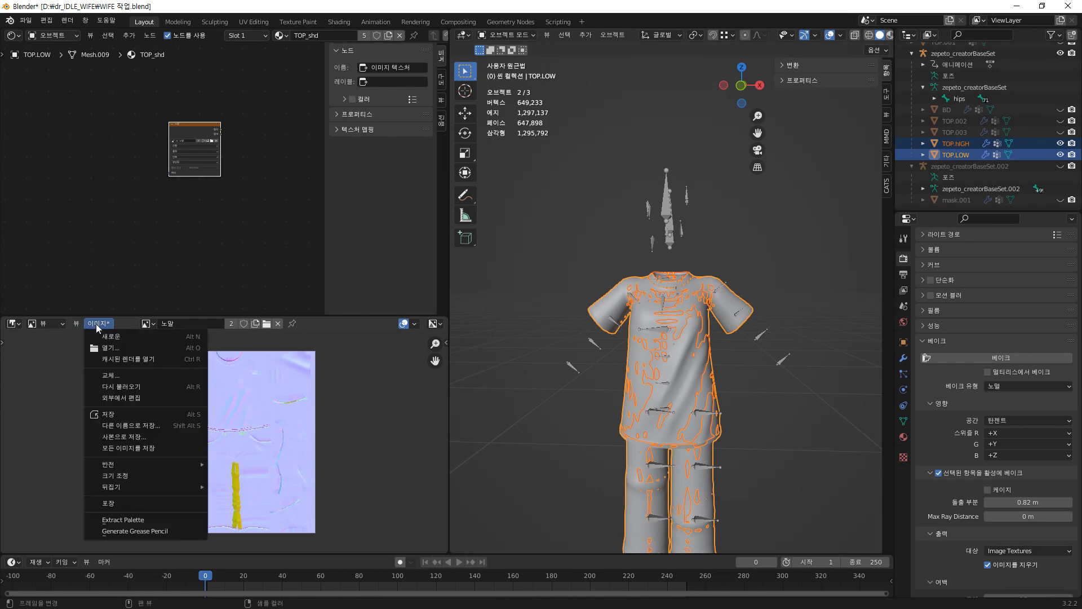
left_click(140, 428)
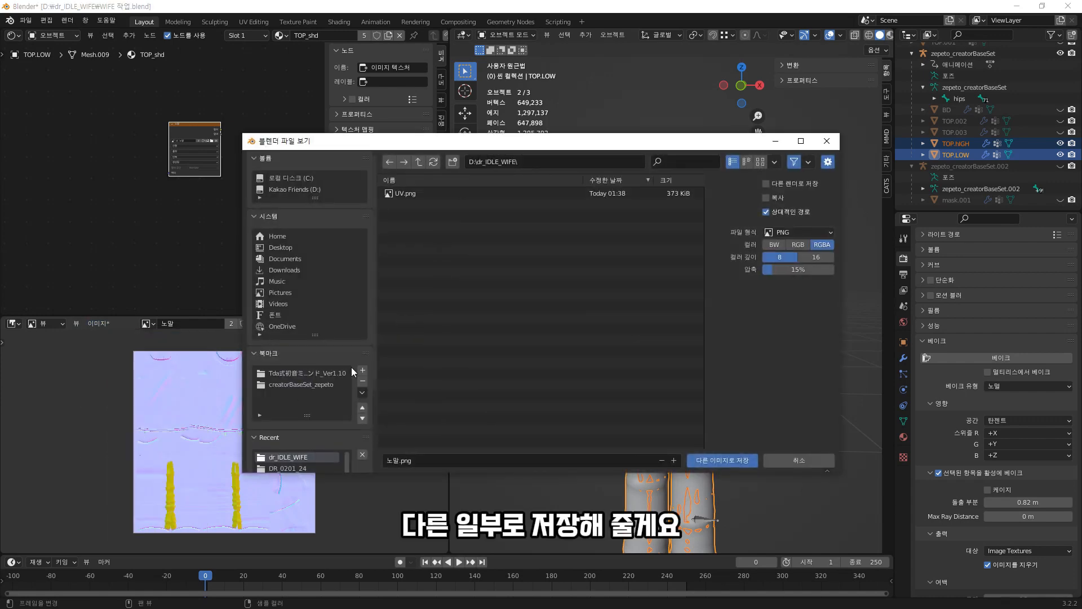
left_click(455, 462)
left_click(775, 348)
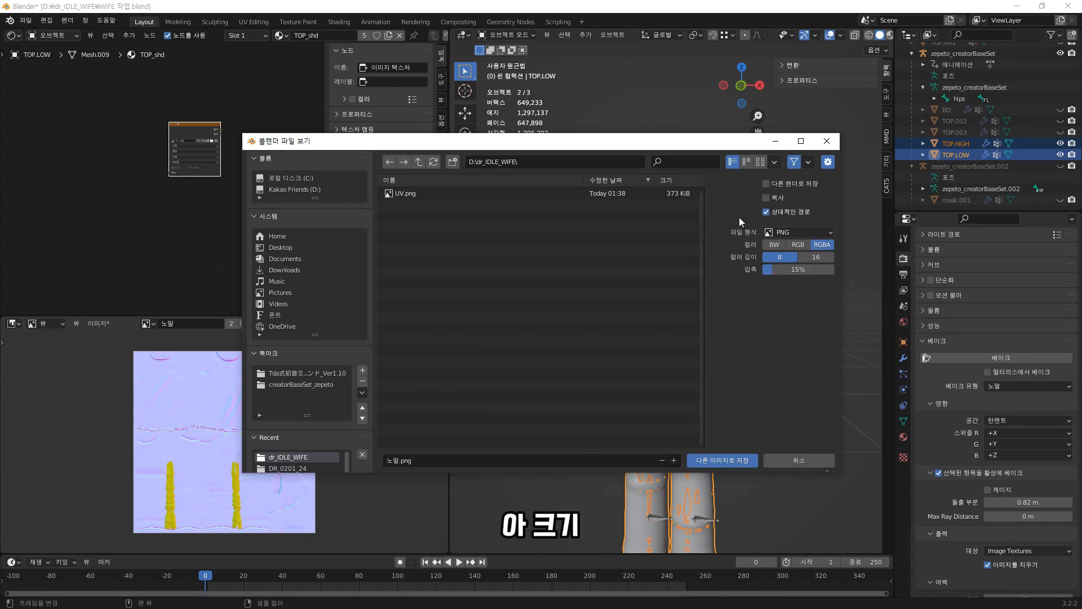
left_click(788, 461)
- Resize the baked 노말 image to 512 by 512 pixels
left_click(99, 323)
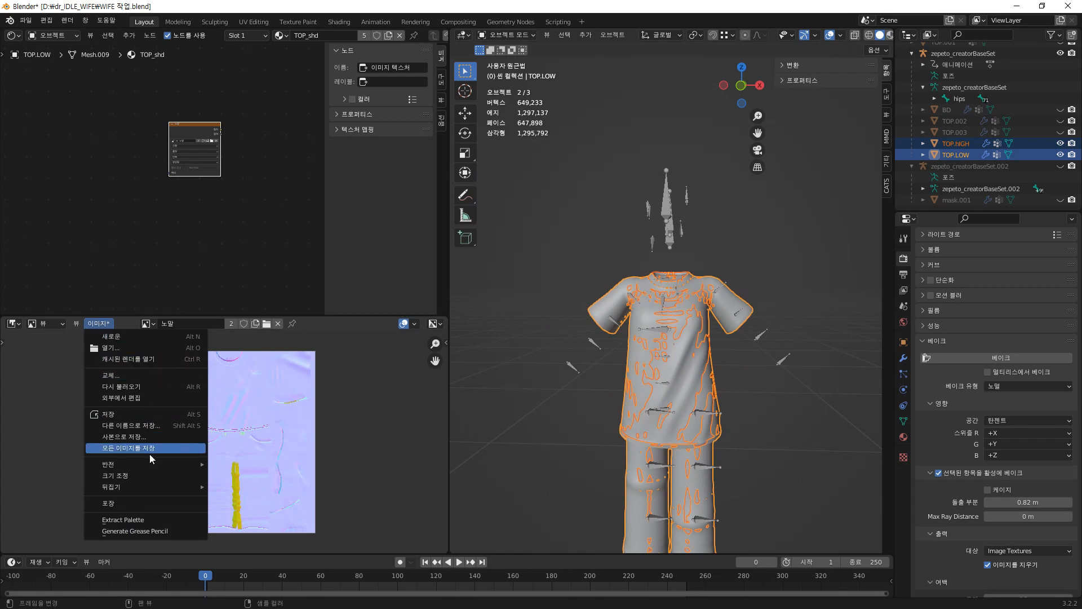
left_click(146, 476)
left_click_drag(172, 508, 169, 497)
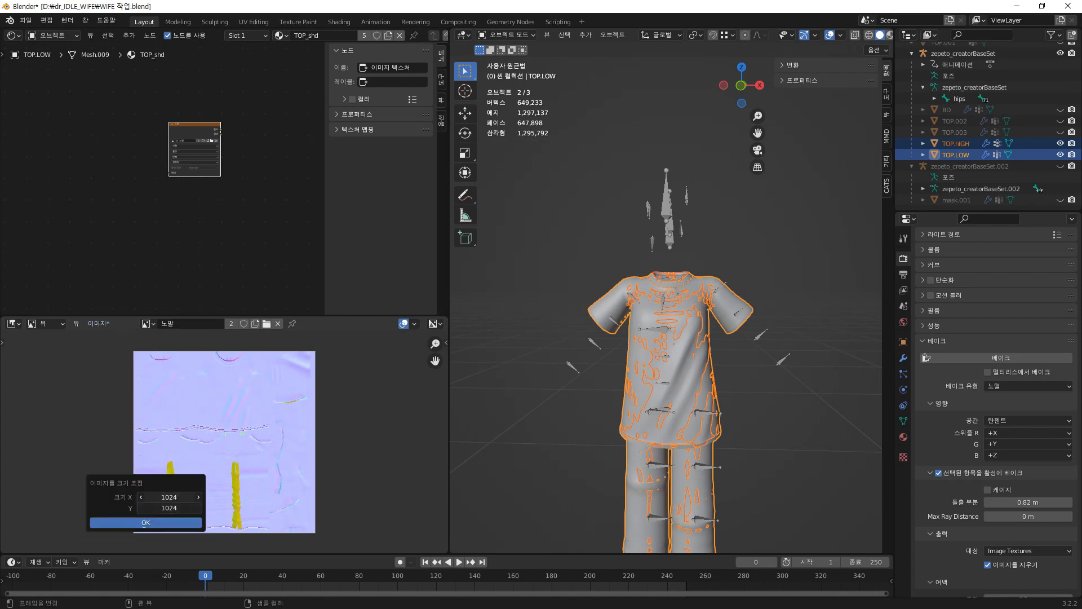
type("512")
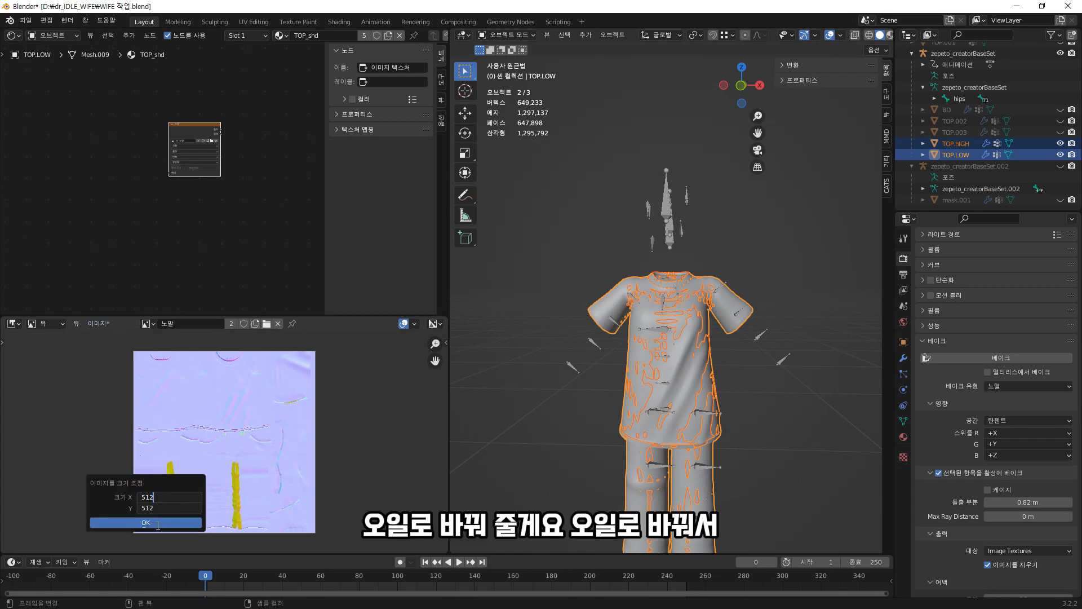
left_click(158, 525)
- Save a copy of the resized normal map as 노말.png in the D:\dr_IDLE_WIFE folder
left_click(97, 325)
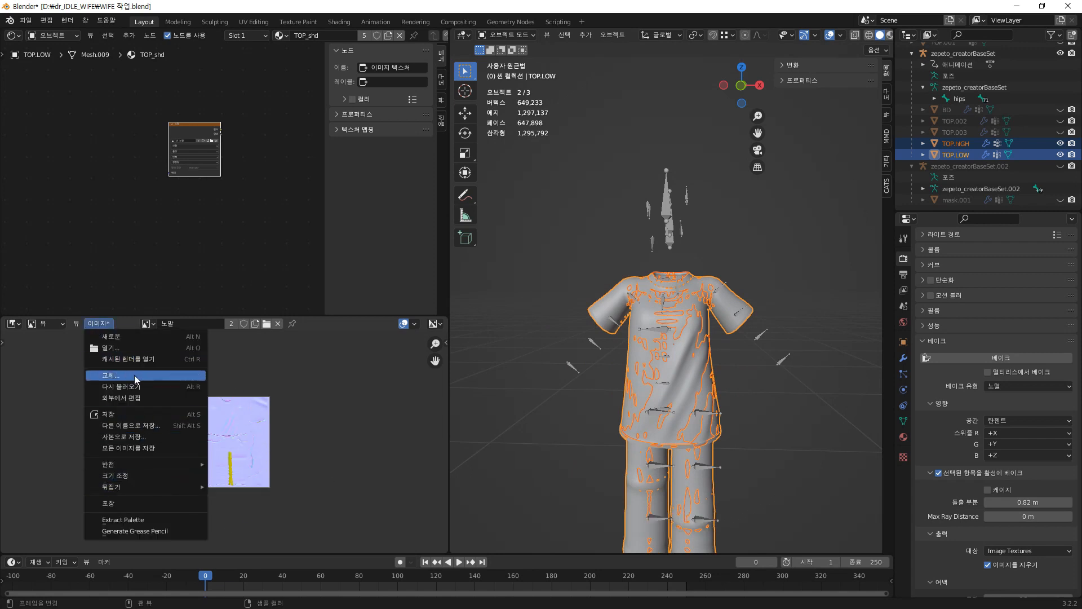
left_click(135, 437)
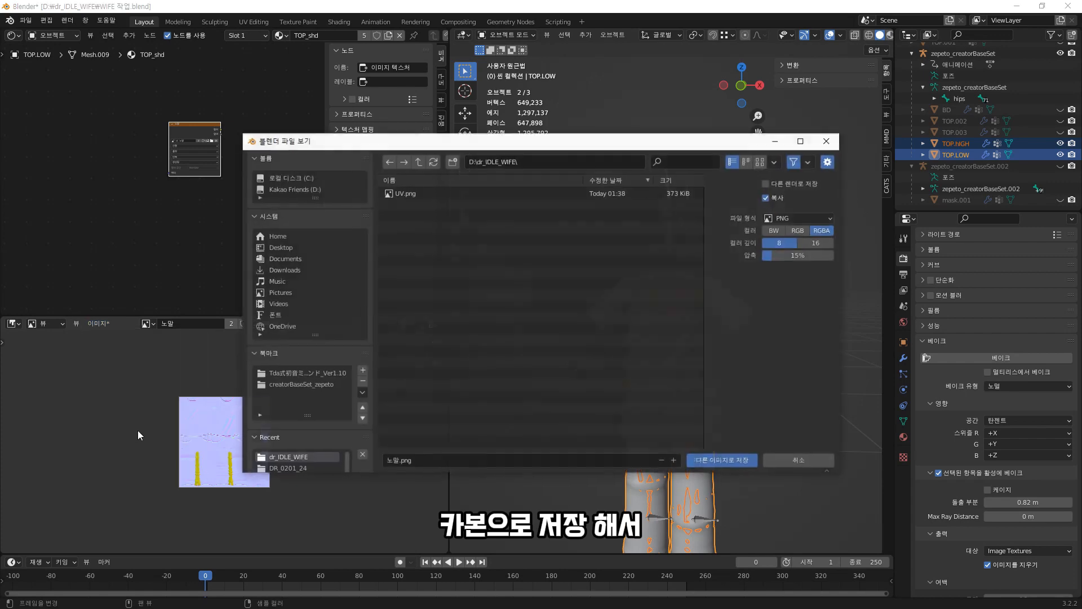
left_click(693, 457)
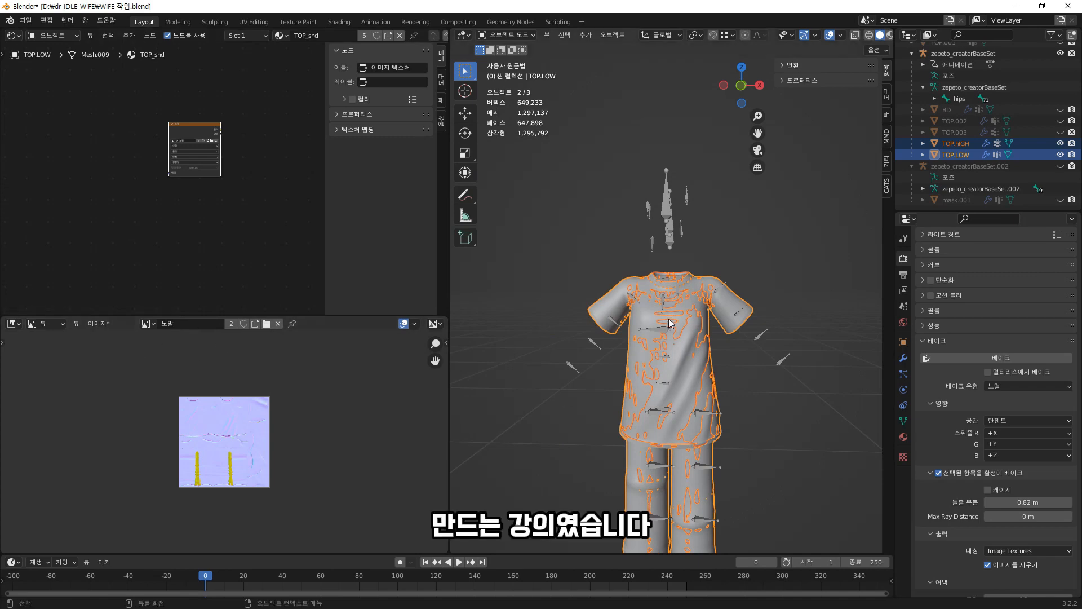
scroll(749, 366, "down", 1)
mouse_move(749, 366)
middle_mouse_down()
mouse_move(679, 366)
mouse_move(749, 366)
middle_mouse_up()
scroll(749, 366, "up", 3)
scroll(329, 348, "down", 2)
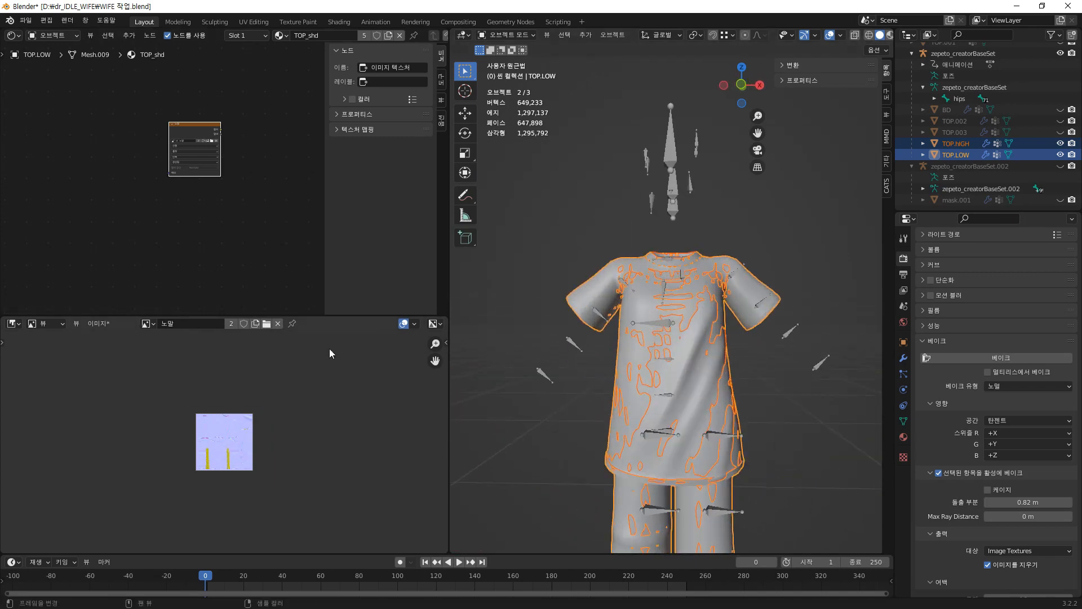
- Replace the image in TOP.LOW's image texture node with a new image named 노말2, keeping the sRGB color space
scroll(214, 199, "up", 4)
left_click(695, 361)
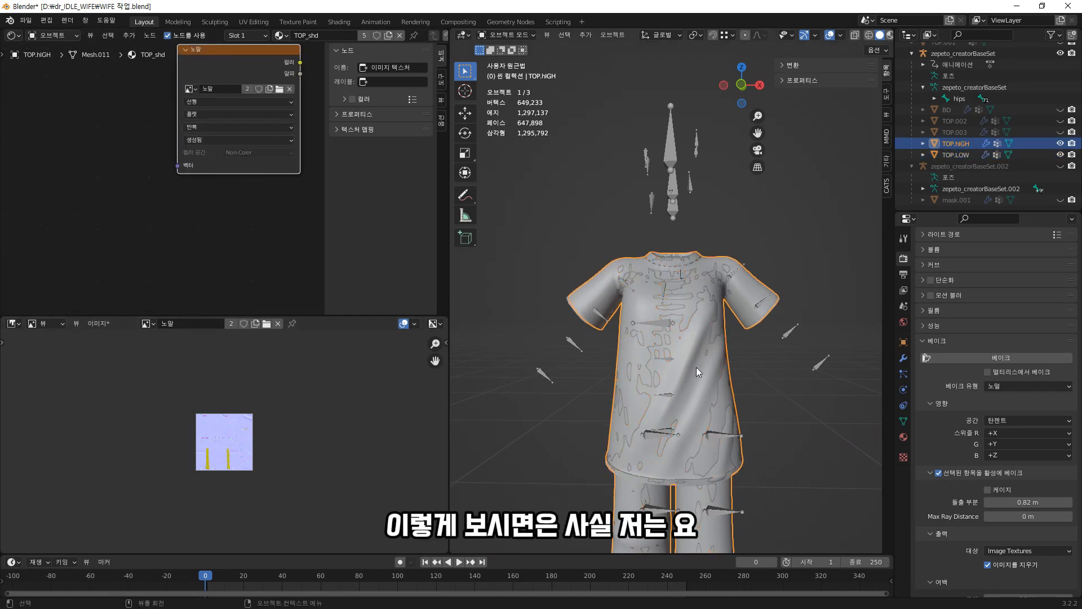
left_click(953, 155)
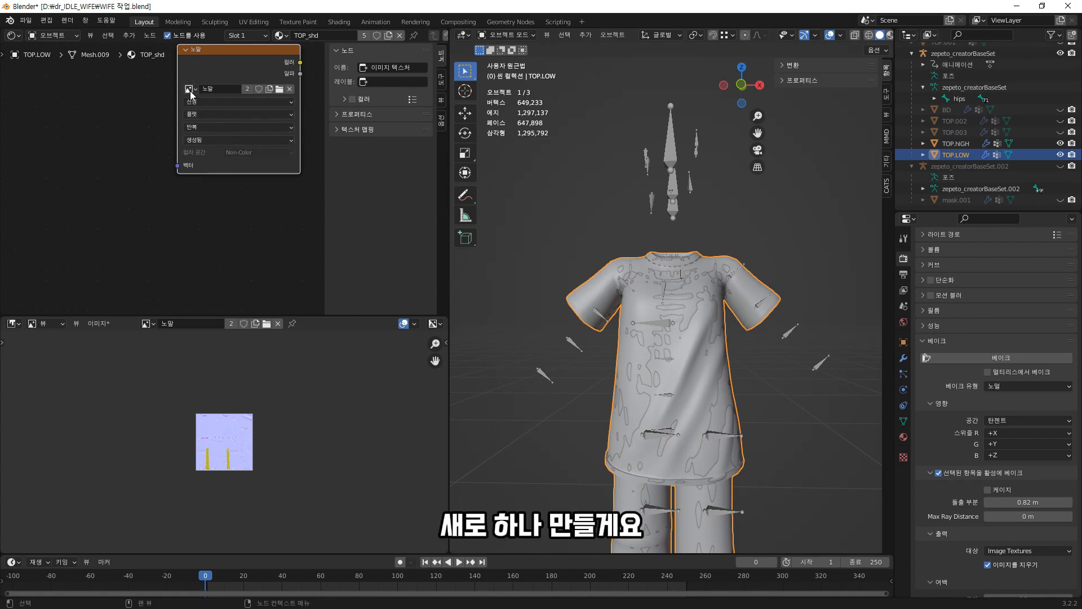
left_click(289, 89)
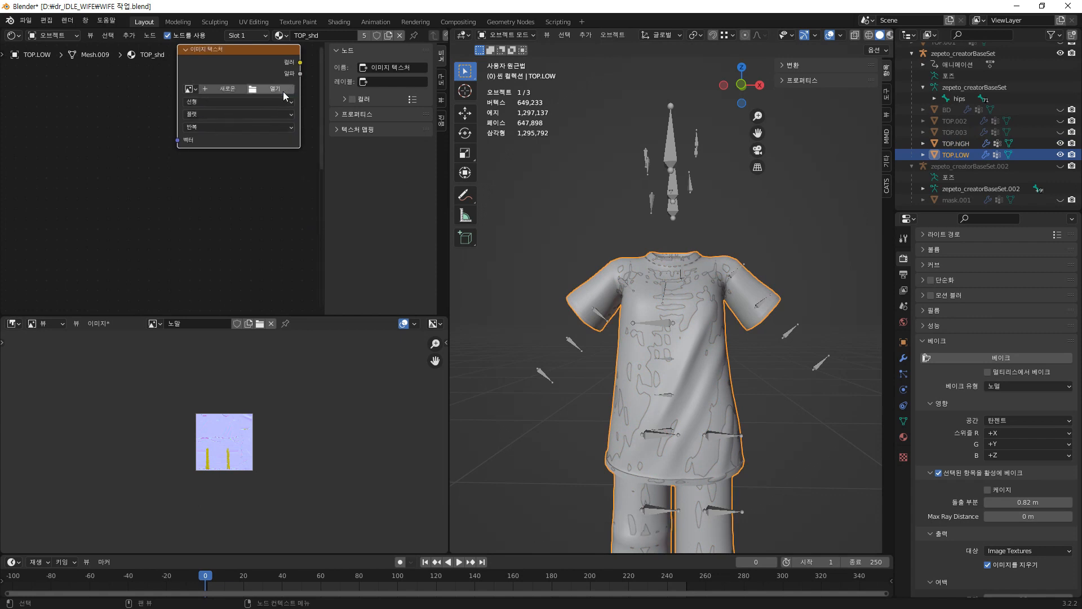
left_click(208, 88)
type("ㄴ")
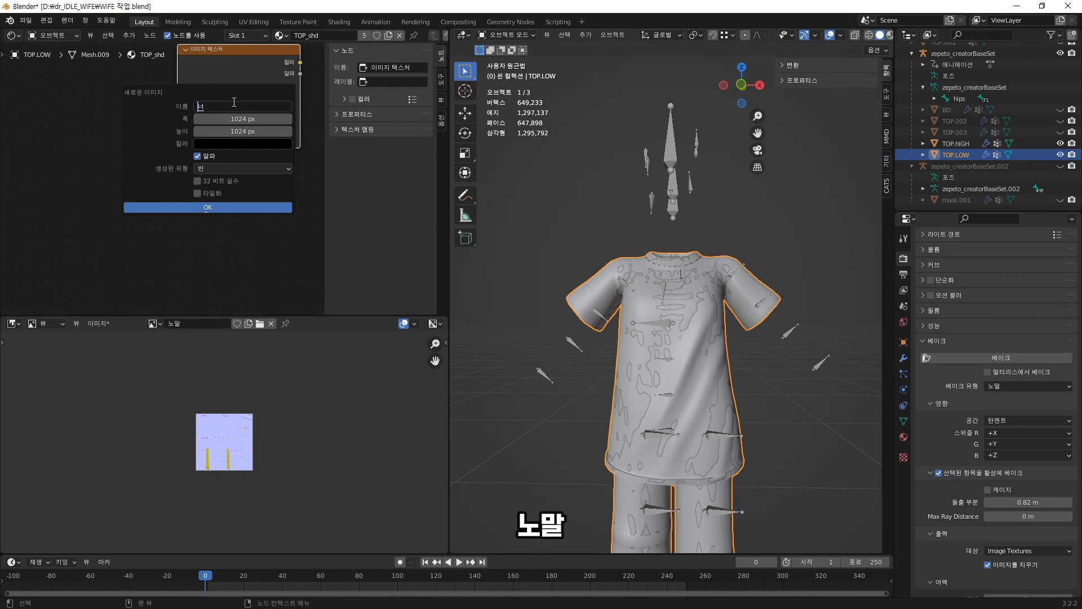
type("말2")
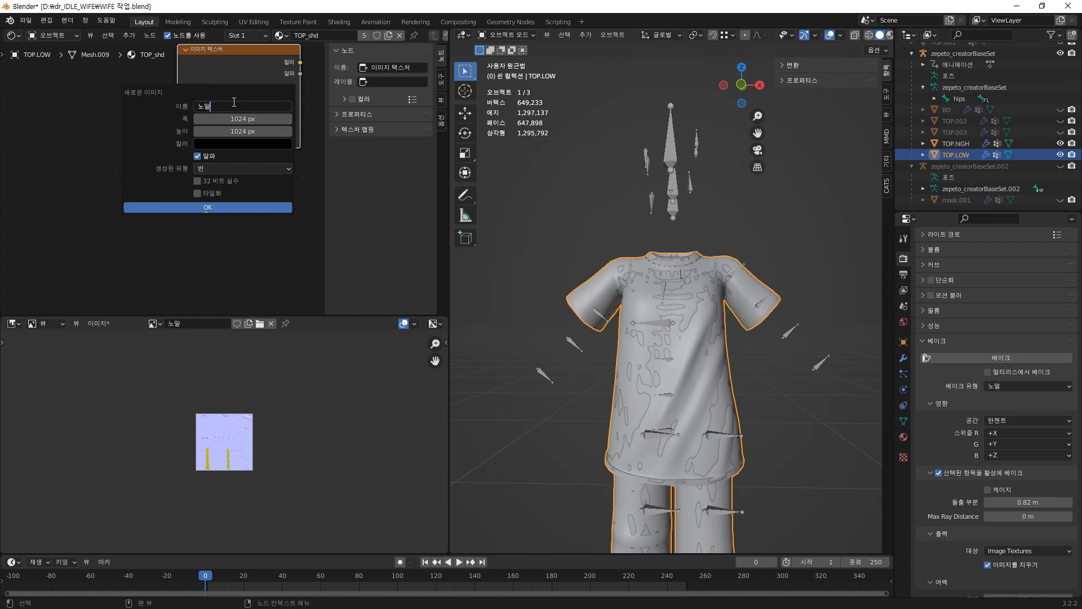
left_click(197, 207)
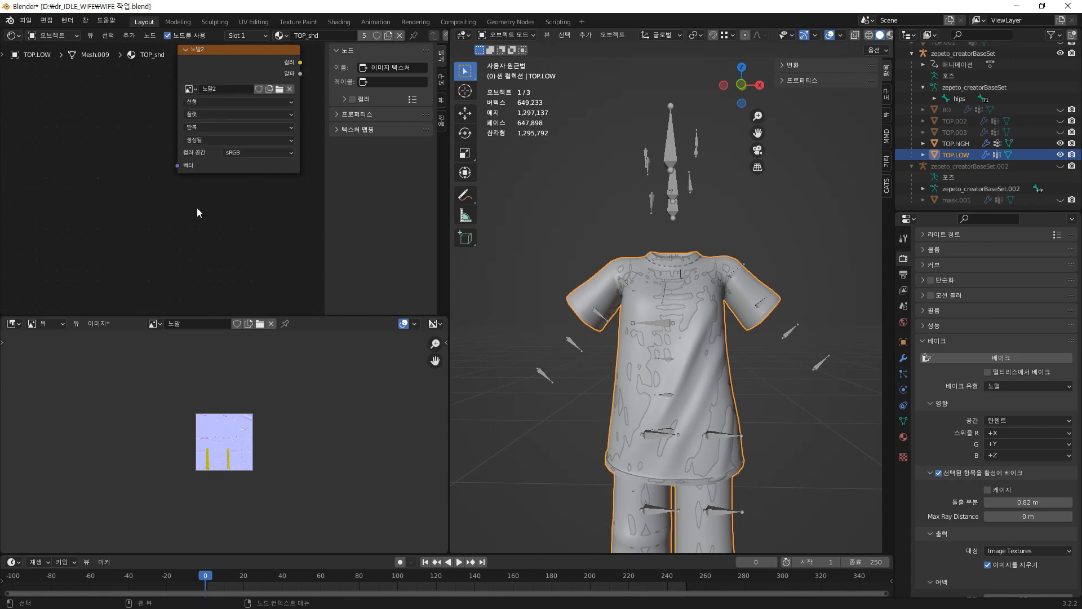
left_click(264, 152)
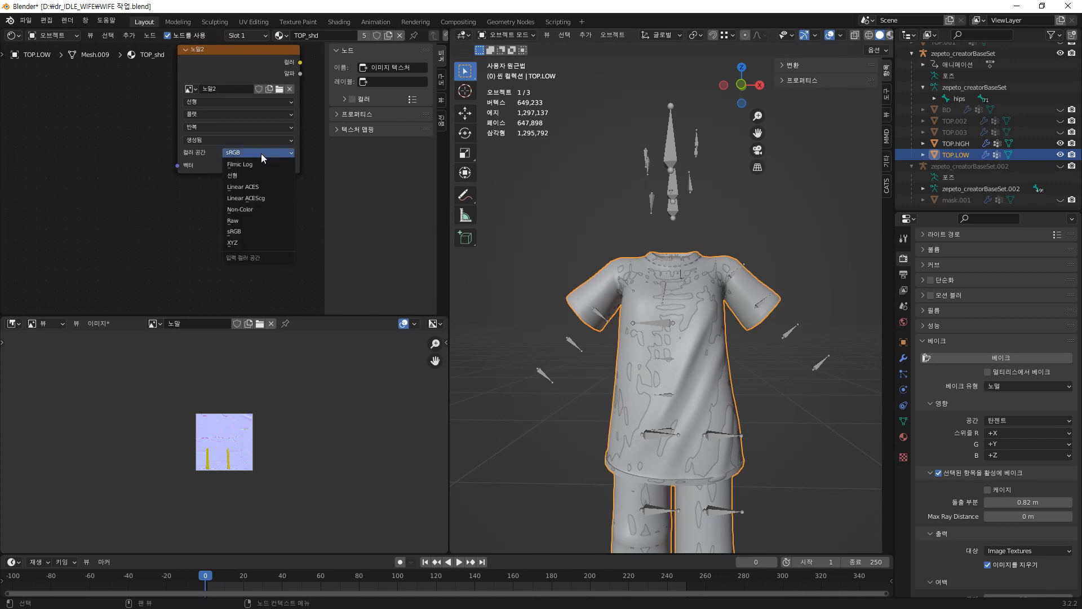
left_click(253, 161)
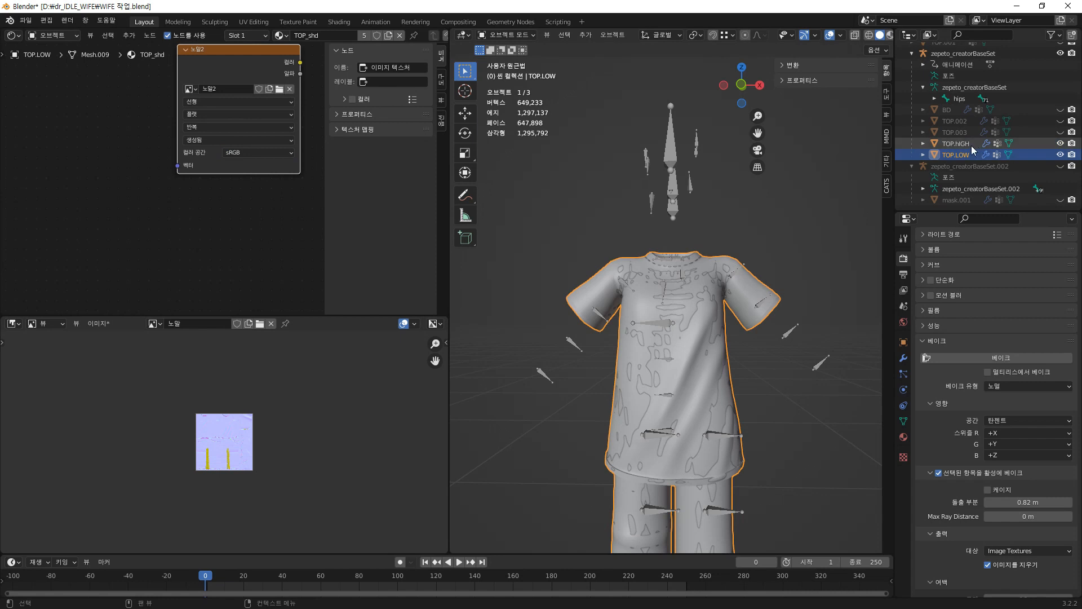
- Display 노말2 in the image editor and bake the normal map from TOP.hIGH onto the active TOP.LOW
left_click(155, 324)
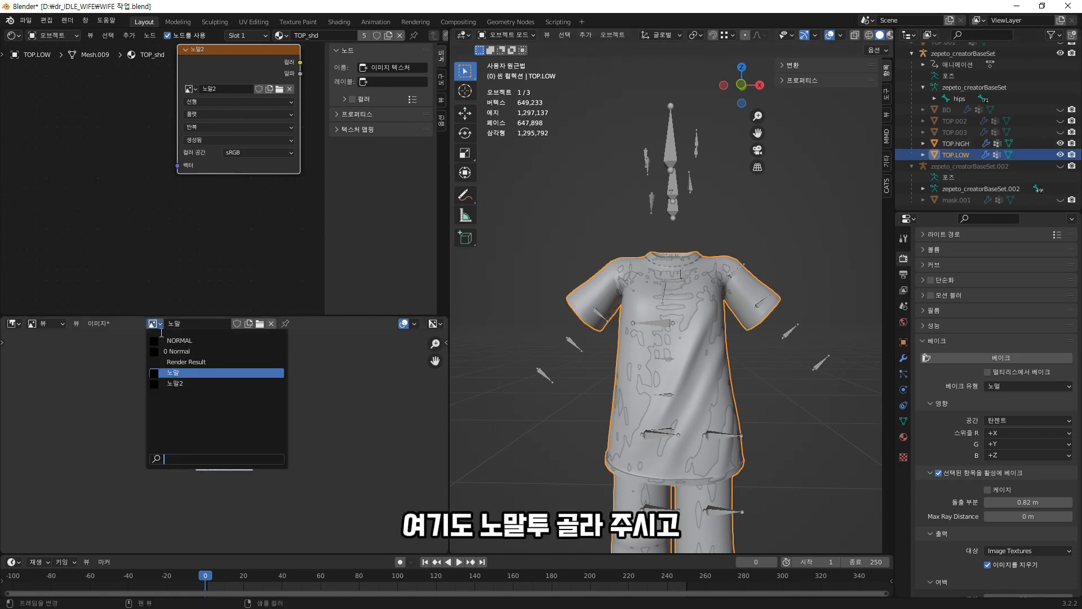
left_click(207, 383)
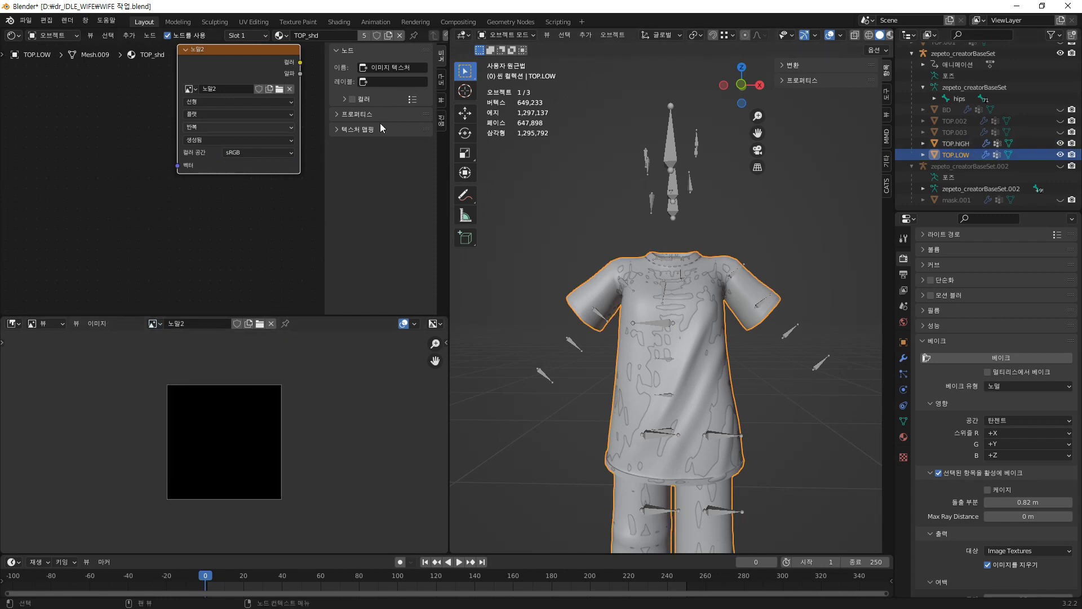
left_click(963, 145)
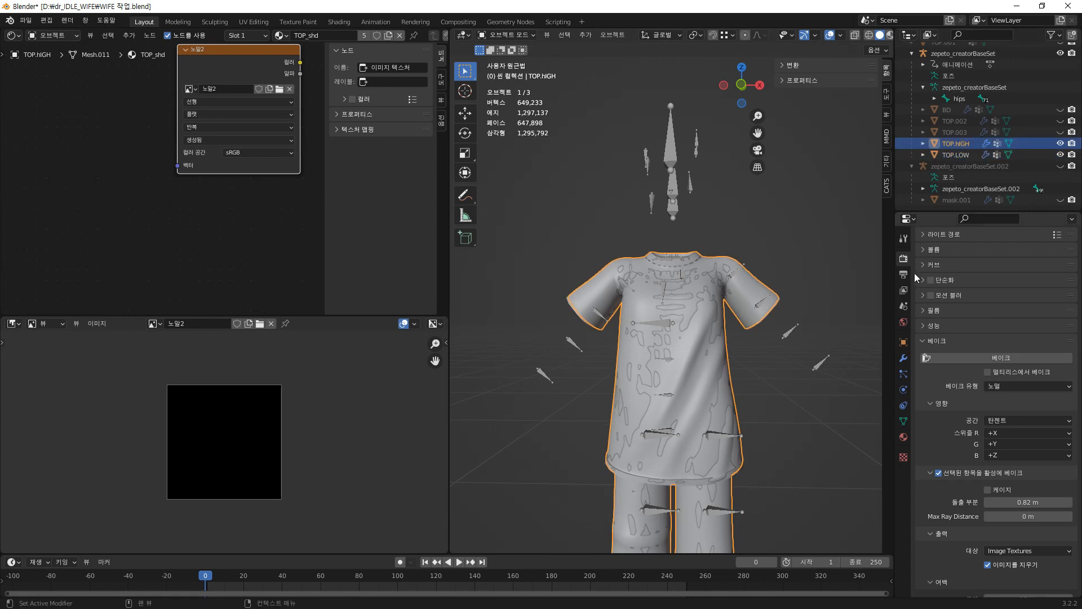
left_click(964, 154, "ctrl")
left_click(1001, 358)
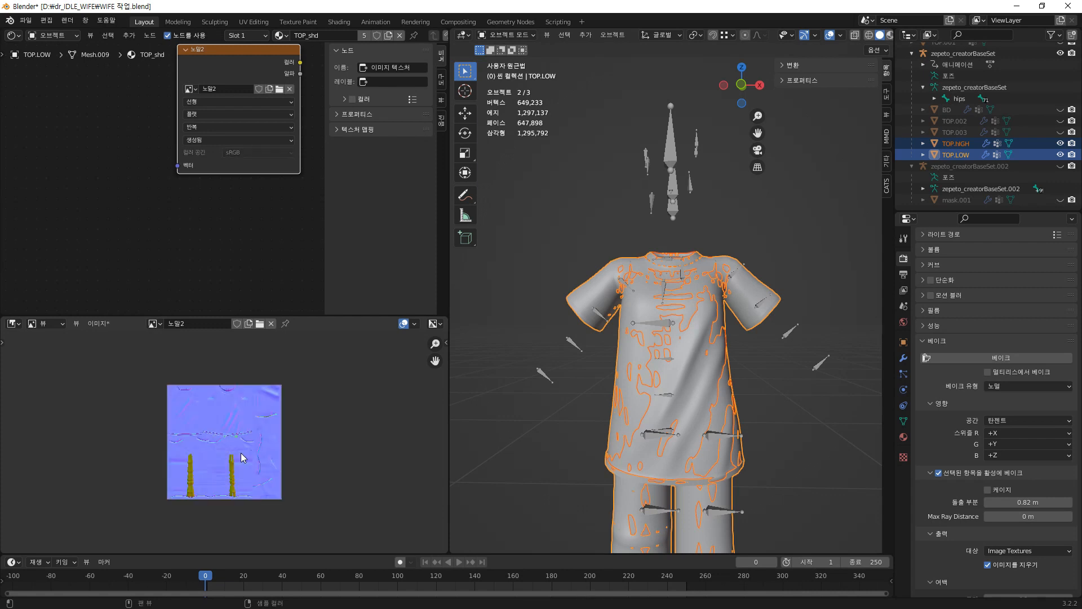
scroll(251, 463, "up", 4)
scroll(264, 452, "down", 2)
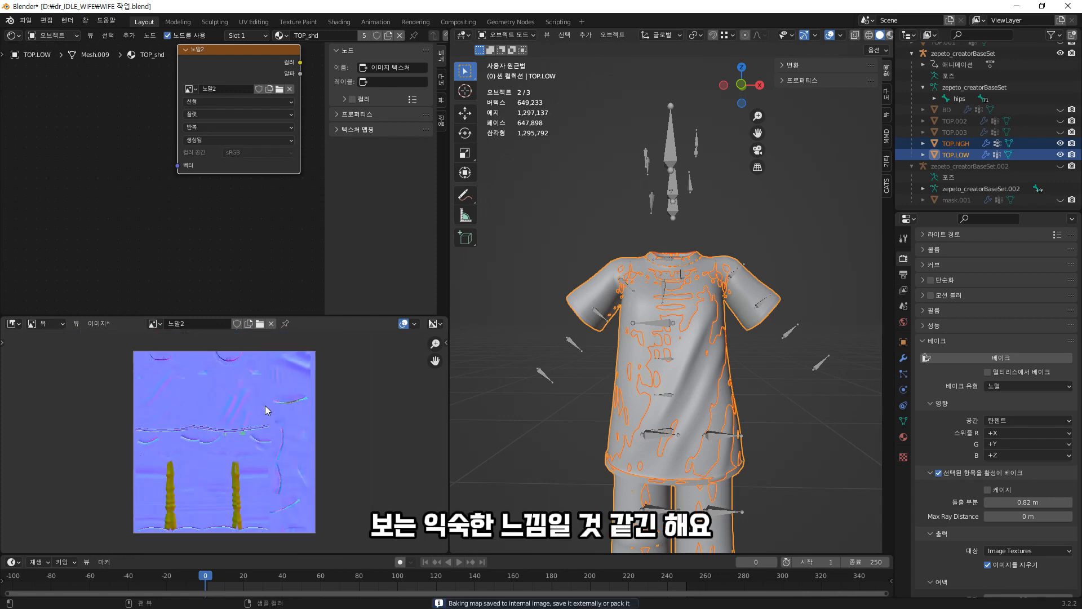
scroll(232, 417, "up", 2)
scroll(228, 406, "down", 2)
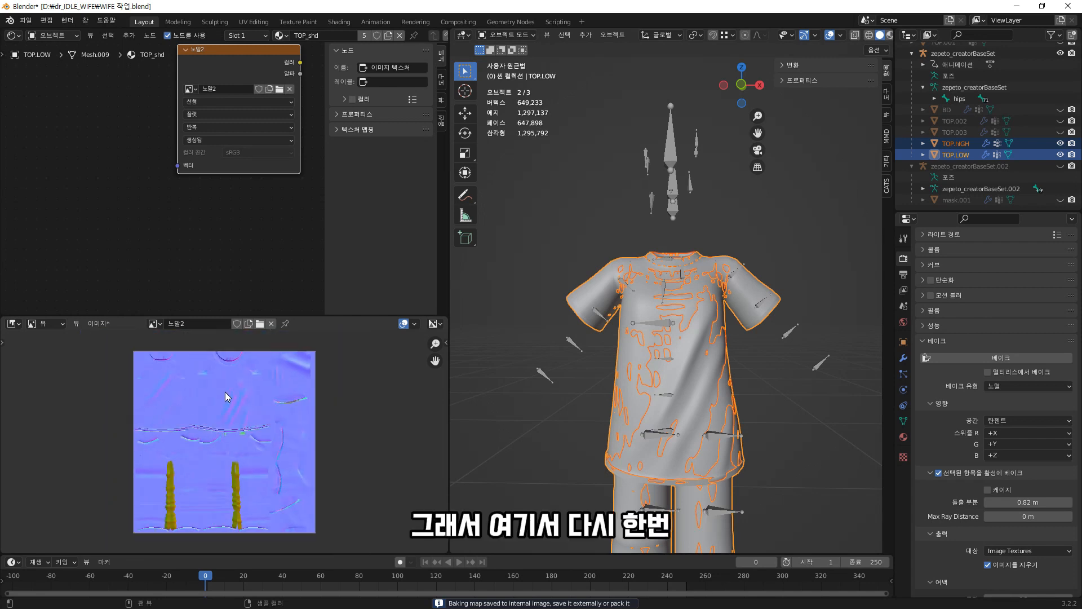
- Resize the baked 노말2 image to 512 by 512 pixels
scroll(225, 391, "down", 1)
left_click(101, 323)
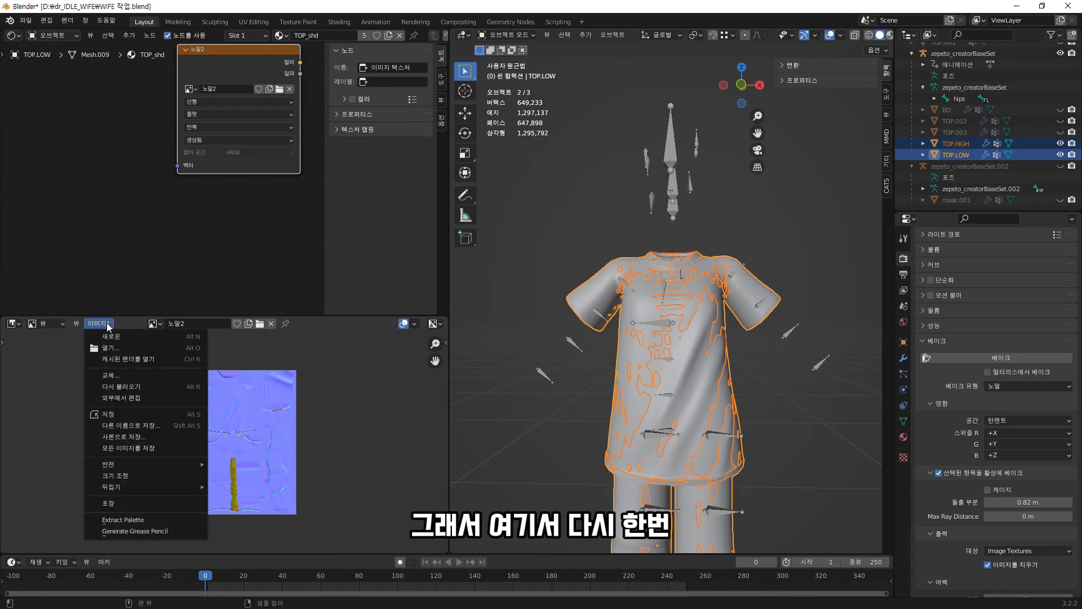
left_click(134, 476)
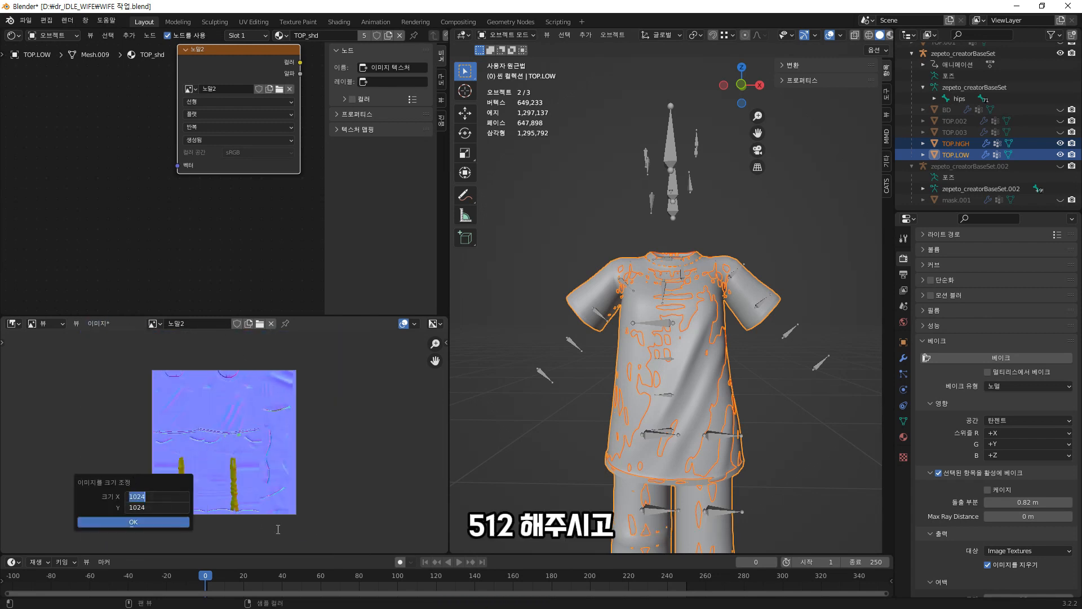
left_click(172, 522)
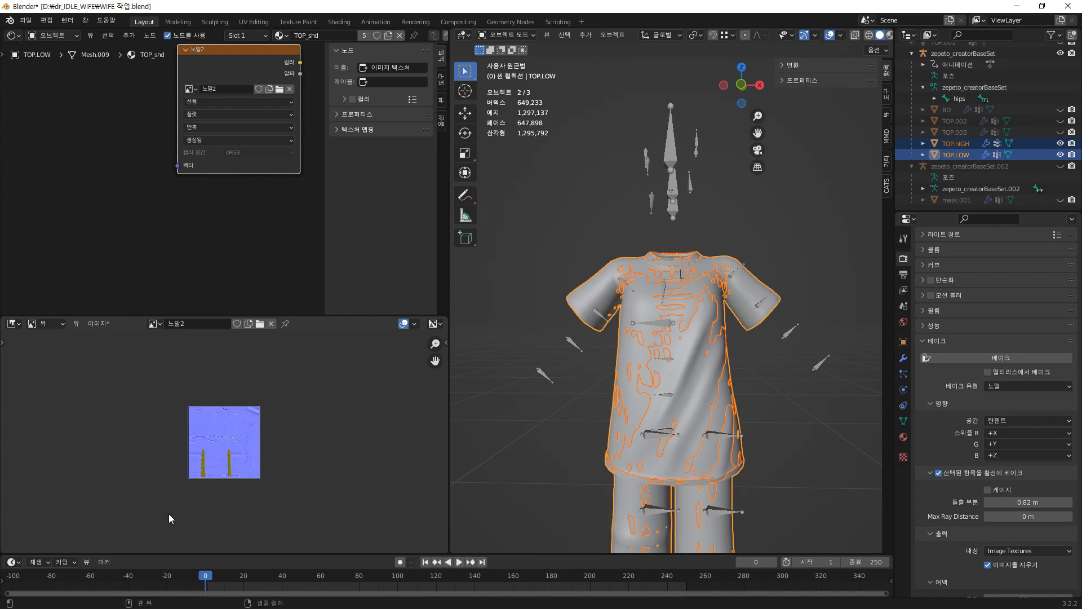
- Save a copy of the resized image as 노말2.png in the D:\dr_IDLE_WIFE folder
left_click(102, 323)
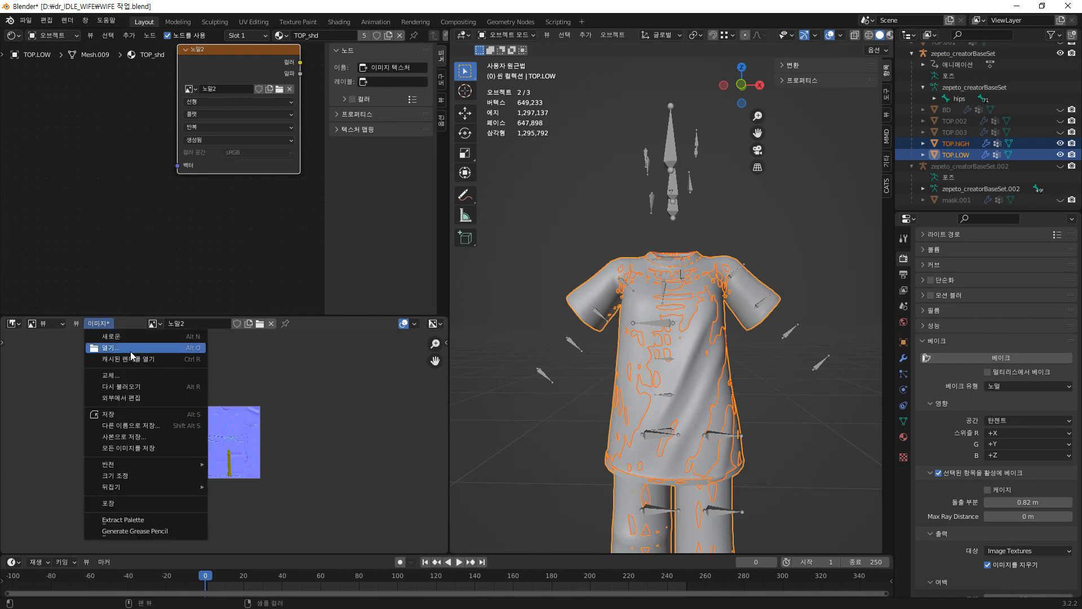
left_click(134, 438)
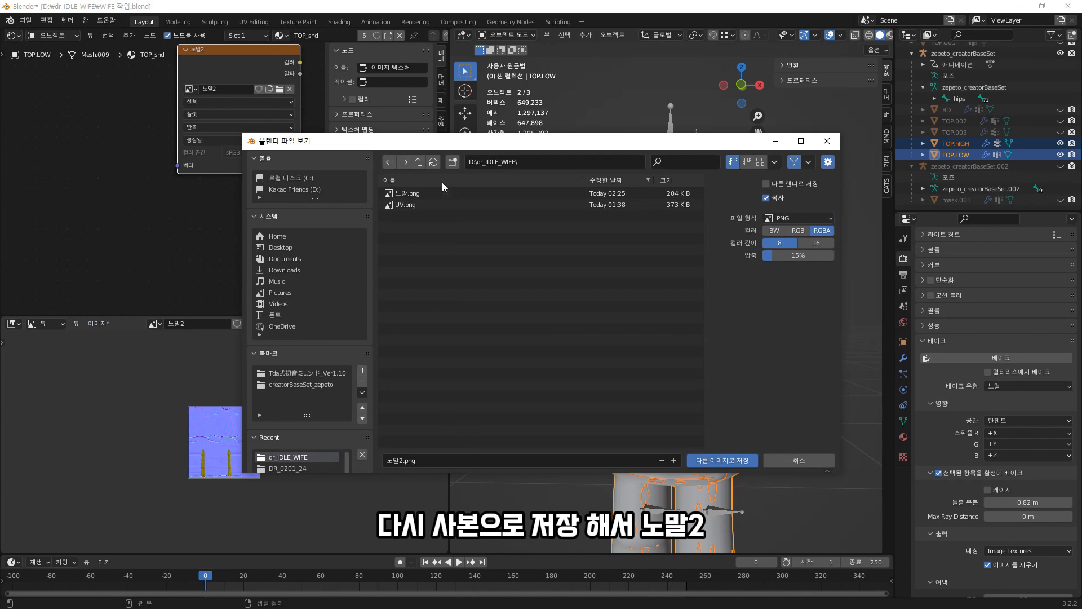
left_click(443, 458)
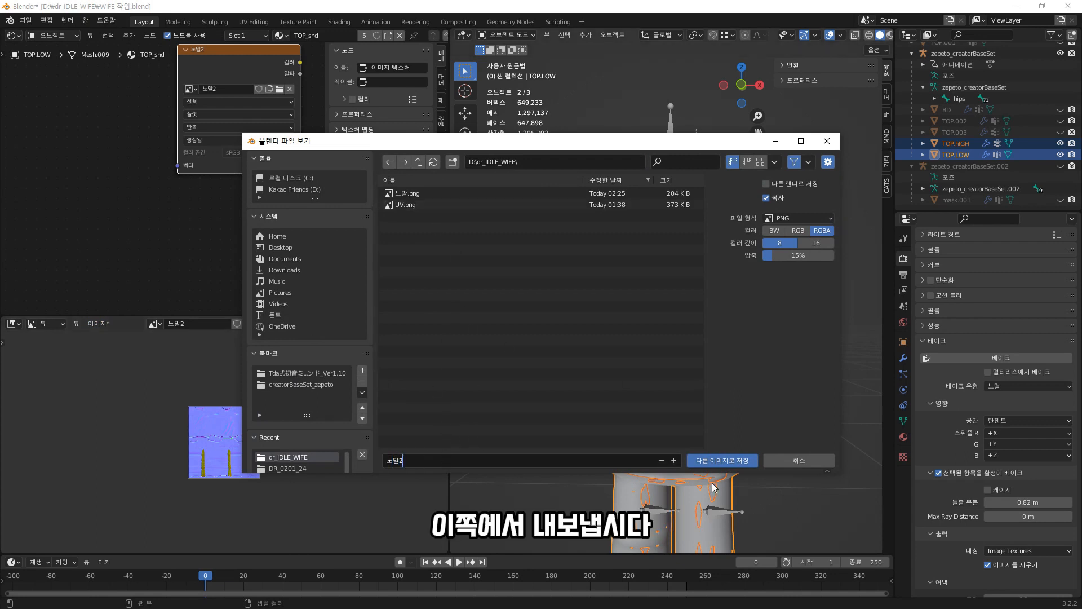
left_click(722, 460)
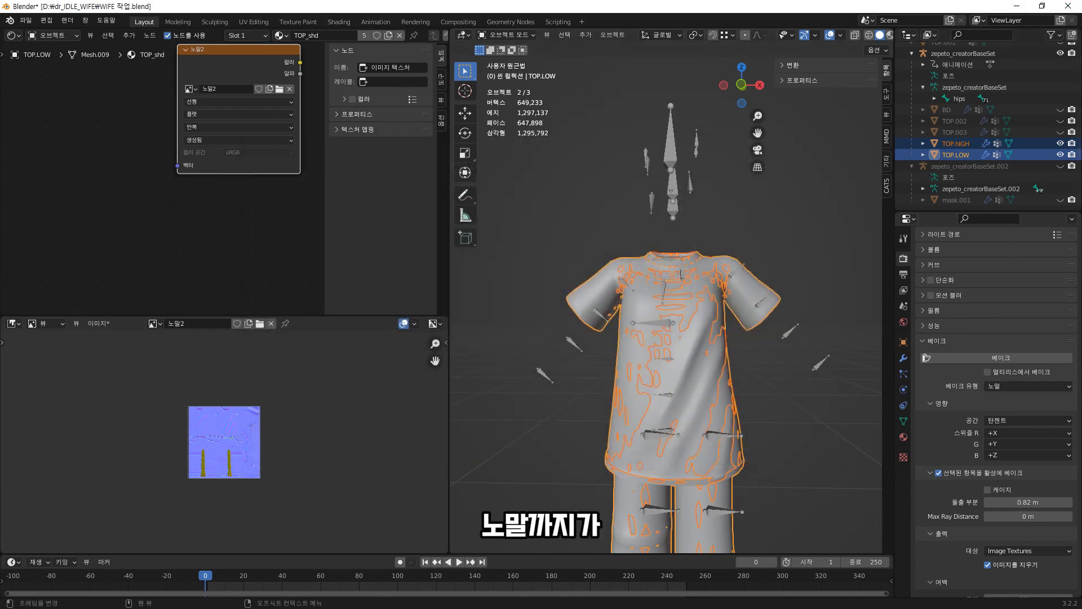
- Switch to Unity and import the 노말2 image from the dr_IDLE_WIFE folder into the Contents/DR_0201_24 assets
key("super")
left_click(618, 598)
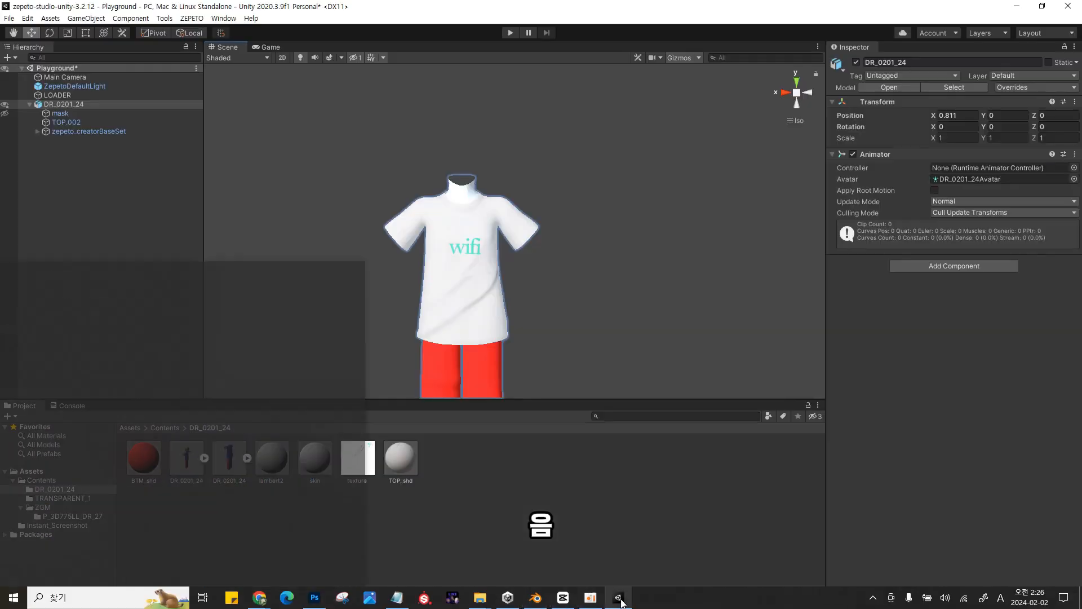
key("super")
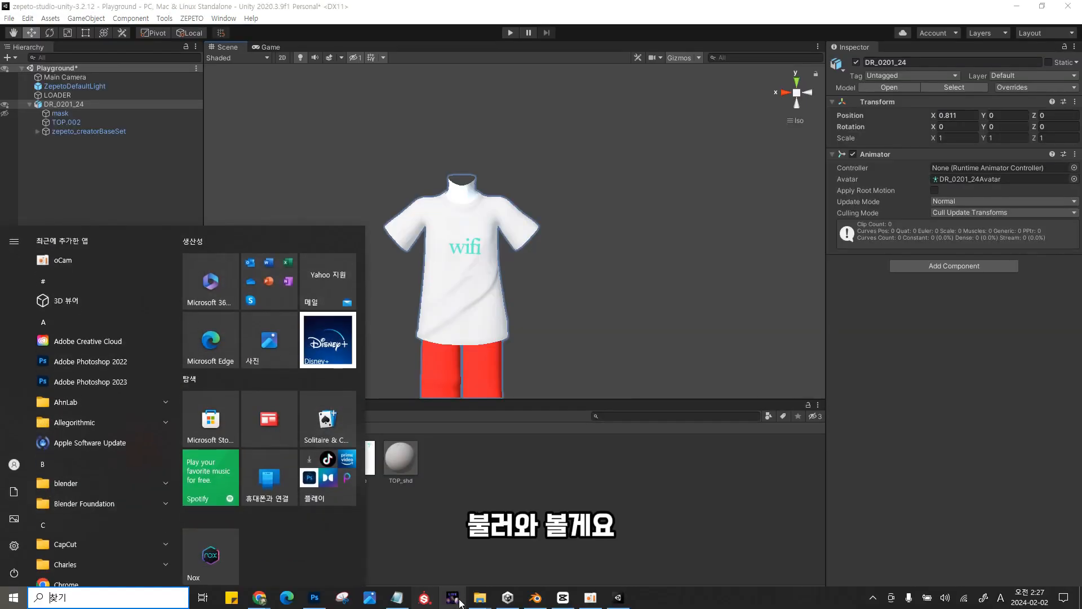
mouse_move(482, 599)
mouse_move(564, 559)
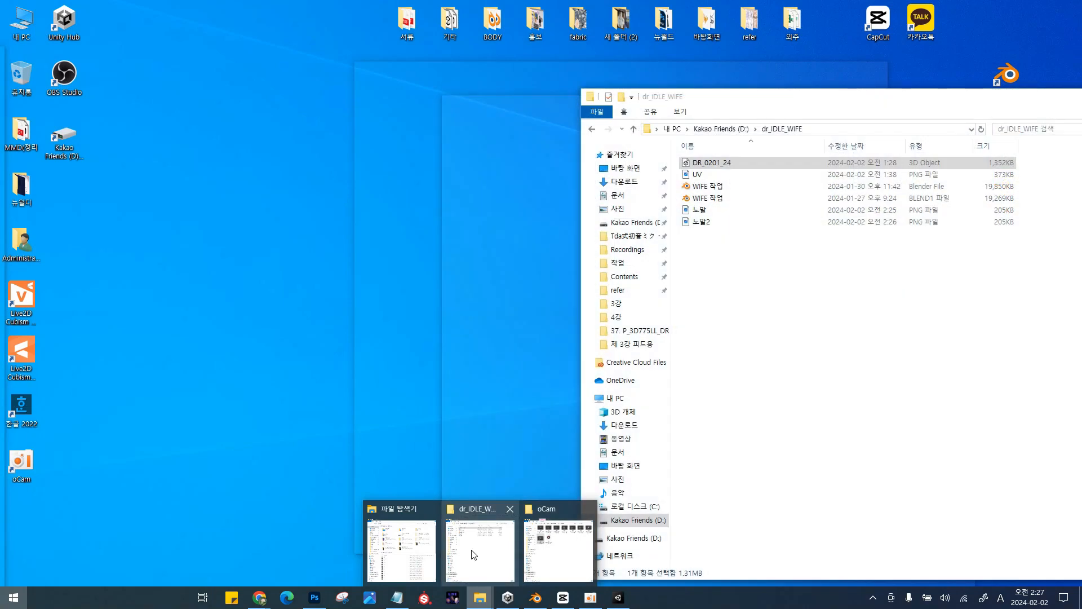
left_click(476, 550)
left_click(731, 223)
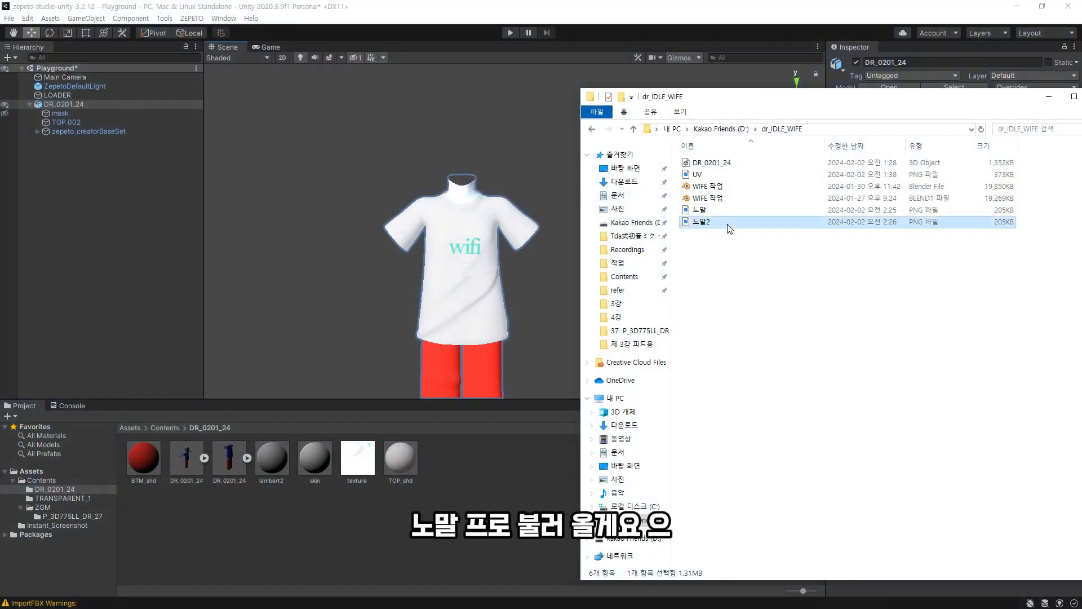
left_click_drag(444, 495, 457, 498)
- Assign 노말2 as the normal map of the TOP_shd material and set its albedo texture to None
left_click(401, 462)
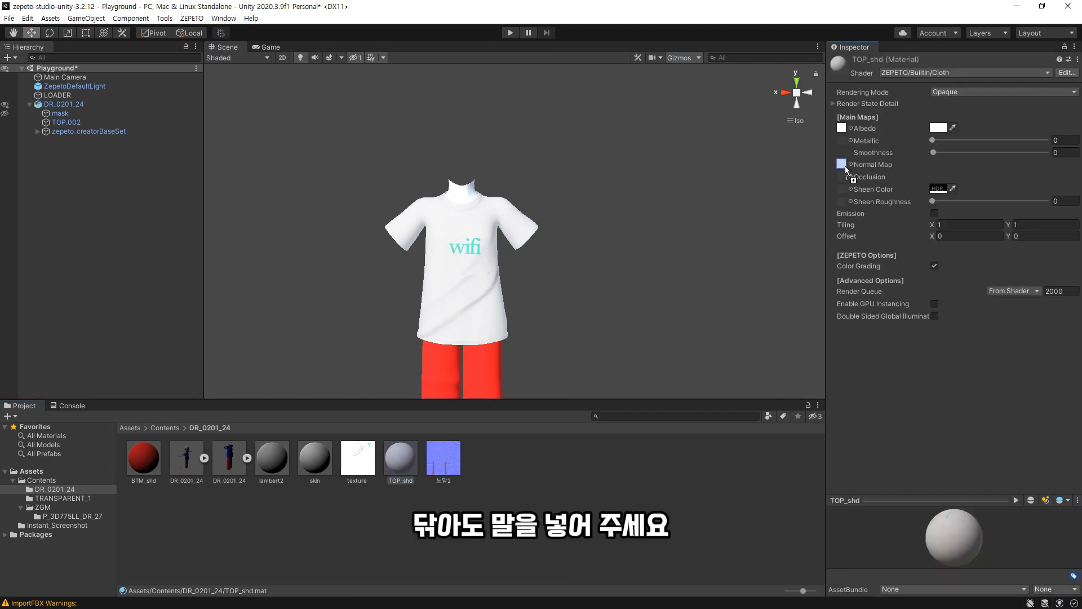
left_click_drag(845, 168, 846, 164)
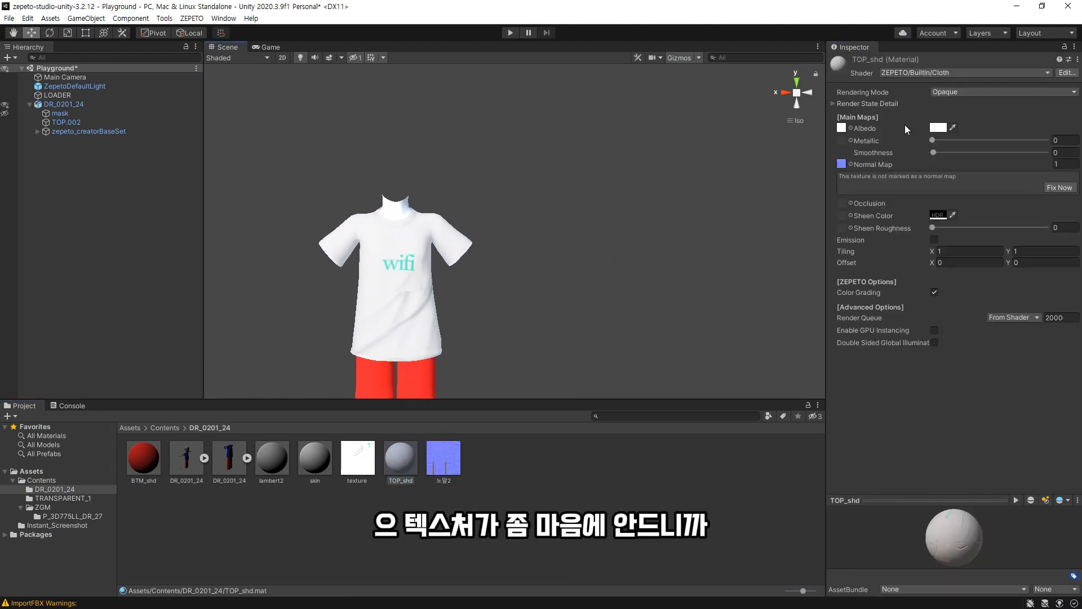
left_click(852, 127)
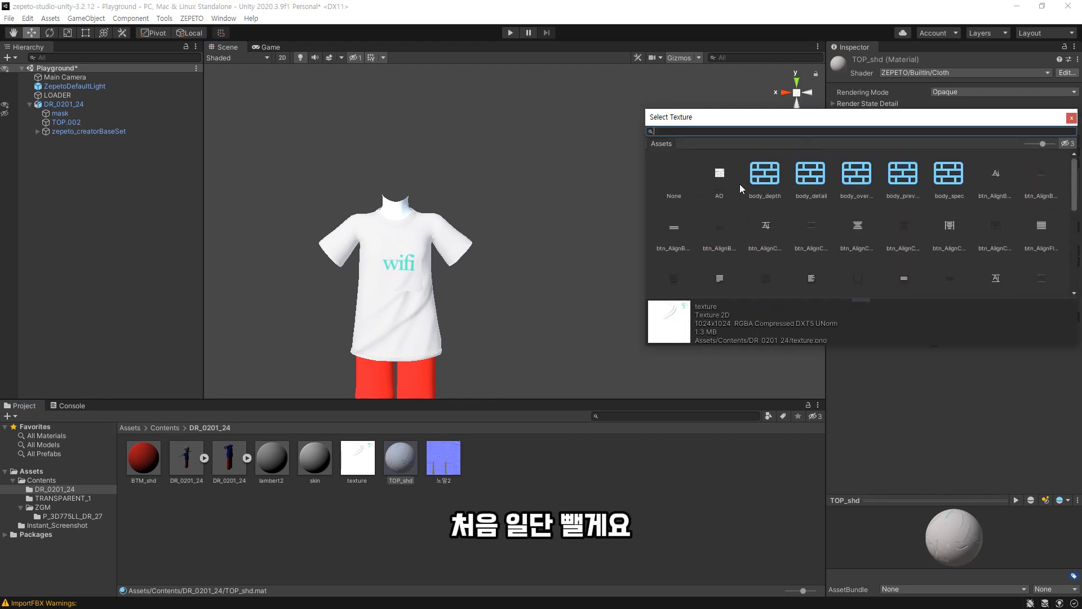
left_click(676, 174)
left_click(559, 430)
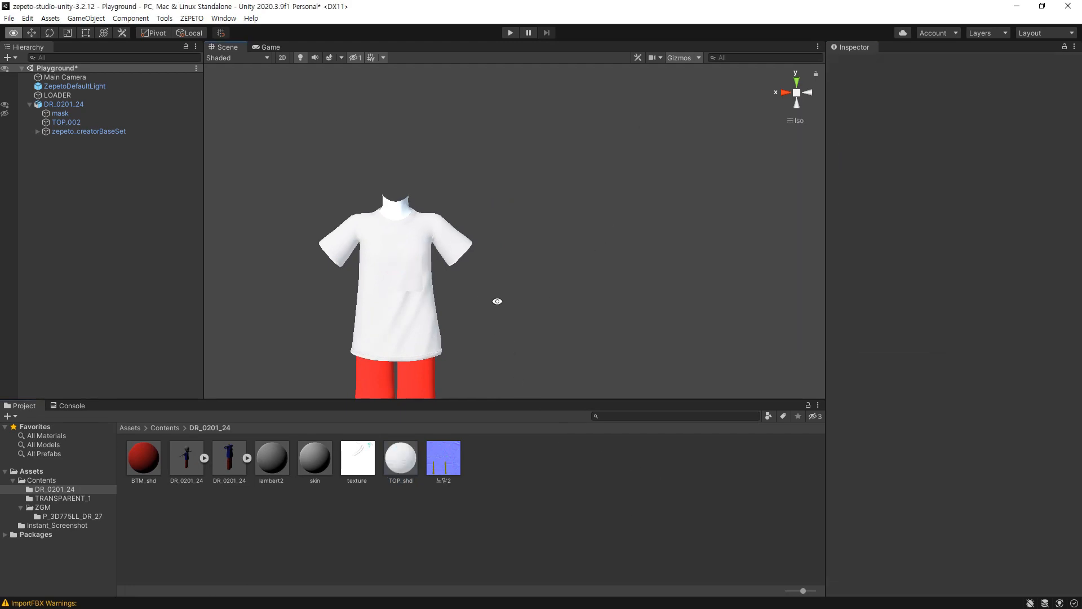
left_click_drag(497, 301, 452, 324, "alt")
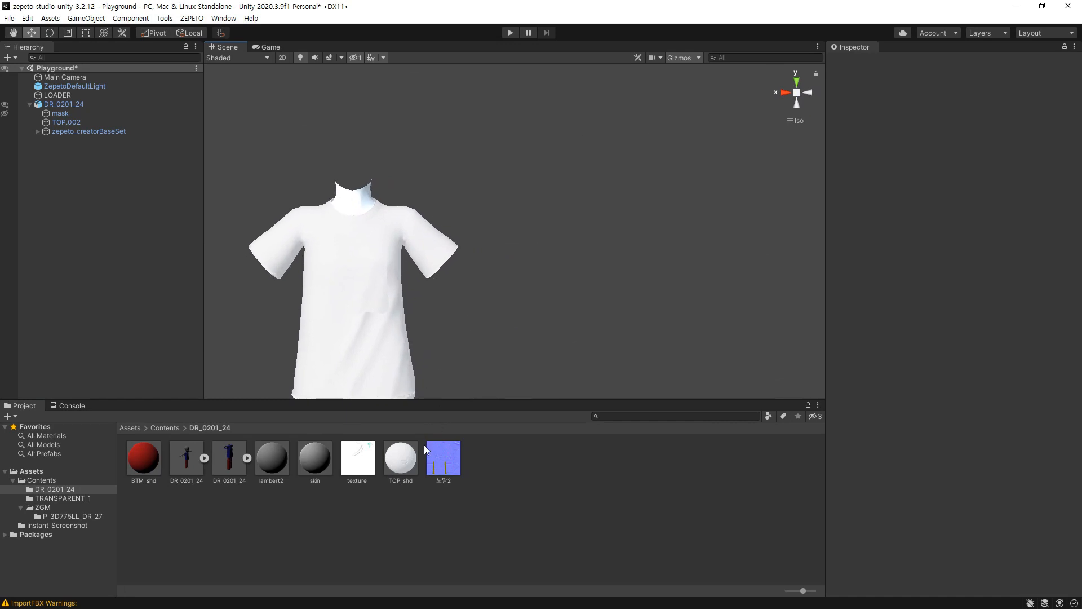
- Fix the 노말2 texture's type as a normal map in TOP_shd and set the normal map strength to 3
left_click(442, 465)
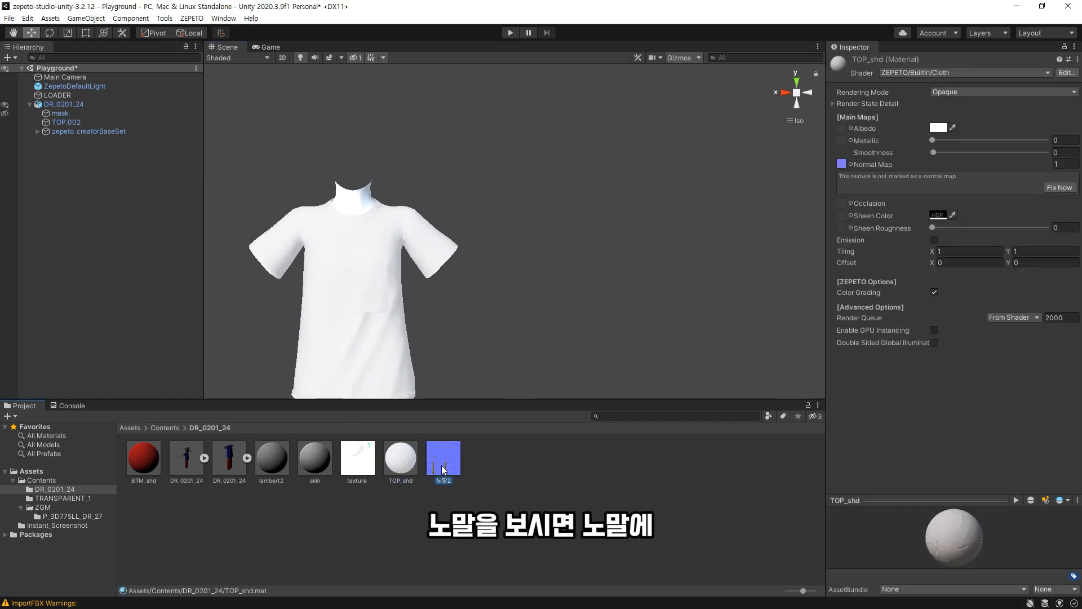
left_click(404, 464)
left_click(1051, 187)
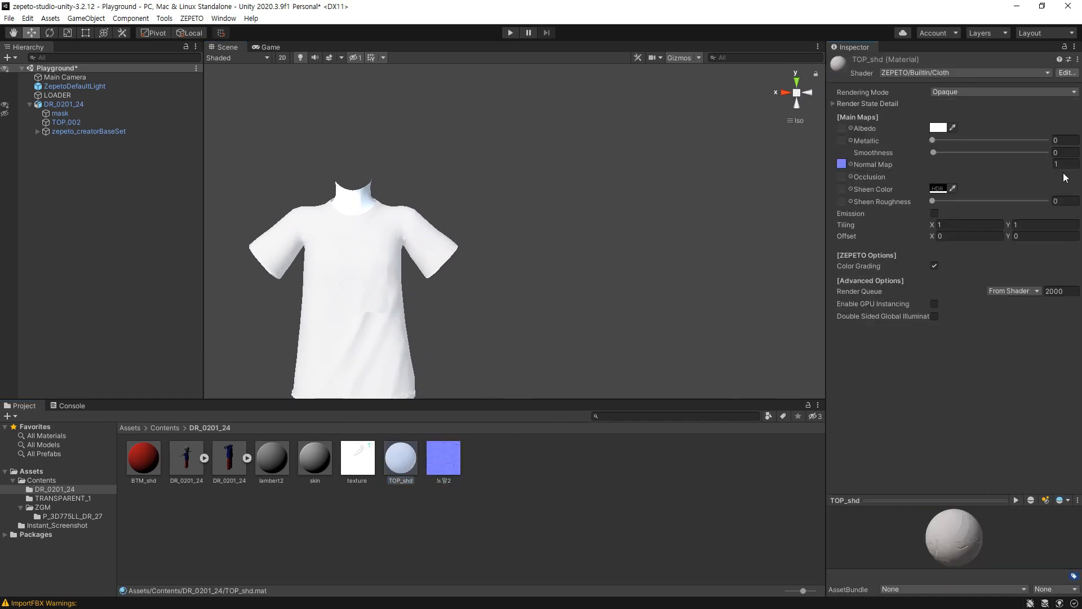
left_click(1036, 169)
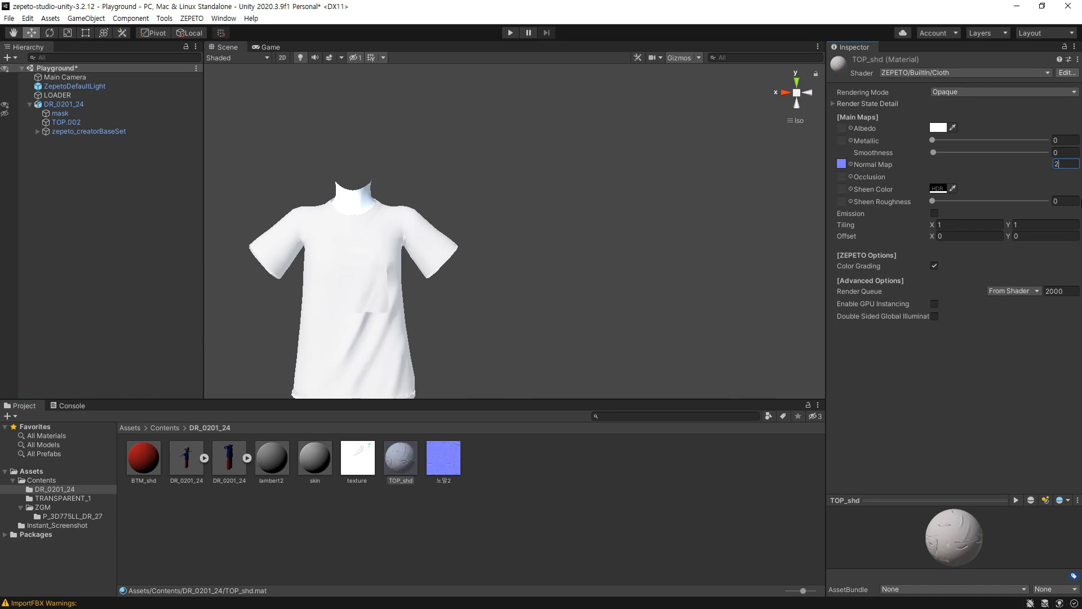
type("3")
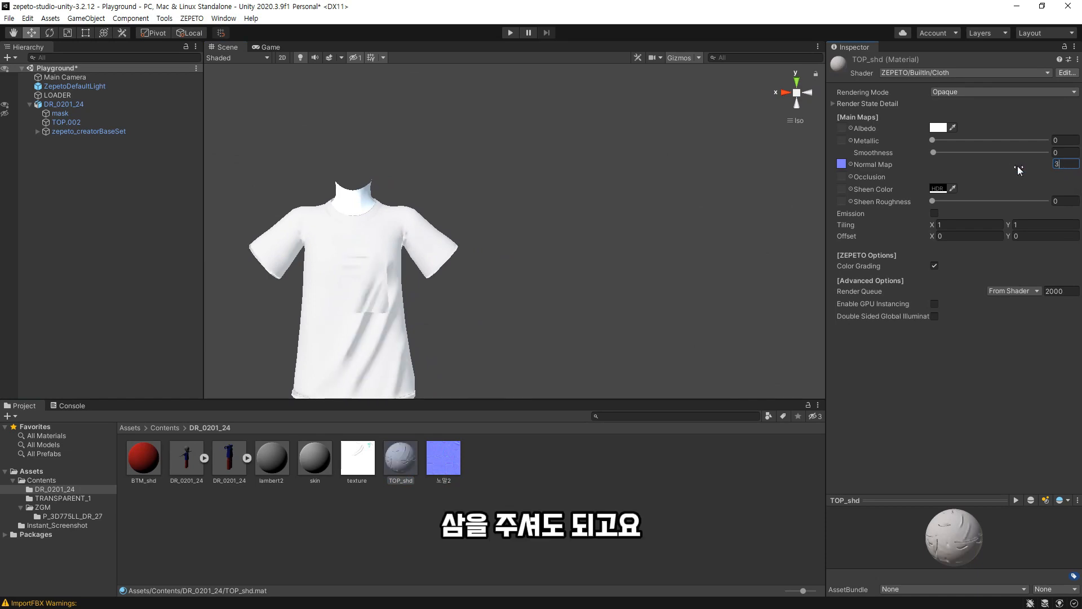
left_click_drag(425, 300, 620, 272, "alt")
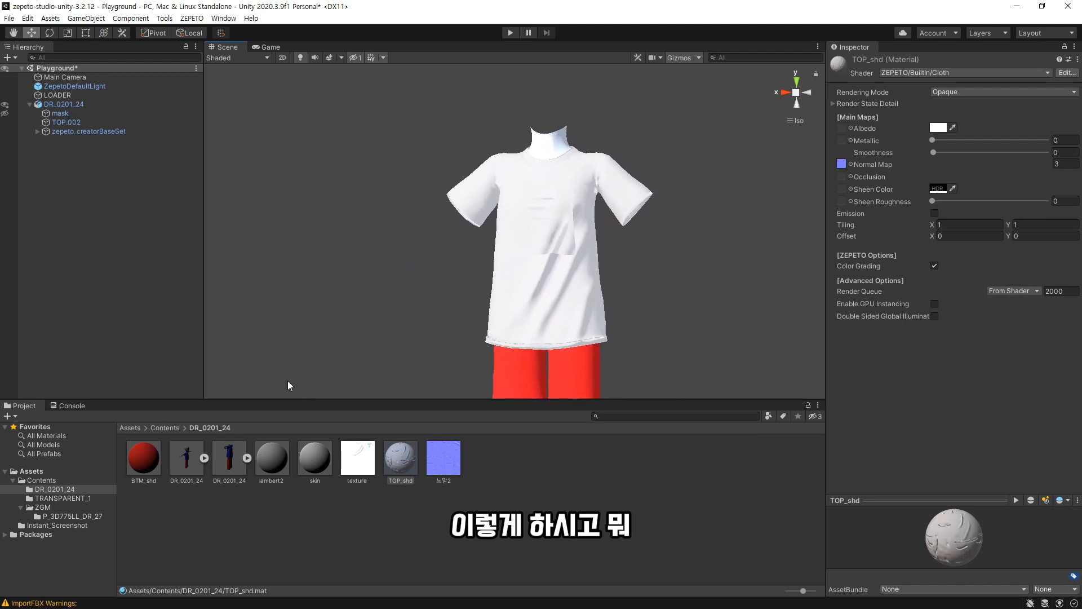
- Change the BTM_shd material's shader to ZEPETO/BuiltIn/Cloth and set its Cull mode to Off
left_click(146, 477)
left_click_drag(847, 232, 843, 161)
left_click(906, 73)
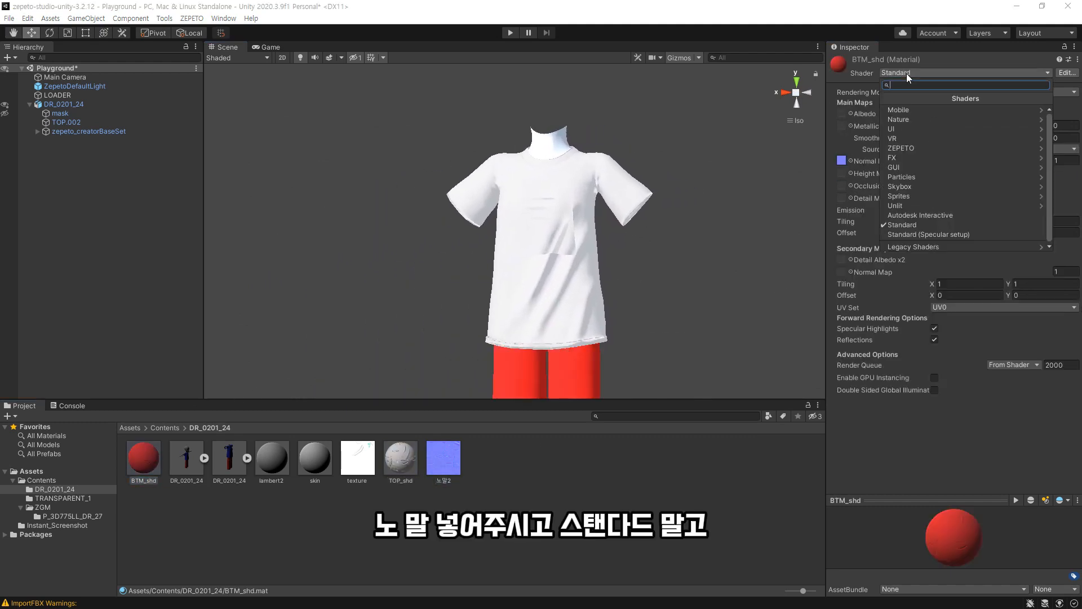
left_click(907, 148)
left_click(917, 112)
left_click(914, 116)
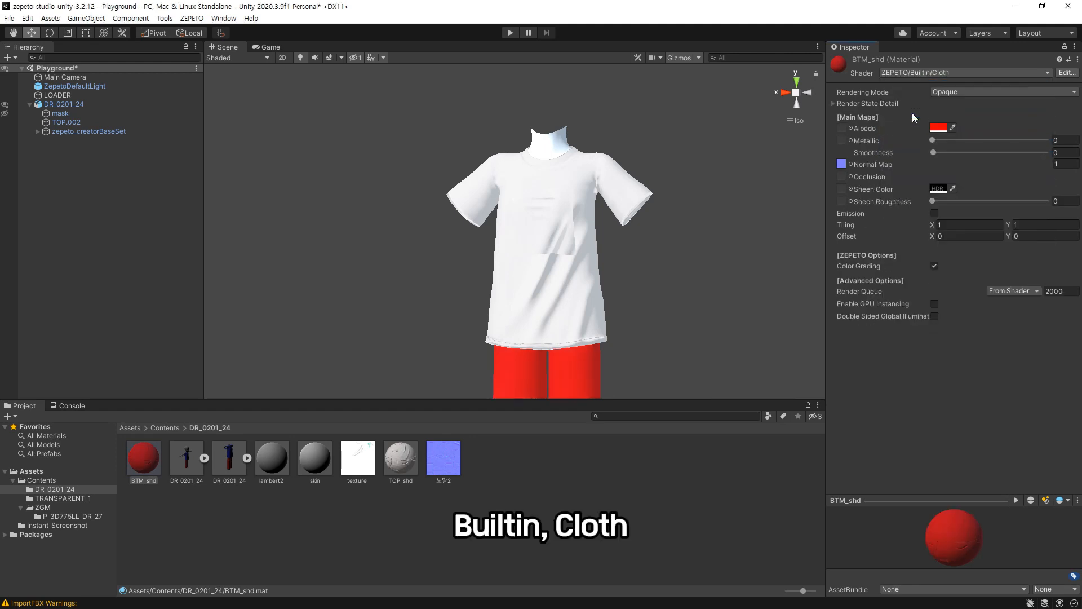
left_click(834, 105)
left_click(953, 147)
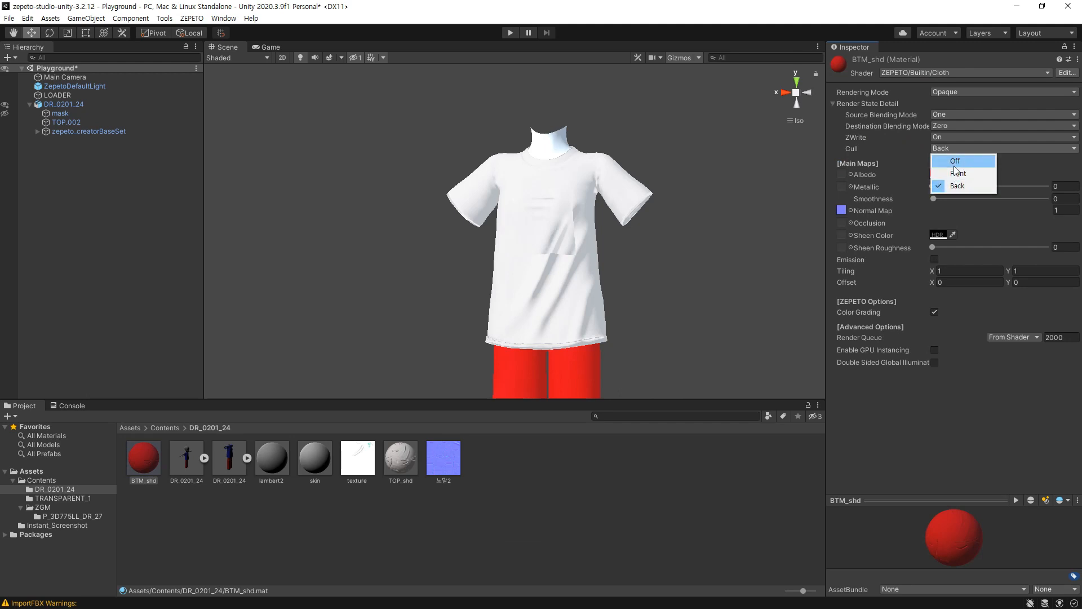
left_click(955, 161)
- Examine the T-shirt and red trousers in the scene from several distances and angles
scroll(604, 195, "up", 5)
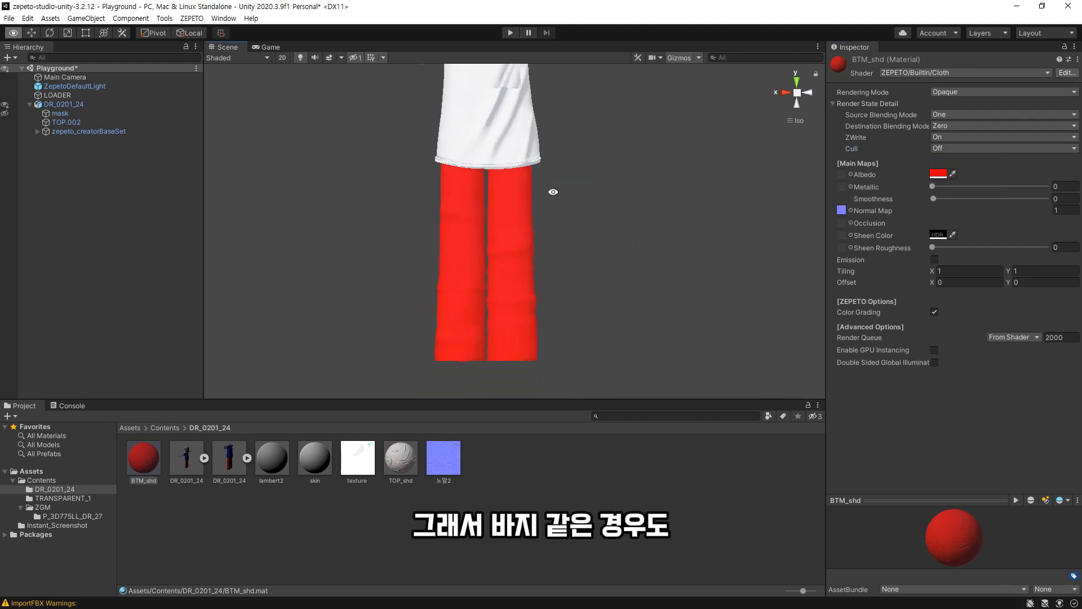
scroll(616, 152, "down", 3)
left_click_drag(616, 152, 572, 216, "alt")
middle_click_drag(650, 240, 587, 239)
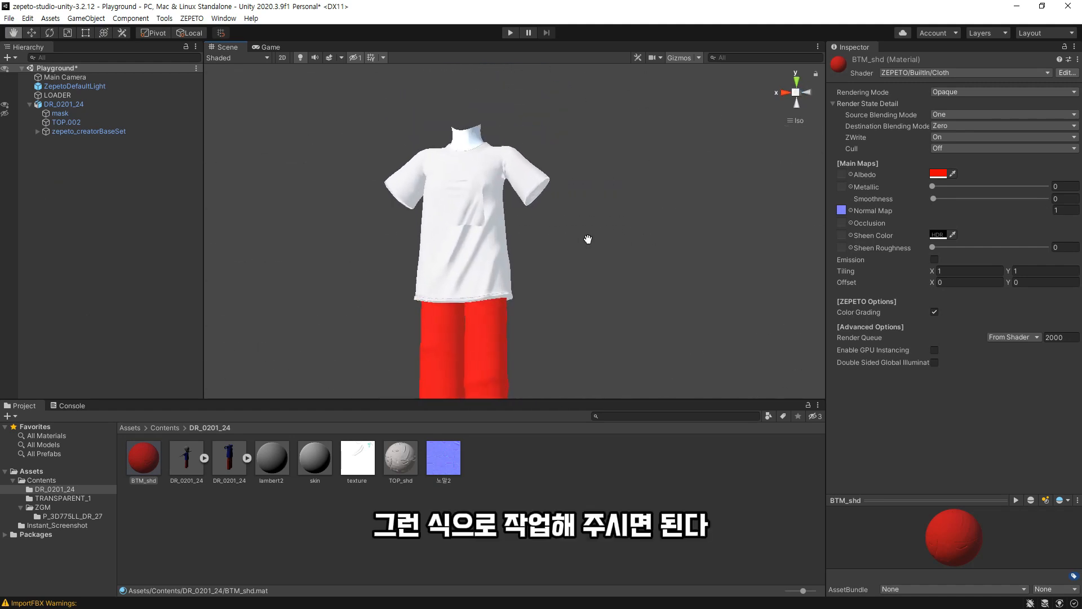
left_click_drag(461, 276, 544, 232, "alt")
middle_click_drag(529, 252, 554, 264)
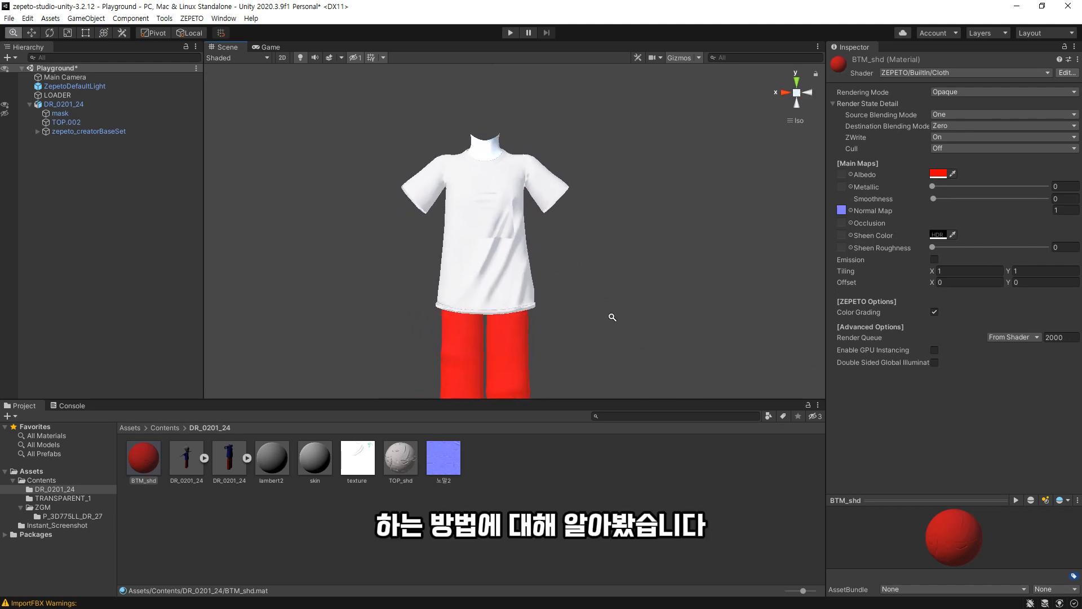
mouse_move(611, 316)
left_mouse_down("alt")
mouse_move(633, 320)
mouse_move(499, 290)
mouse_move(610, 305)
left_mouse_up("alt")
mouse_move(502, 282)
left_mouse_down("alt")
mouse_move(993, 324)
mouse_move(491, 284)
left_mouse_up("alt")
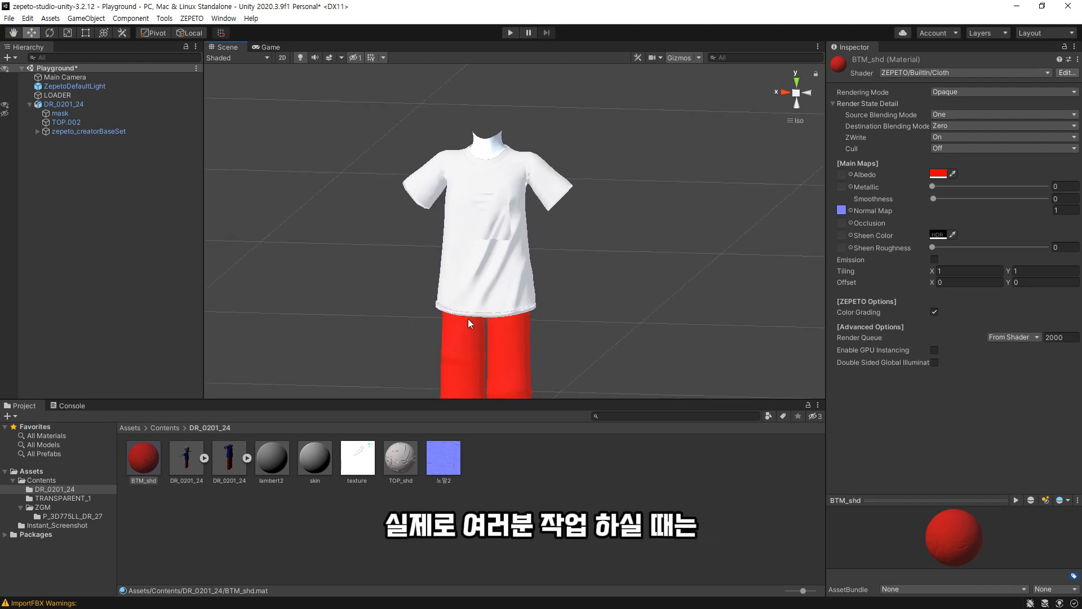
scroll(587, 195, "up", 6)
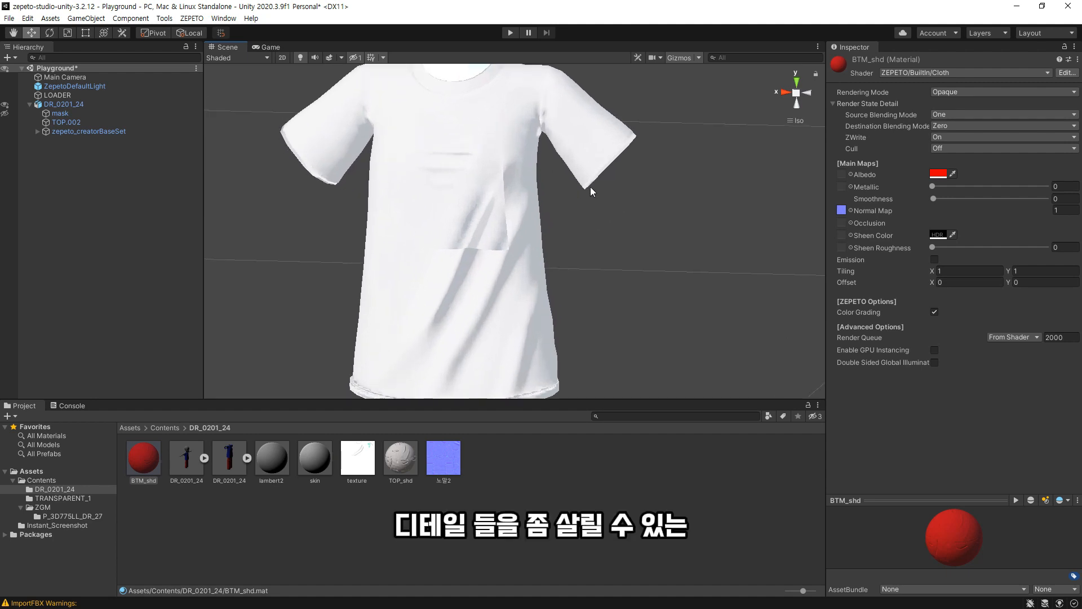
scroll(548, 226, "down", 5)
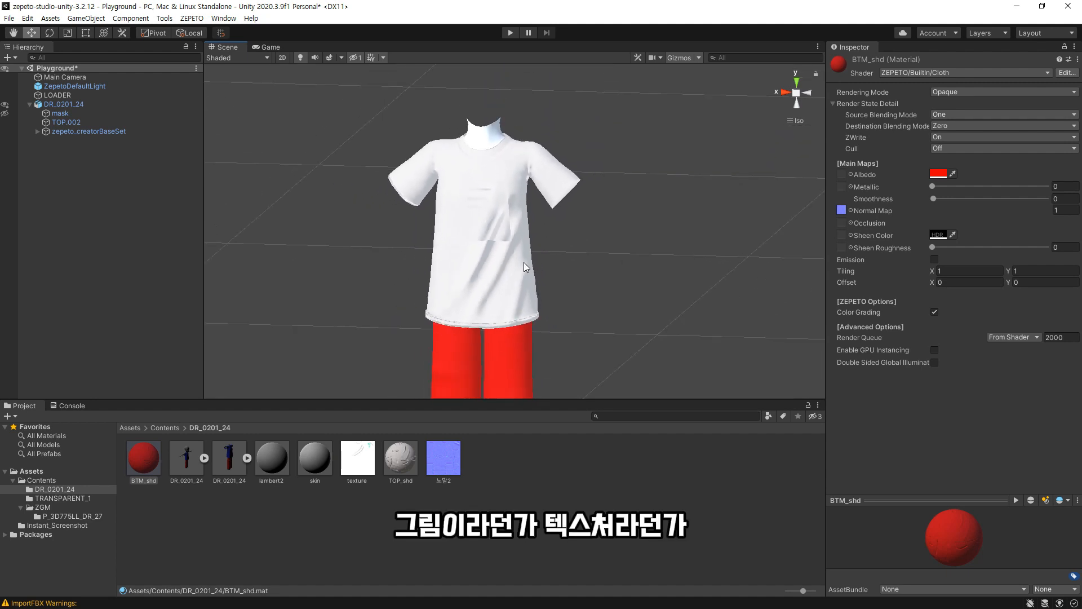
left_click_drag(552, 300, 581, 276, "alt")
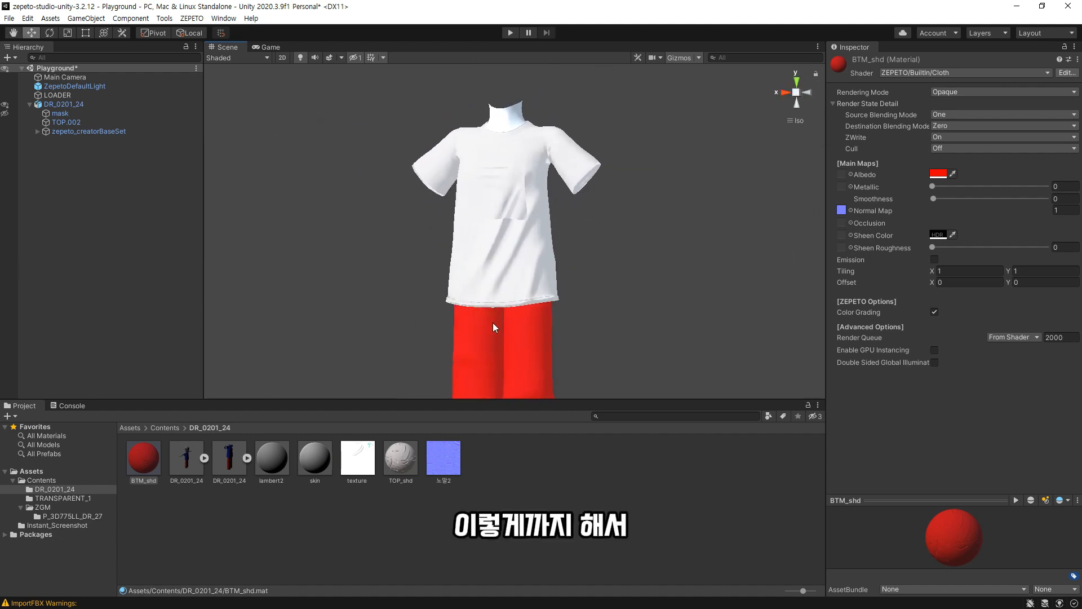
- Convert the DR_0201_24 FBX model in the DR_0201_24 folder to ZEPETO style
left_click(183, 459)
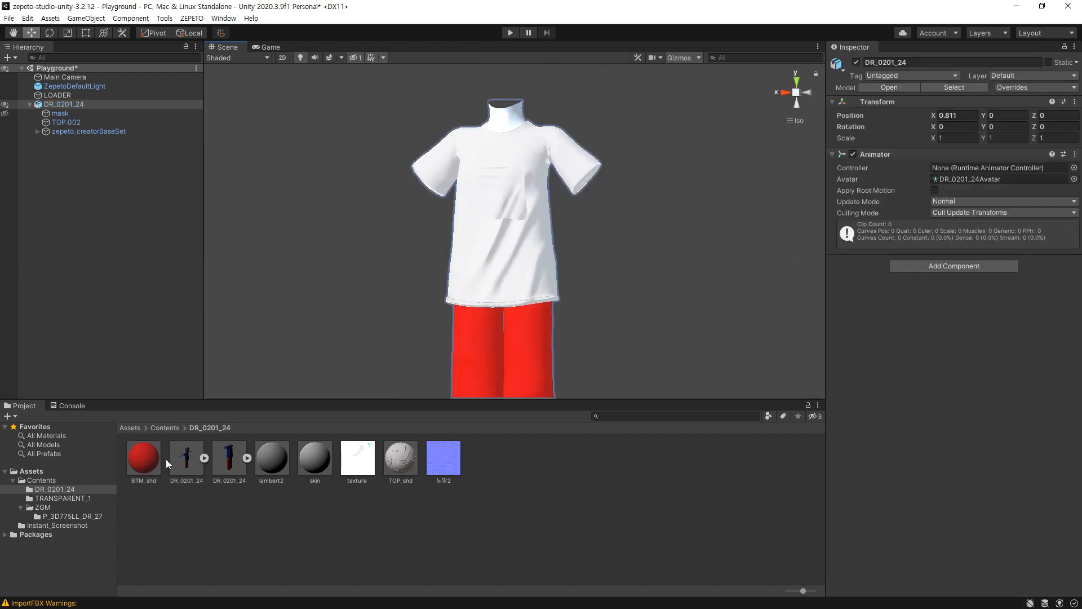
right_click(209, 461)
mouse_move(253, 379)
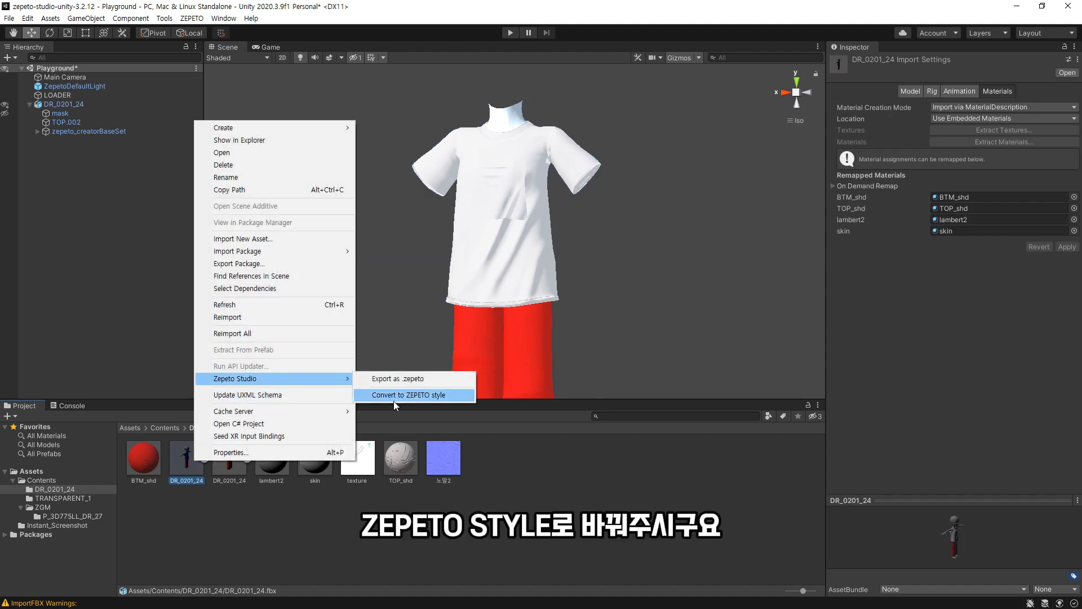
left_click(393, 400)
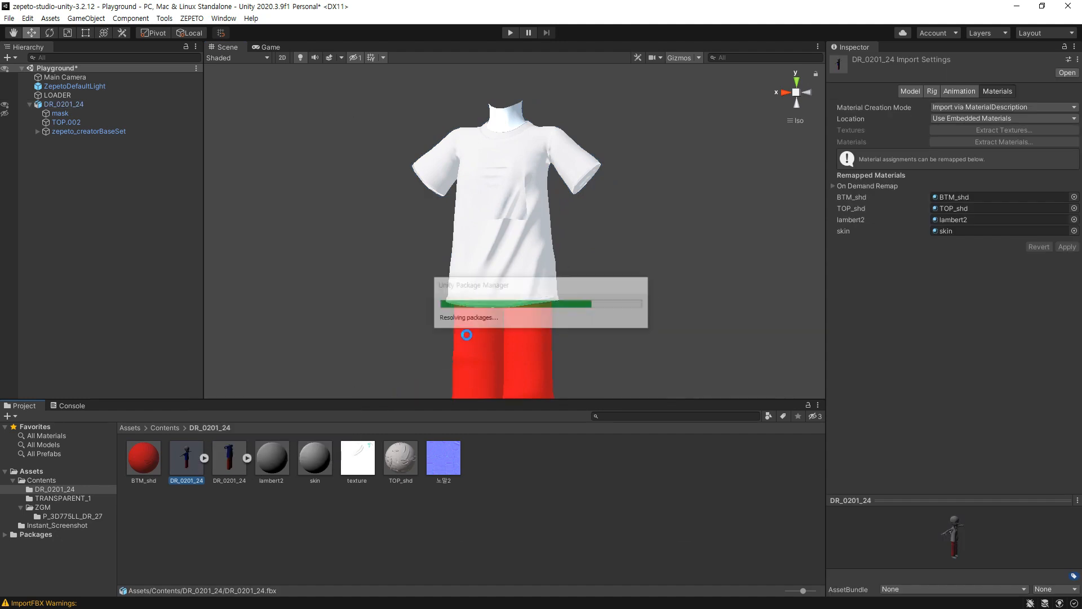
left_click(239, 466)
right_click(238, 466)
left_click(282, 417)
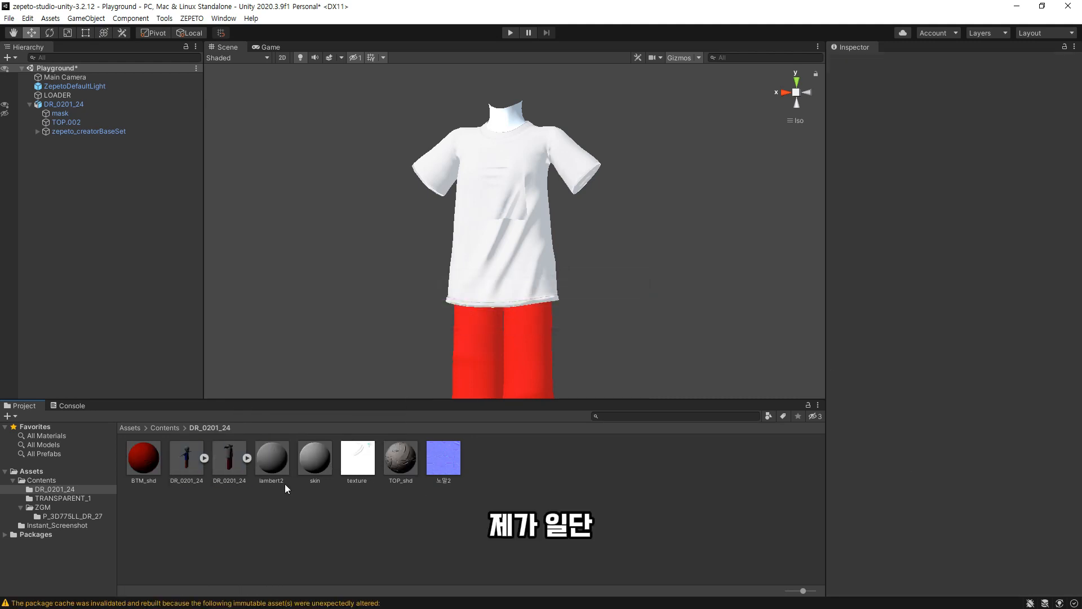
- Disable mip map generation in the import settings of the image named texture
left_click(357, 459)
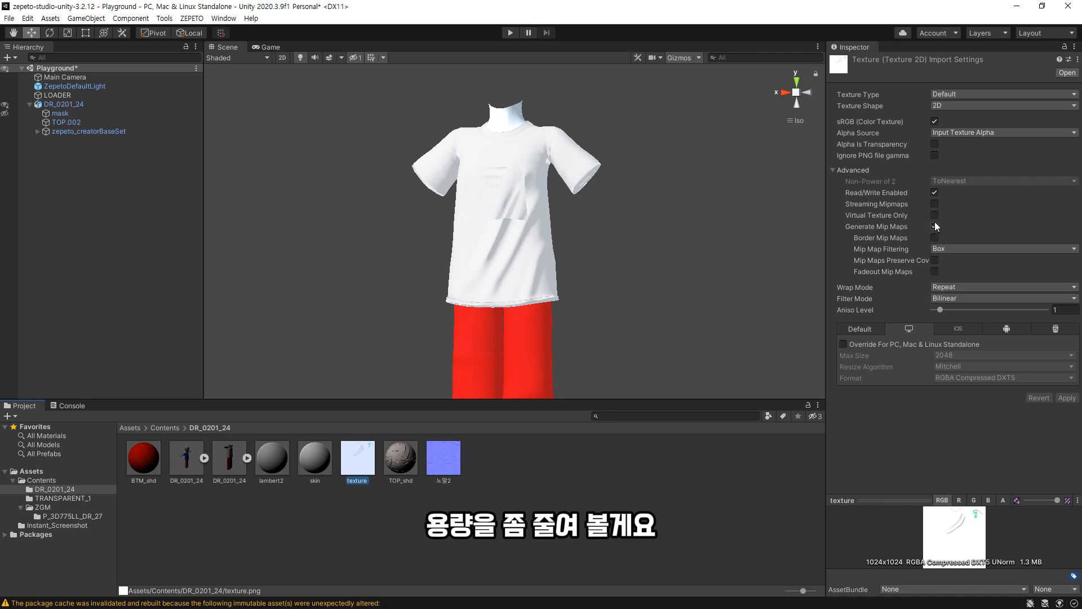
scroll(858, 305, "down", 2)
left_click(517, 473)
left_click(623, 333)
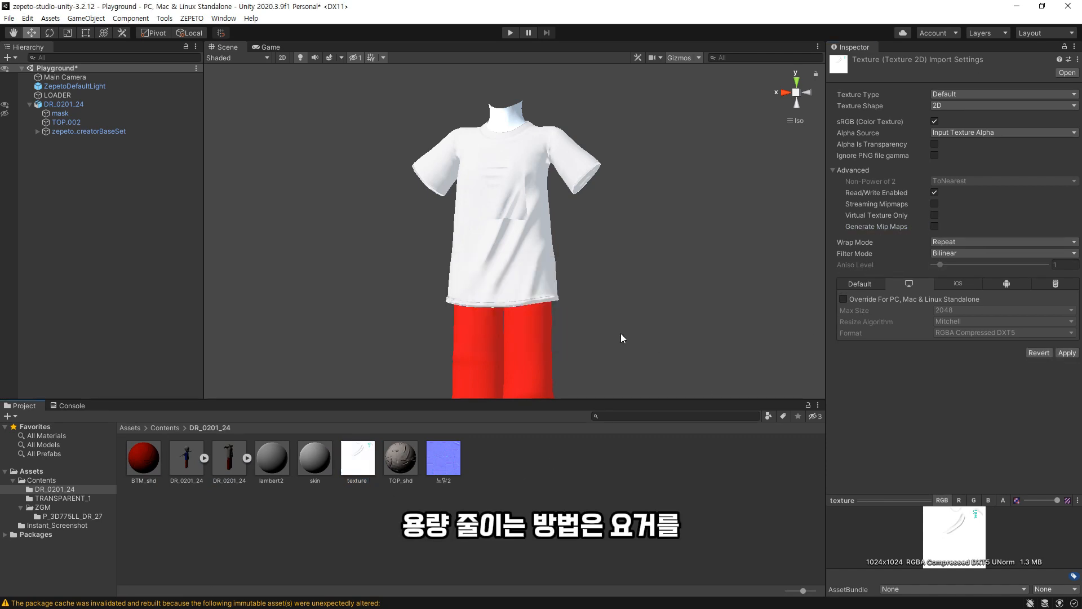
left_click(364, 467)
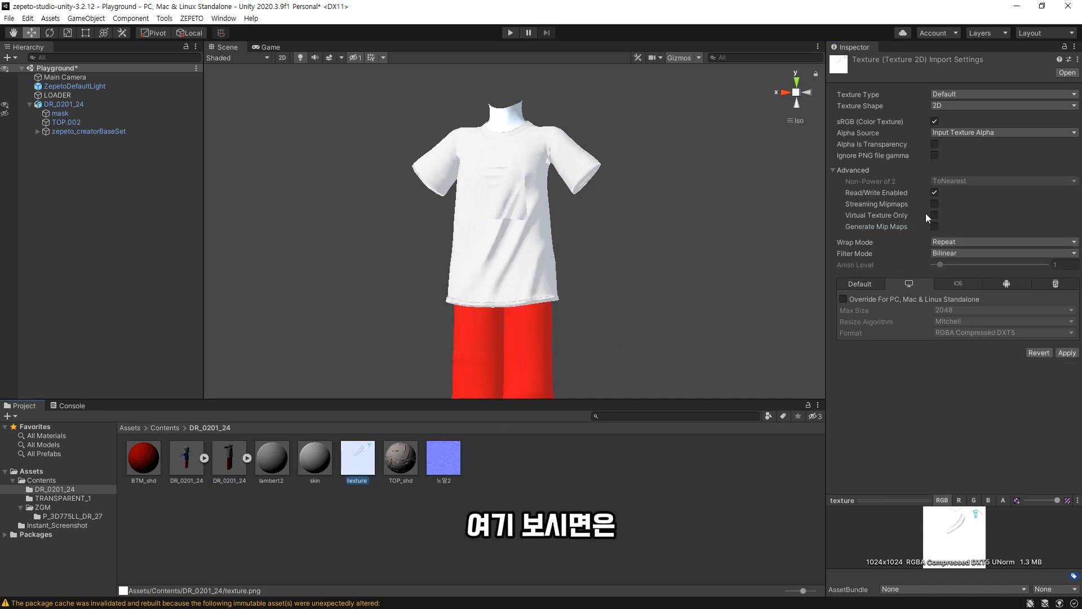
left_click(934, 227)
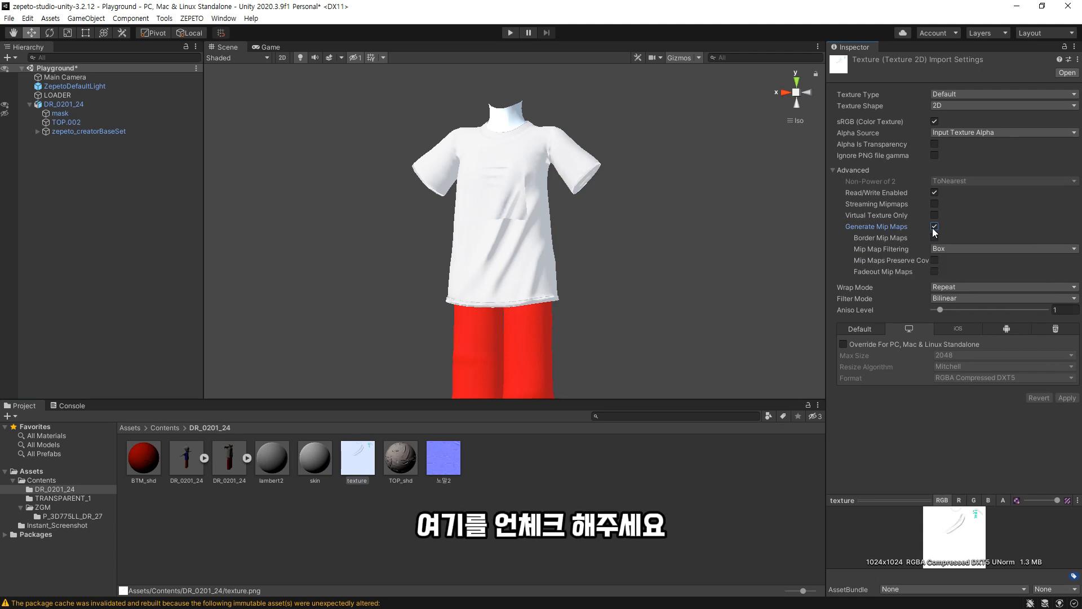
left_click(935, 226)
- Set the texture image's default max size to 1024 and compression to Low Quality, with crunch compression at quality 100
left_click(854, 283)
left_click(974, 300)
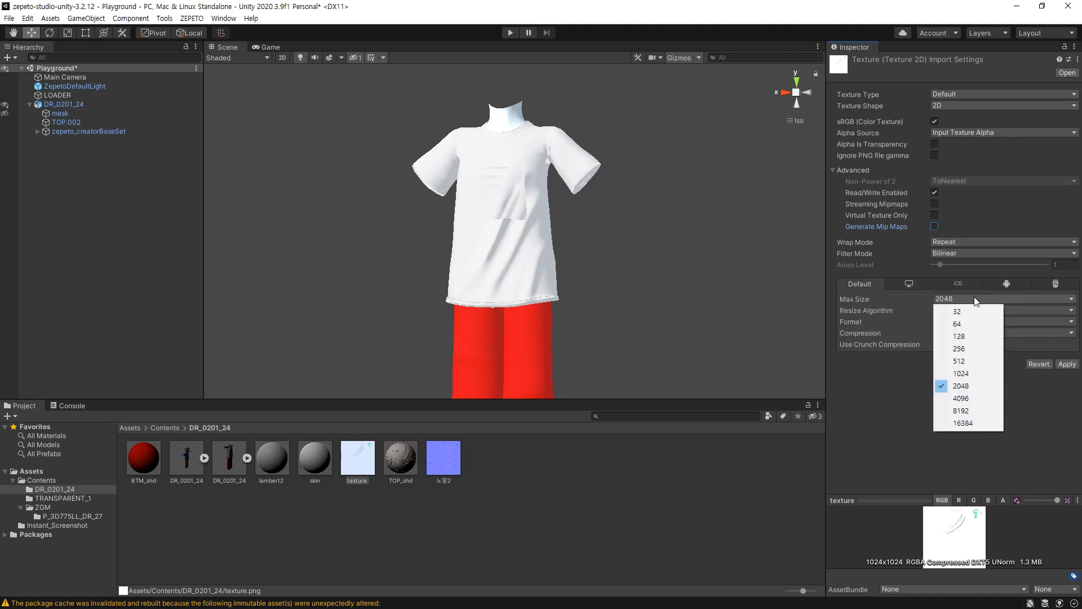
left_click(958, 373)
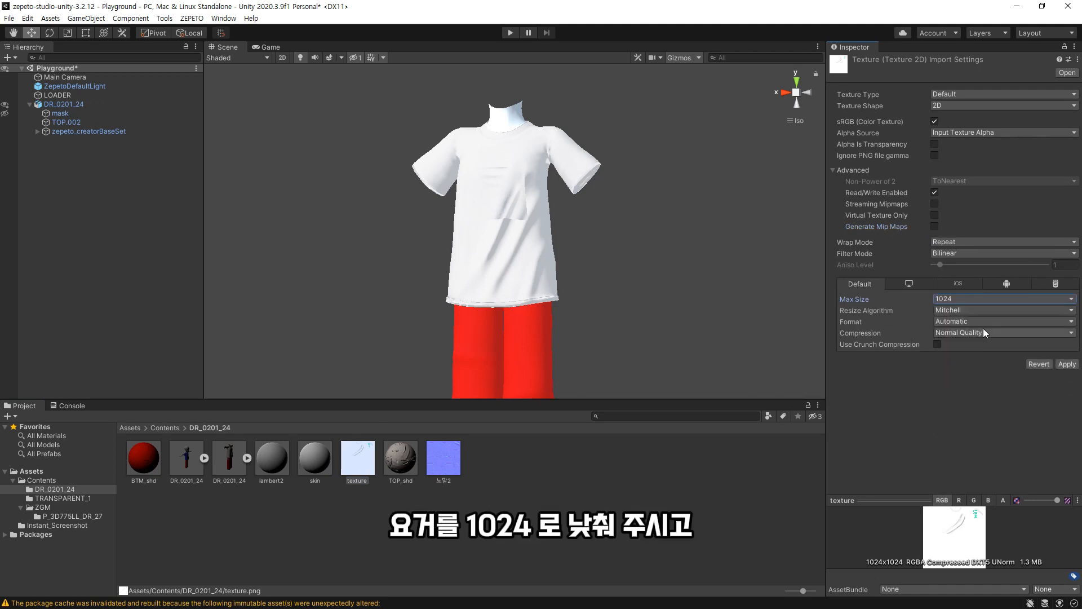
left_click(947, 334)
left_click(949, 350)
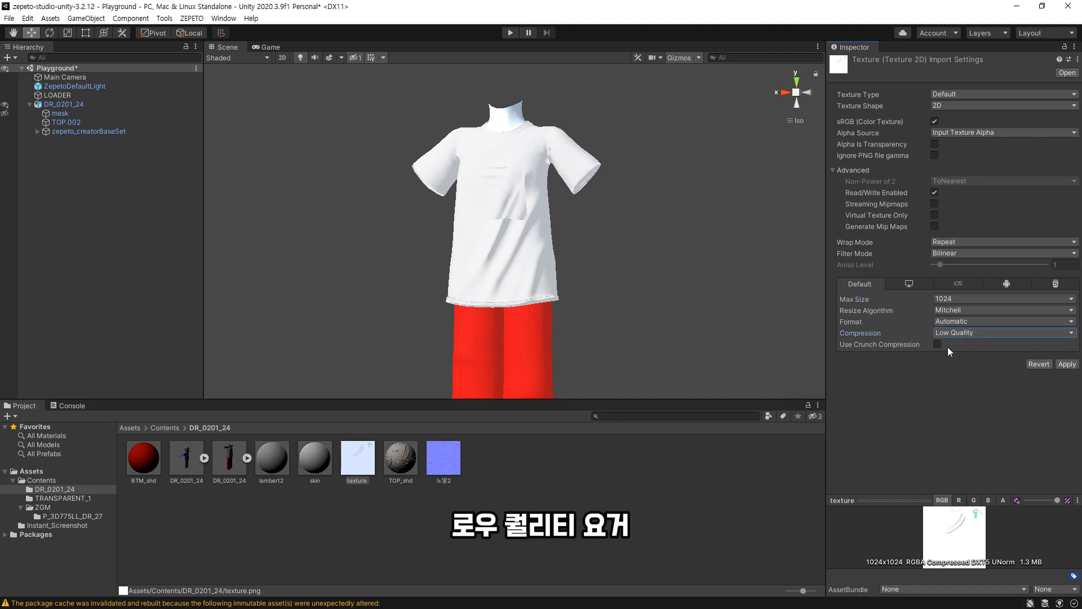
left_click(940, 345)
left_click_drag(988, 353, 1075, 355)
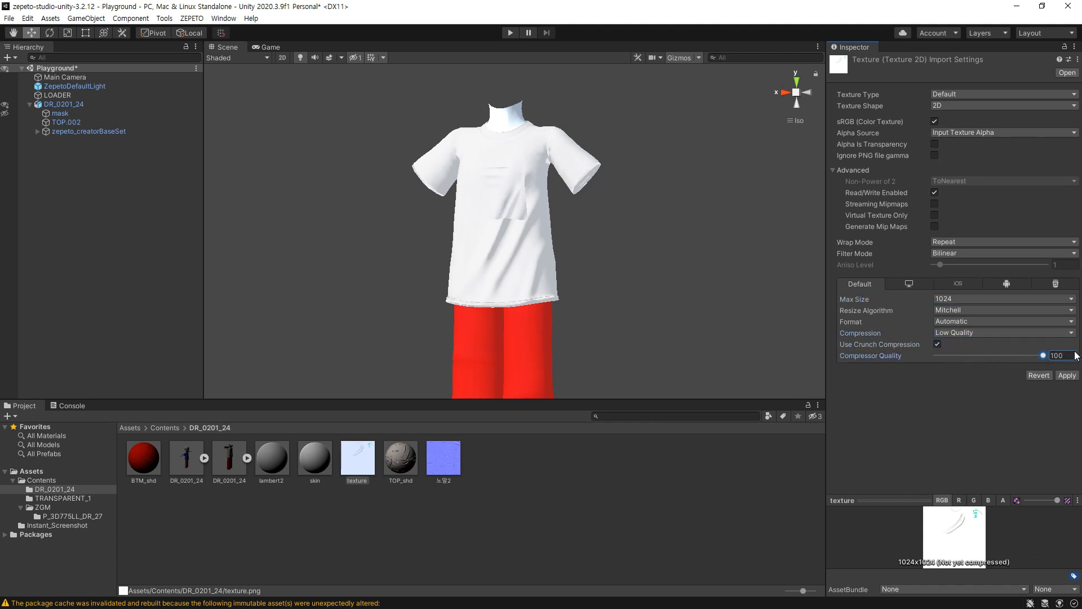
- Enable the PC, iOS, Android and WebGL import overrides for the texture image and apply the settings
left_click(909, 283)
left_click(958, 283)
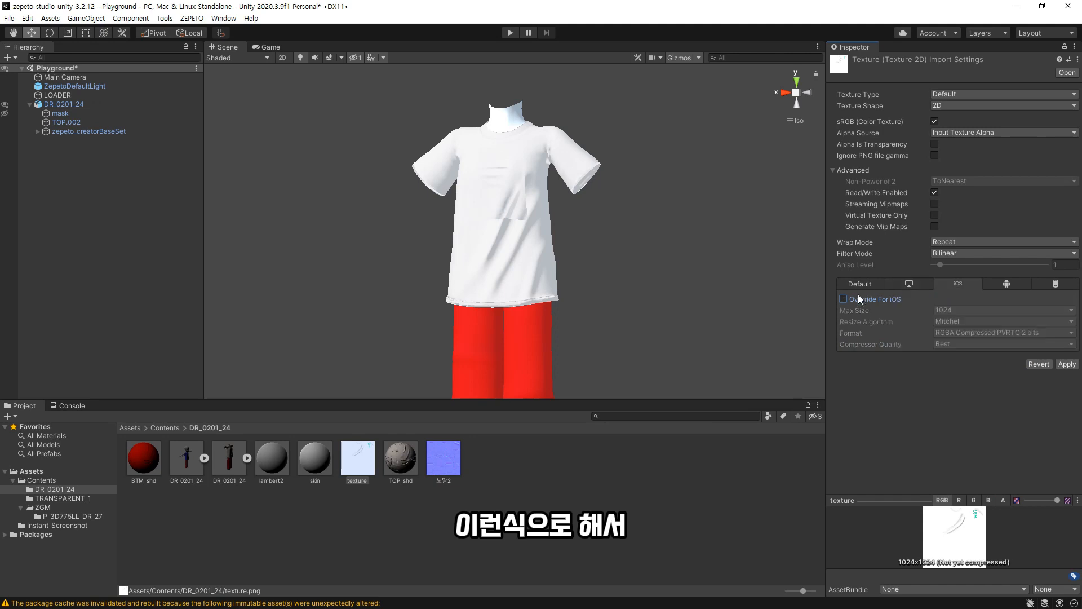
left_click(1004, 284)
left_click(1056, 284)
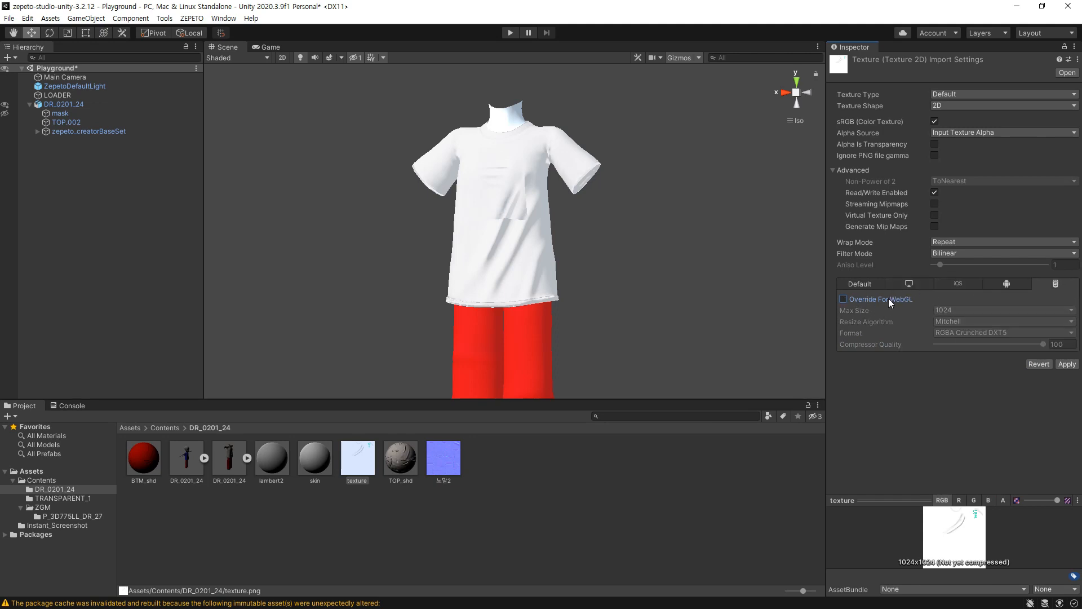
- Disable mip maps for 노말2 and set its default max size to 512 with Low Quality compression and crunch quality 100
left_click(444, 458)
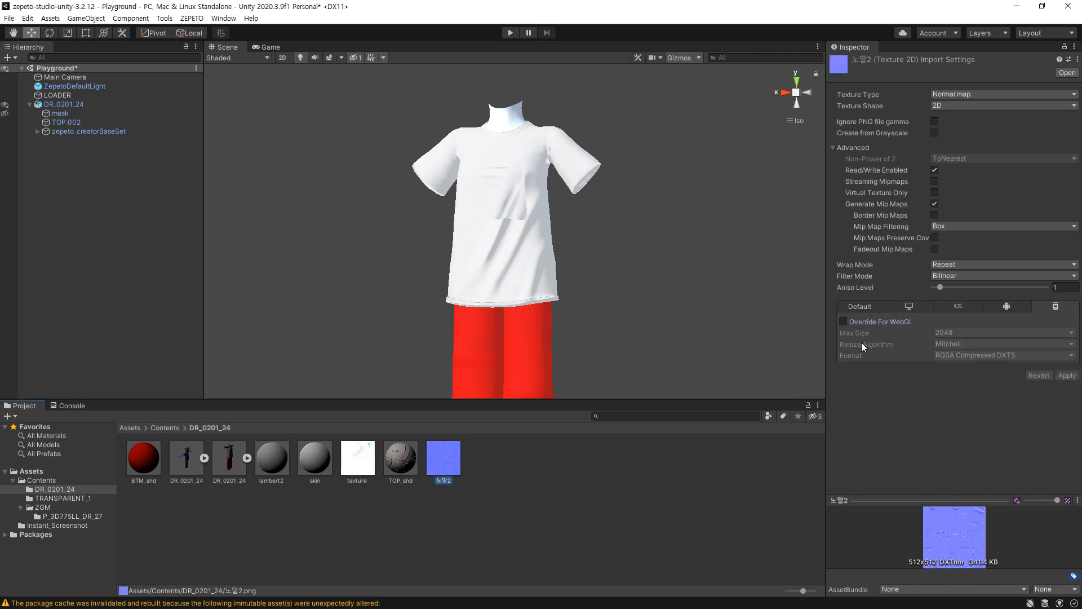
left_click(862, 261)
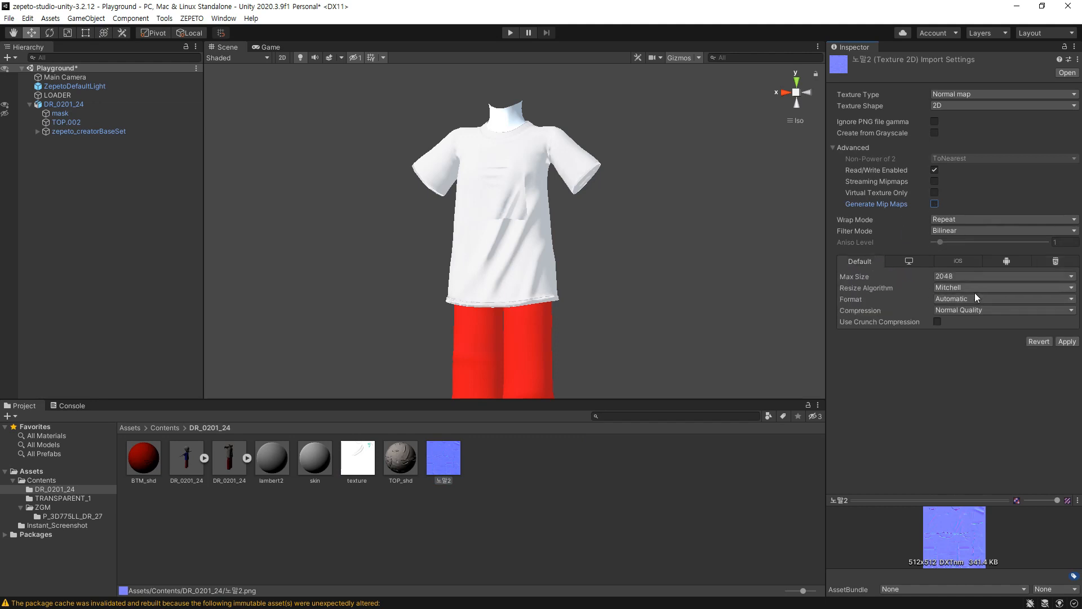
left_click(975, 276)
left_click(959, 337)
left_click(938, 322)
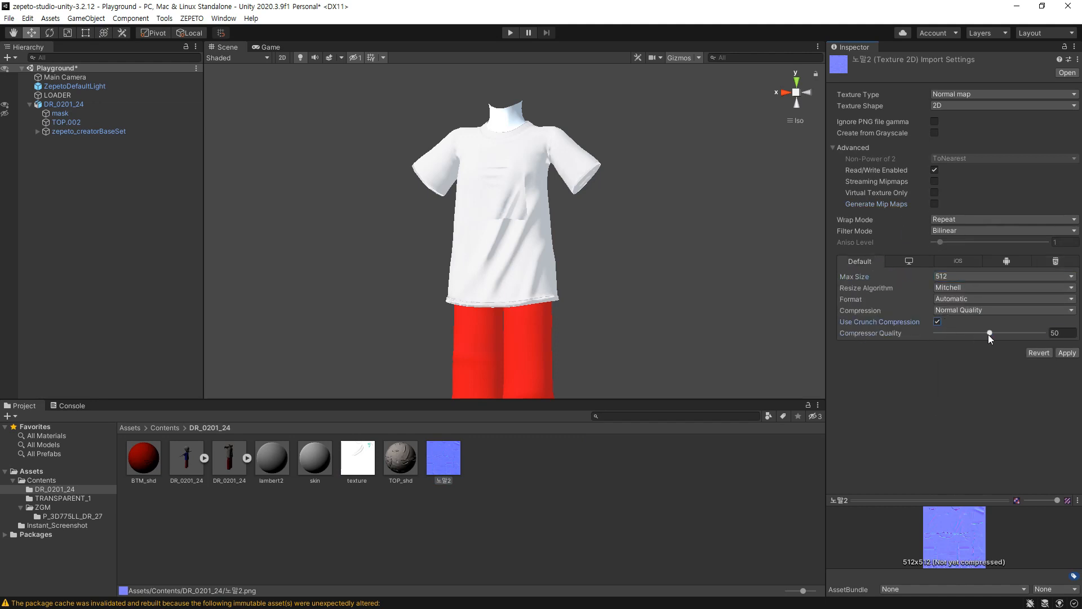
left_click(993, 310)
left_click(958, 333)
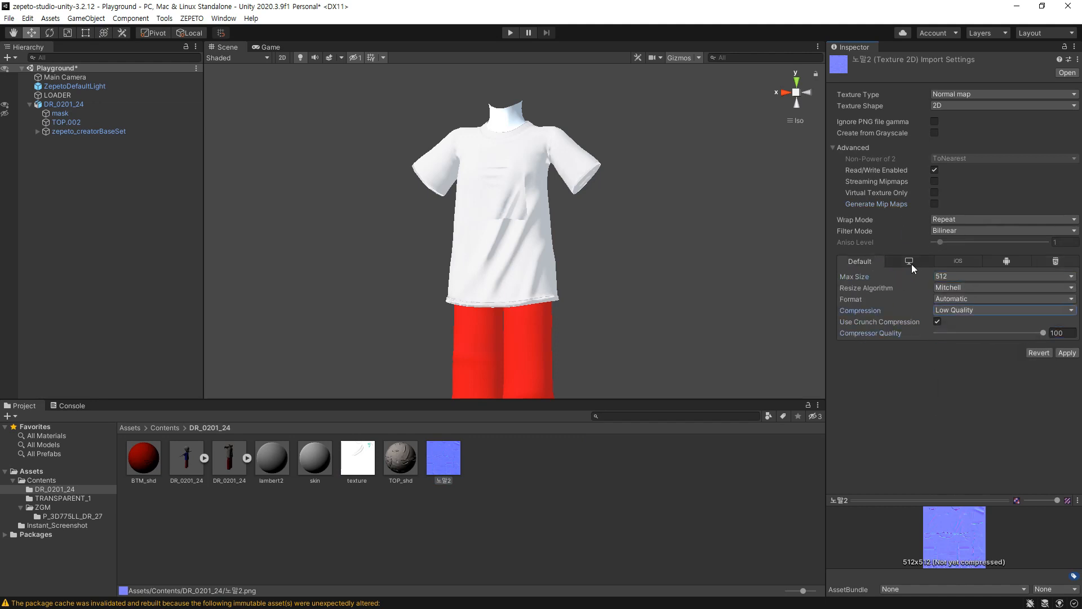
- Enable the PC, iOS, Android and WebGL import overrides for 노말2 and apply the settings
left_click(910, 262)
left_click(897, 280)
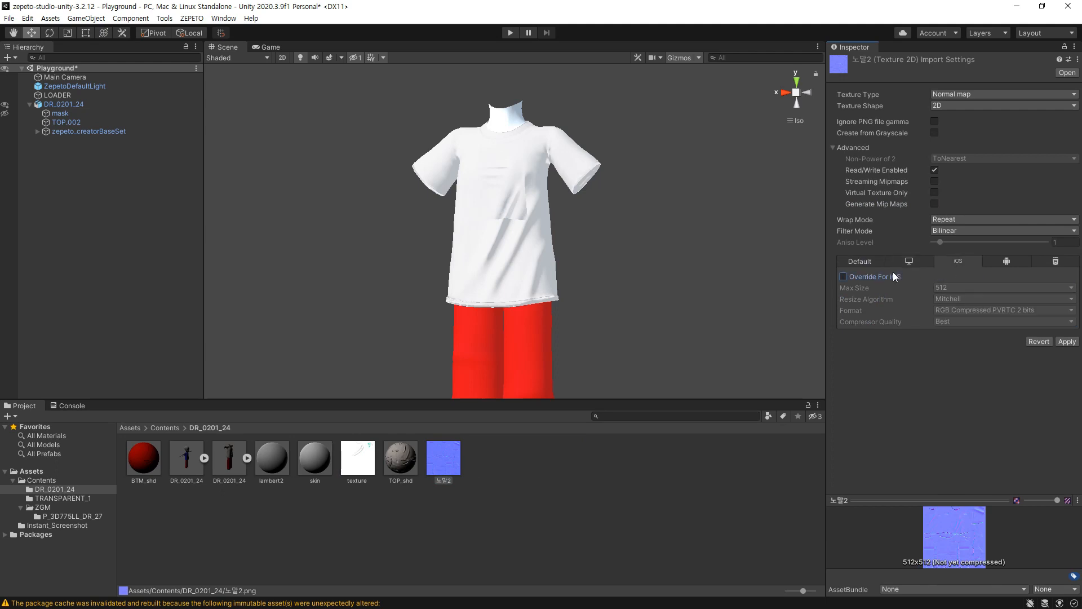
left_click(1004, 261)
left_click(877, 276)
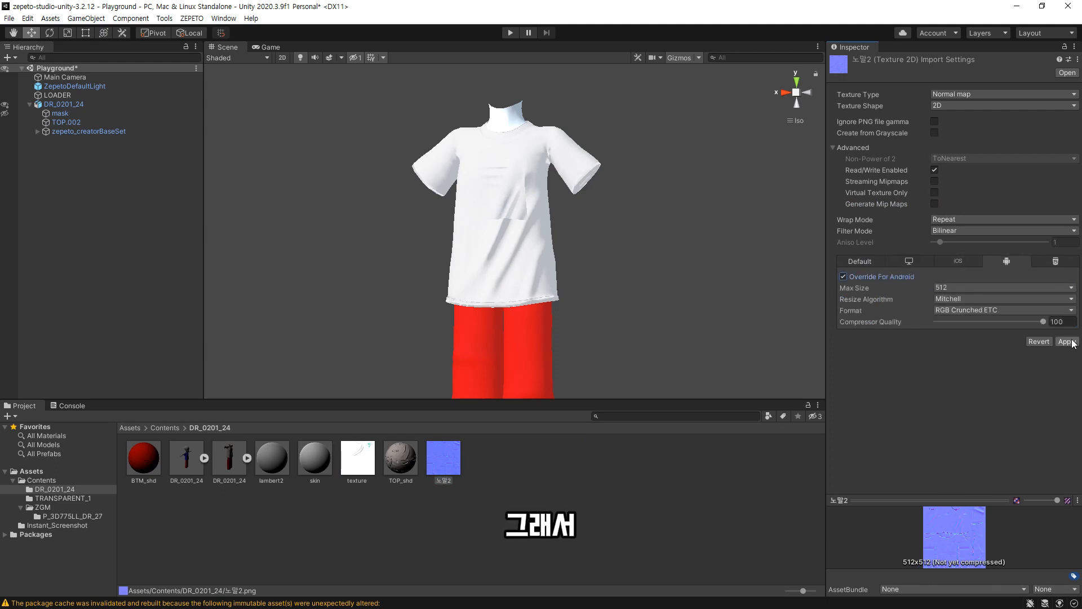
left_click(1061, 263)
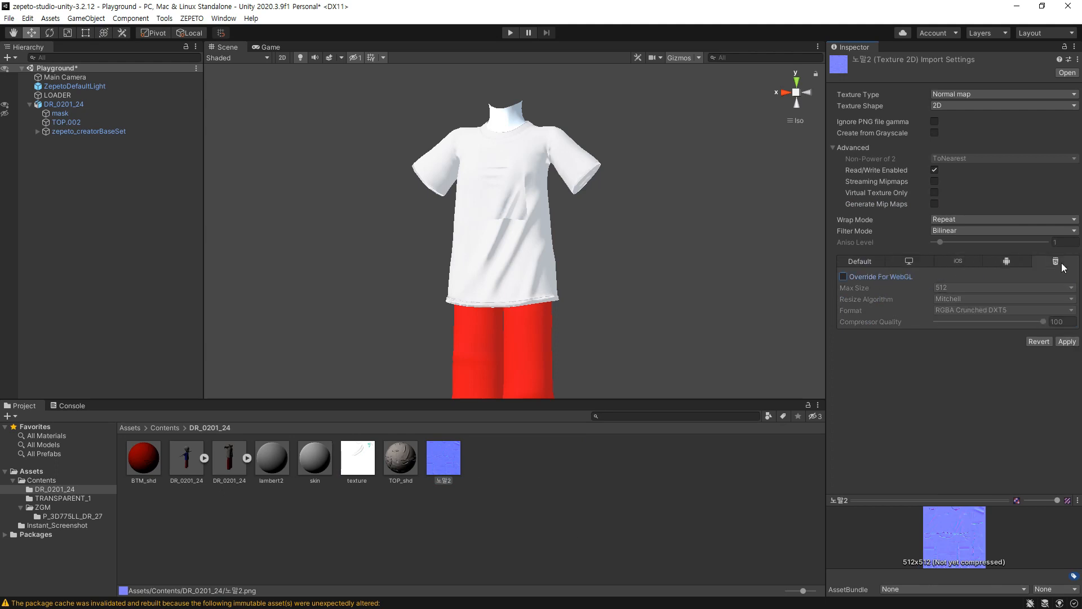
left_click(1066, 342)
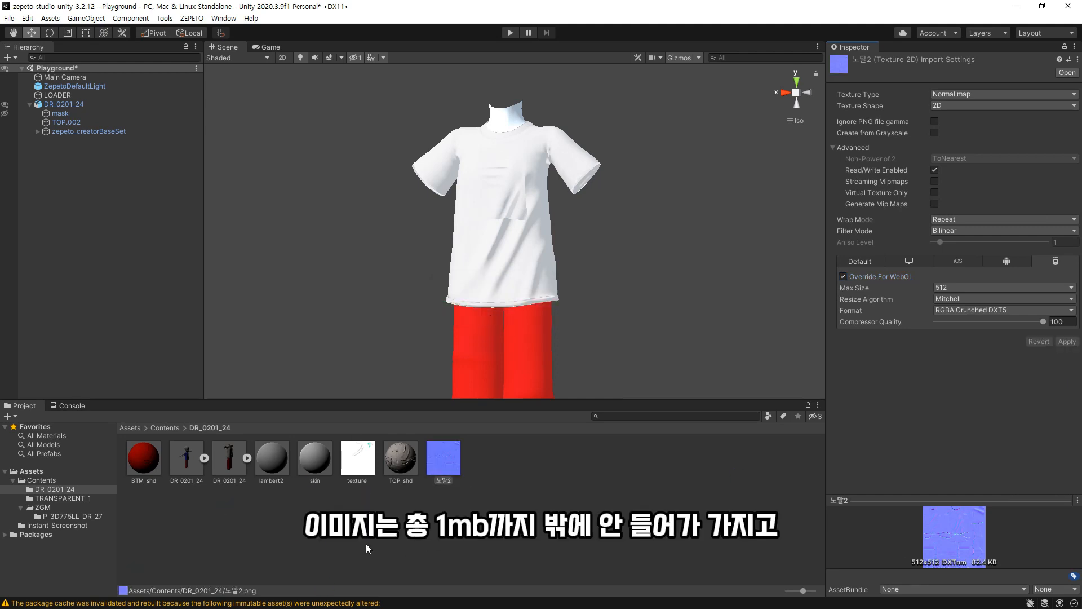
- Compare the compressed file sizes of the texture and 노말2 images
left_click(362, 469)
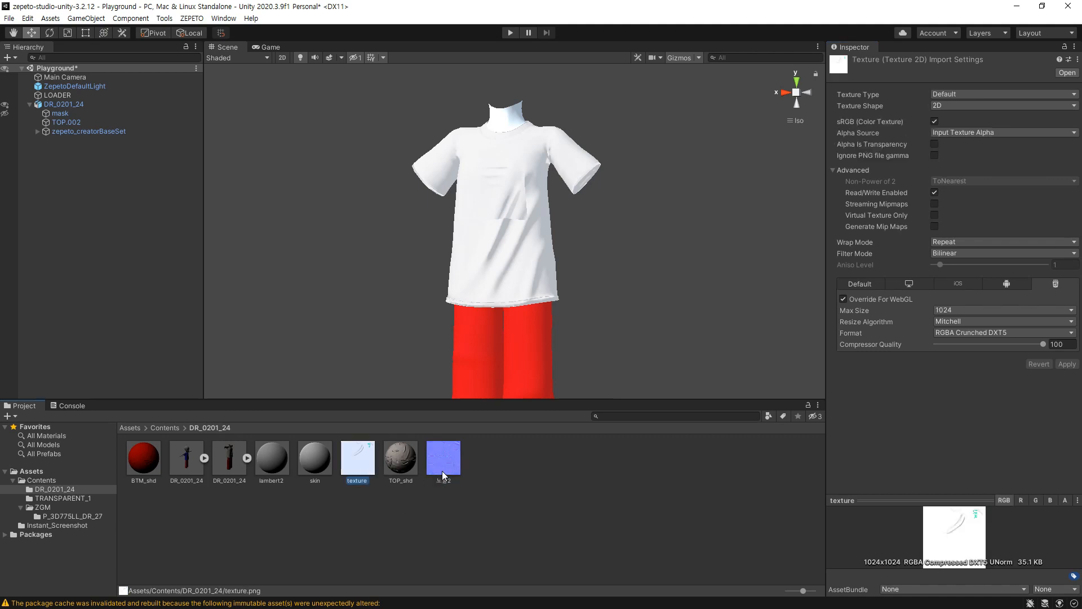
left_click(442, 469)
left_click(365, 471)
left_click(445, 466)
left_click(362, 469)
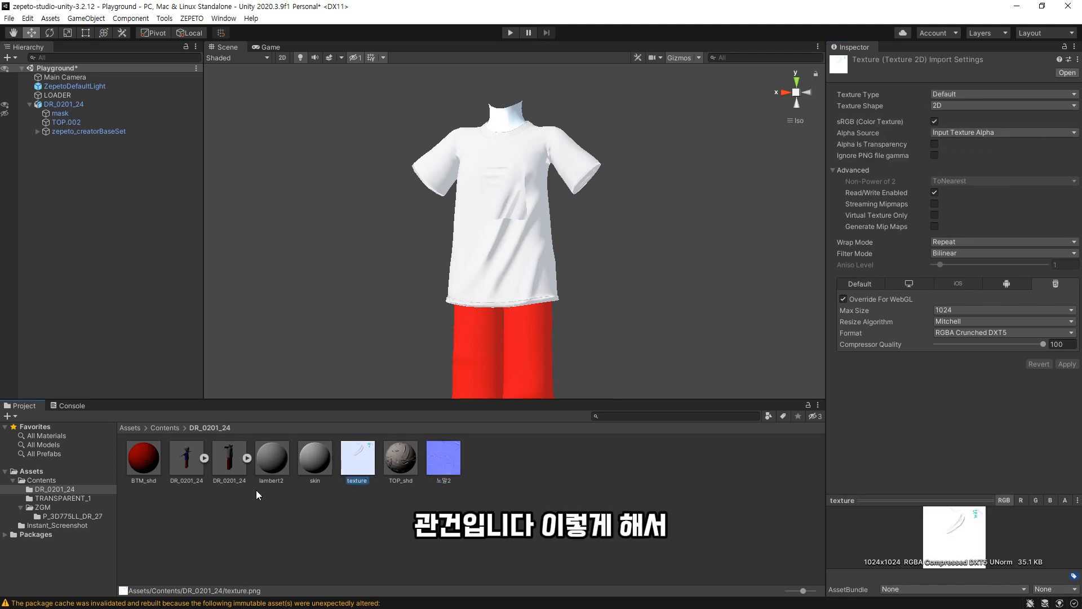
- Export the DR_0201_24 prefab as a .zepeto file, saving the changes to the Playground scene
right_click(232, 467)
mouse_move(331, 383)
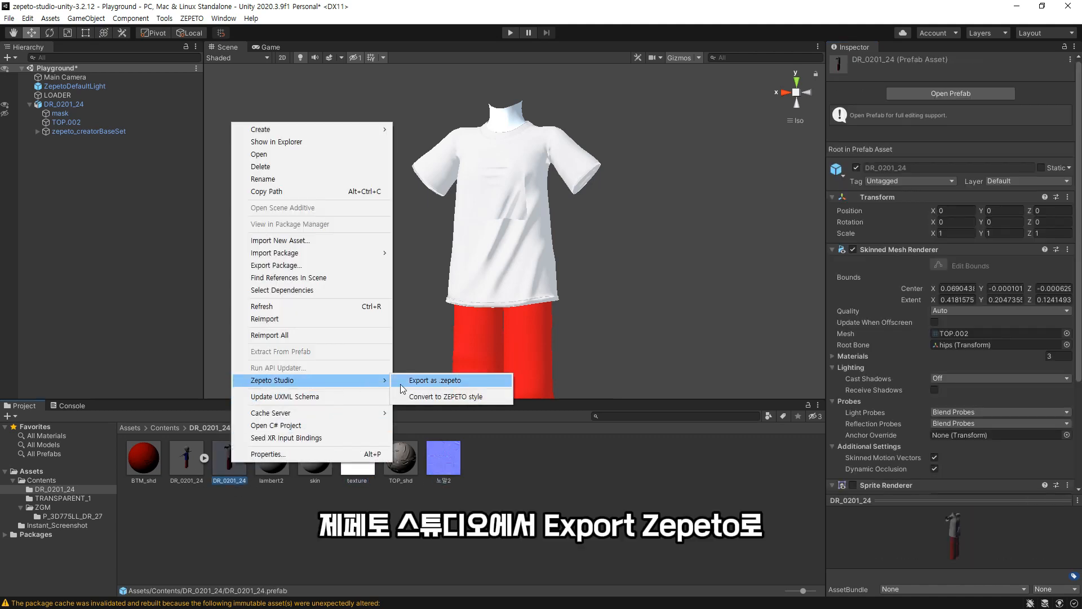
left_click(421, 382)
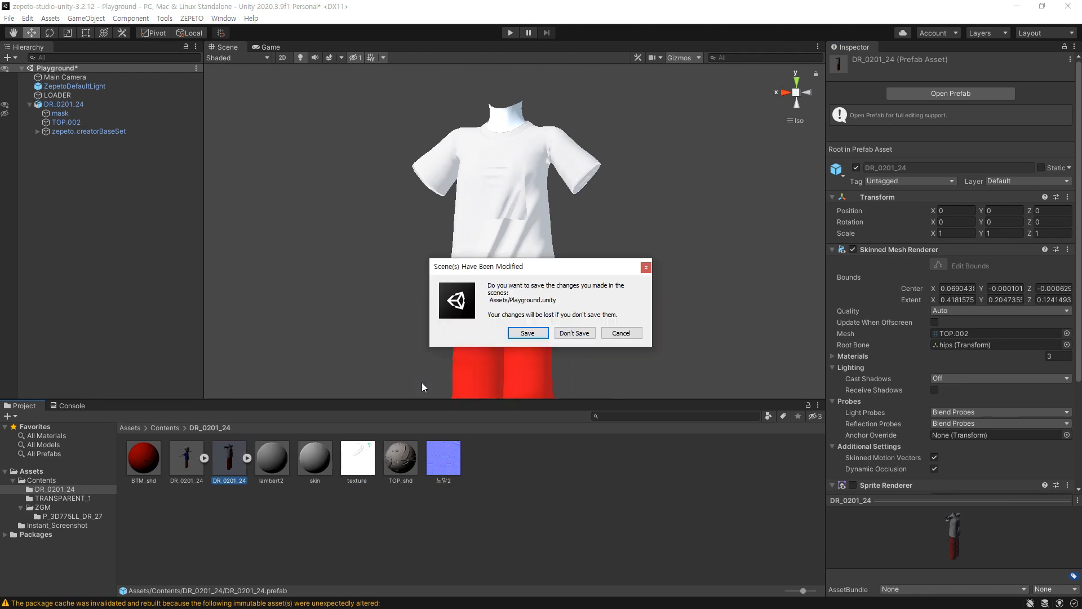
left_click(527, 333)
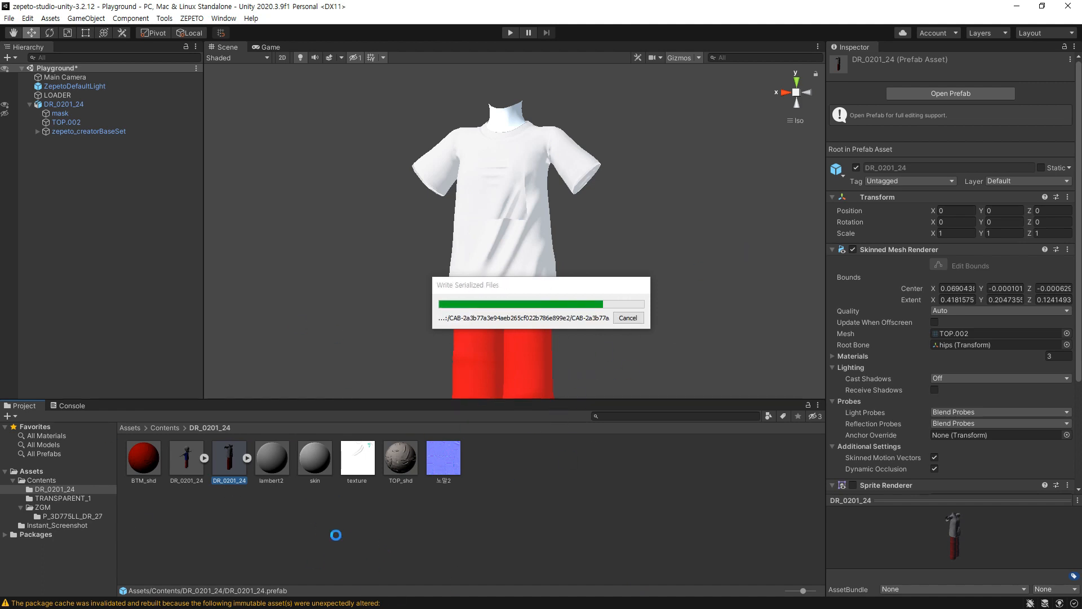
- Switch to ZEPETO Studio in Chrome, log in with the saved e-mail account and start creating a new item
key("super")
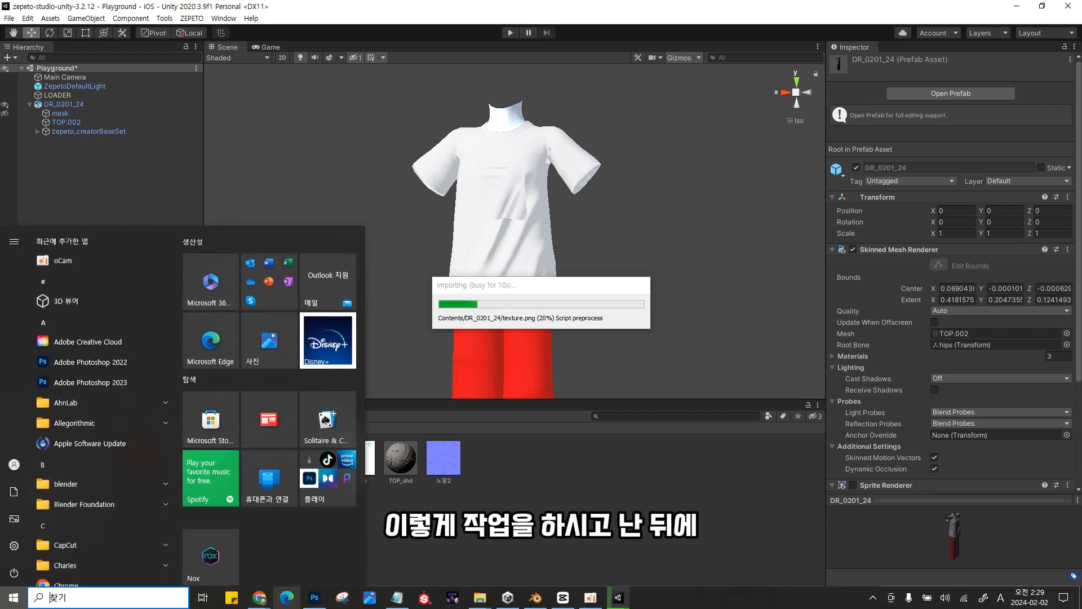
mouse_move(259, 597)
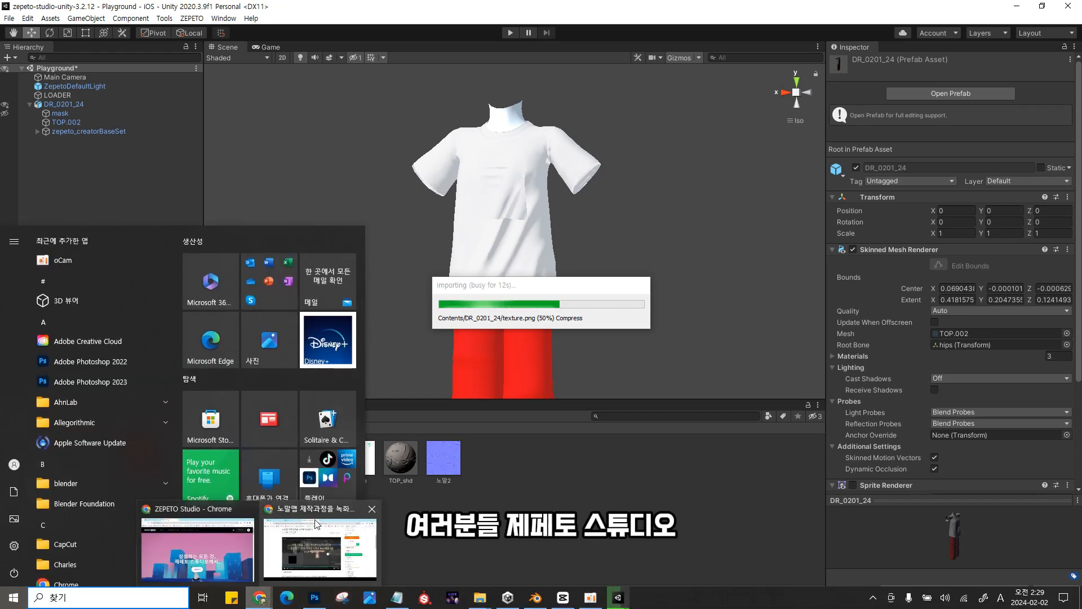
left_click(212, 514)
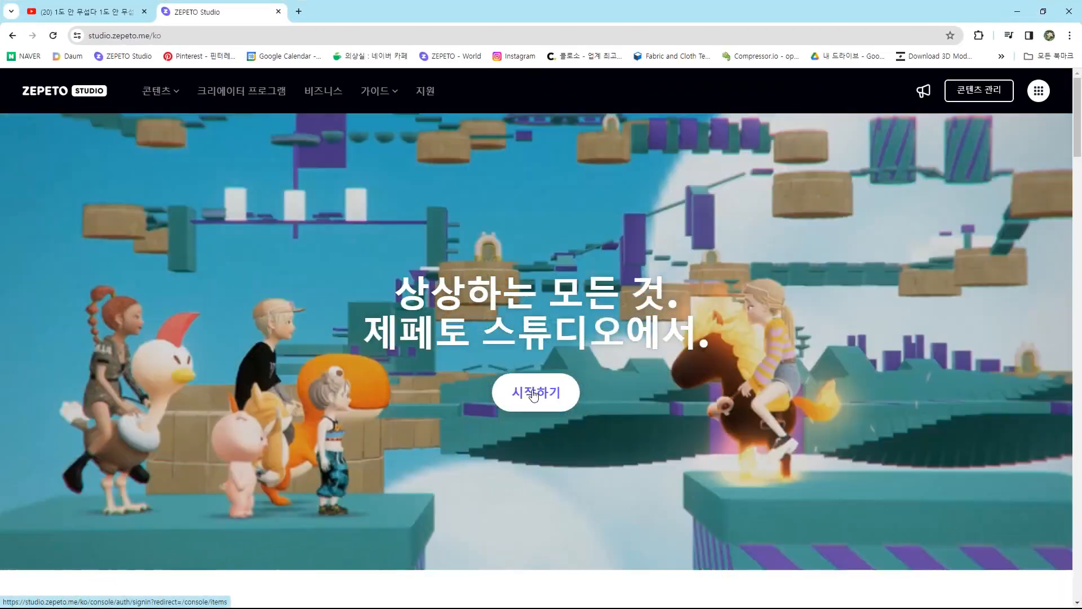
left_click(536, 406)
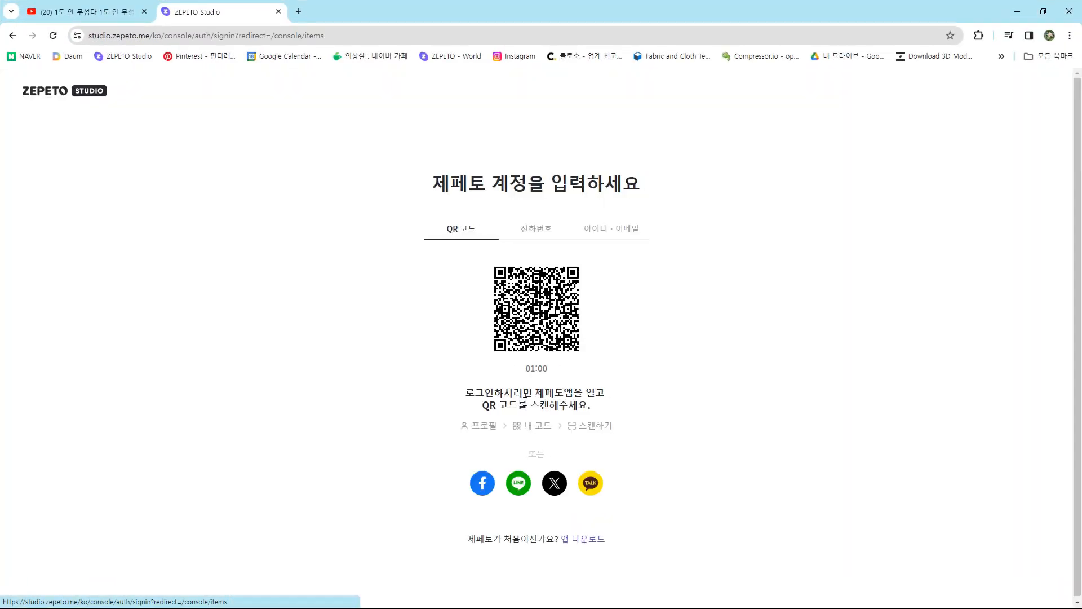
left_click(601, 233)
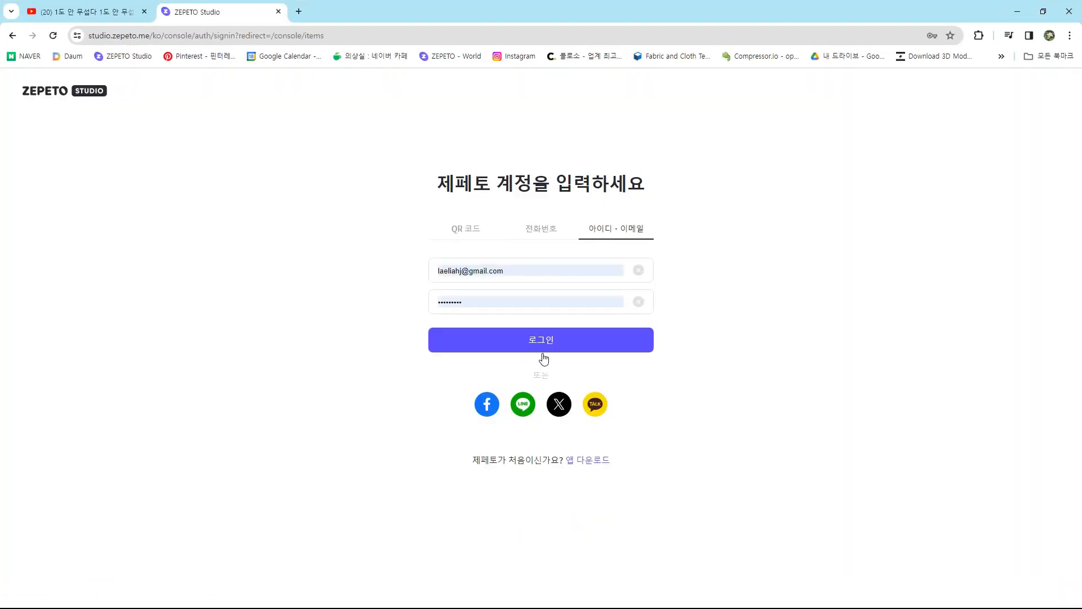
left_click(494, 344)
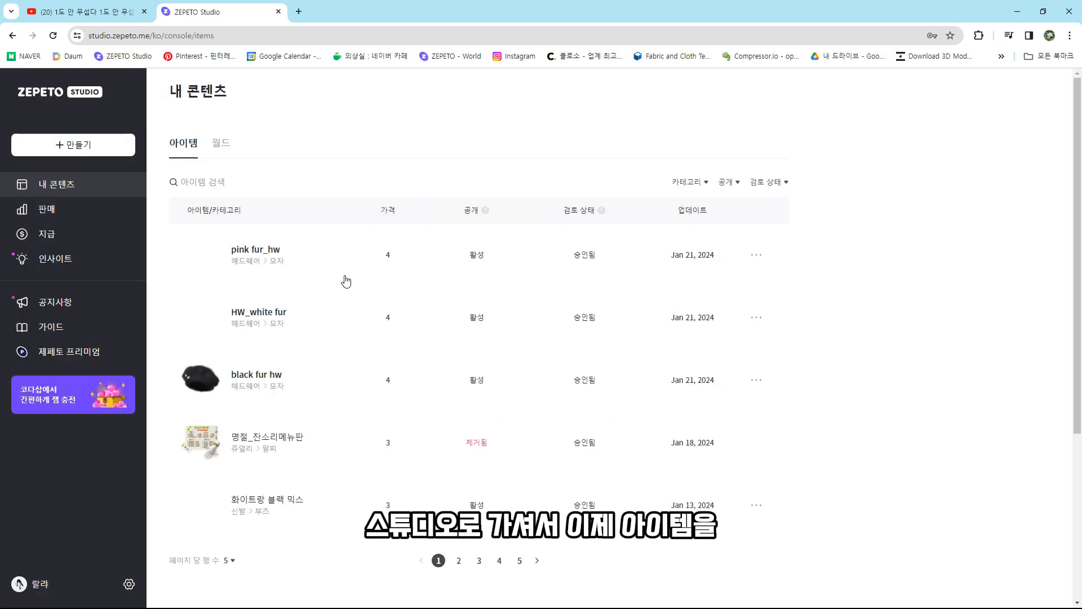
left_click(83, 146)
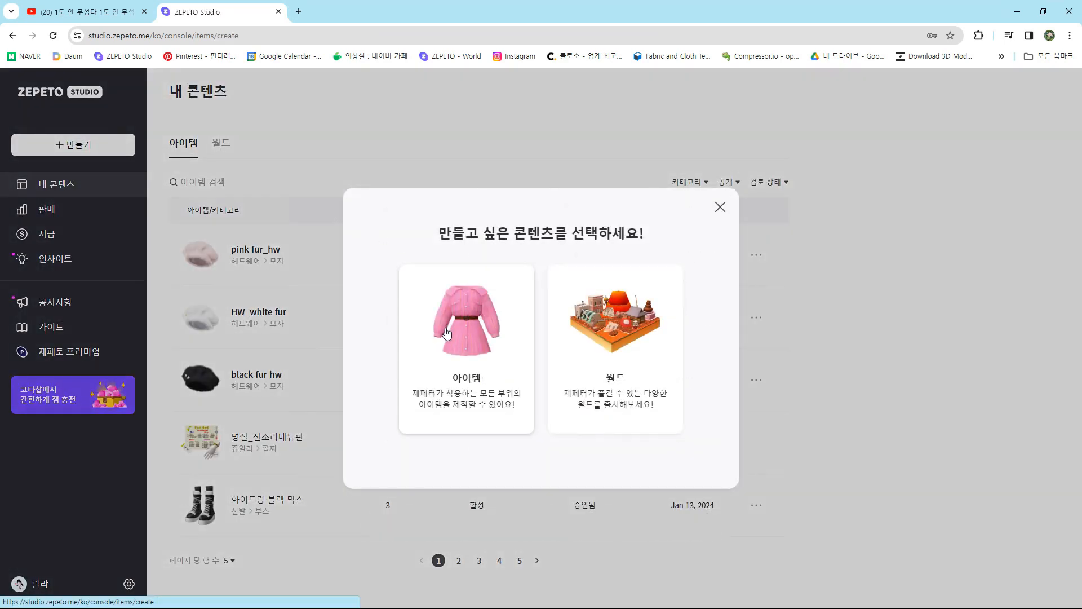
left_click(468, 307)
left_click(283, 205)
left_click(638, 253)
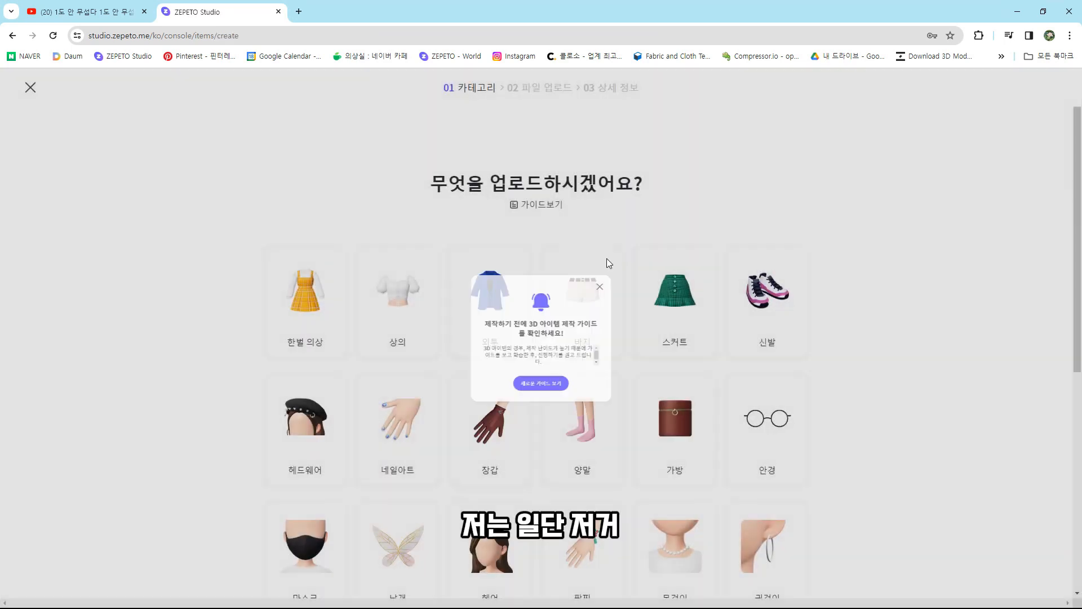
left_click(329, 311)
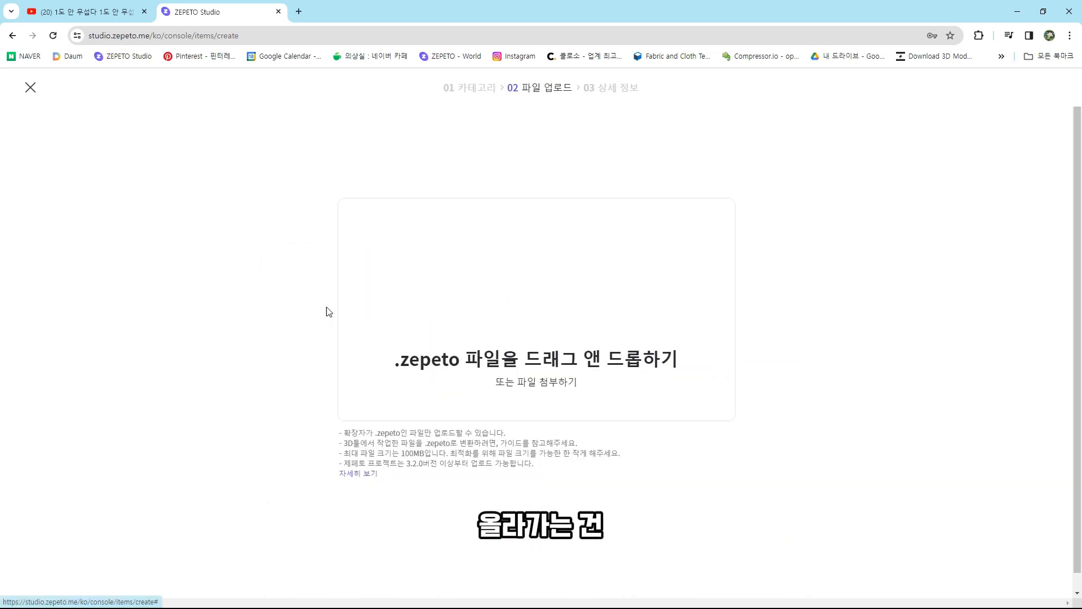
left_click(512, 298)
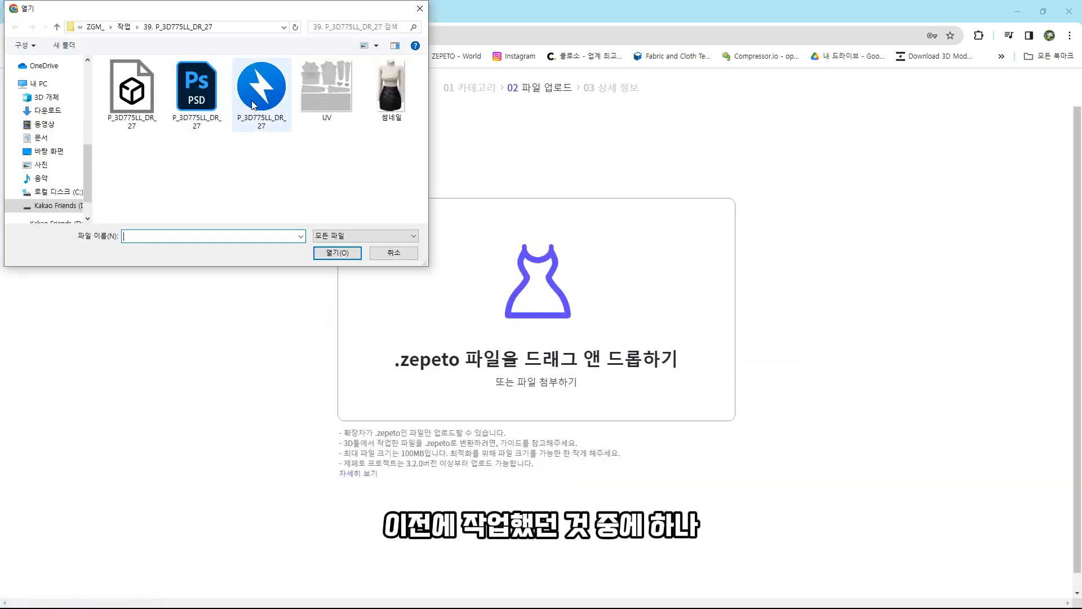
left_click(252, 105)
double_click(252, 104)
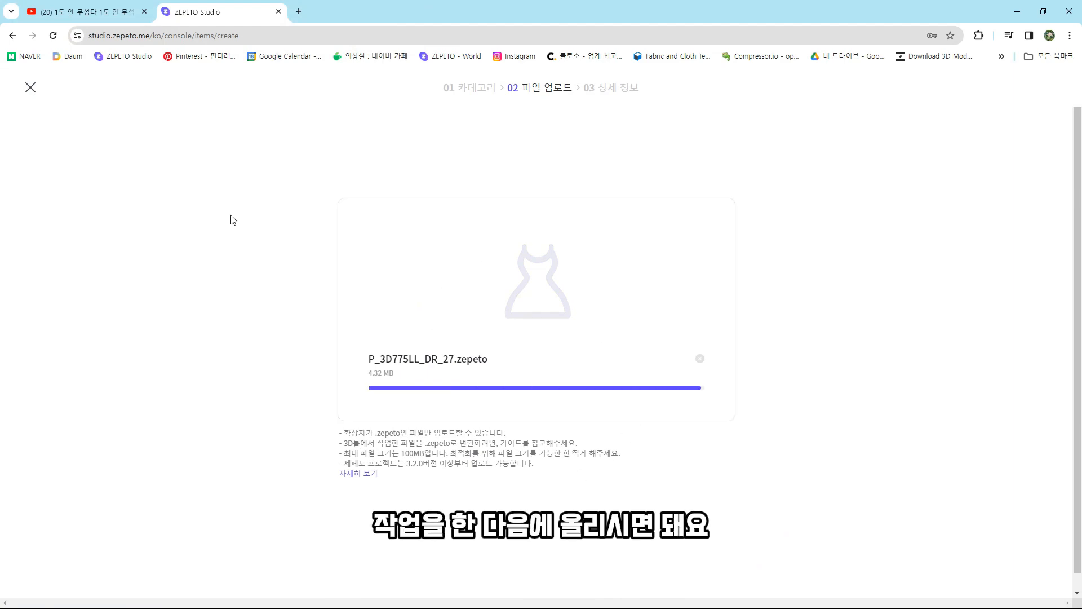
left_click(30, 88)
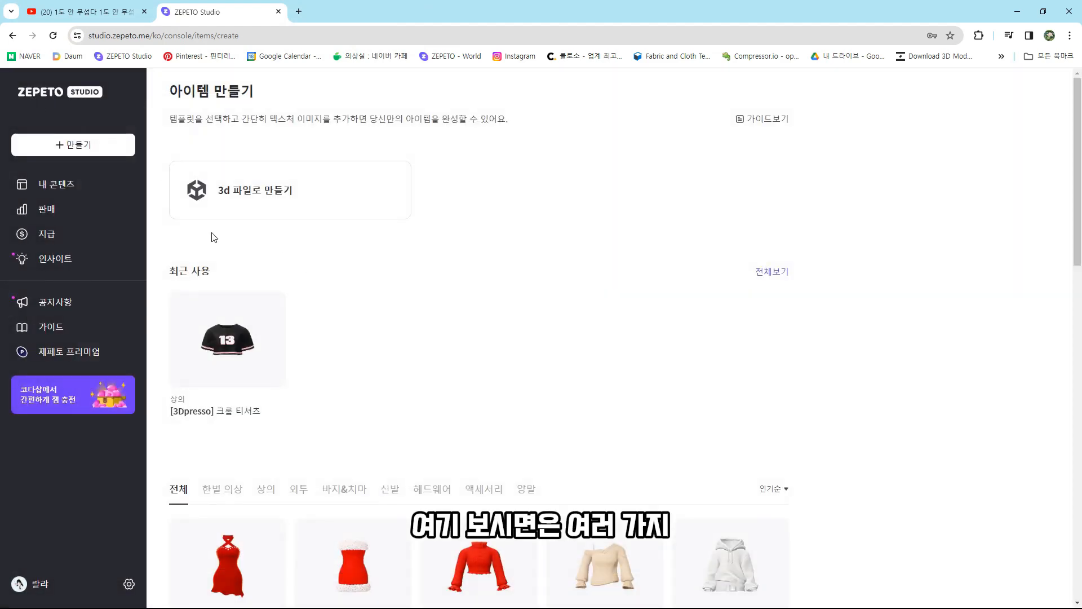
- Create the item from a 3D file in the one-piece outfit category (한벌 의상) and upload P_3D775LL_DR_27.zepeto
scroll(231, 348, "down", 4)
scroll(242, 282, "up", 3)
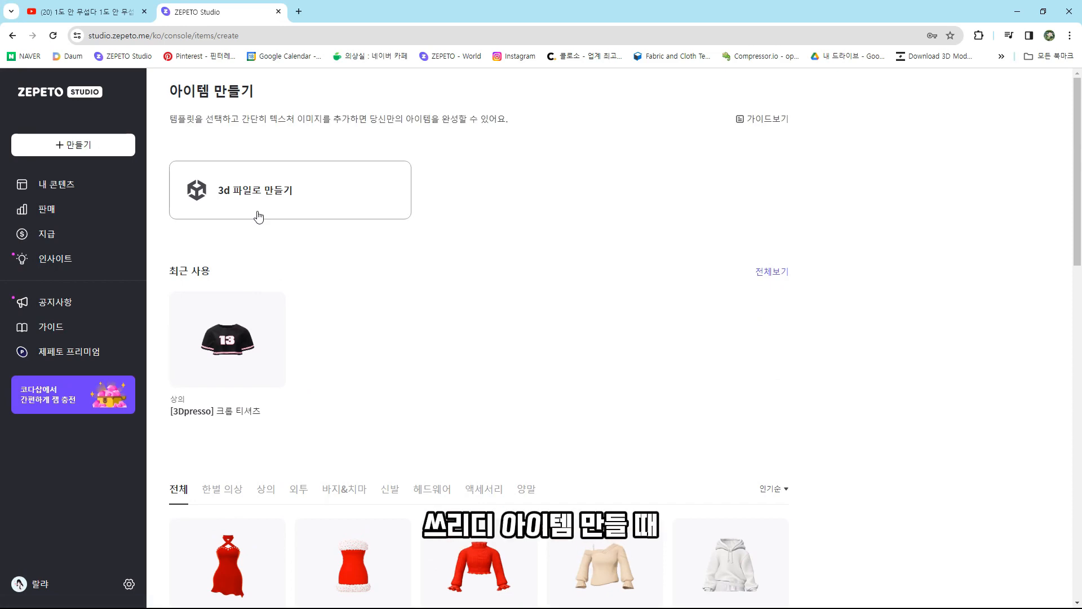
left_click(258, 214)
left_click(639, 252)
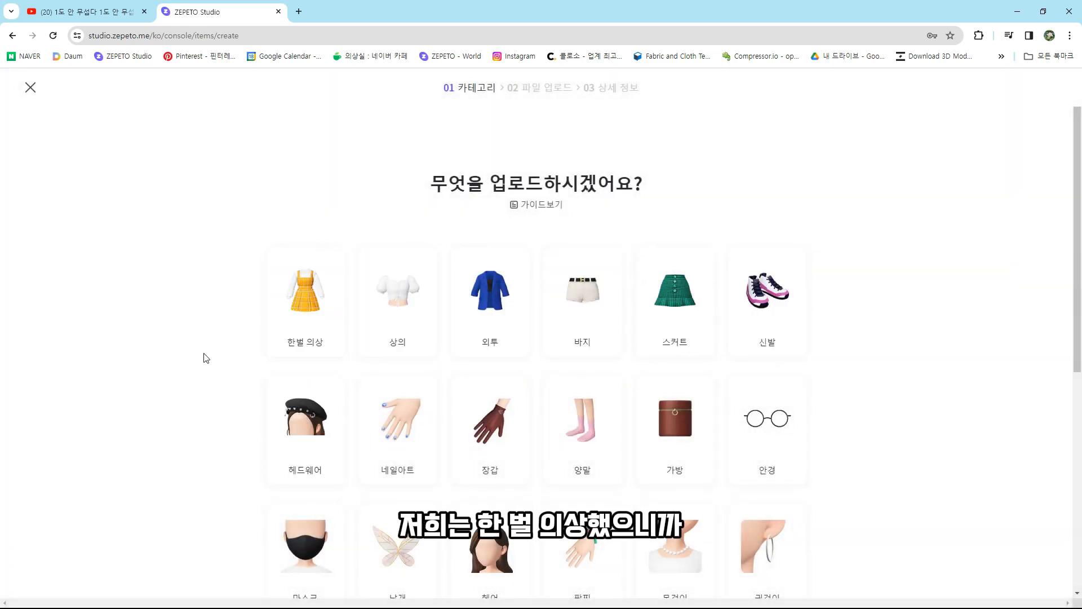
left_click(299, 298)
left_click(483, 271)
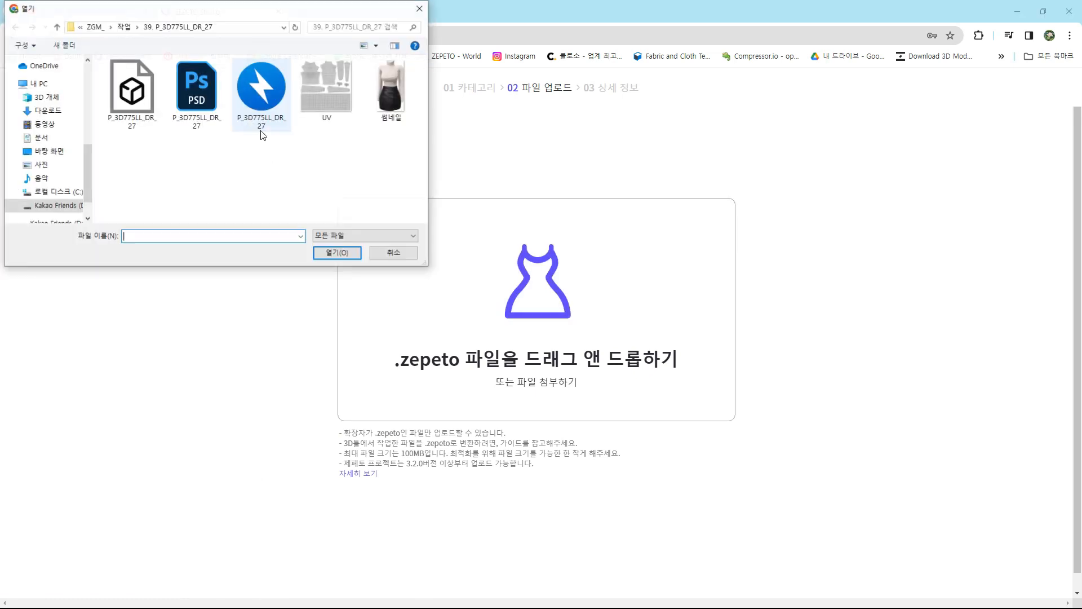
double_click(275, 108)
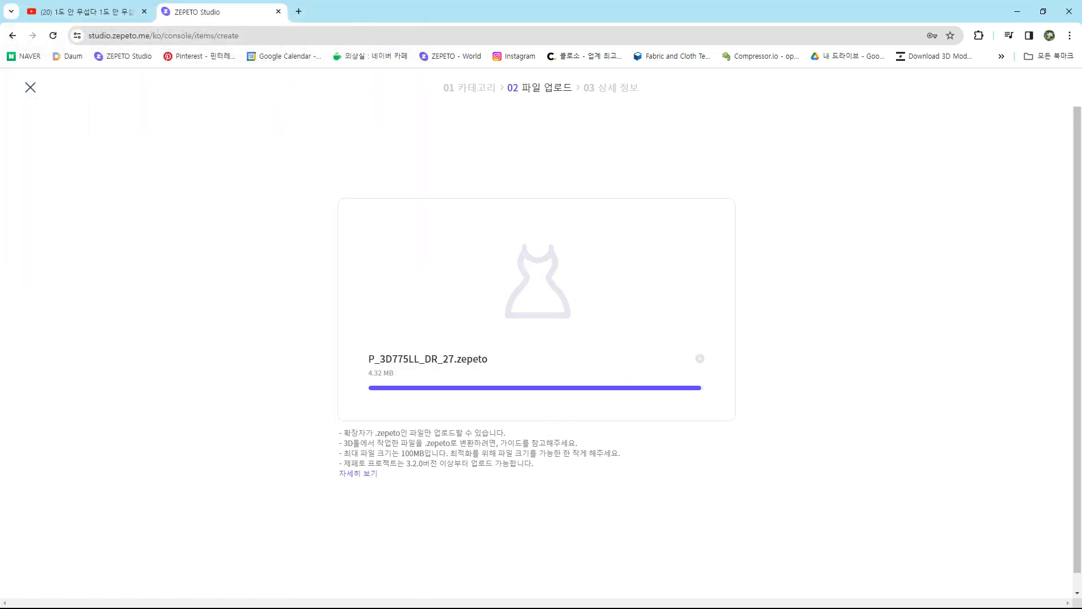